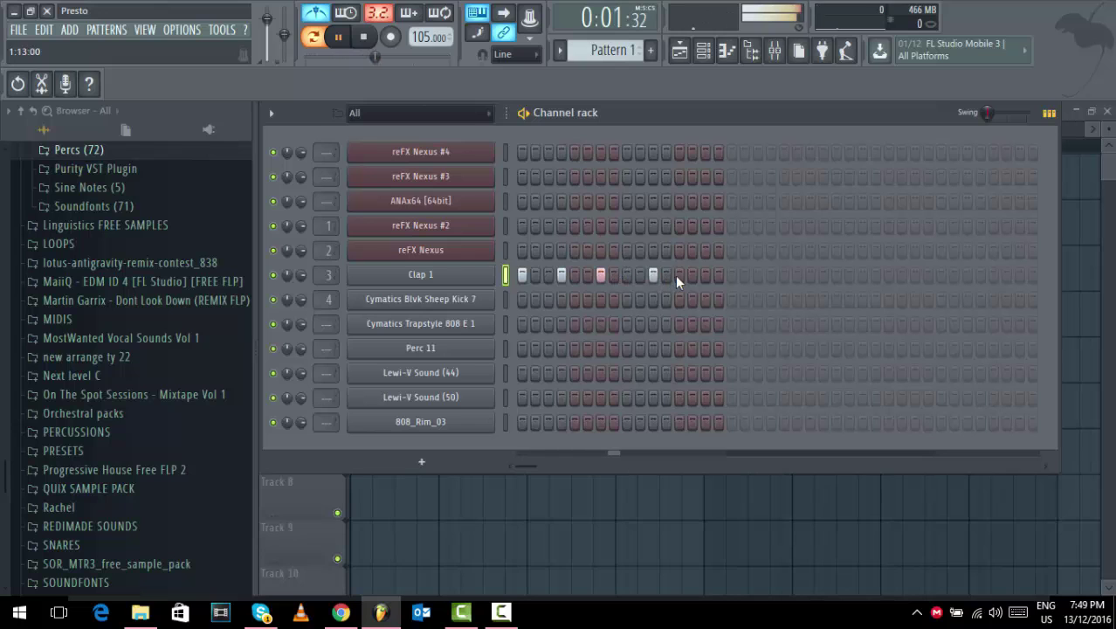
# Extend the Clap 1 rhythm into the second bar with hits on steps 17, 20 and 23.
pyautogui.click(732, 275)
pyautogui.click(772, 276)
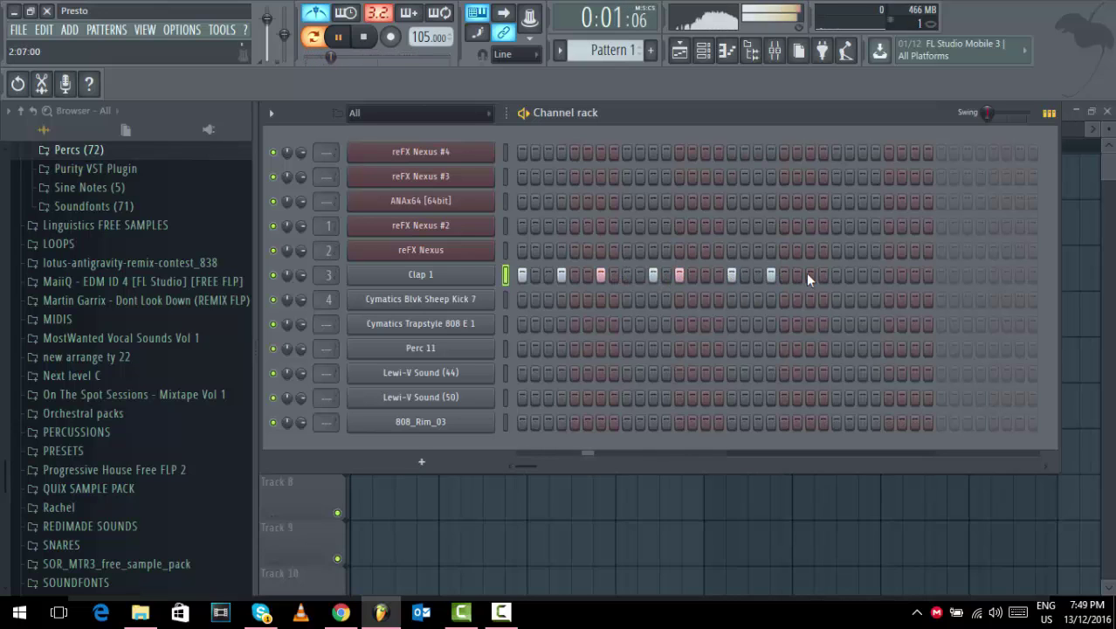
pyautogui.click(810, 275)
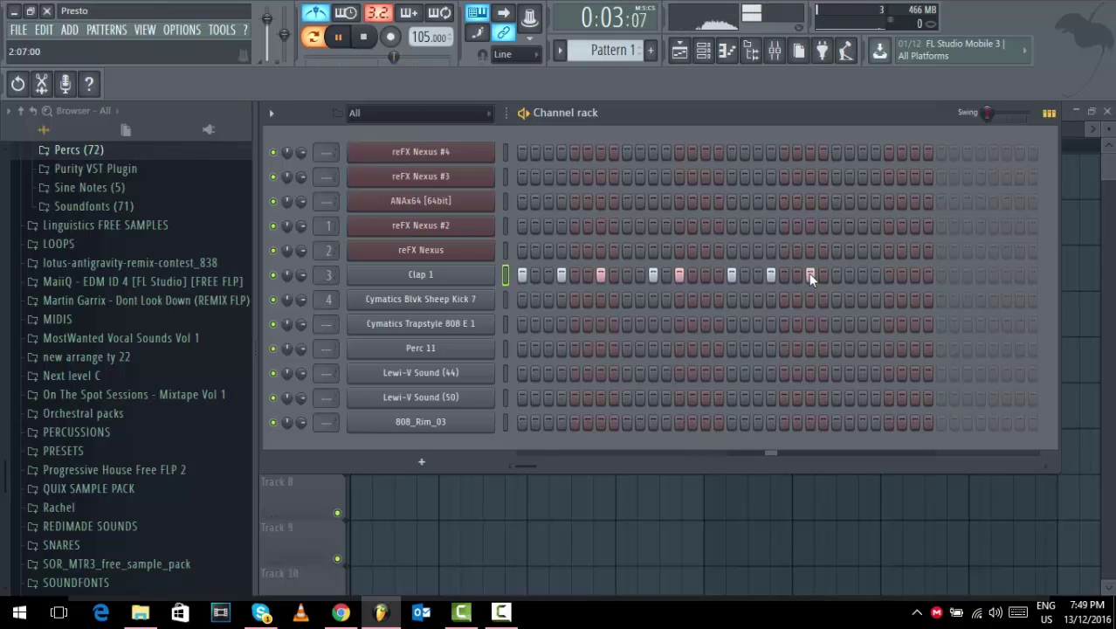
# Open the Clap 1 notes in the piano roll and stop playback.
pyautogui.click(1049, 112)
pyautogui.click(632, 276)
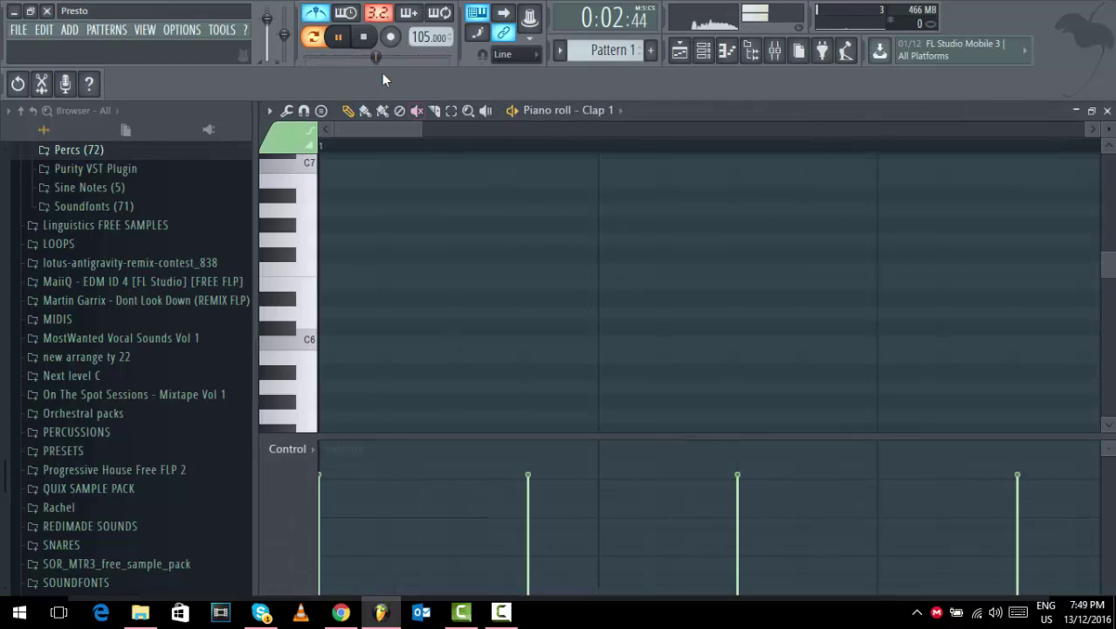
pyautogui.click(363, 36)
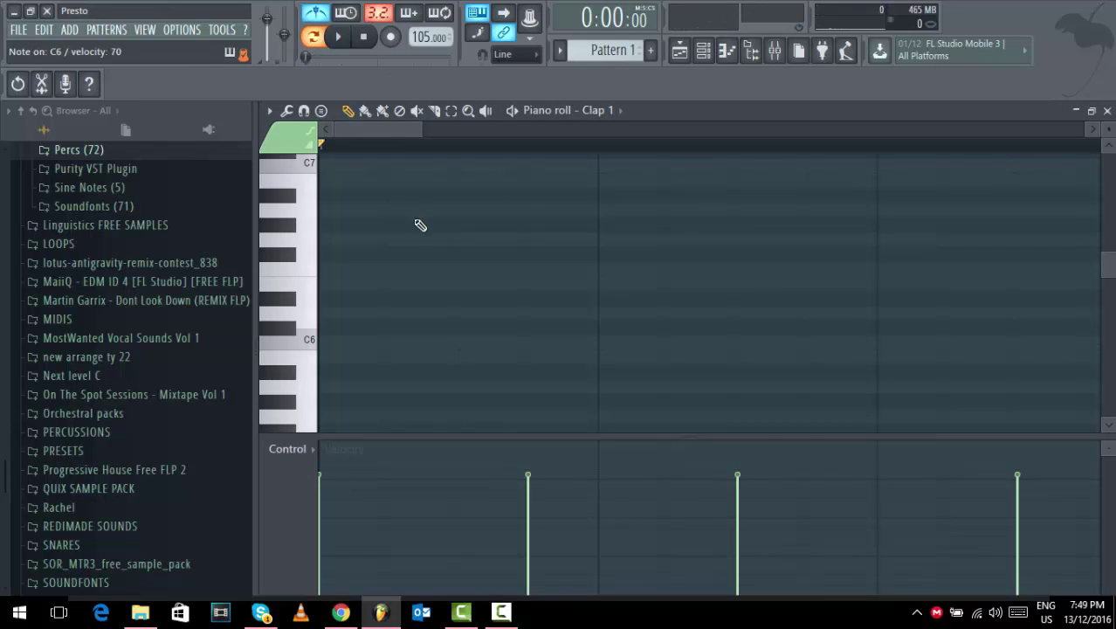
# Look through the octave range of the Clap 1 piano roll, from the highest keys down to the lowest.
pyautogui.scroll(-10, 420, 227)
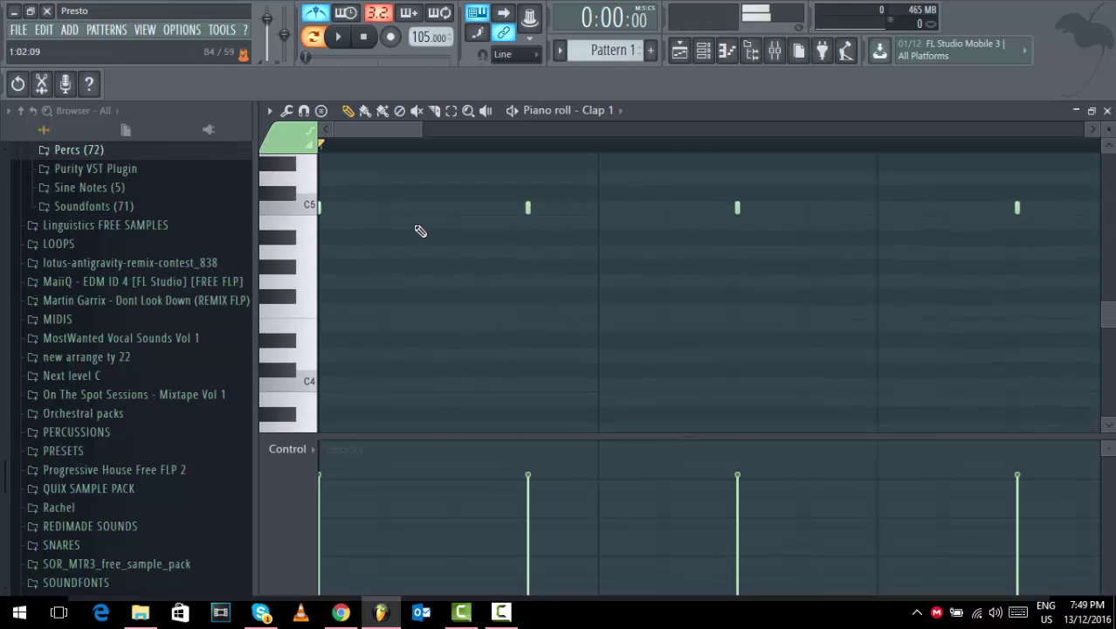
pyautogui.scroll(10, 420, 230)
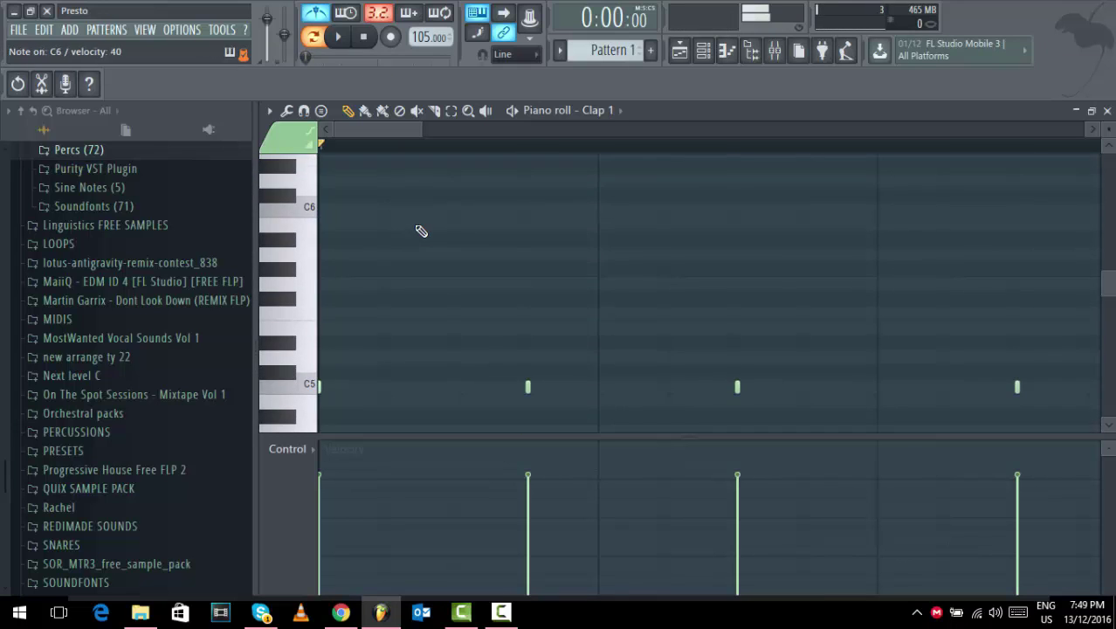
pyautogui.scroll(8, 420, 231)
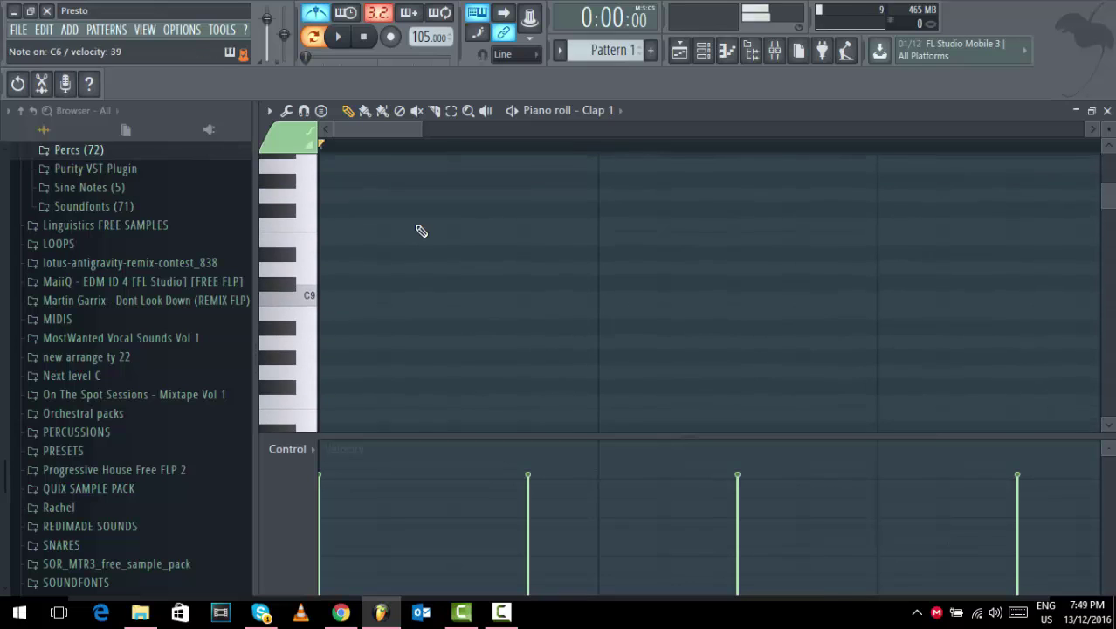
pyautogui.scroll(1, 420, 231)
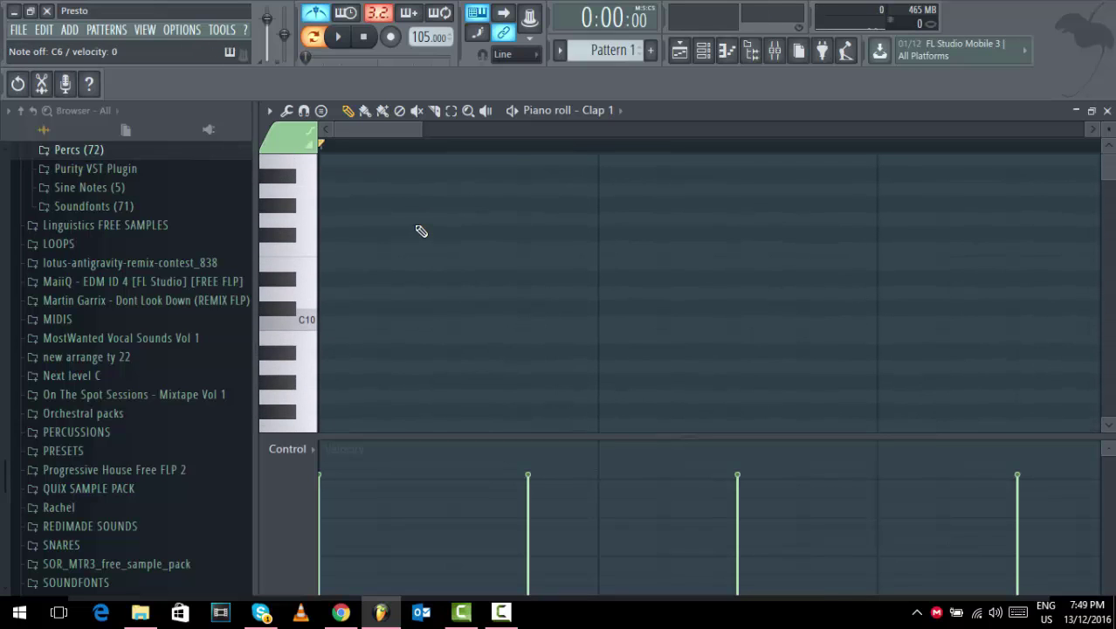
pyautogui.scroll(-8, 420, 231)
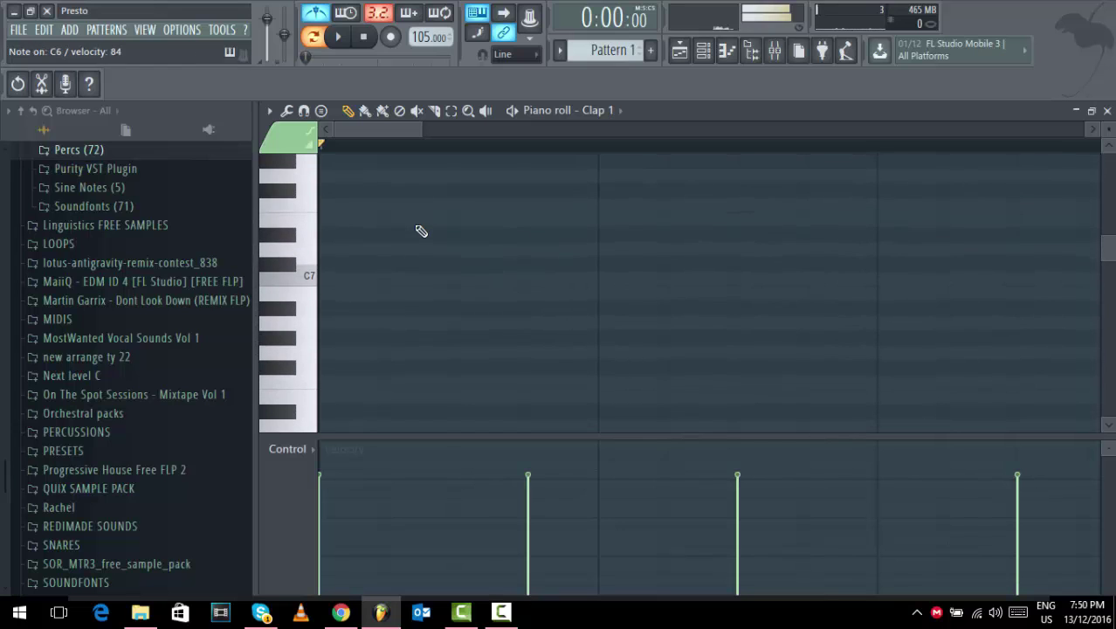
pyautogui.scroll(-3, 420, 230)
pyautogui.scroll(-9, 420, 230)
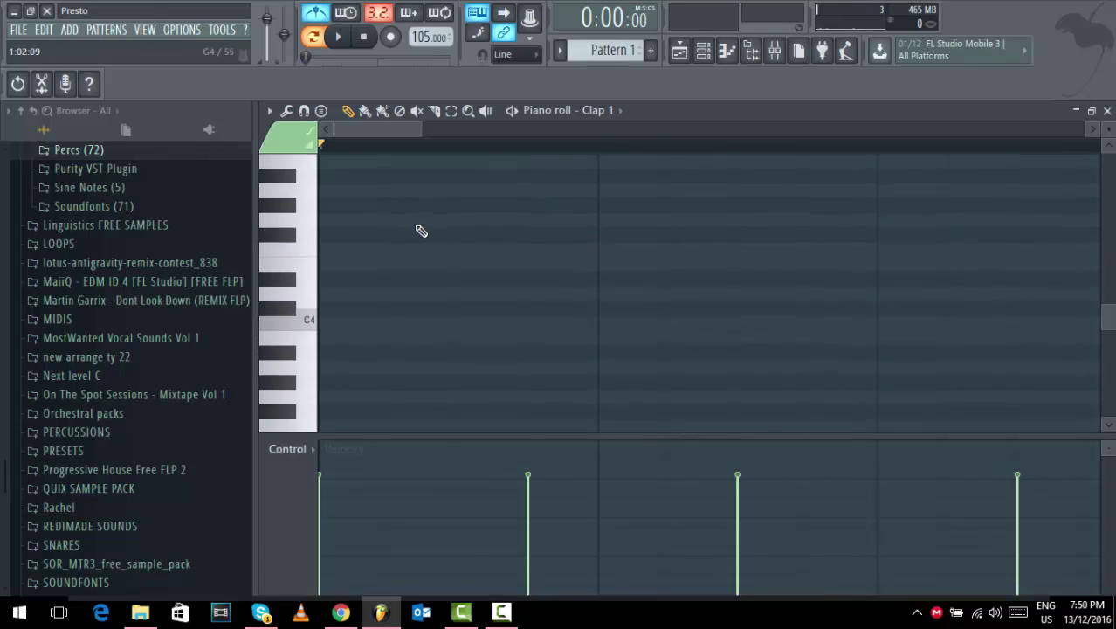
pyautogui.scroll(-1, 418, 231)
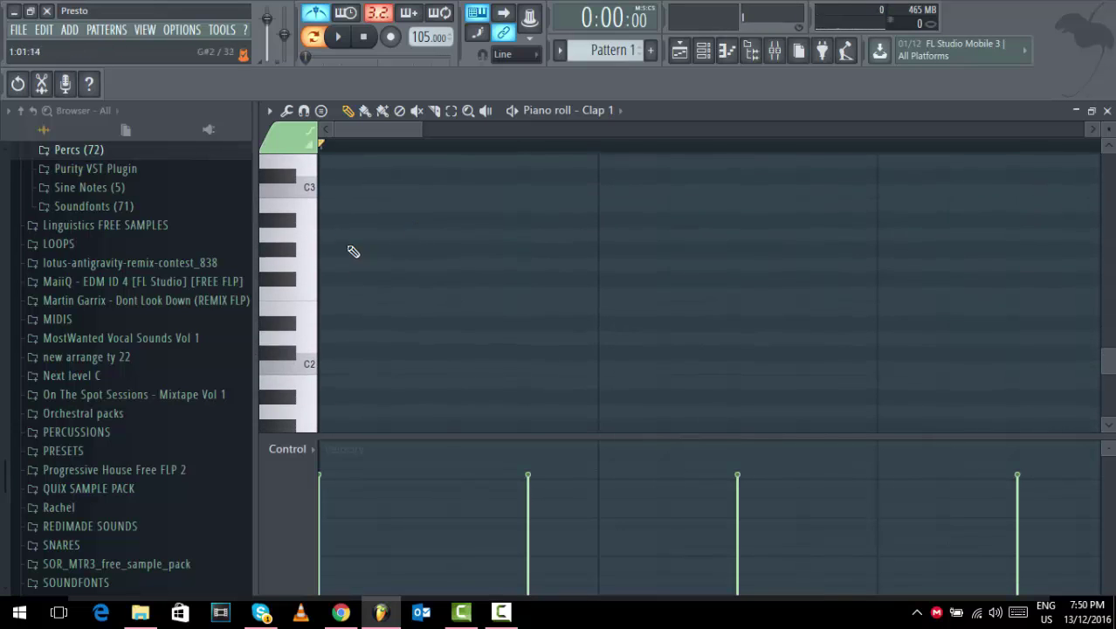
# Audition the clap at C6 and transpose all Clap 1 notes up one octave to C6.
pyautogui.click(312, 194)
pyautogui.scroll(10, 369, 270)
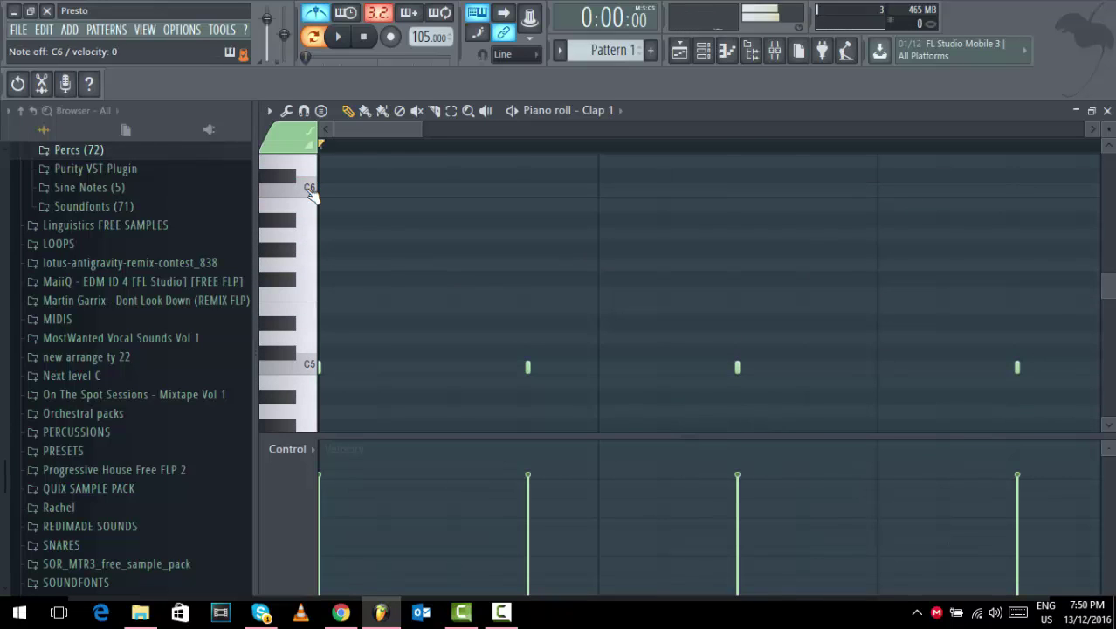
pyautogui.click(312, 194)
pyautogui.click(313, 193)
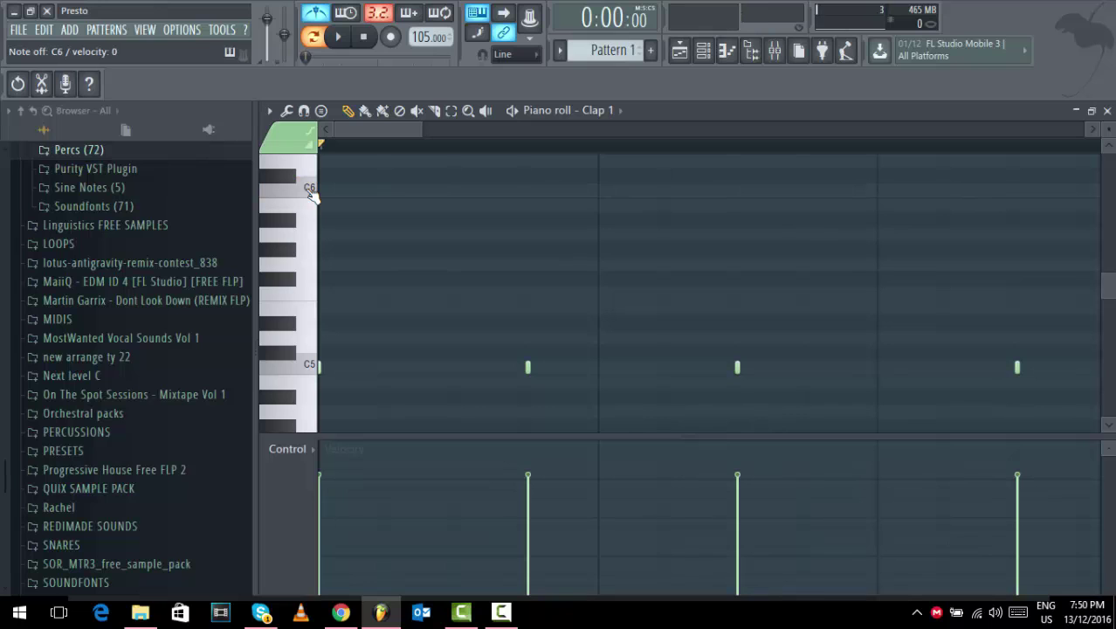
pyautogui.hotkey('ctrl', 'Up')
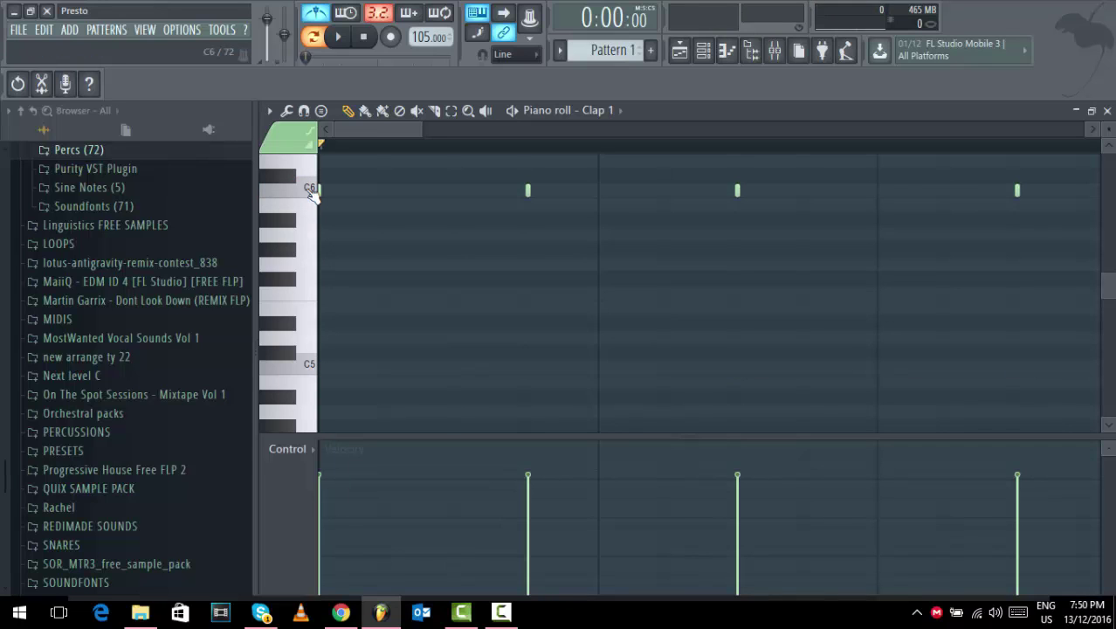
# Return to the channel rack's step grid, play back the raised clap pattern and turn the metronome off.
pyautogui.press('space')
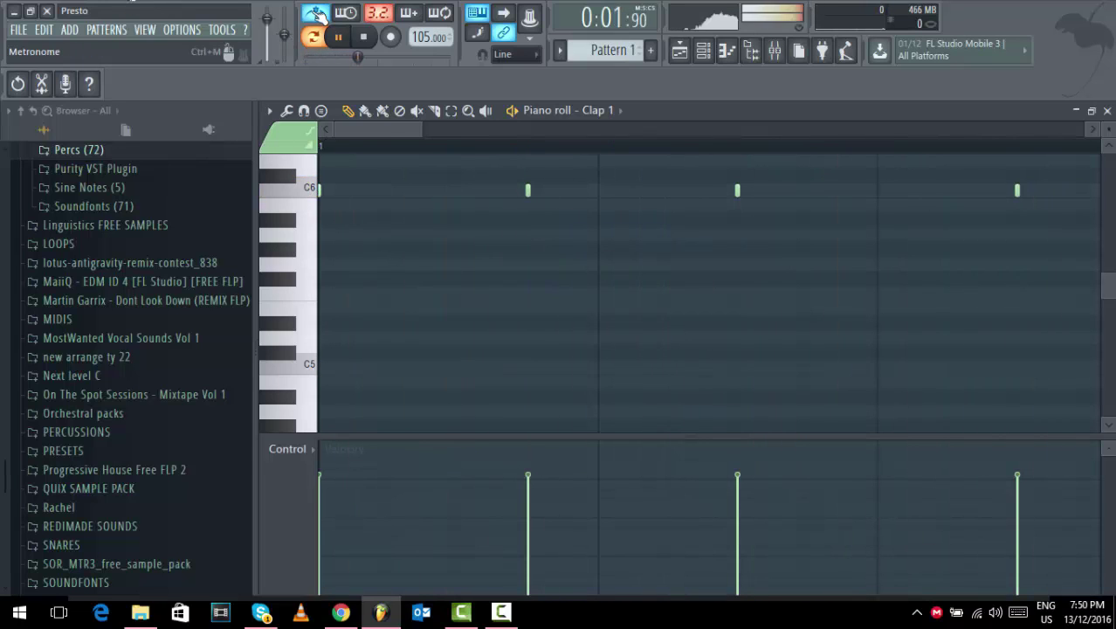
pyautogui.click(1107, 112)
pyautogui.press('space')
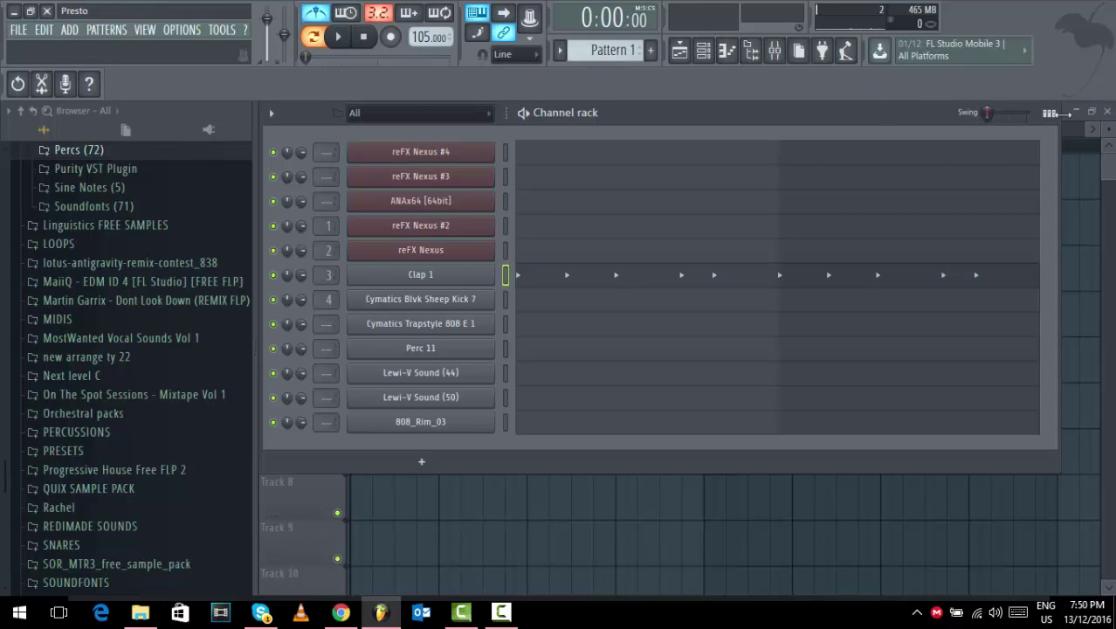
pyautogui.click(1049, 114)
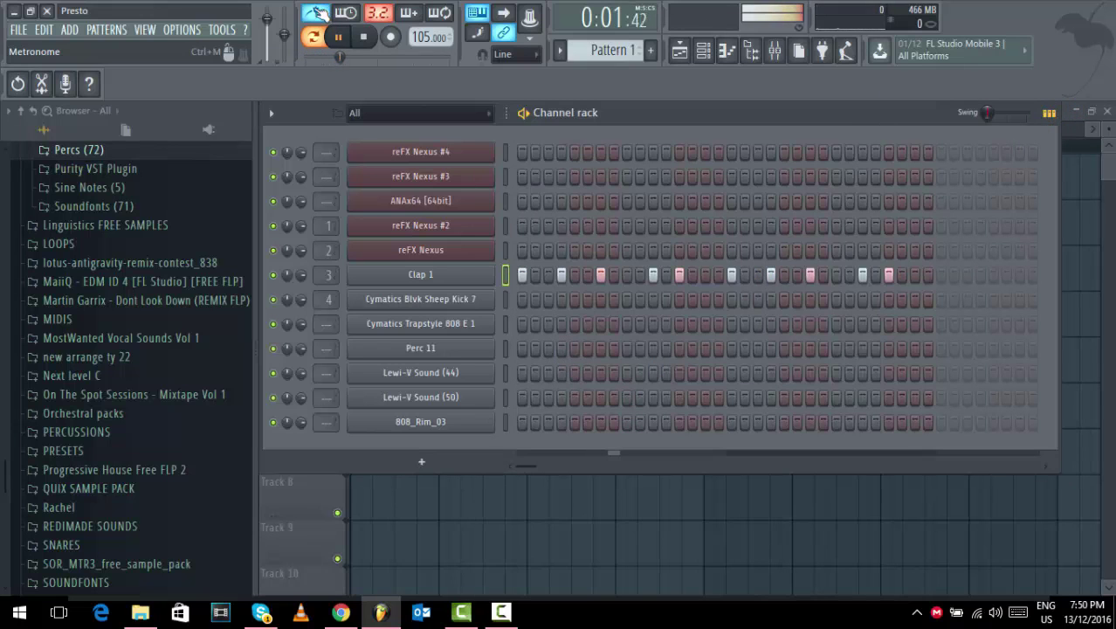
pyautogui.press('space')
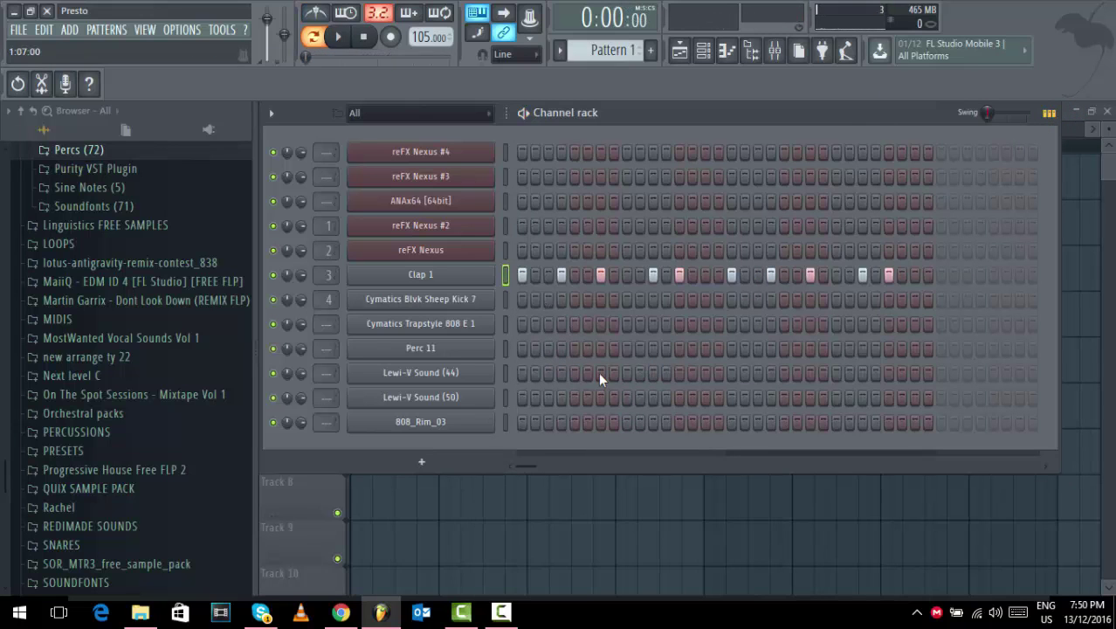
# Add a quiet Clap 1 hit on step 3, raised to C6 with its velocity lowered to about 23%.
pyautogui.click(548, 275)
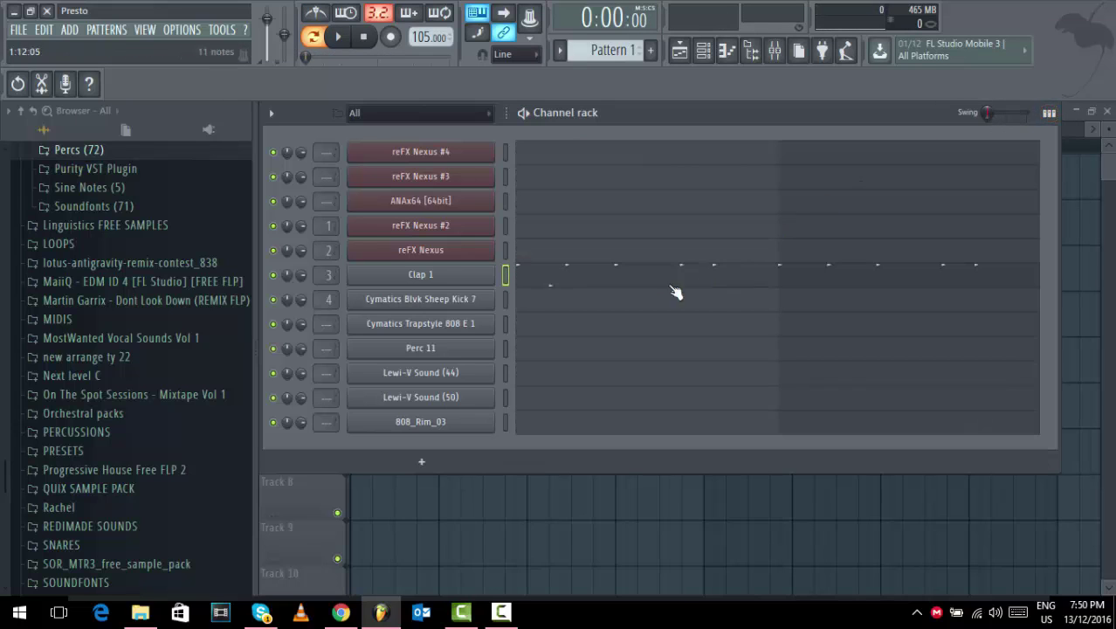
pyautogui.click(583, 287)
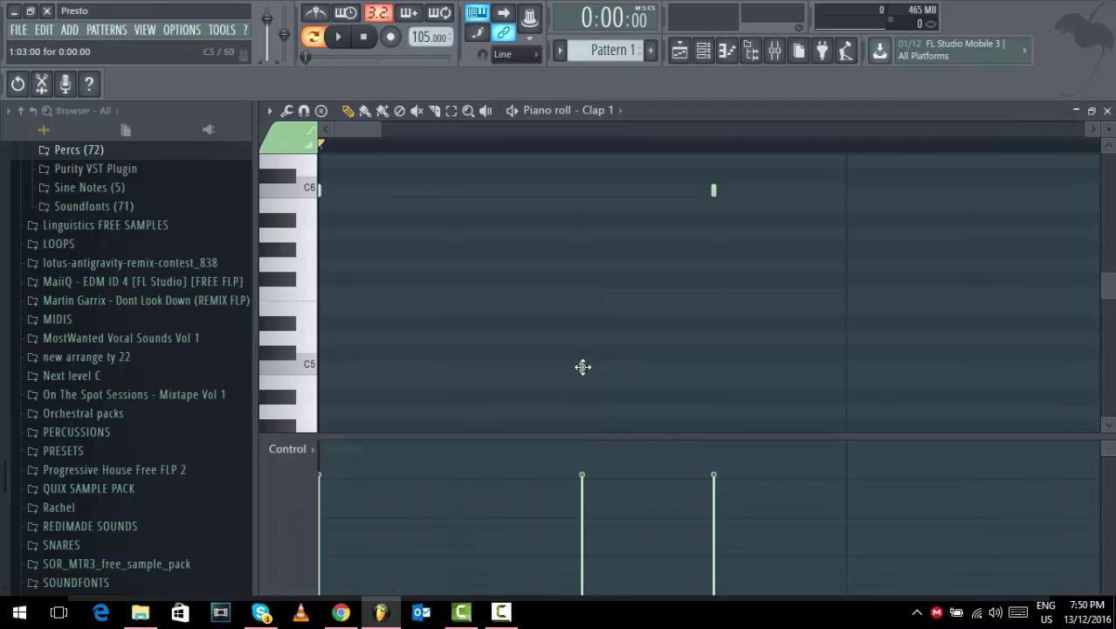
pyautogui.moveTo(583, 367); pyautogui.dragTo(582, 189)
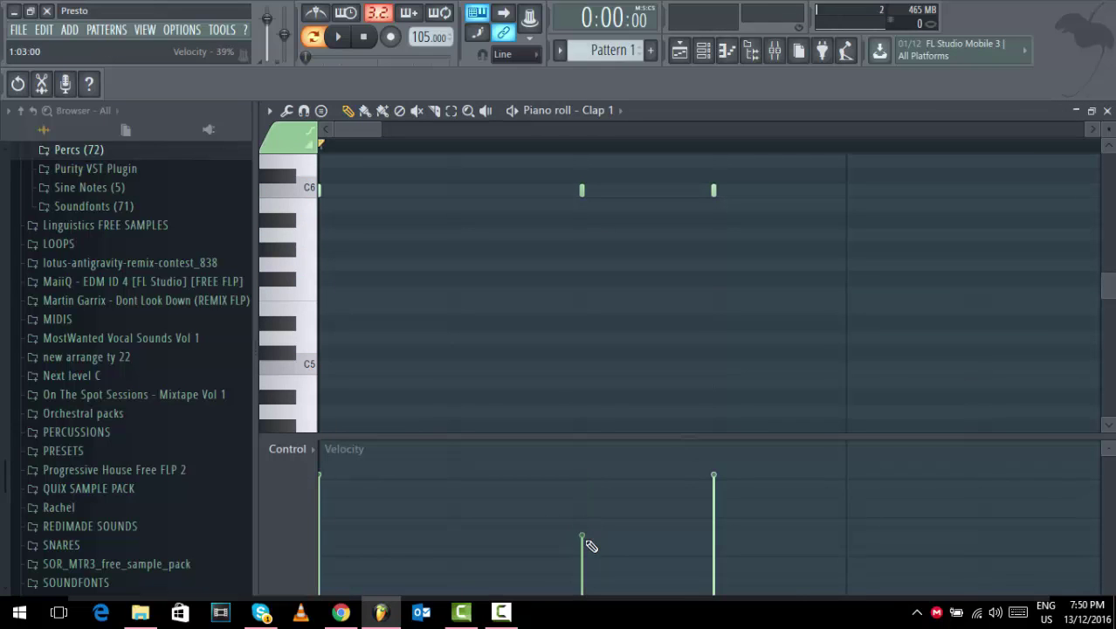
pyautogui.moveTo(591, 545); pyautogui.dragTo(596, 559)
pyautogui.press('space')
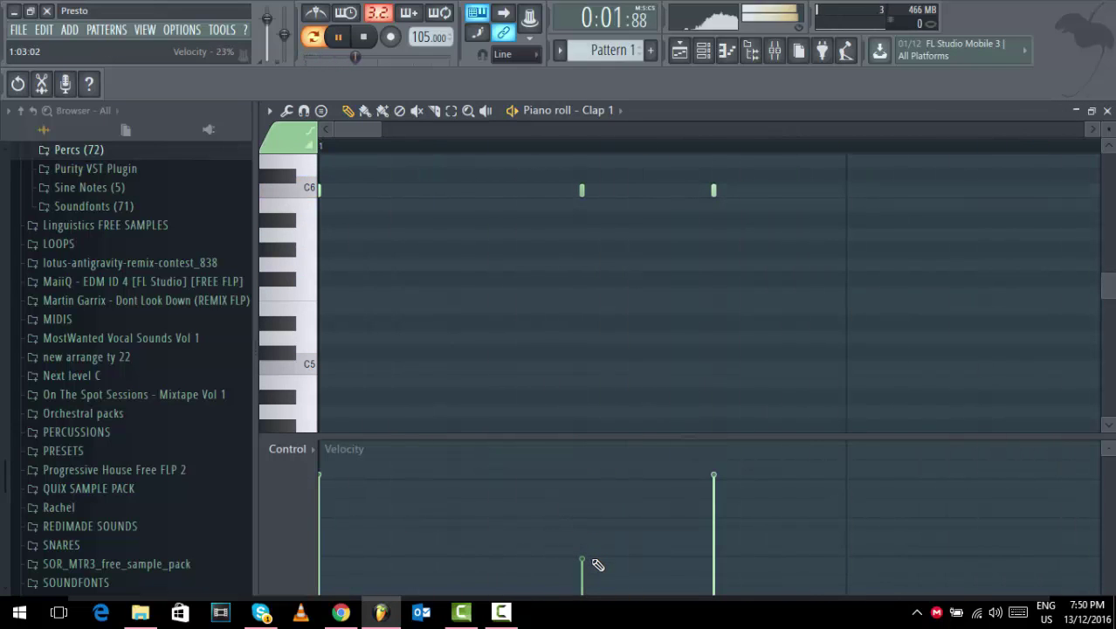
# Add matching quiet C6 clap notes on steps 3 and 15 of the second bar and return to the channel rack.
pyautogui.moveTo(381, 130); pyautogui.dragTo(599, 111)
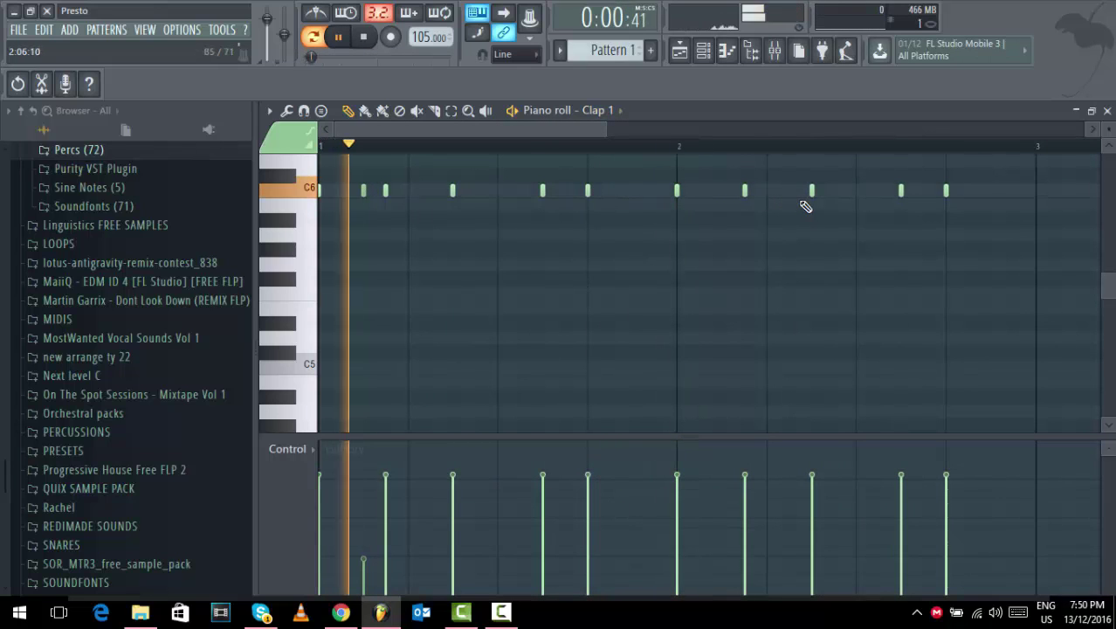
pyautogui.click(723, 190)
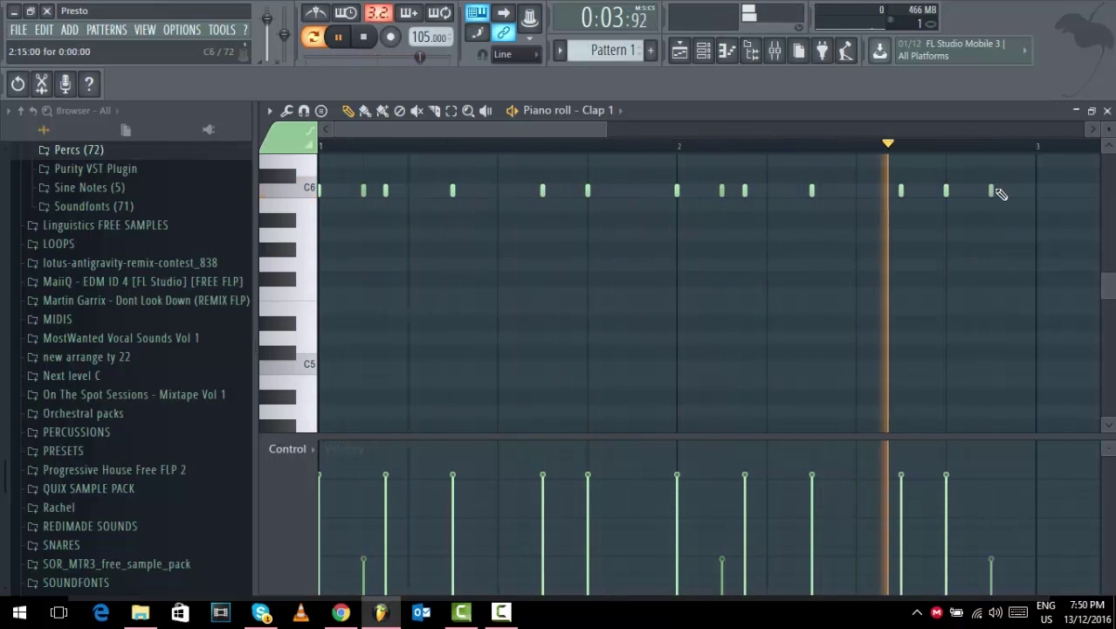
pyautogui.click(995, 189)
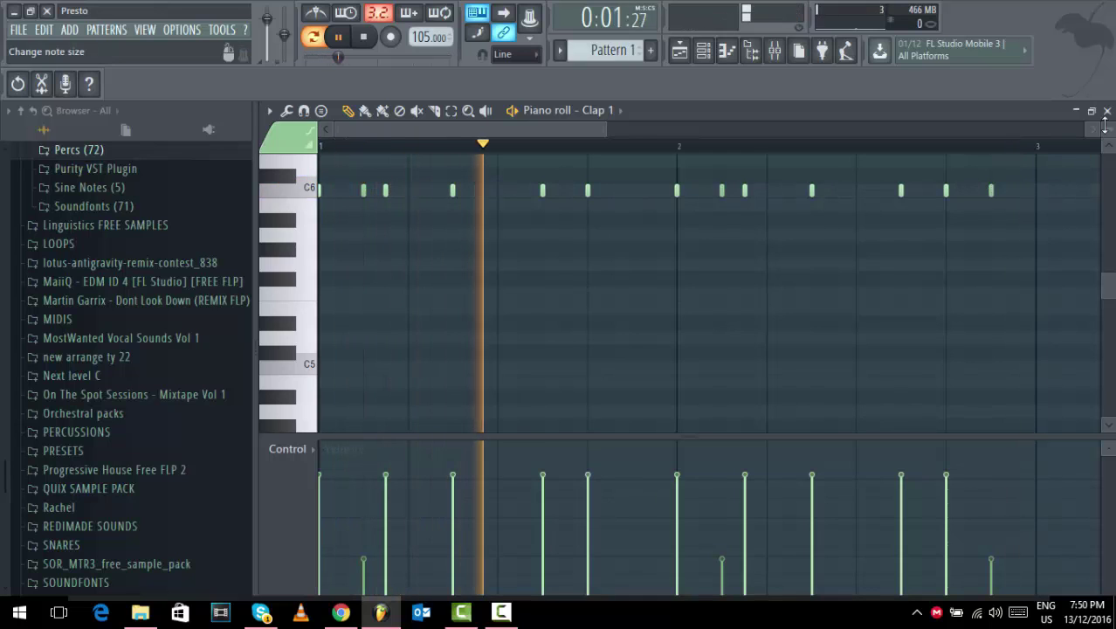
pyautogui.press('F6')
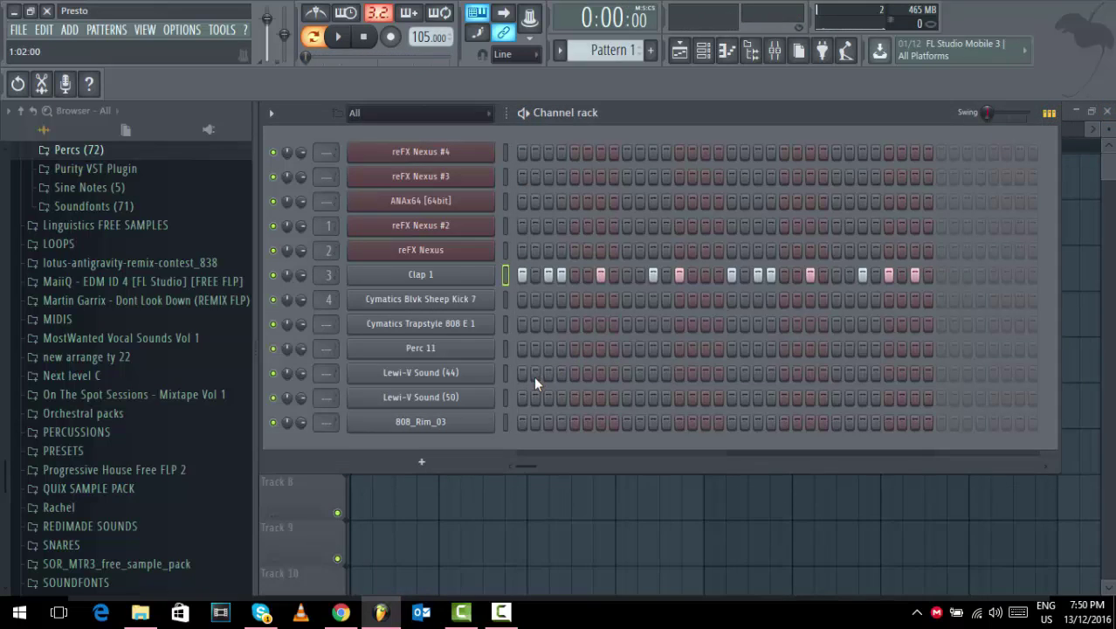
# Try out the percussion channels and add Lewi-V Sound (50) hits on steps 15 and 31.
pyautogui.click(504, 373)
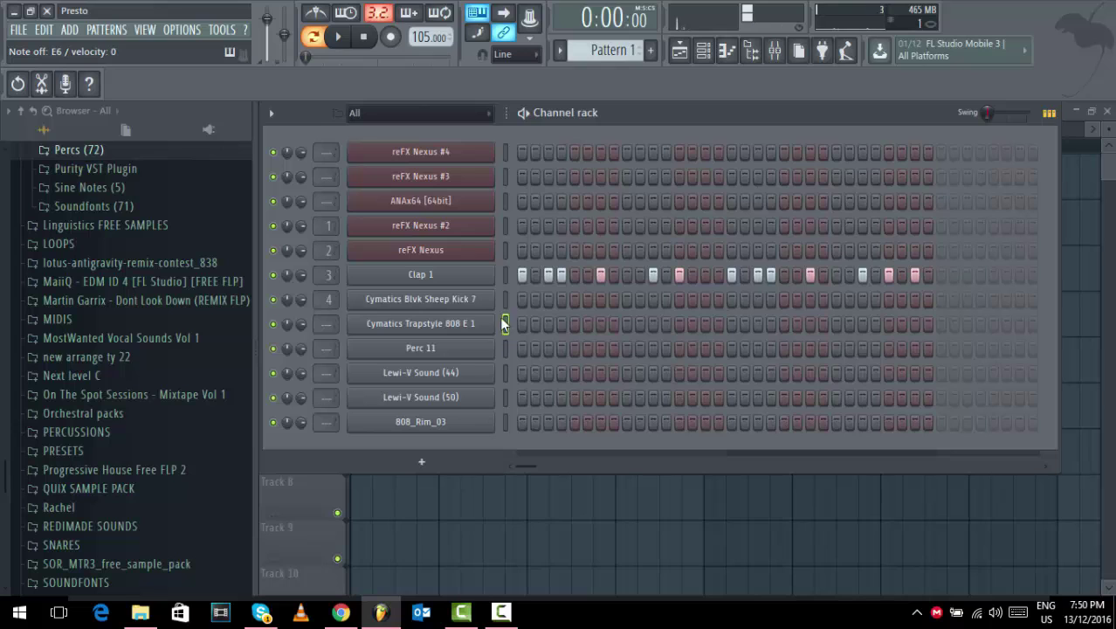
pyautogui.click(505, 397)
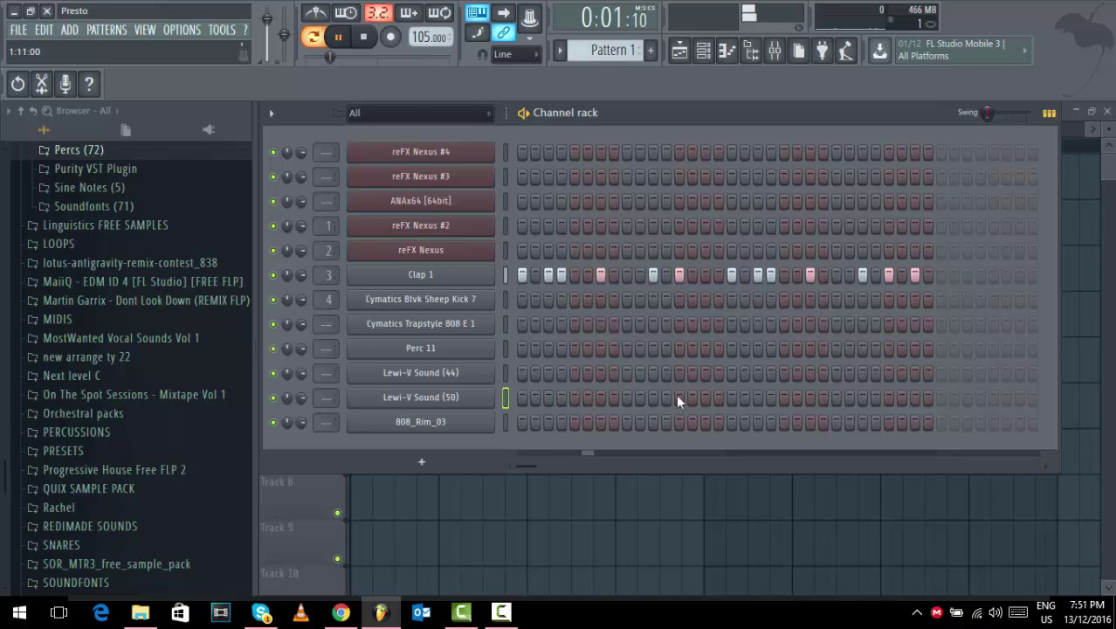
pyautogui.press('space')
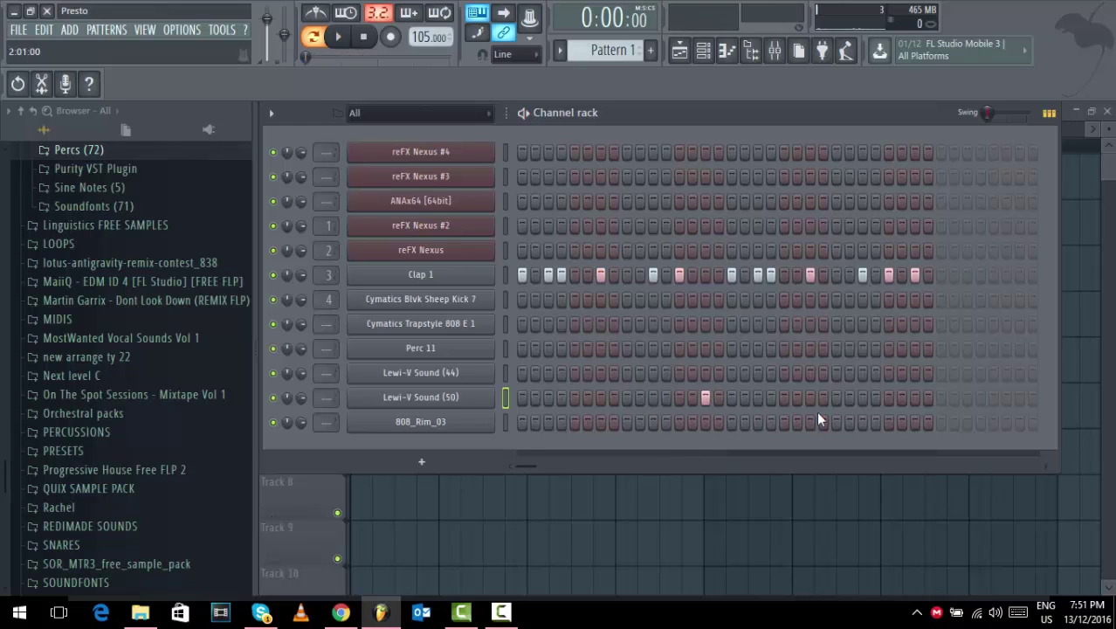
pyautogui.click(911, 398)
# Open the Lewi-V Sound (50) piano roll and switch its control lane to note pan.
pyautogui.click(1048, 113)
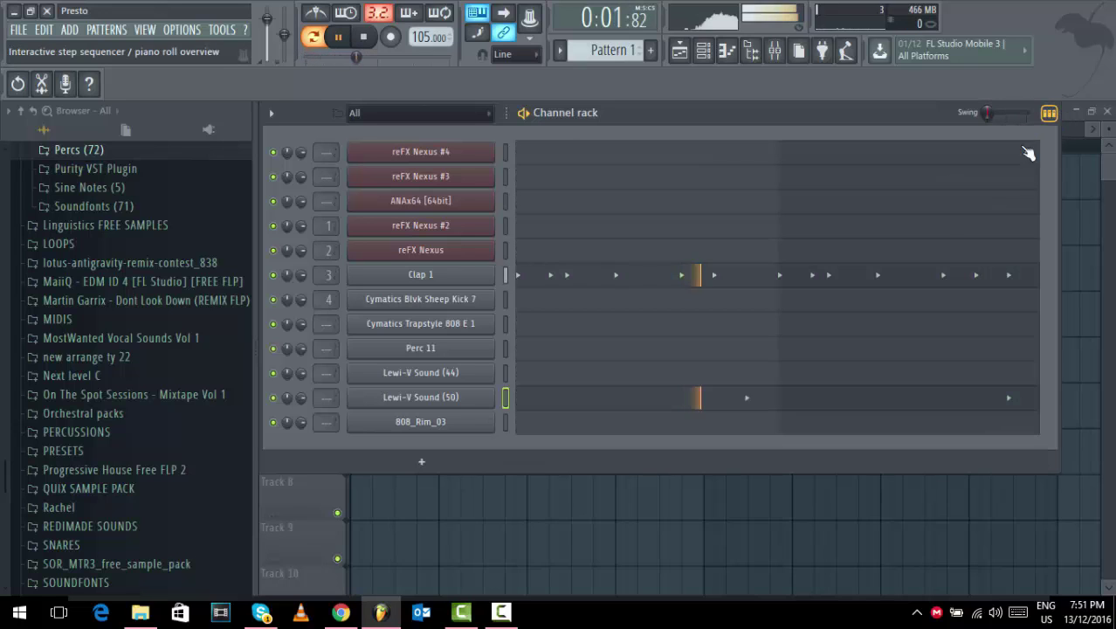
pyautogui.click(820, 397)
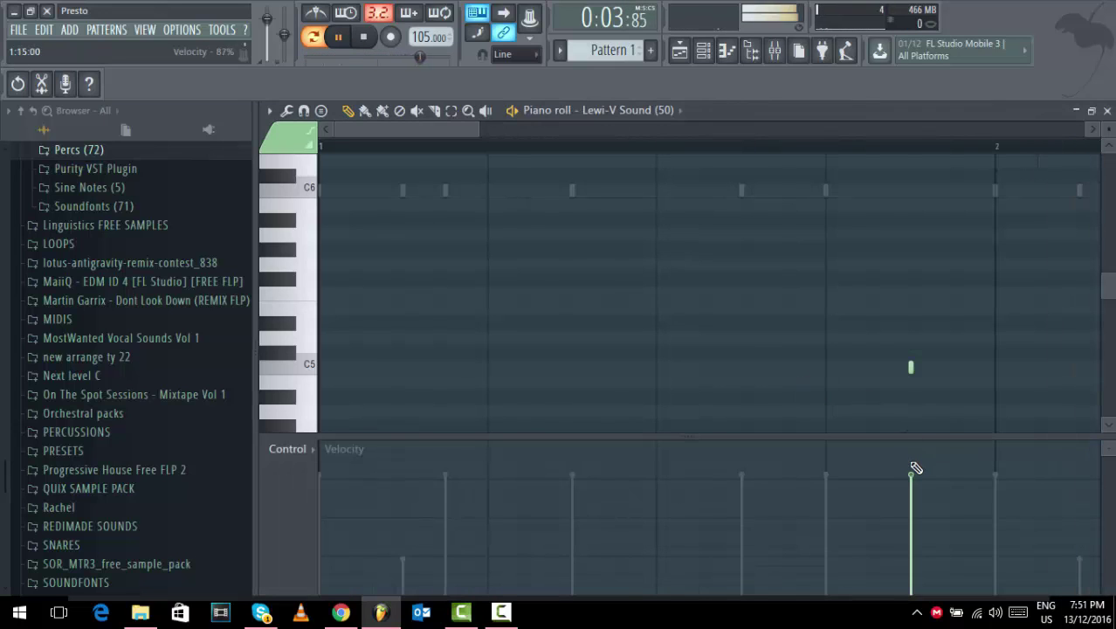
pyautogui.press('space')
pyautogui.click(300, 447)
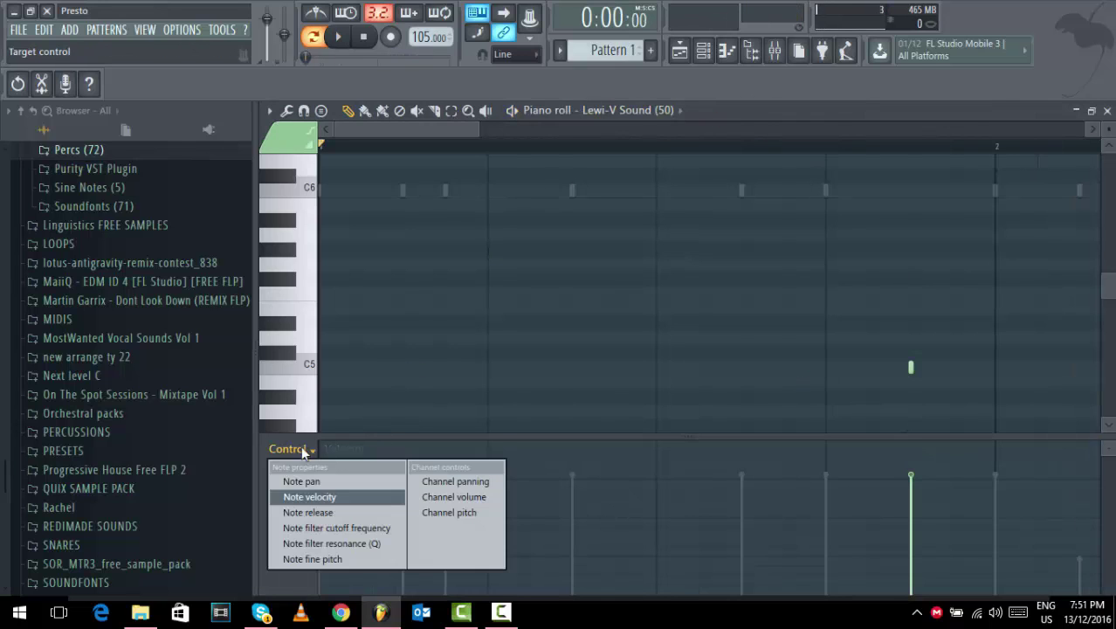
pyautogui.click(338, 483)
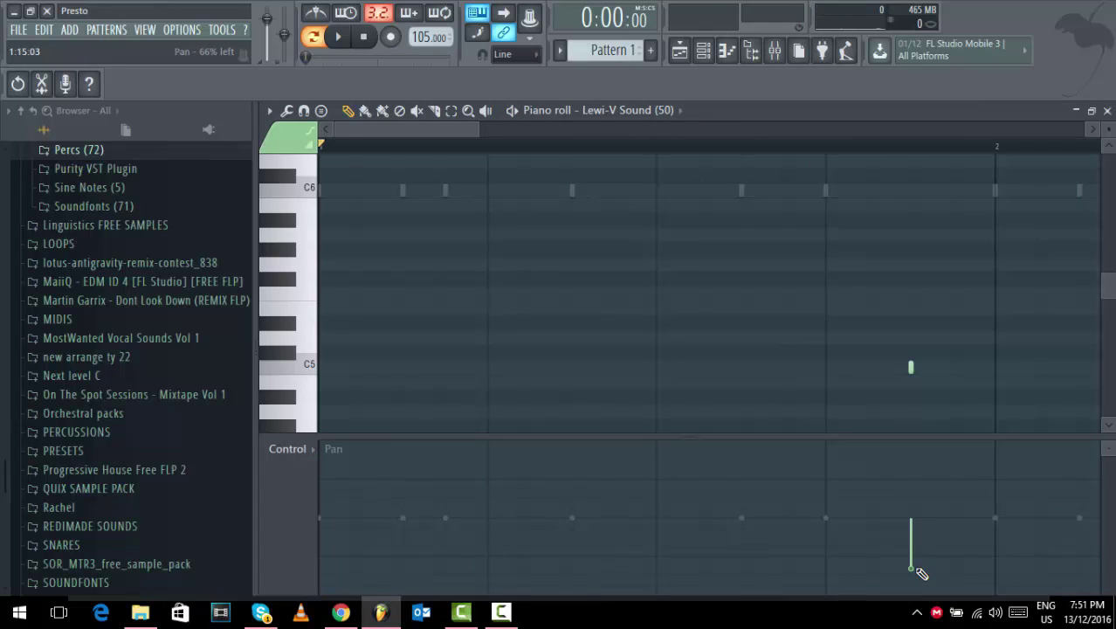
# Pan the first Lewi-V Sound (50) note about 81% right and the second about 78% left.
pyautogui.moveTo(478, 129); pyautogui.dragTo(887, 129)
pyautogui.press('space')
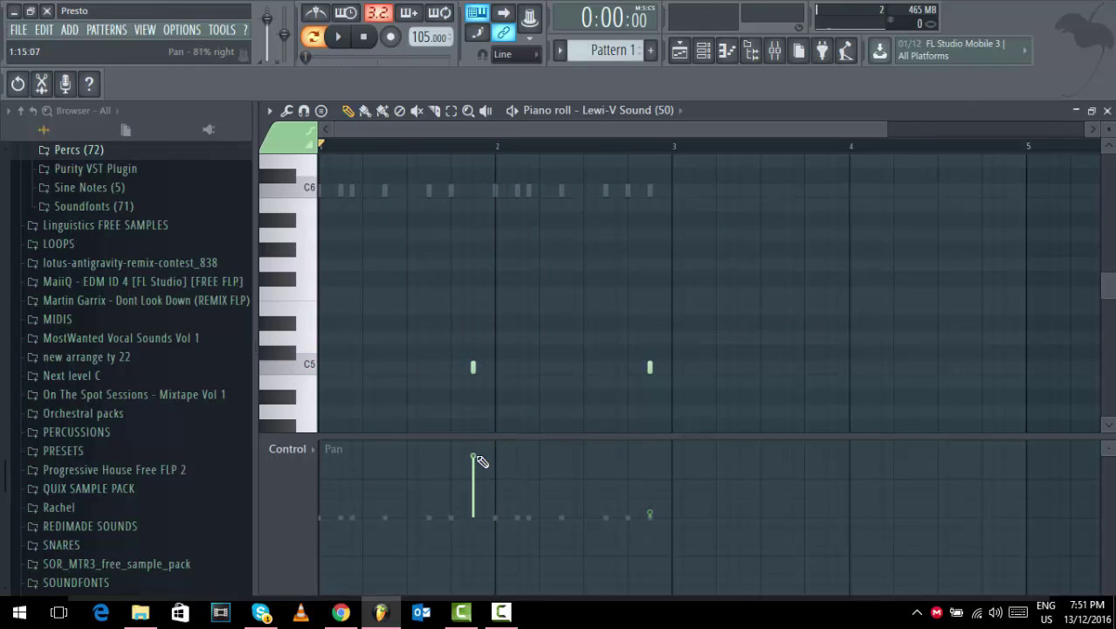
pyautogui.press('space')
pyautogui.moveTo(651, 517); pyautogui.dragTo(651, 583)
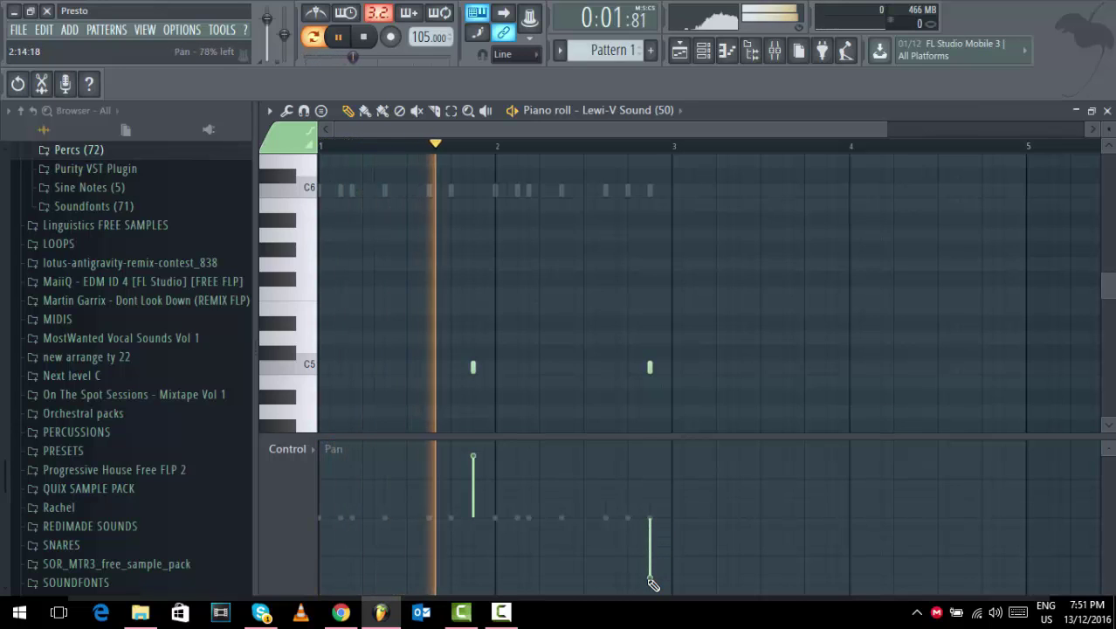
# Route Lewi-V Sound (50) to a free mixer track and lower that track's volume fader.
pyautogui.click(1107, 111)
pyautogui.click(445, 397)
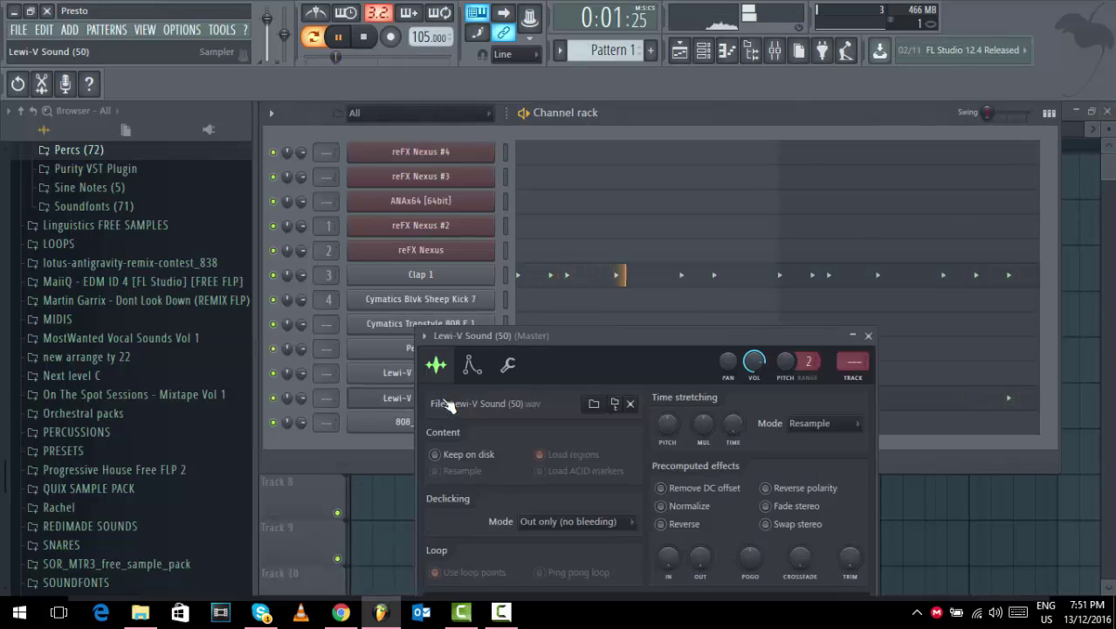
pyautogui.click(424, 335)
pyautogui.click(661, 317)
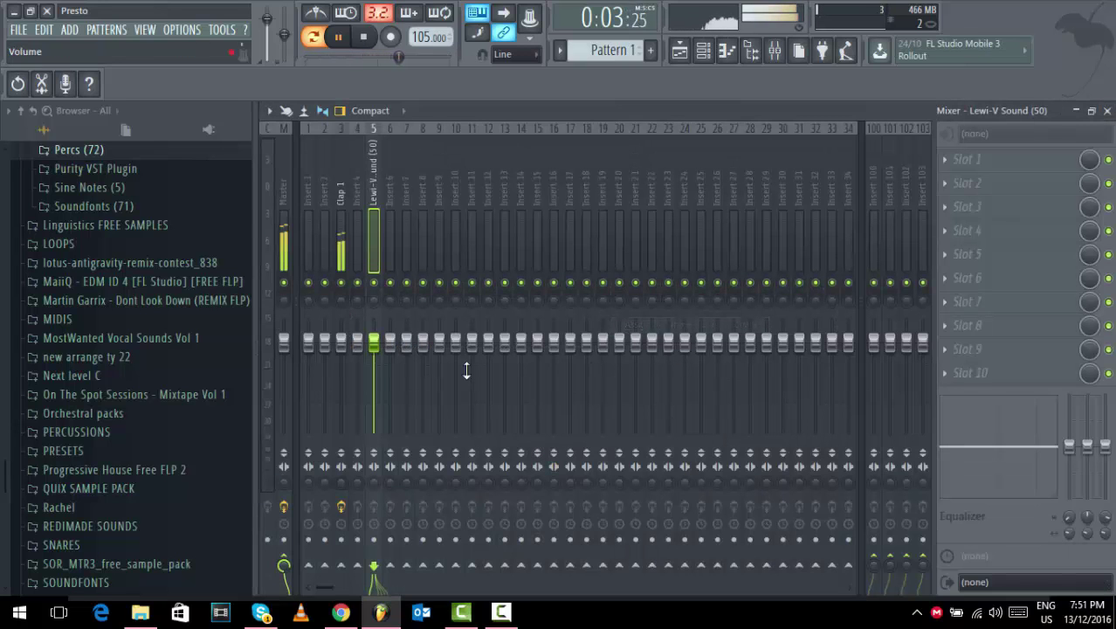
pyautogui.moveTo(376, 344); pyautogui.dragTo(376, 382)
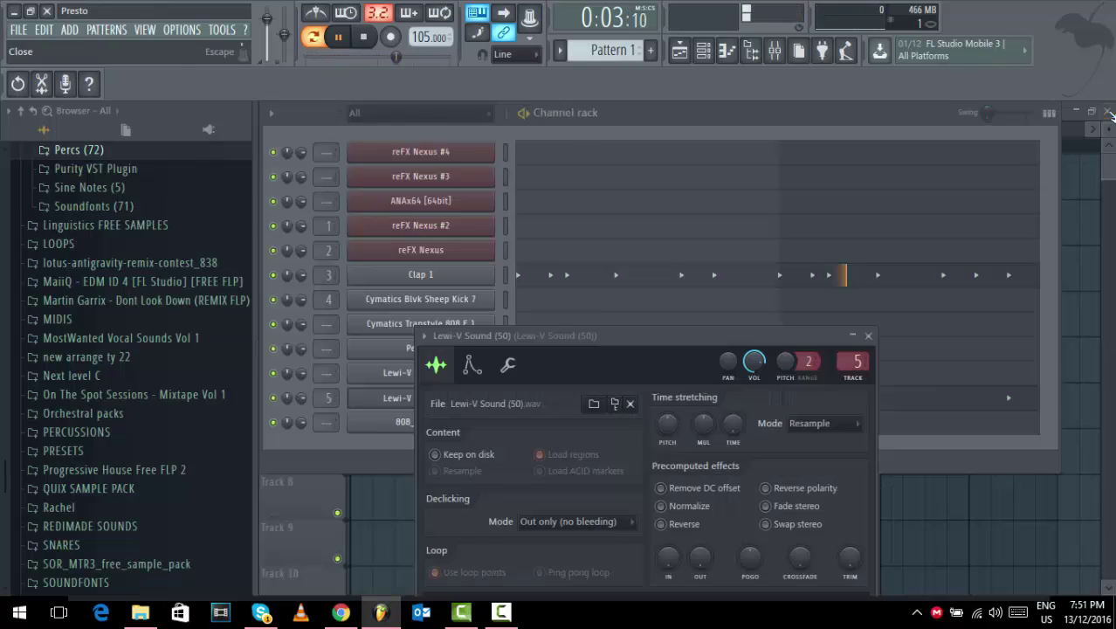
pyautogui.click(1107, 111)
pyautogui.click(868, 335)
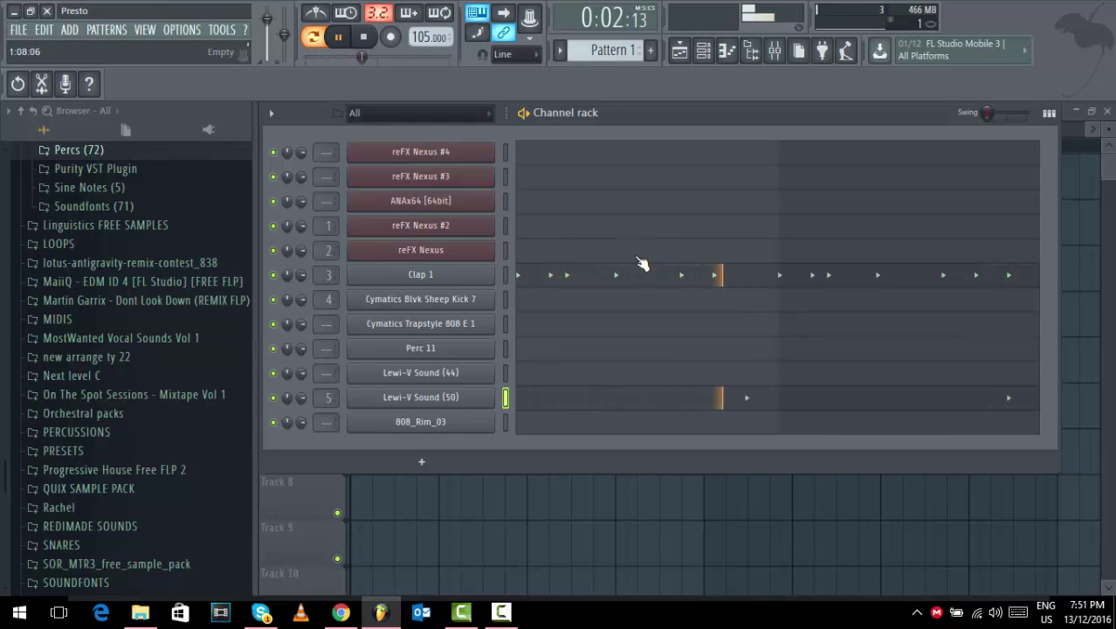
# Show the step grid and add 808_Rim_03 hits on steps 6, 8, 22 and 24.
pyautogui.click(1049, 113)
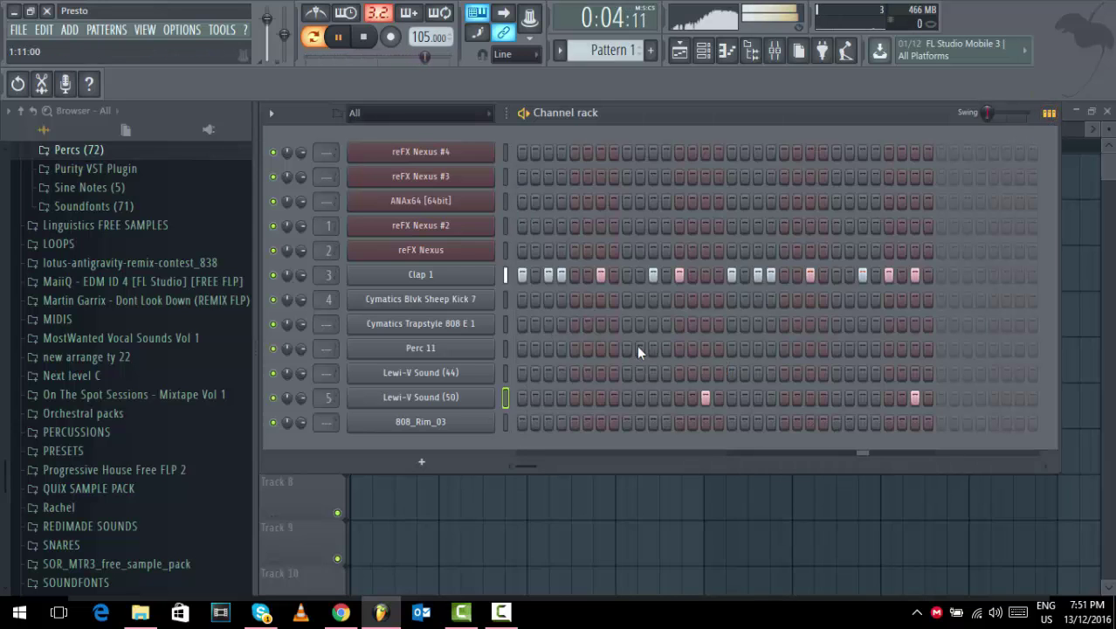
pyautogui.click(503, 613)
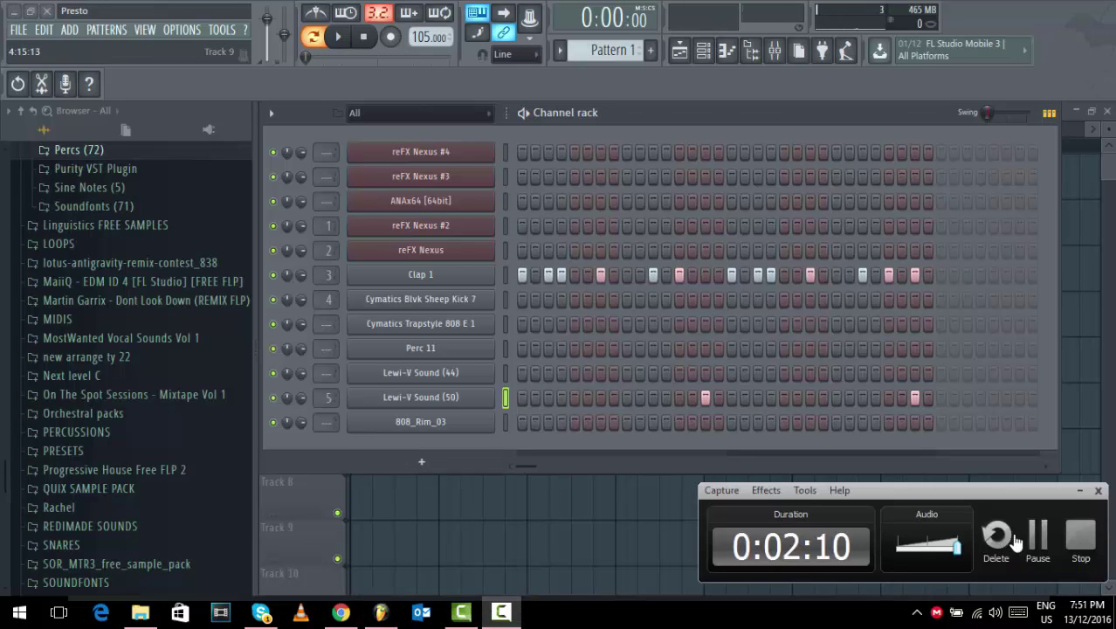
pyautogui.click(584, 397)
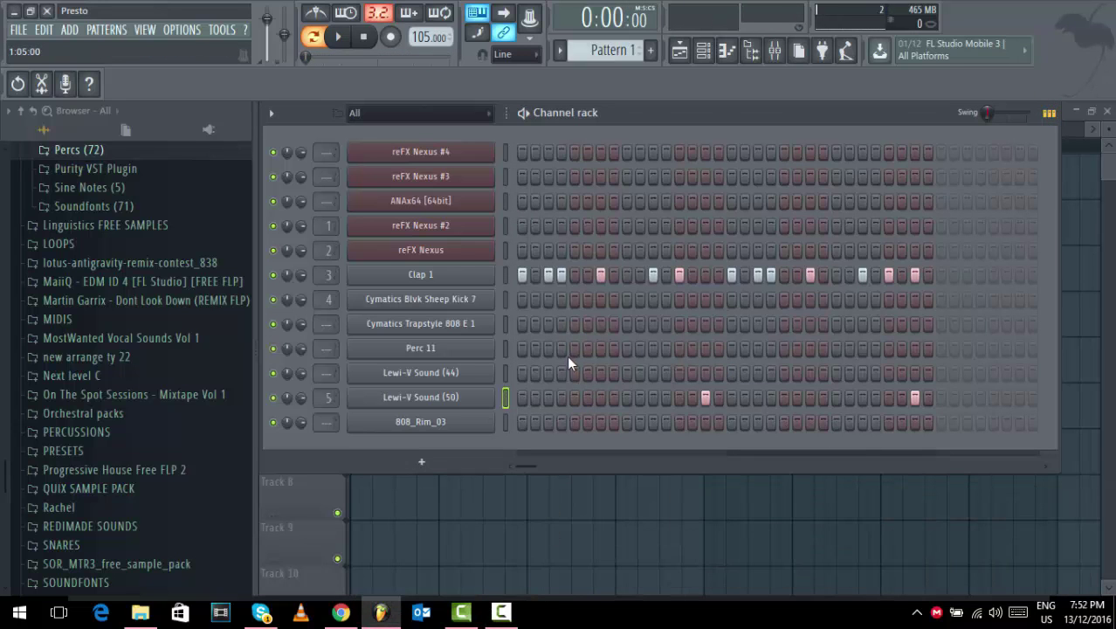
pyautogui.click(600, 421)
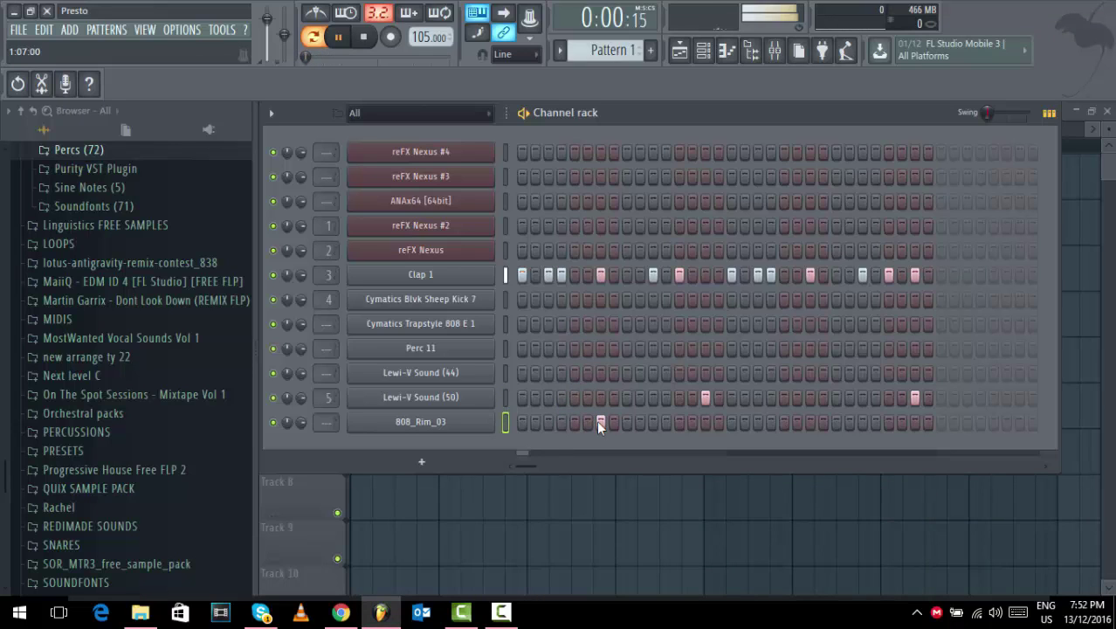
pyautogui.click(600, 423)
pyautogui.press('space')
pyautogui.click(587, 422)
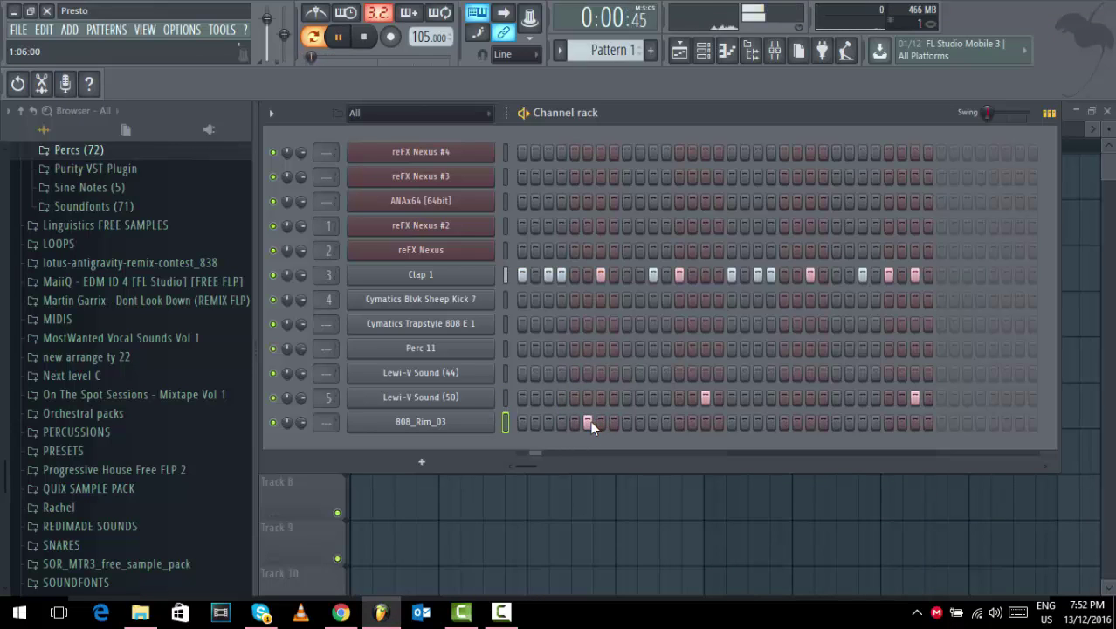
pyautogui.click(614, 423)
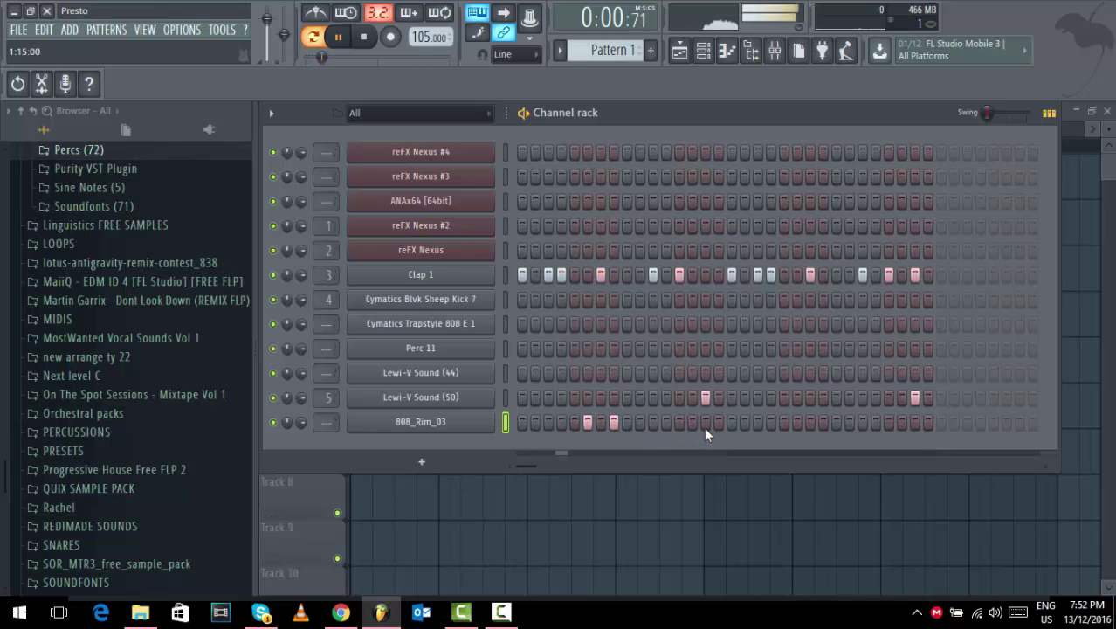
pyautogui.click(797, 423)
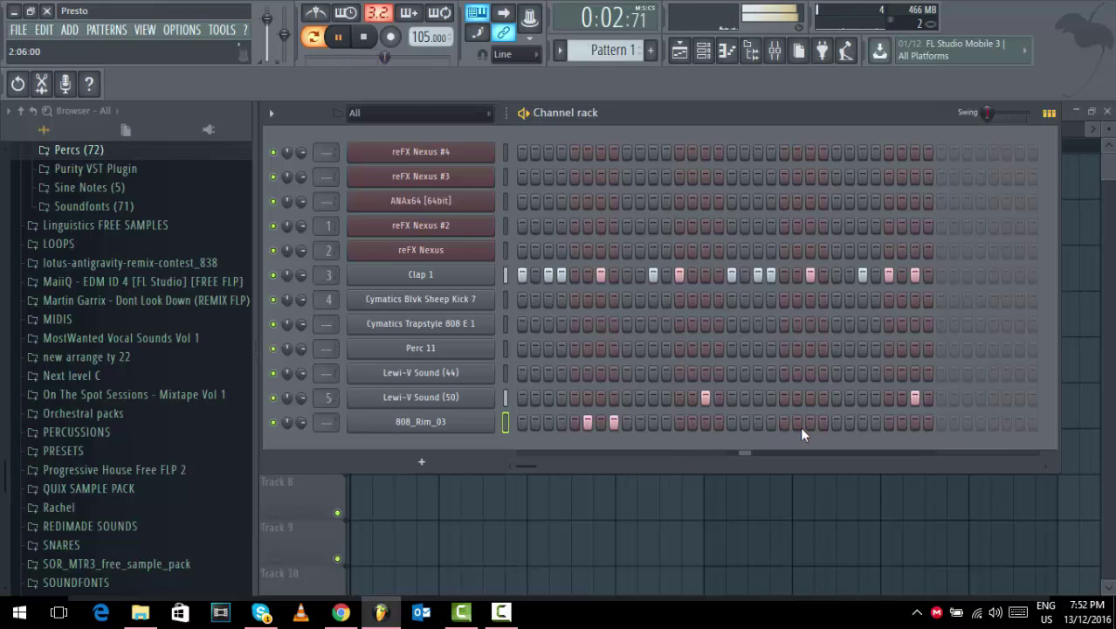
pyautogui.click(824, 421)
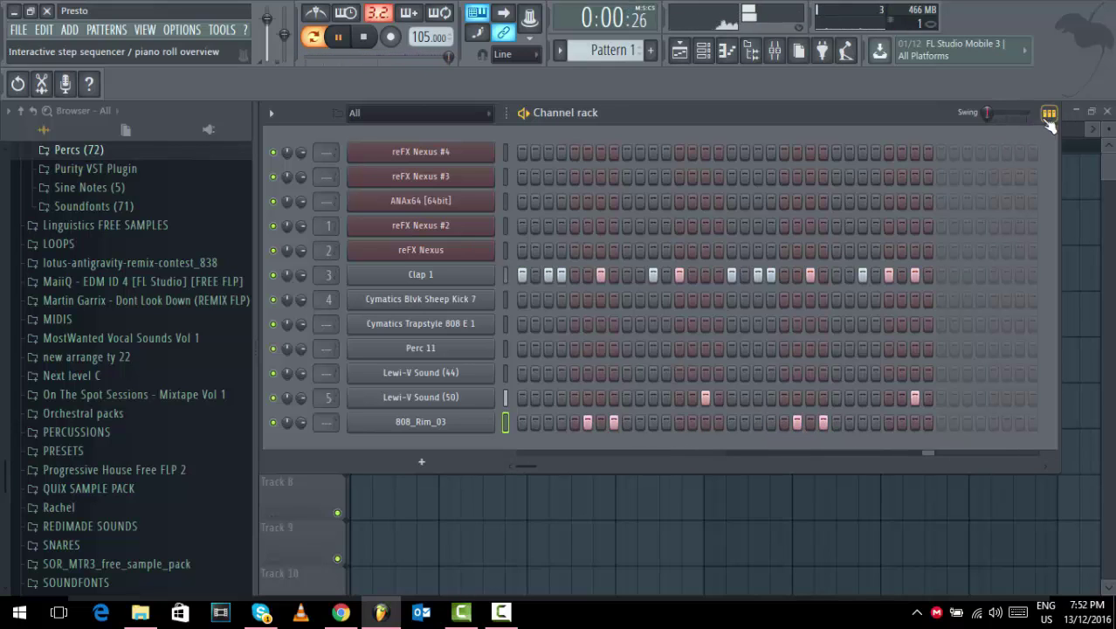
# Open the 808_Rim_03 piano roll, show note pan, and pan the first two rim notes left, the second about 56%.
pyautogui.click(760, 427)
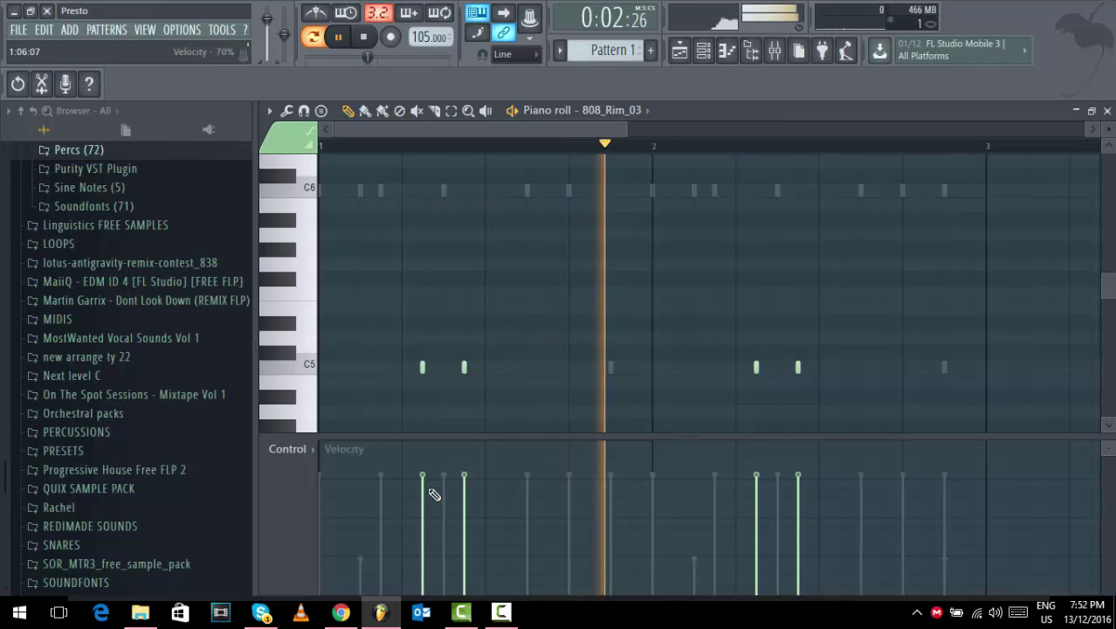
pyautogui.click(290, 449)
pyautogui.click(301, 481)
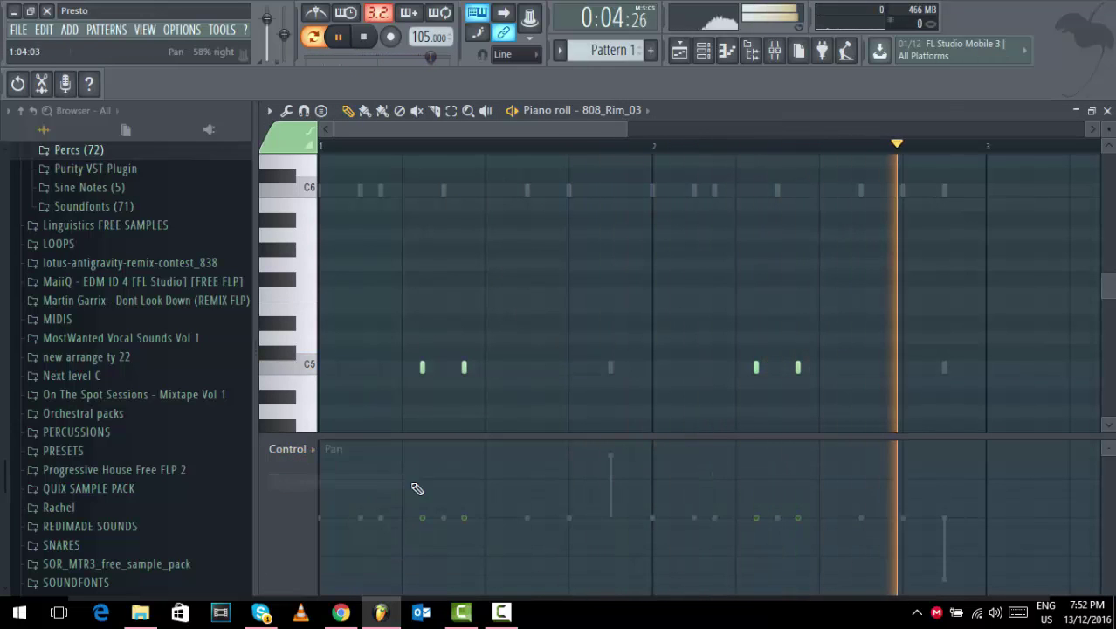
pyautogui.moveTo(421, 524)
pyautogui.mouseDown()
pyautogui.moveTo(430, 576)
pyautogui.moveTo(465, 568)
pyautogui.mouseUp()
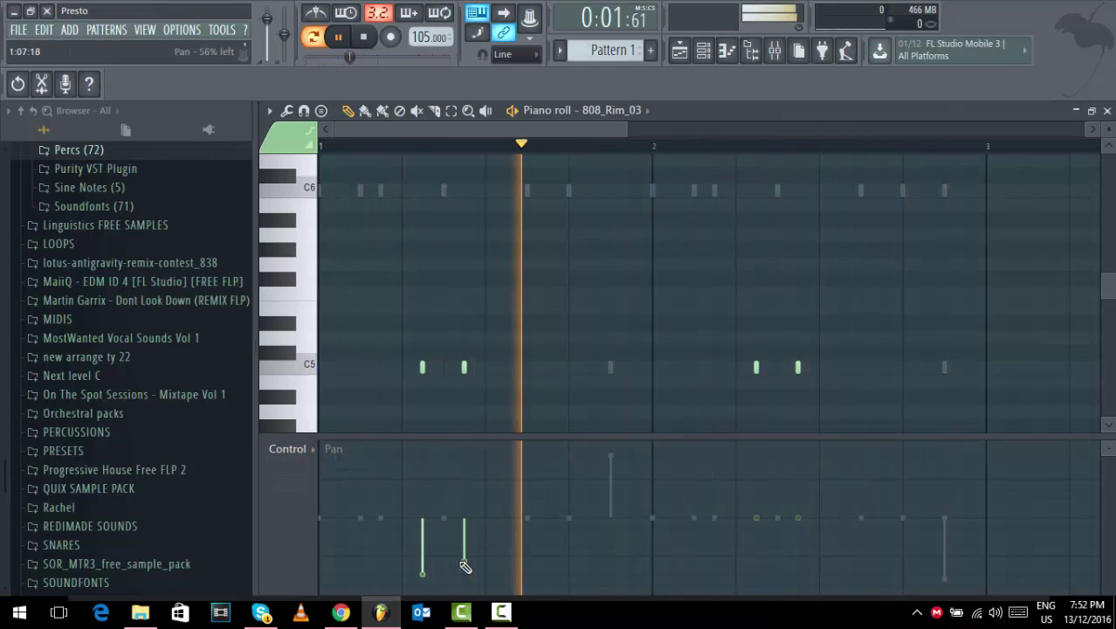
# Add a C5 rim note on step 7 of each bar and pan the second bar's outer rim notes left, the last about 42%.
pyautogui.press('space')
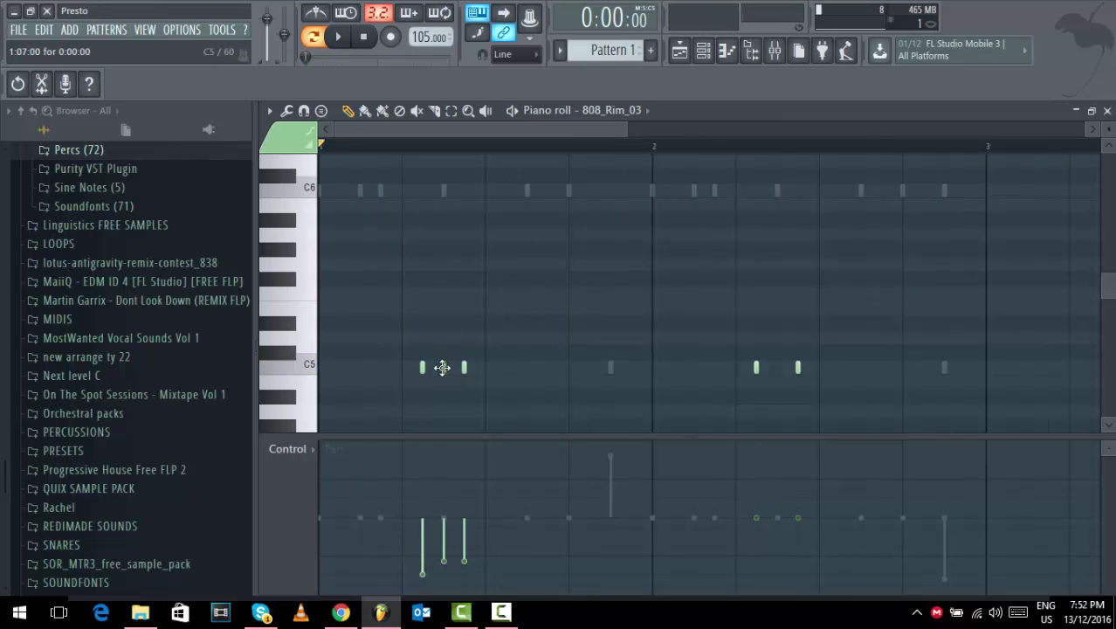
pyautogui.press('space')
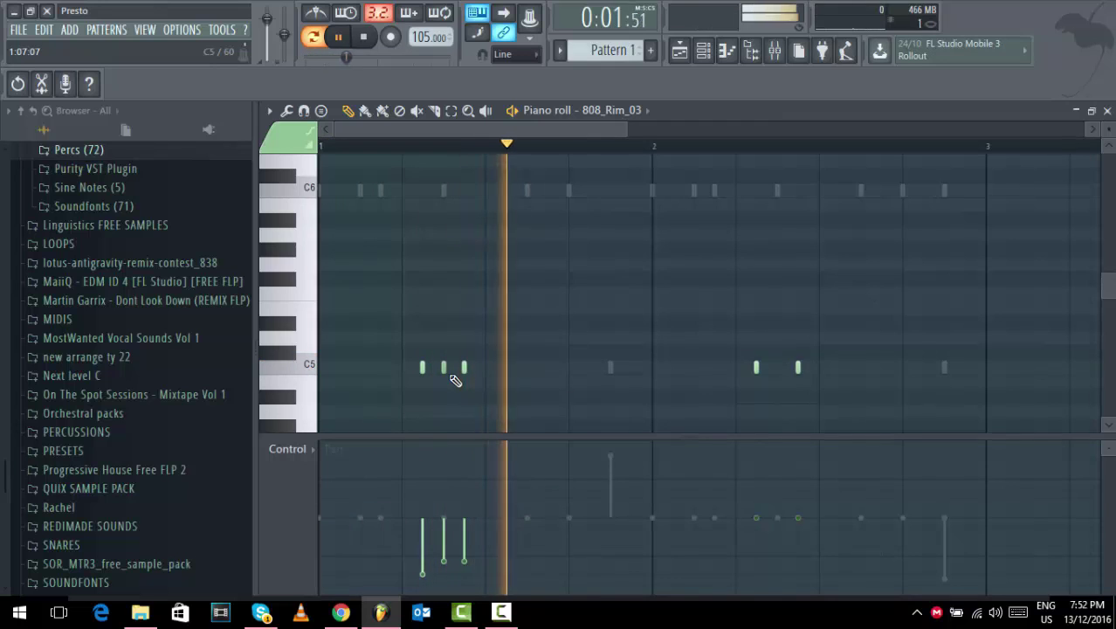
pyautogui.press('space')
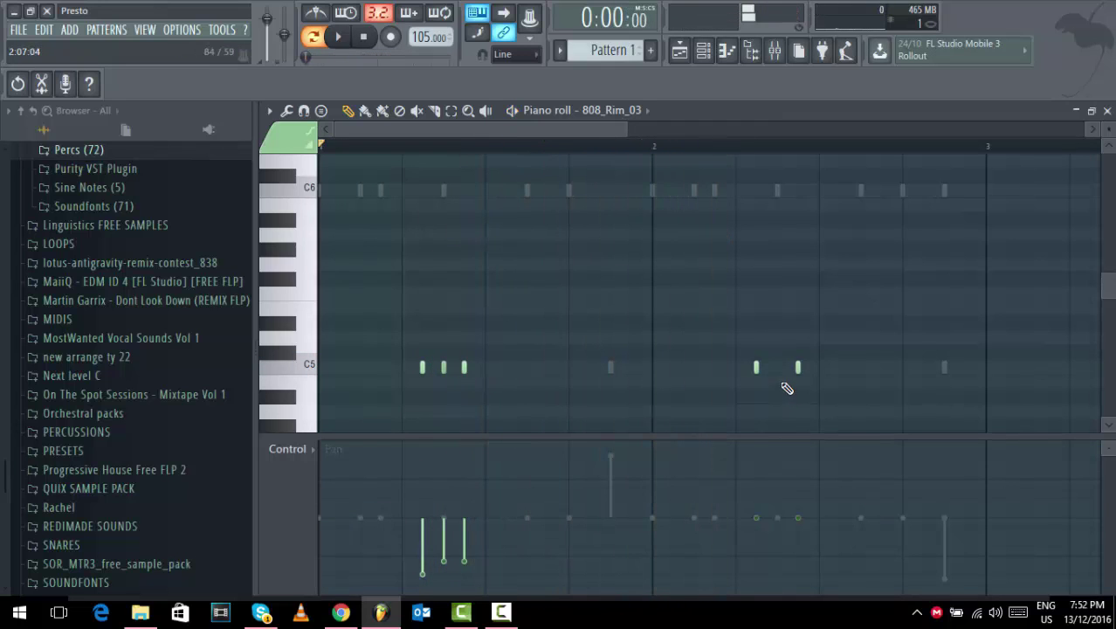
pyautogui.click(756, 567)
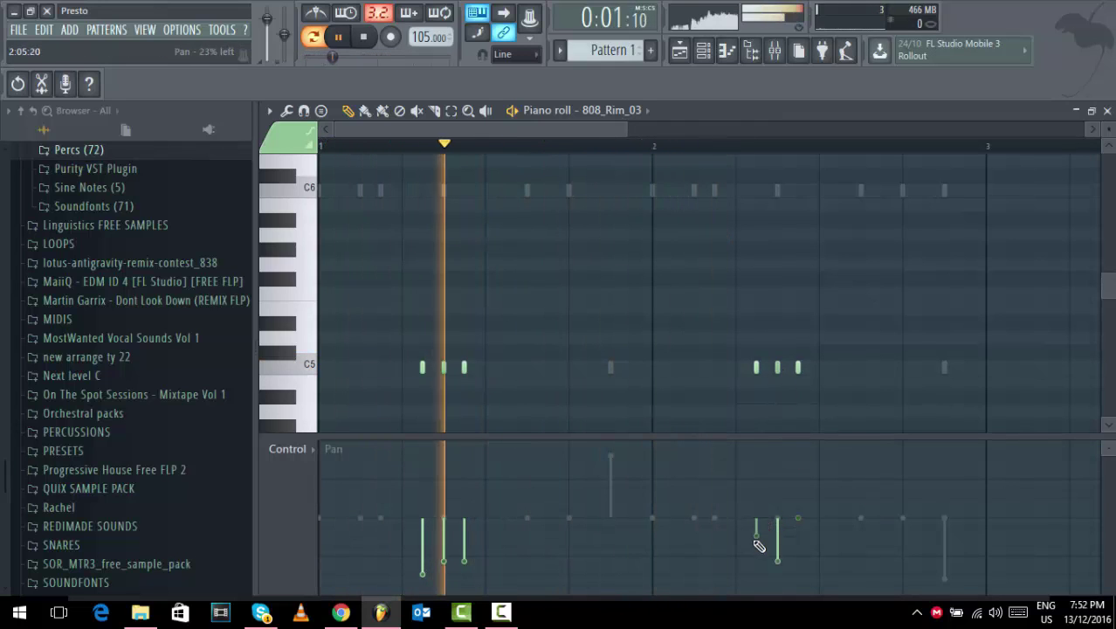
pyautogui.click(798, 549)
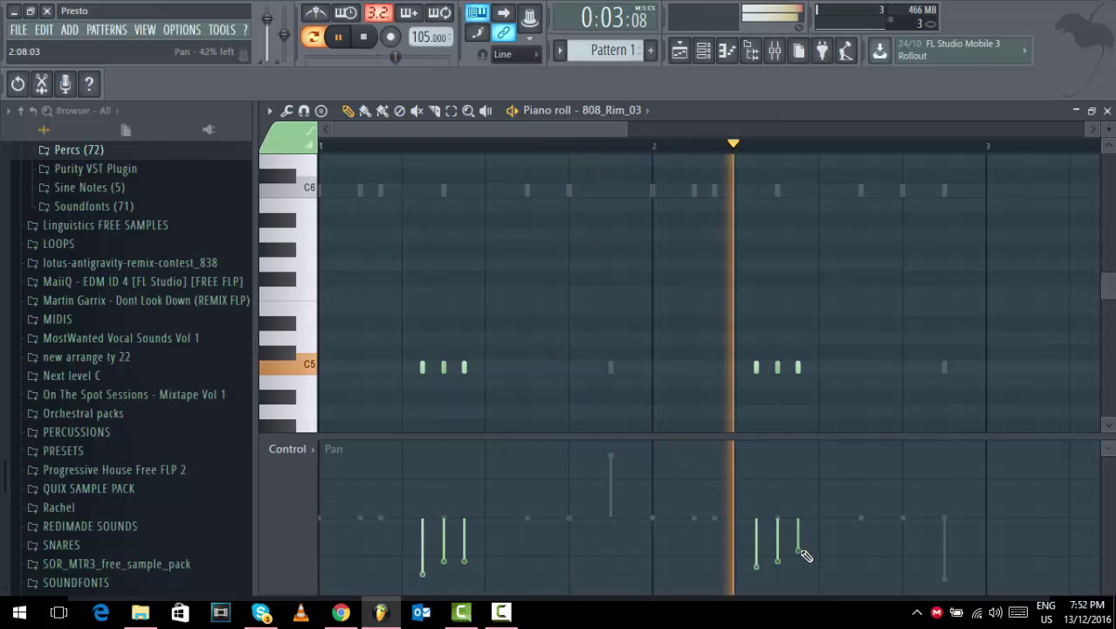
pyautogui.click(1106, 111)
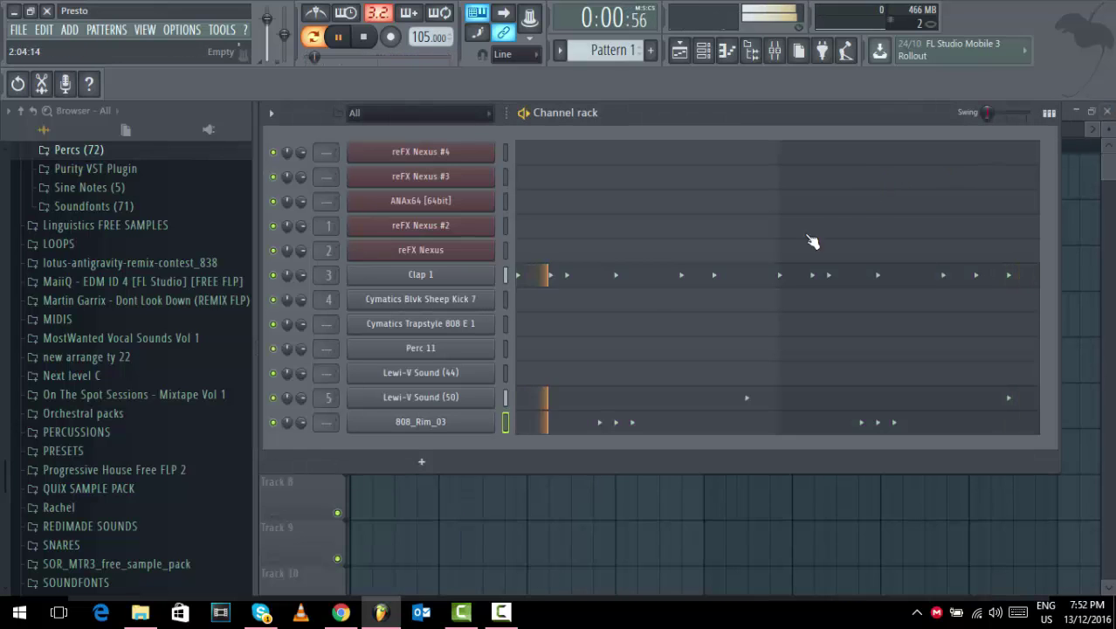
# Route 808_Rim_03 to a free mixer track and load Fruity Parametric EQ 2 in effect slot 3.
pyautogui.click(398, 421)
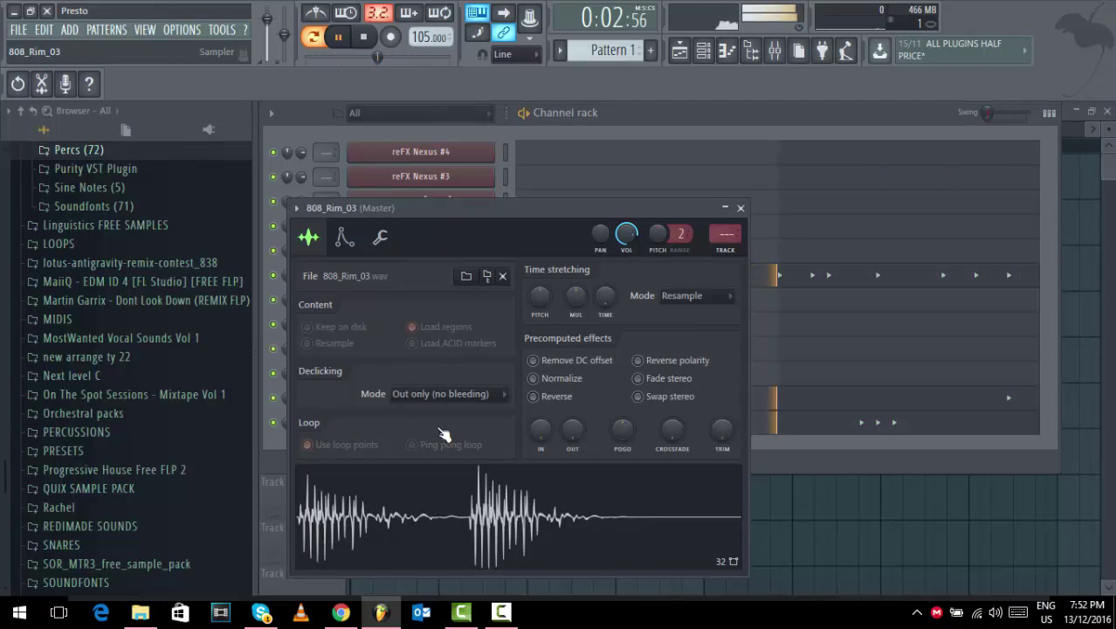
pyautogui.click(297, 210)
pyautogui.moveTo(453, 244)
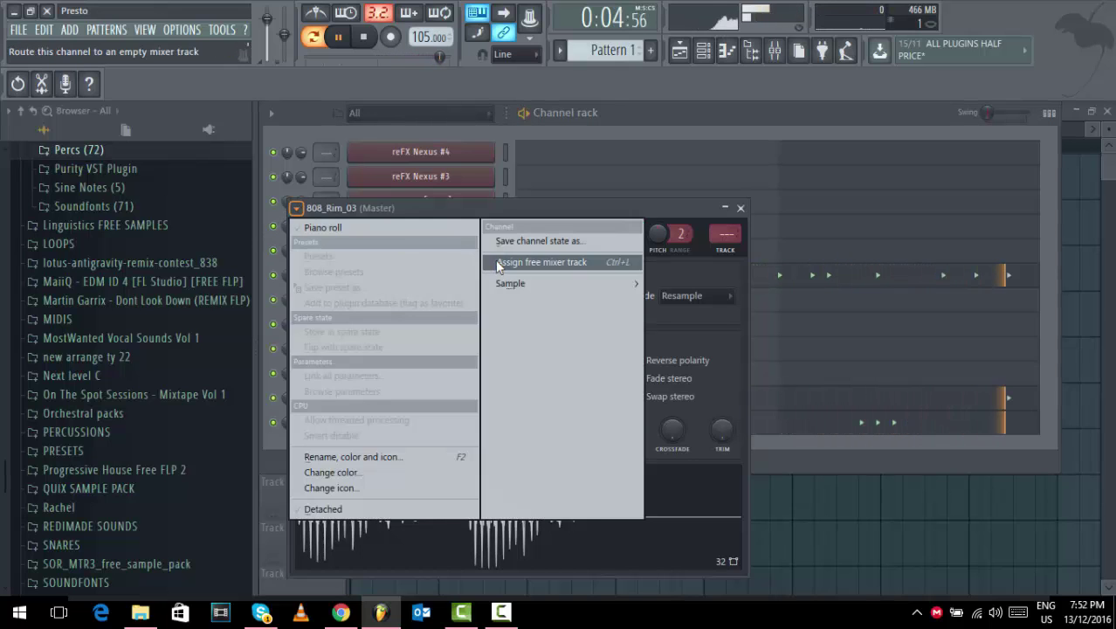
pyautogui.click(495, 259)
pyautogui.click(979, 220)
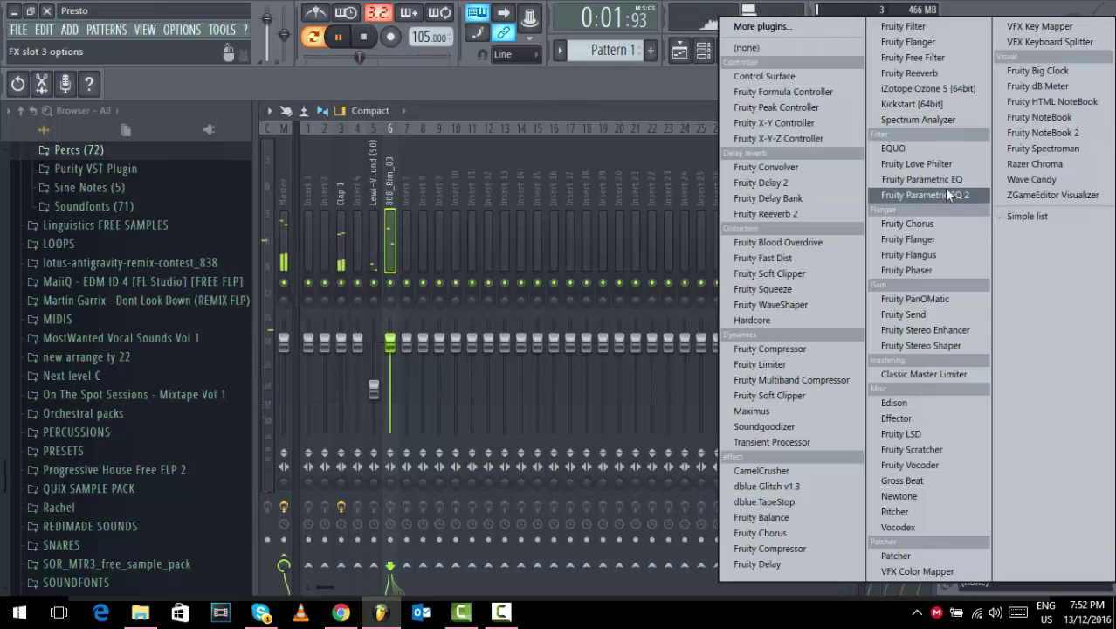
pyautogui.click(912, 187)
# Shape the rim's EQ: cut band 6, set band 7 to -18 dB near 4318 Hz, raise band 2 and lower band 3.
pyautogui.moveTo(533, 348); pyautogui.dragTo(485, 387)
pyautogui.moveTo(561, 318); pyautogui.dragTo(543, 389)
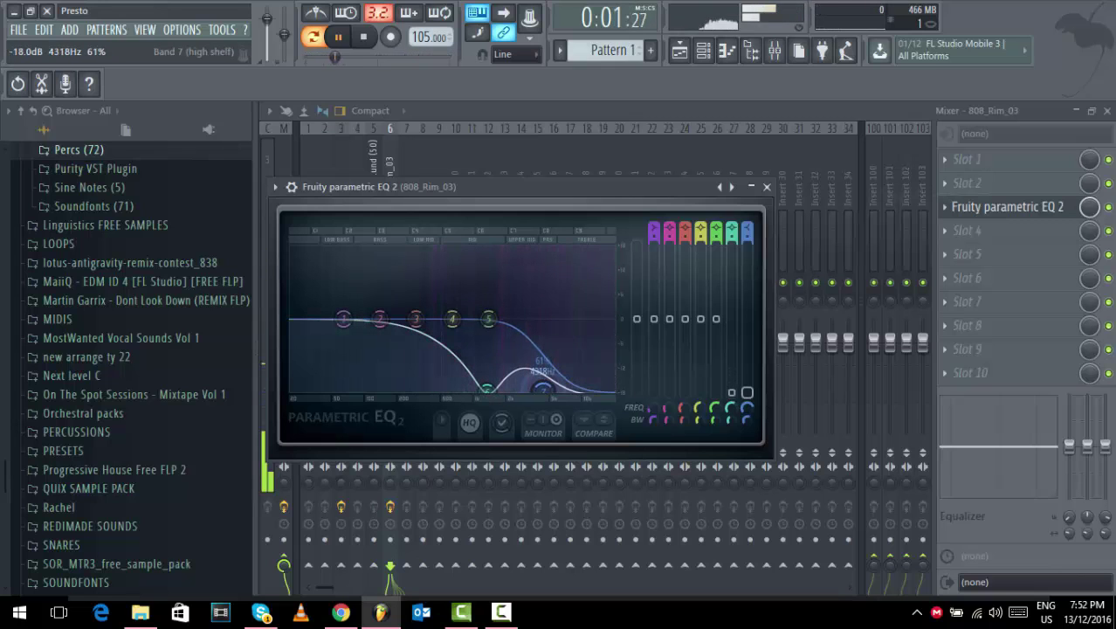
pyautogui.moveTo(377, 318); pyautogui.dragTo(353, 287)
pyautogui.moveTo(415, 318); pyautogui.dragTo(425, 360)
pyautogui.click(767, 187)
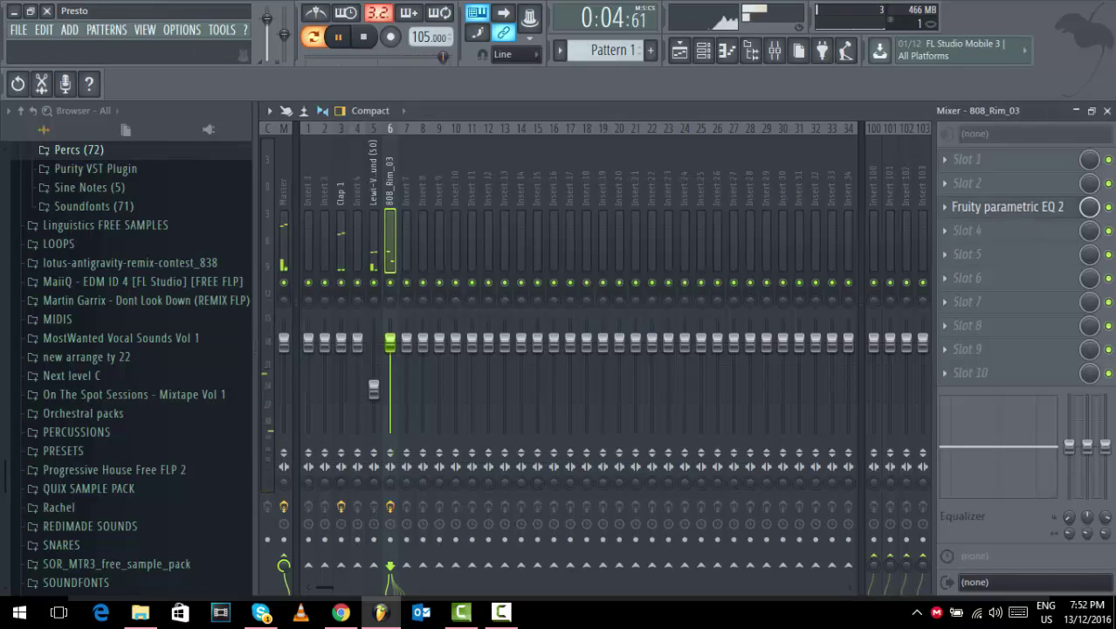
pyautogui.press('space')
pyautogui.click(1107, 111)
pyautogui.click(740, 209)
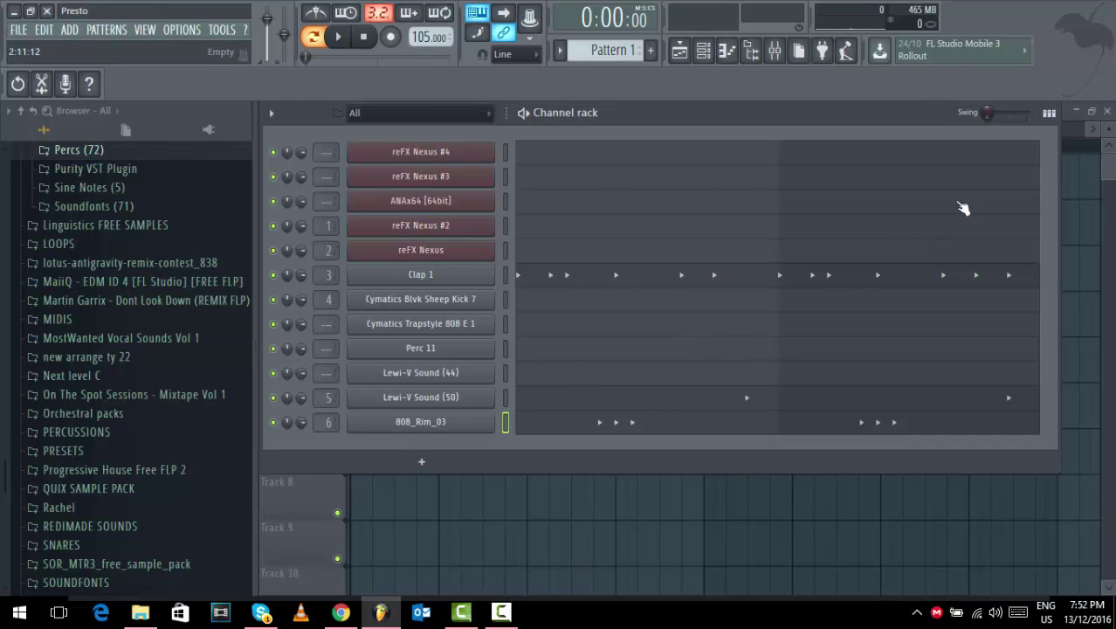
# Copy the Clap 1 step pattern onto the Perc 11 channel and play the result.
pyautogui.click(1049, 113)
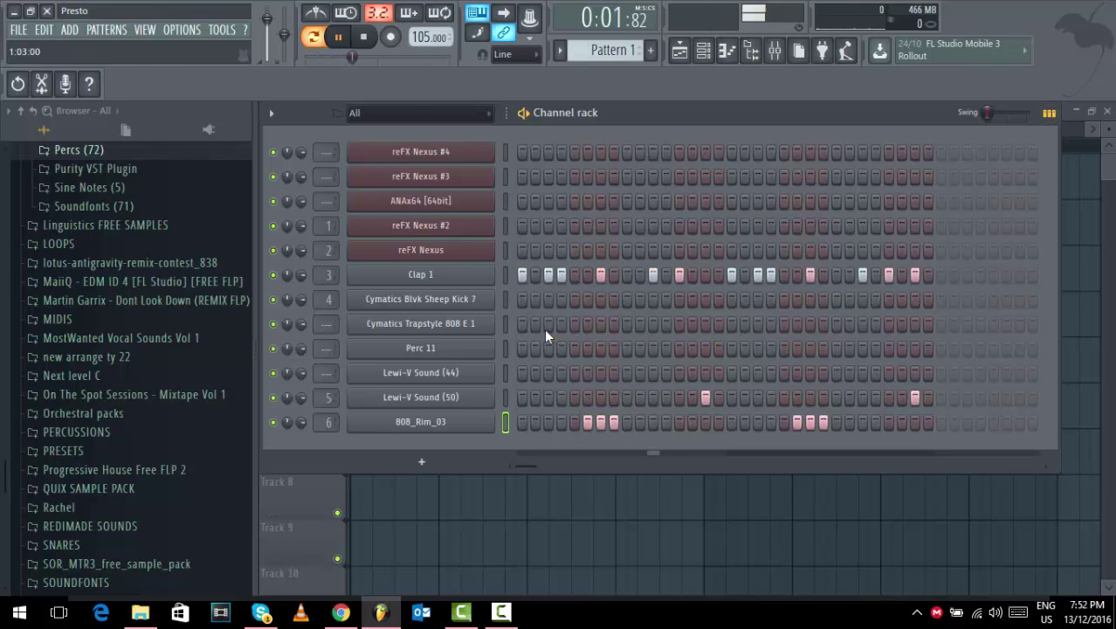
pyautogui.press('space')
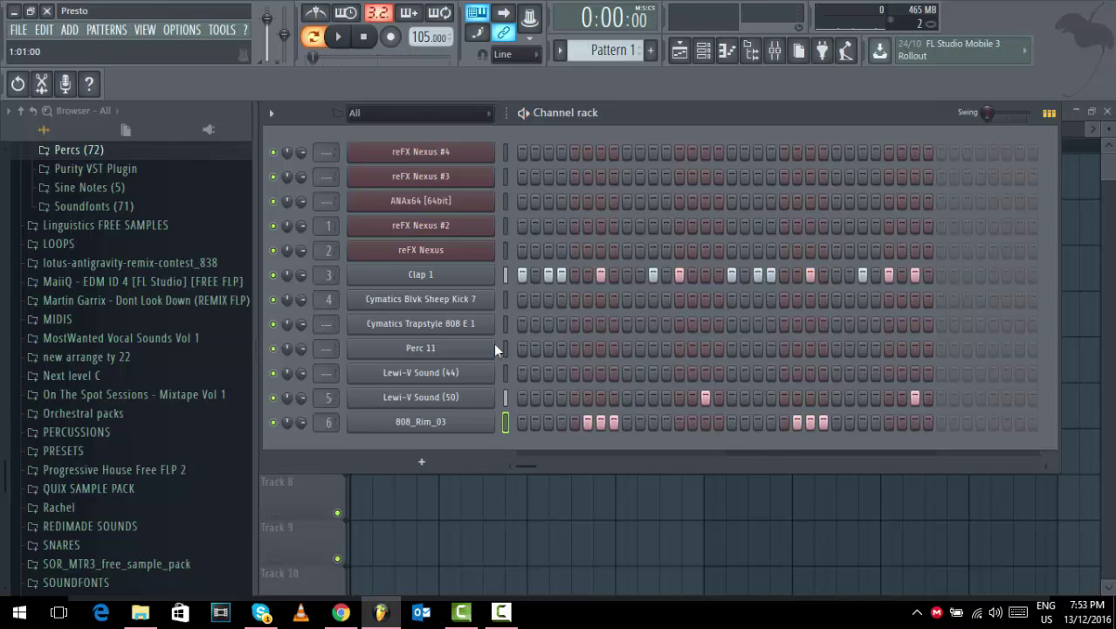
pyautogui.click(493, 348)
pyautogui.click(784, 251)
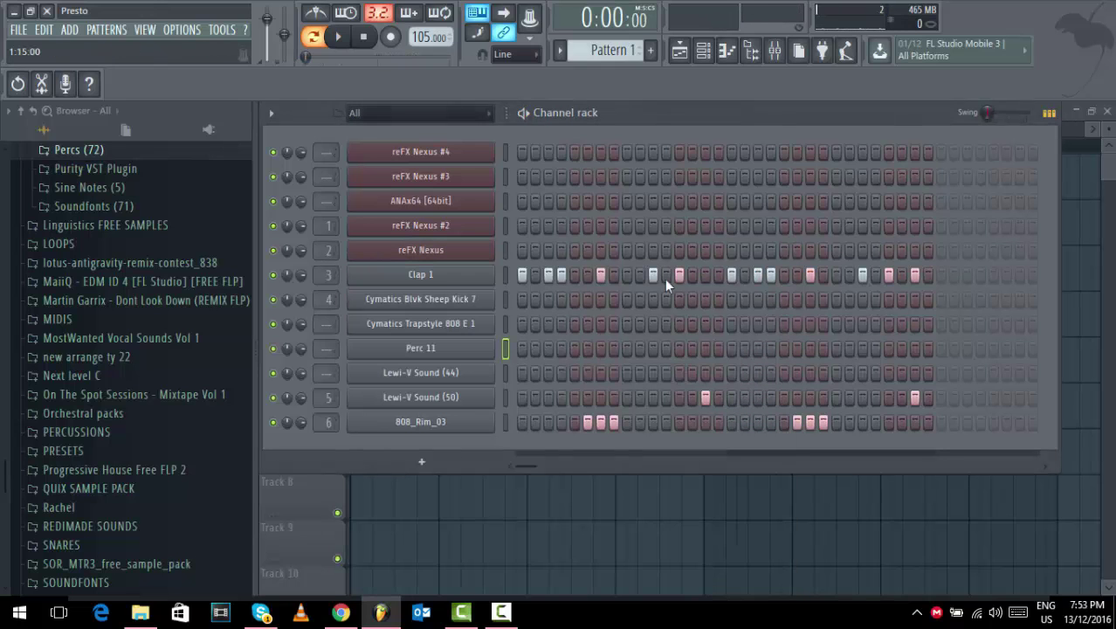
pyautogui.rightClick(478, 275)
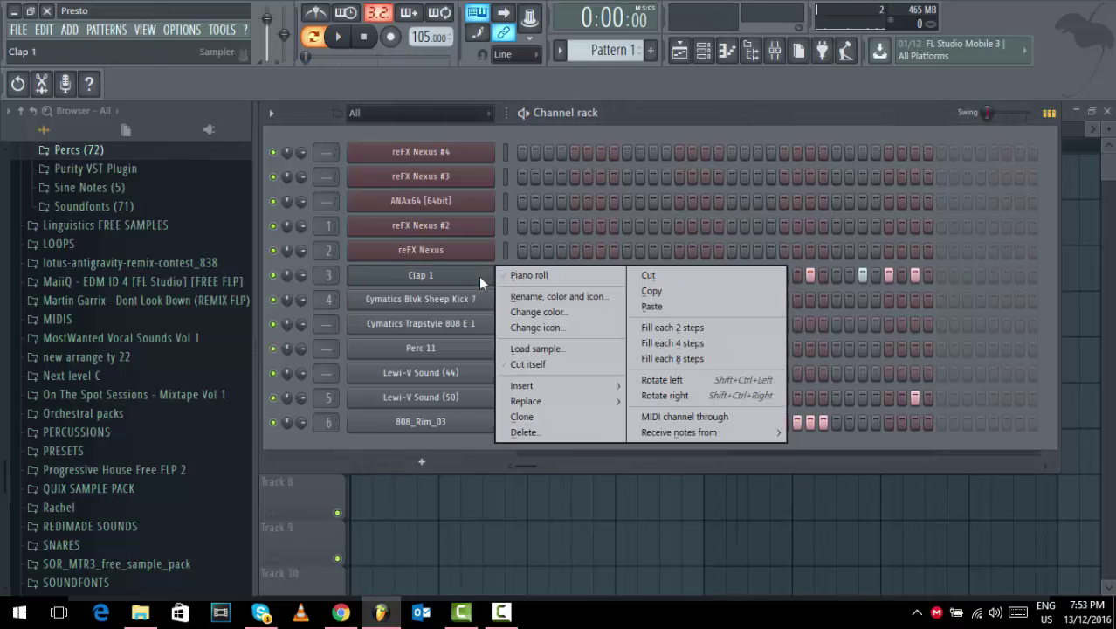
pyautogui.click(642, 294)
pyautogui.rightClick(461, 356)
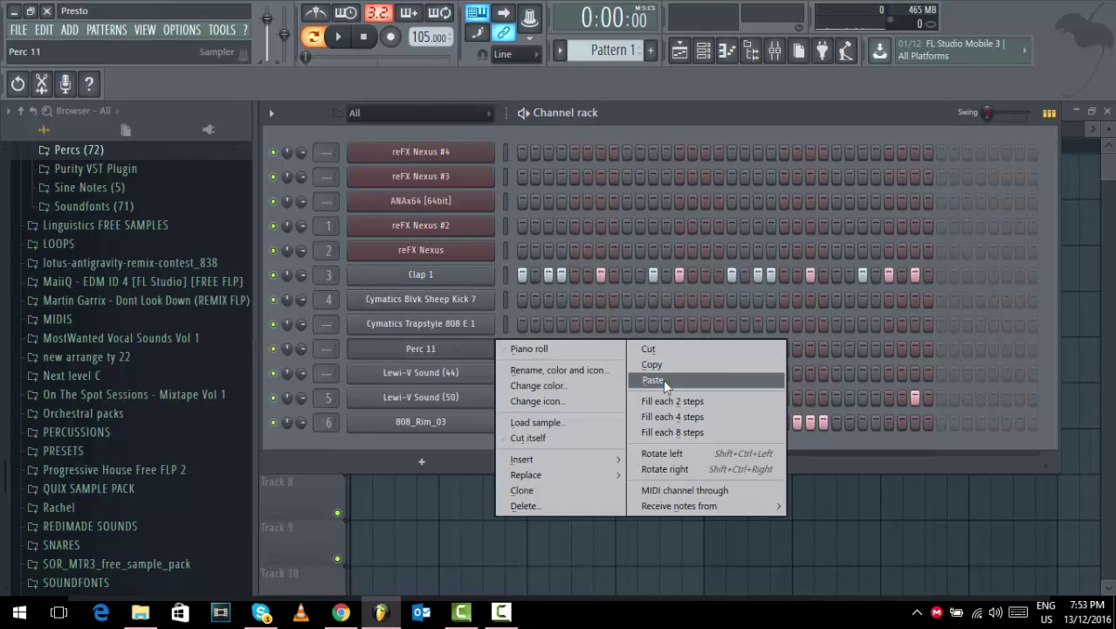
pyautogui.click(663, 379)
pyautogui.press('space')
# Route the Perc 11 channel to a free mixer track.
pyautogui.click(463, 354)
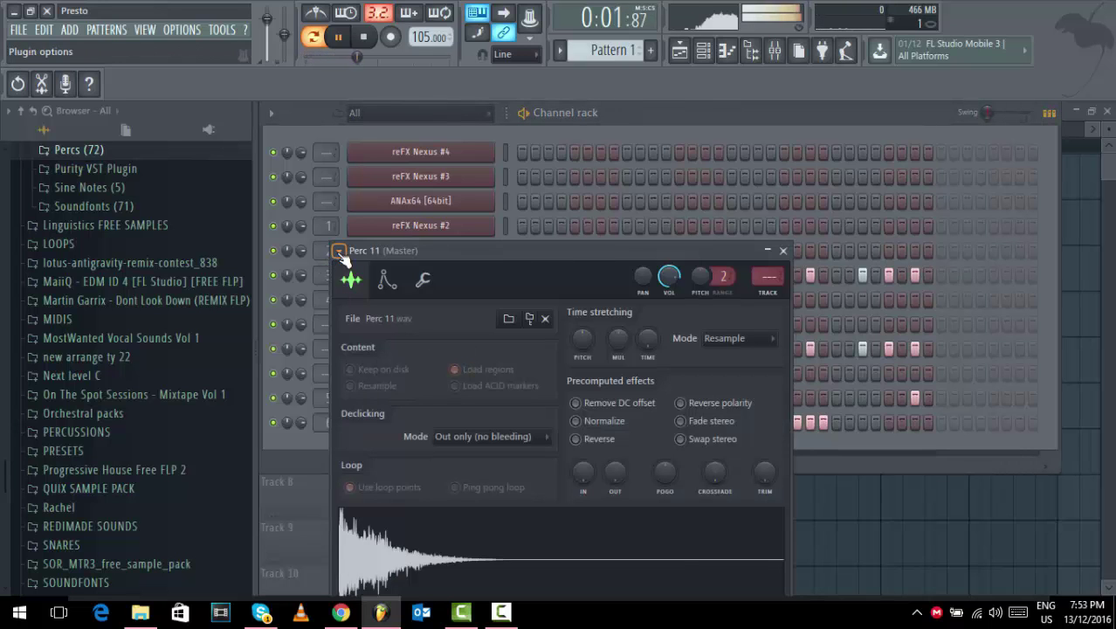
pyautogui.click(343, 253)
pyautogui.click(544, 301)
# Load Fruity Stereo Shaper in effect slot 3 of the Perc 11 mixer track and apply its Stereoize 3 preset.
pyautogui.click(971, 208)
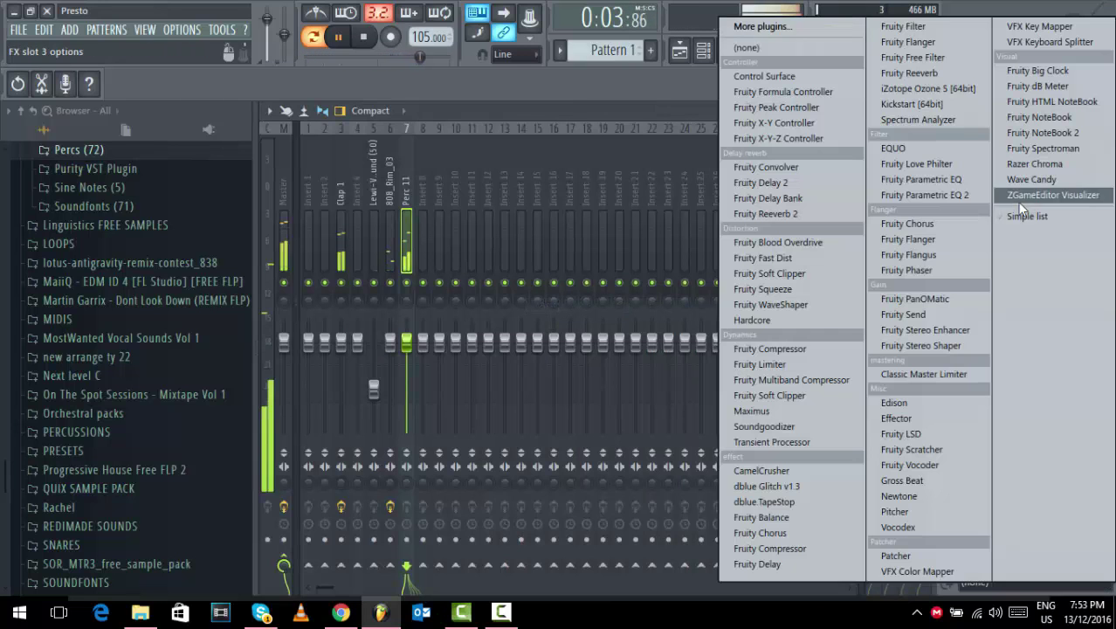
pyautogui.click(940, 345)
pyautogui.rightClick(493, 230)
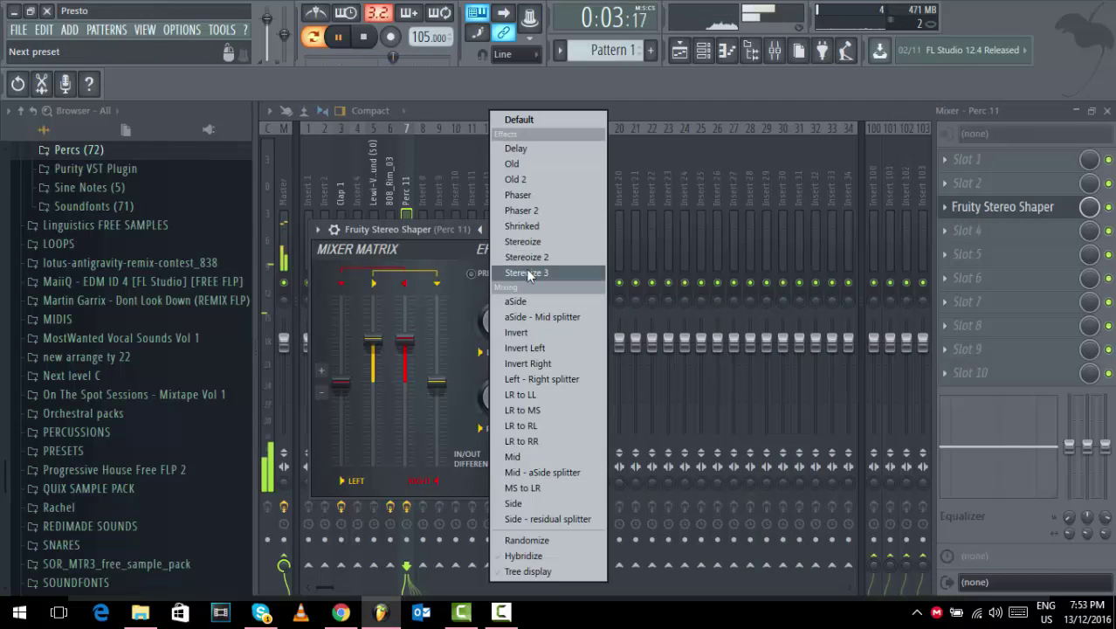
pyautogui.click(535, 274)
pyautogui.click(527, 230)
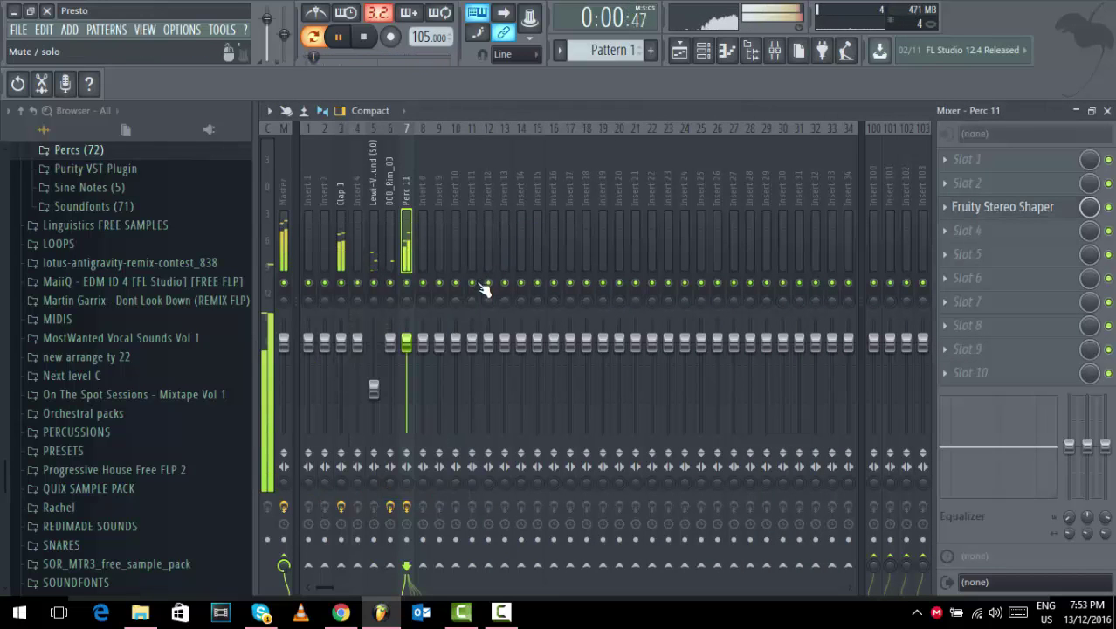
# Lower the 808_Rim_03 mixer track's volume to about -20.2 dB and return to the channel rack.
pyautogui.moveTo(390, 340); pyautogui.dragTo(391, 396)
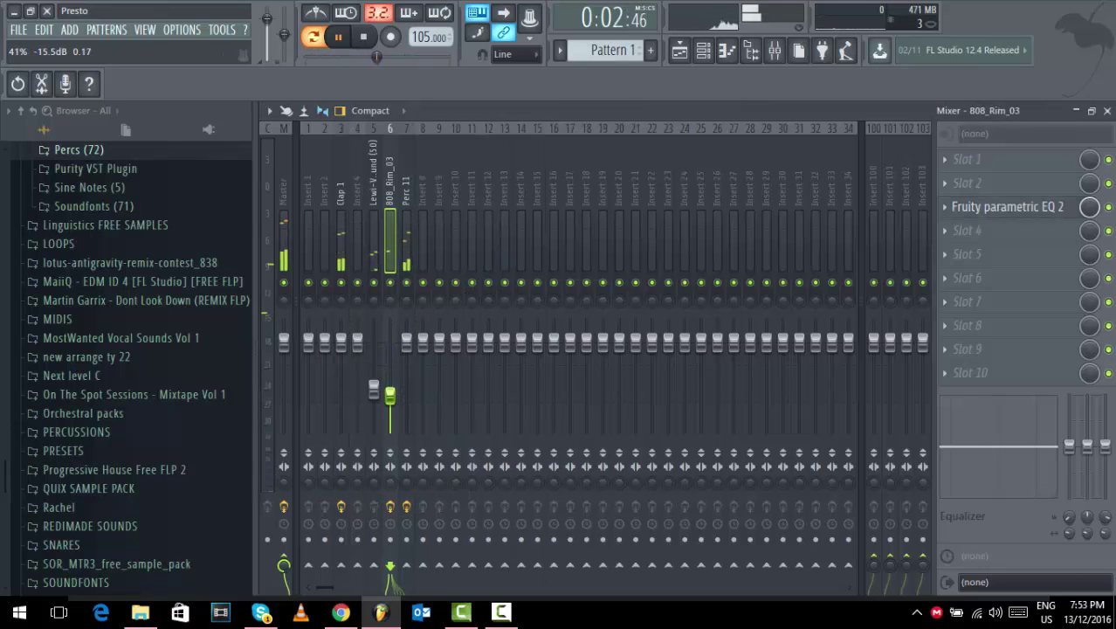
pyautogui.moveTo(389, 401); pyautogui.dragTo(389, 407)
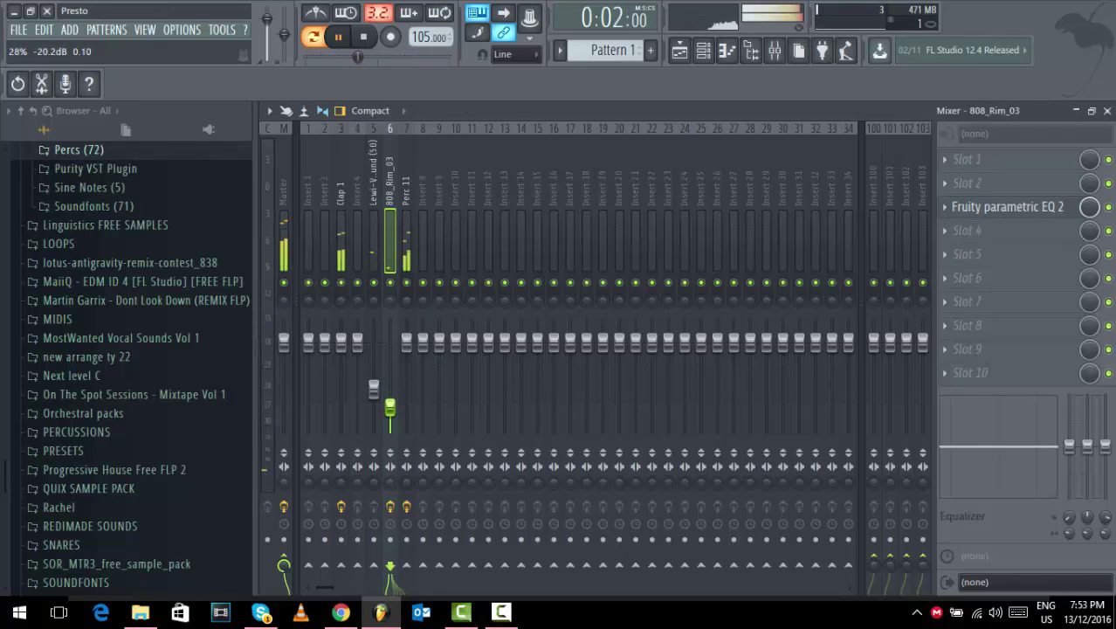
pyautogui.click(1107, 110)
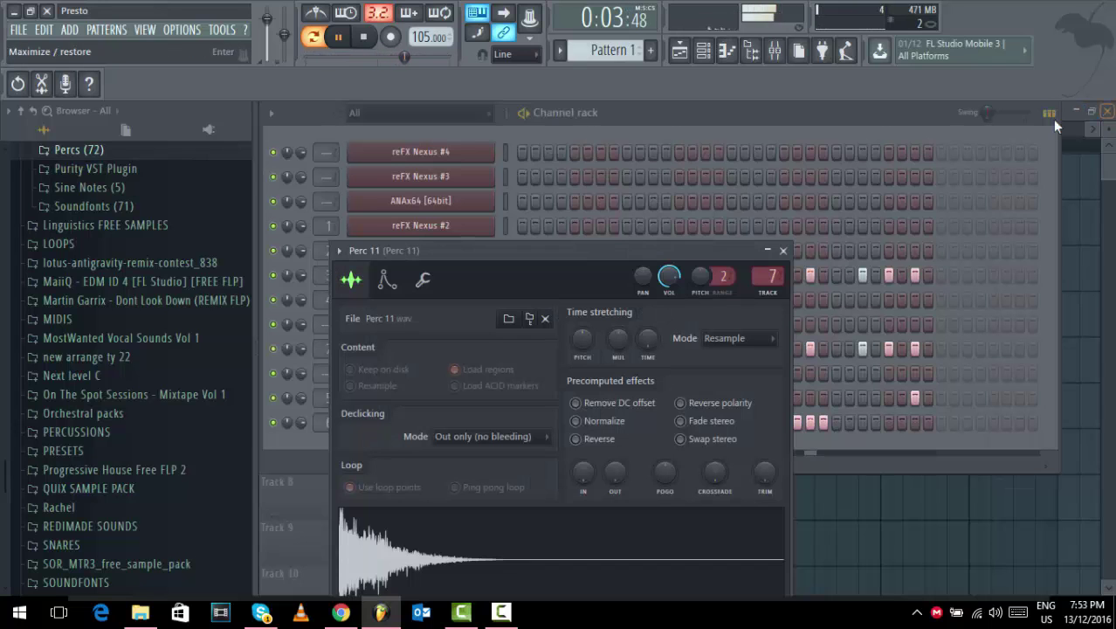
pyautogui.click(784, 251)
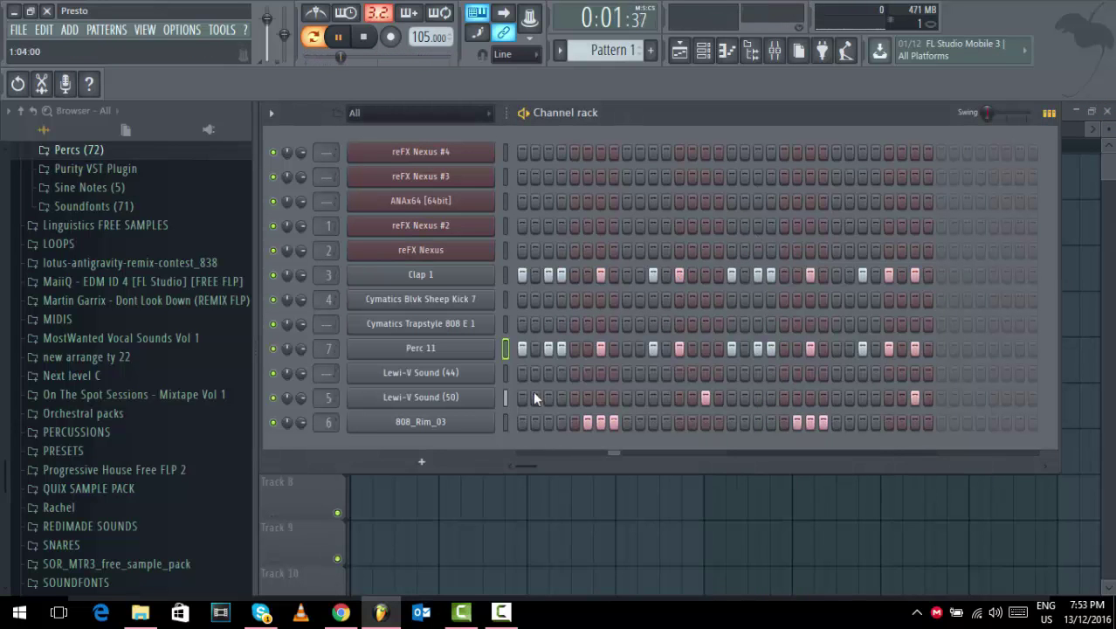
pyautogui.press('space')
pyautogui.click(455, 378)
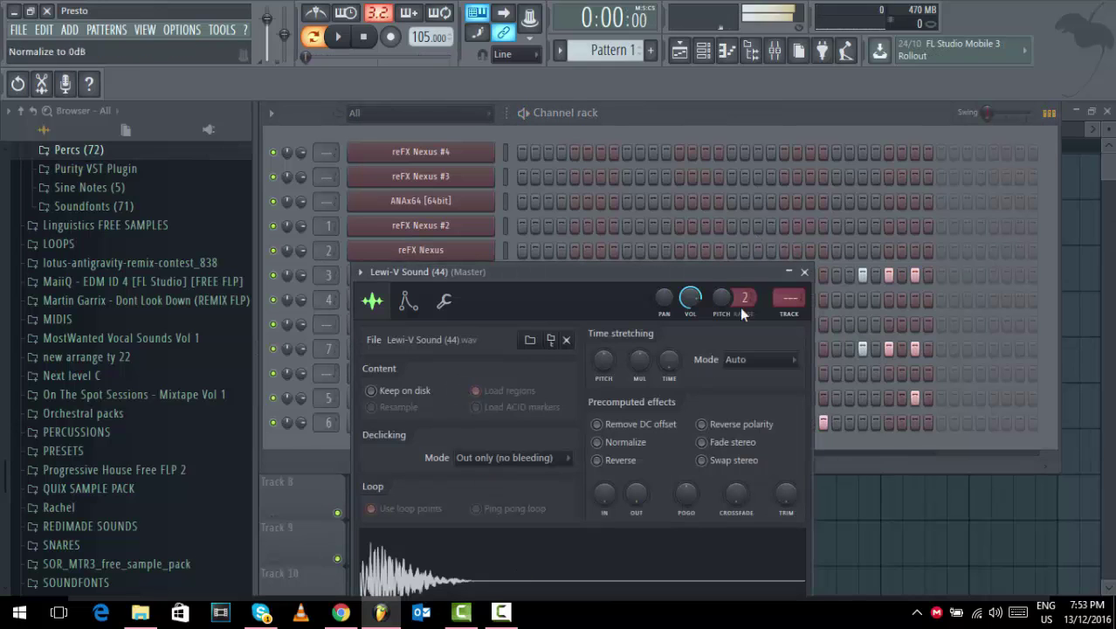
pyautogui.moveTo(748, 274); pyautogui.dragTo(873, 201)
pyautogui.click(882, 199)
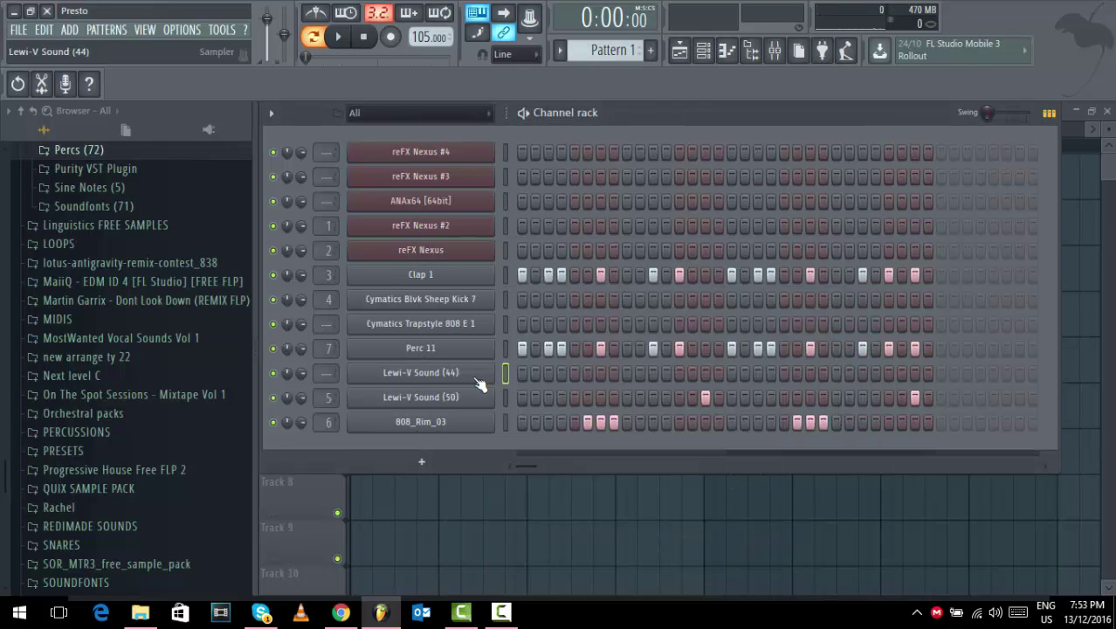
pyautogui.click(501, 612)
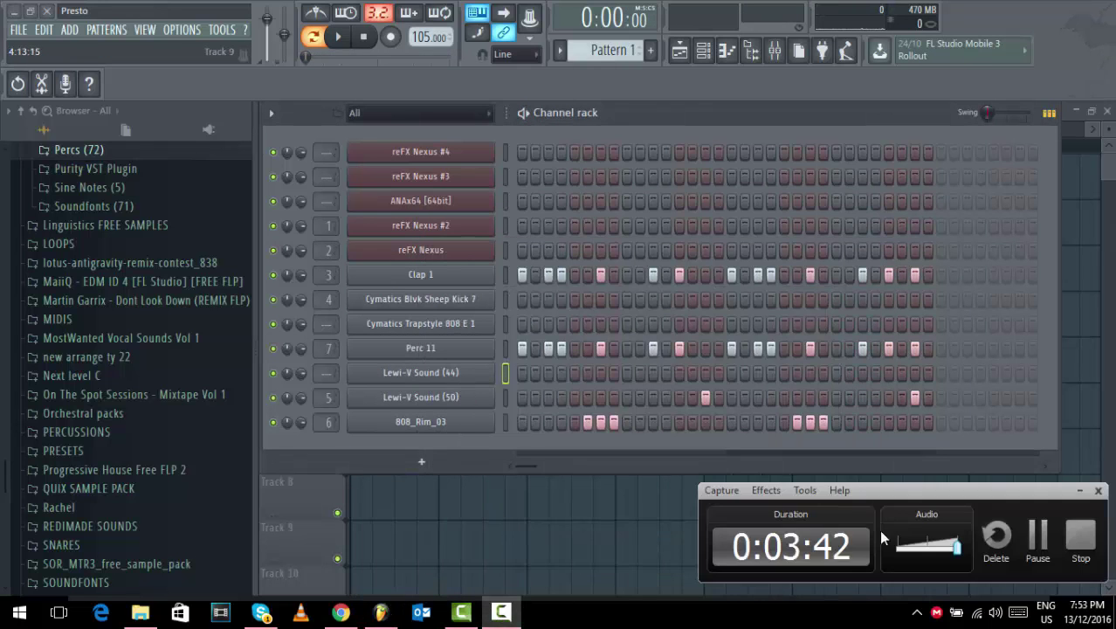
pyautogui.click(1035, 537)
# Program the Cymatics Blvk Sheep Kick 7 channel with hits on steps 1, 11, 13, 17, 27 and 29, and play the pattern.
pyautogui.click(521, 298)
pyautogui.press('space')
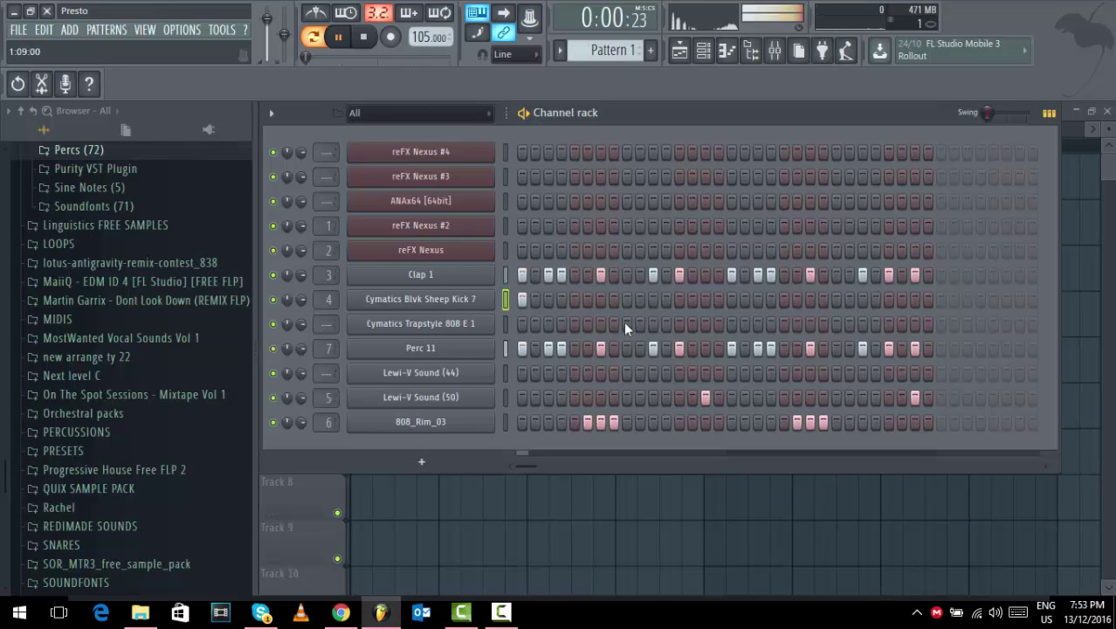
pyautogui.press('space')
pyautogui.click(654, 299)
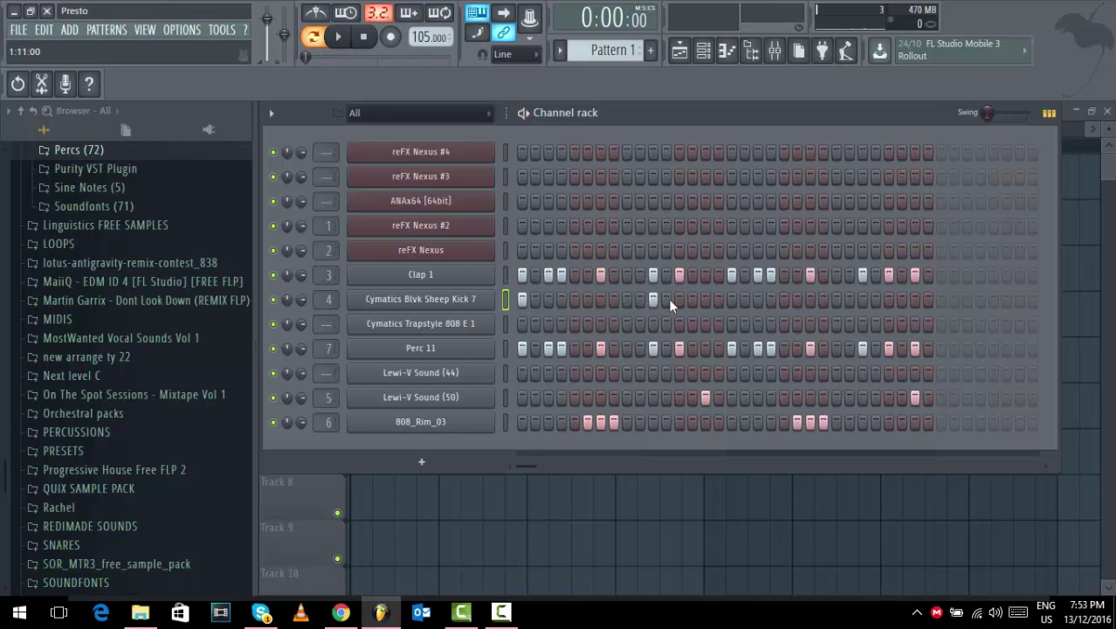
pyautogui.click(862, 300)
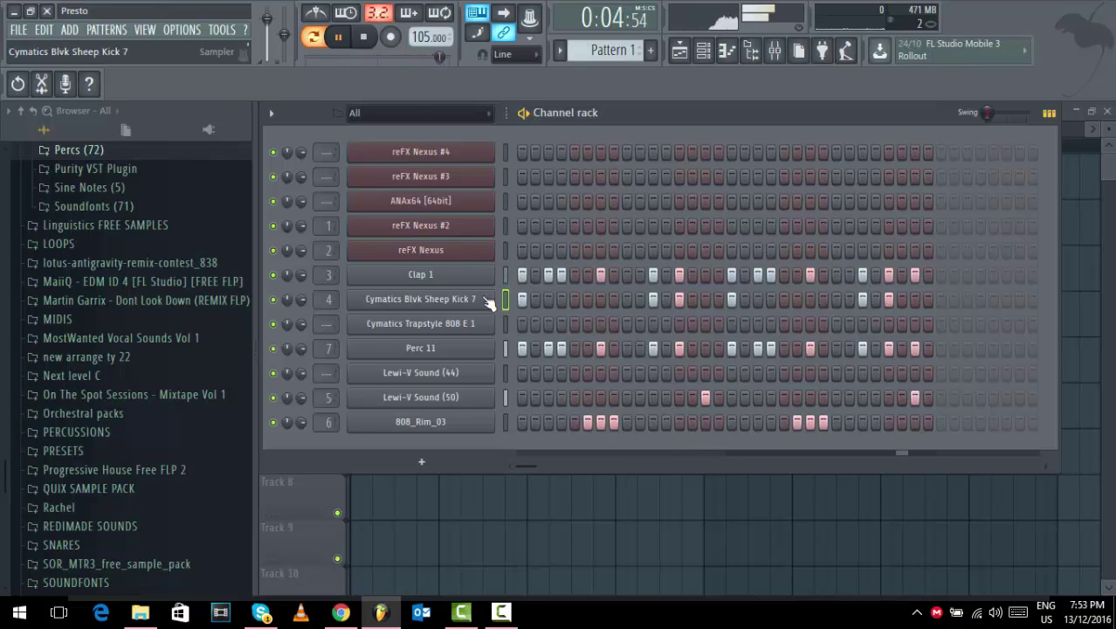
pyautogui.press('space')
# Audition kick samples between Kick_08 and Kick_12 in the Lex Luger Drum Kit's Kicks folder.
pyautogui.scroll(4, 149, 257)
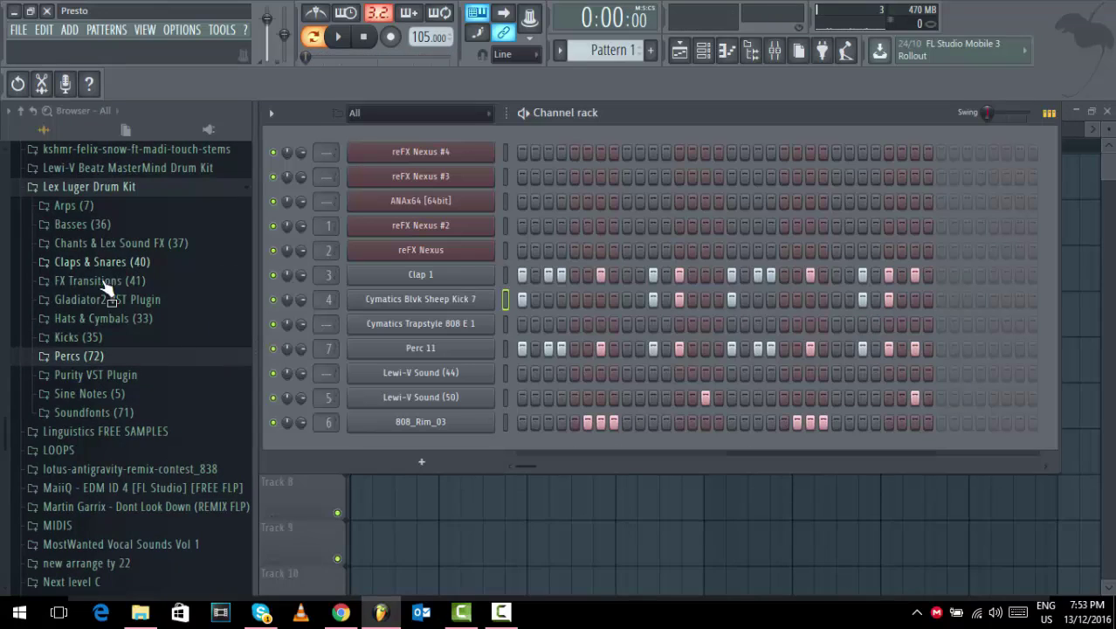
pyautogui.click(88, 337)
pyautogui.click(83, 355)
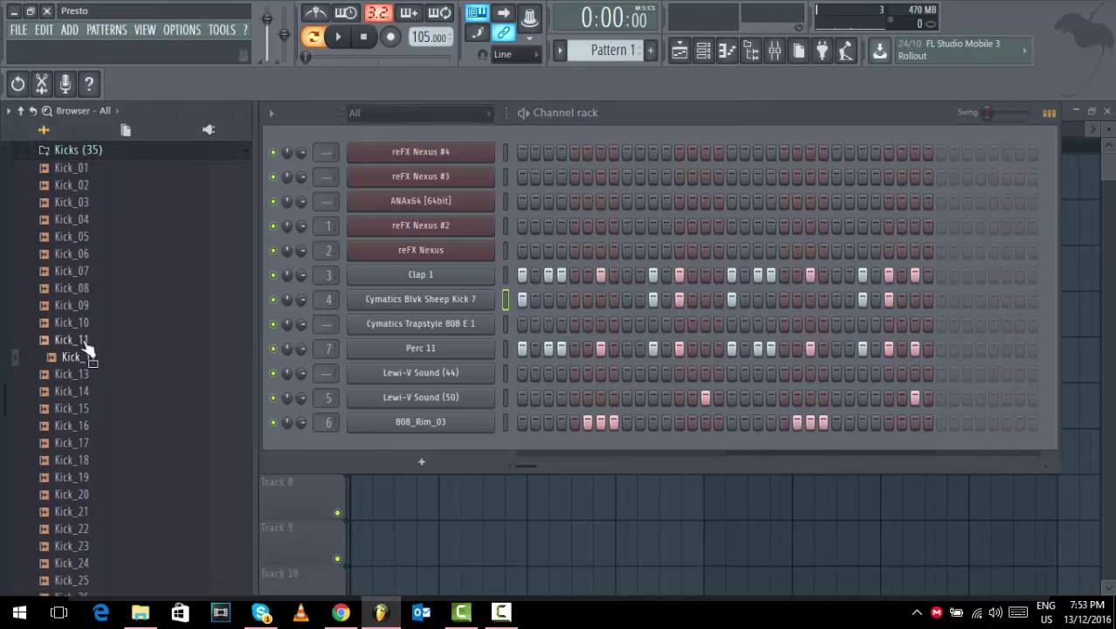
pyautogui.click(81, 340)
pyautogui.click(79, 323)
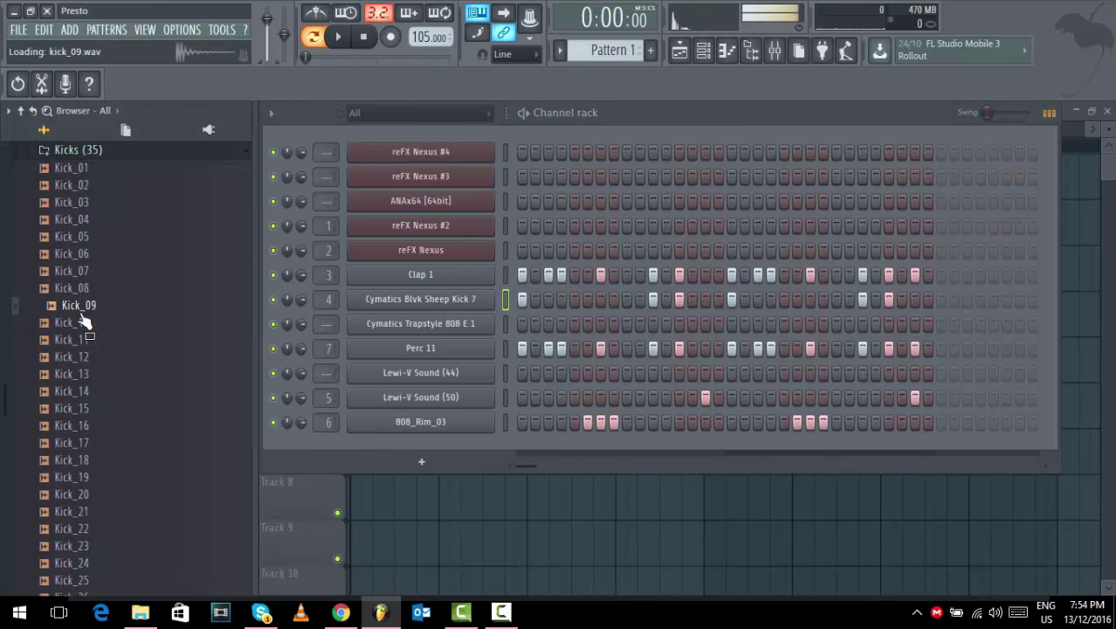
pyautogui.click(83, 304)
pyautogui.click(81, 289)
pyautogui.click(82, 308)
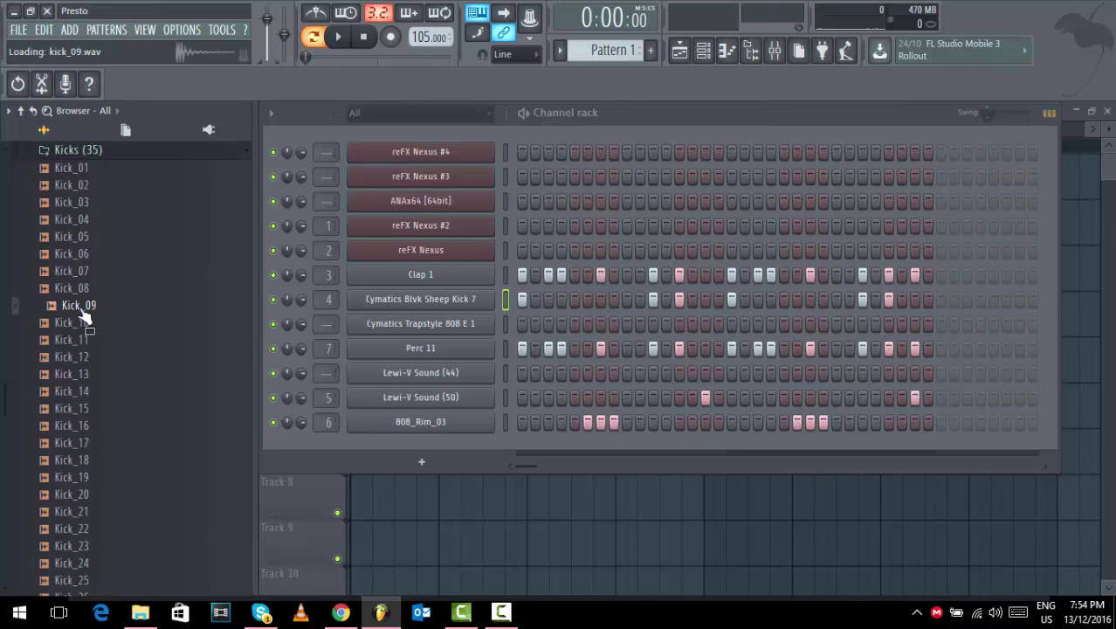
pyautogui.click(82, 323)
pyautogui.click(84, 356)
pyautogui.click(81, 339)
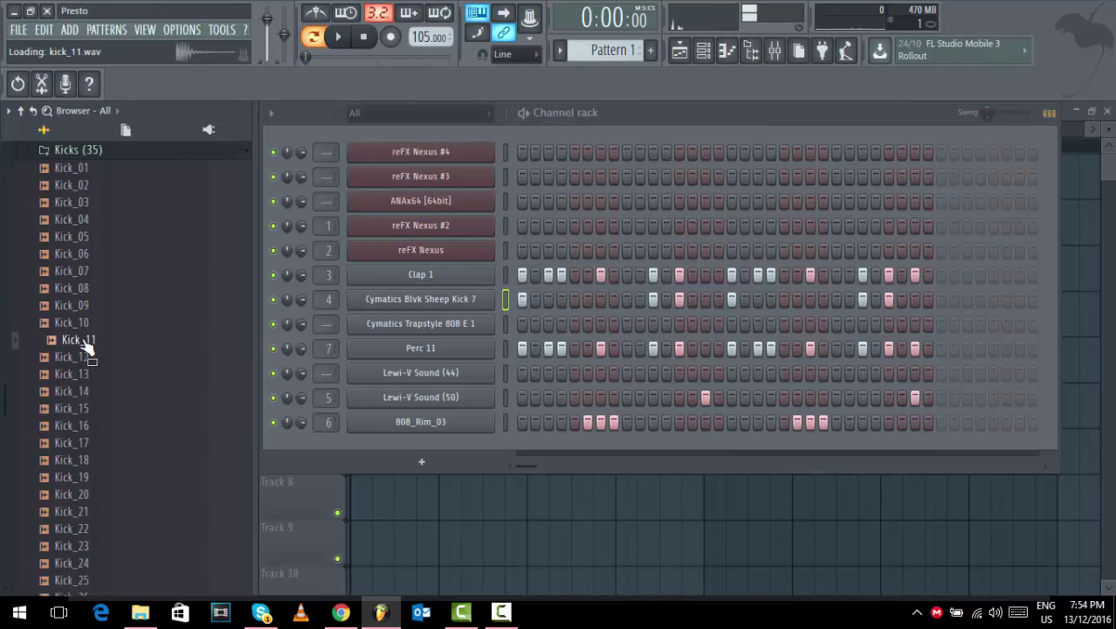
# Replace the Cymatics Blvk Sheep Kick 7 sample with Kick_11 and play the pattern.
pyautogui.moveTo(123, 339); pyautogui.dragTo(411, 303)
pyautogui.press('space')
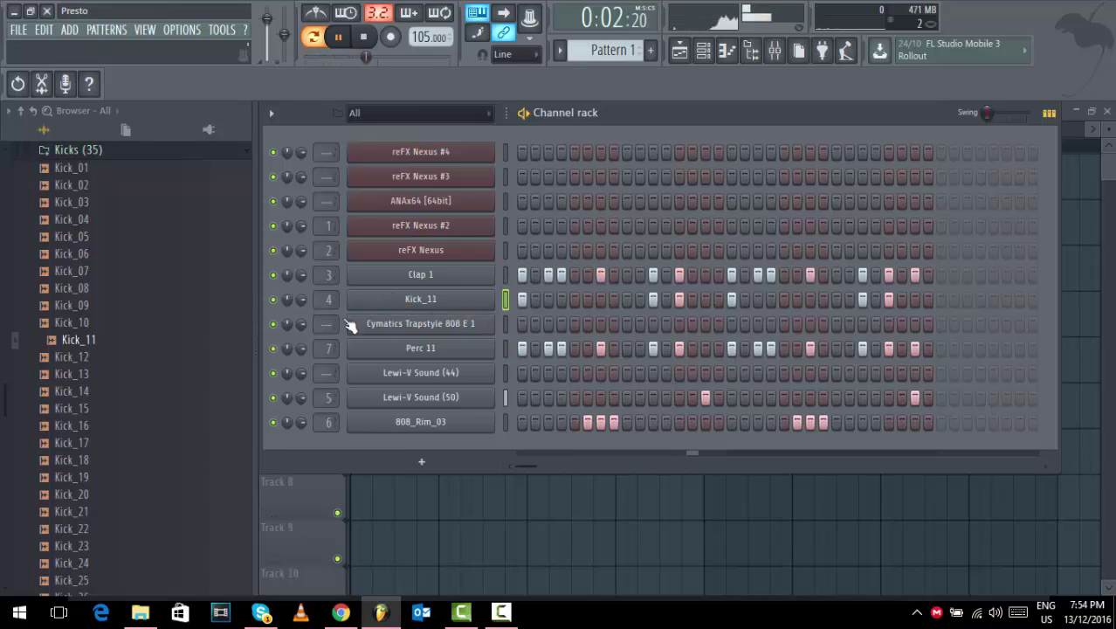
pyautogui.press('space')
# Audition the kick samples from Kick_13 onward and replace the kick channel's sample with Kick_24.
pyautogui.click(86, 373)
pyautogui.click(87, 393)
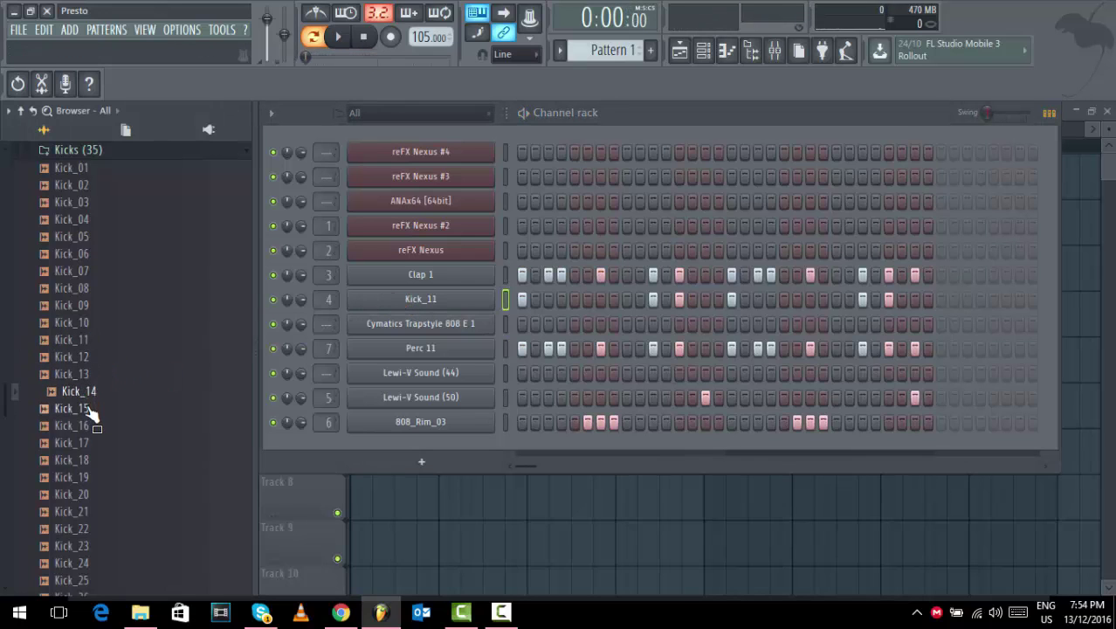
pyautogui.click(88, 429)
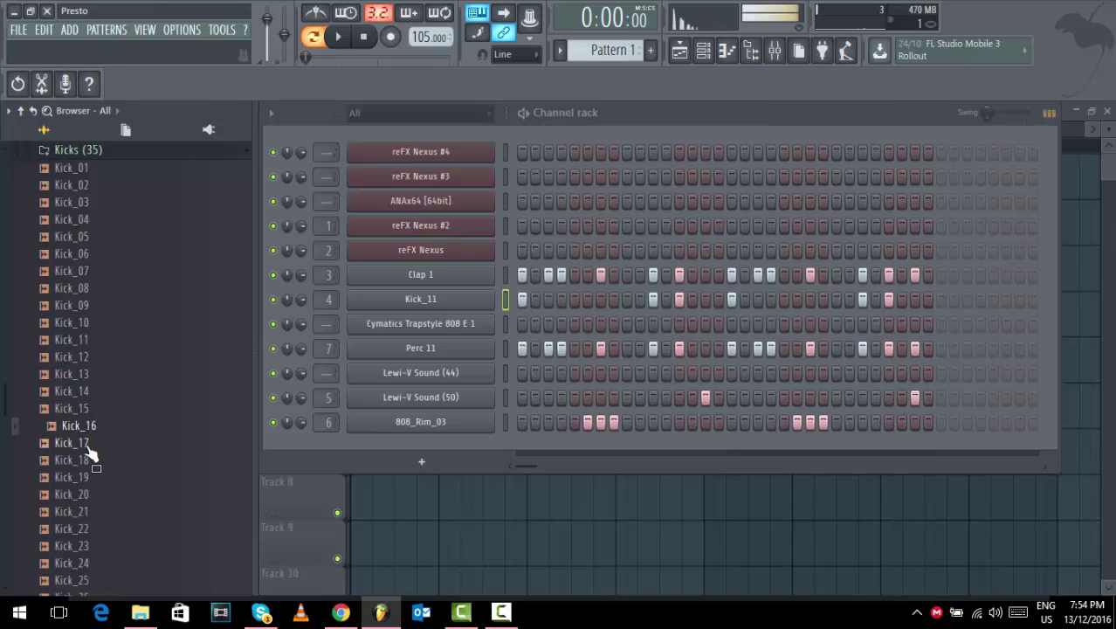
pyautogui.click(90, 446)
pyautogui.click(89, 460)
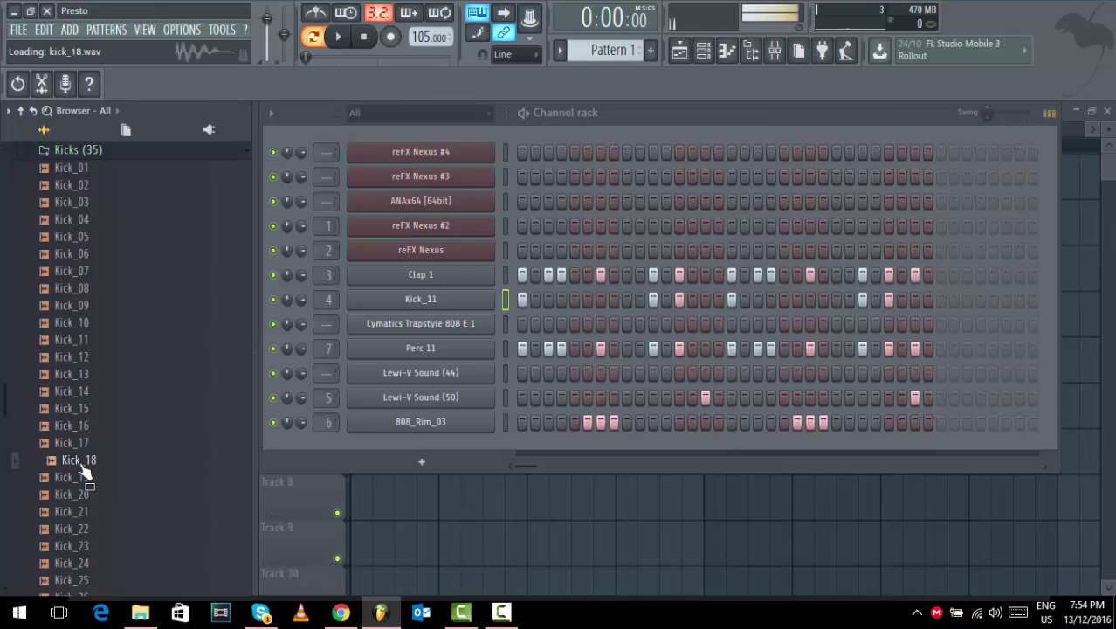
pyautogui.click(87, 478)
pyautogui.click(88, 495)
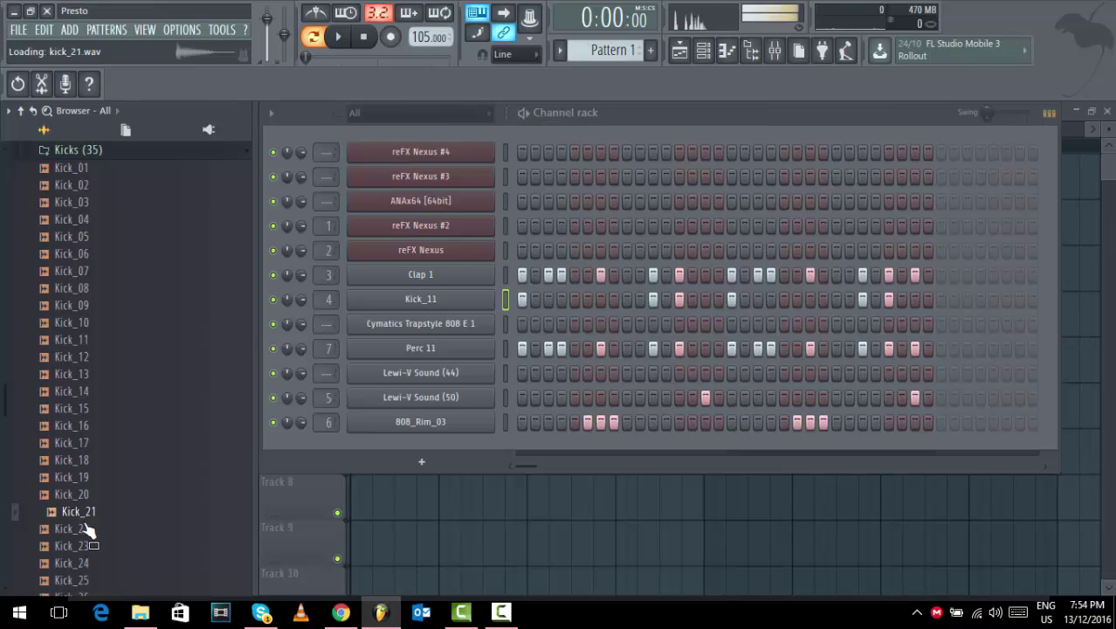
pyautogui.click(87, 528)
pyautogui.click(86, 545)
pyautogui.scroll(-4, 129, 392)
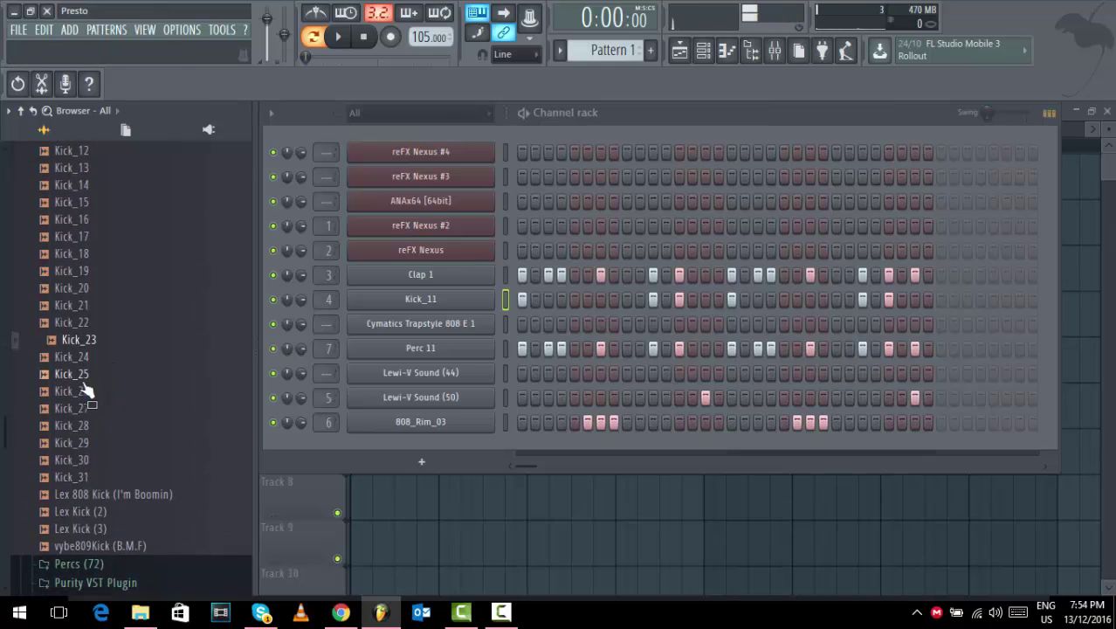
pyautogui.press('Down')
pyautogui.moveTo(86, 393); pyautogui.dragTo(429, 299)
# Place a Cymatics Trapstyle 808 E 1 hit on step 1, play the pattern and check the 808's channel settings.
pyautogui.press('space')
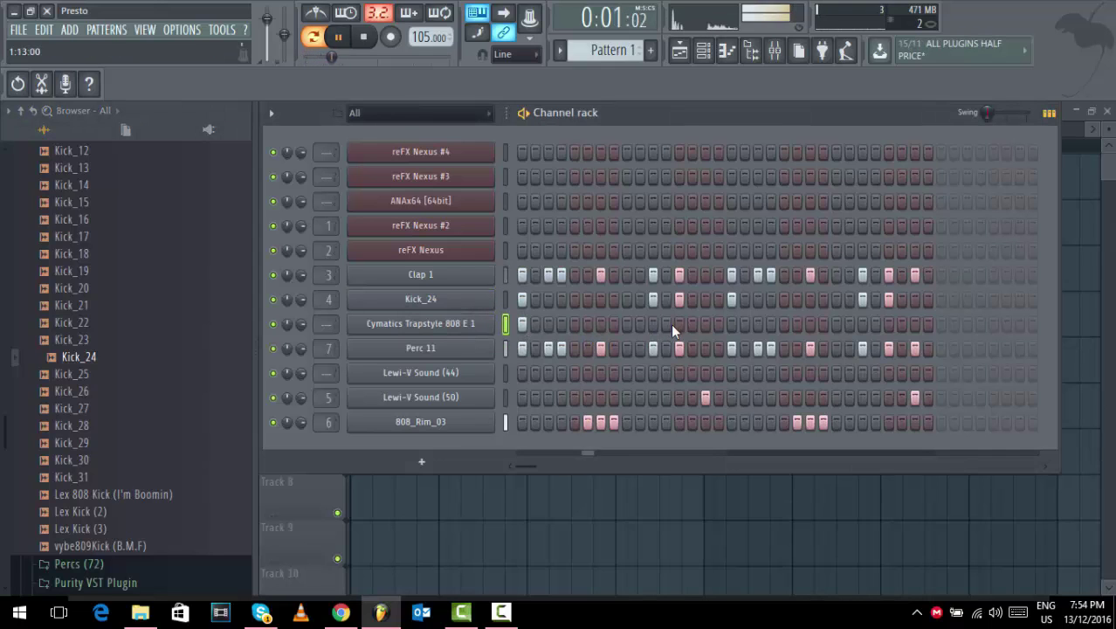
pyautogui.press('space')
pyautogui.click(422, 324)
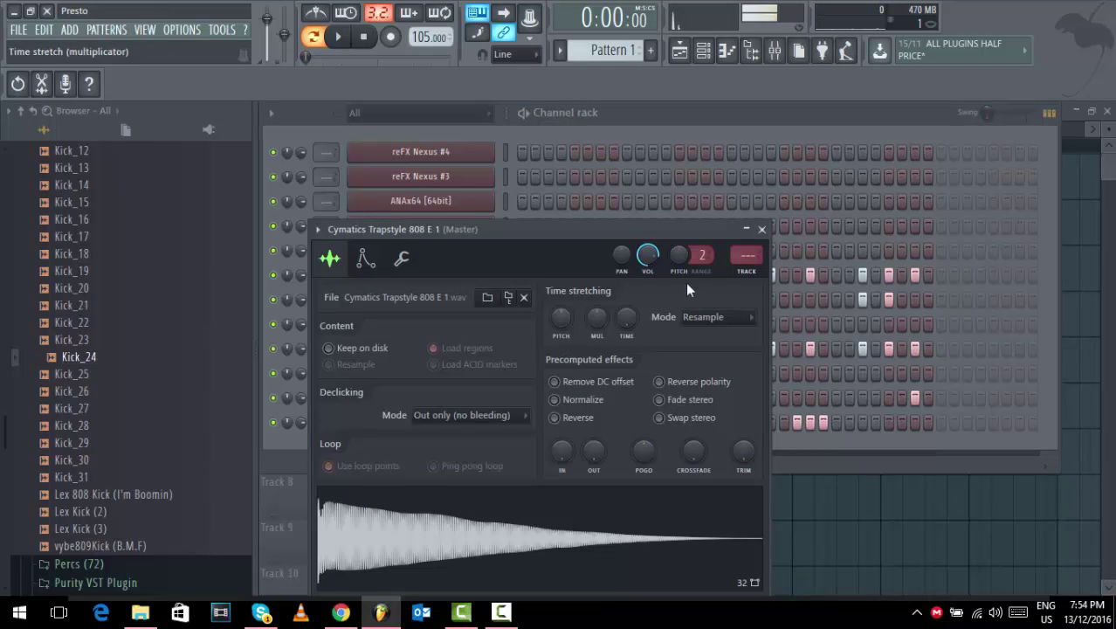
pyautogui.click(762, 230)
# Assign the Kick_24 channel to a mixer track carrying its name and return to the channel rack.
pyautogui.click(455, 300)
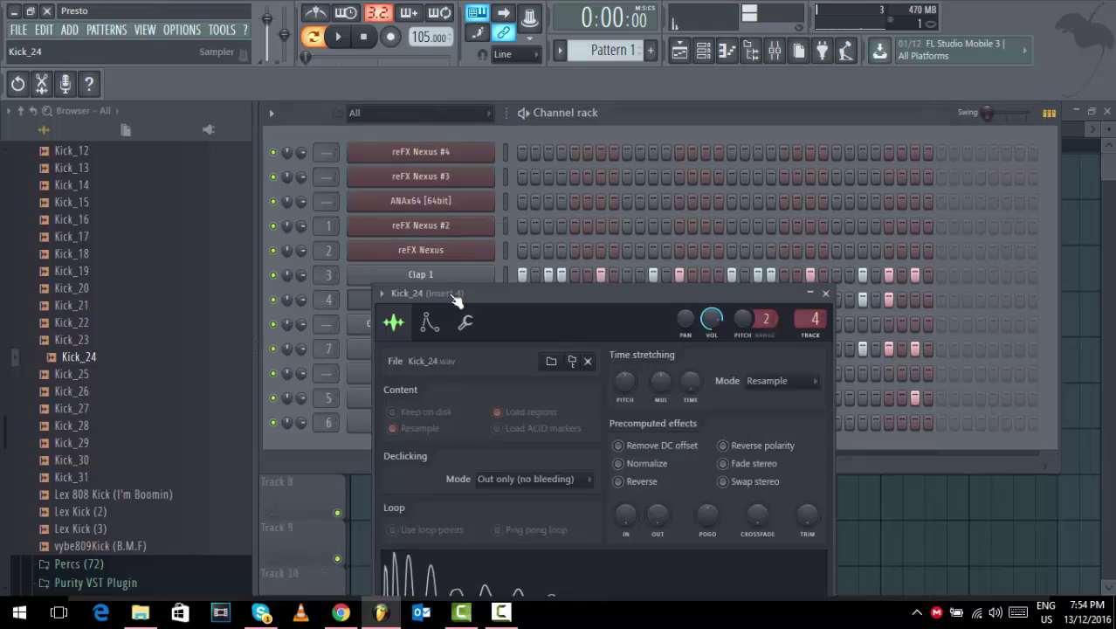
pyautogui.click(382, 295)
pyautogui.click(669, 320)
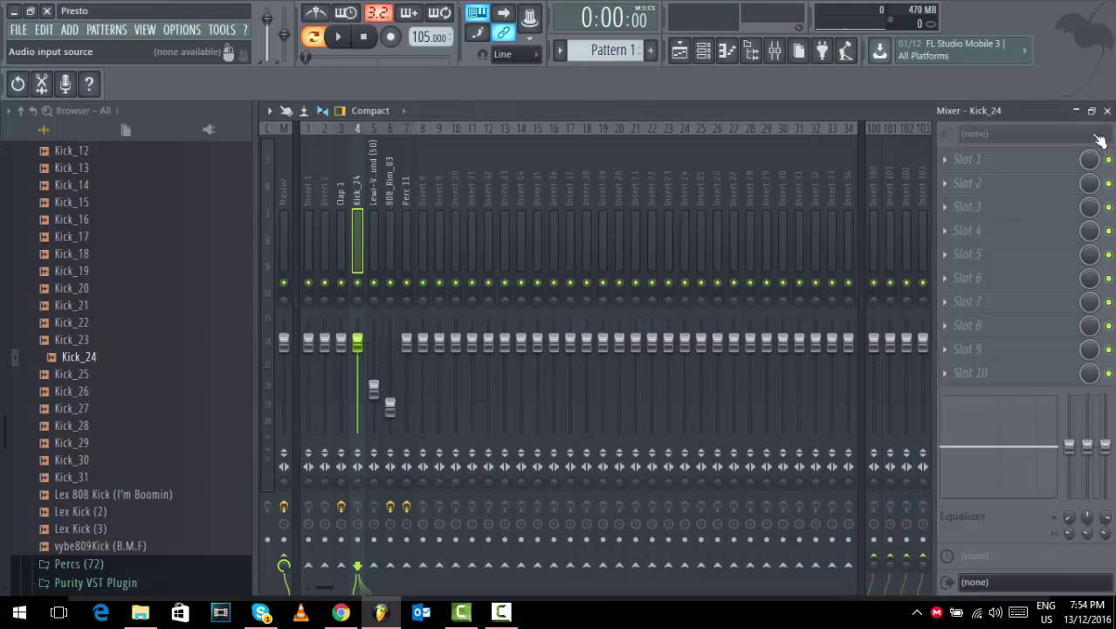
pyautogui.click(1106, 111)
pyautogui.click(826, 293)
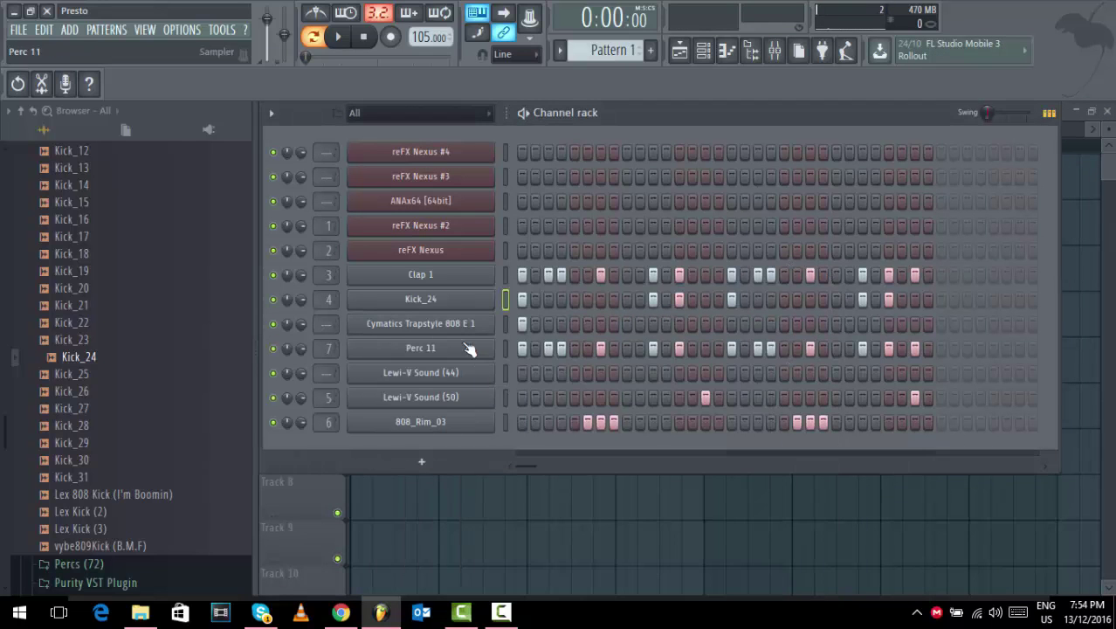
# Shorten the Cymatics Trapstyle 808 E 1 tail by raising its fade-out, and add an 808 hit on step 17.
pyautogui.click(467, 325)
pyautogui.moveTo(592, 450); pyautogui.dragTo(592, 401)
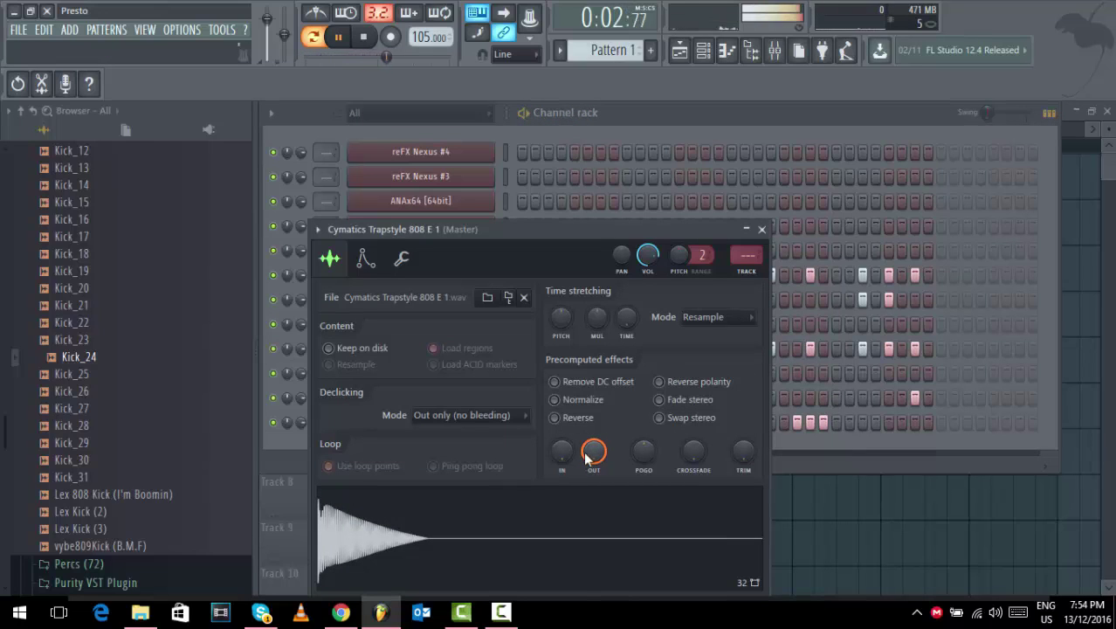
pyautogui.click(762, 230)
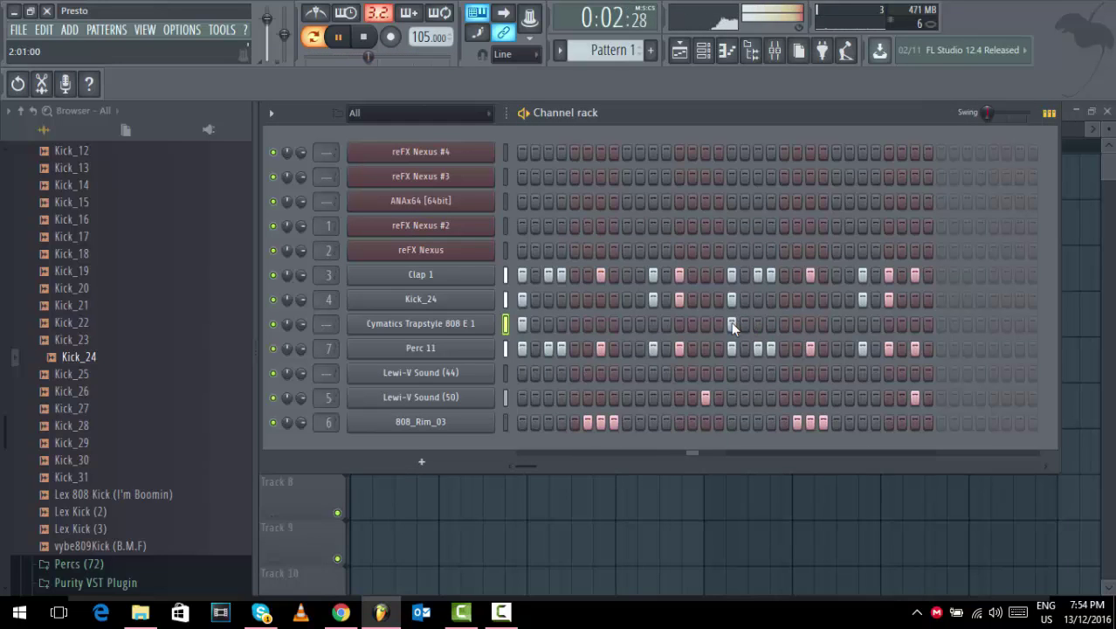
# Route the Cymatics Trapstyle 808 E 1 channel to a free mixer track and lower its volume to about -9.3 dB.
pyautogui.click(423, 321)
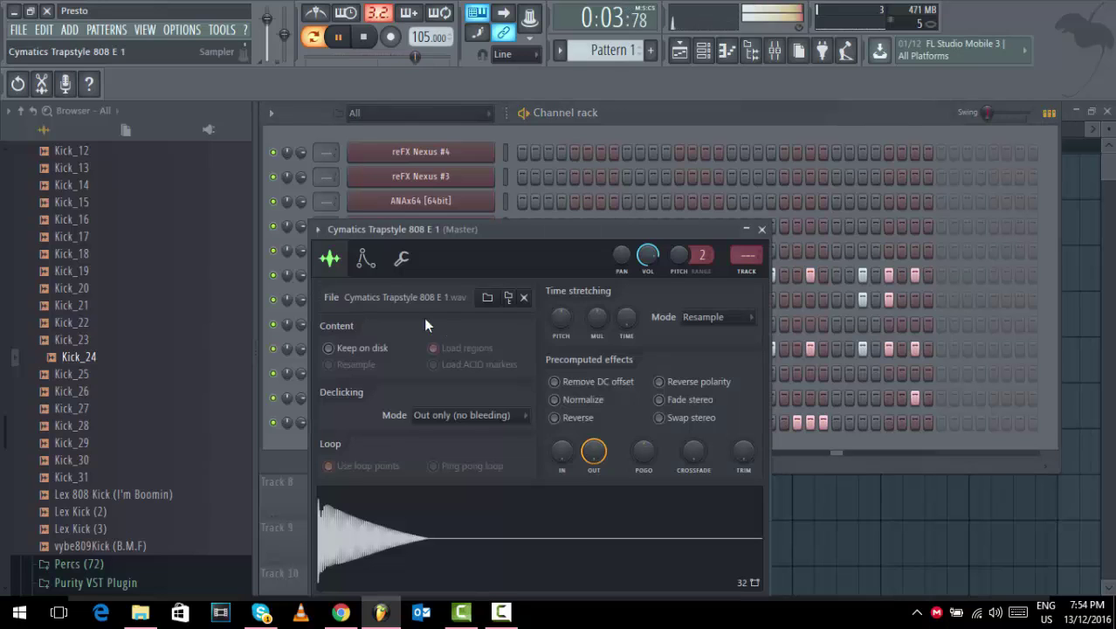
pyautogui.click(318, 229)
pyautogui.click(519, 285)
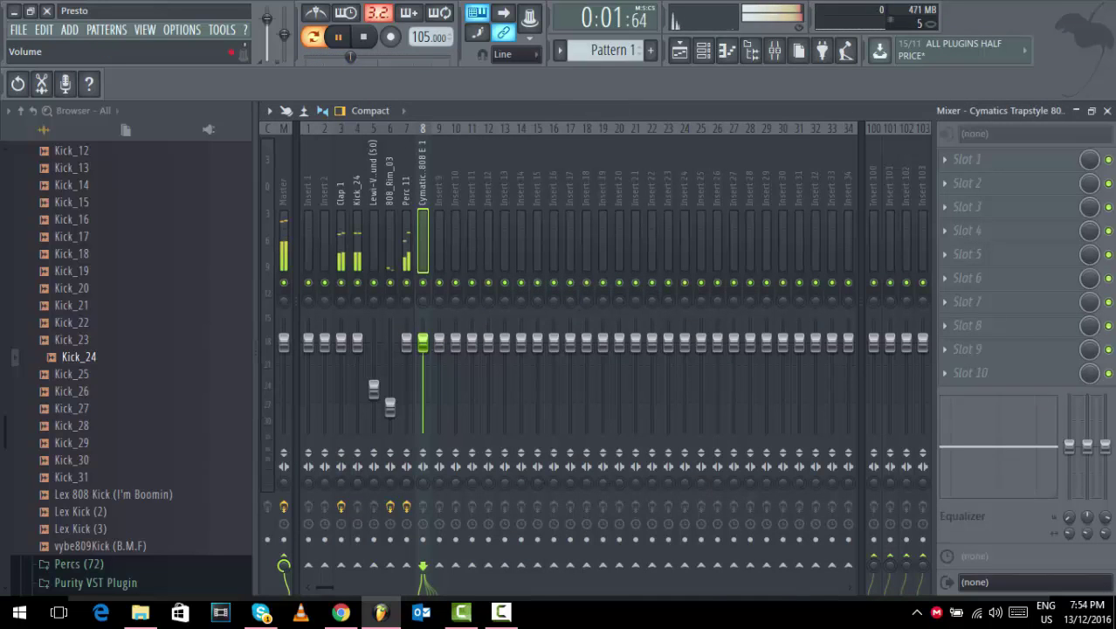
pyautogui.moveTo(423, 340); pyautogui.dragTo(423, 377)
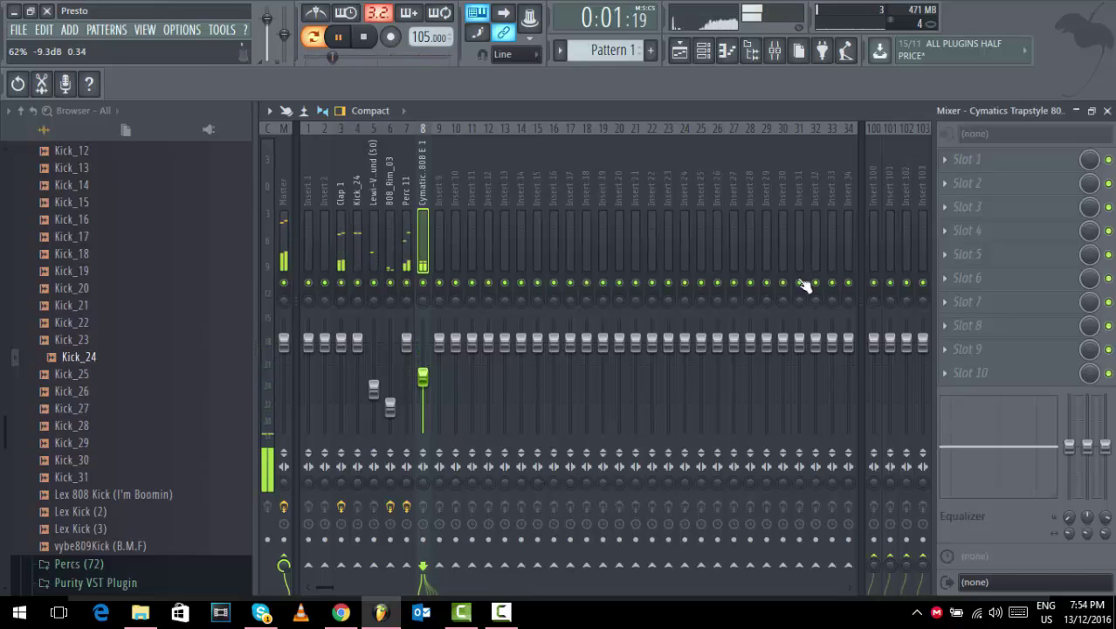
pyautogui.click(1107, 111)
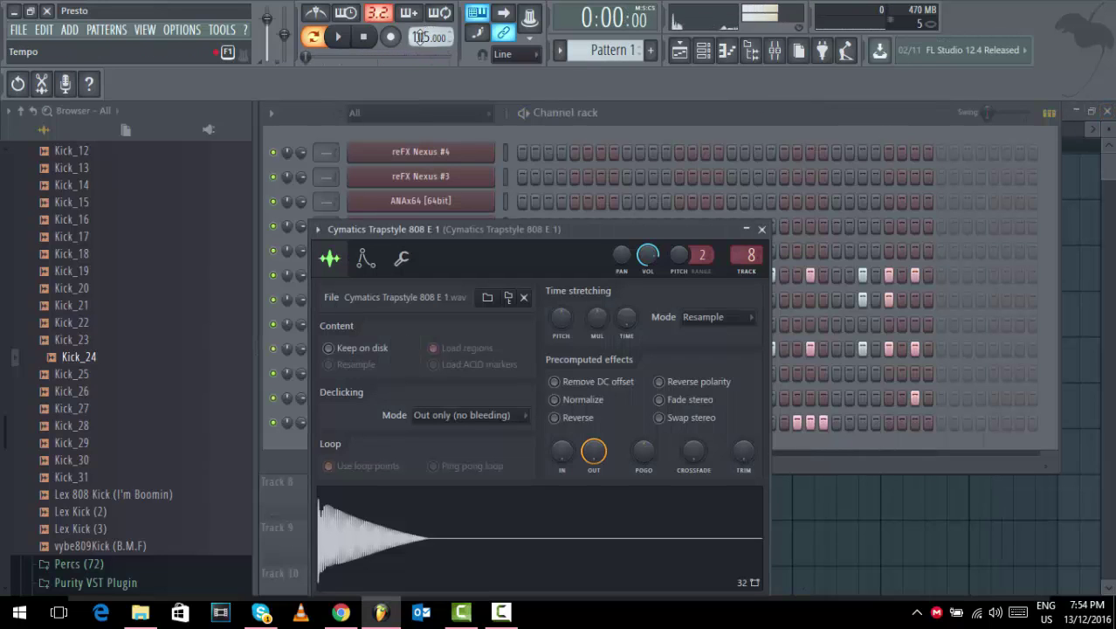
# Set the tempo to 104 BPM without restretching the channels, and close the 808's channel settings.
pyautogui.scroll(1, 428, 37)
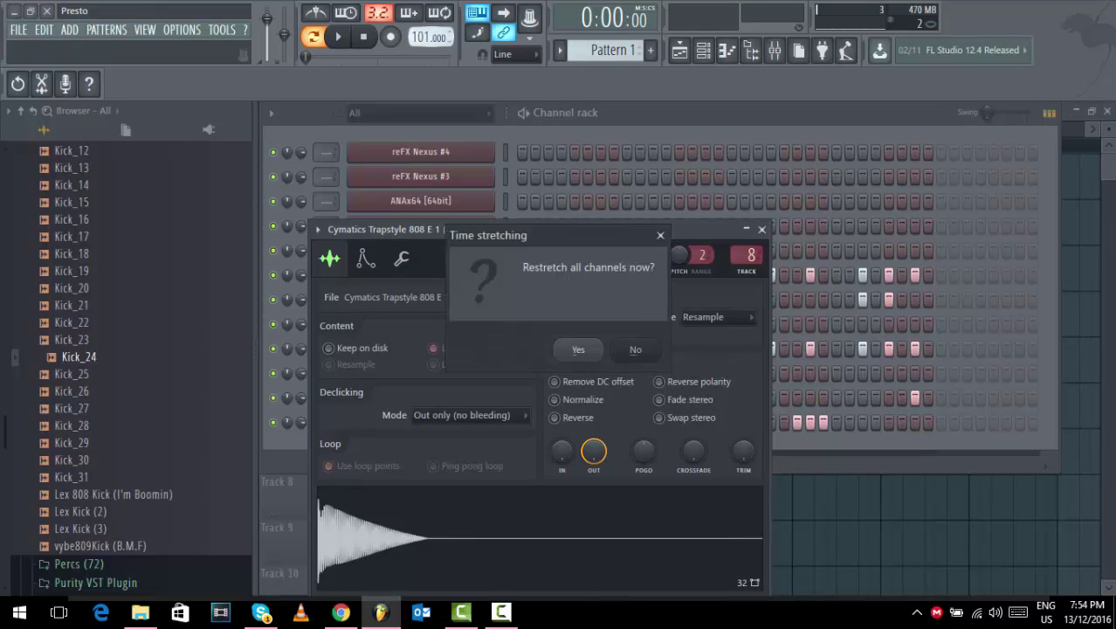
pyautogui.press('Return')
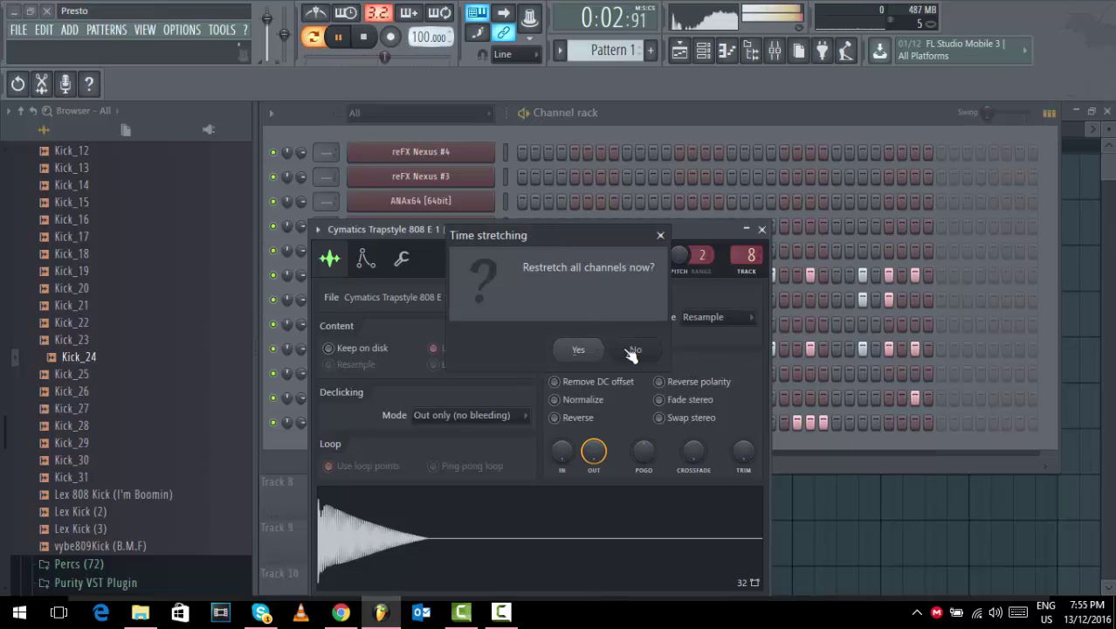
pyautogui.click(633, 350)
pyautogui.click(762, 228)
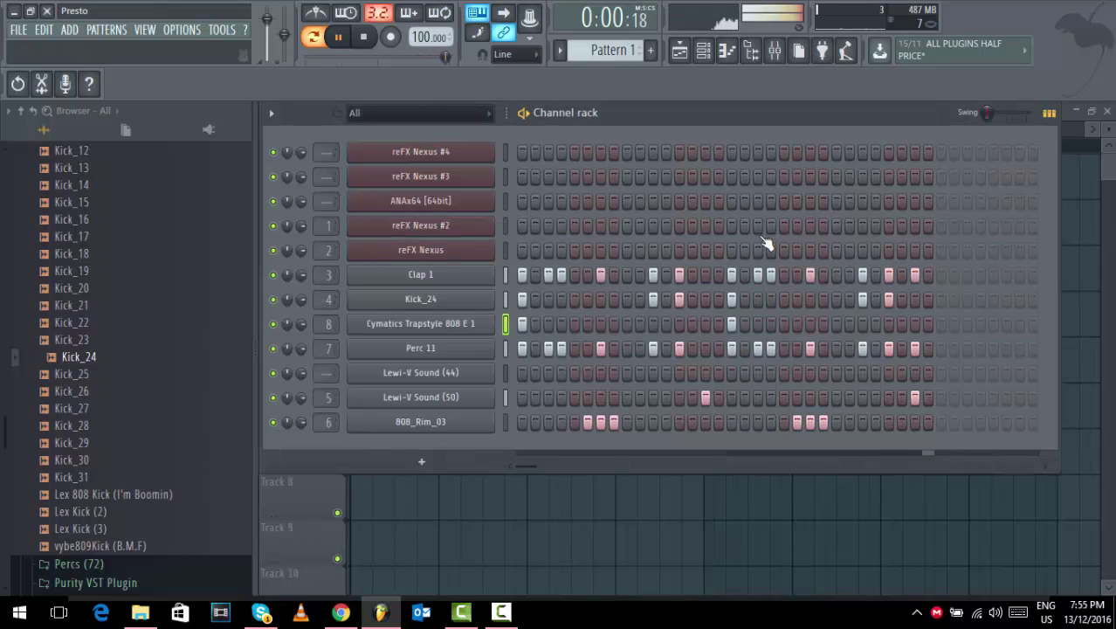
pyautogui.scroll(1, 428, 37)
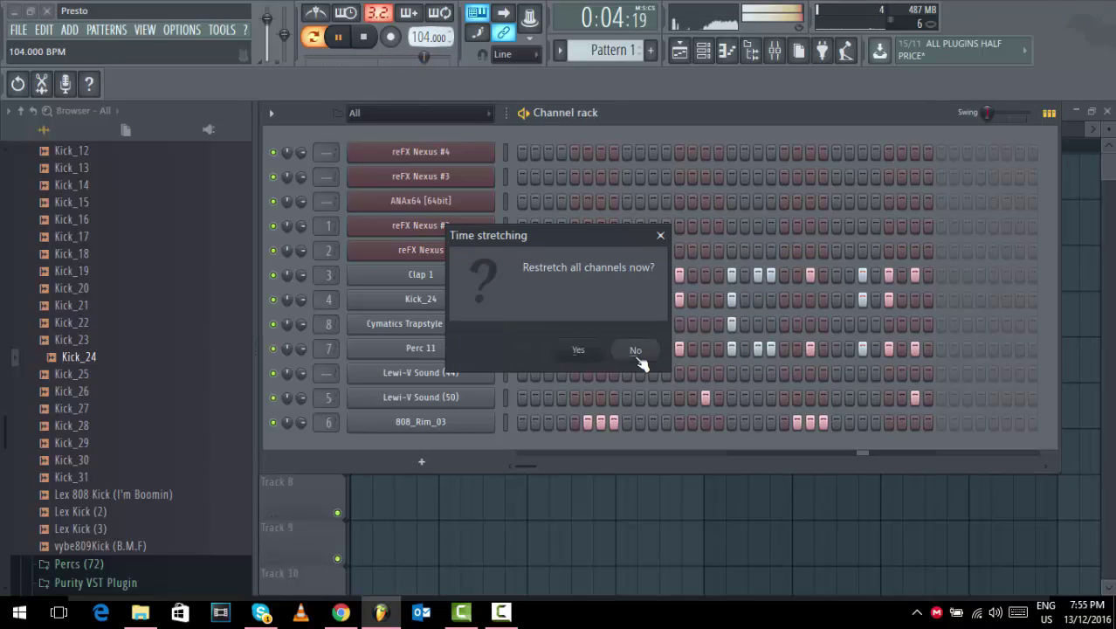
pyautogui.click(636, 350)
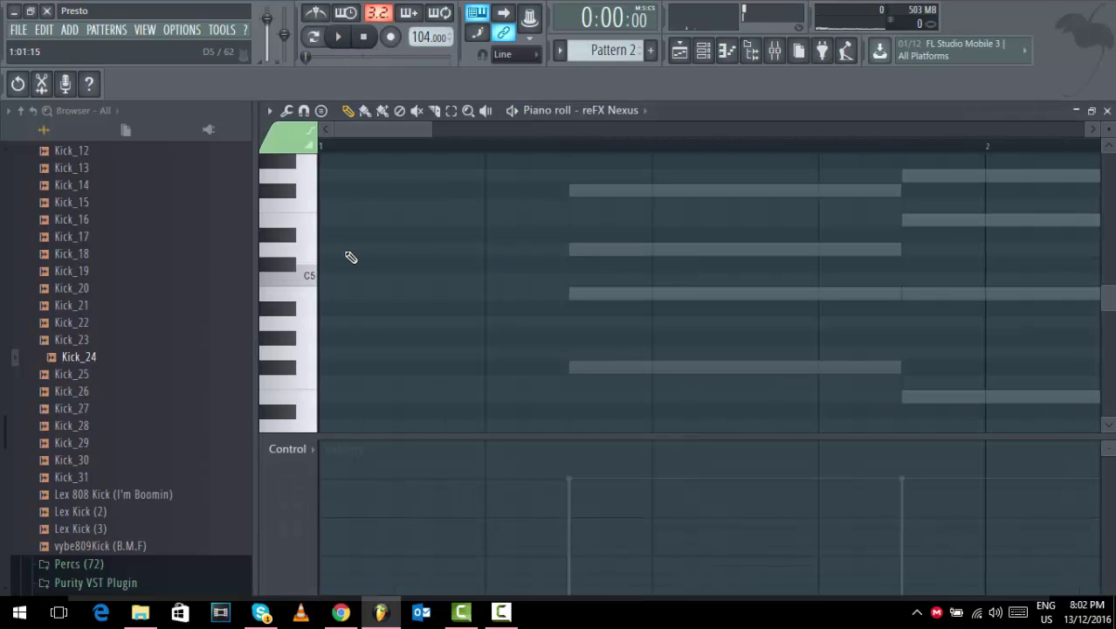
# Audition pitches in the reFX Nexus piano roll of Pattern 2 and draw an E6 note on step 3.
pyautogui.scroll(3, 351, 257)
pyautogui.click(313, 218)
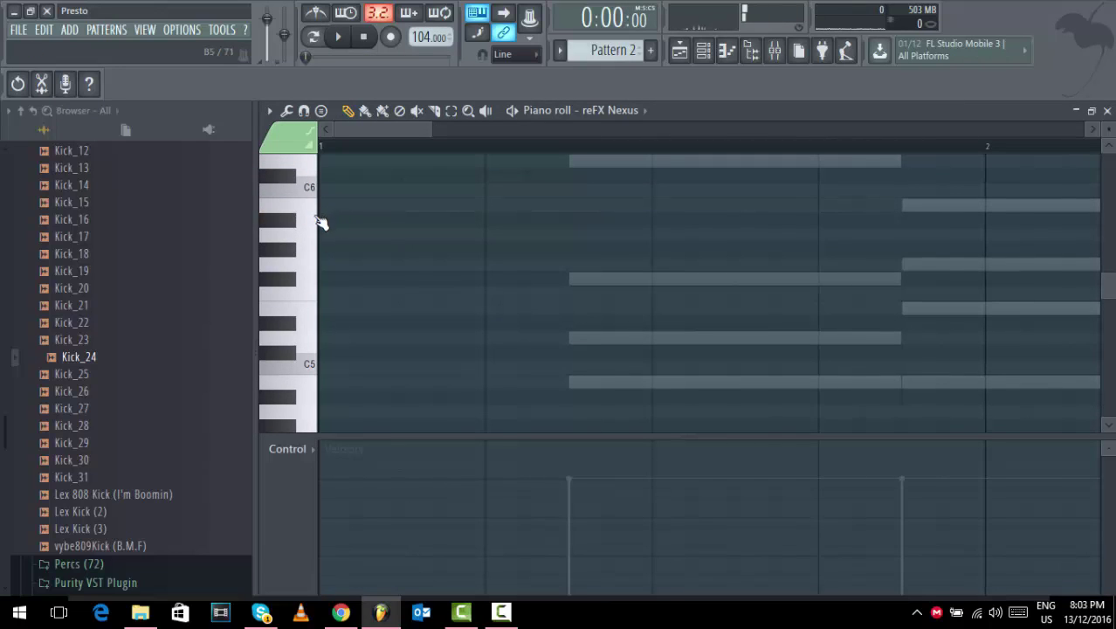
pyautogui.scroll(4, 320, 219)
pyautogui.click(314, 220)
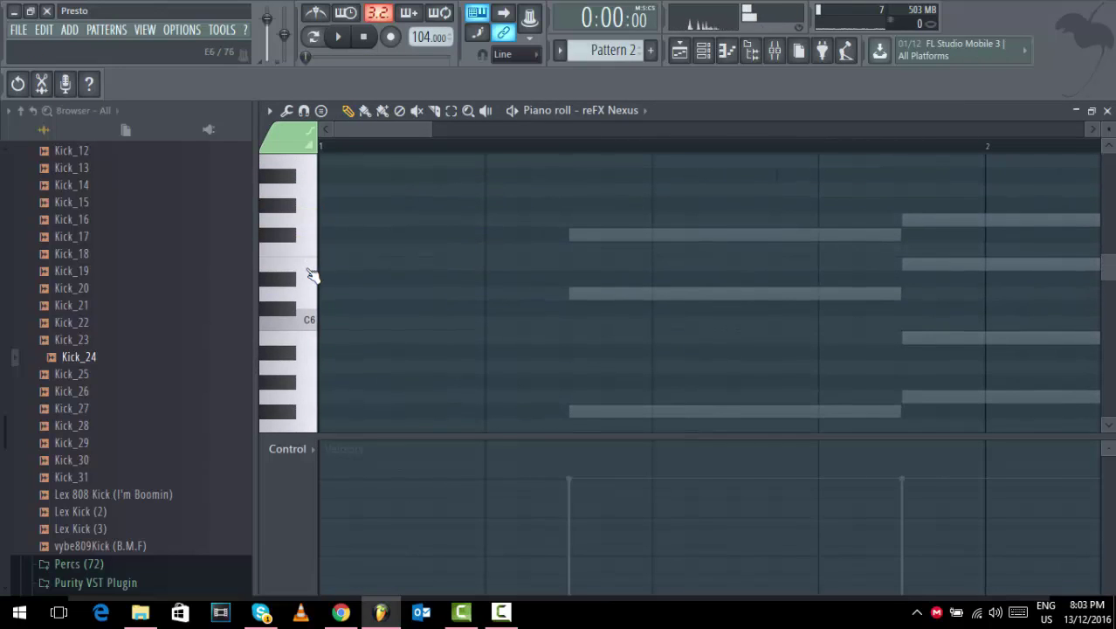
pyautogui.click(335, 274)
pyautogui.moveTo(473, 269); pyautogui.dragTo(558, 263)
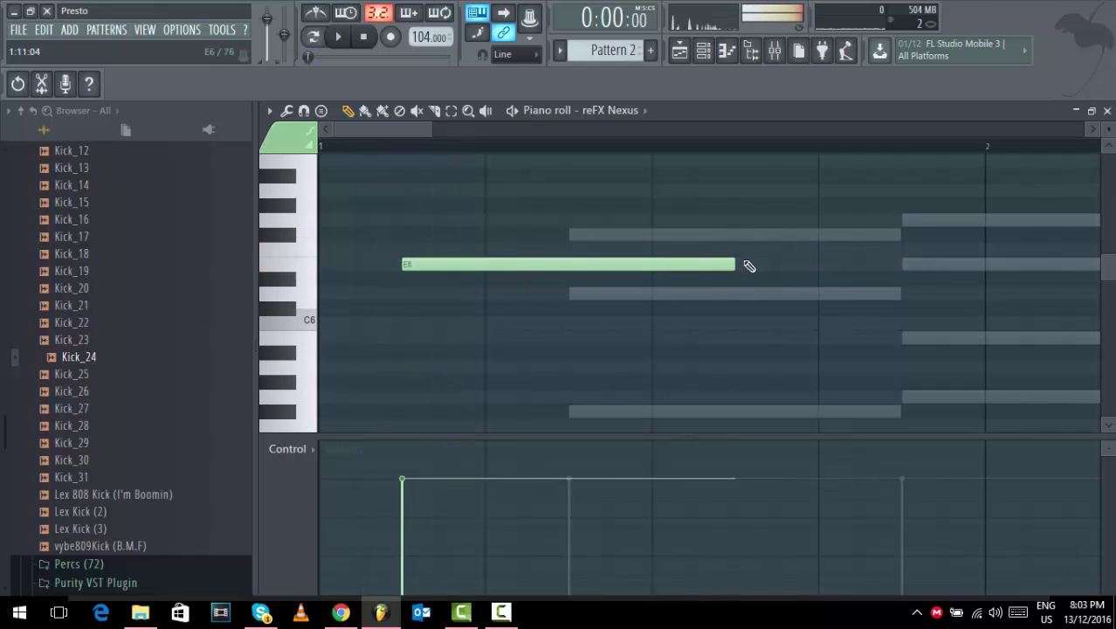
# Shorten the E6 note to one step, add an F#6 note on step 4, and play the phrase.
pyautogui.moveTo(742, 268); pyautogui.dragTo(444, 228)
pyautogui.click(443, 246)
pyautogui.press('space')
pyautogui.press('space')
pyautogui.press('space')
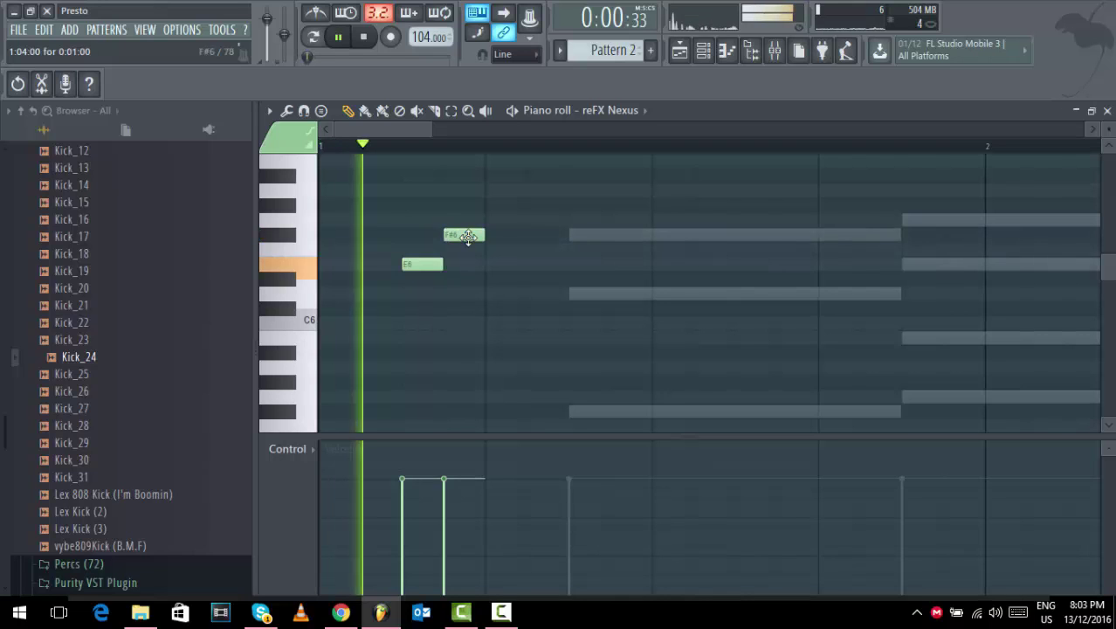
# Add one-step G6 notes on steps 5 and 7 and play the pattern.
pyautogui.click(494, 219)
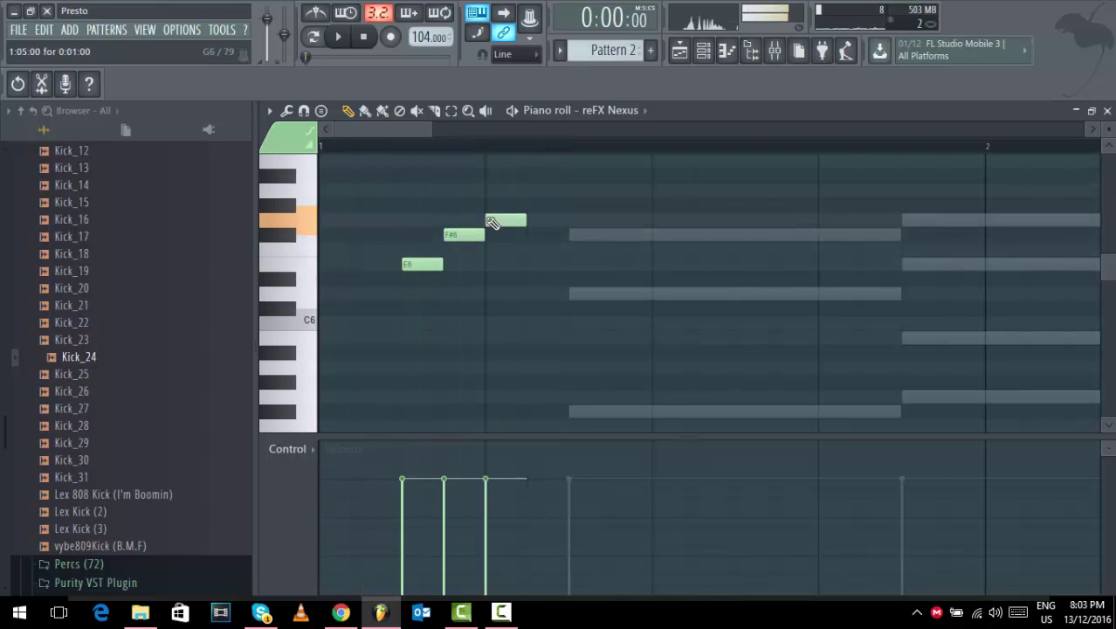
pyautogui.press('space')
pyautogui.click(573, 219)
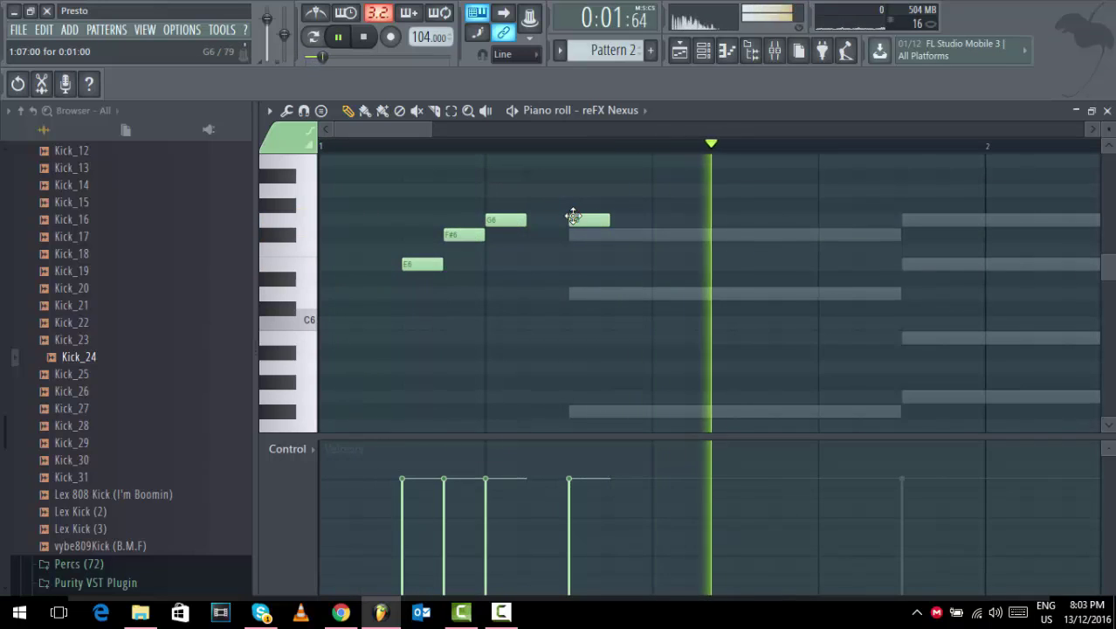
pyautogui.press('space')
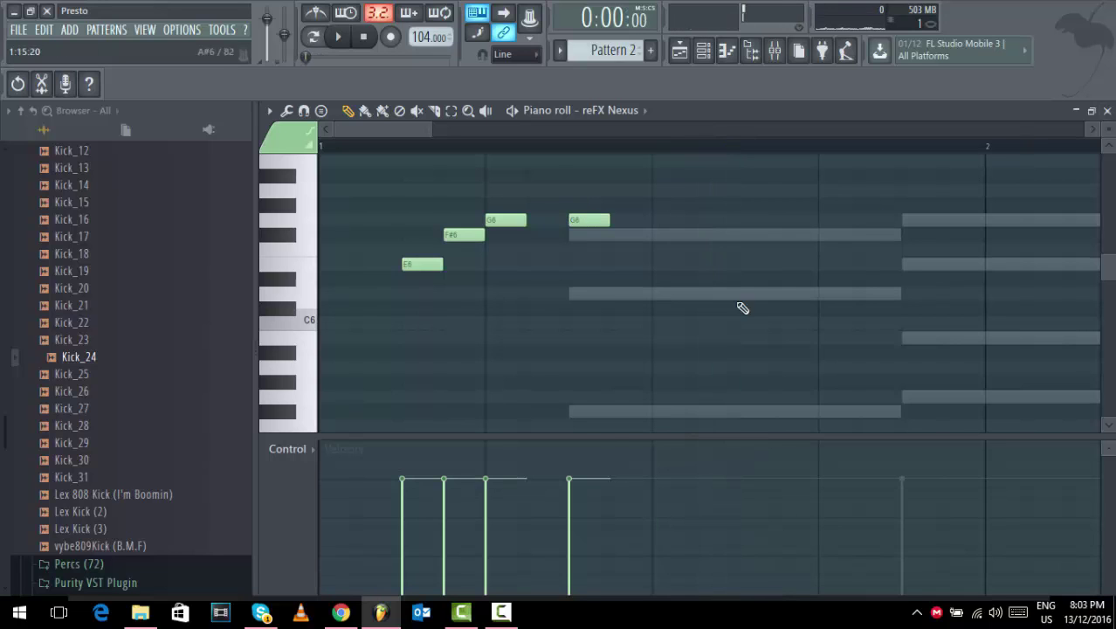
pyautogui.click(501, 611)
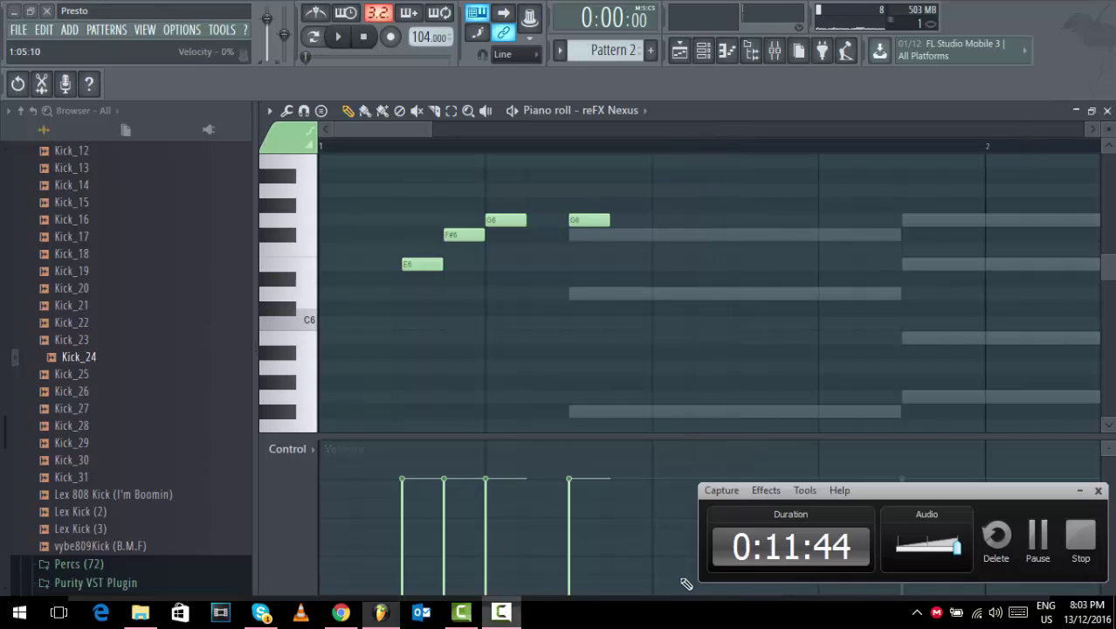
pyautogui.click(1047, 552)
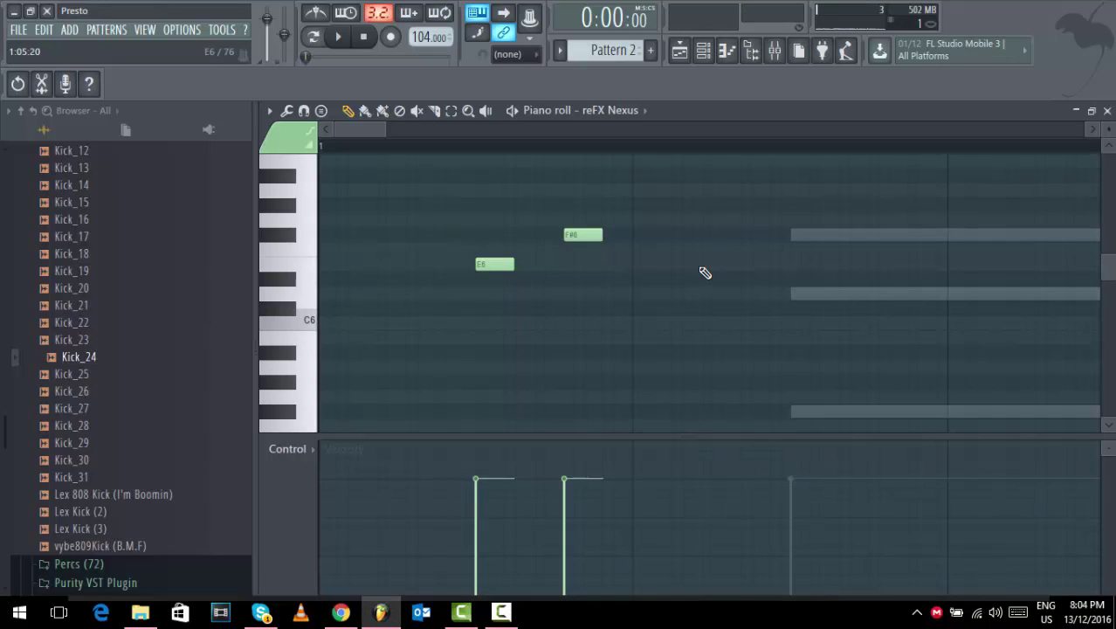
# Play the E6 and F#6 notes, add a short G6 note at 1:07:00, and listen again.
pyautogui.press('space')
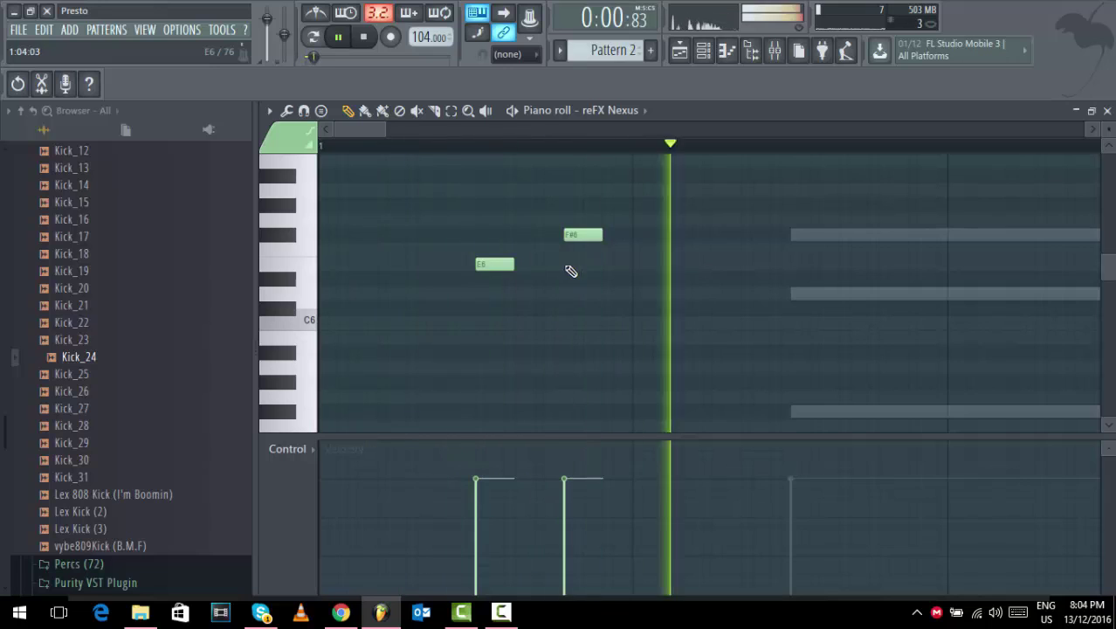
pyautogui.press('space')
pyautogui.click(754, 236)
pyautogui.moveTo(759, 237); pyautogui.dragTo(803, 221)
pyautogui.press('space')
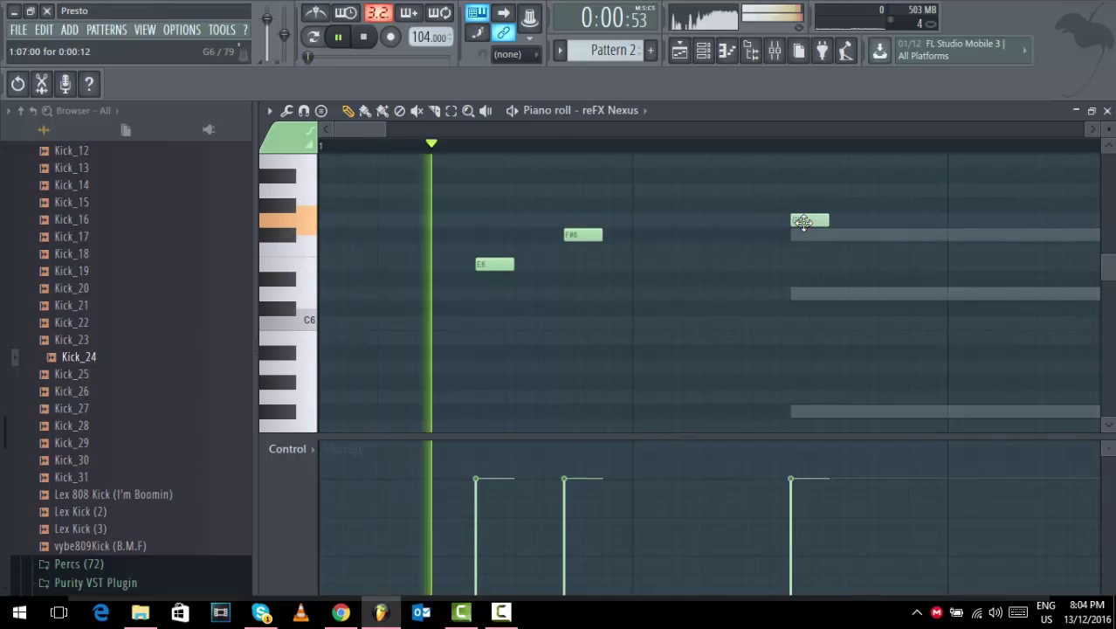
pyautogui.press('space')
# Add another short G6 note, place it at 1:05:09, and move the last G6 to 1:06:18 while listening.
pyautogui.click(719, 220)
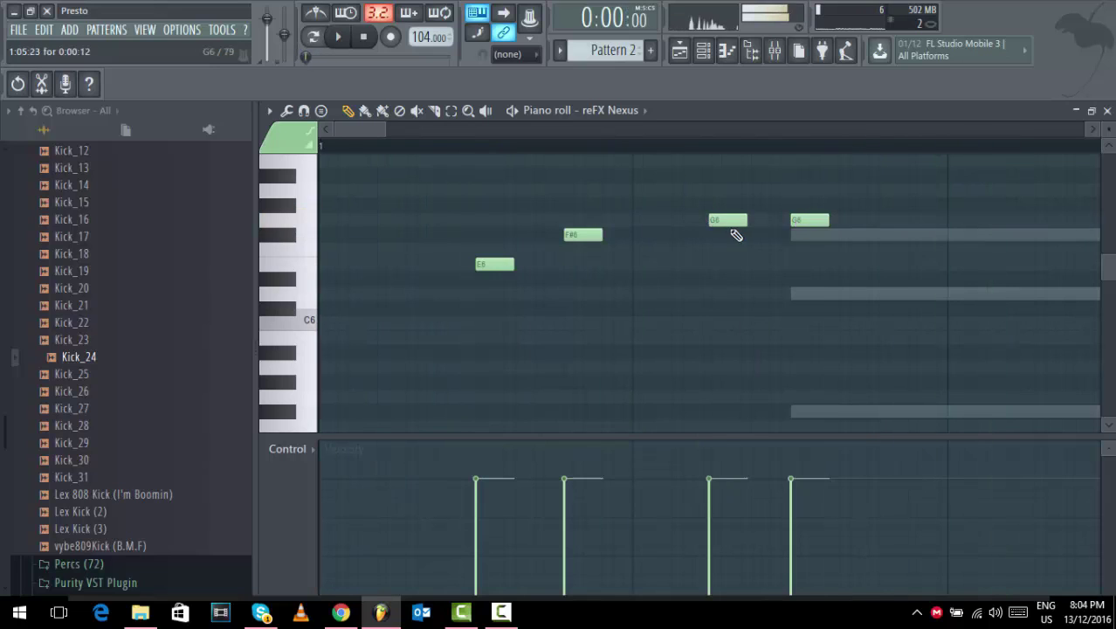
pyautogui.press('space')
pyautogui.moveTo(728, 221); pyautogui.dragTo(678, 221)
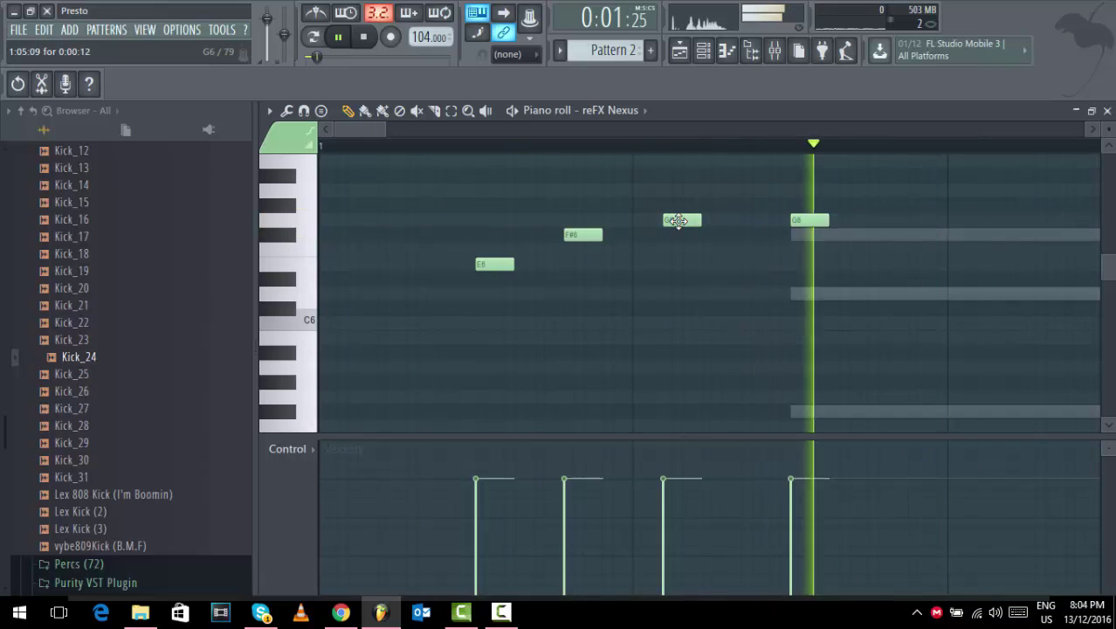
pyautogui.moveTo(798, 220)
pyautogui.mouseDown()
pyautogui.moveTo(760, 220)
pyautogui.moveTo(783, 221)
pyautogui.mouseUp()
pyautogui.press('space')
pyautogui.press('space')
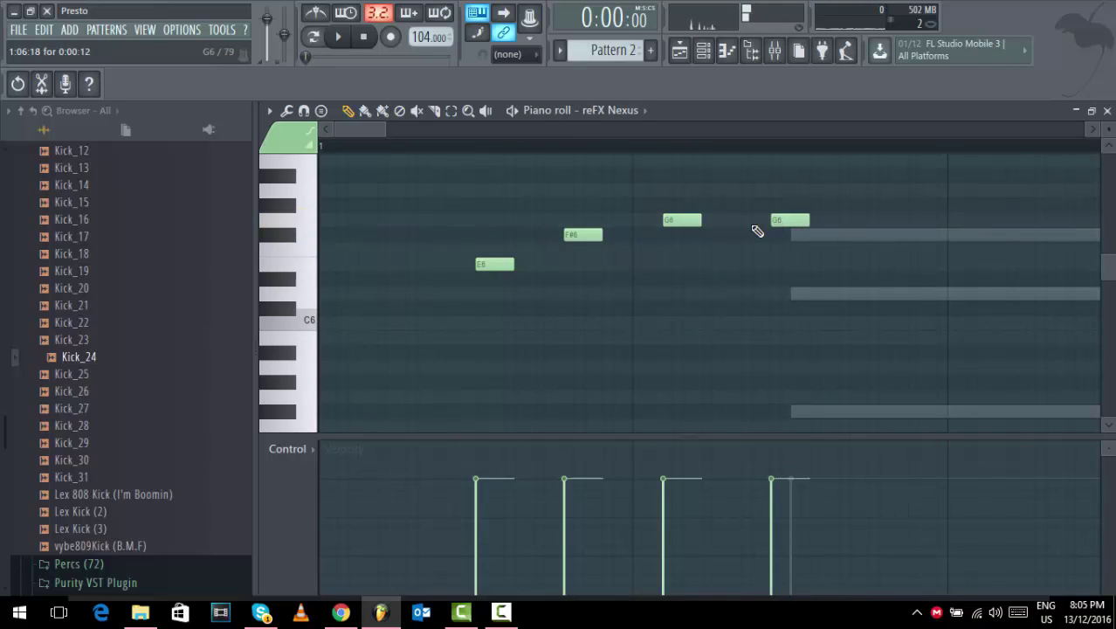
# Adjust the G6 timing by moving the first one to 1:05:06 and the second to 1:07:06.
pyautogui.press('space')
pyautogui.moveTo(682, 220); pyautogui.dragTo(673, 220)
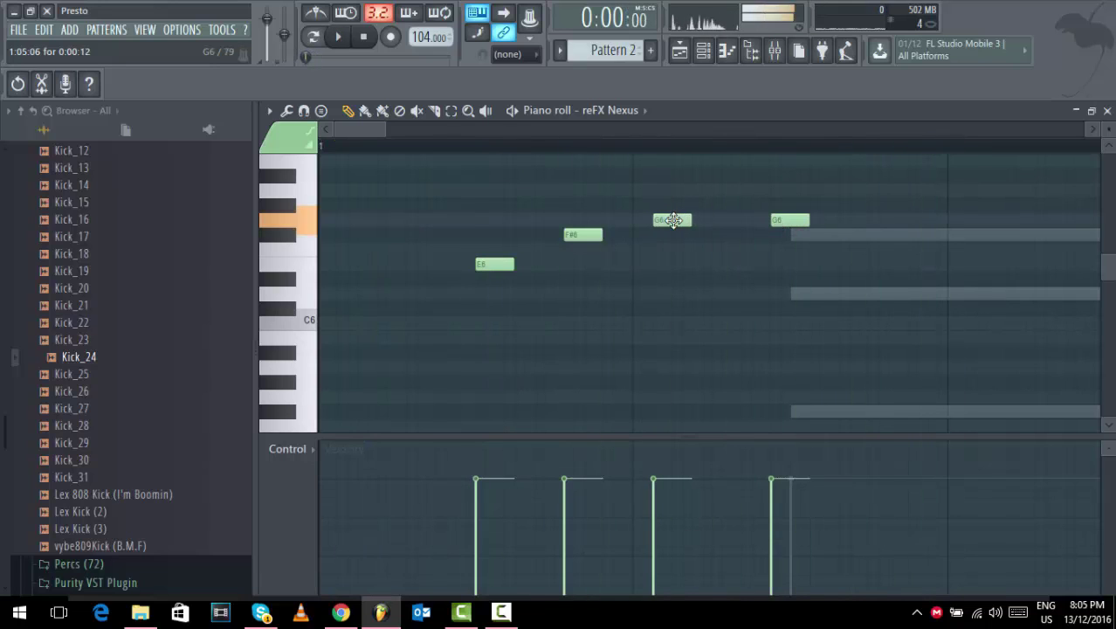
pyautogui.press('space')
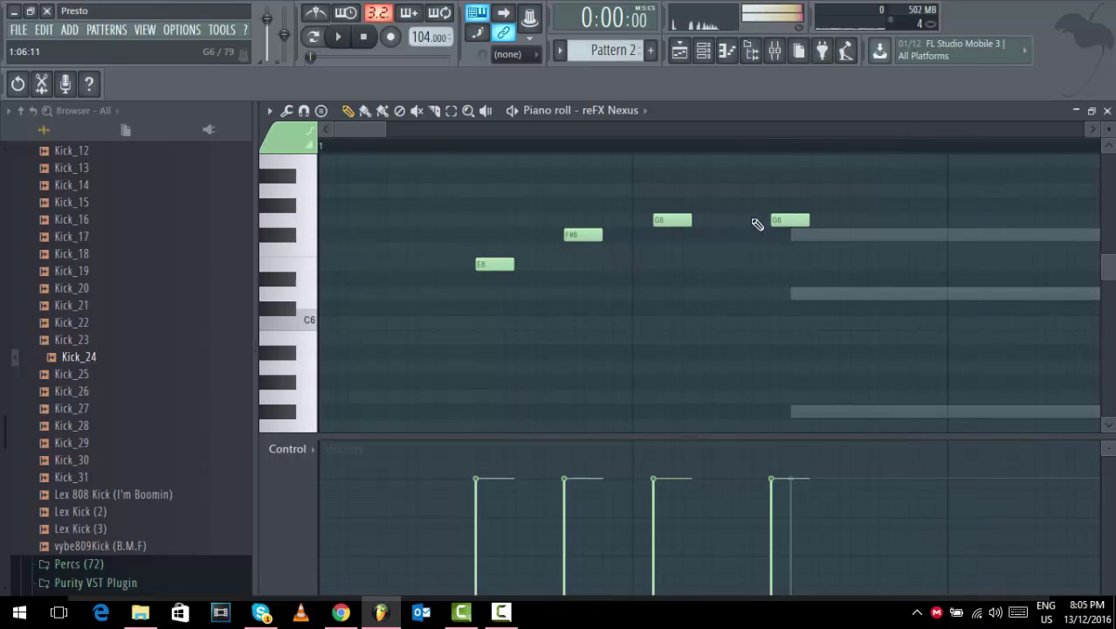
pyautogui.moveTo(788, 220); pyautogui.dragTo(827, 224)
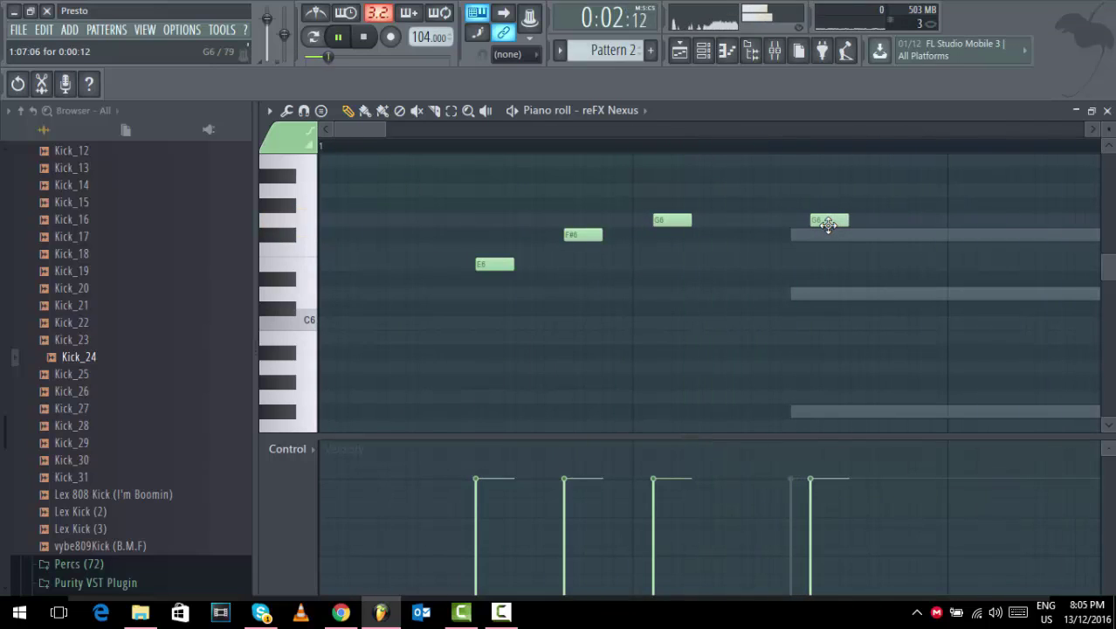
# Add a short F#6 note after the second G6 and shift it to 1:09:06 during playback.
pyautogui.click(953, 236)
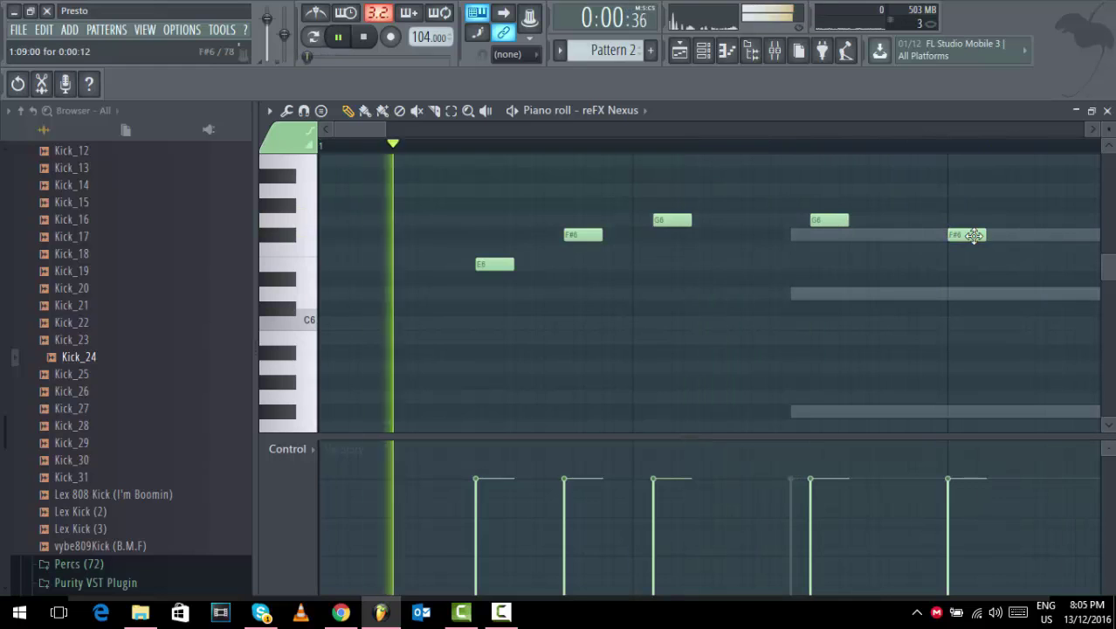
pyautogui.press('space')
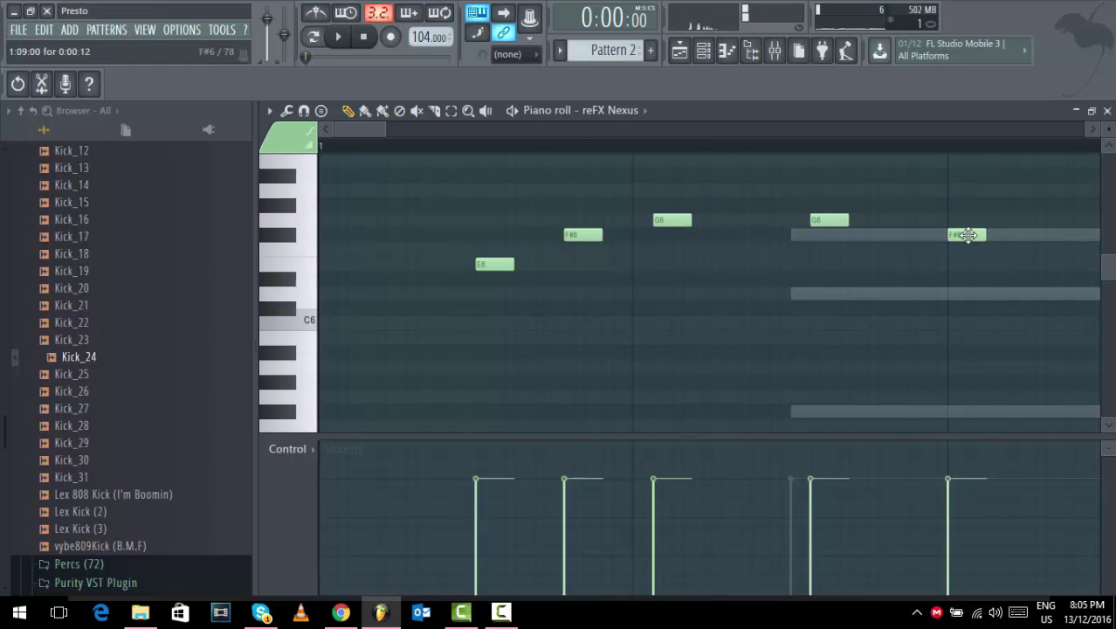
pyautogui.press('space')
pyautogui.moveTo(385, 128)
pyautogui.mouseDown()
pyautogui.moveTo(506, 128)
pyautogui.moveTo(387, 128)
pyautogui.mouseUp()
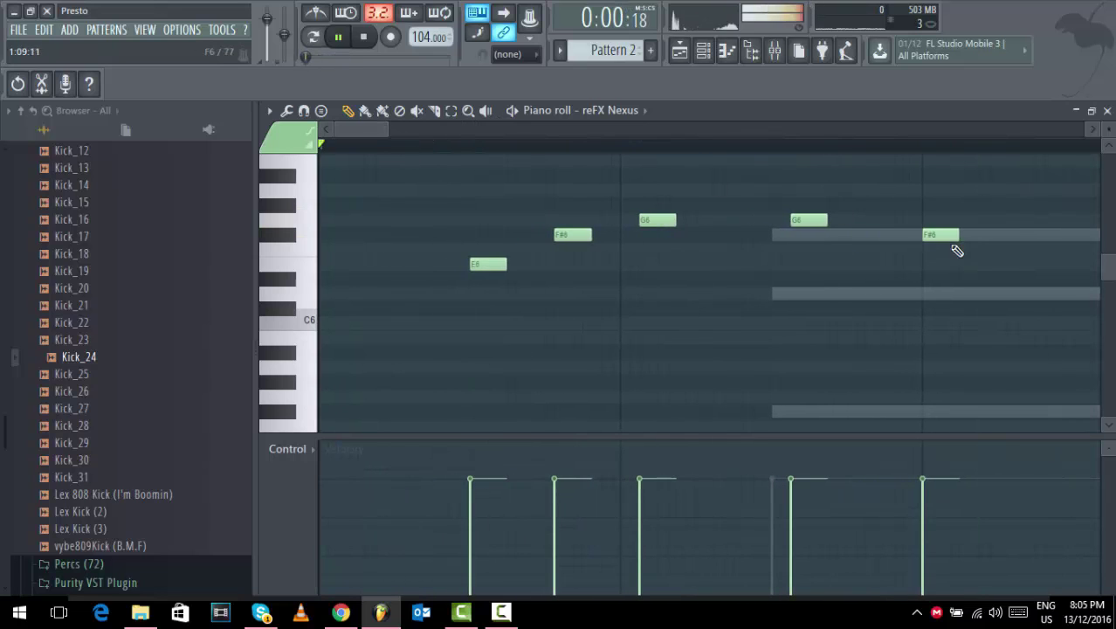
pyautogui.moveTo(925, 236); pyautogui.dragTo(943, 238)
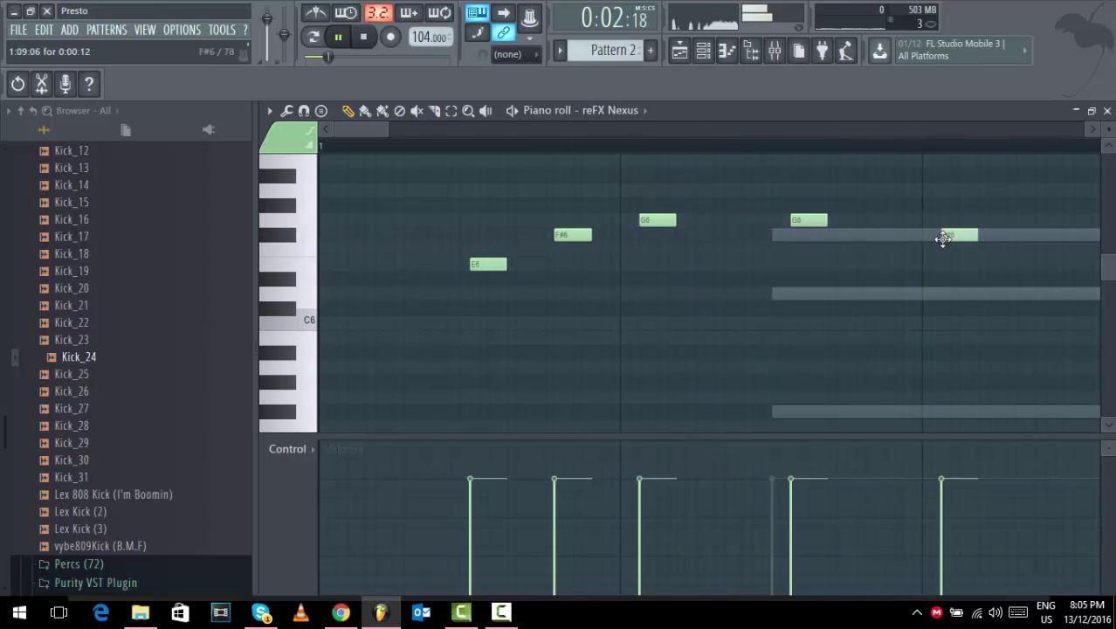
# Try a D6 note at about step 11 after the last F#6, play it back, and remove it.
pyautogui.moveTo(365, 135); pyautogui.dragTo(396, 135)
pyautogui.click(610, 294)
pyautogui.moveTo(616, 296)
pyautogui.mouseDown()
pyautogui.moveTo(644, 295)
pyautogui.moveTo(629, 293)
pyautogui.mouseUp()
pyautogui.press('space')
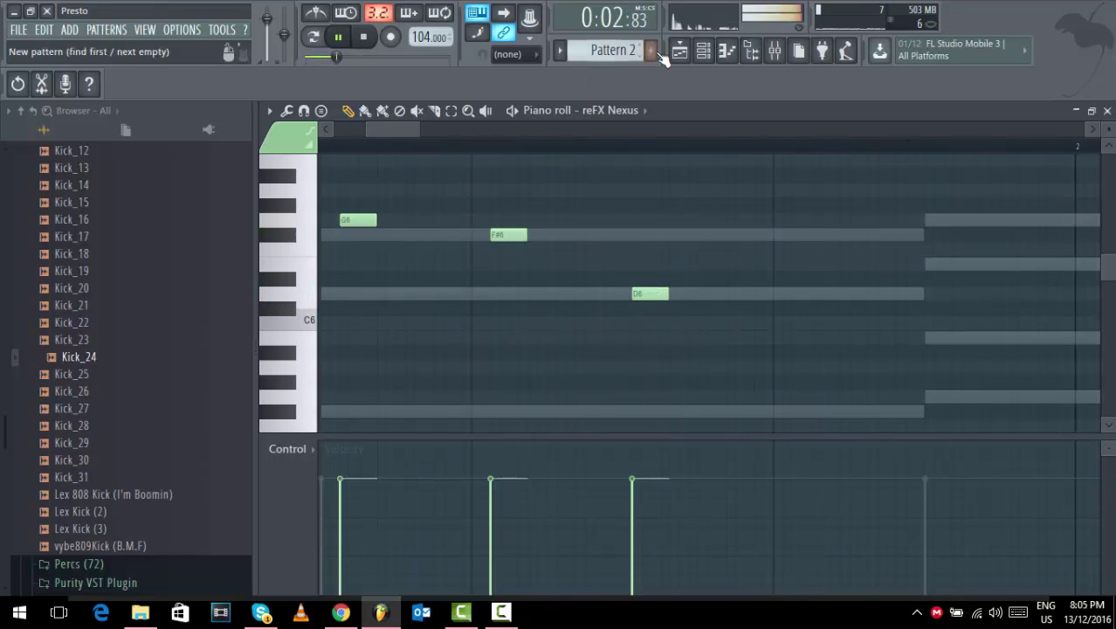
pyautogui.press('space')
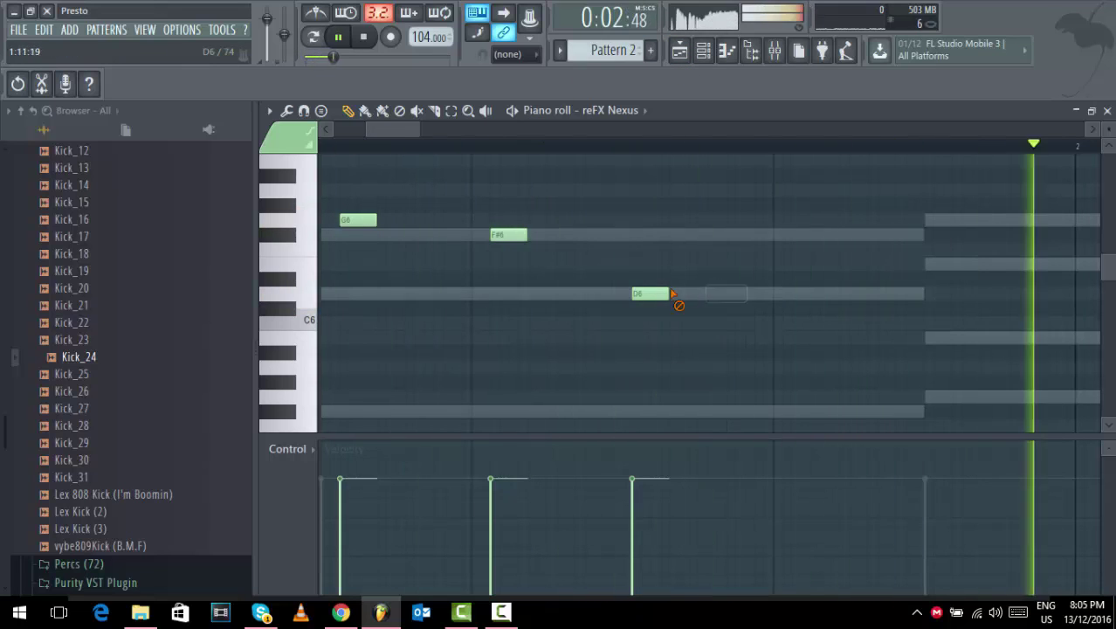
pyautogui.rightClick(669, 293)
pyautogui.press('space')
# Set snapping to Line and select the five notes of the opening phrase.
pyautogui.moveTo(374, 128); pyautogui.dragTo(348, 127)
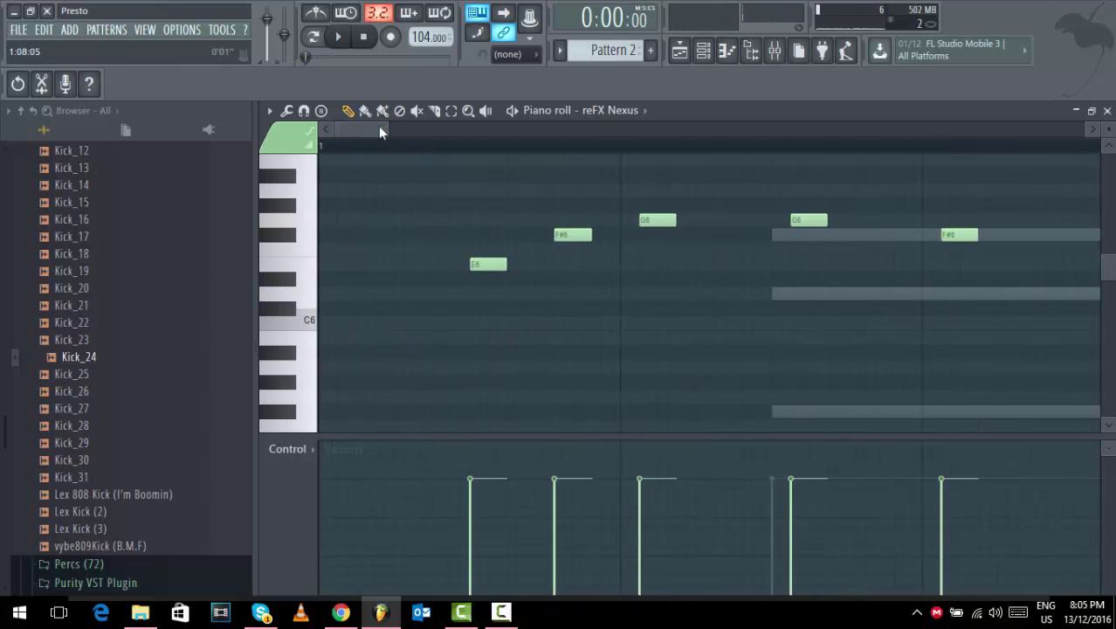
pyautogui.click(514, 54)
pyautogui.click(521, 70)
pyautogui.moveTo(384, 129); pyautogui.dragTo(669, 129)
pyautogui.moveTo(534, 314); pyautogui.dragTo(338, 198)
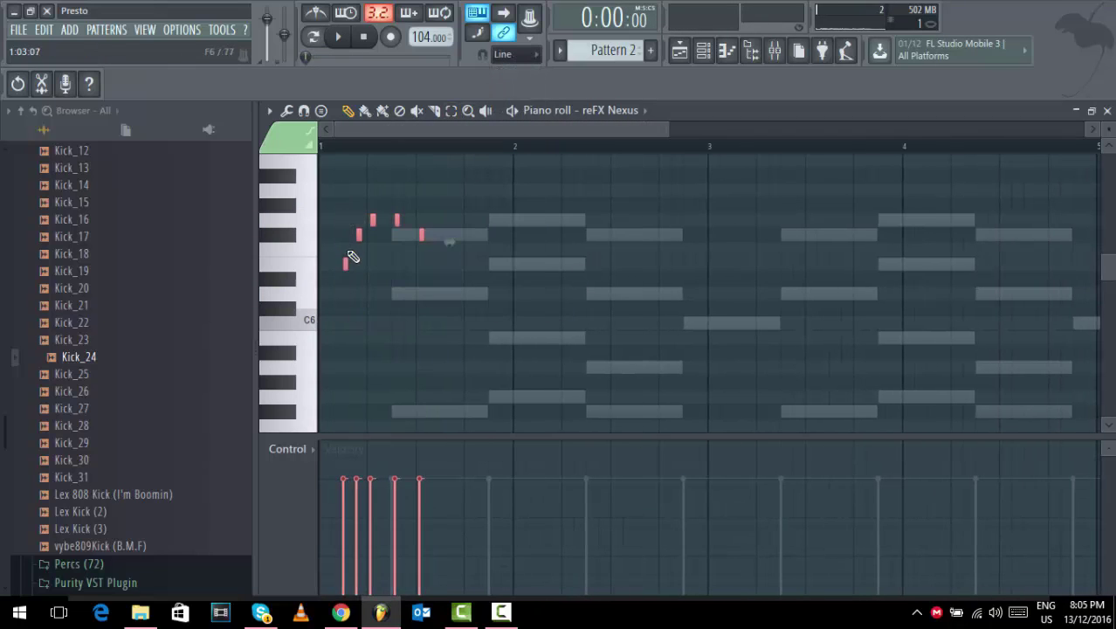
# Extend the melody into bar 2 with two D6, two F6 and one E6 notes, and play it.
pyautogui.moveTo(346, 261); pyautogui.dragTo(460, 298)
pyautogui.press('space')
pyautogui.click(478, 301)
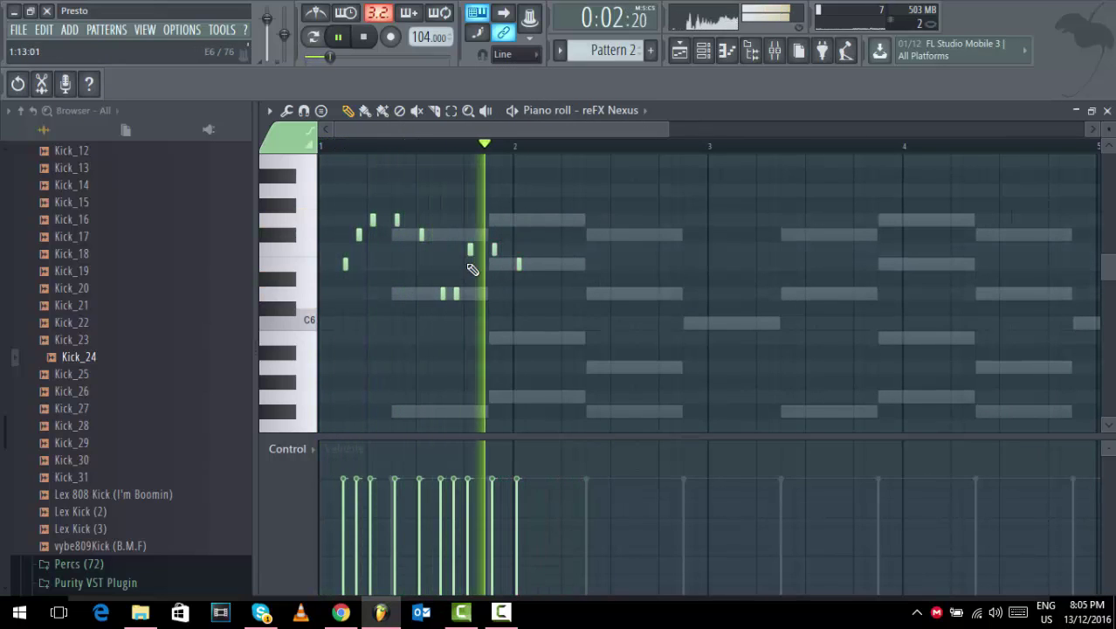
pyautogui.press('space')
# Lower the two F6 notes to E6, remove the final E6 in bar 2, and play the melody.
pyautogui.click(450, 292)
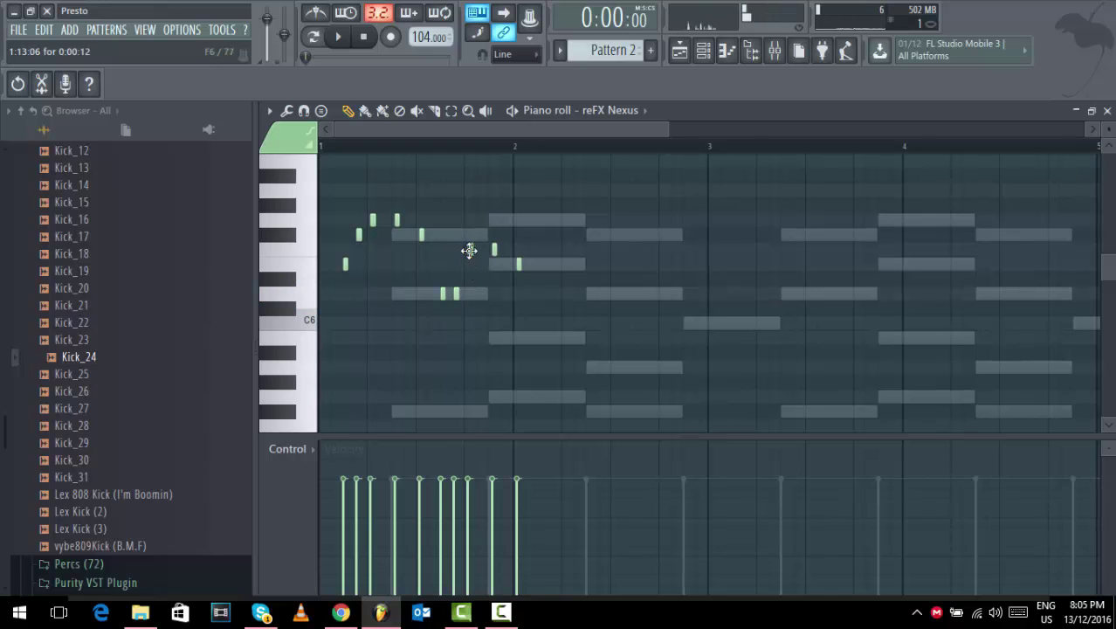
pyautogui.moveTo(469, 251); pyautogui.dragTo(494, 264)
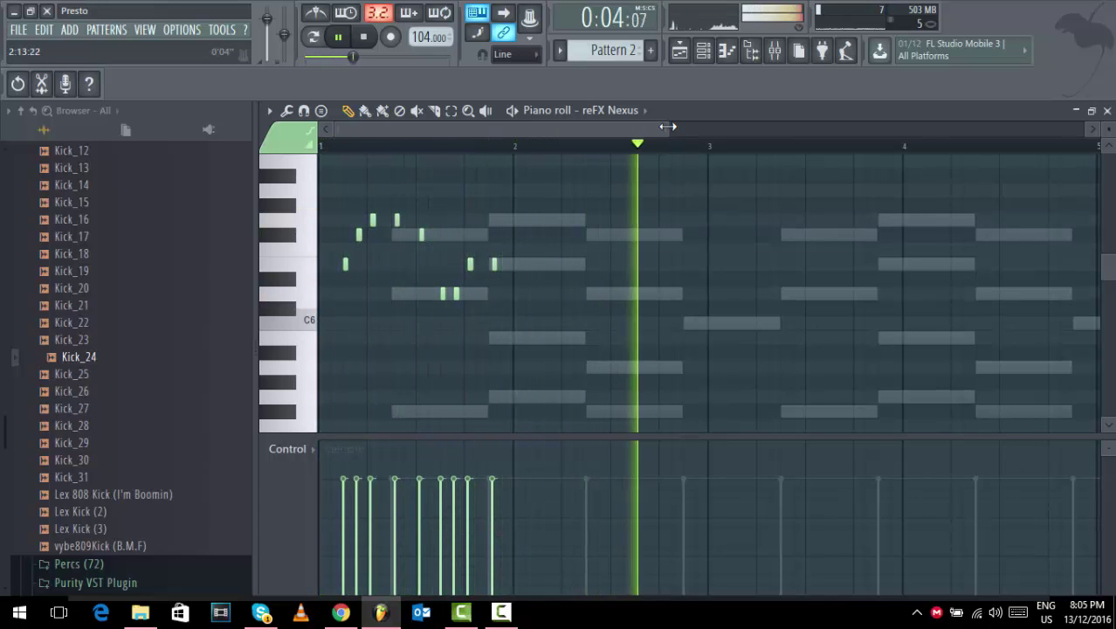
pyautogui.press('space')
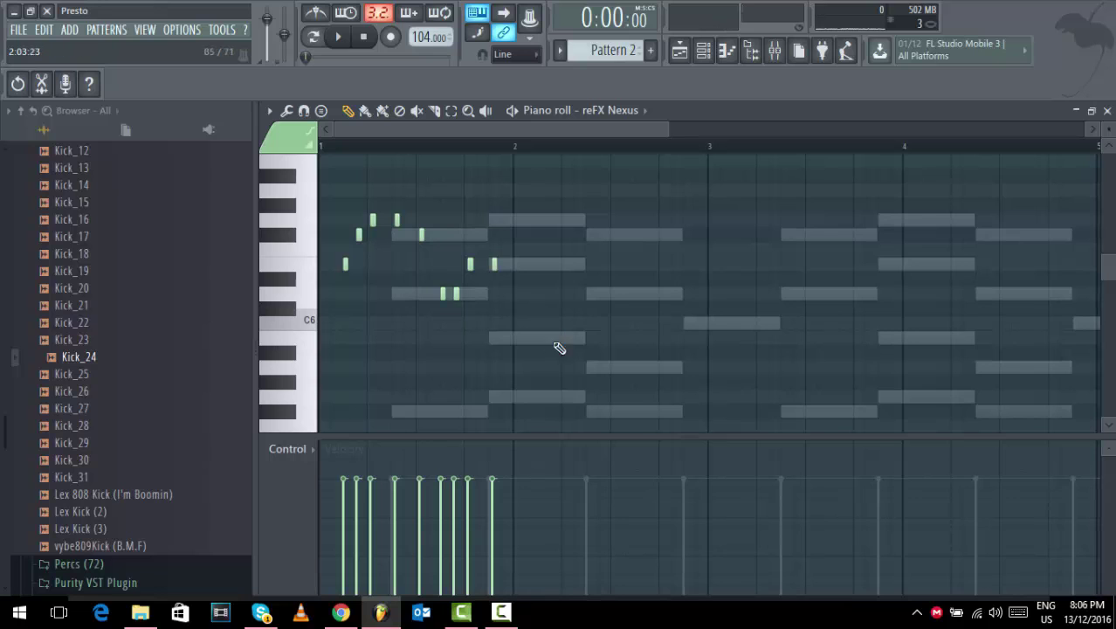
pyautogui.click(501, 611)
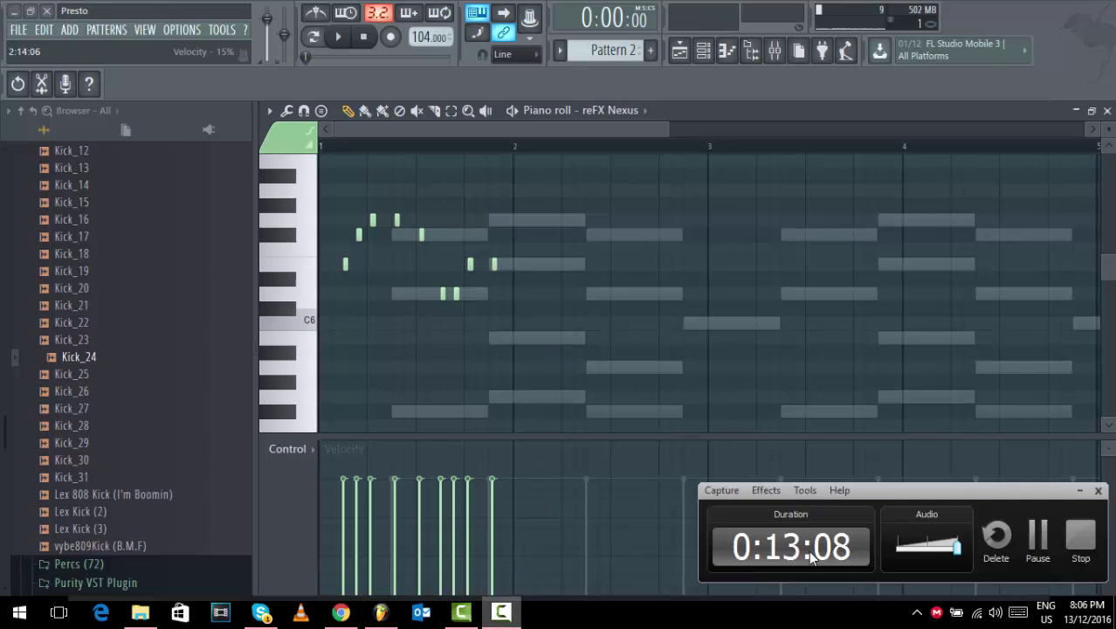
# Play the melody and duplicate its nine-note phrase one bar later.
pyautogui.click(1038, 542)
pyautogui.press('space')
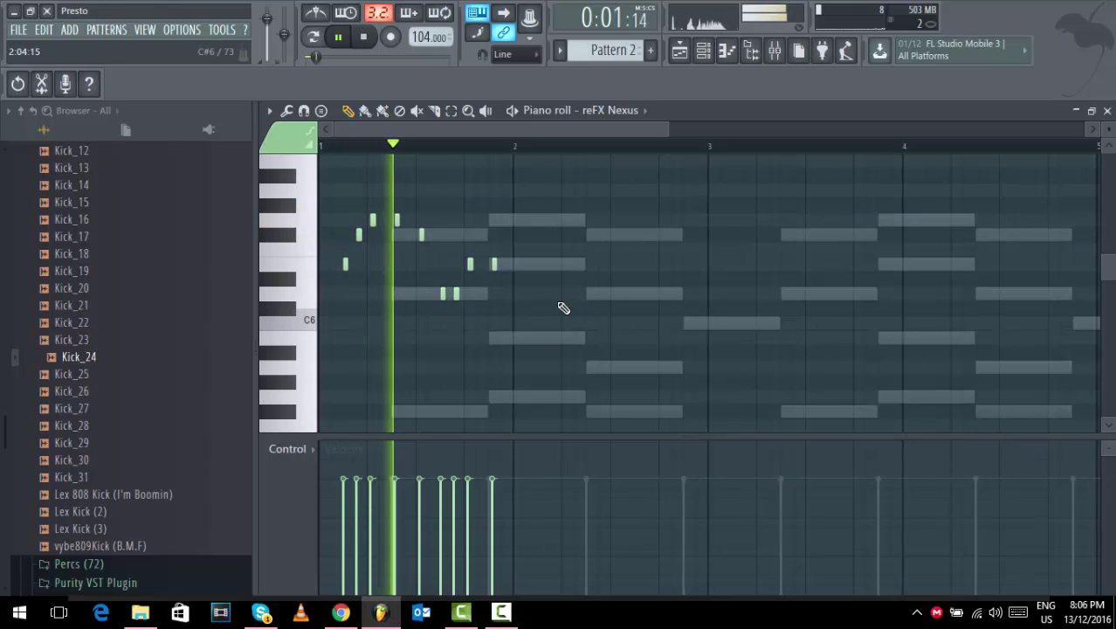
pyautogui.press('space')
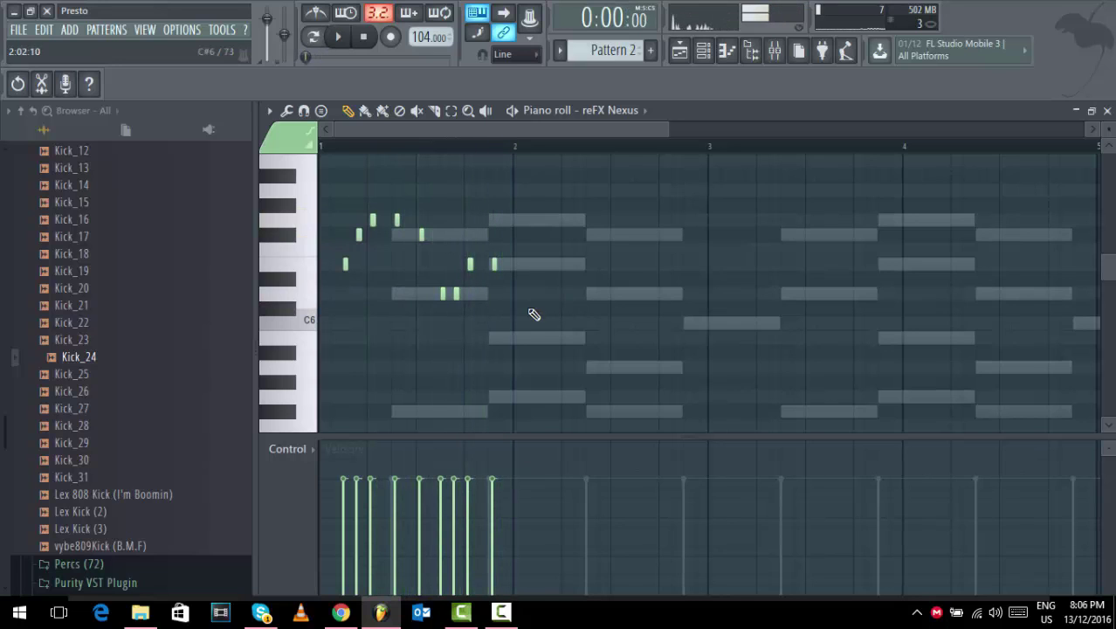
pyautogui.moveTo(527, 343); pyautogui.dragTo(333, 168)
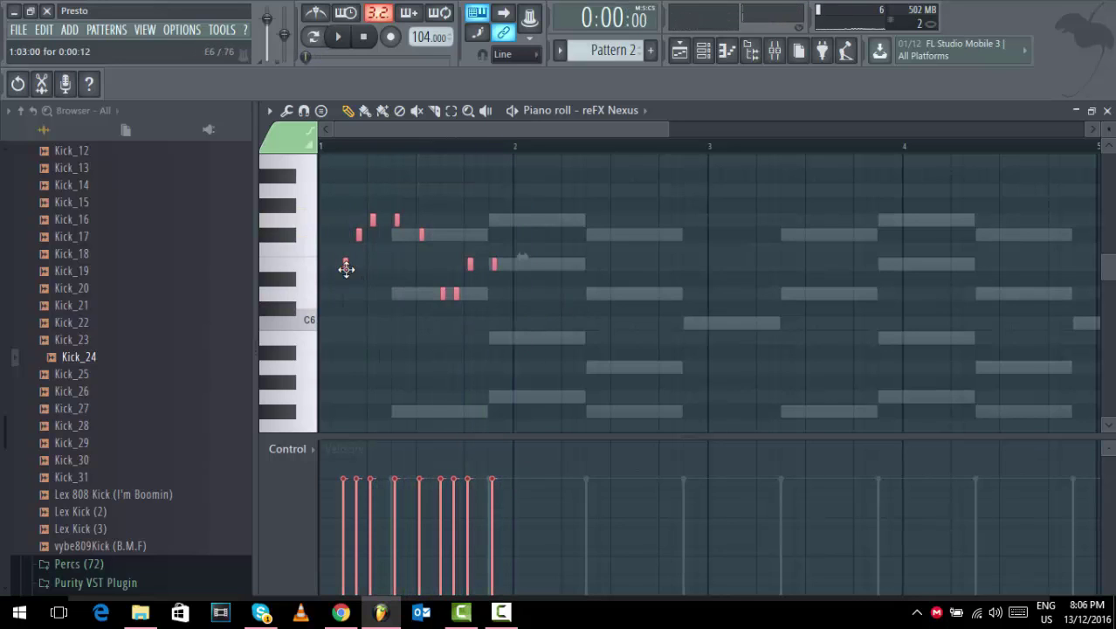
pyautogui.hotkey('ctrl', 'b')
pyautogui.hotkey('shift', 'Right')
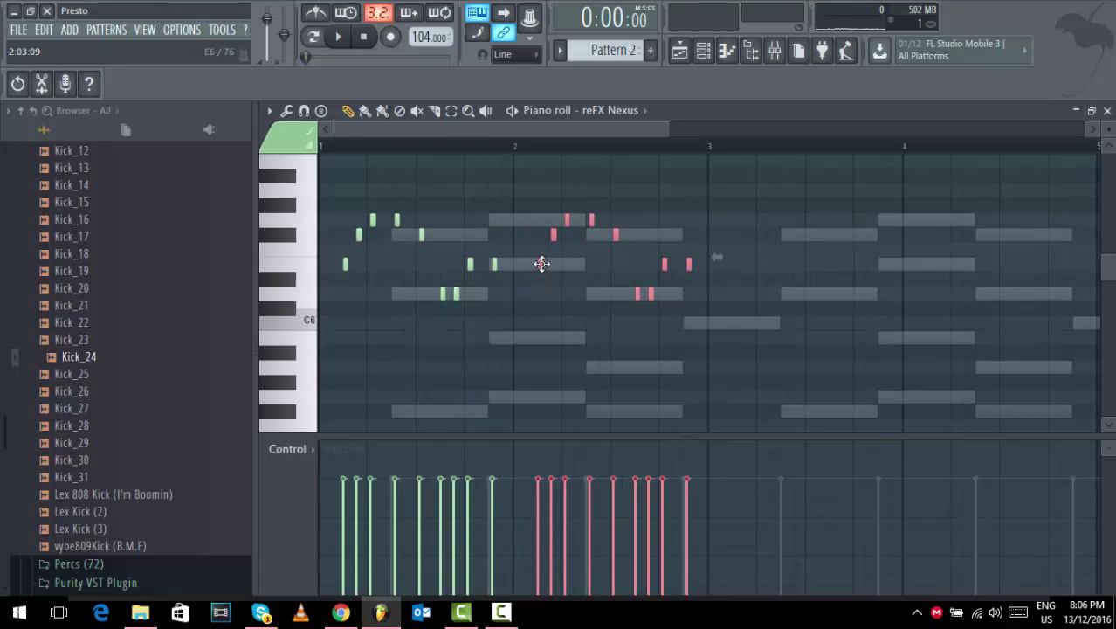
# Raise the first note of the duplicated phrase in bar 2 from E6 to B6.
pyautogui.click(579, 271)
pyautogui.moveTo(540, 268); pyautogui.dragTo(539, 161)
pyautogui.click(551, 236)
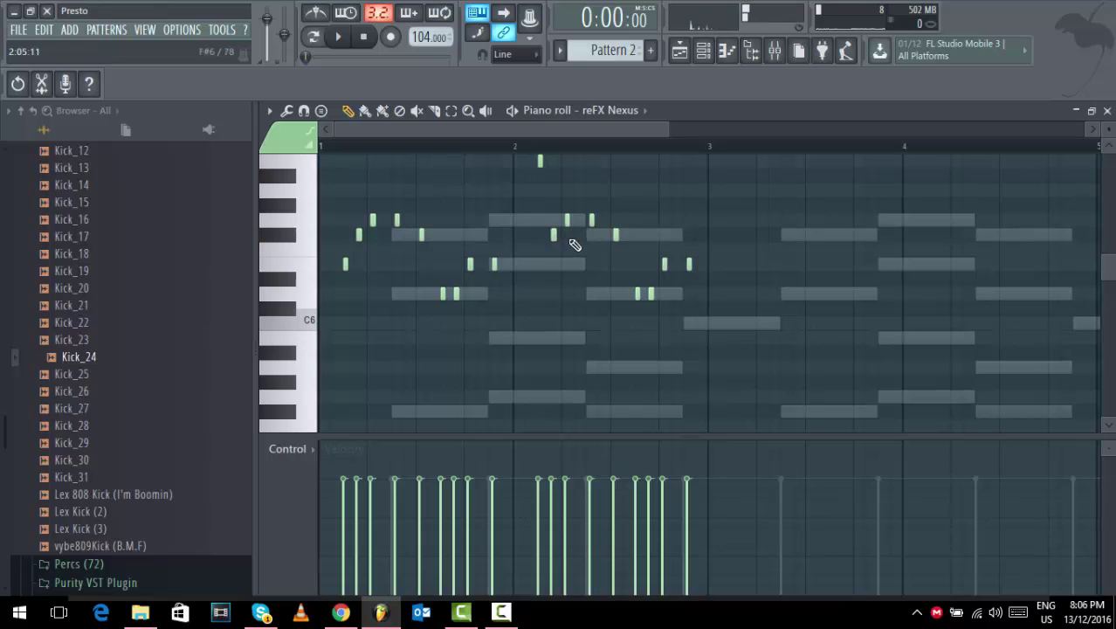
# Select the whole two-bar melody and copy it into bars 3 and 4.
pyautogui.scroll(3, 736, 318)
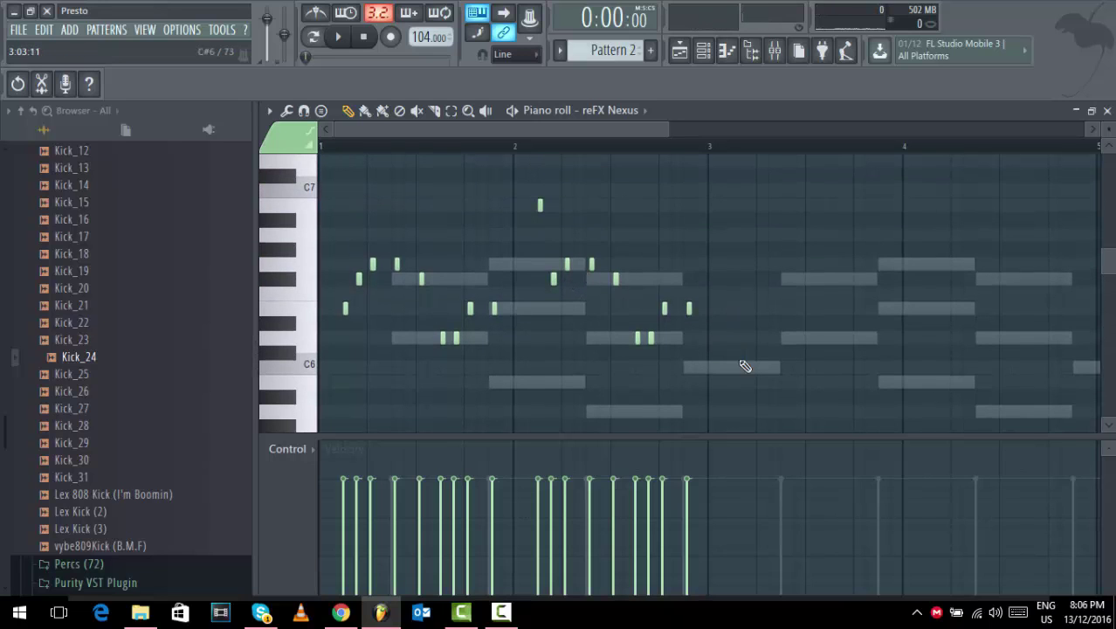
pyautogui.moveTo(735, 388); pyautogui.dragTo(342, 171)
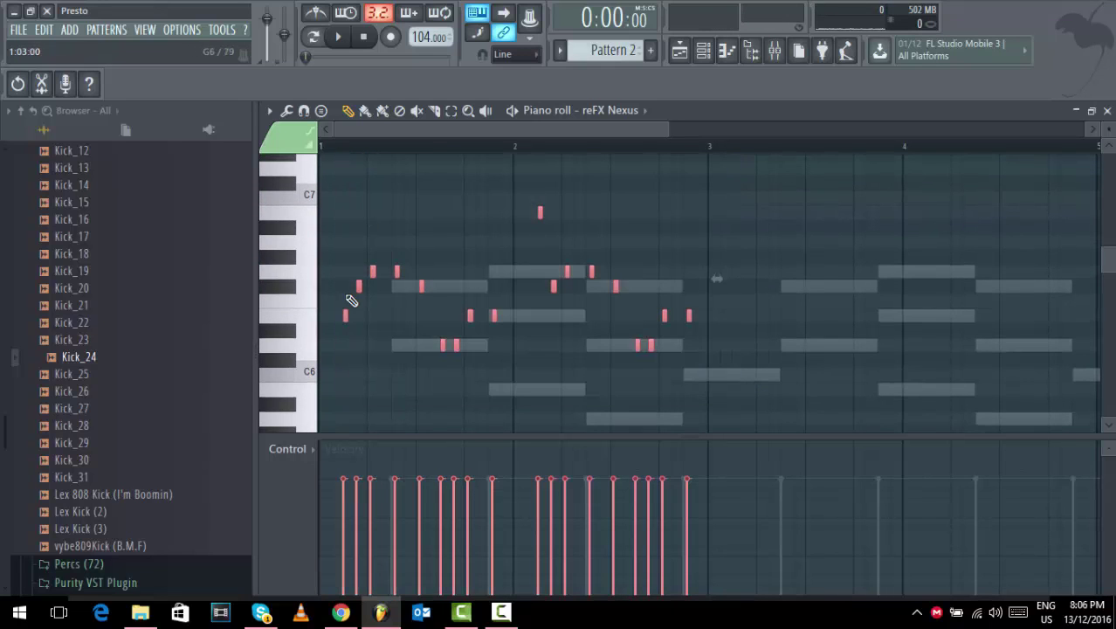
pyautogui.moveTo(347, 322); pyautogui.dragTo(735, 319)
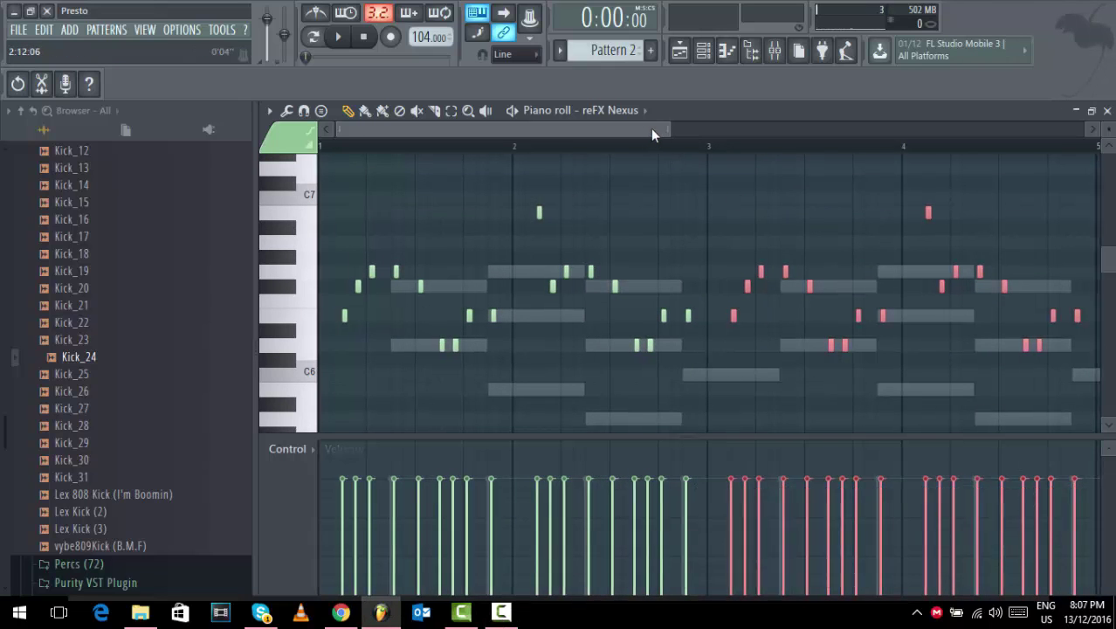
# In bar 4, raise the fourth to seventh notes of the phrase to C7, B6, G6 and F#6.
pyautogui.moveTo(657, 130); pyautogui.dragTo(715, 128)
pyautogui.click(819, 296)
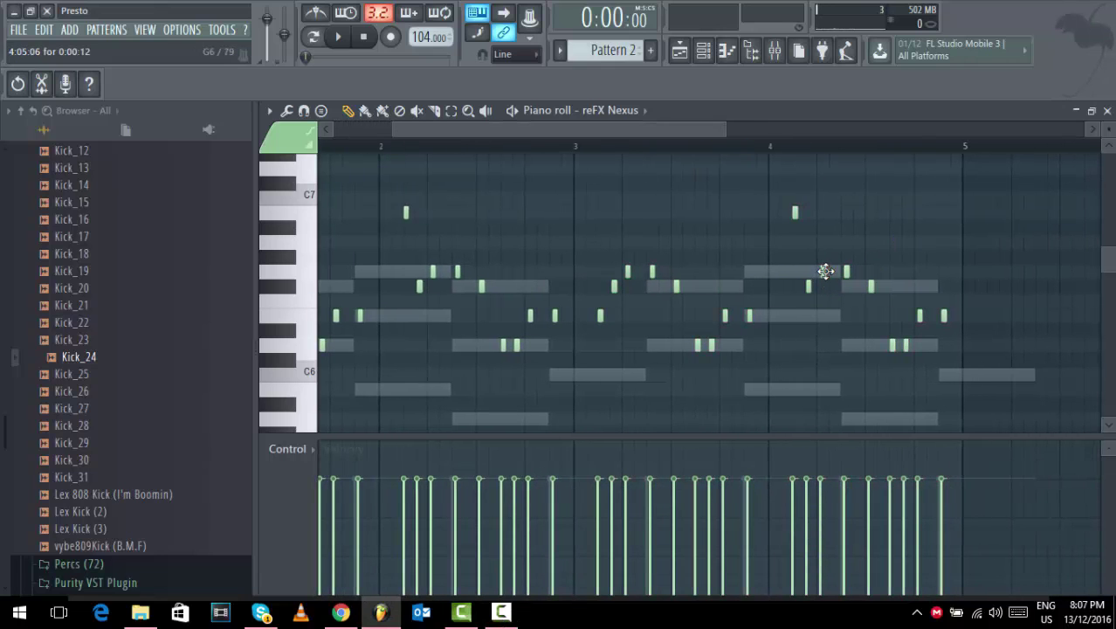
pyautogui.click(823, 271)
pyautogui.moveTo(844, 272); pyautogui.dragTo(847, 199)
pyautogui.moveTo(868, 282); pyautogui.dragTo(870, 212)
pyautogui.moveTo(891, 347); pyautogui.dragTo(892, 276)
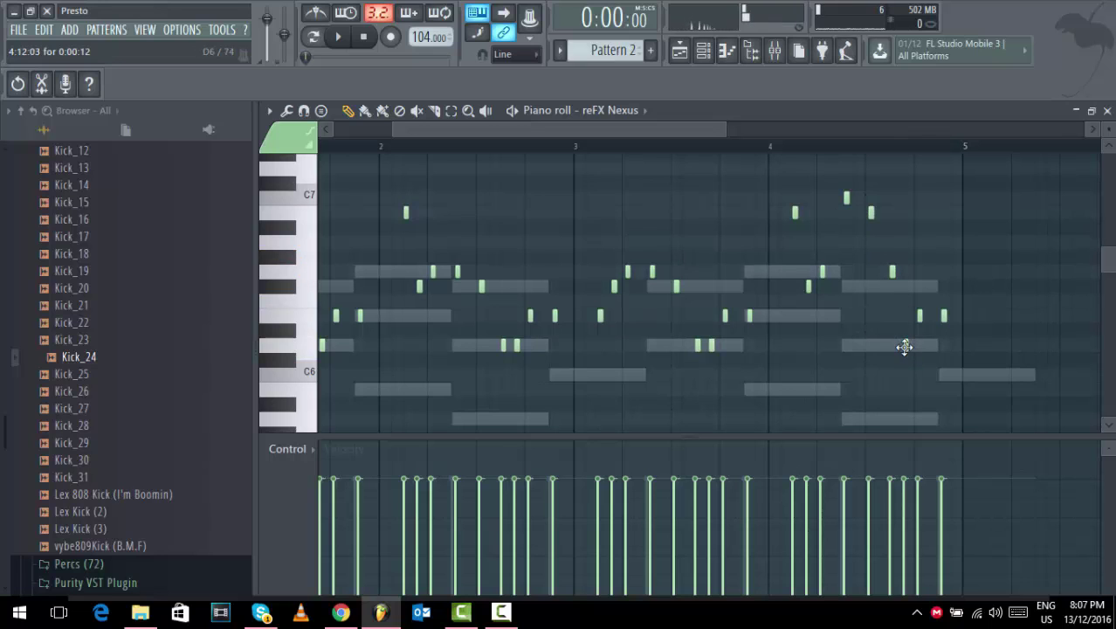
pyautogui.moveTo(904, 347); pyautogui.dragTo(907, 301)
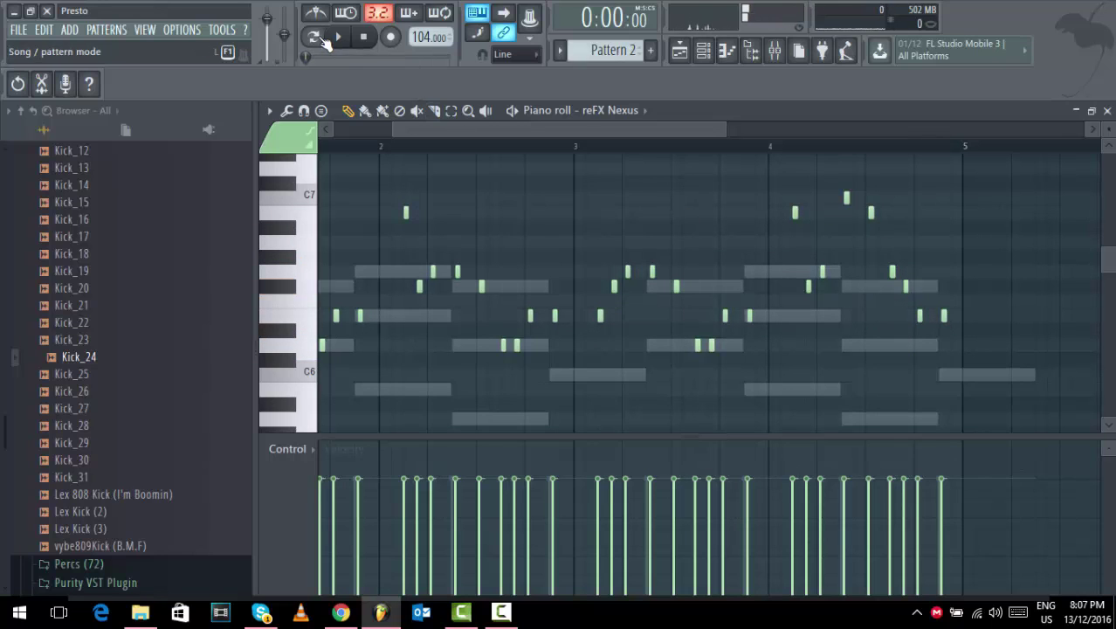
# Play Pattern 2 in pattern mode and check its clip in the playlist.
pyautogui.click(314, 36)
pyautogui.press('space')
pyautogui.click(680, 49)
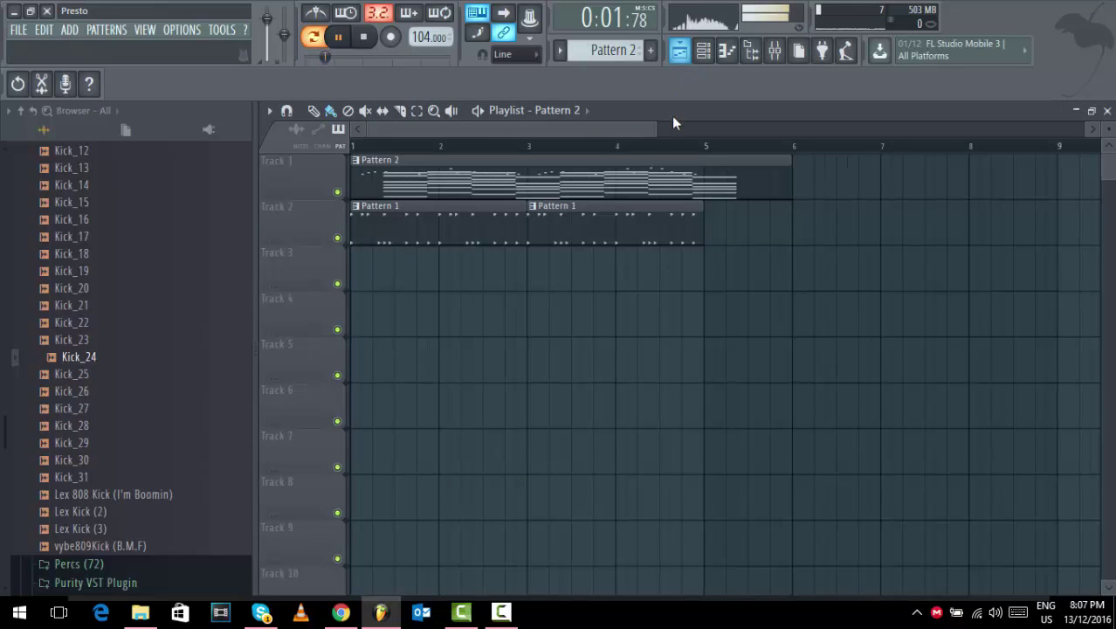
pyautogui.click(1105, 111)
pyautogui.click(1105, 111)
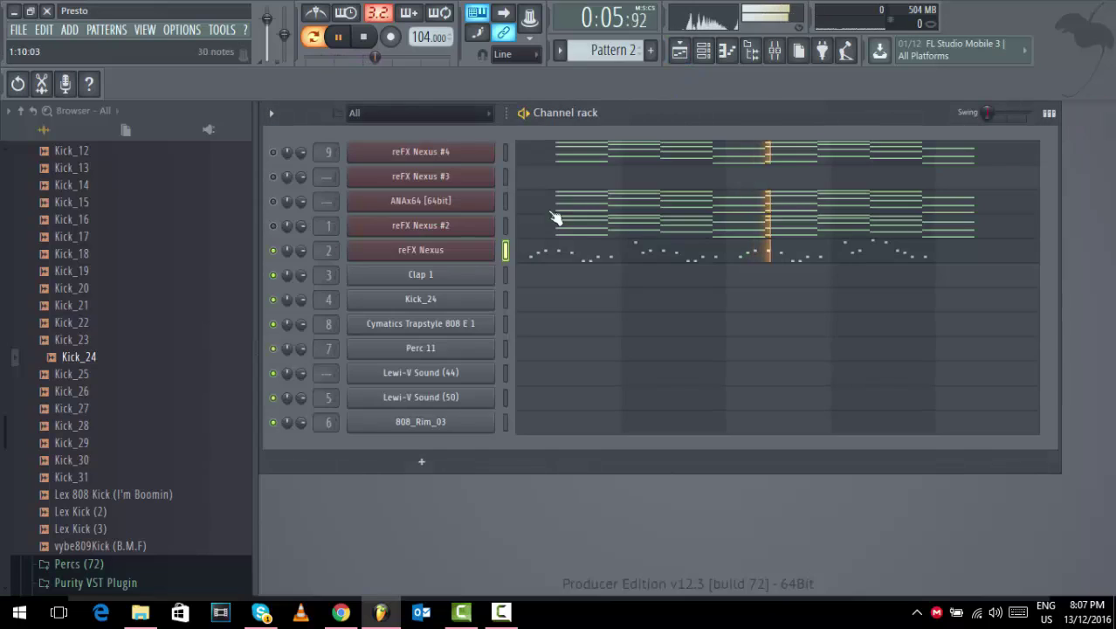
# Cut the chord notes from the ANAx64, reFX Nexus #4 and reFX Nexus #2 channels in Pattern 2.
pyautogui.rightClick(462, 197)
pyautogui.click(665, 201)
pyautogui.rightClick(488, 154)
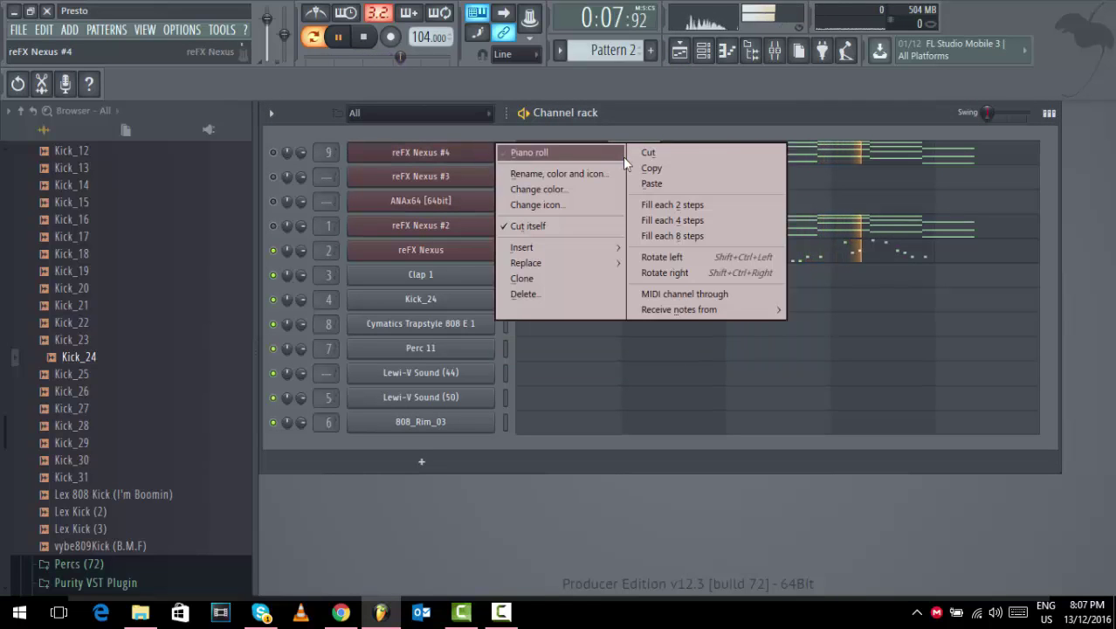
pyautogui.click(650, 154)
pyautogui.rightClick(458, 229)
pyautogui.click(628, 232)
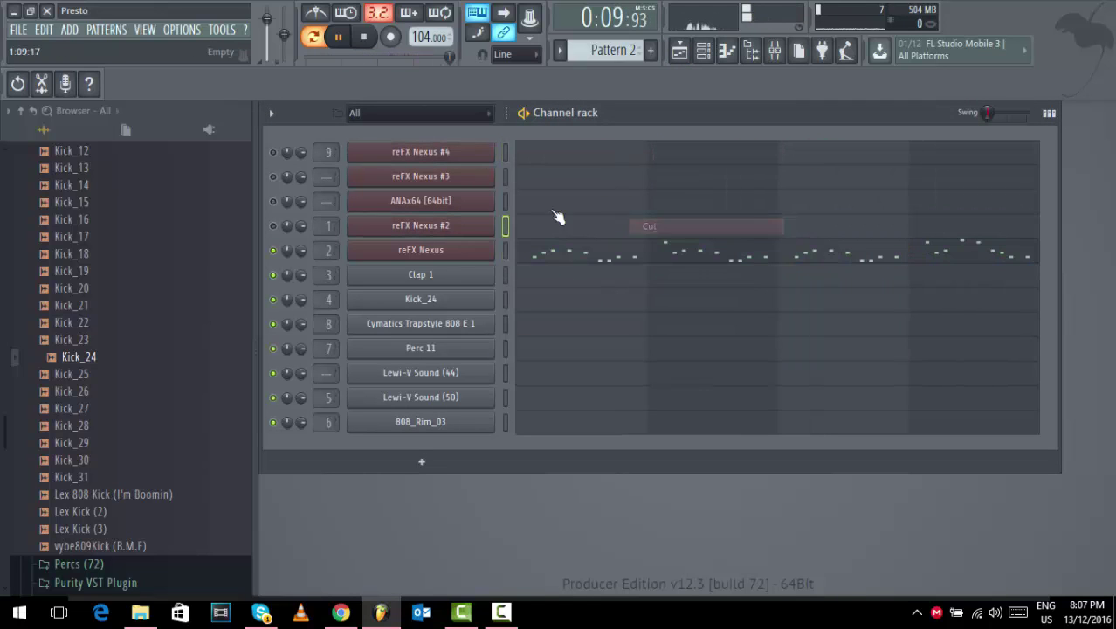
# Switch back to song mode, play the arrangement and check the pattern clips in the playlist.
pyautogui.press('space')
pyautogui.click(315, 36)
pyautogui.press('space')
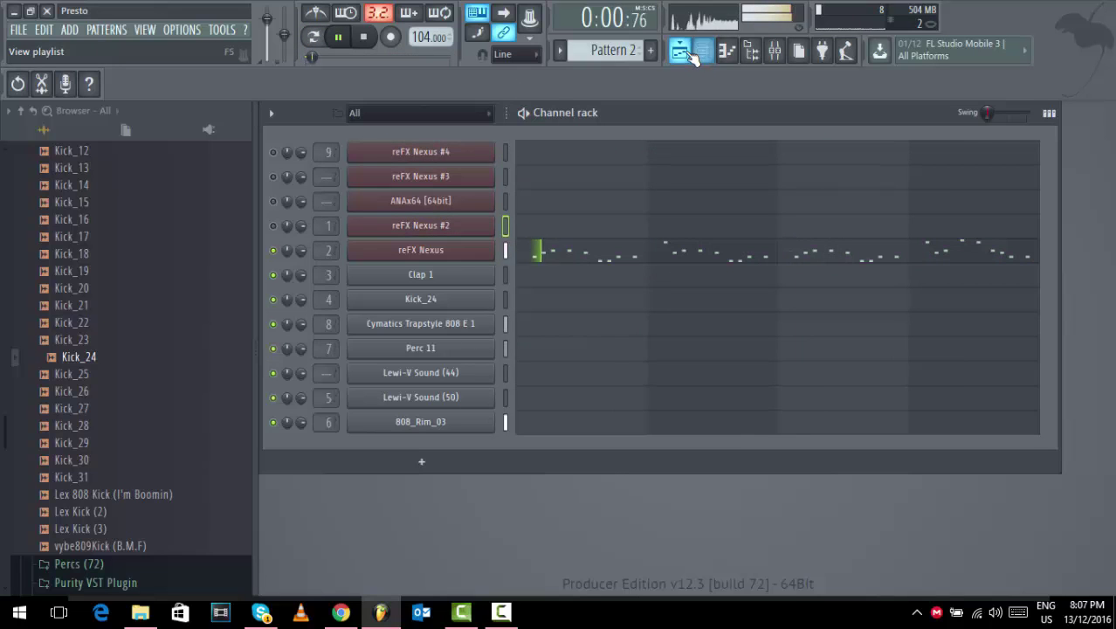
pyautogui.click(681, 50)
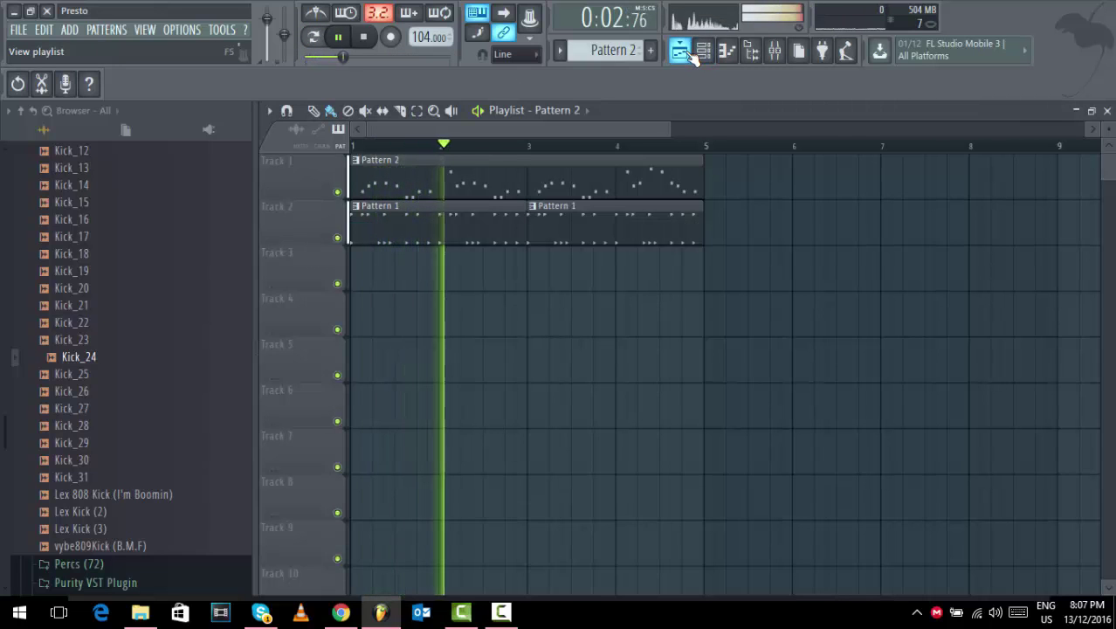
pyautogui.click(1107, 111)
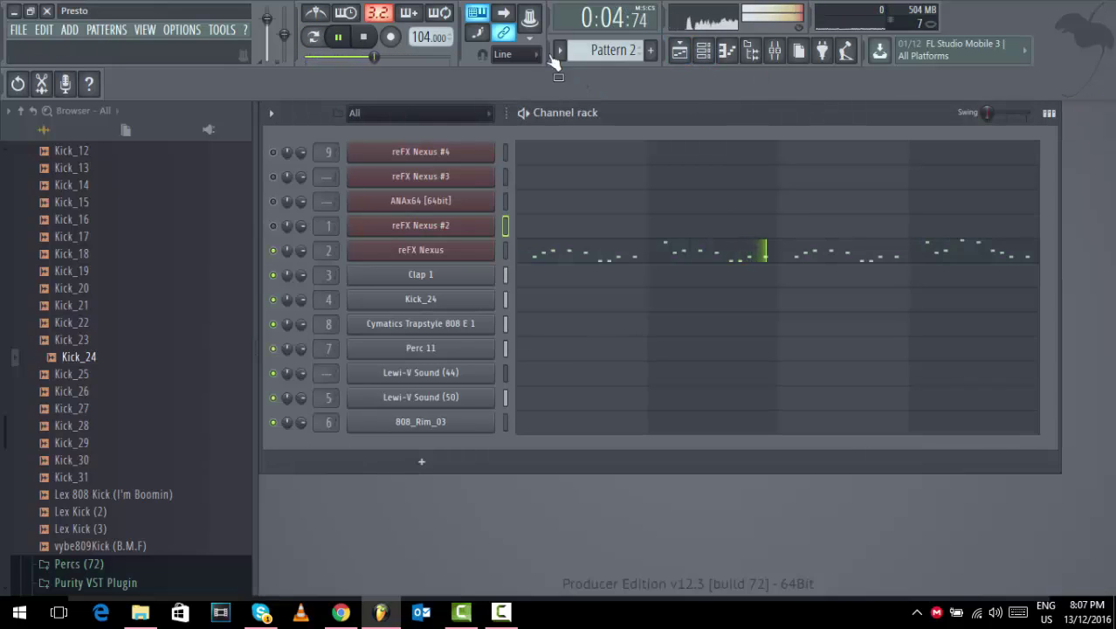
# Set snapping to none and review the reFX Nexus melody in the piano roll.
pyautogui.click(515, 54)
pyautogui.click(511, 110)
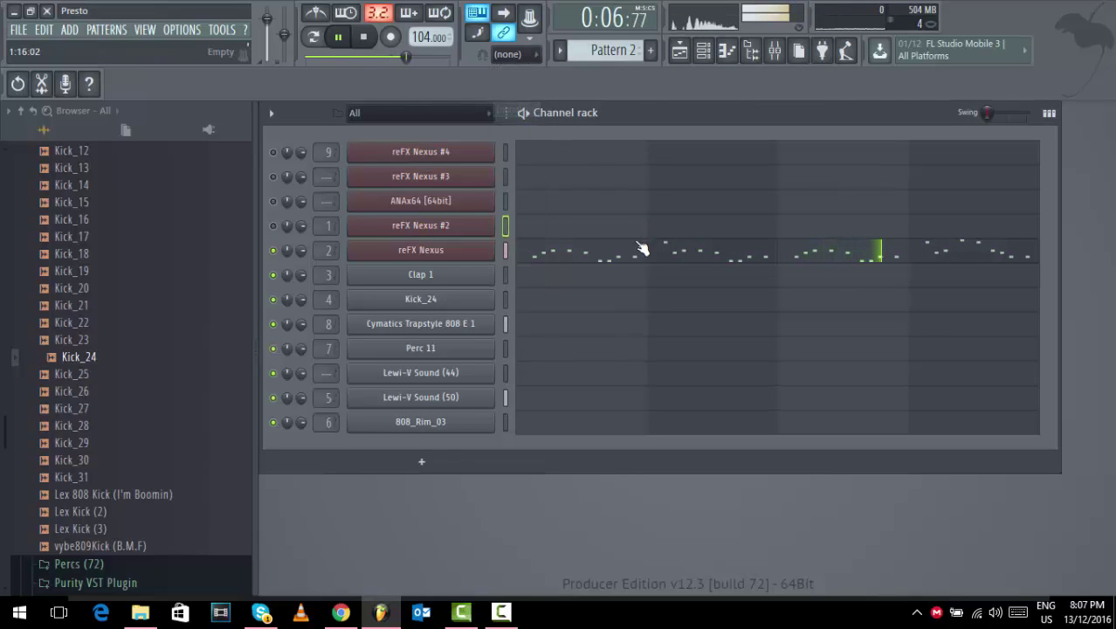
pyautogui.click(638, 249)
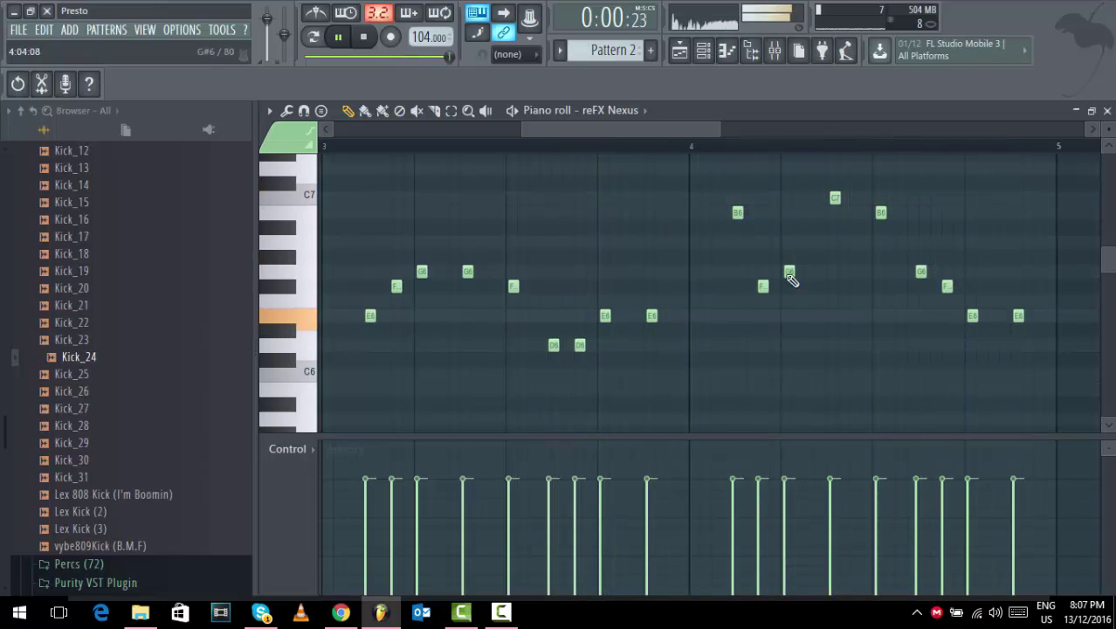
pyautogui.click(1107, 110)
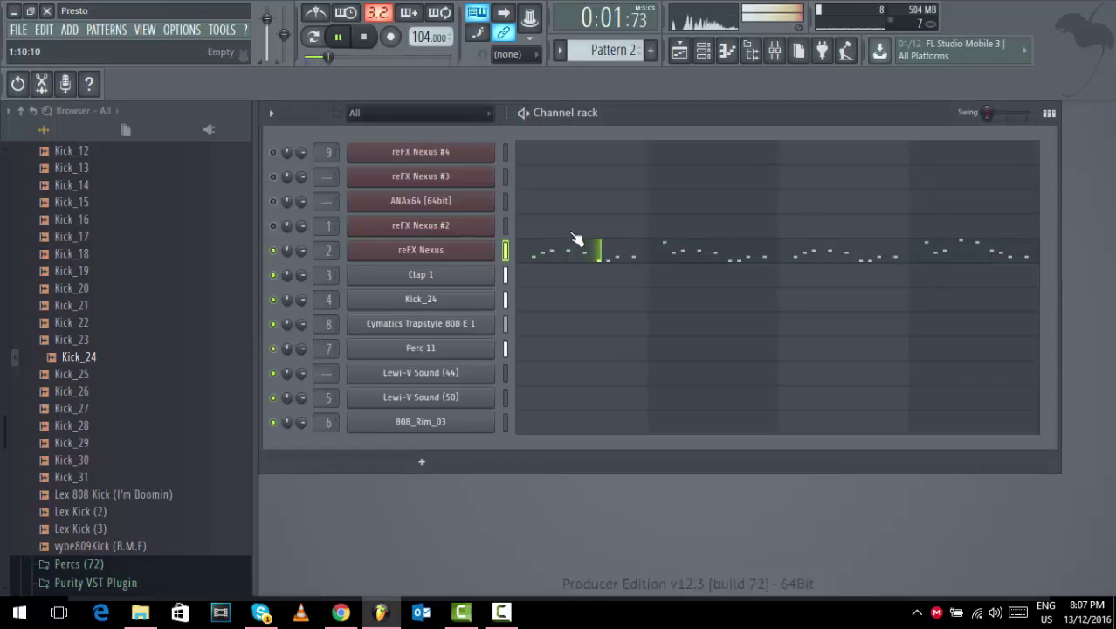
# In reFX Nexus, set the delay mix to 0, turn the delay off, and enable the master filter with cutoff 55.
pyautogui.click(441, 250)
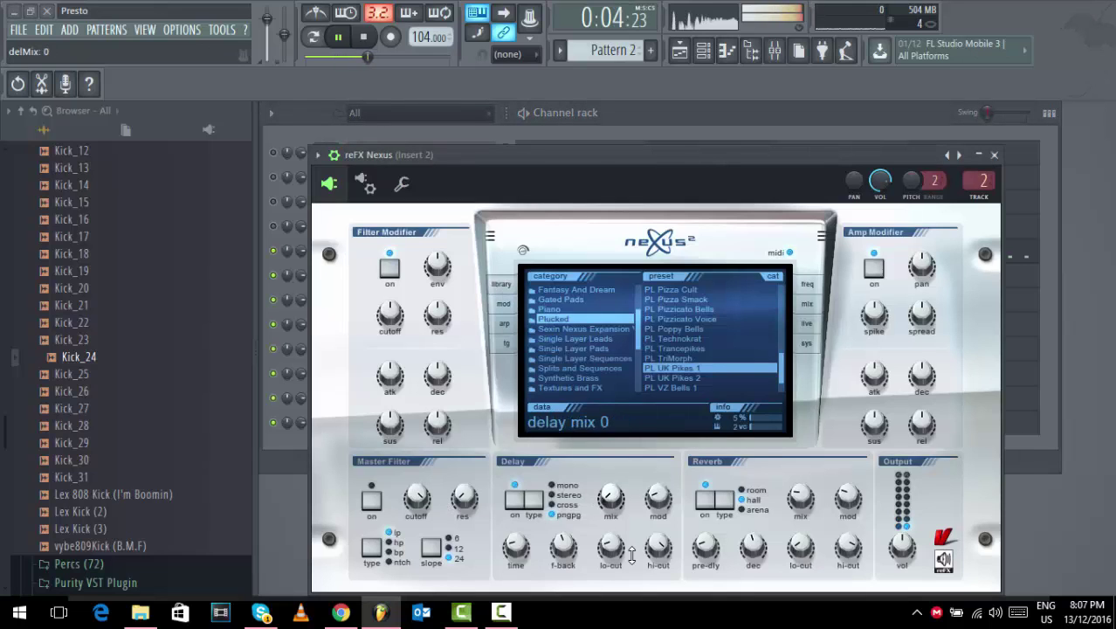
pyautogui.click(511, 503)
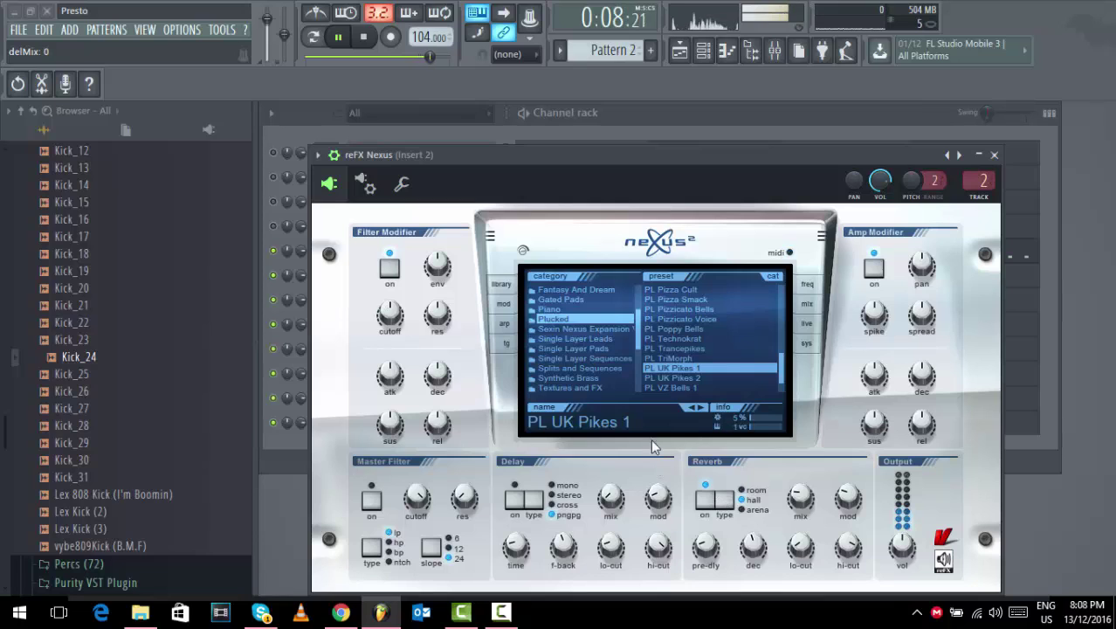
pyautogui.click(371, 499)
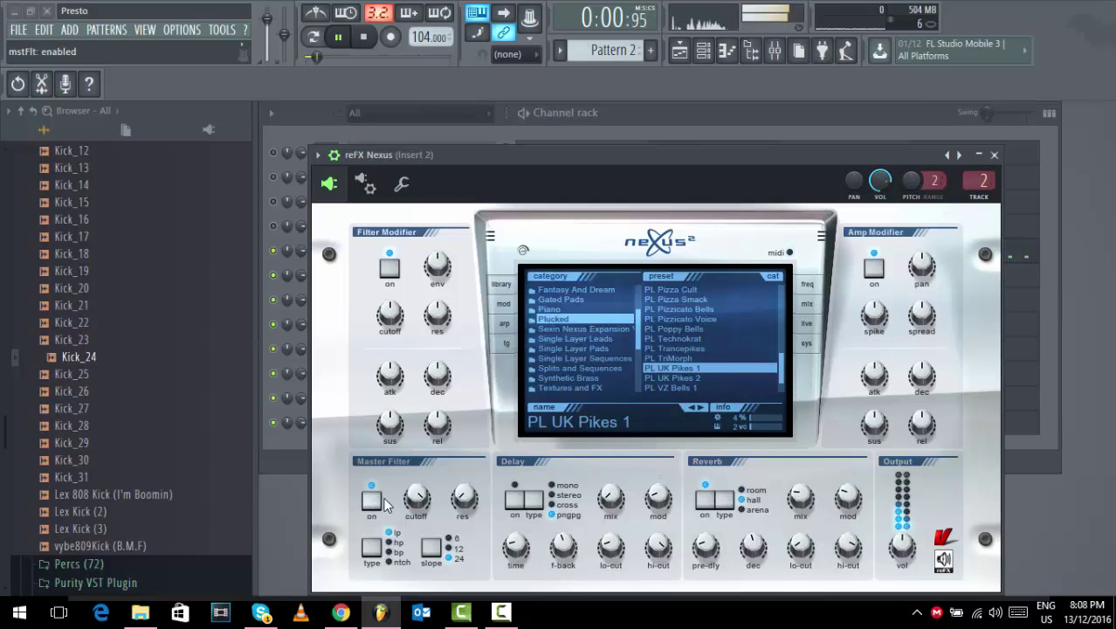
pyautogui.scroll(-1, 419, 502)
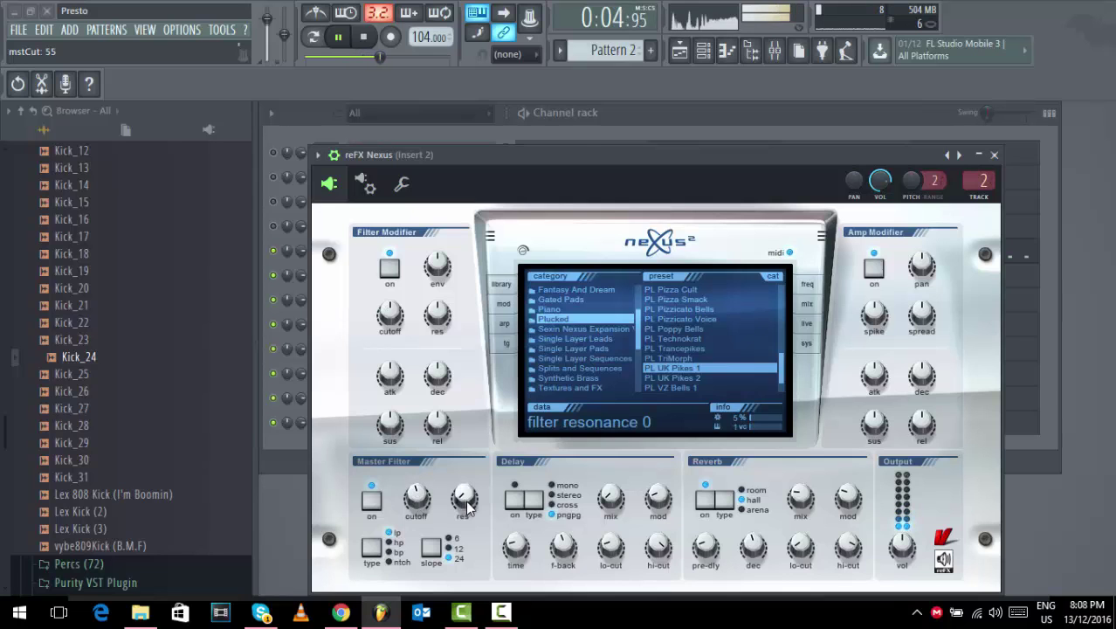
# Show the Nexus mix page, turn the reverb off, and raise the filter modifier's cutoff and envelope.
pyautogui.moveTo(564, 165); pyautogui.dragTo(557, 119)
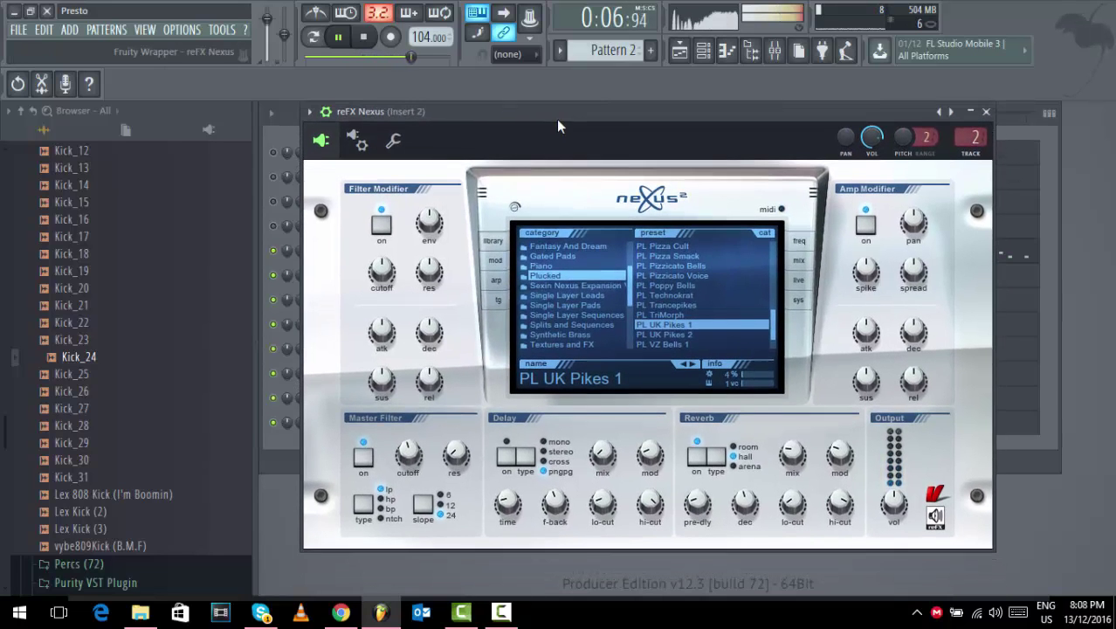
pyautogui.click(796, 262)
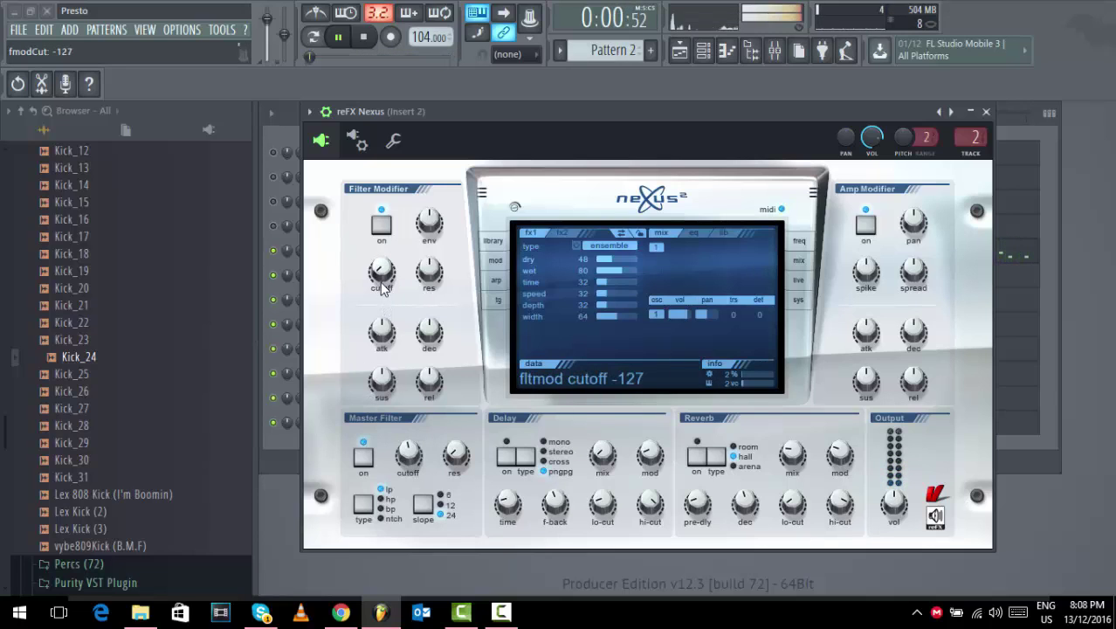
pyautogui.moveTo(393, 224); pyautogui.dragTo(417, 155)
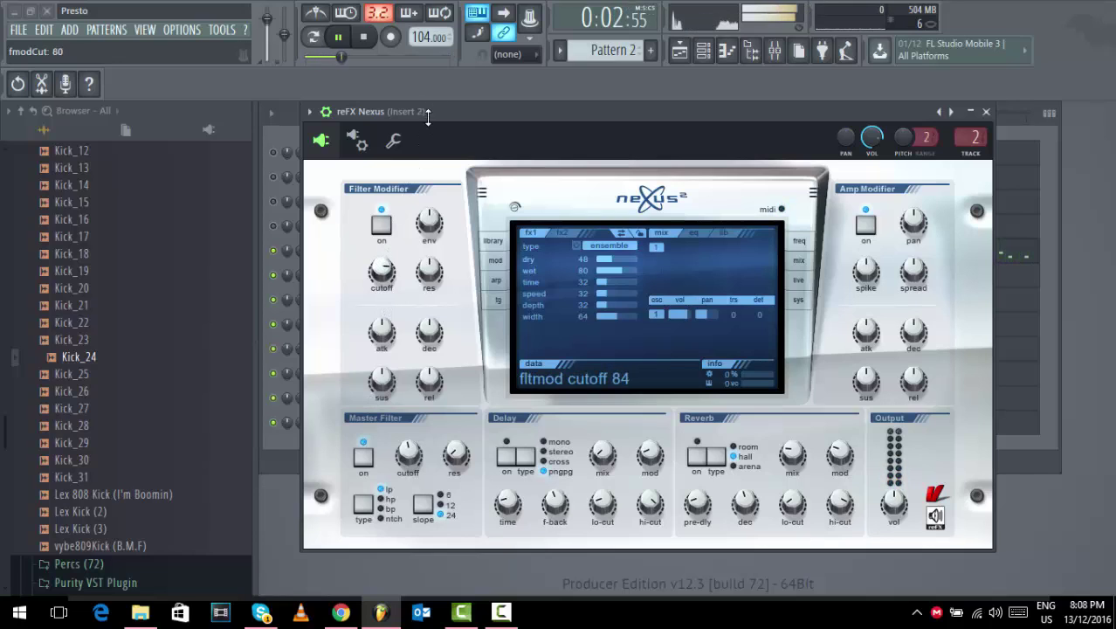
pyautogui.moveTo(428, 117); pyautogui.dragTo(441, 74)
pyautogui.moveTo(429, 223); pyautogui.dragTo(441, 165)
pyautogui.moveTo(447, 123); pyautogui.dragTo(479, 190)
pyautogui.moveTo(913, 287); pyautogui.dragTo(913, 240)
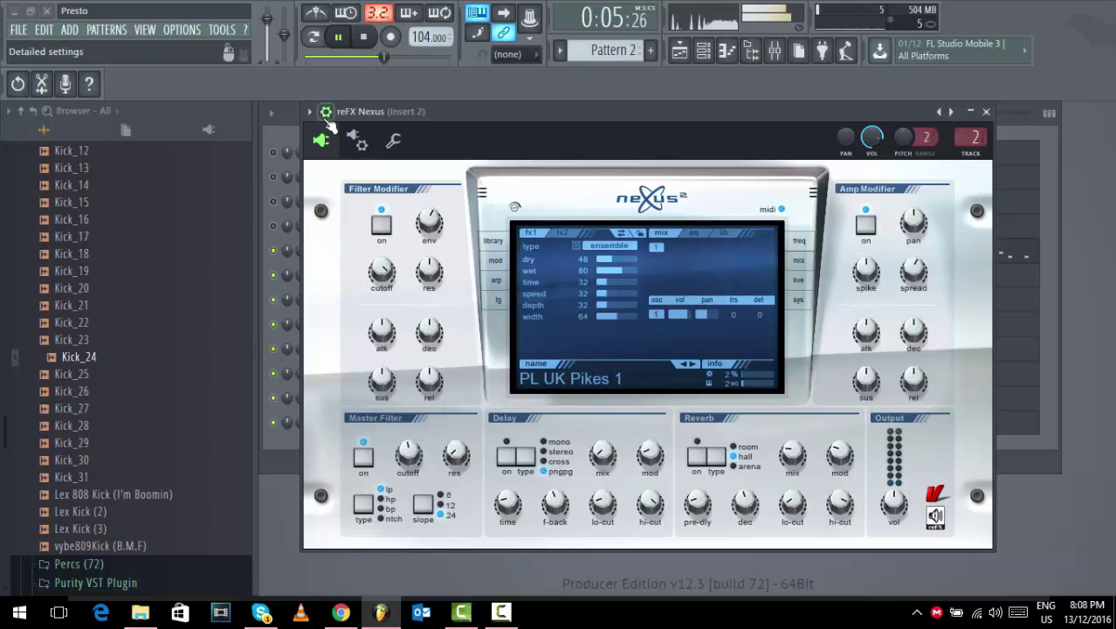
pyautogui.click(986, 111)
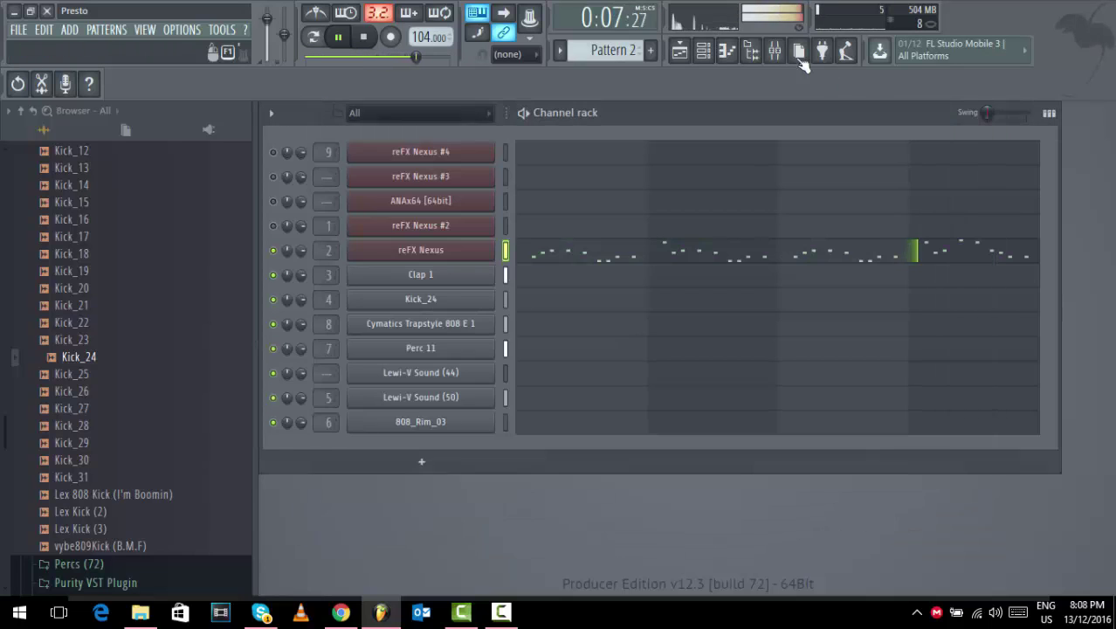
# Check the mixer and playlist, and assign the reFX Nexus channel to a free mixer track.
pyautogui.click(775, 50)
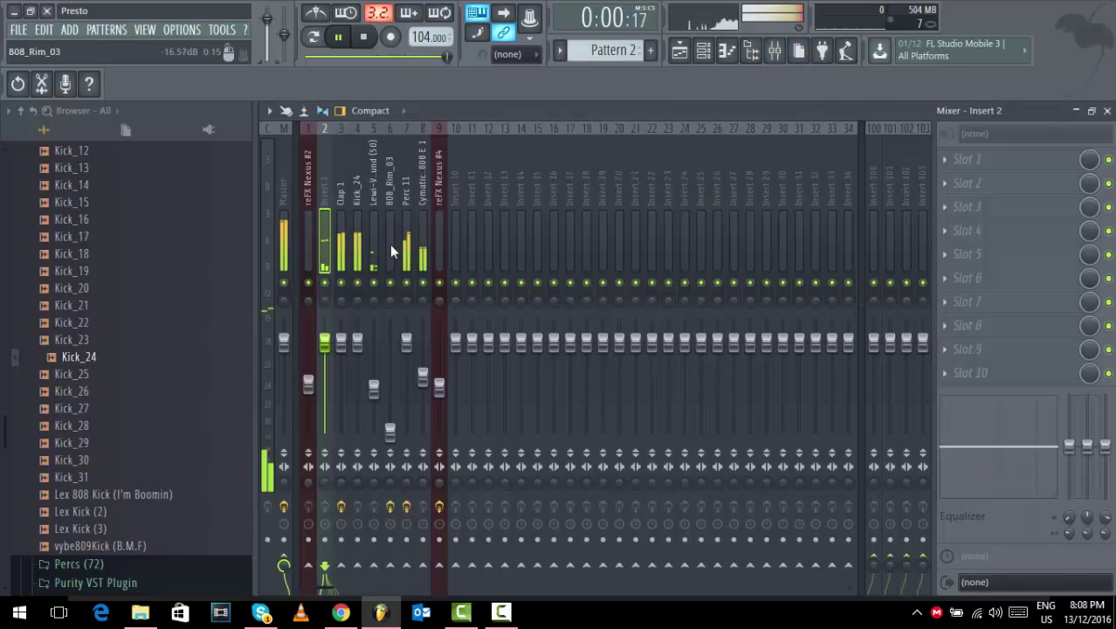
pyautogui.click(679, 50)
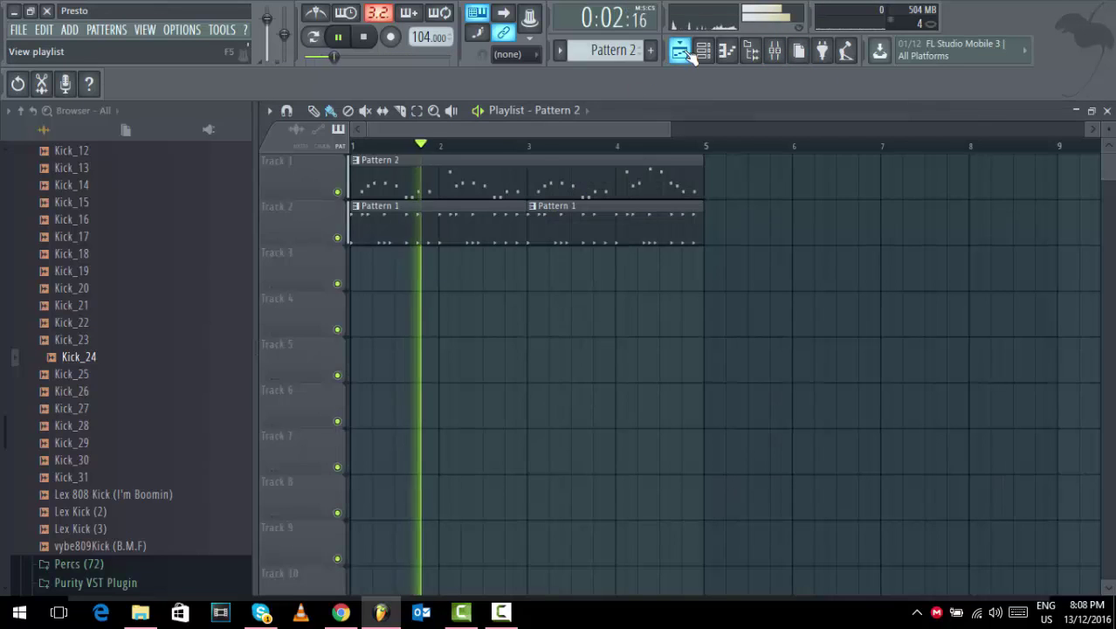
pyautogui.click(703, 50)
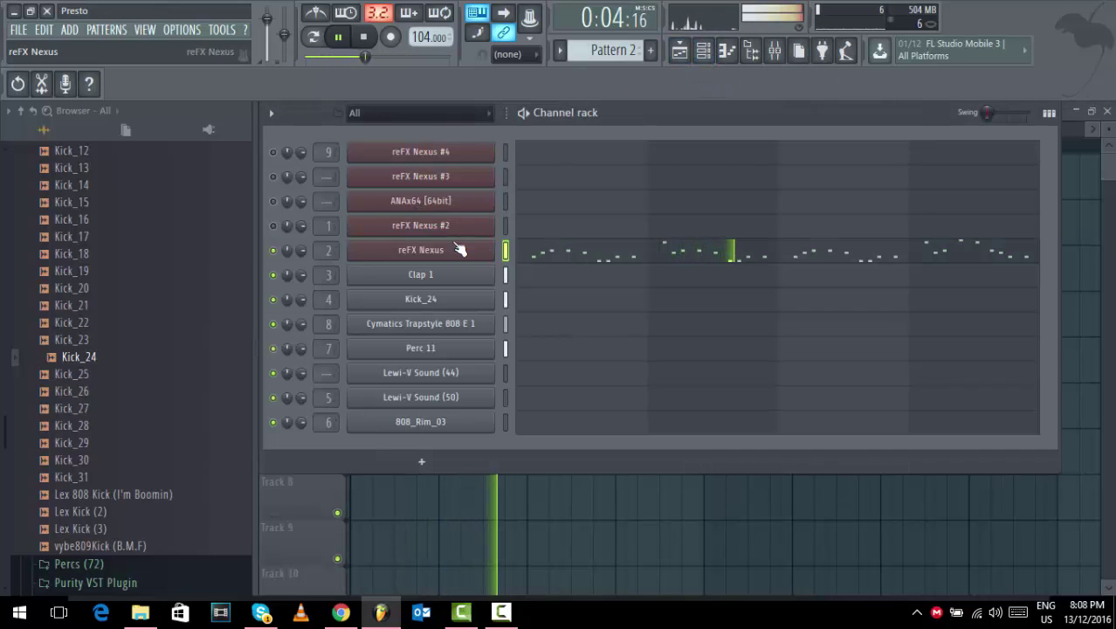
pyautogui.click(411, 247)
pyautogui.click(308, 110)
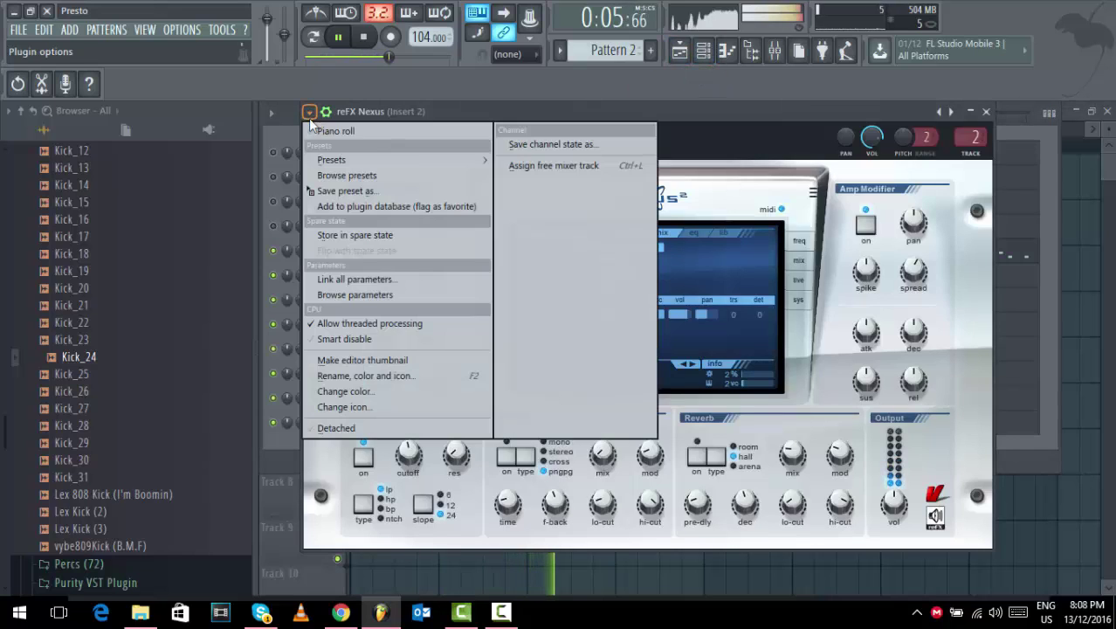
pyautogui.click(514, 165)
# Load Fruity Reeverb 2 in slot 5 of the reFX Nexus mixer track and set its wet level to 40%.
pyautogui.click(998, 256)
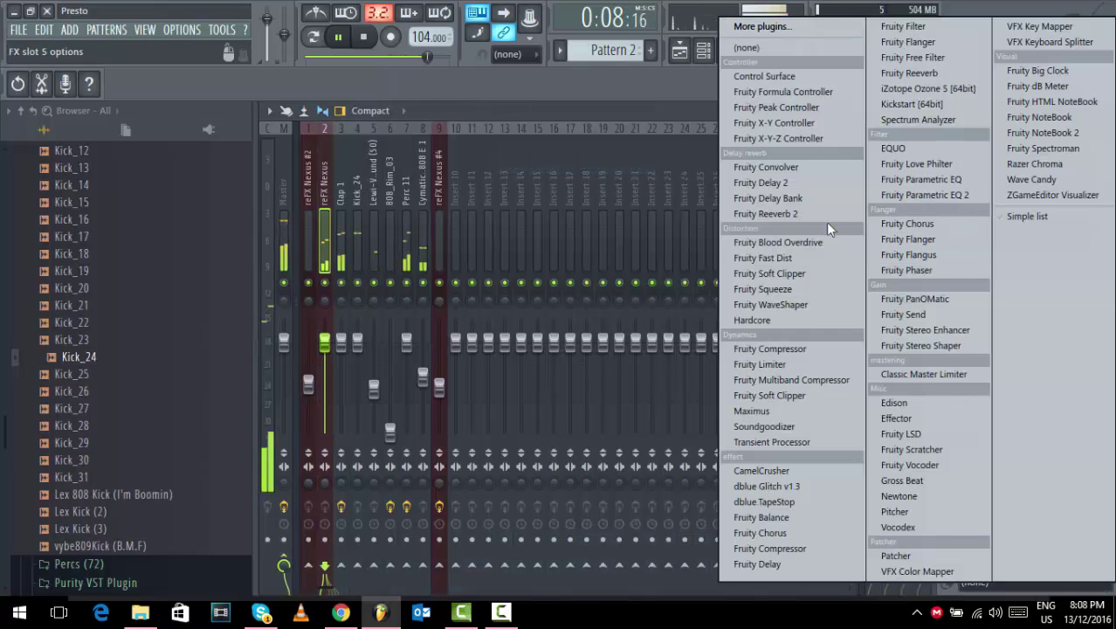
pyautogui.click(770, 217)
pyautogui.moveTo(524, 232); pyautogui.dragTo(646, 231)
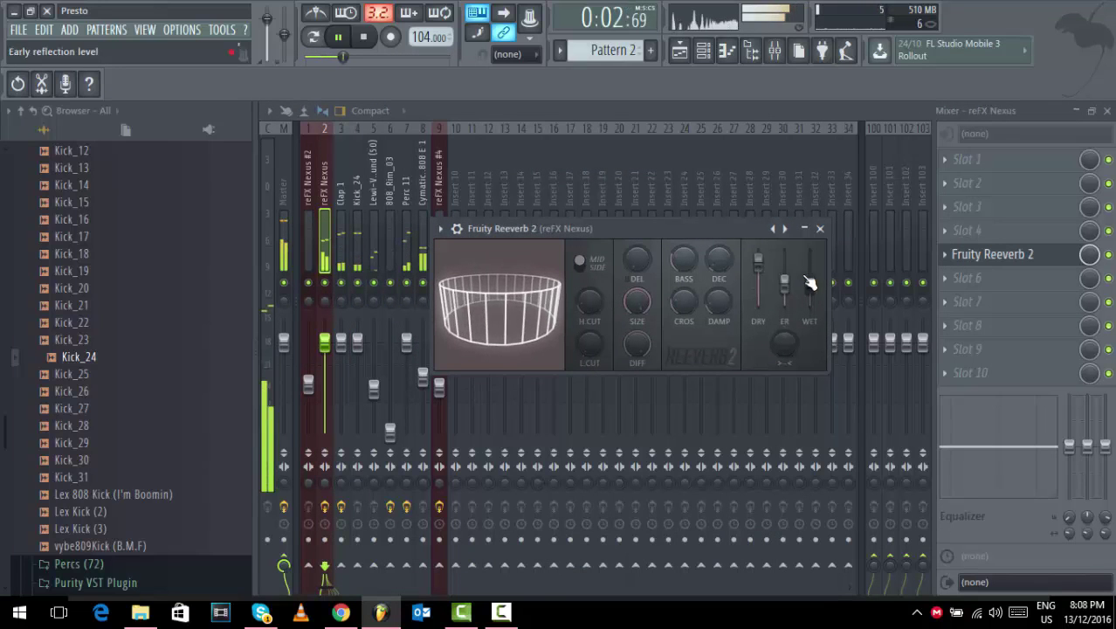
pyautogui.moveTo(811, 285); pyautogui.dragTo(811, 294)
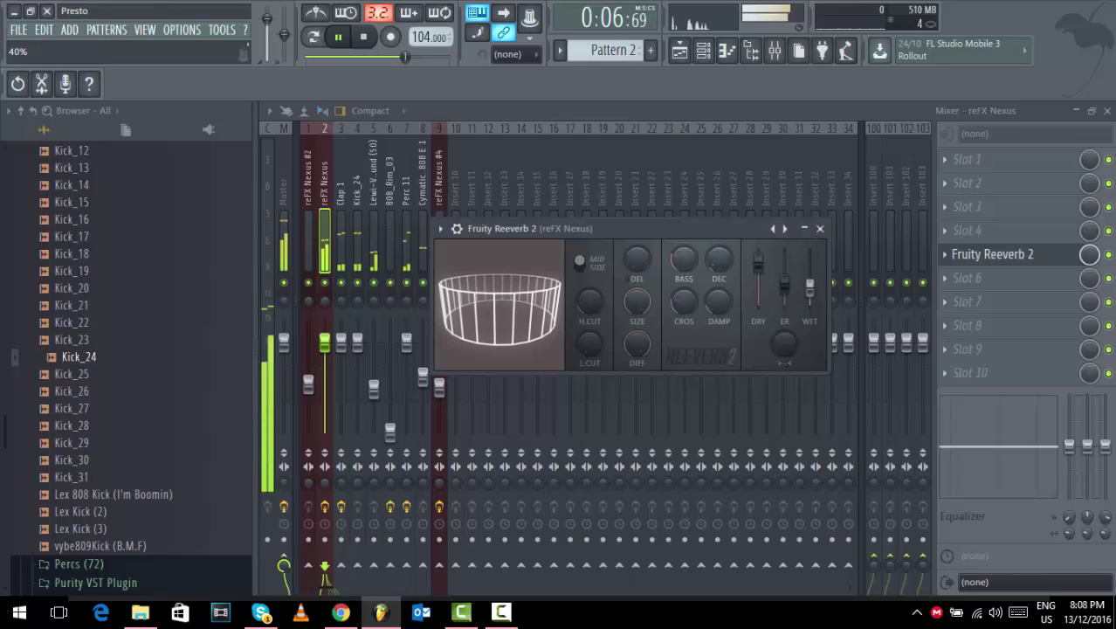
pyautogui.click(819, 228)
# Add Fruity Delay Bank to slot 3 of the reFX Nexus mixer track and return to the channel rack with playback stopped.
pyautogui.click(973, 209)
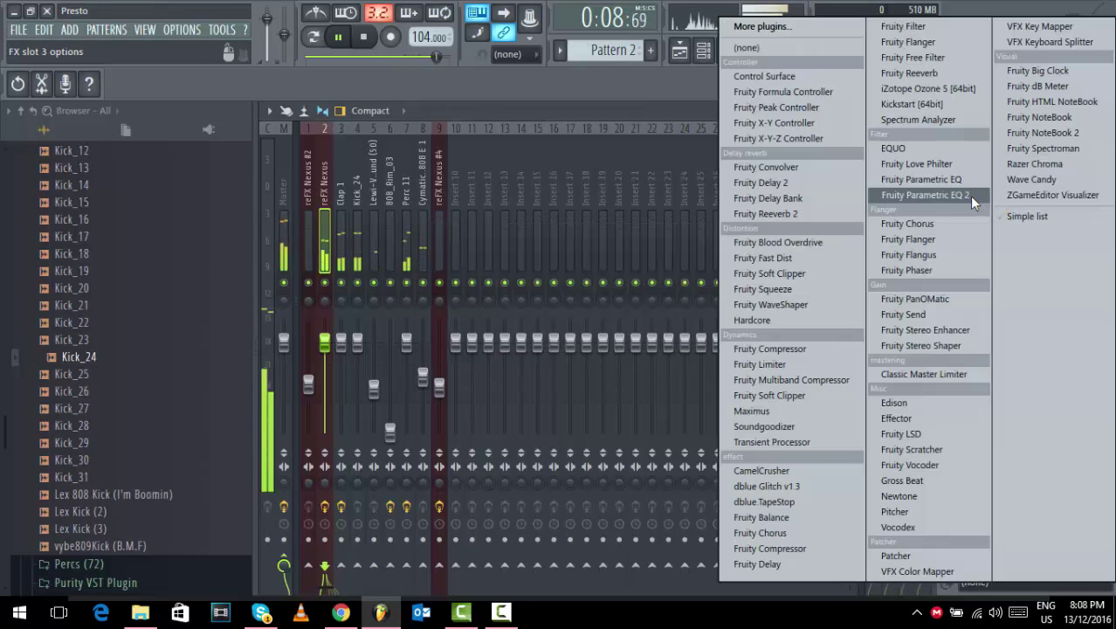
pyautogui.click(800, 199)
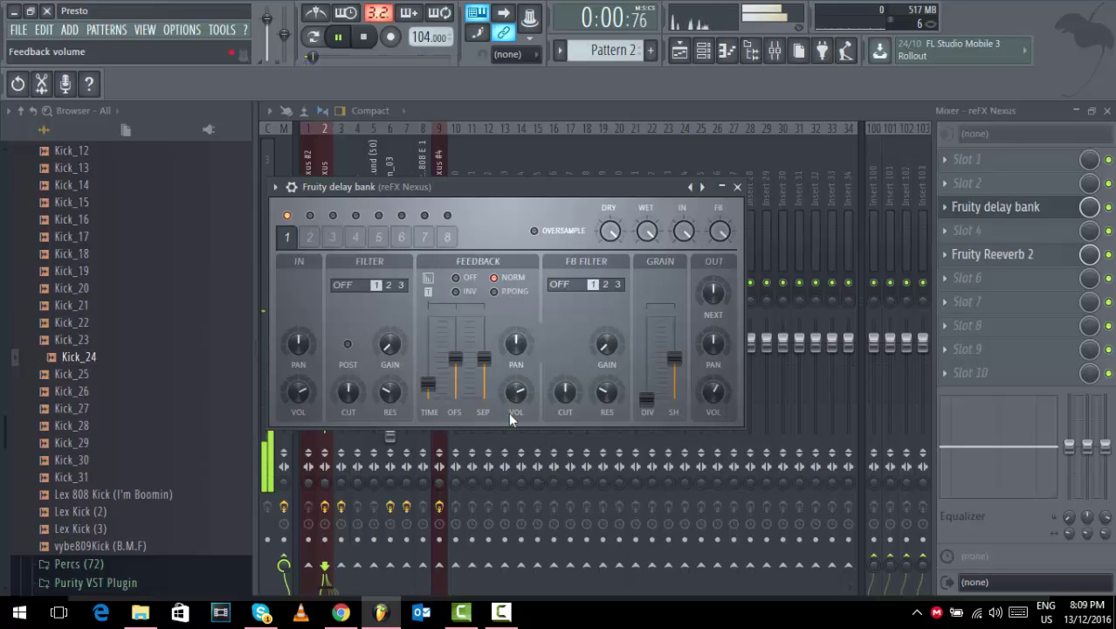
pyautogui.click(737, 187)
pyautogui.click(1105, 110)
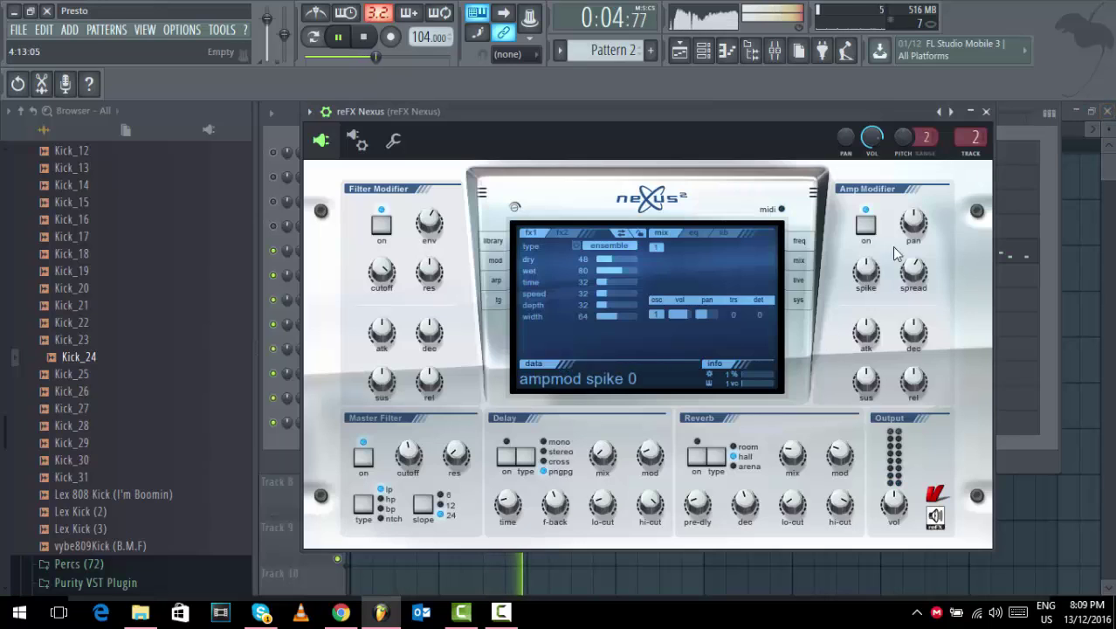
pyautogui.click(986, 112)
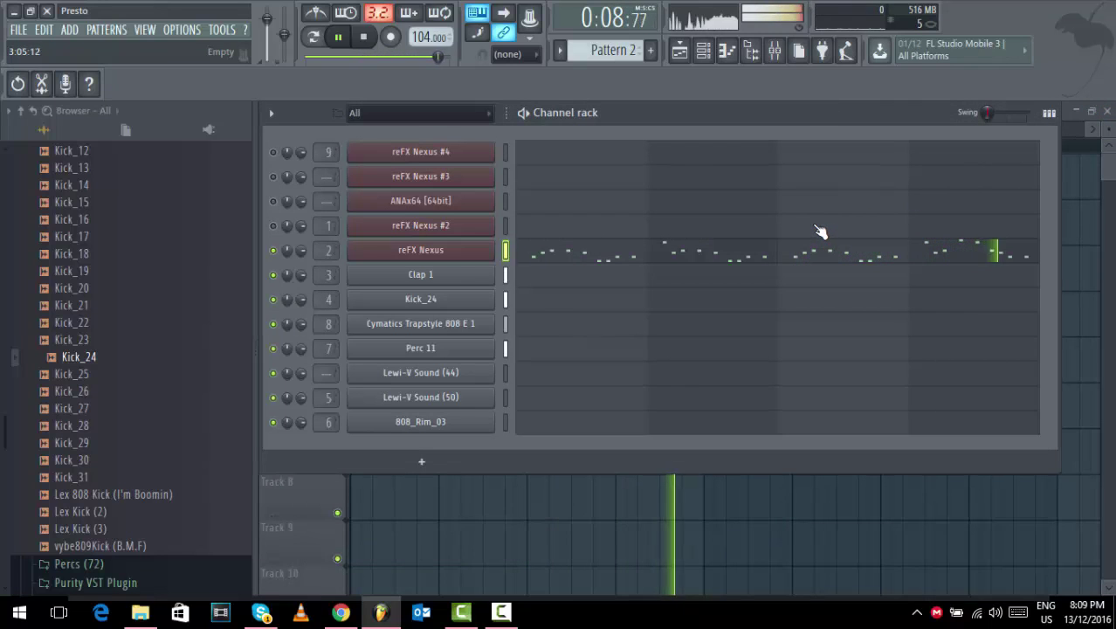
pyautogui.press('space')
pyautogui.click(503, 614)
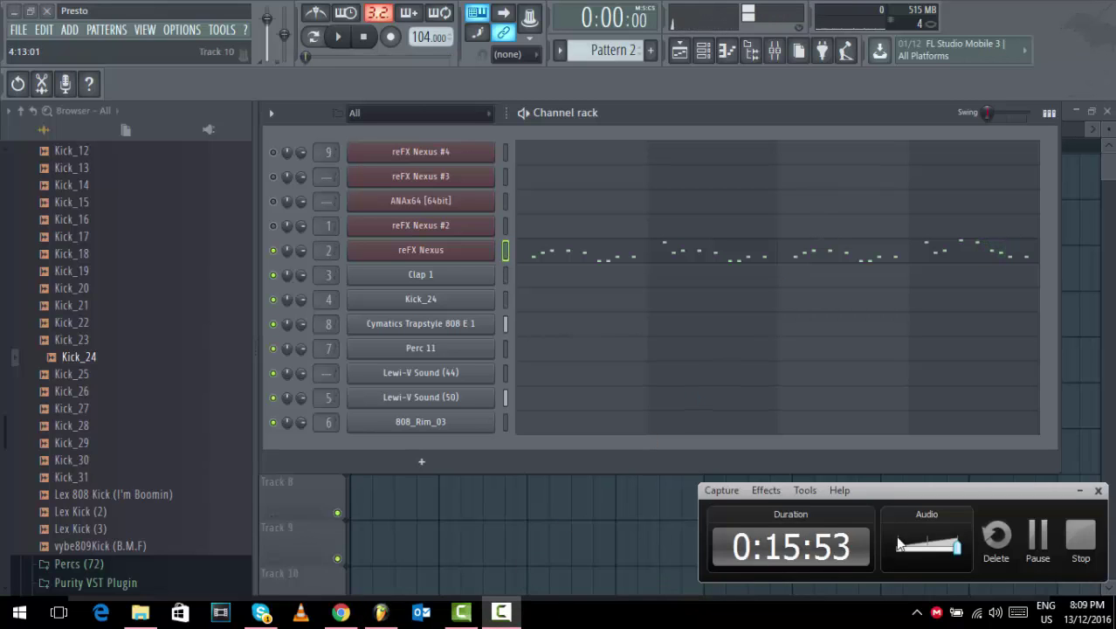
pyautogui.click(1036, 536)
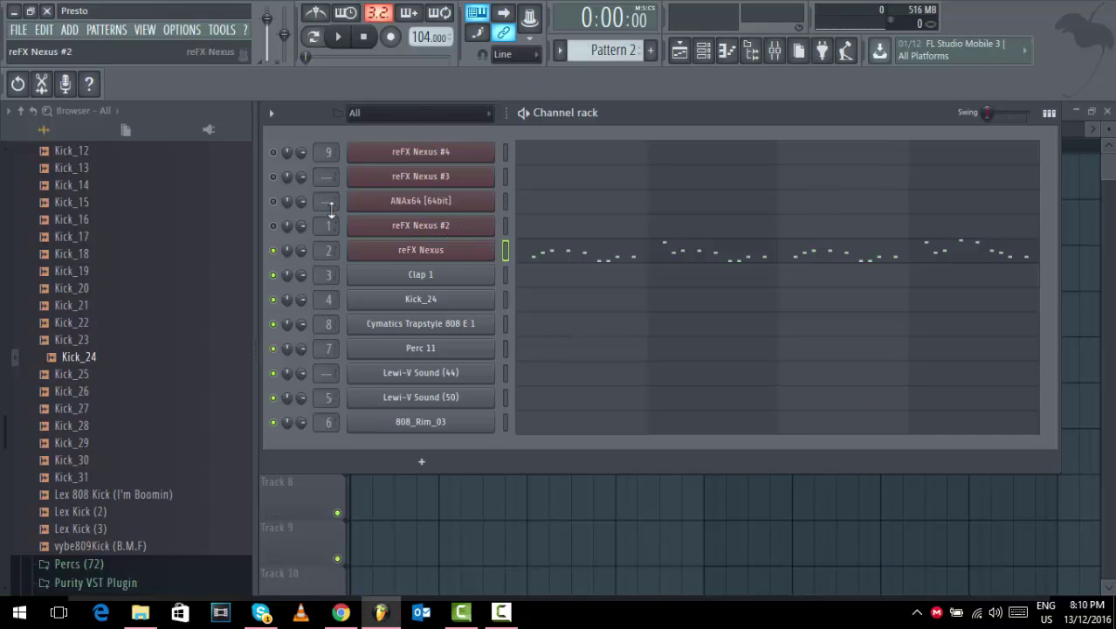
# Open the ANAx64 piano roll and place an eight-step D4 note starting on step 7 of bar 1.
pyautogui.click(557, 210)
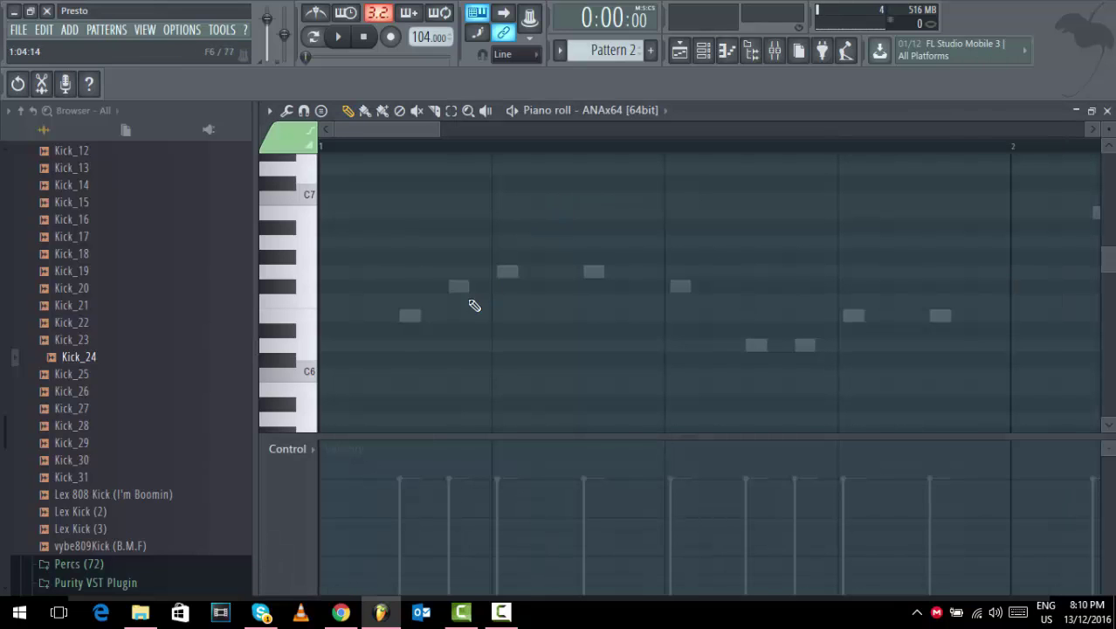
pyautogui.click(416, 315)
pyautogui.moveTo(417, 312); pyautogui.dragTo(429, 199)
pyautogui.moveTo(427, 199); pyautogui.dragTo(513, 210)
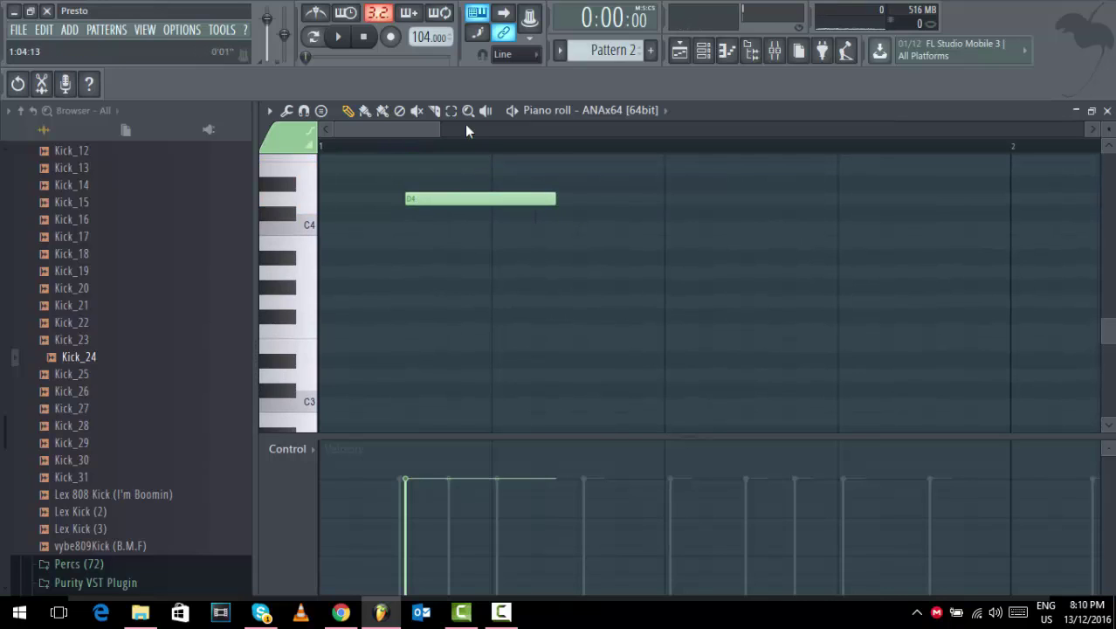
pyautogui.moveTo(495, 189); pyautogui.dragTo(482, 226)
pyautogui.rightClick(515, 194)
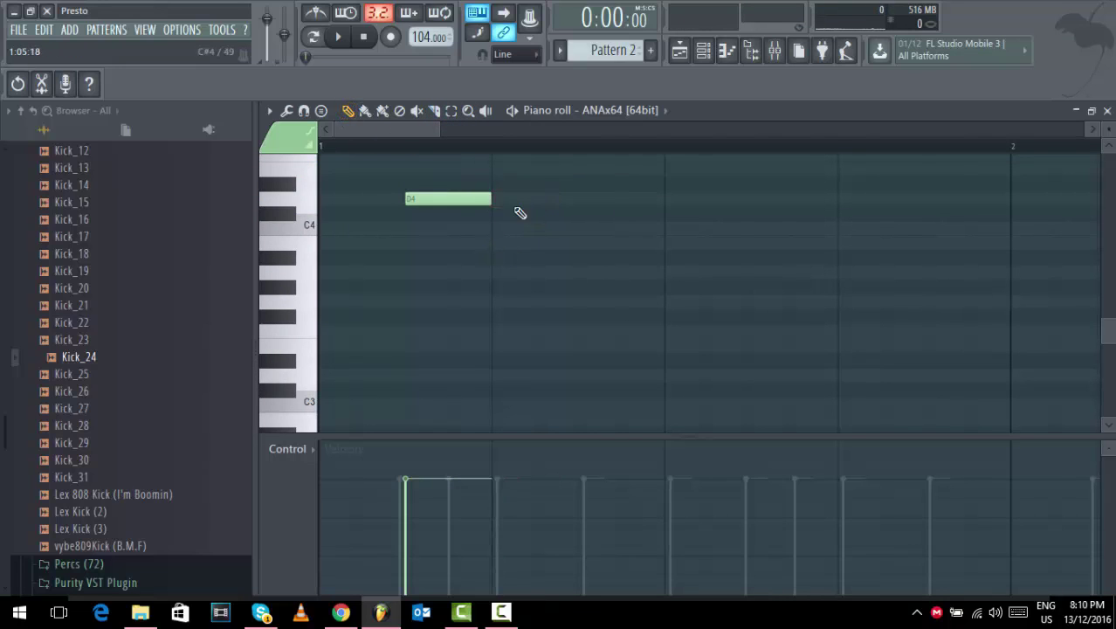
pyautogui.moveTo(491, 201); pyautogui.dragTo(924, 202)
# Add an eight-step E4 note directly after the D4 note while the pattern plays.
pyautogui.press('space')
pyautogui.scroll(2, 947, 215)
pyautogui.click(932, 215)
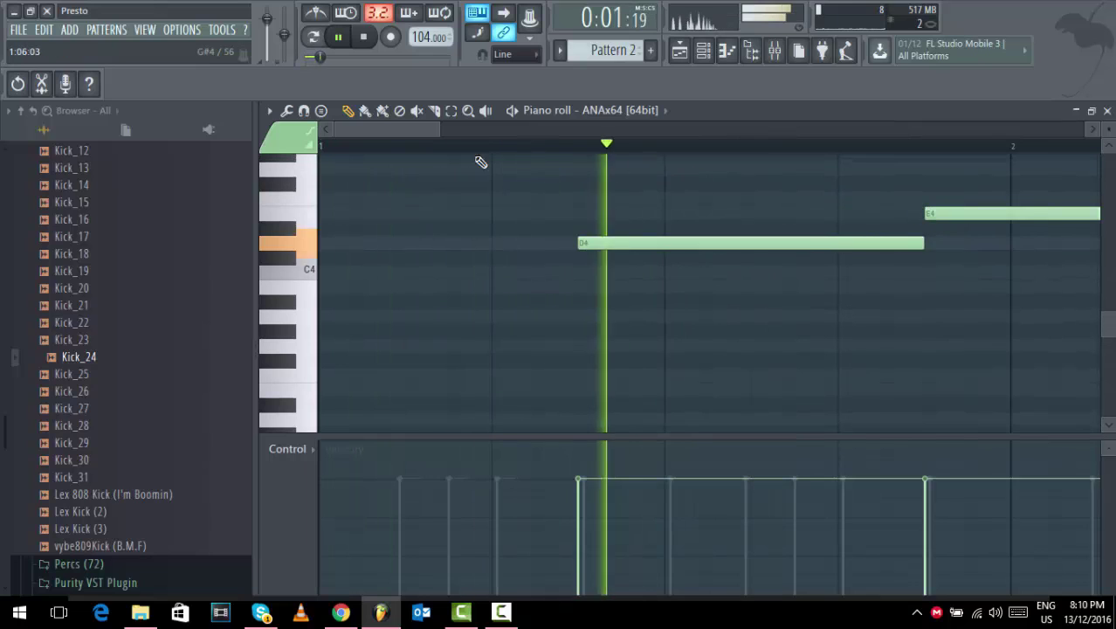
# Continue the ANAx64 line with an eight-step D4 note followed by an eight-step A3 note, and play the pattern.
pyautogui.moveTo(442, 130); pyautogui.dragTo(847, 129)
pyautogui.press('space')
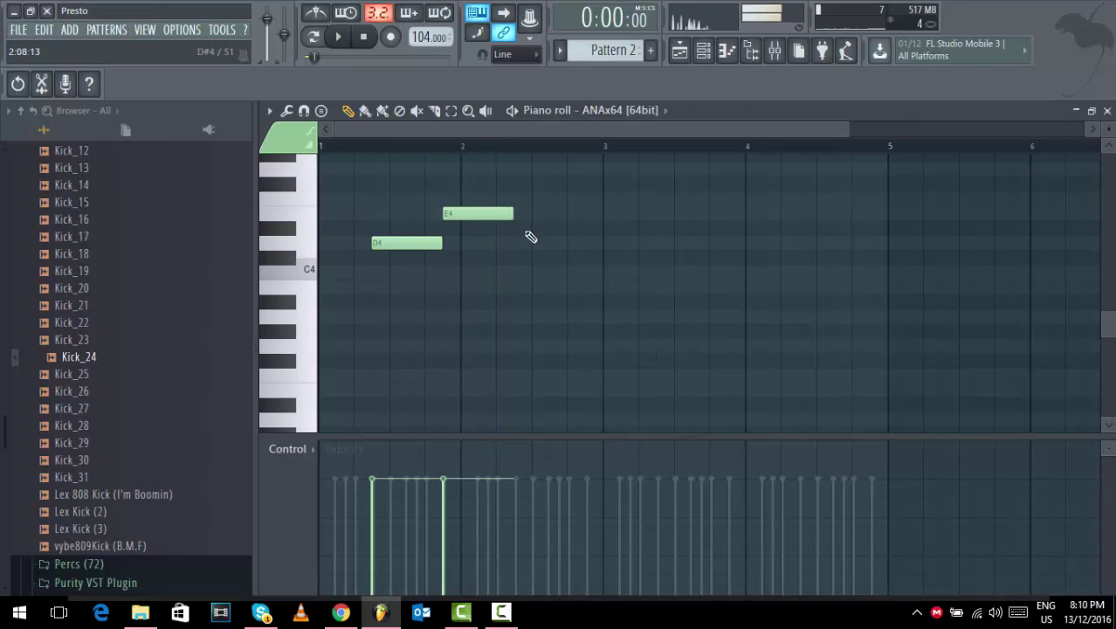
pyautogui.click(531, 241)
pyautogui.moveTo(593, 291); pyautogui.dragTo(589, 317)
pyautogui.press('space')
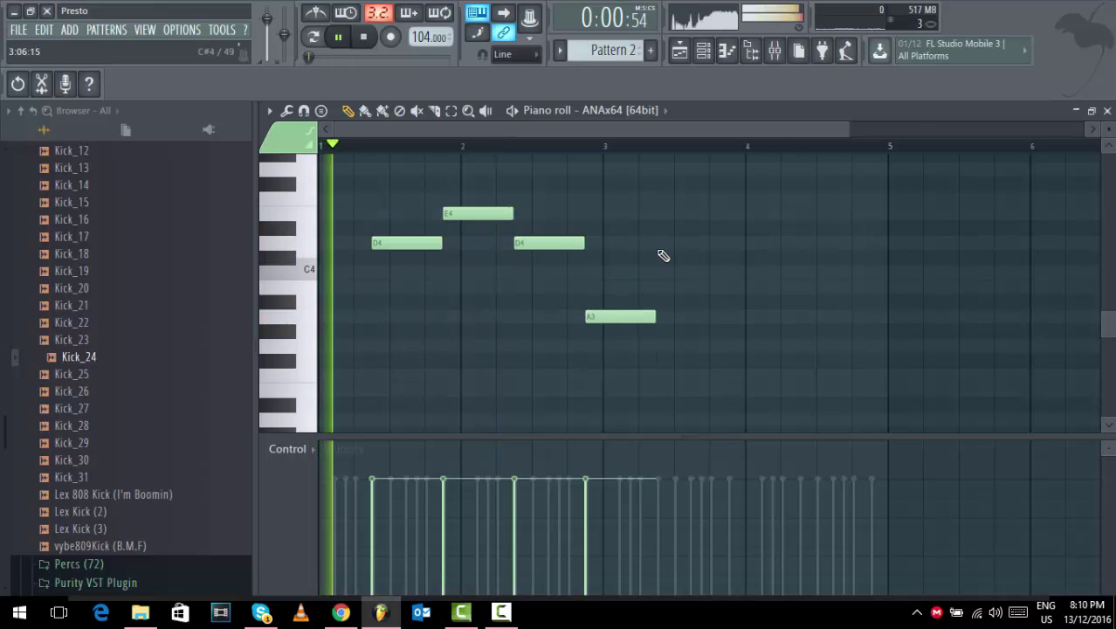
# Complete the four-bar line with eight-step D4, E4 and D4 notes, plus A3 notes filling the gaps at the pattern's start and end.
pyautogui.click(709, 243)
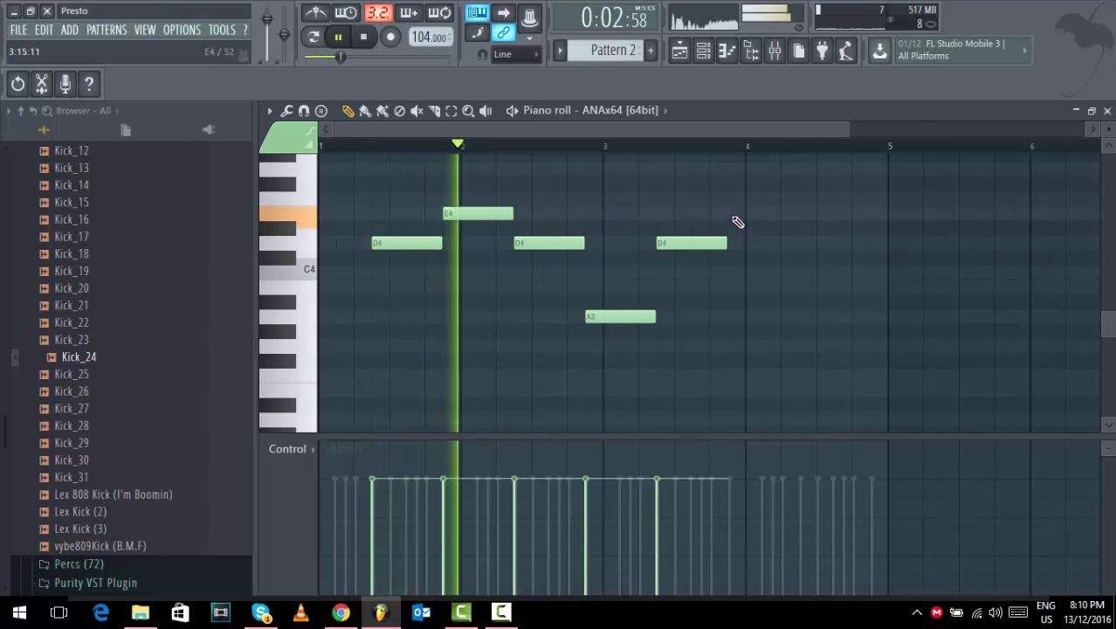
pyautogui.click(732, 213)
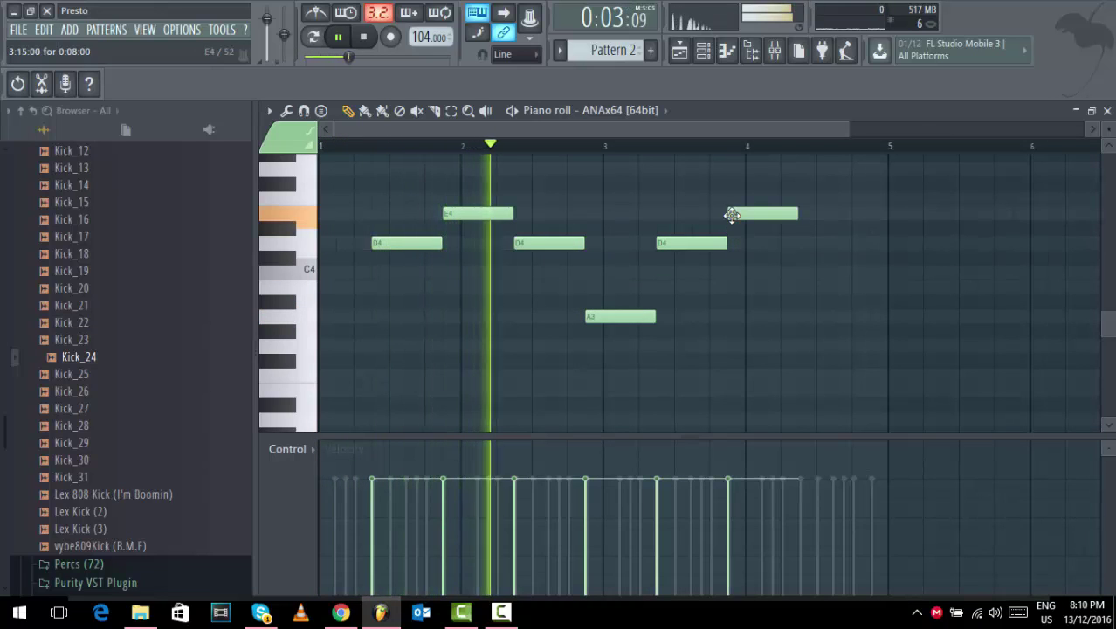
pyautogui.click(801, 242)
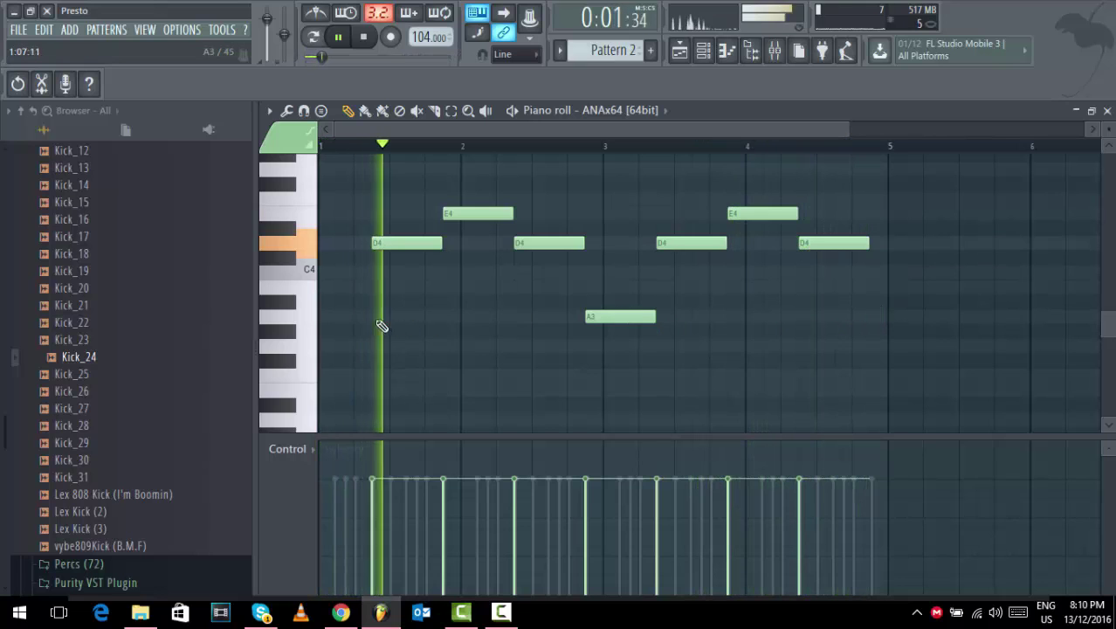
pyautogui.click(326, 317)
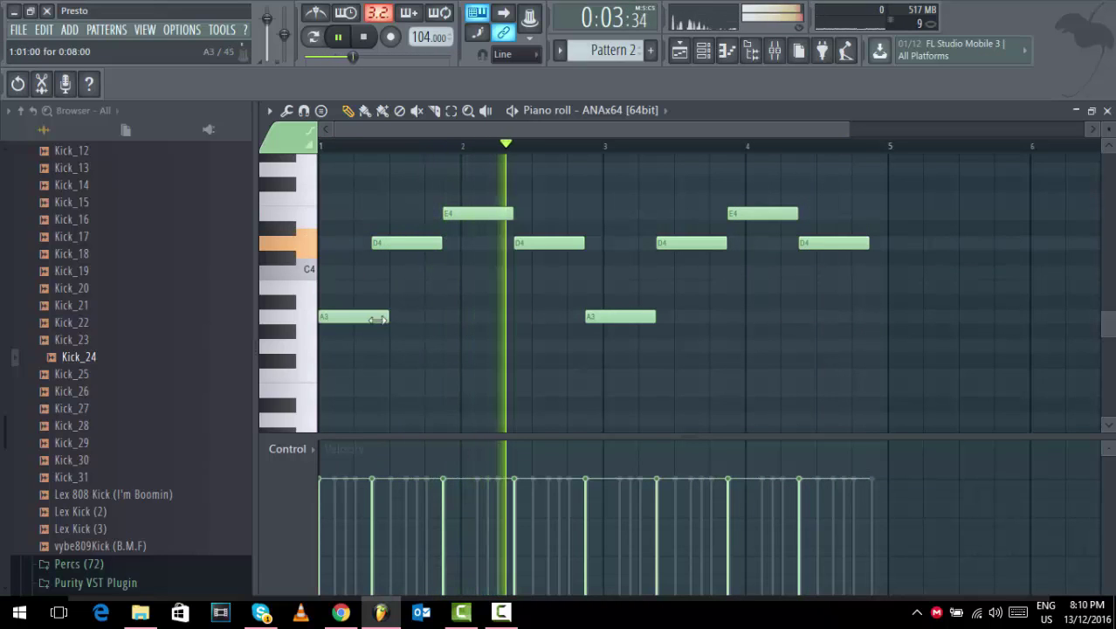
pyautogui.click(875, 317)
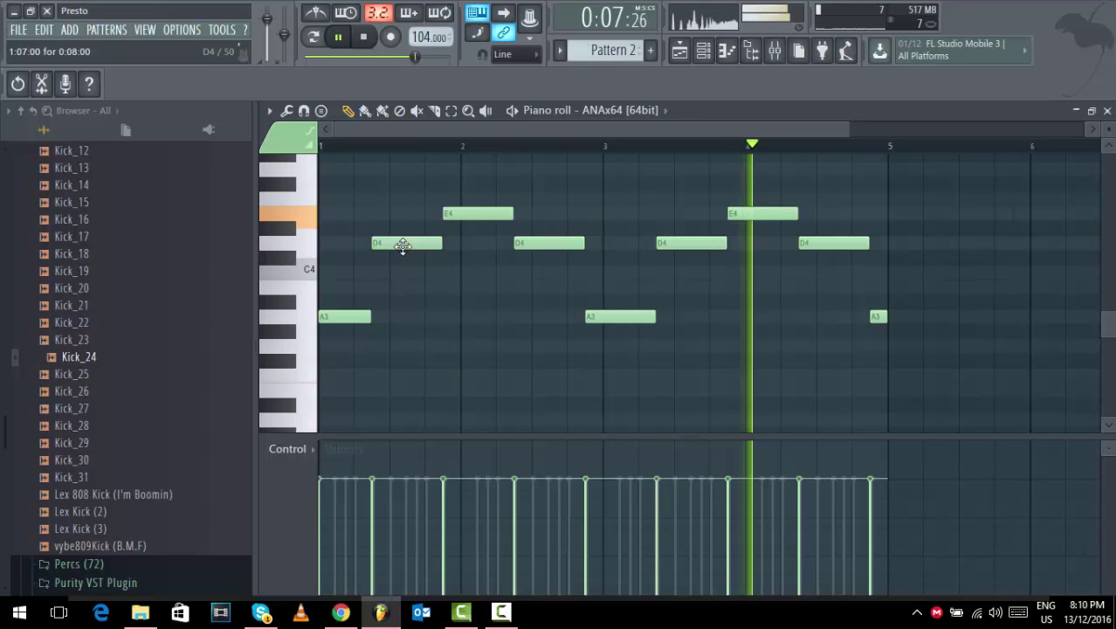
# Layer a harmony on the ANAx64 line: F#4 above each D4, G4 above each E4, and E4 above the middle A3.
pyautogui.scroll(1, 473, 324)
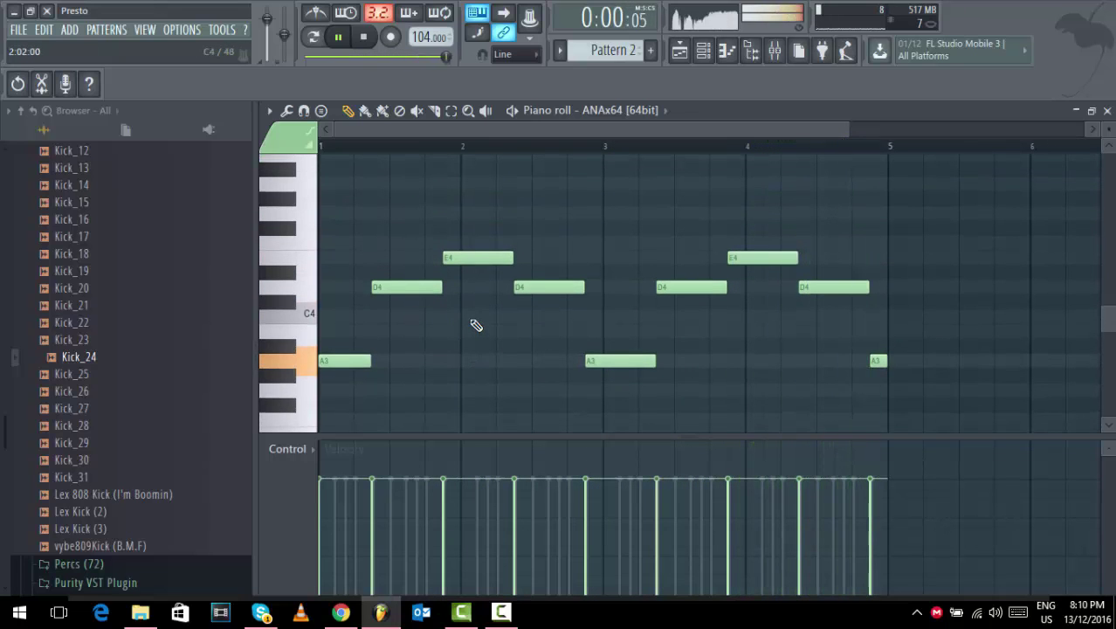
pyautogui.scroll(1, 475, 325)
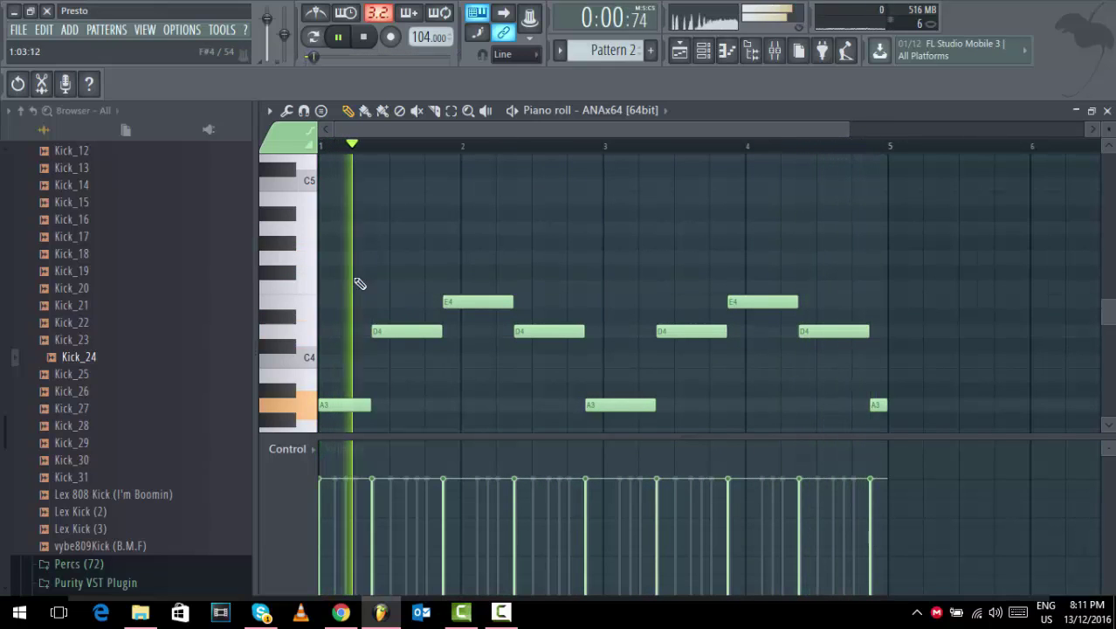
pyautogui.click(385, 272)
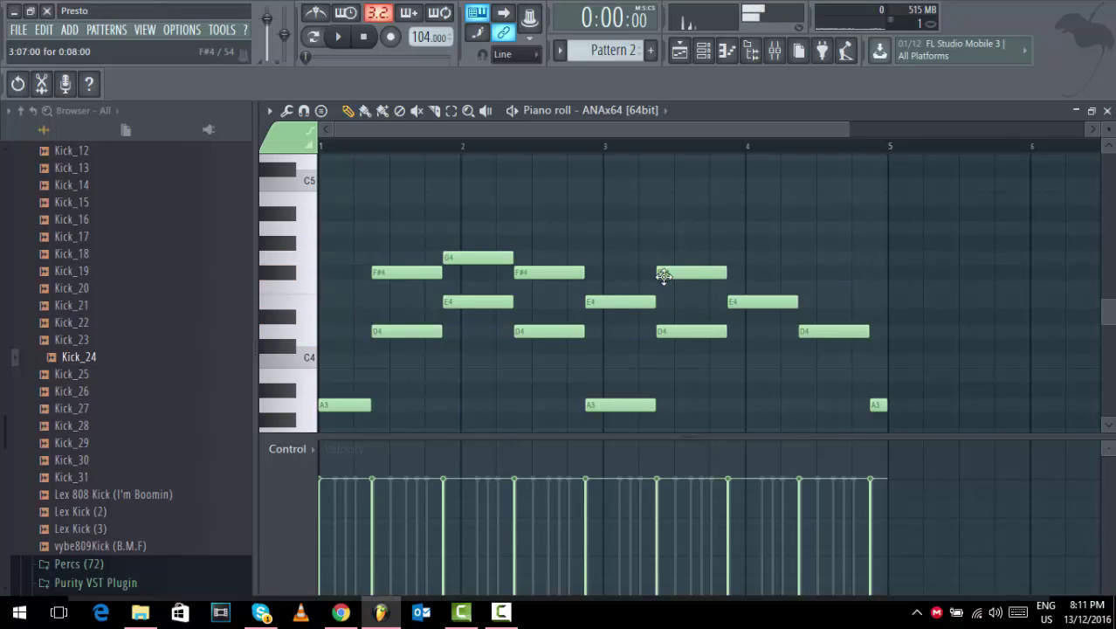
pyautogui.click(730, 257)
pyautogui.click(800, 273)
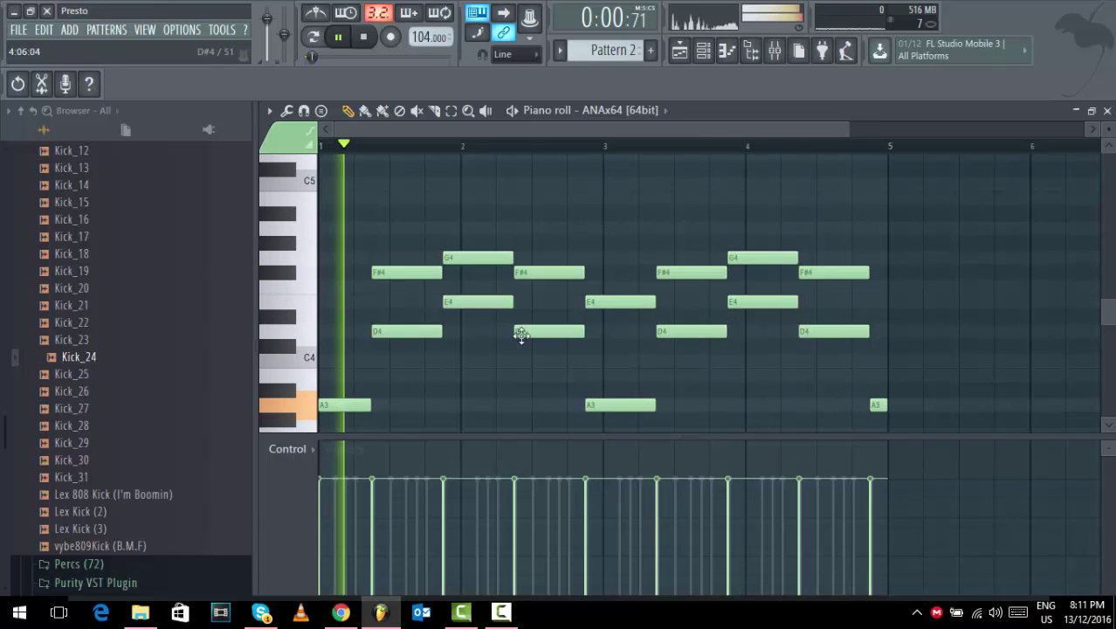
# Add C4 notes above the first, middle and last A3 notes, matching each one's length.
pyautogui.press('space')
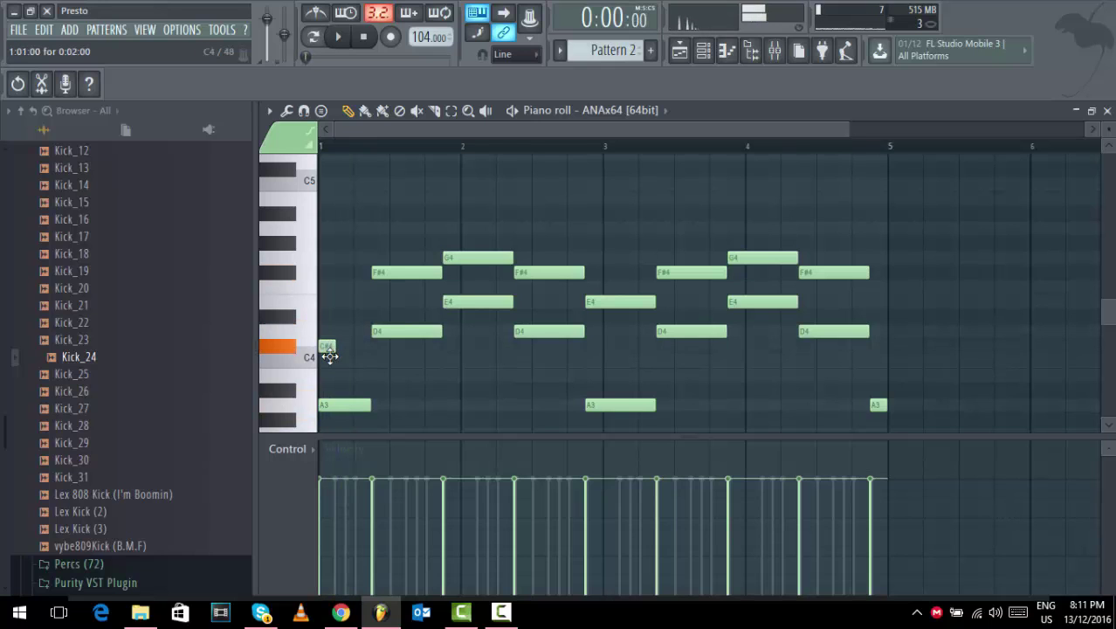
pyautogui.moveTo(356, 361); pyautogui.dragTo(373, 360)
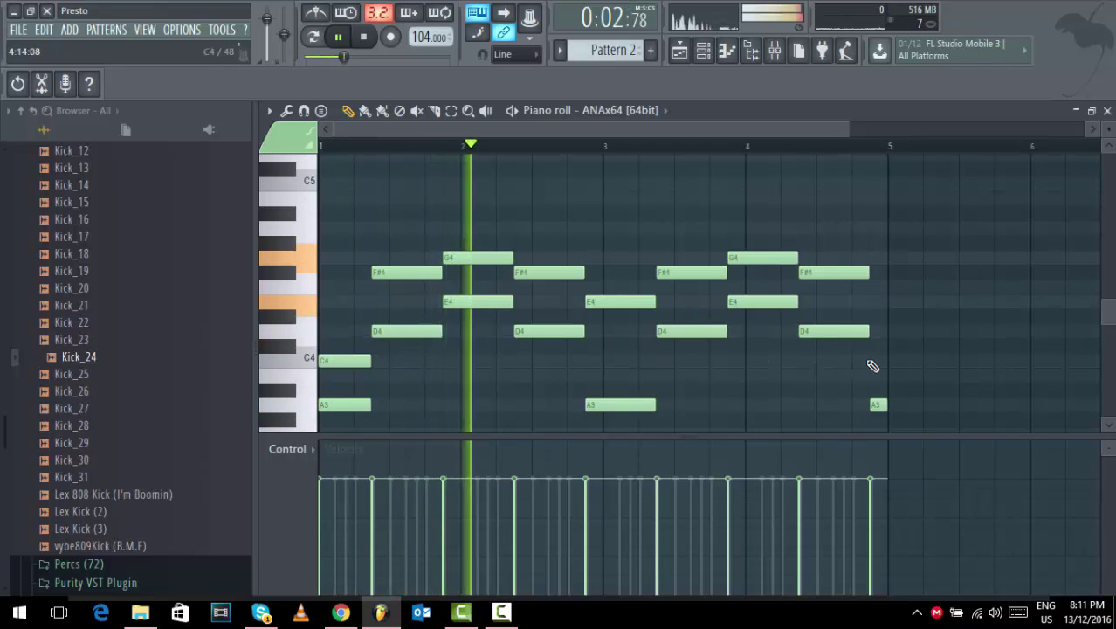
pyautogui.click(876, 361)
pyautogui.moveTo(914, 361); pyautogui.dragTo(887, 361)
pyautogui.moveTo(585, 361); pyautogui.dragTo(654, 361)
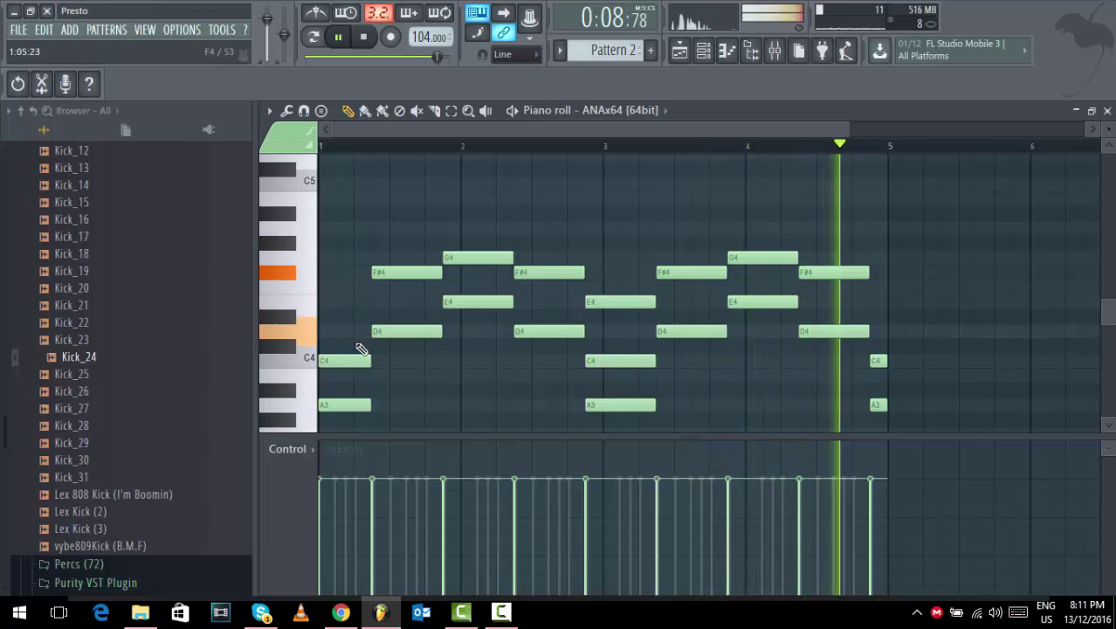
# Complete the chords with A4 above each F#4, B4 above each G4, and E4 above the first and last C4 notes.
pyautogui.press('space')
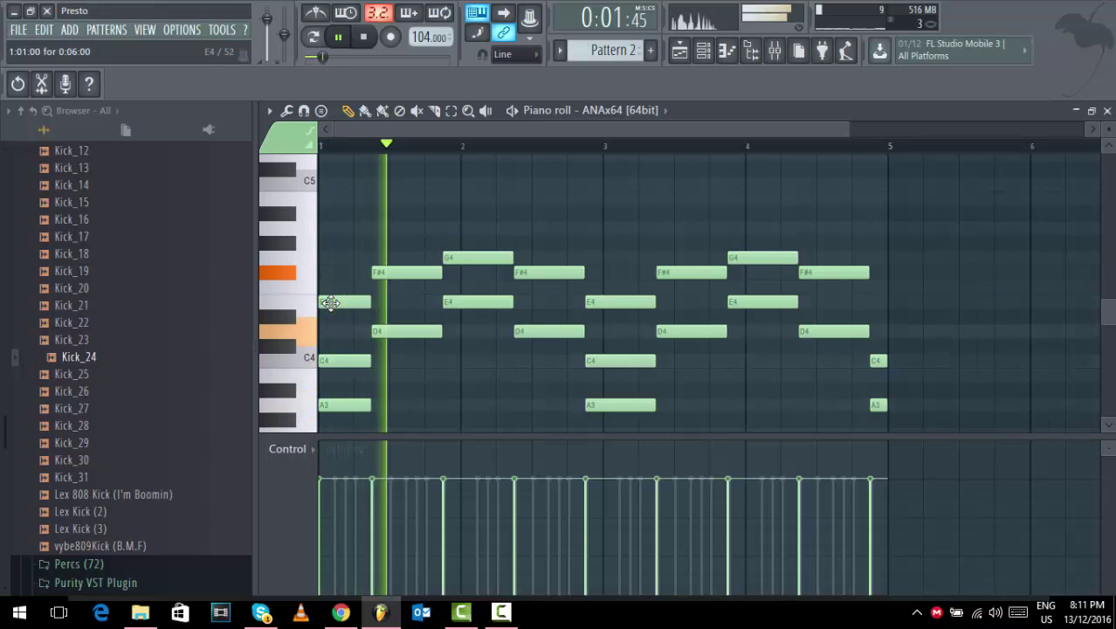
pyautogui.press('space')
pyautogui.click(376, 242)
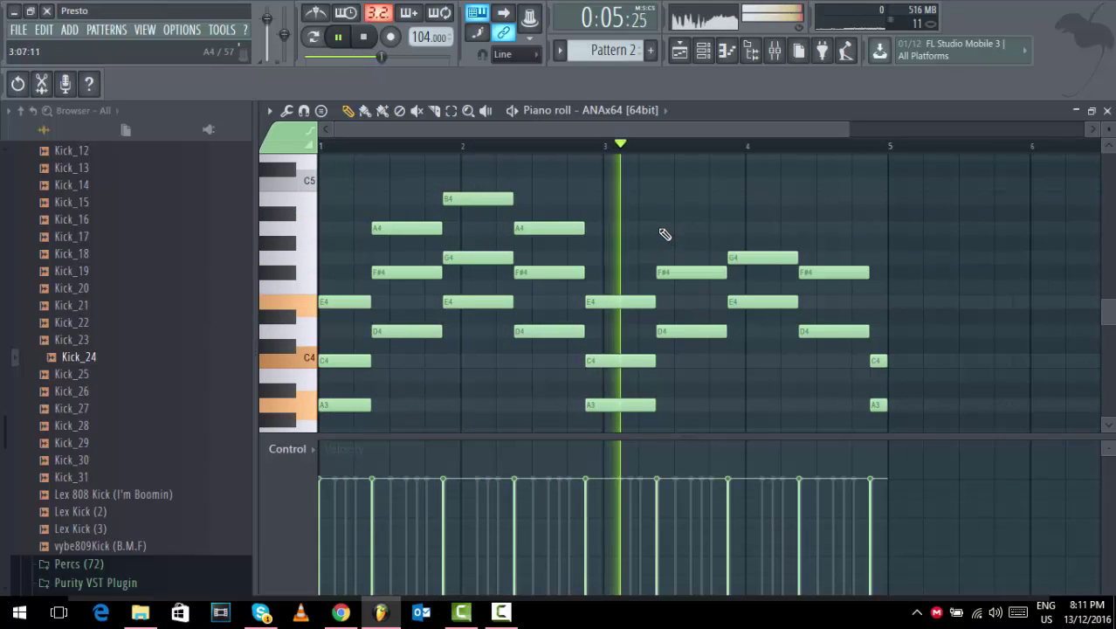
pyautogui.click(665, 228)
pyautogui.click(734, 199)
pyautogui.click(803, 228)
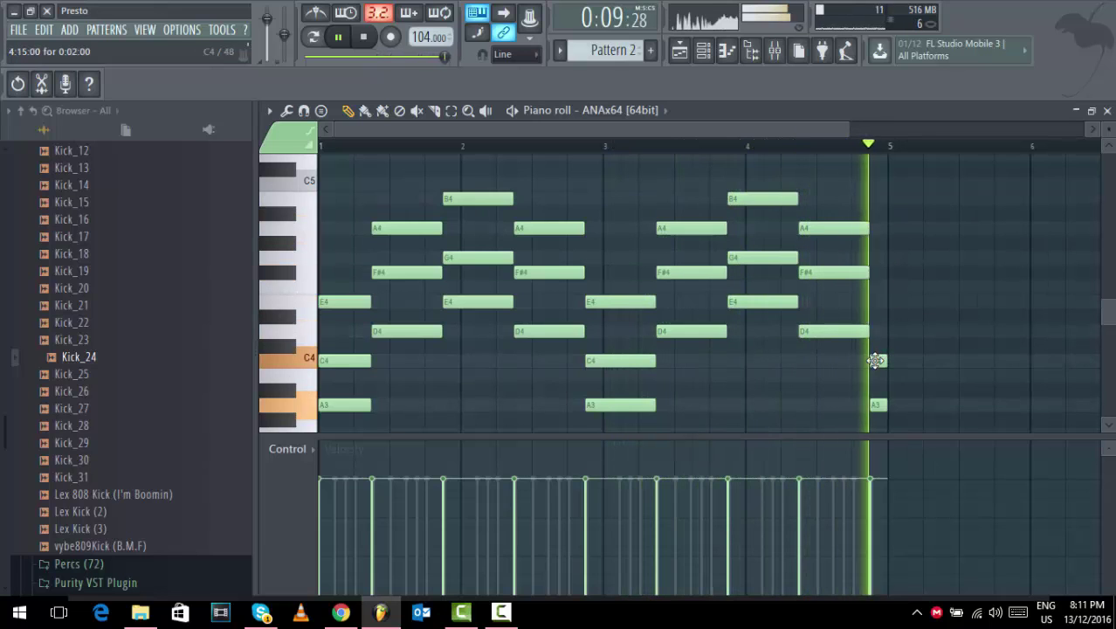
pyautogui.click(873, 302)
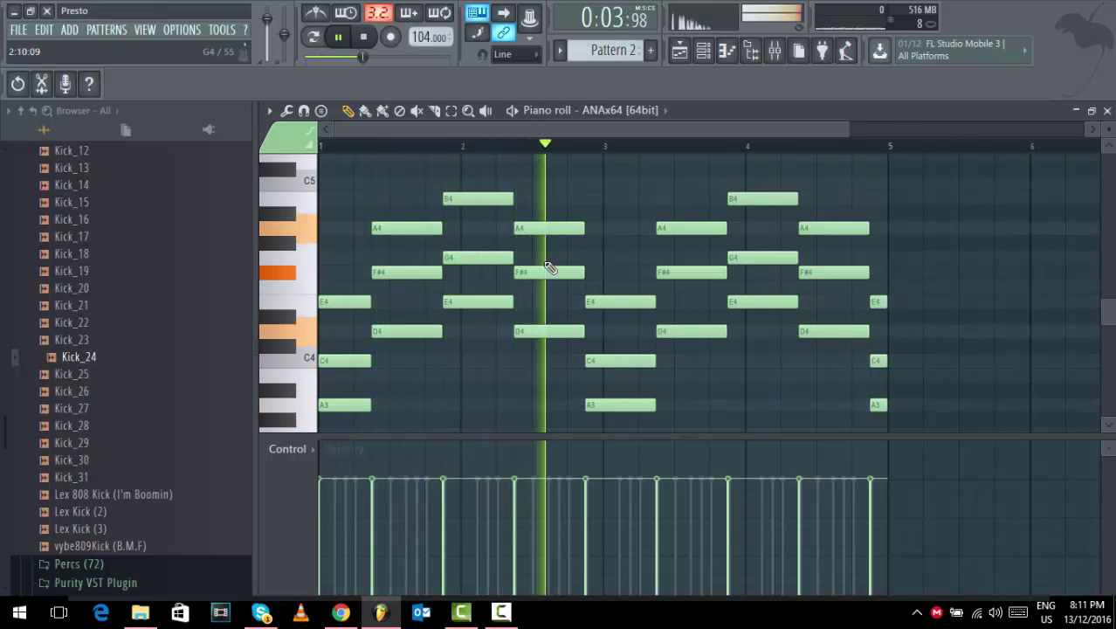
# Transpose all the ANAx64 chords up one octave and play them back.
pyautogui.press('space')
pyautogui.hotkey('ctrl', 'Up')
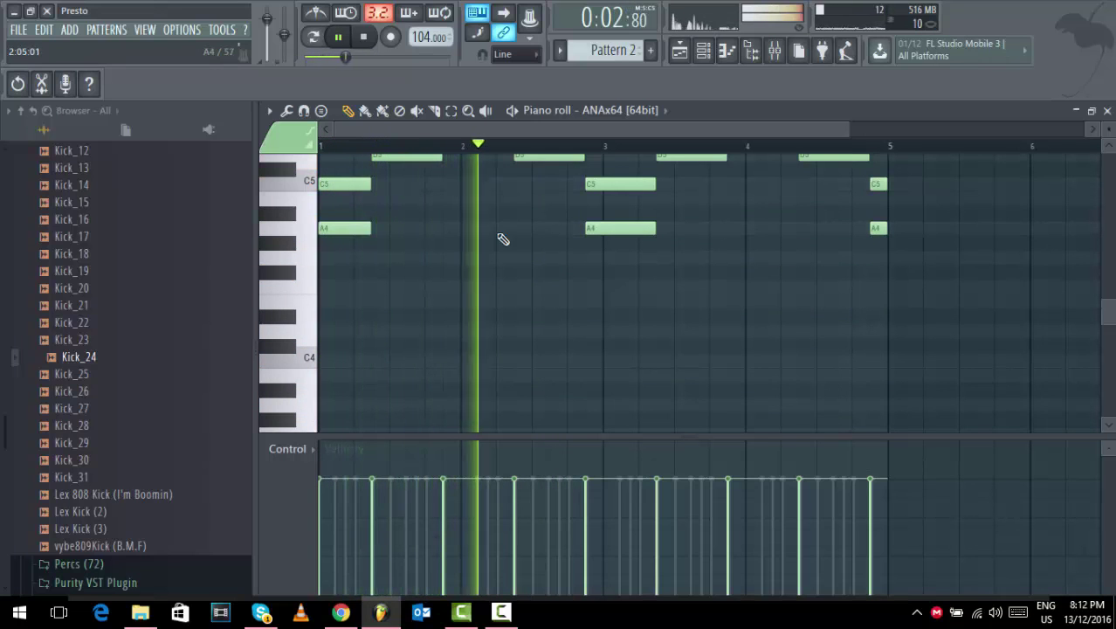
pyautogui.scroll(5, 524, 288)
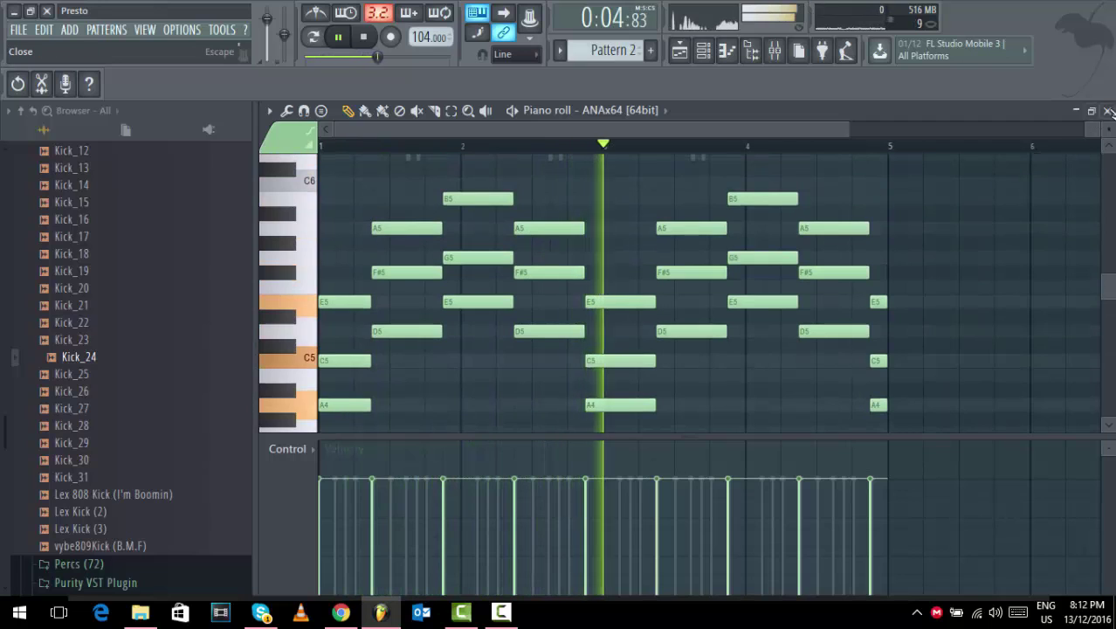
# Return to the channel rack and select the ANAx64 [64bit] channel.
pyautogui.press('F6')
pyautogui.rightClick(493, 200)
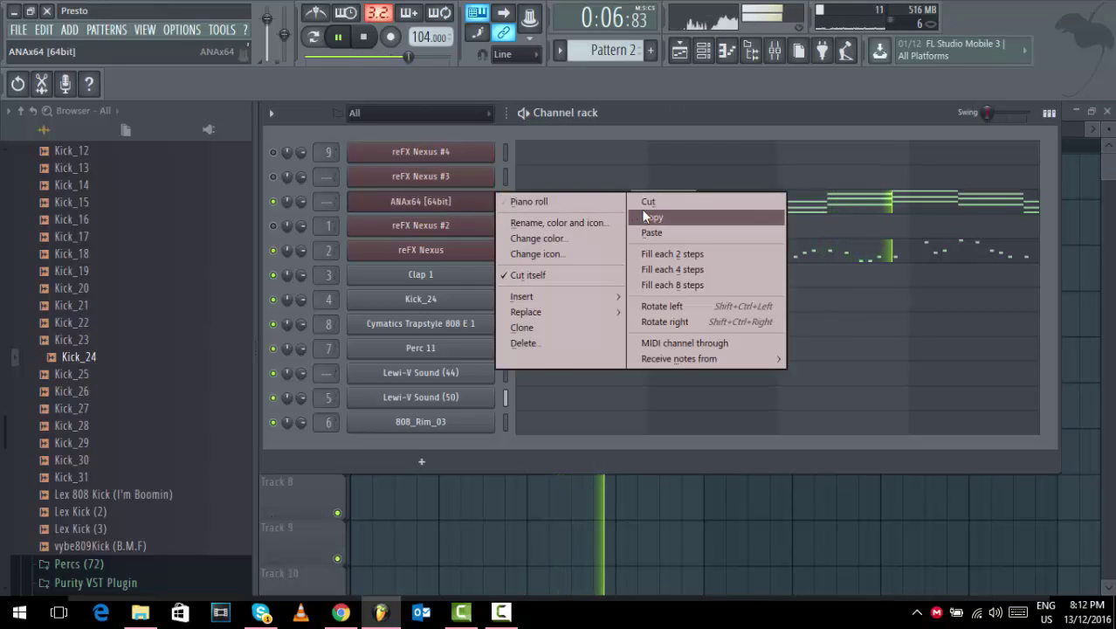
pyautogui.click(472, 203)
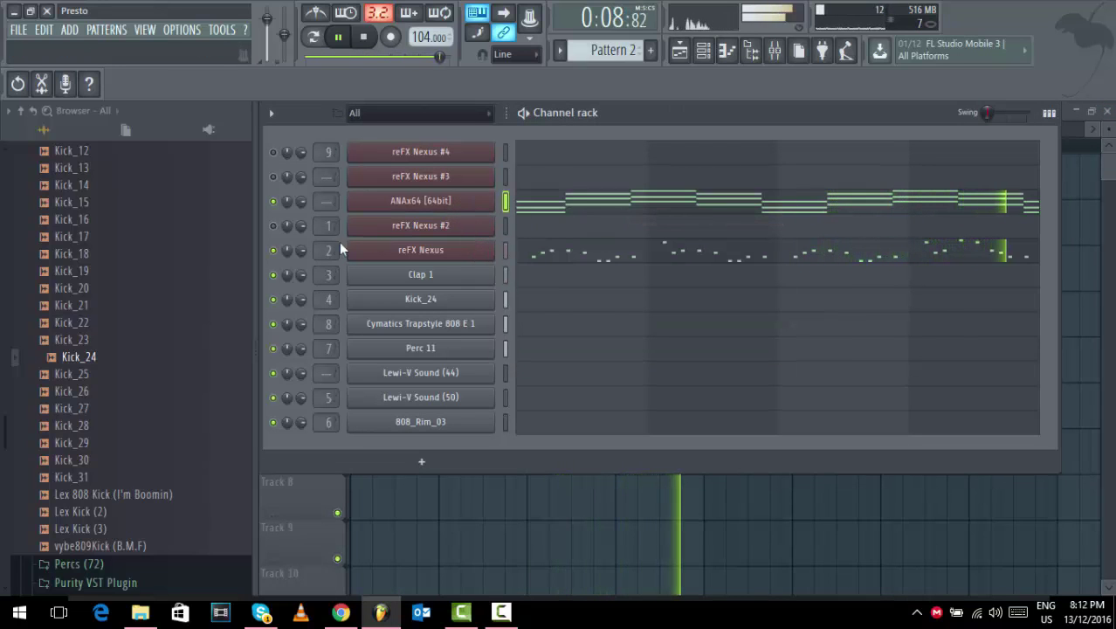
# Paste the ANAx64 chords into the reFX Nexus #2 channel and open them in its piano roll.
pyautogui.rightClick(491, 225)
pyautogui.click(647, 254)
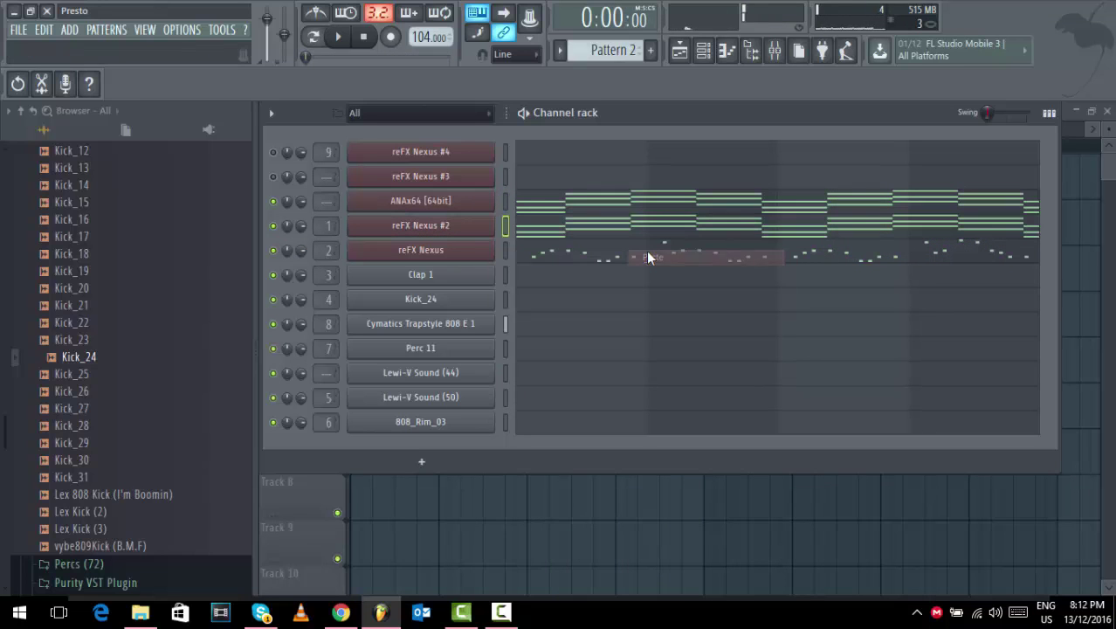
pyautogui.click(589, 236)
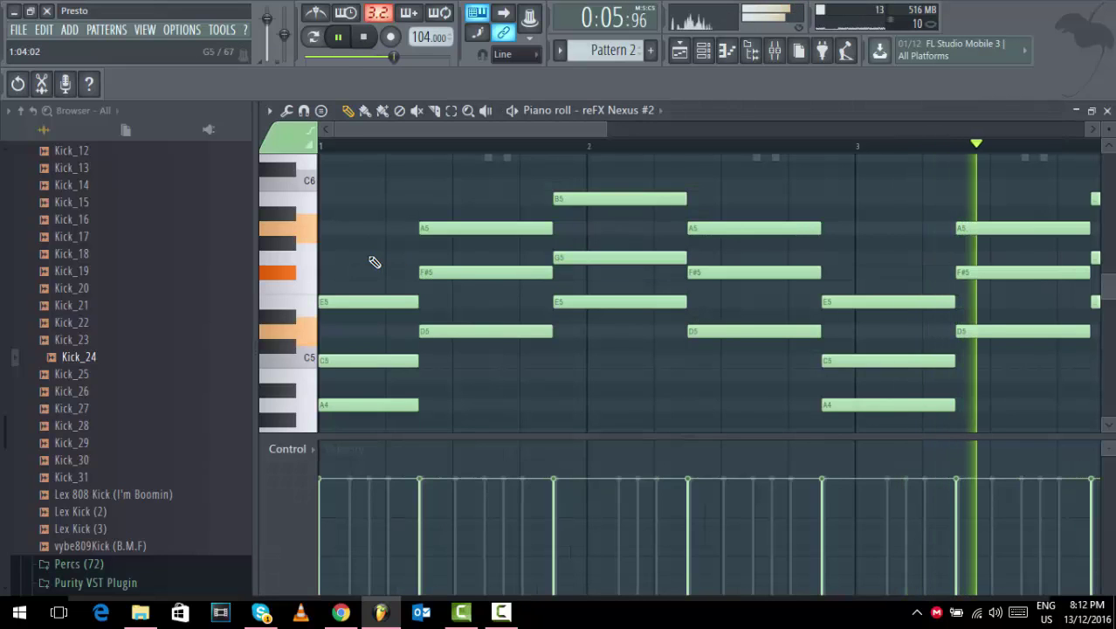
# Delete the opening A4, C5 and E5 notes from reFX Nexus #2 and restore the matching chord deleted just before bar 3.
pyautogui.press('space')
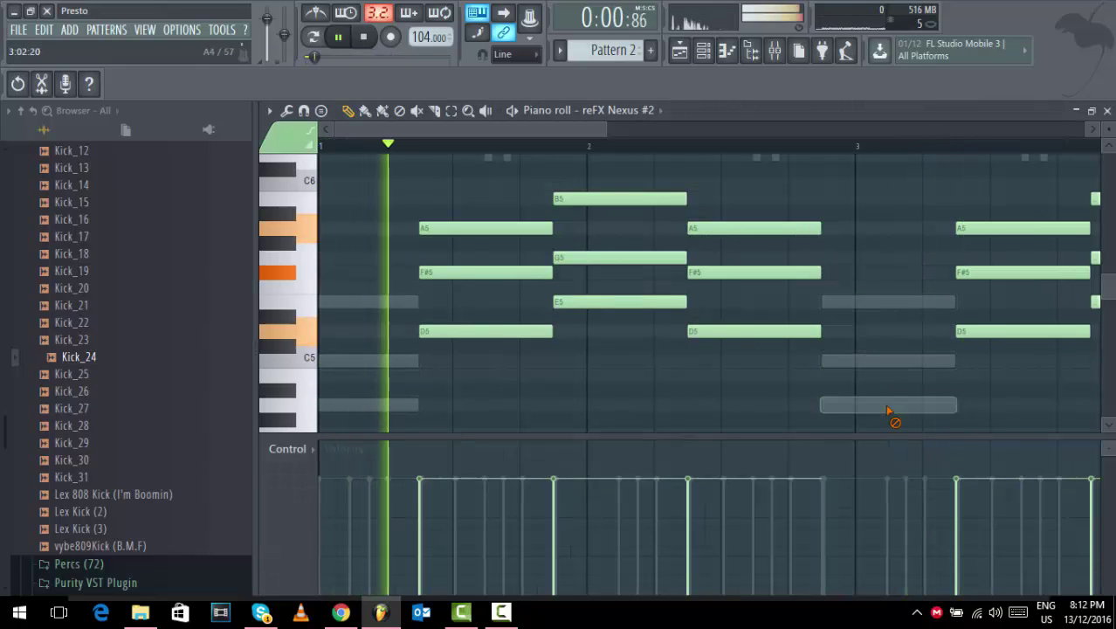
pyautogui.moveTo(605, 129); pyautogui.dragTo(843, 122)
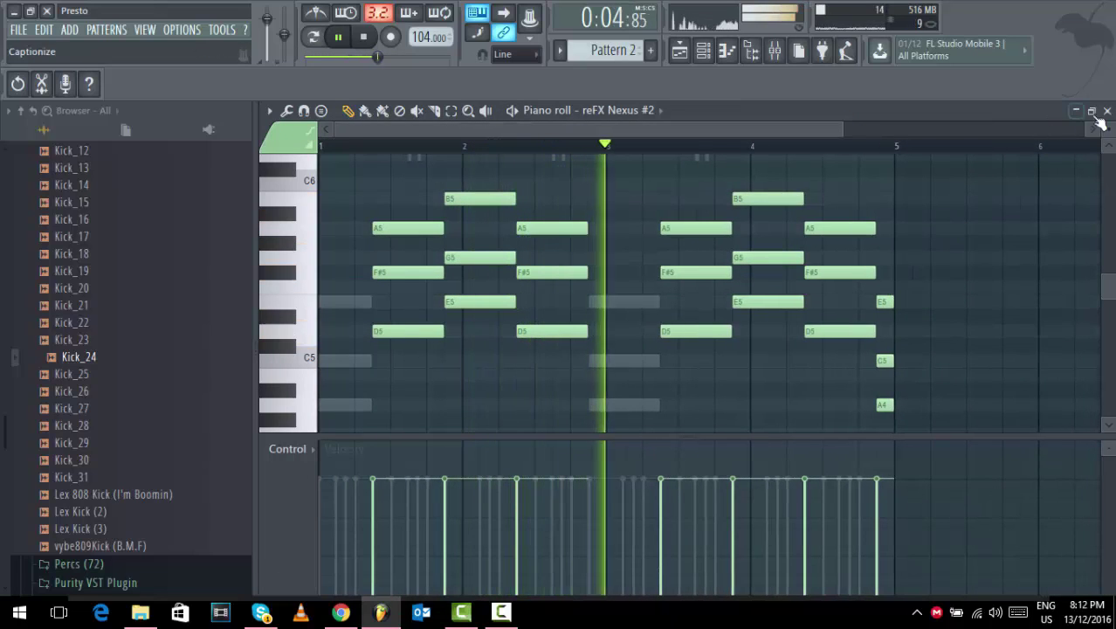
pyautogui.press('space')
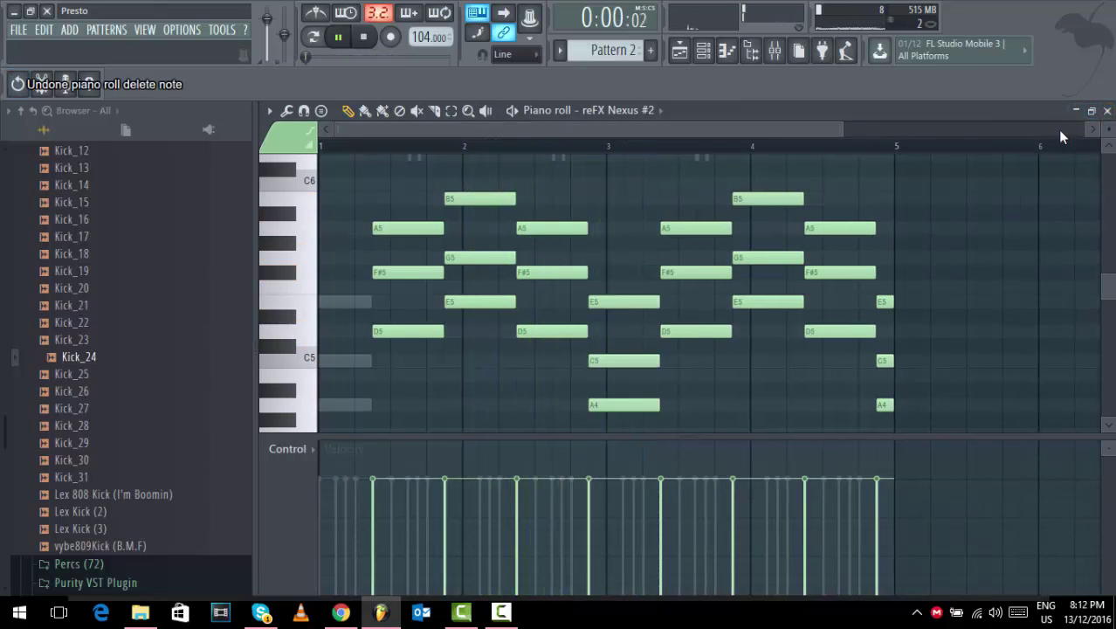
pyautogui.press('space')
pyautogui.click(1107, 111)
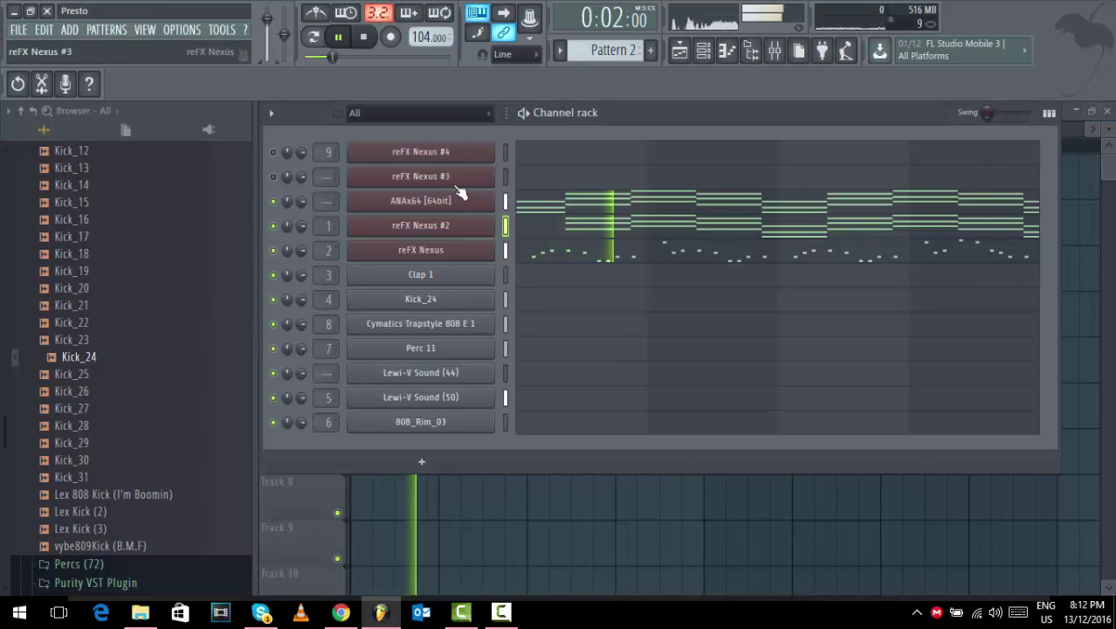
# Copy the reFX Nexus #2 chords and paste them into the reFX Nexus #3 channel.
pyautogui.rightClick(482, 226)
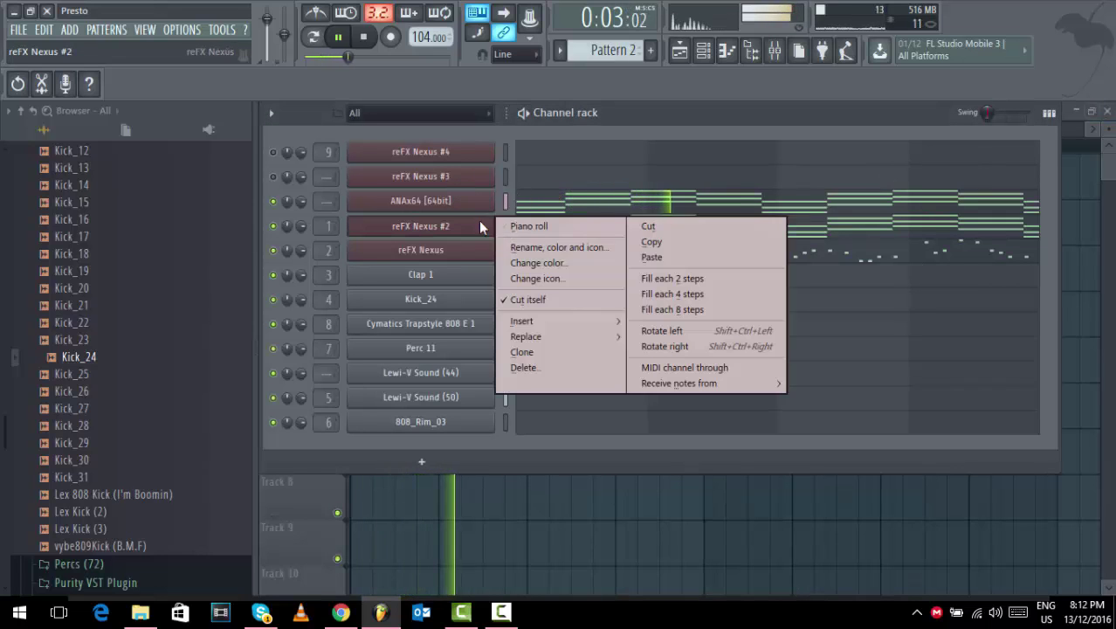
pyautogui.click(669, 249)
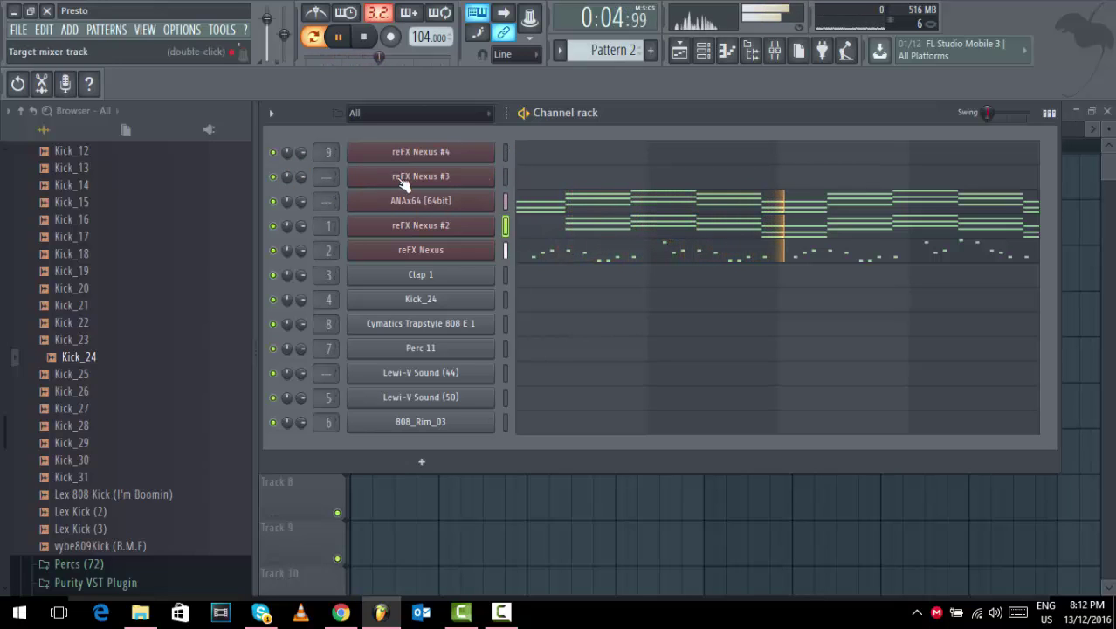
pyautogui.rightClick(485, 176)
pyautogui.click(652, 208)
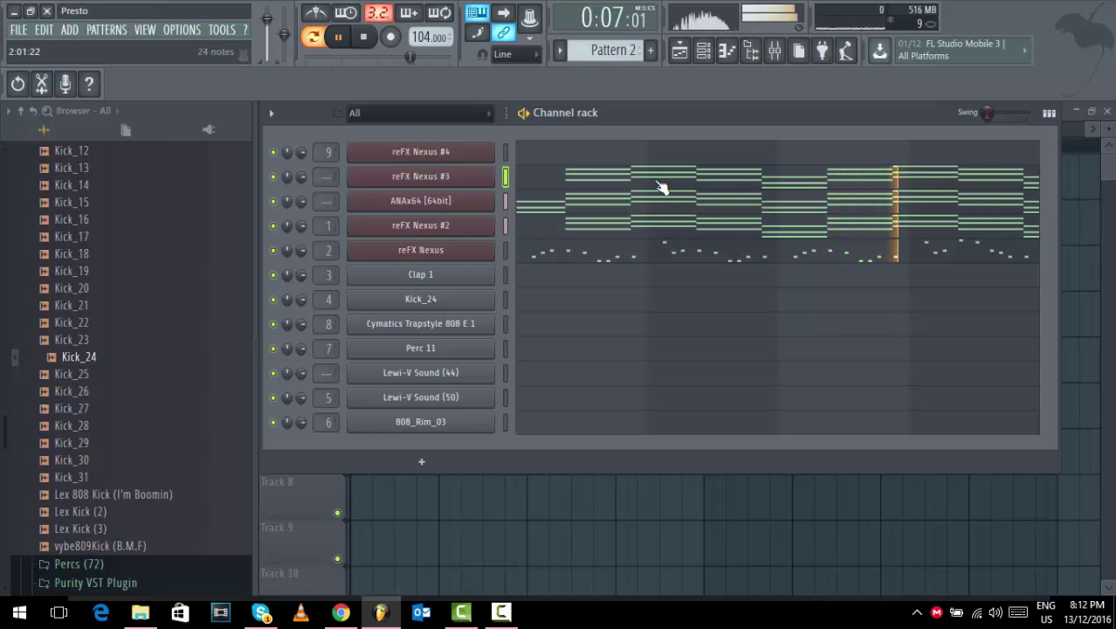
# Cut the chords from reFX Nexus #3, paste them into reFX Nexus #4 and play the pattern.
pyautogui.rightClick(529, 183)
pyautogui.click(636, 178)
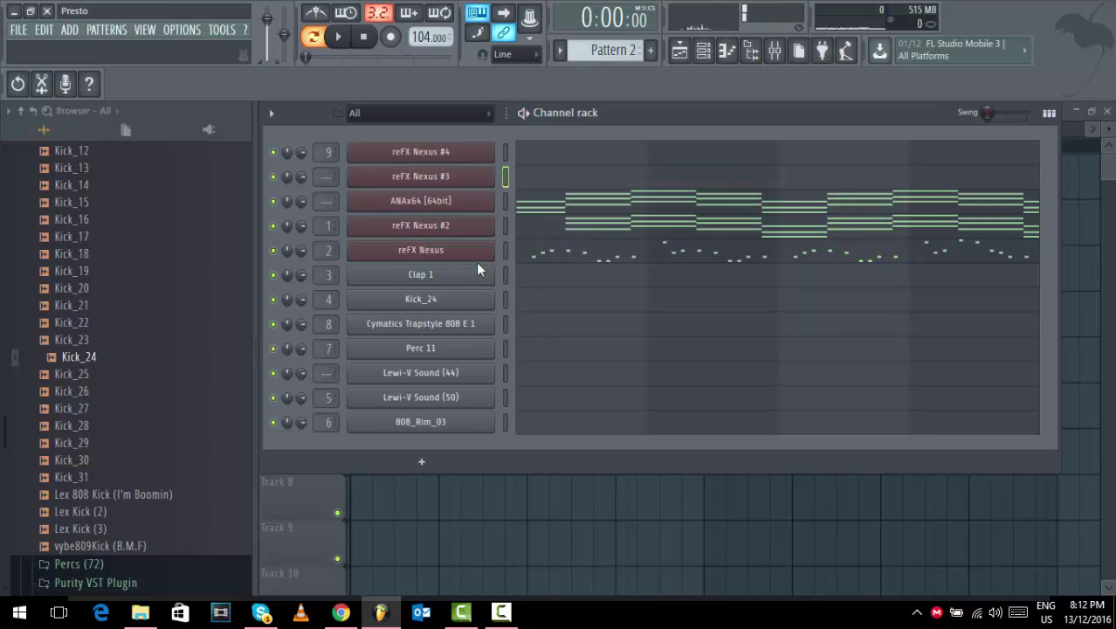
pyautogui.rightClick(463, 156)
pyautogui.click(655, 183)
pyautogui.press('space')
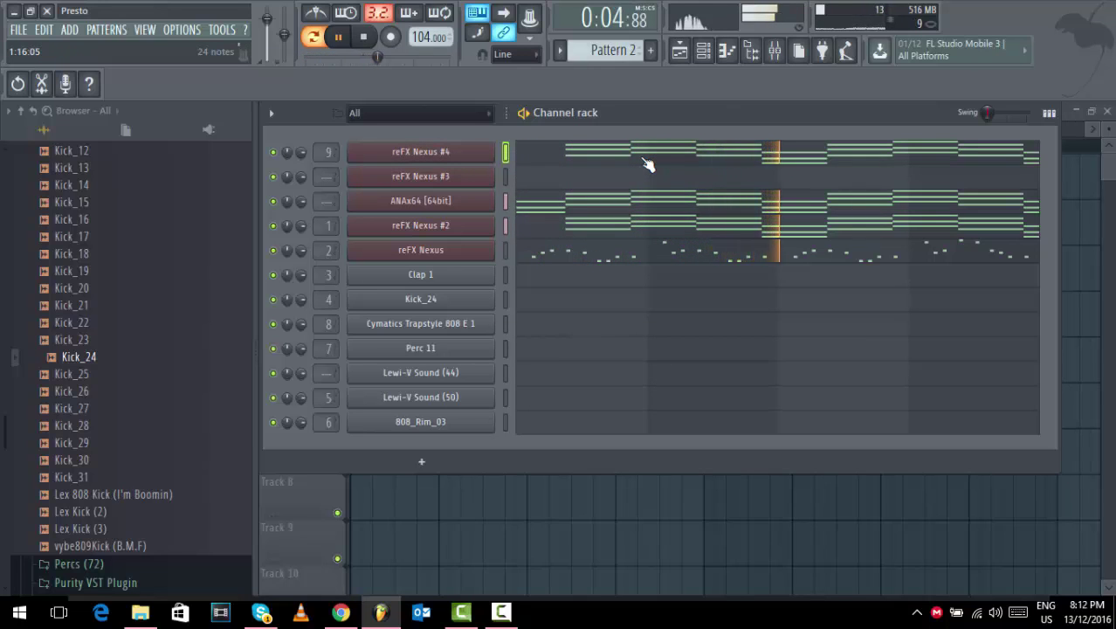
# Copy the A4, C5, E5 chord near bar 3 to the start of reFX Nexus #4 and shorten it to meet the following chord.
pyautogui.click(647, 163)
pyautogui.moveTo(596, 122); pyautogui.dragTo(817, 125)
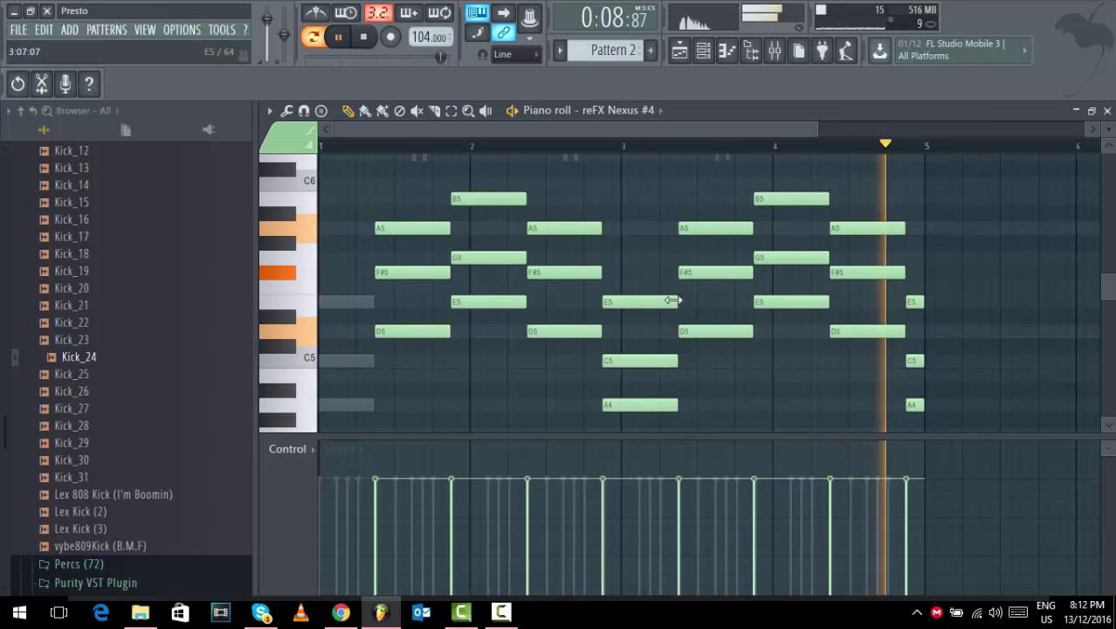
pyautogui.moveTo(636, 299); pyautogui.dragTo(332, 382)
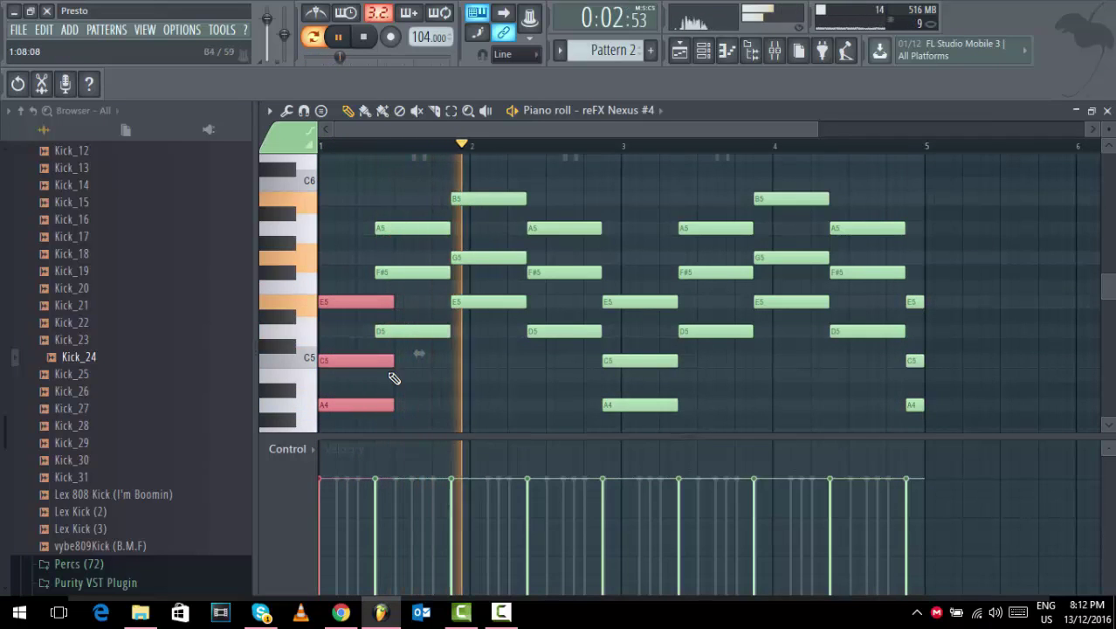
pyautogui.moveTo(393, 359); pyautogui.dragTo(375, 360)
pyautogui.press('space')
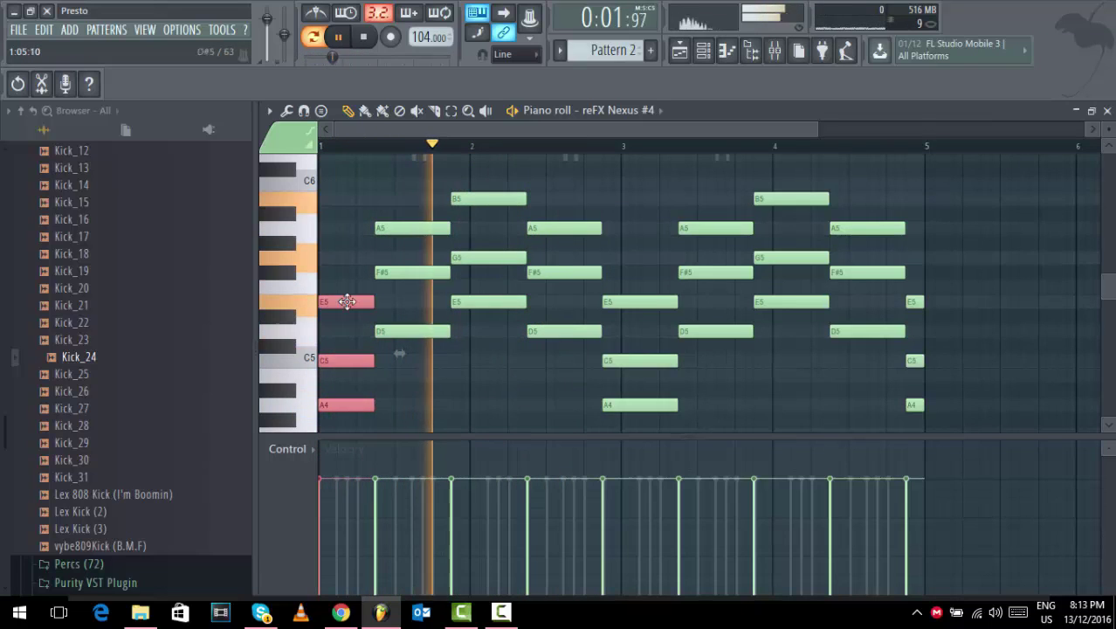
# Remove the added opening chord from reFX Nexus #4 and return to the channel rack.
pyautogui.press('t')
pyautogui.click(354, 411)
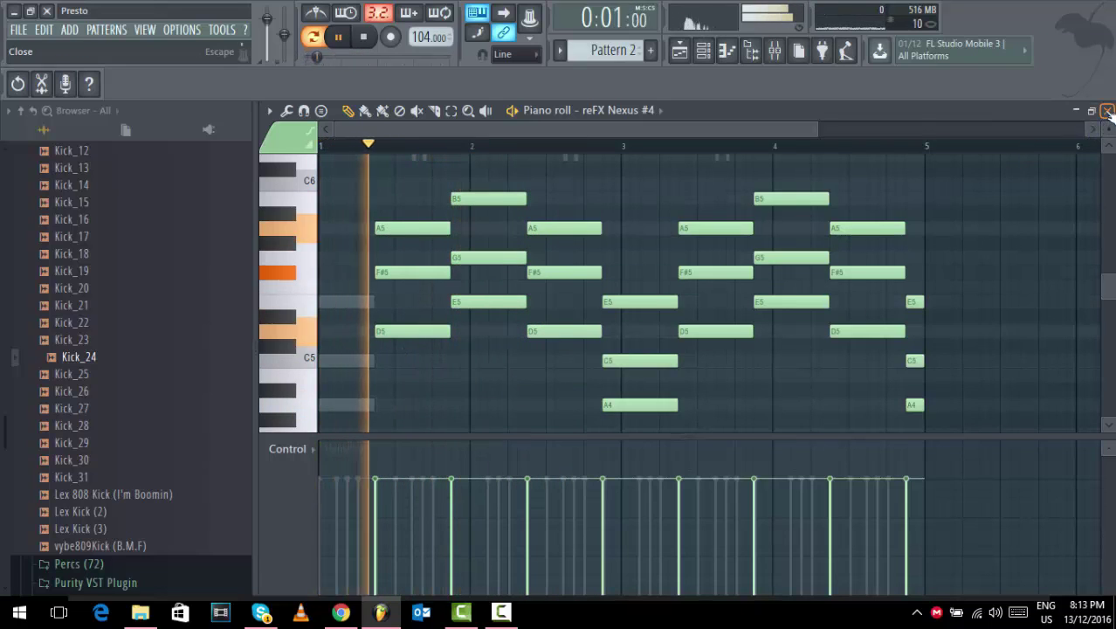
pyautogui.click(1105, 111)
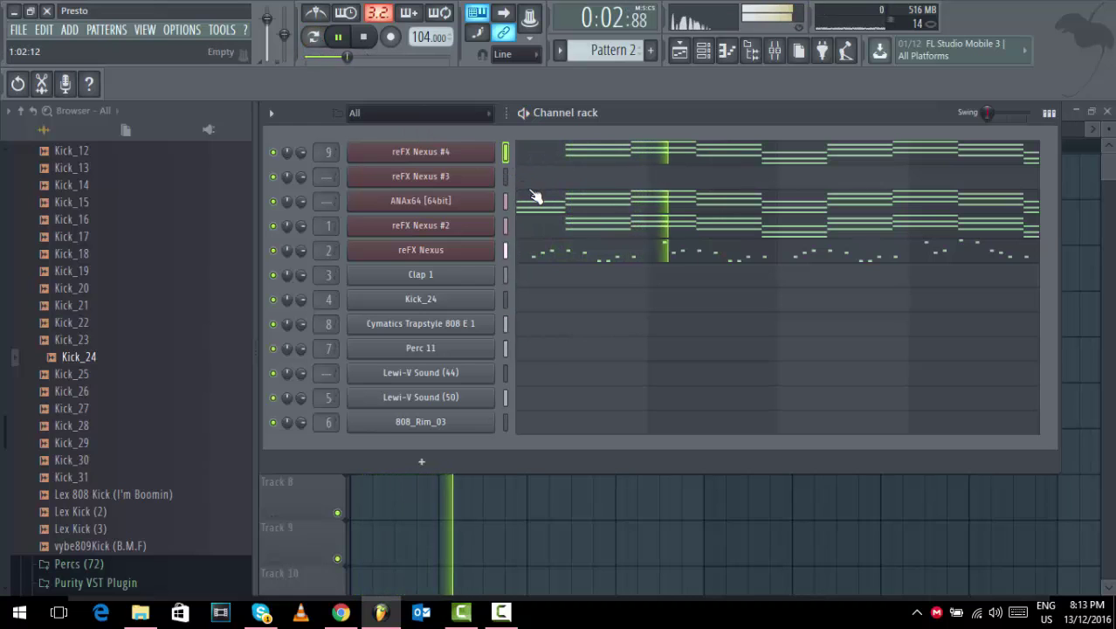
# Transpose all the reFX Nexus #4 chords up one octave and return to the channel rack.
pyautogui.click(774, 50)
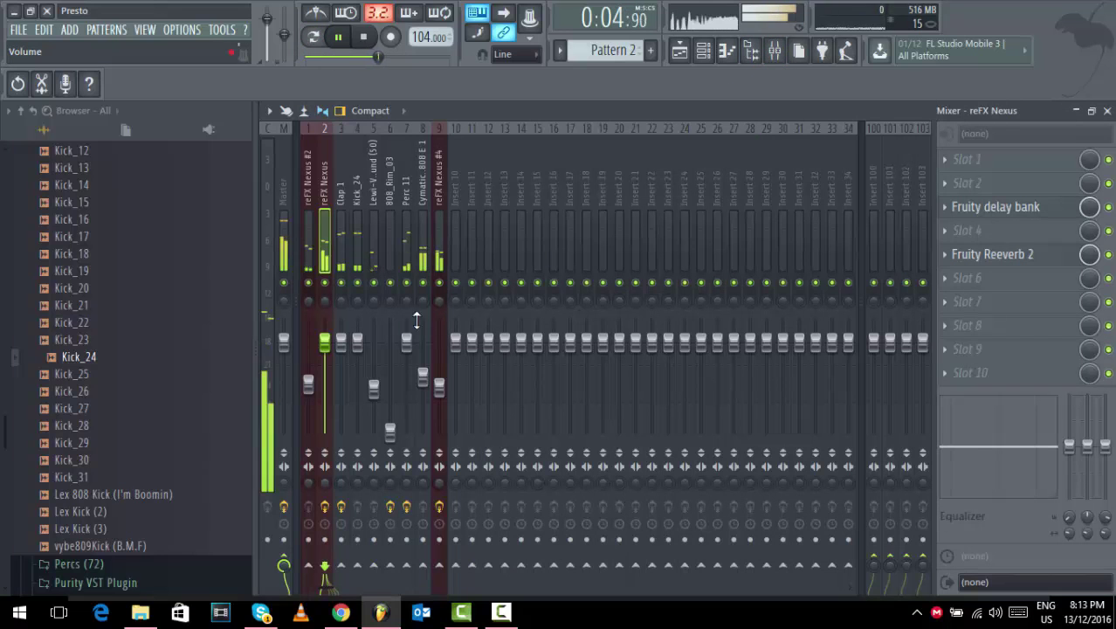
pyautogui.click(1106, 111)
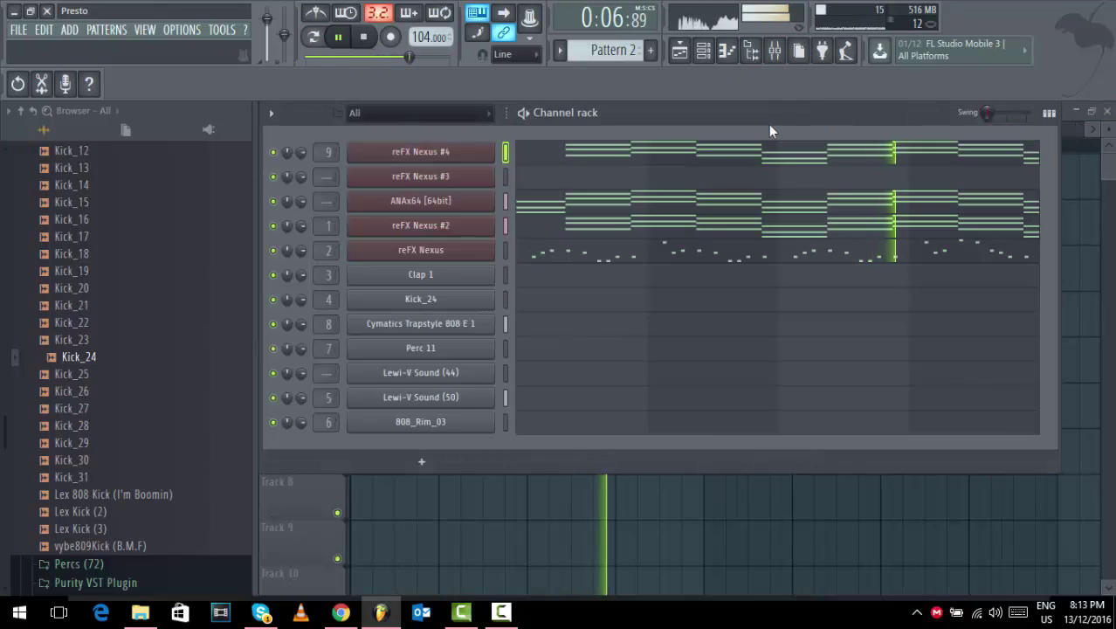
pyautogui.click(757, 152)
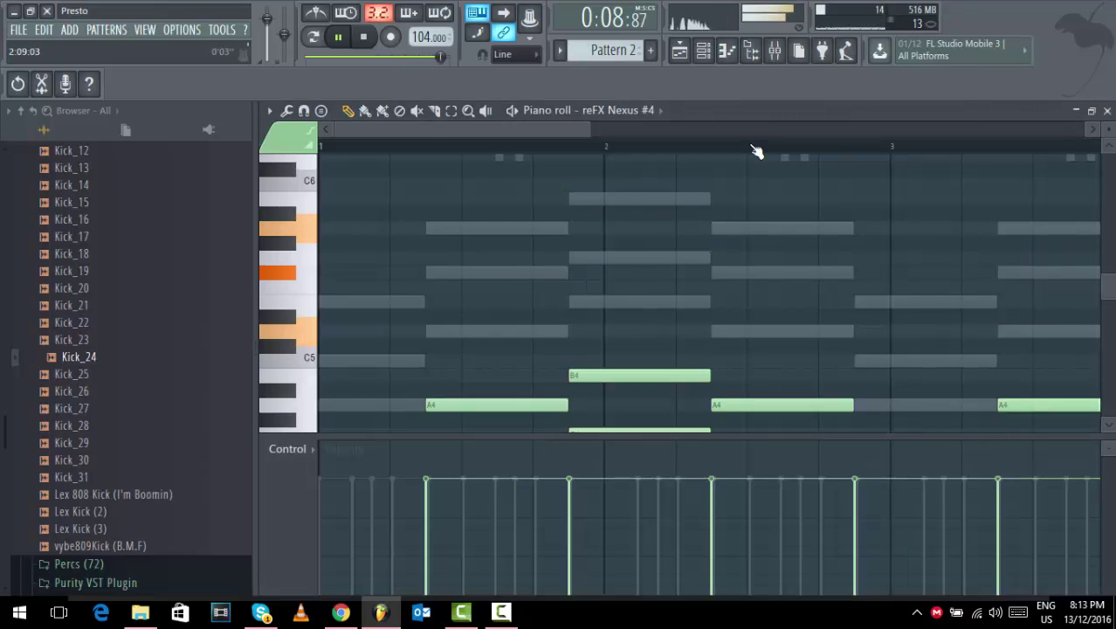
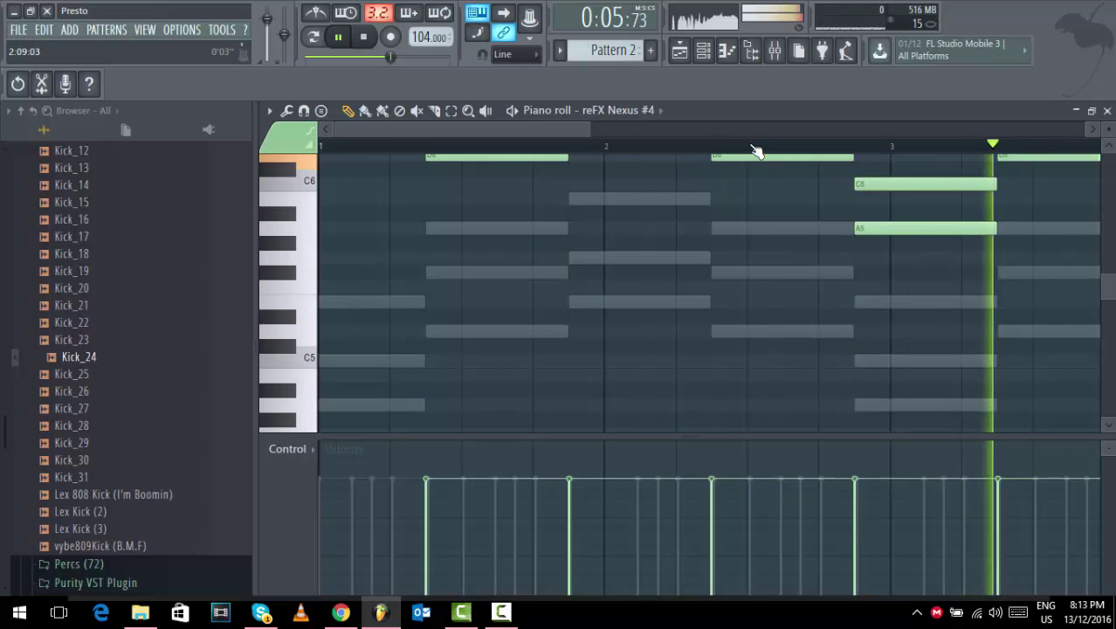
pyautogui.press('F6')
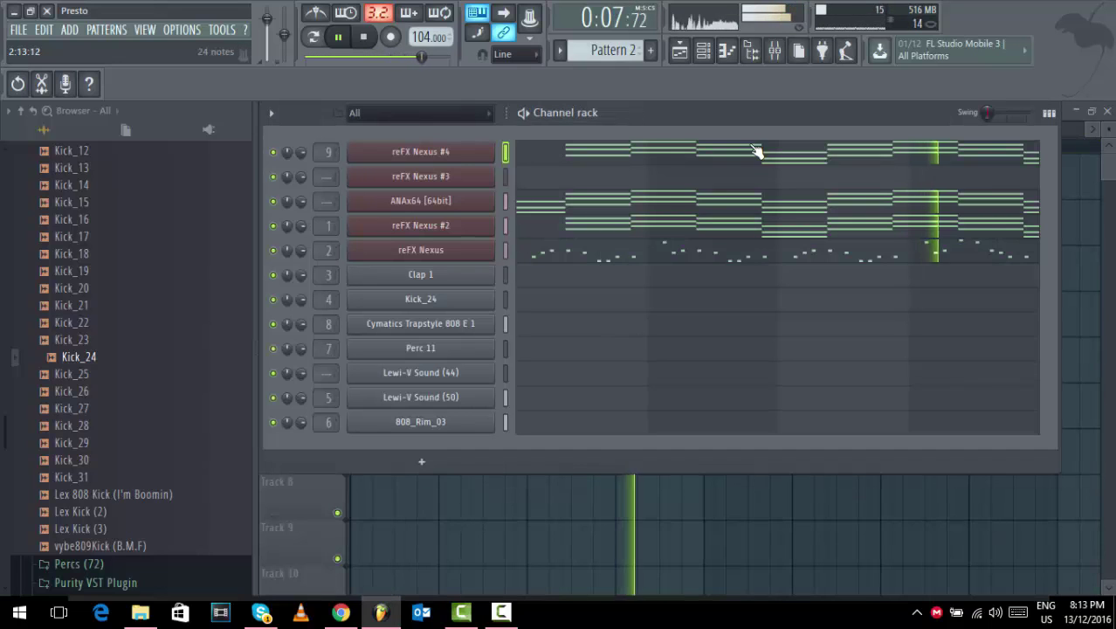
# Raise the mixer level of reFX Nexus #2 and slightly lower the level of reFX Nexus.
pyautogui.click(775, 50)
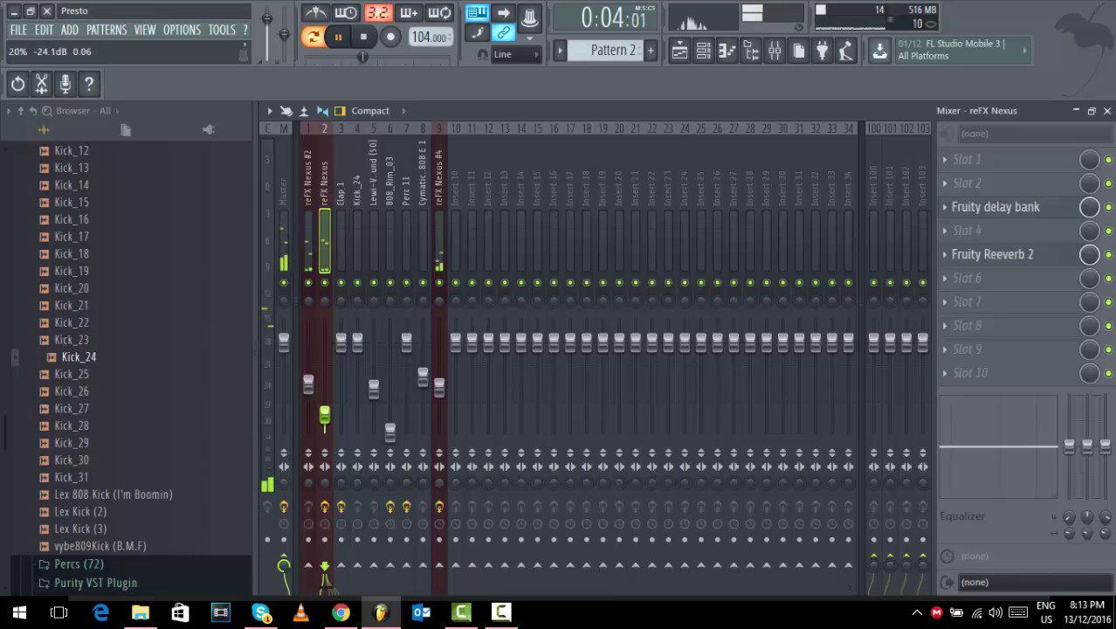
pyautogui.moveTo(307, 381); pyautogui.dragTo(307, 358)
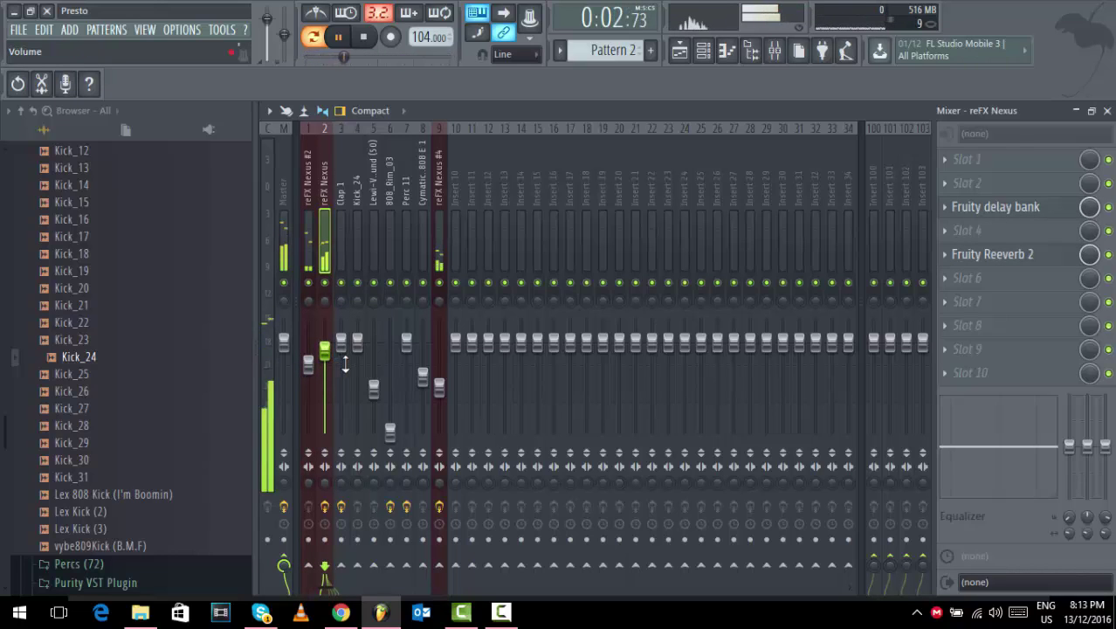
pyautogui.click(1106, 112)
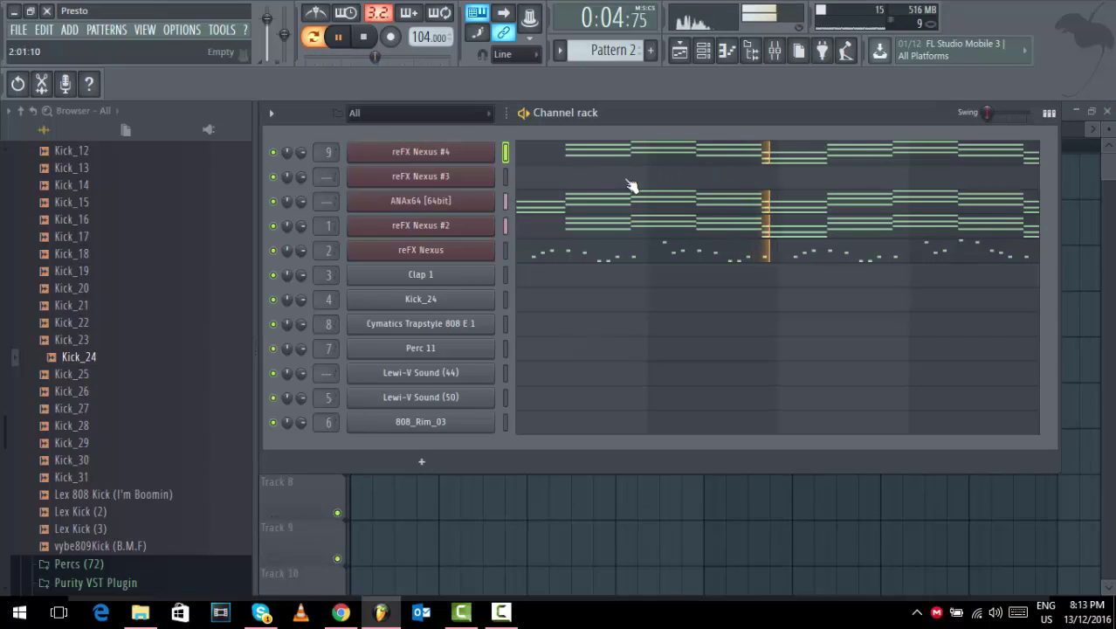
# Route the ANAx64 [64bit] channel to the free mixer track 10.
pyautogui.click(469, 208)
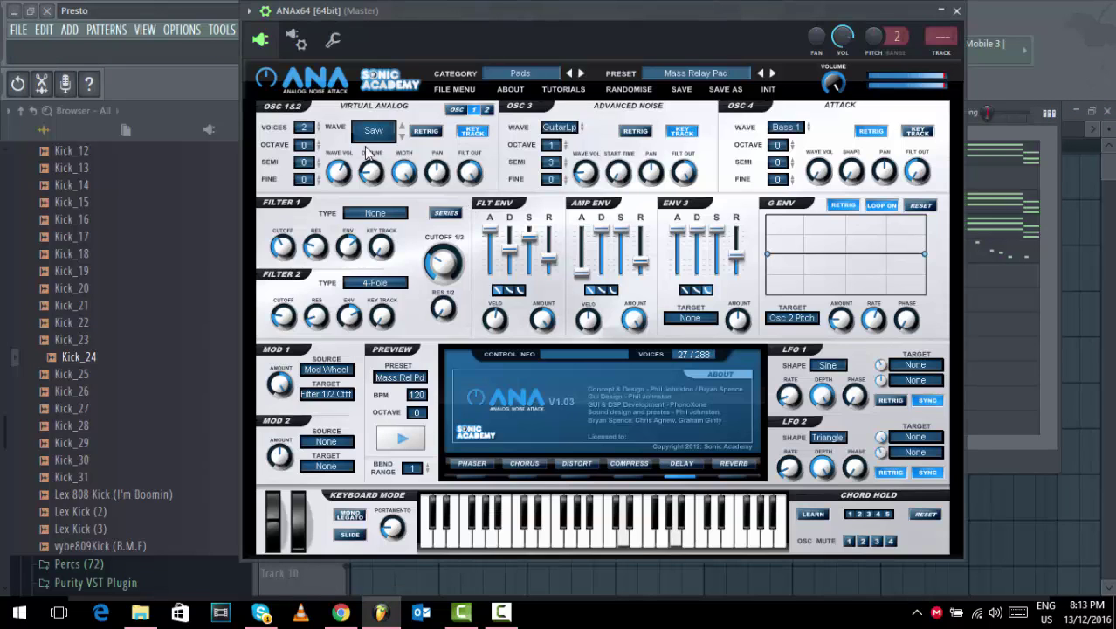
pyautogui.click(249, 10)
pyautogui.click(455, 64)
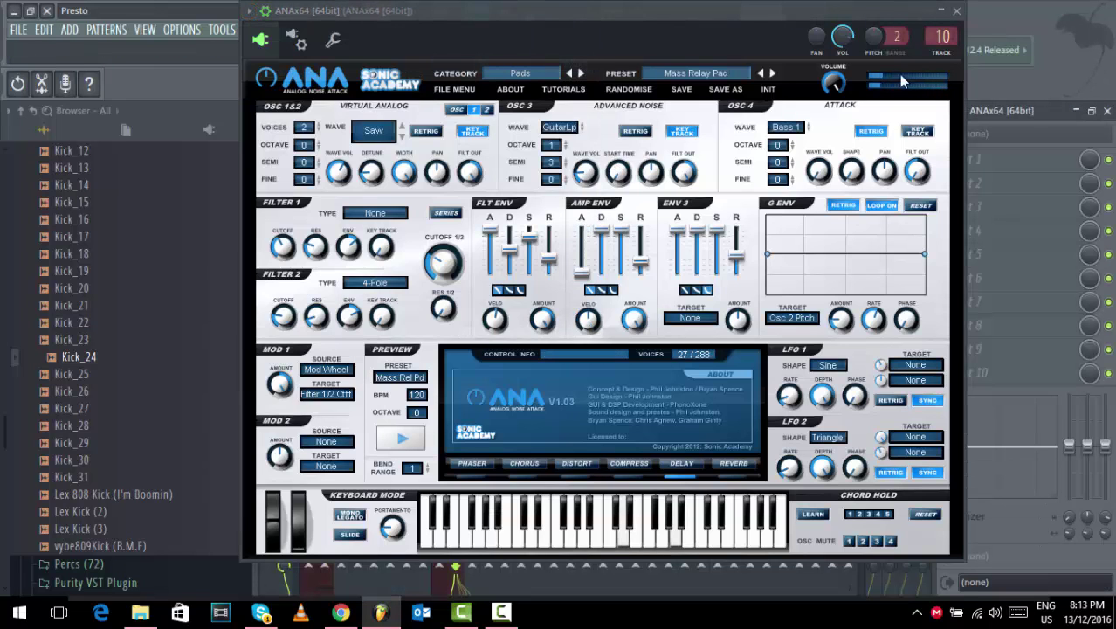
pyautogui.click(958, 16)
# Load Fruity Stereo Shaper in slot 3 of the ANAx64 mixer track and apply its Stereoize 3 preset.
pyautogui.click(989, 210)
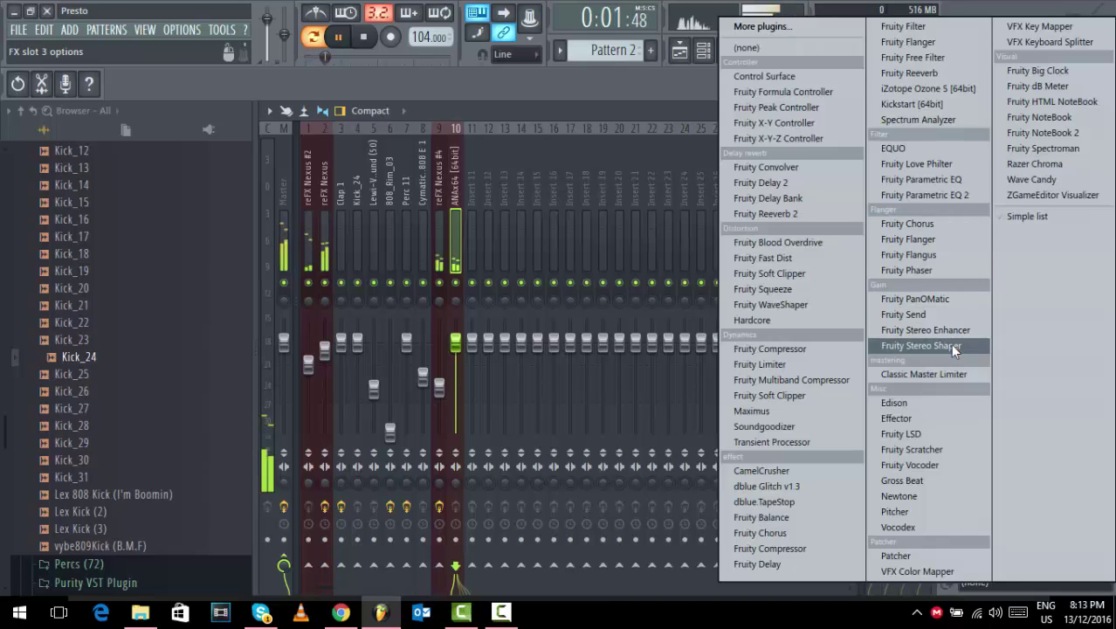
pyautogui.click(921, 345)
pyautogui.click(476, 210)
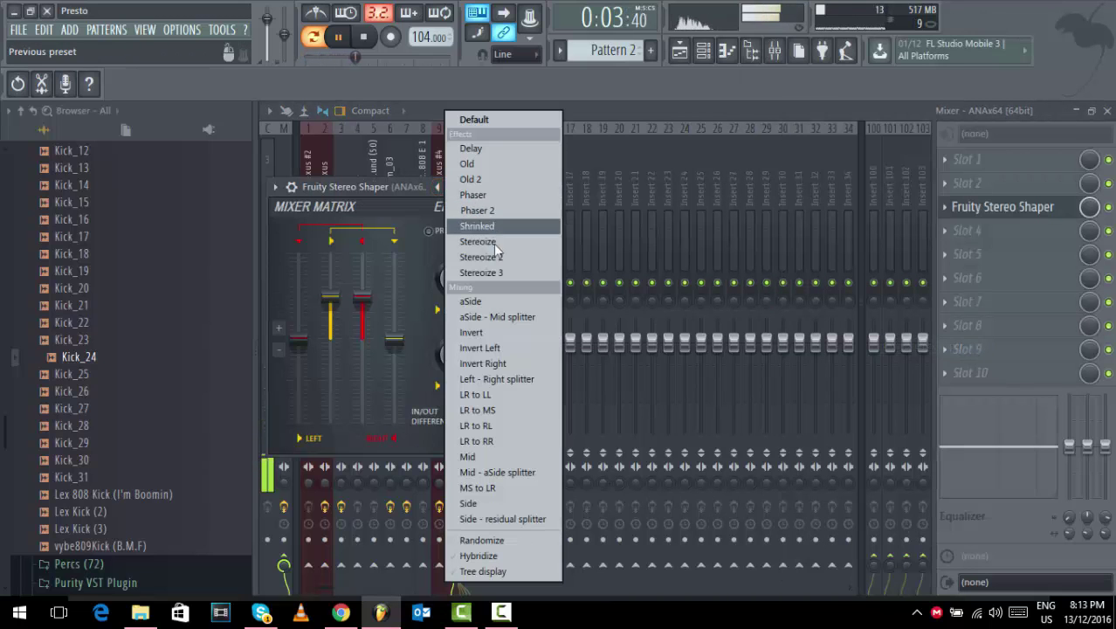
pyautogui.click(490, 273)
pyautogui.click(484, 188)
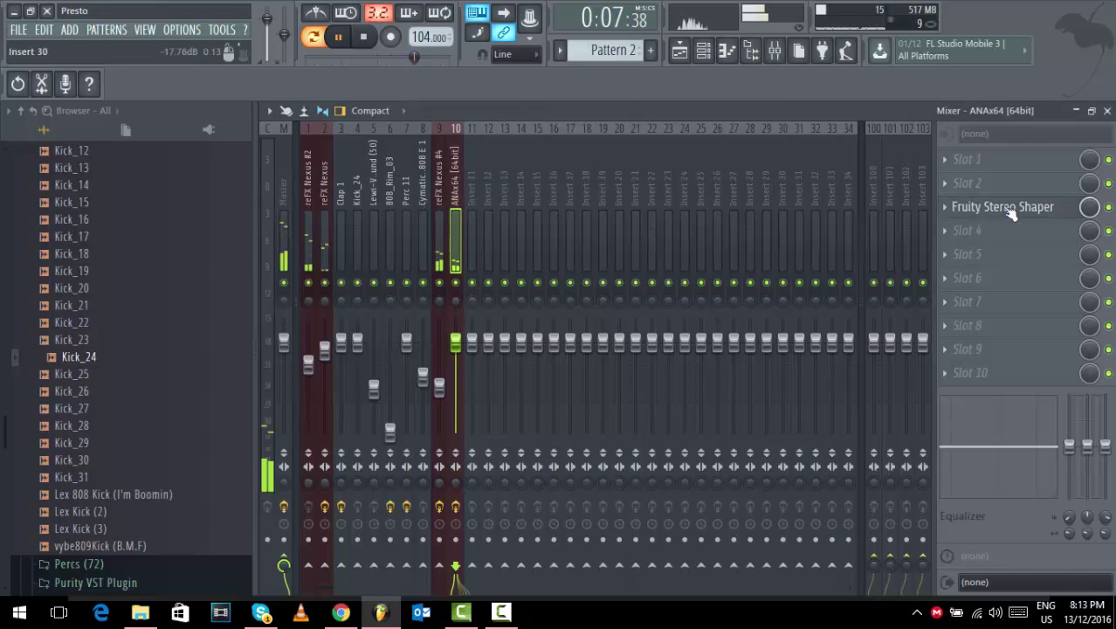
pyautogui.click(1107, 111)
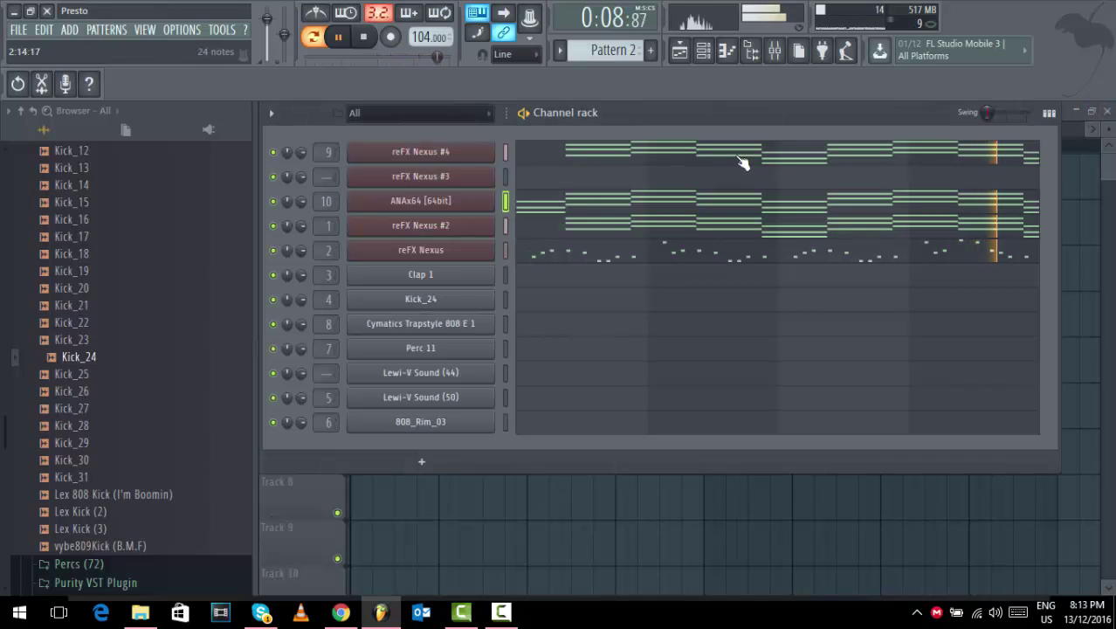
# Duplicate all the ANAx64 chords and place the copies one octave below the originals.
pyautogui.click(590, 203)
pyautogui.moveTo(468, 128); pyautogui.dragTo(961, 128)
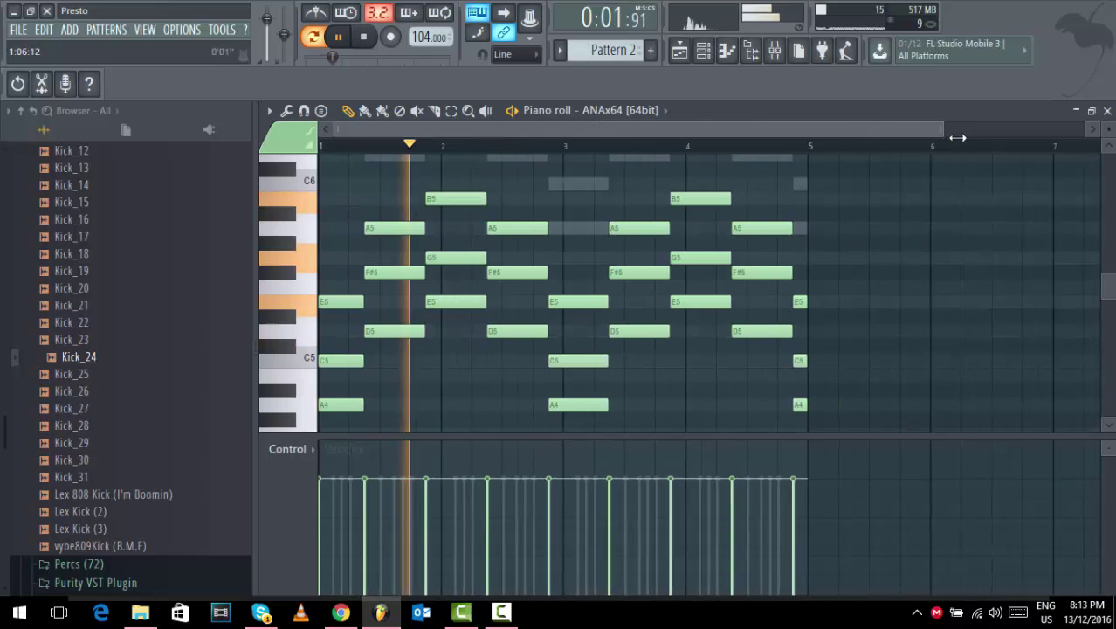
pyautogui.scroll(-1, 837, 269)
pyautogui.moveTo(818, 410); pyautogui.dragTo(314, 152)
pyautogui.moveTo(340, 273); pyautogui.dragTo(339, 407)
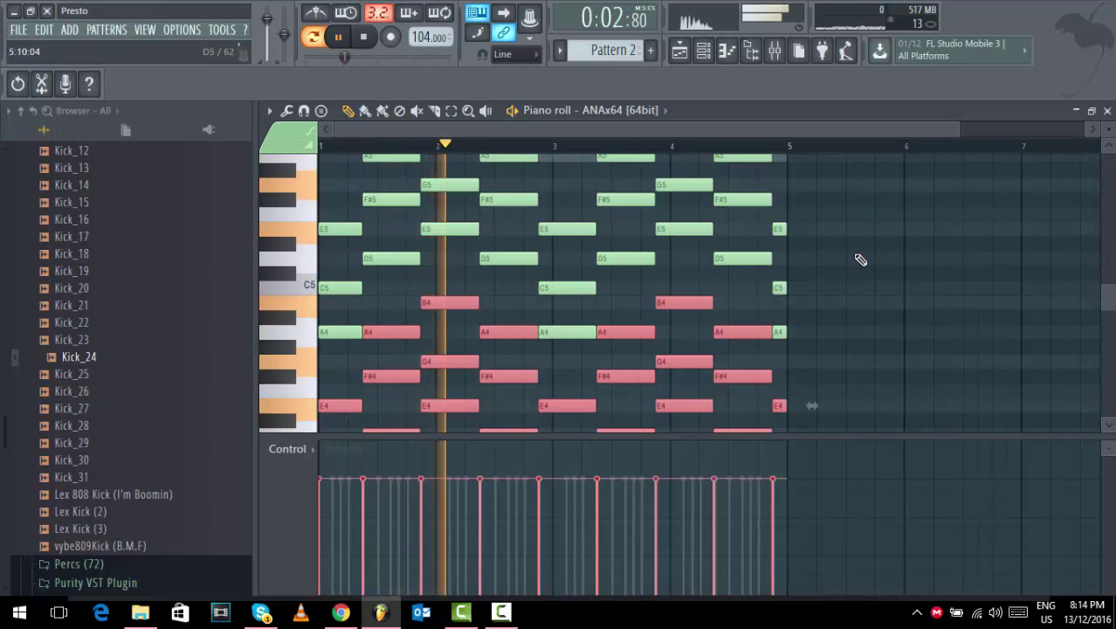
# Return to the channel rack, switch playback to song mode and play the layered chords with the drums.
pyautogui.click(1106, 110)
pyautogui.press('space')
pyautogui.click(313, 36)
pyautogui.press('space')
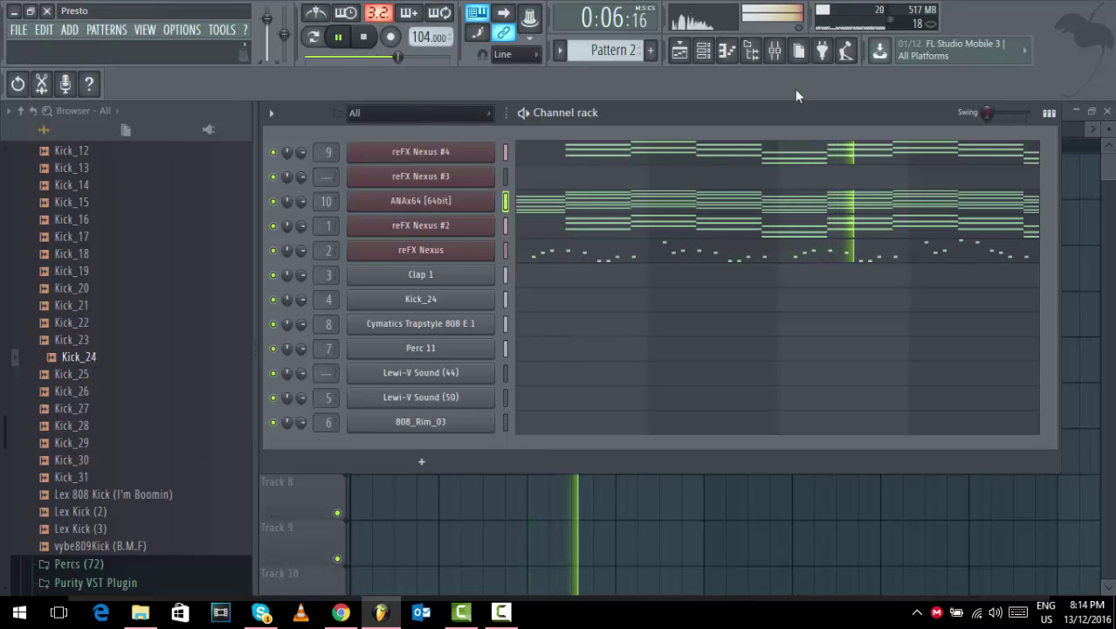
# Switch on the hall reverb of the PL UK Pikes 1 sound in reFX Nexus and fine-tune its mod amount.
pyautogui.click(489, 250)
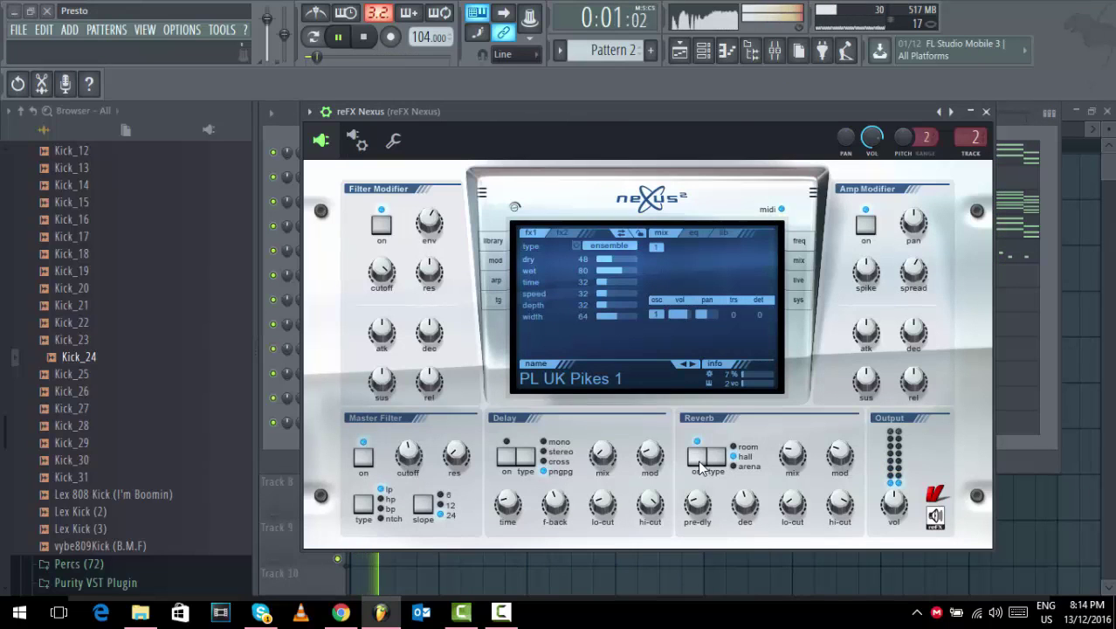
pyautogui.click(699, 467)
pyautogui.moveTo(840, 458)
pyautogui.mouseDown()
pyautogui.moveTo(841, 442)
pyautogui.moveTo(843, 456)
pyautogui.mouseUp()
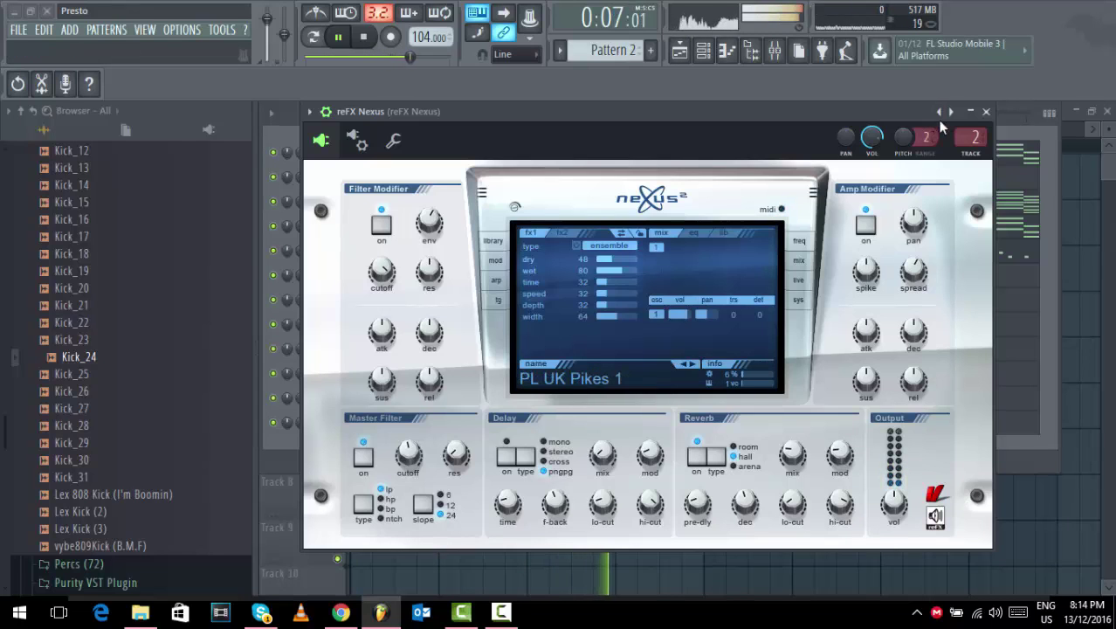
# Close the reFX Nexus window and stop the song playback.
pyautogui.click(985, 112)
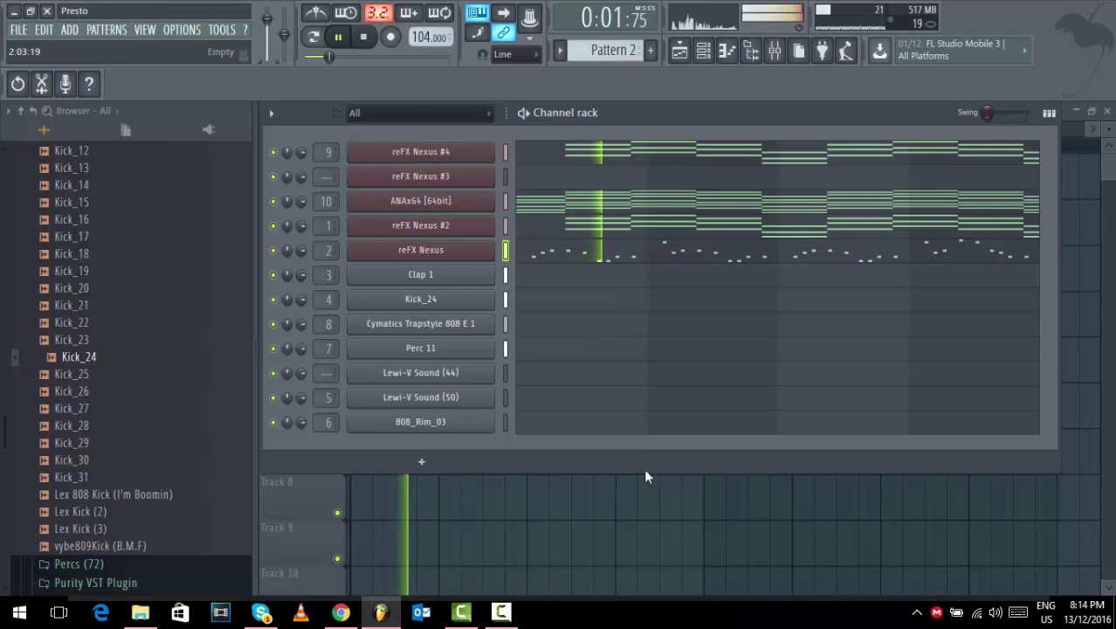
pyautogui.press('space')
pyautogui.click(501, 612)
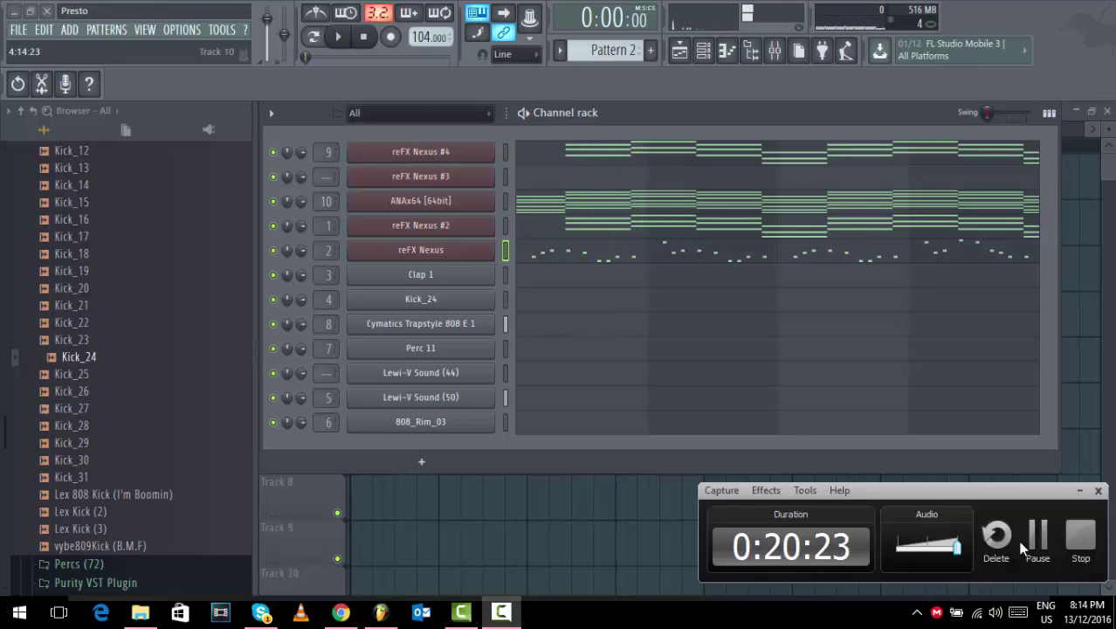
pyautogui.click(501, 612)
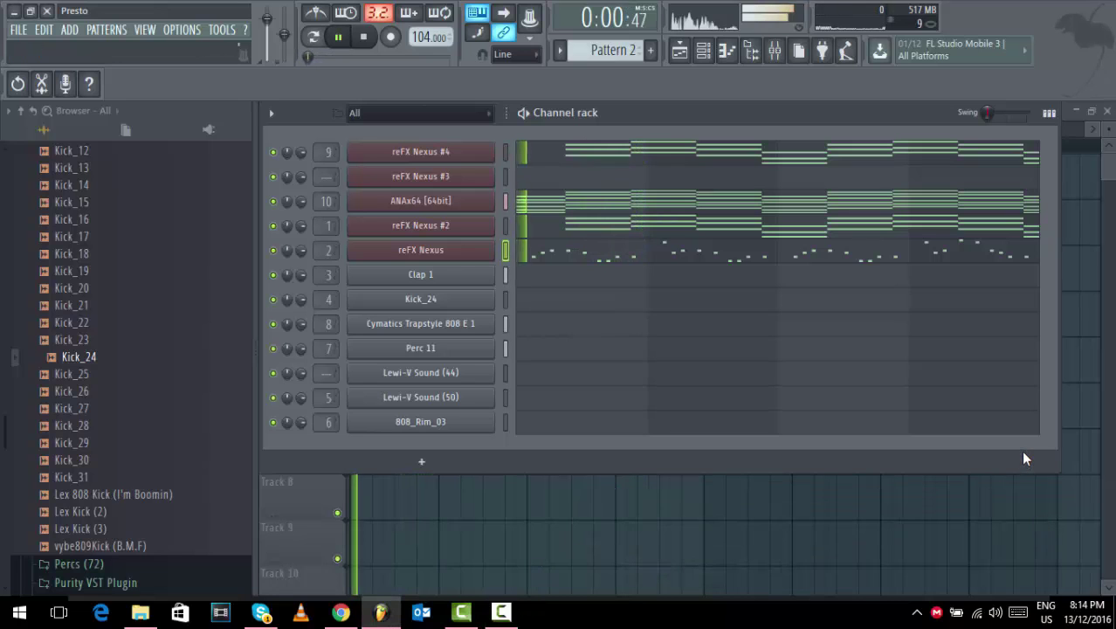
pyautogui.click(508, 615)
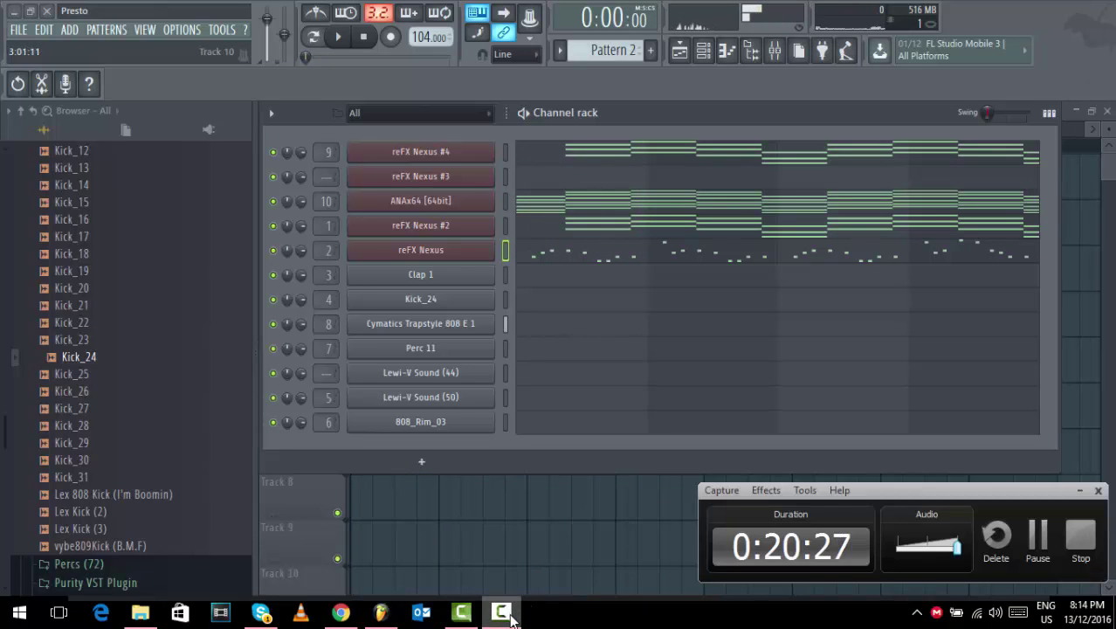
pyautogui.click(1039, 537)
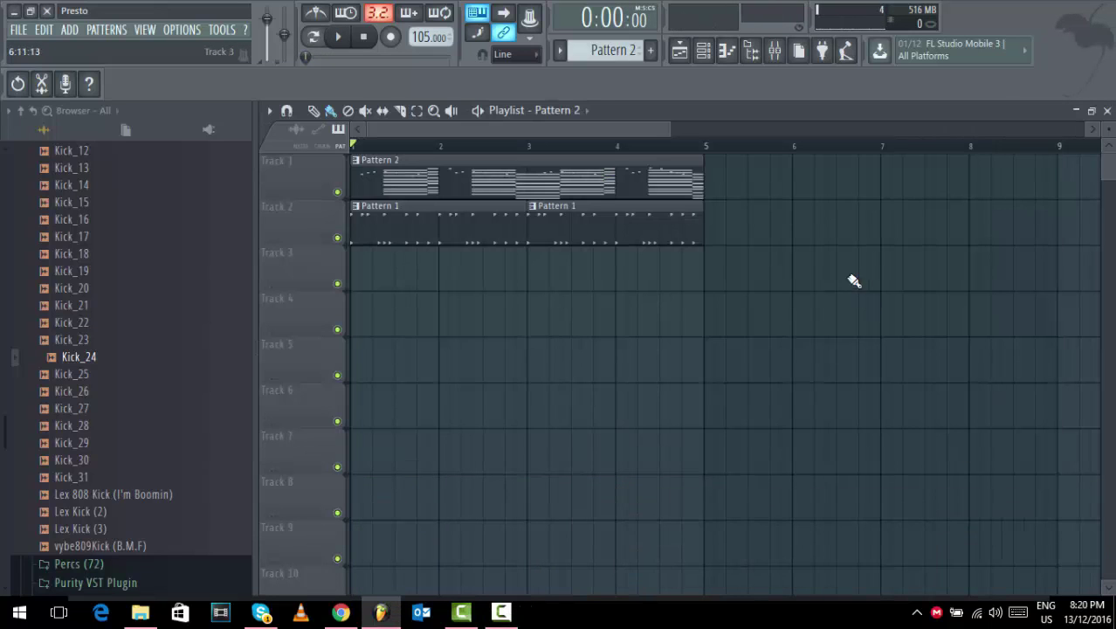
# Switch to Pattern 1 in the channel rack and raise the 808_Rim_03 mixer track to about -12 dB during playback.
pyautogui.click(704, 51)
pyautogui.scroll(1, 591, 55)
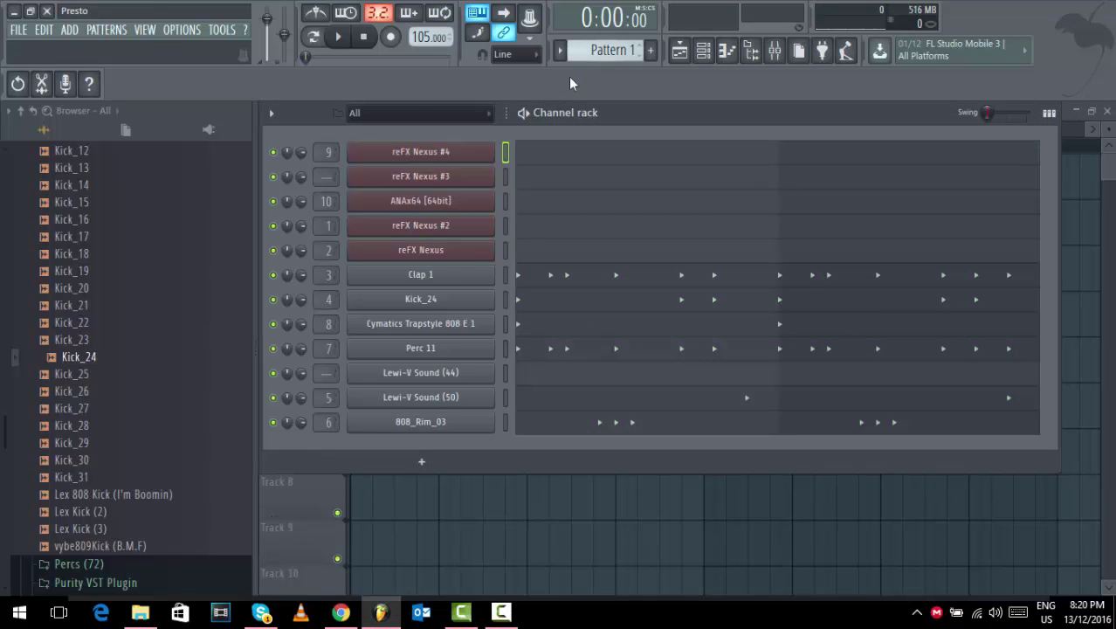
pyautogui.press('space')
pyautogui.click(775, 49)
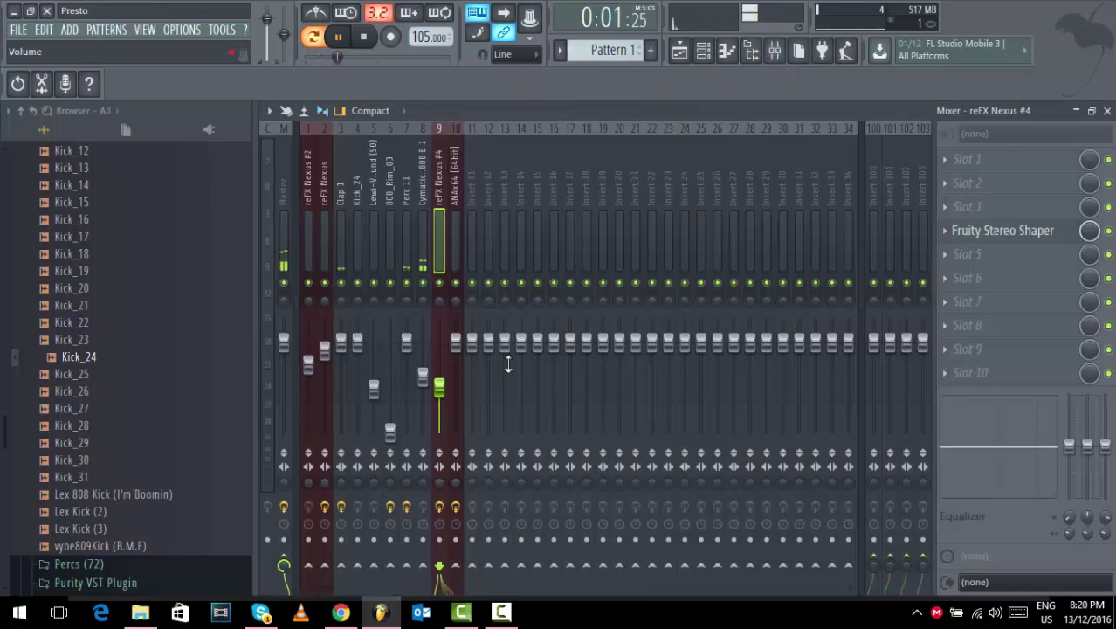
pyautogui.moveTo(394, 439); pyautogui.dragTo(395, 387)
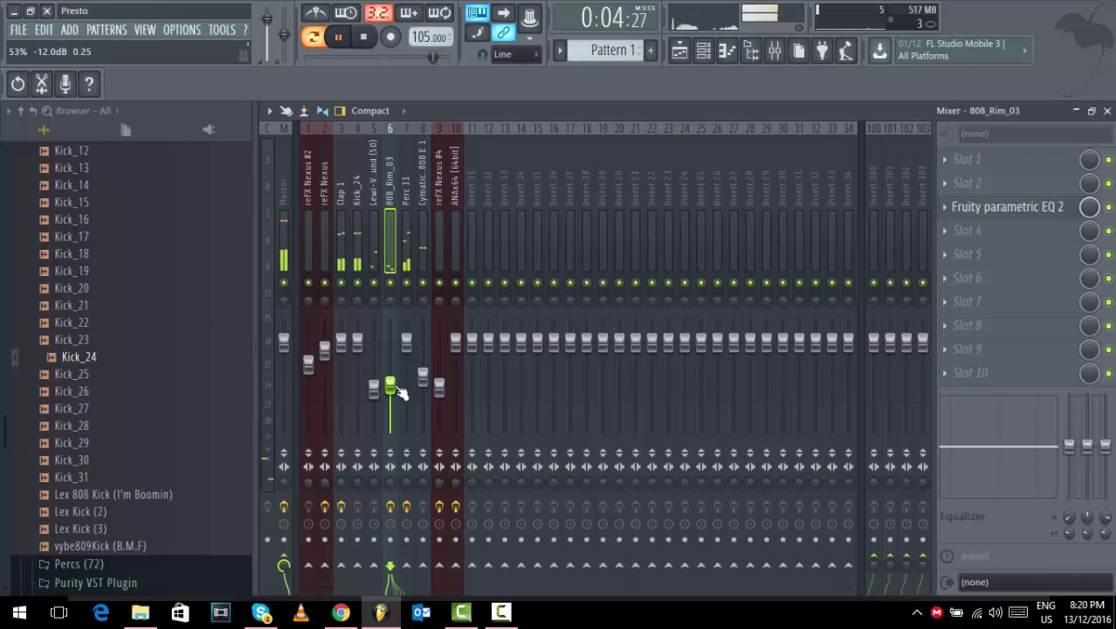
pyautogui.click(1106, 110)
pyautogui.press('space')
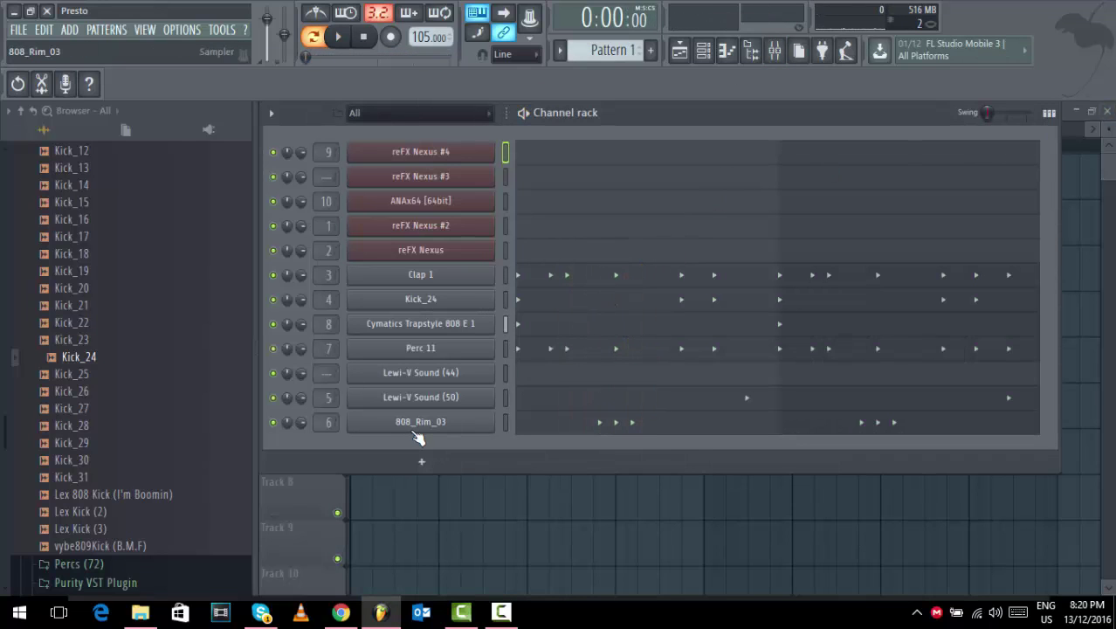
# Collapse the Kicks folder of the Lex Luger Drum Kit and open its Percs folder at the shaker samples.
pyautogui.scroll(8, 127, 496)
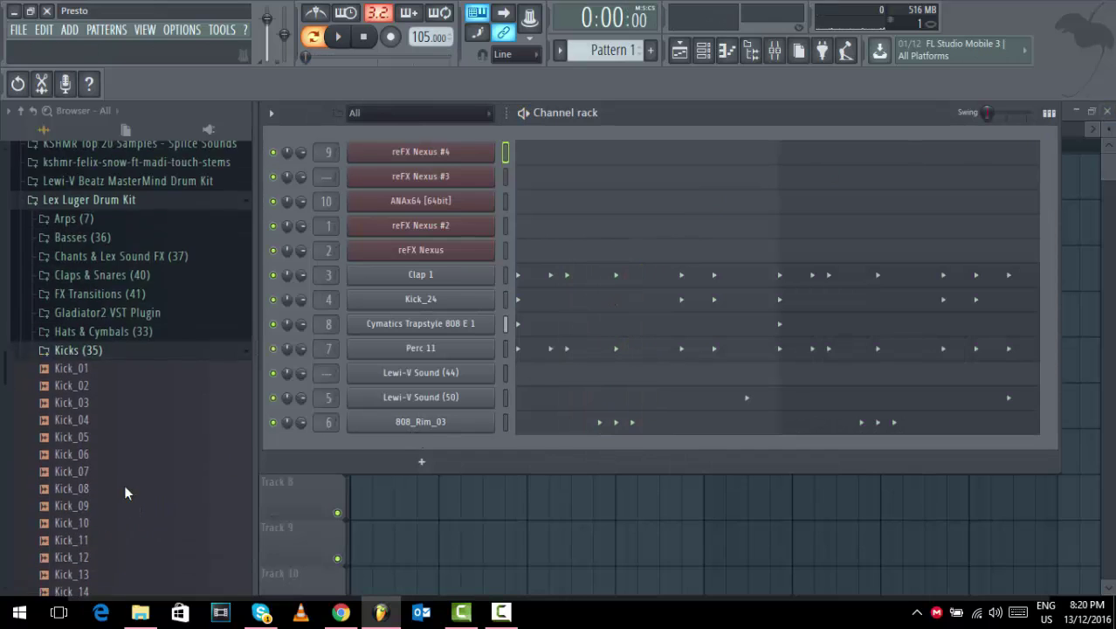
pyautogui.click(80, 358)
pyautogui.click(97, 379)
pyautogui.scroll(-6, 129, 436)
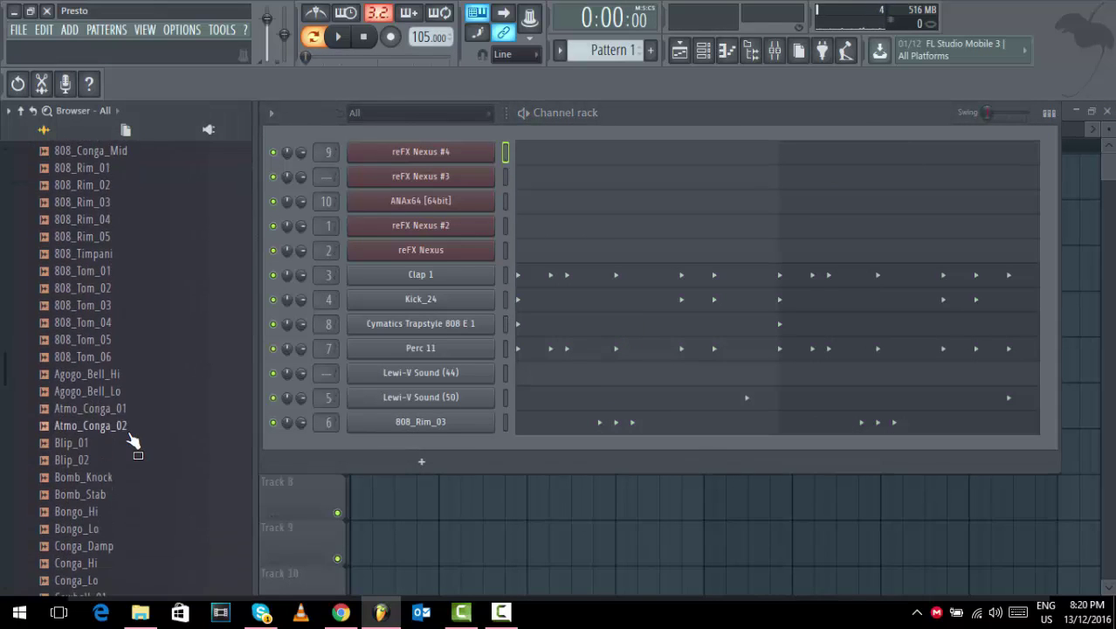
pyautogui.scroll(-6, 131, 441)
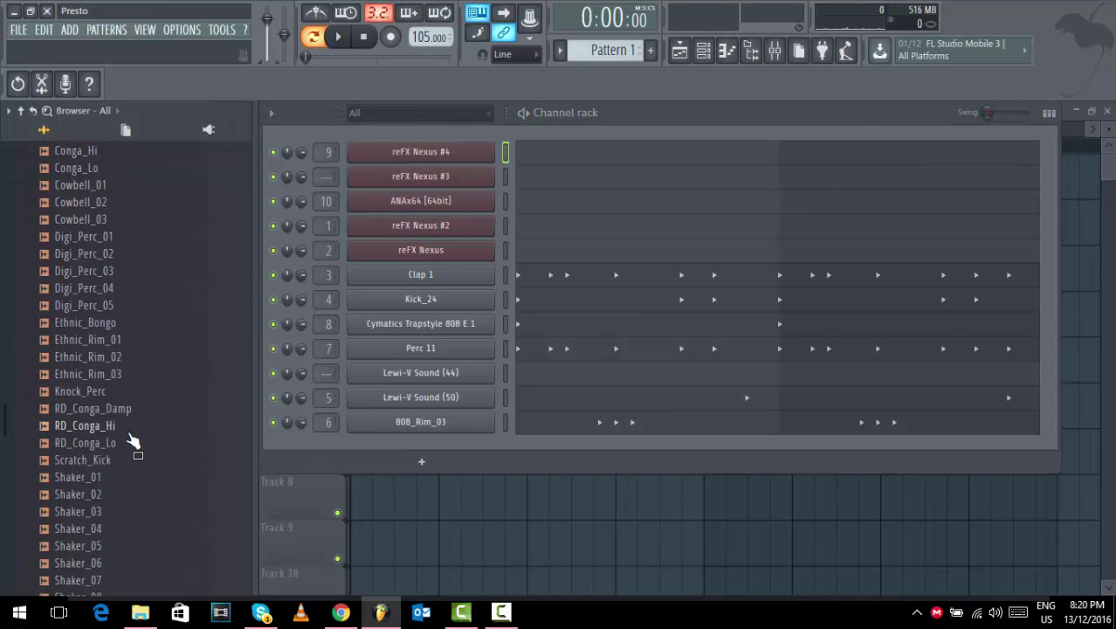
# Audition the shaker samples from Shaker_01 to Shaker_10 and the Sleigh_Bell sample.
pyautogui.click(85, 480)
pyautogui.click(87, 495)
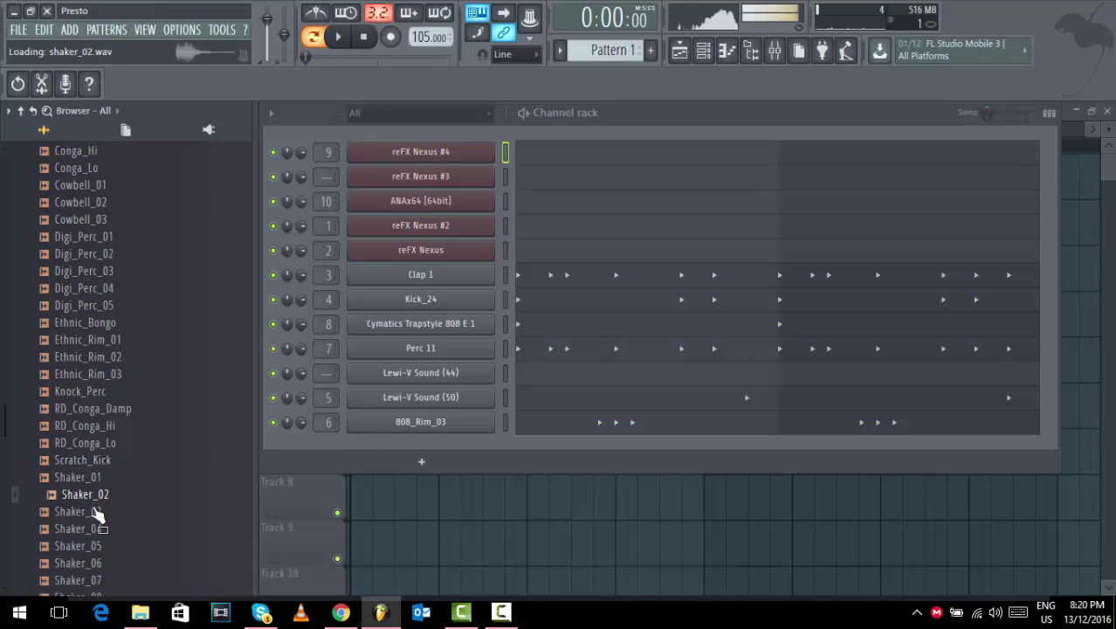
pyautogui.click(89, 511)
pyautogui.click(92, 529)
pyautogui.click(94, 546)
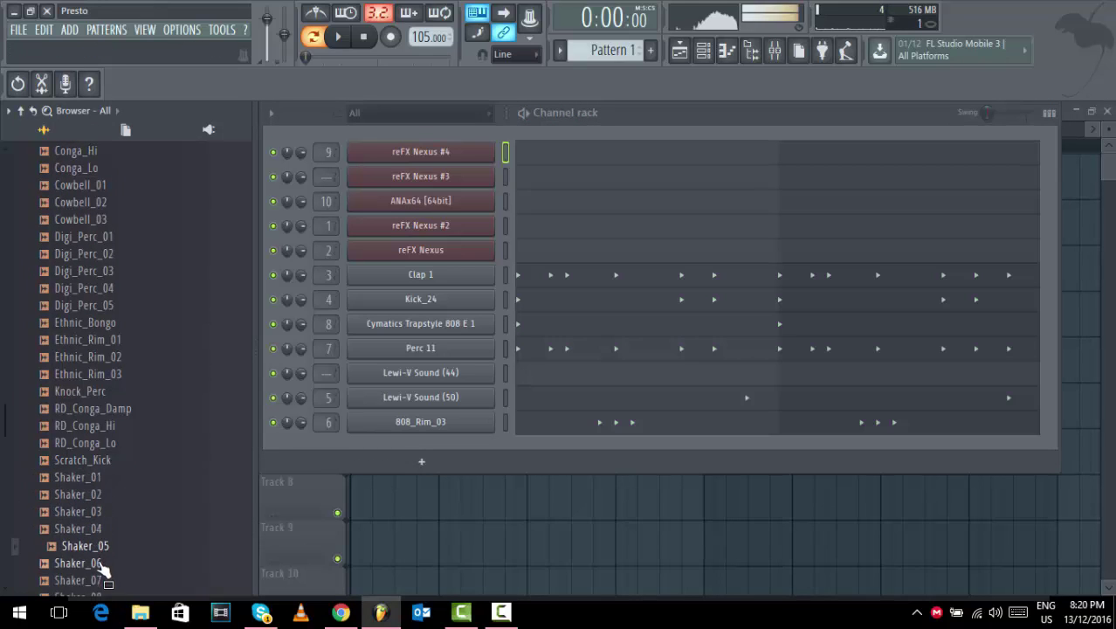
pyautogui.click(98, 562)
pyautogui.scroll(-3, 108, 516)
pyautogui.scroll(-1, 108, 516)
pyautogui.click(89, 479)
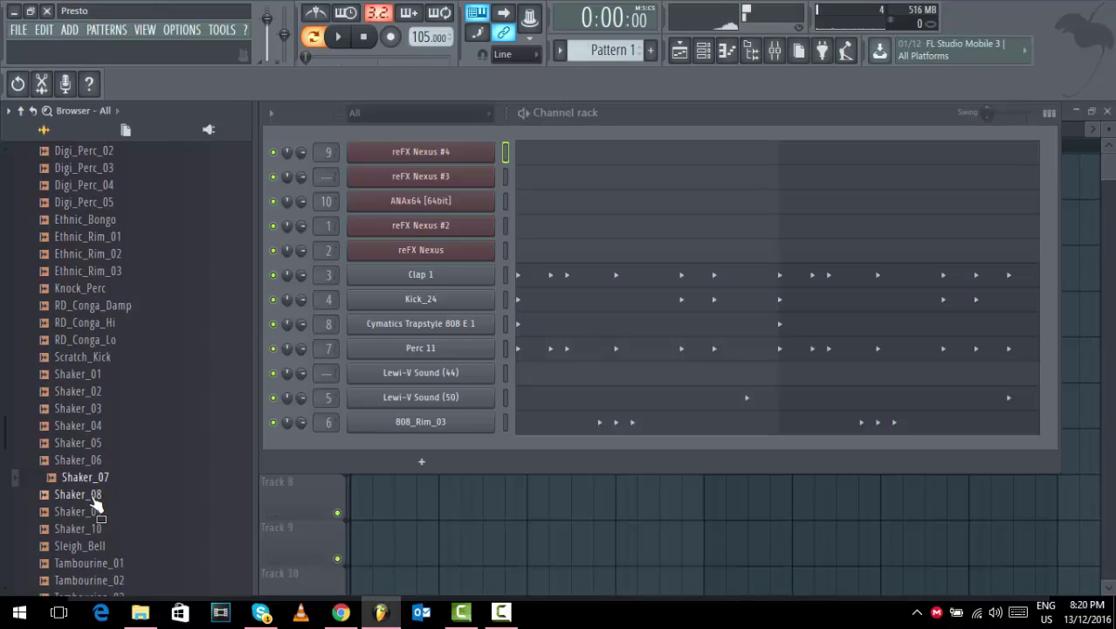
pyautogui.click(88, 496)
pyautogui.click(91, 512)
pyautogui.click(93, 528)
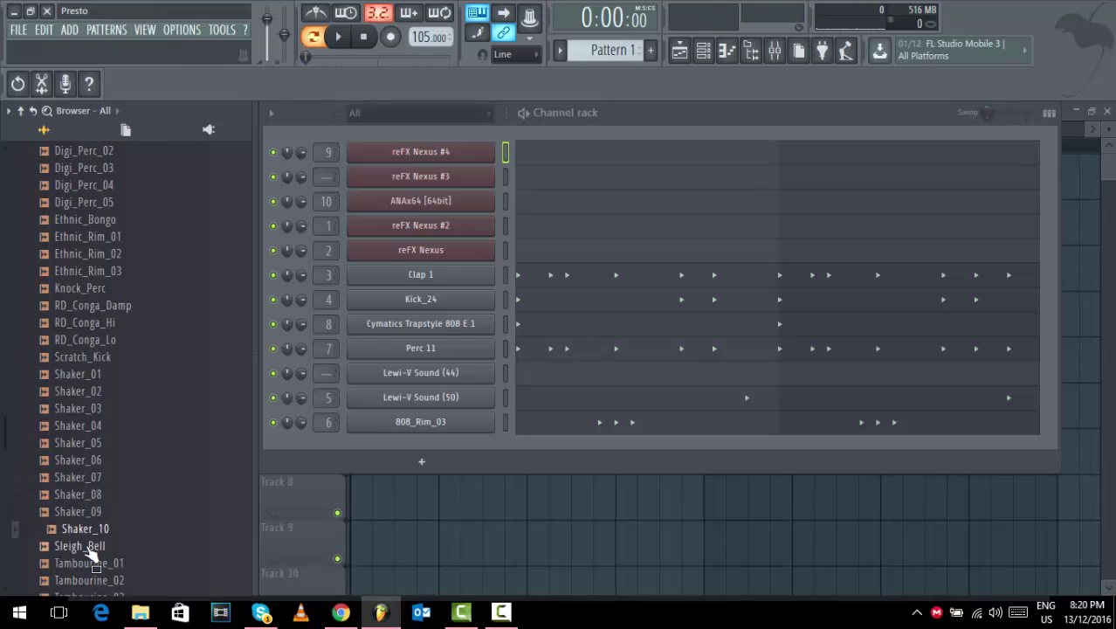
pyautogui.click(93, 545)
pyautogui.click(92, 513)
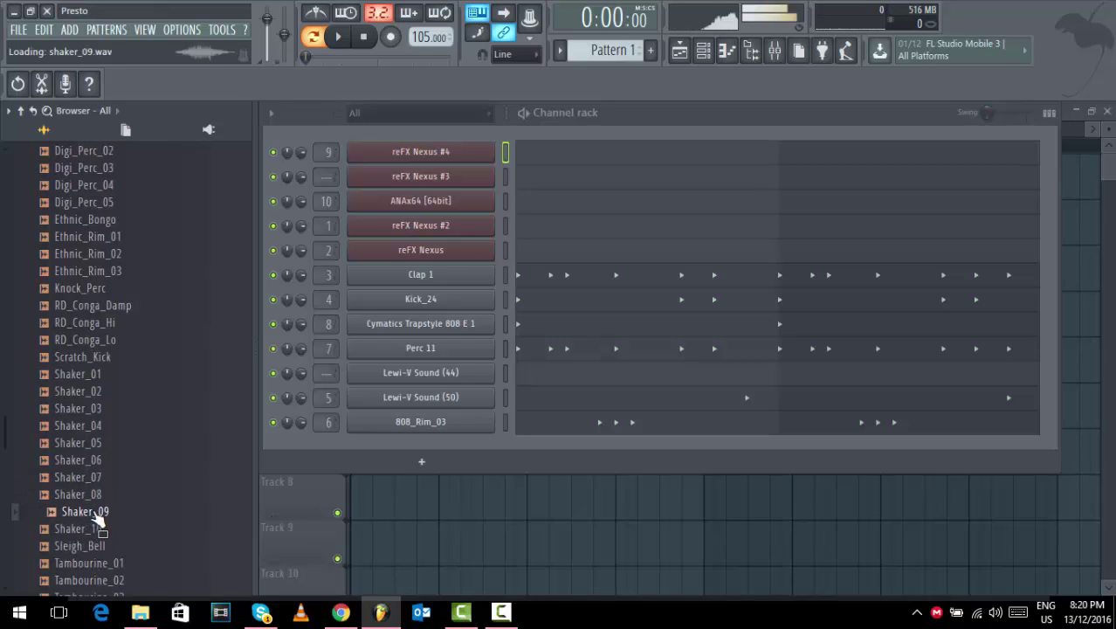
# Replace the 808_Rim_03 channel's sample with Shaker_08 and play Pattern 1 to hear it.
pyautogui.click(100, 496)
pyautogui.moveTo(103, 509); pyautogui.dragTo(395, 423)
pyautogui.press('space')
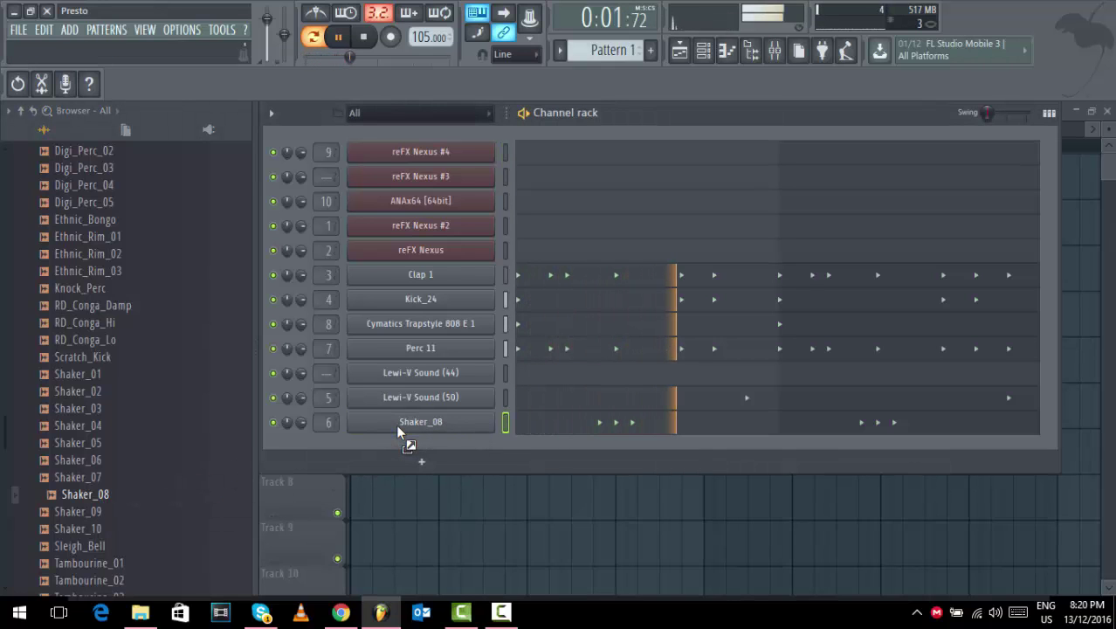
# Raise the volume of the Shaker_08 channel's mixer track 6 slightly, close the mixer and stop playback.
pyautogui.click(774, 50)
pyautogui.moveTo(398, 401); pyautogui.dragTo(397, 391)
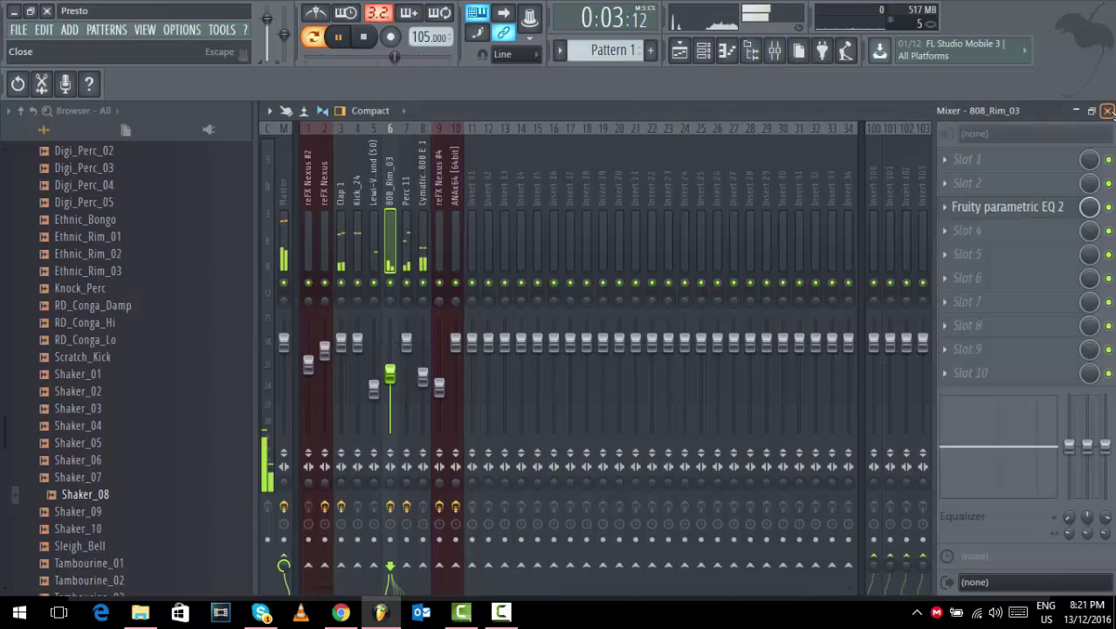
pyautogui.press('F6')
pyautogui.press('space')
# Show the channel rack as a step grid and return to Pattern 1 after viewing Patterns 2 and 3.
pyautogui.scroll(-1, 619, 54)
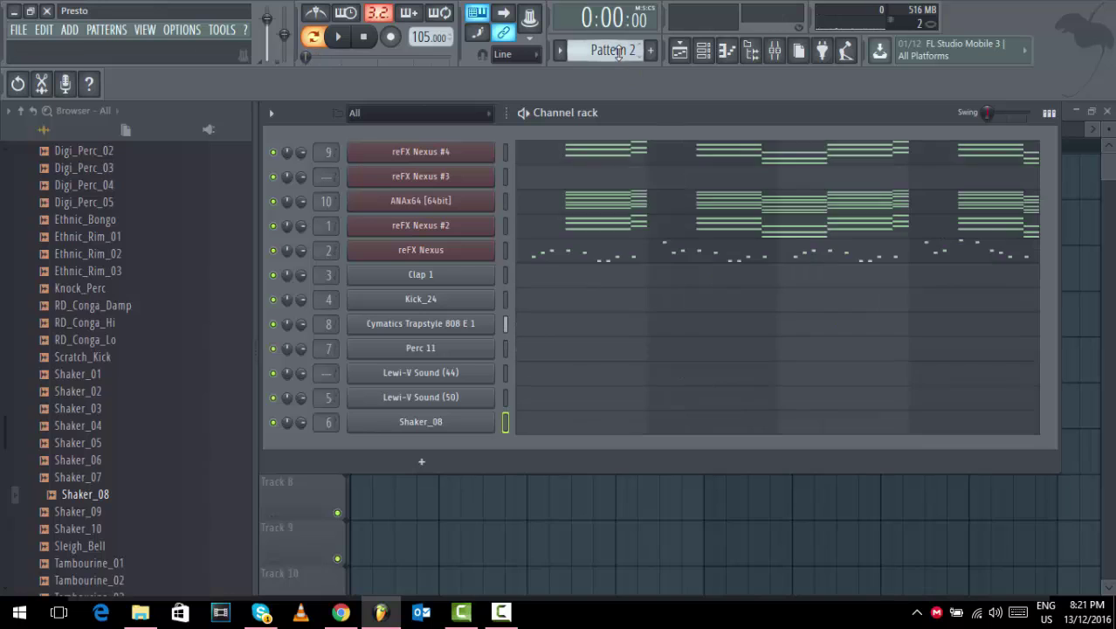
pyautogui.scroll(-1, 619, 54)
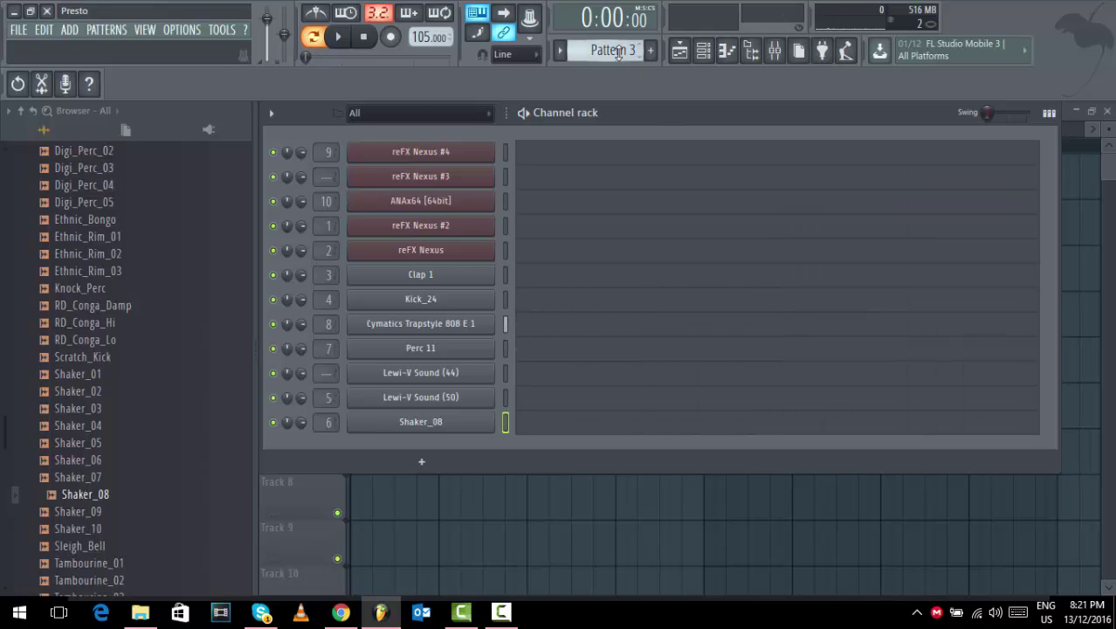
pyautogui.click(1050, 114)
pyautogui.scroll(2, 613, 50)
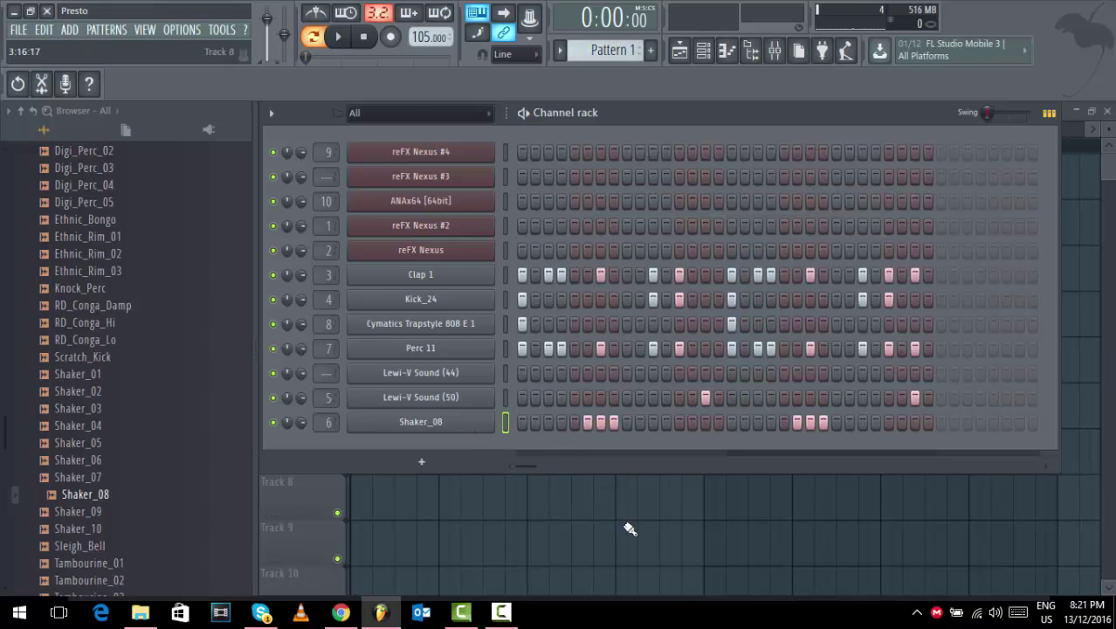
# Add two more Pattern 1 clips on Track 2 of the playlist at bars 5 and 7.
pyautogui.press('F6')
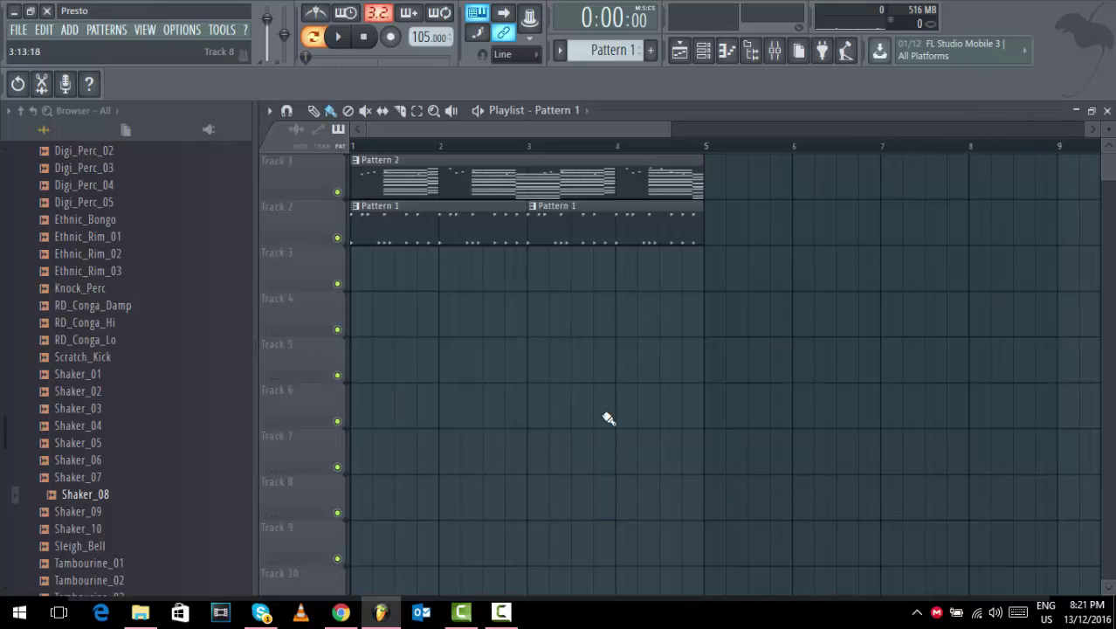
pyautogui.click(714, 232)
pyautogui.click(928, 221)
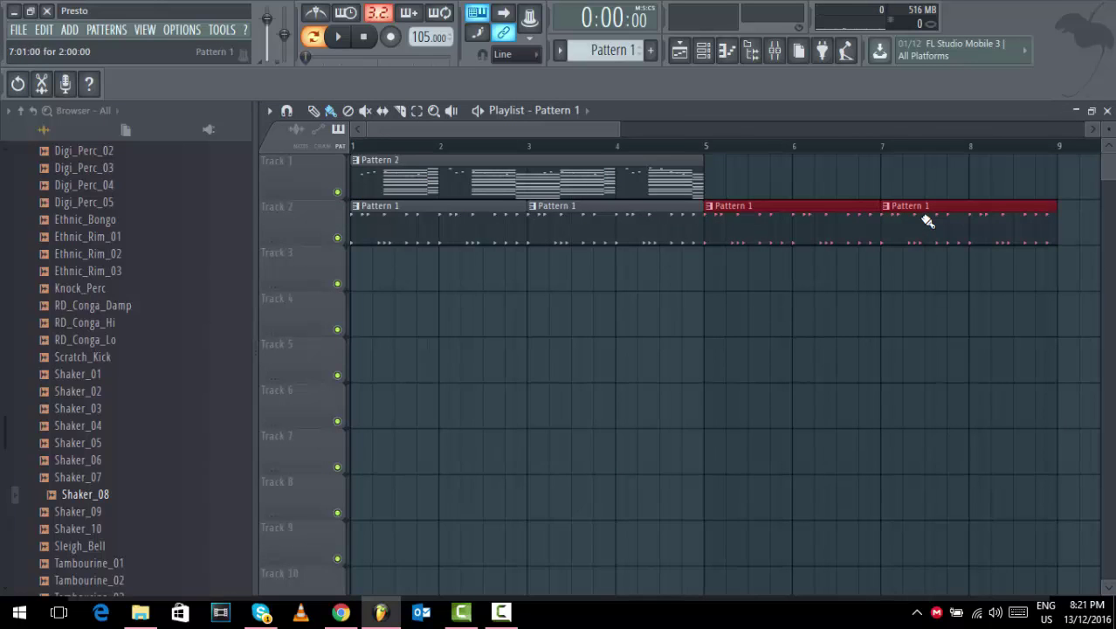
# Add a second Pattern 2 clip on Track 1 at bar 5 and mute that track.
pyautogui.click(664, 177)
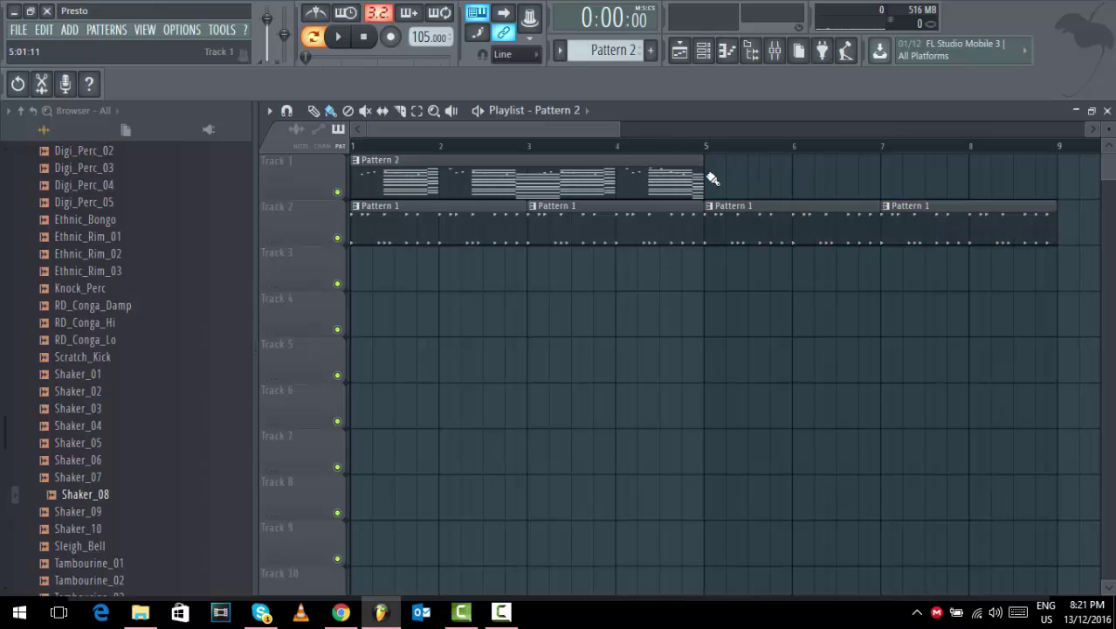
pyautogui.click(712, 179)
pyautogui.click(337, 192)
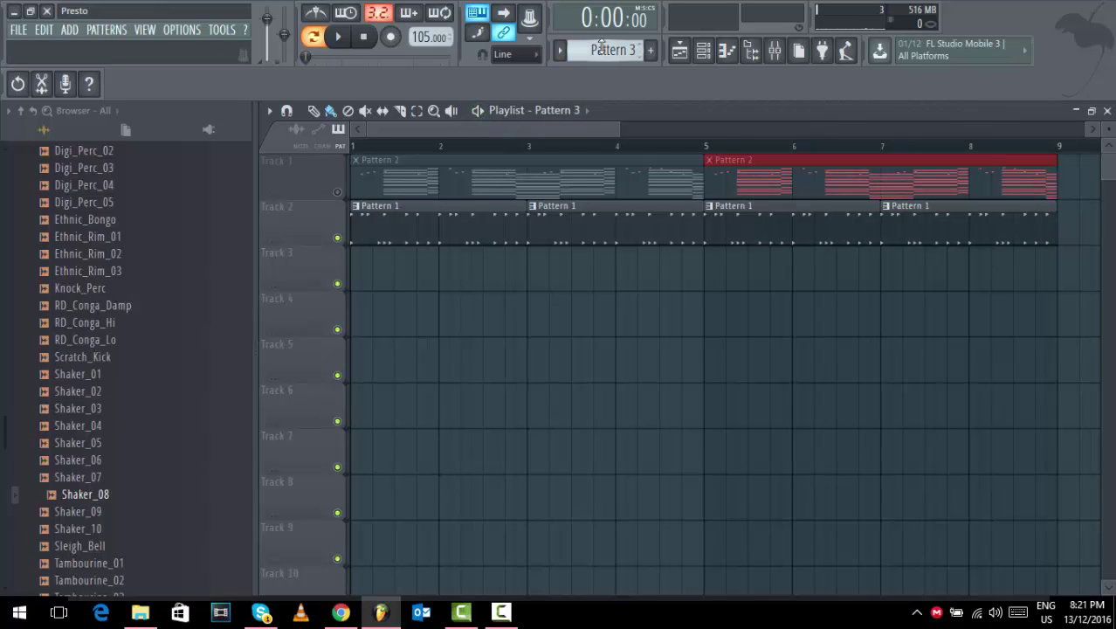
# Place a Pattern 3 clip on Track 3 at bar 5 and play the song from the beginning.
pyautogui.click(719, 280)
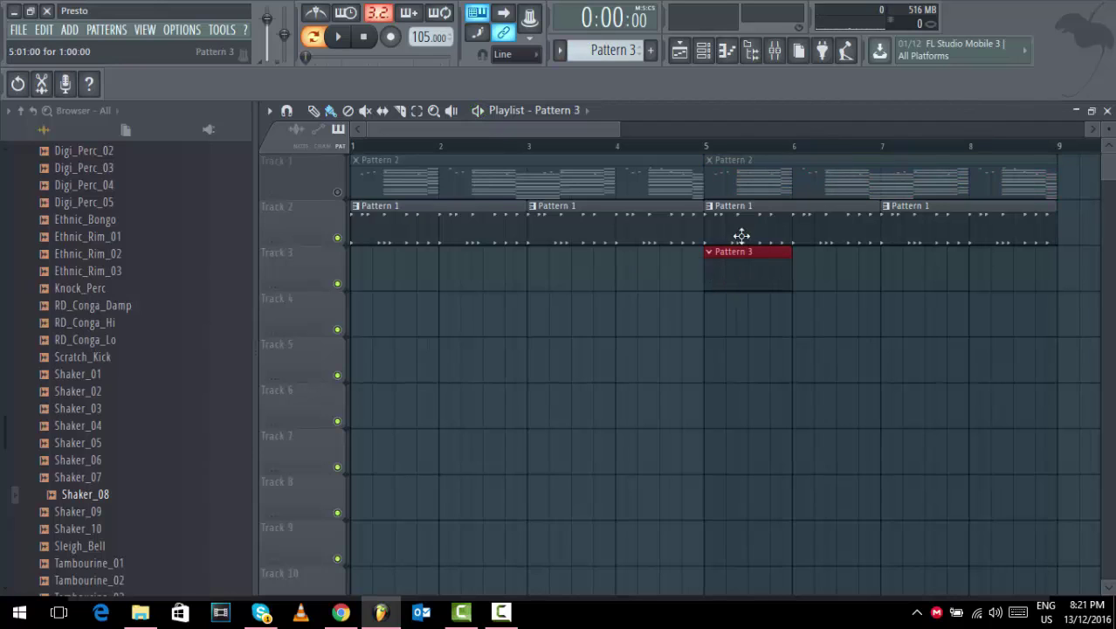
pyautogui.click(713, 149)
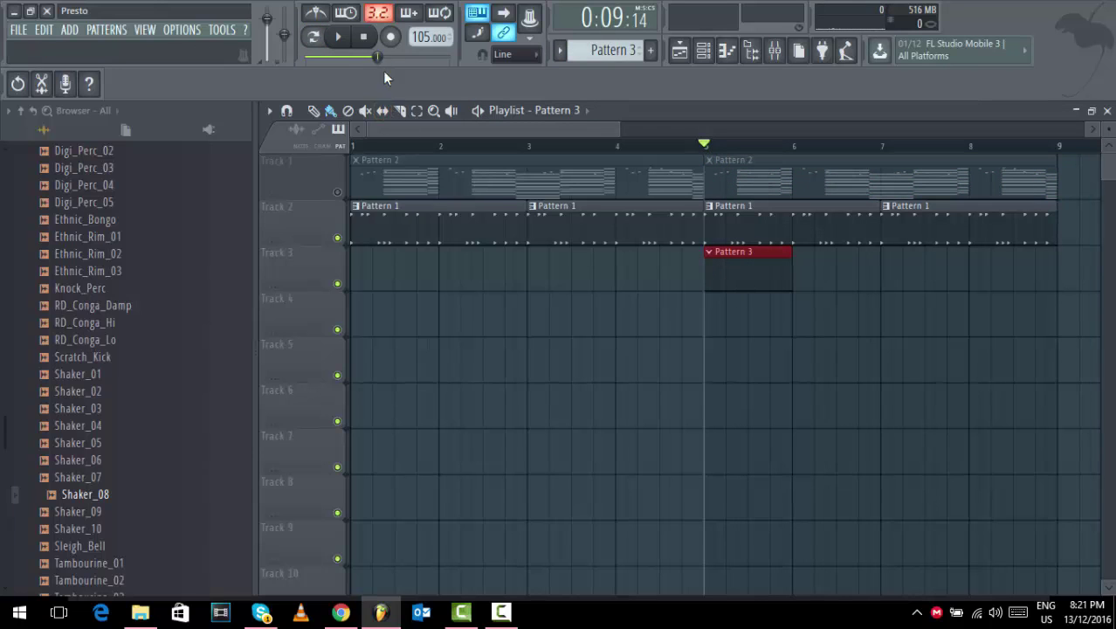
pyautogui.click(367, 37)
pyautogui.press('space')
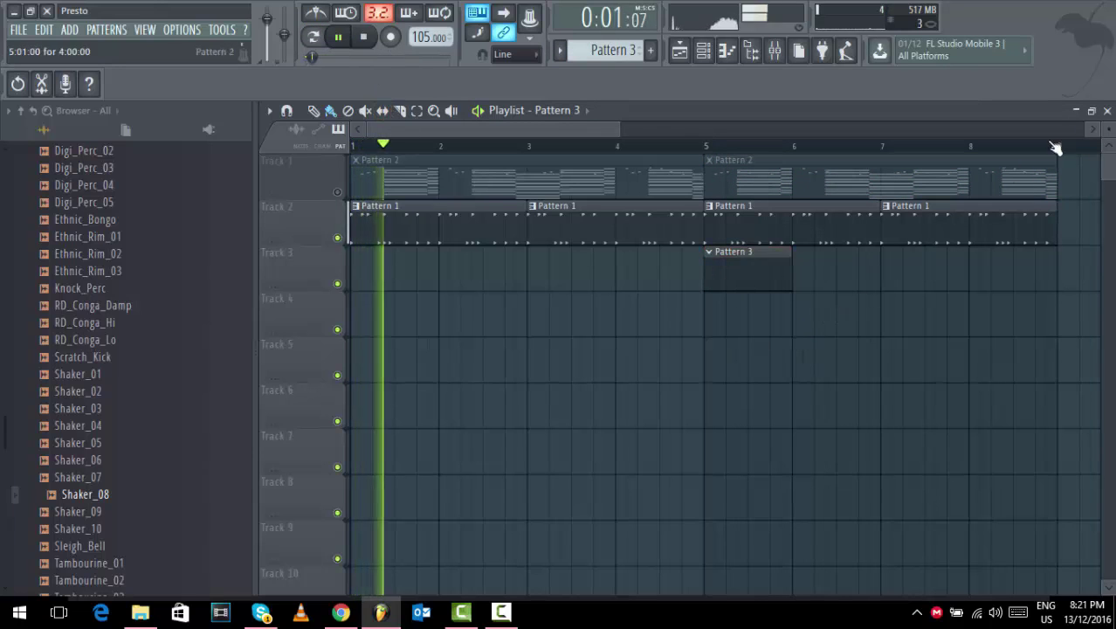
# Close the playlist, select the Lewi-V Sound (44) channel in the channel rack and stop playback.
pyautogui.click(1106, 111)
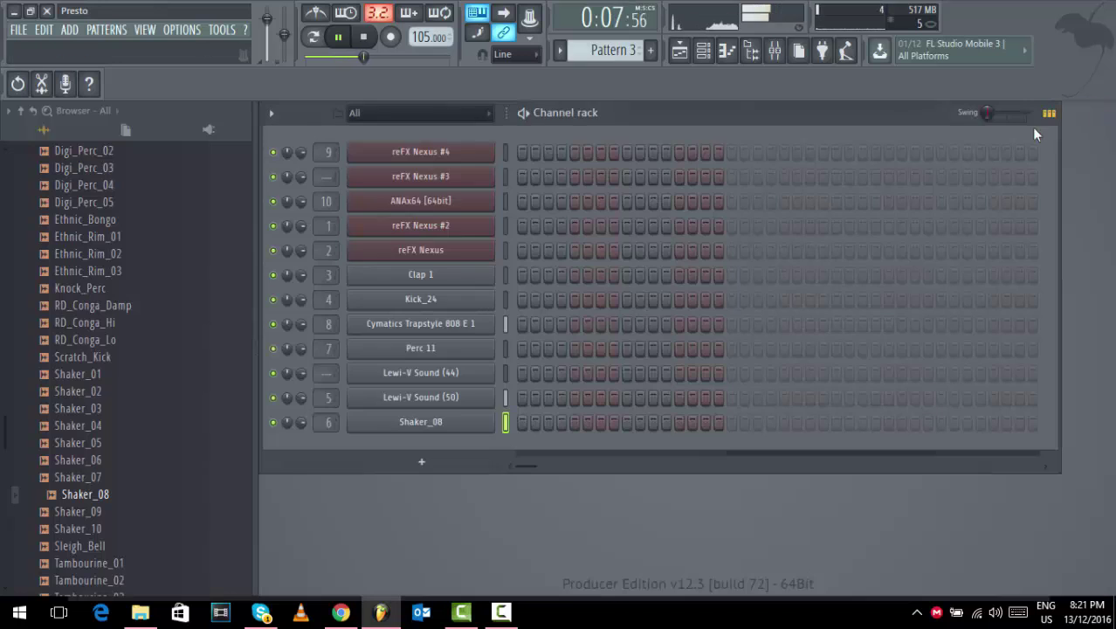
pyautogui.click(504, 398)
pyautogui.press('space')
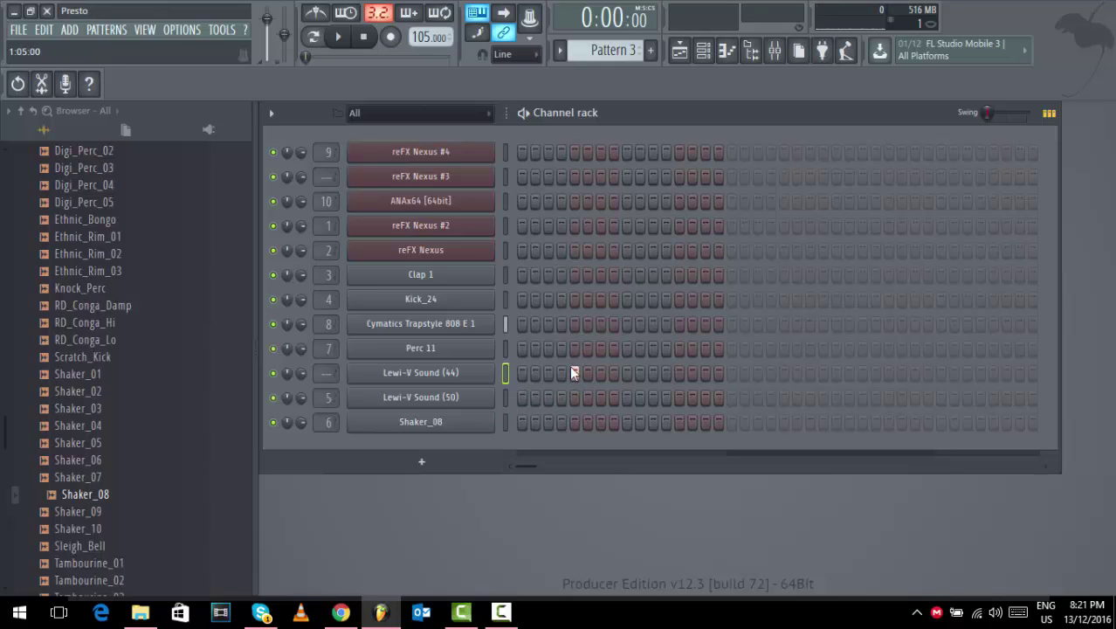
# Set the song position to bar 5 in the playlist, close the playlist and start playback.
pyautogui.click(675, 51)
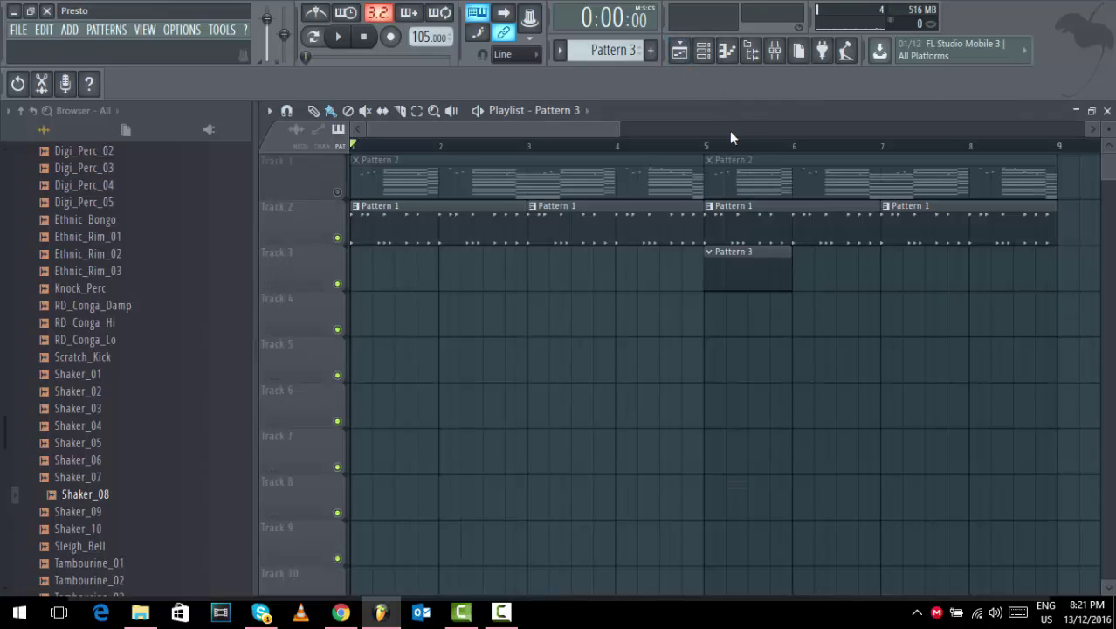
pyautogui.click(713, 147)
pyautogui.click(1105, 112)
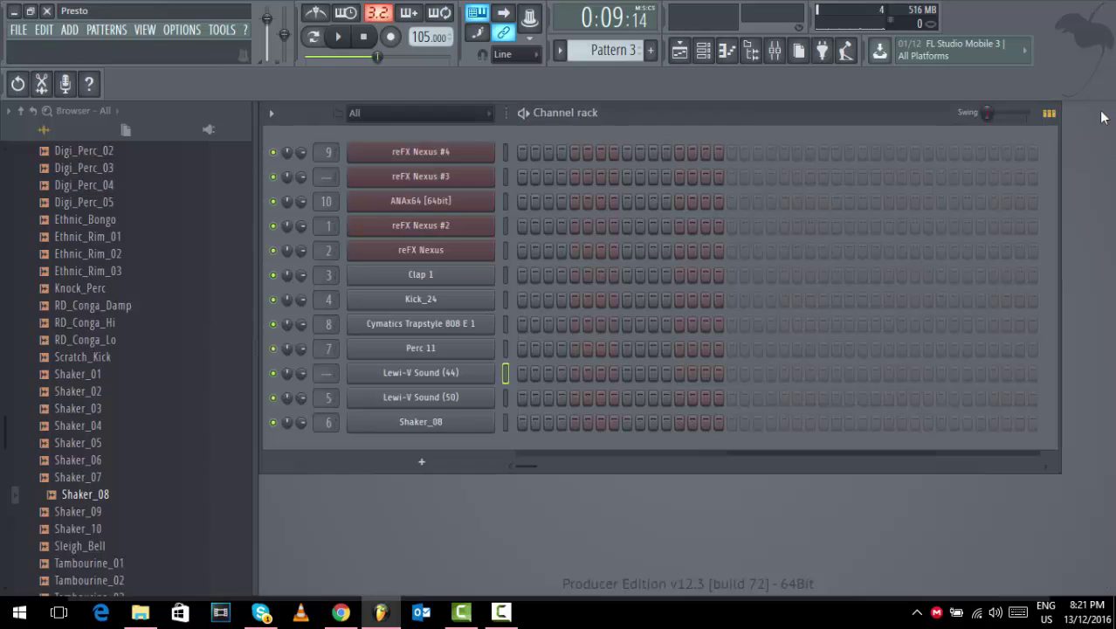
pyautogui.press('space')
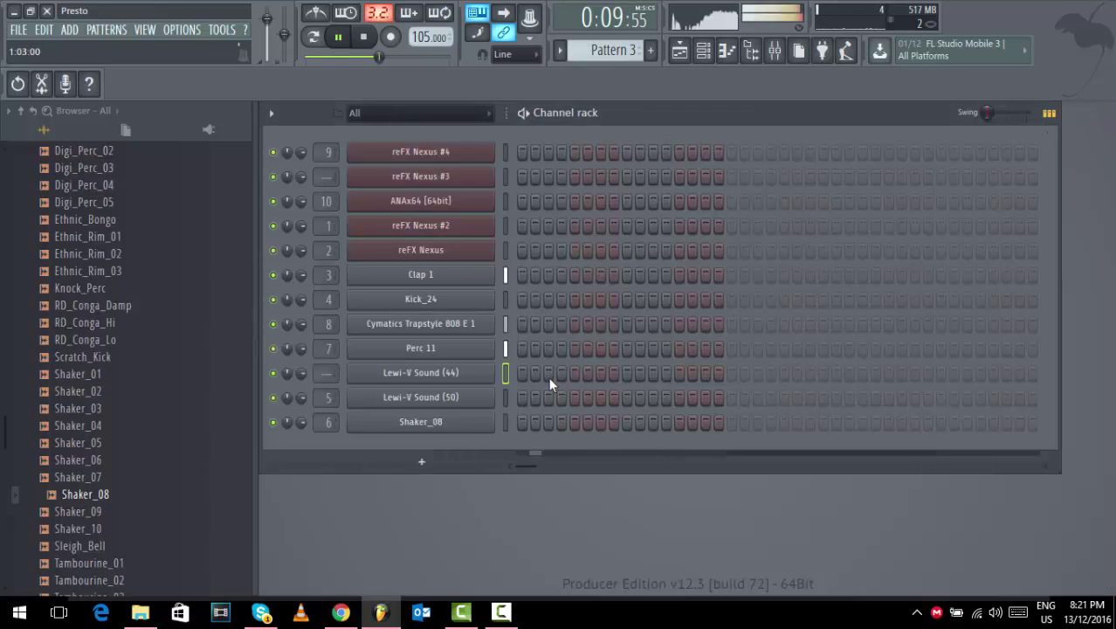
# Try a hit on step 3 of the Lewi-V Sound (44) channel in Pattern 3 and listen to it.
pyautogui.click(548, 373)
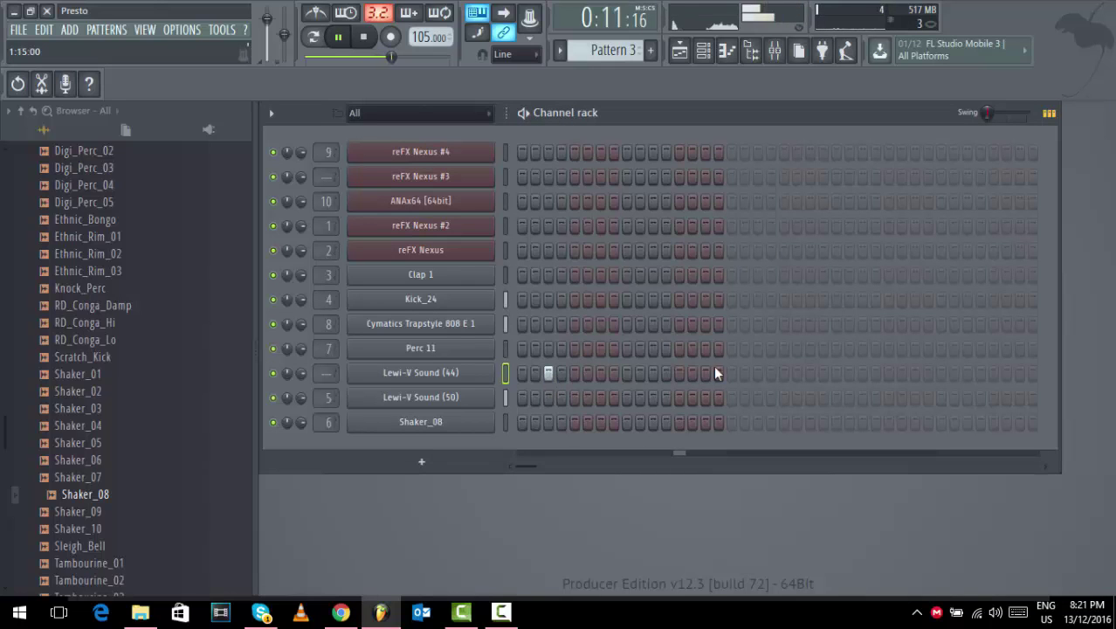
pyautogui.press('space')
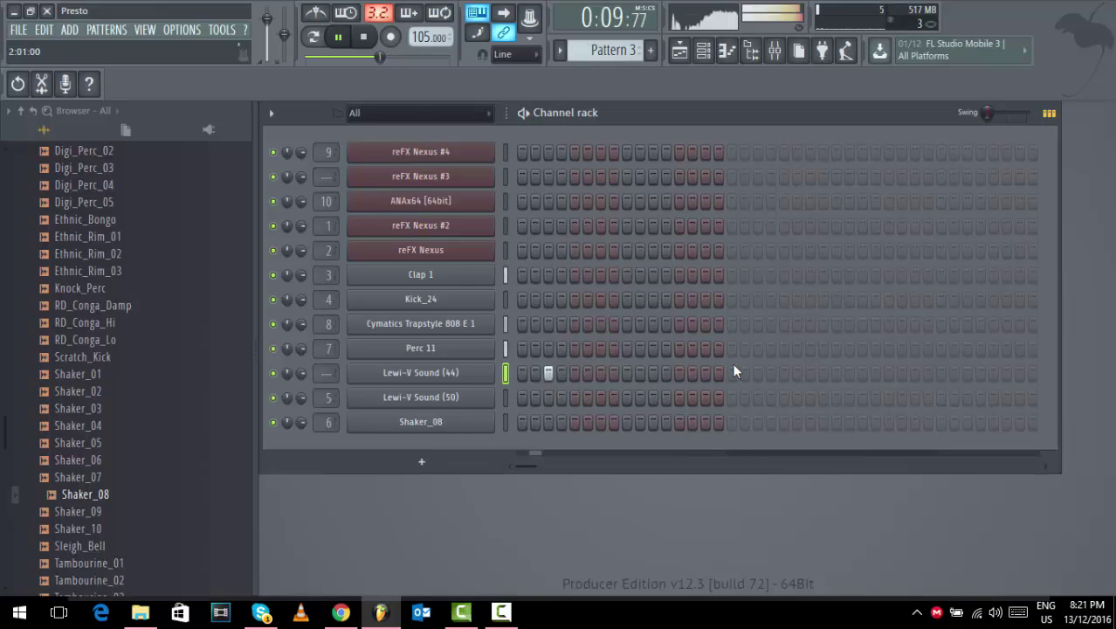
pyautogui.press('space')
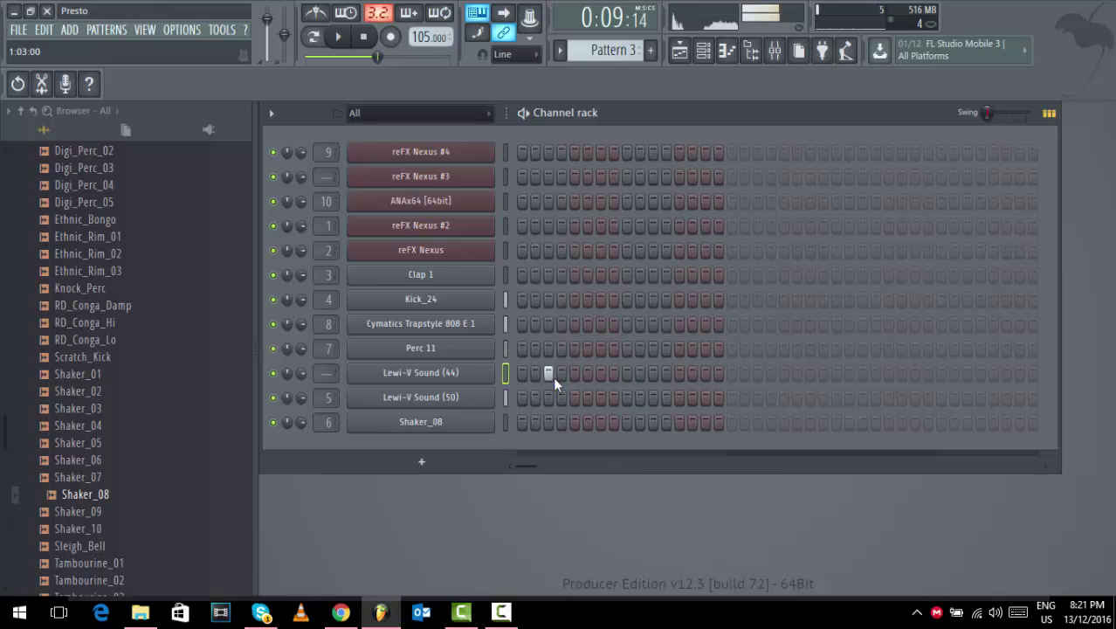
# Switch to Pattern 1 and copy the step sequence of the Shaker_08 channel.
pyautogui.scroll(2, 609, 49)
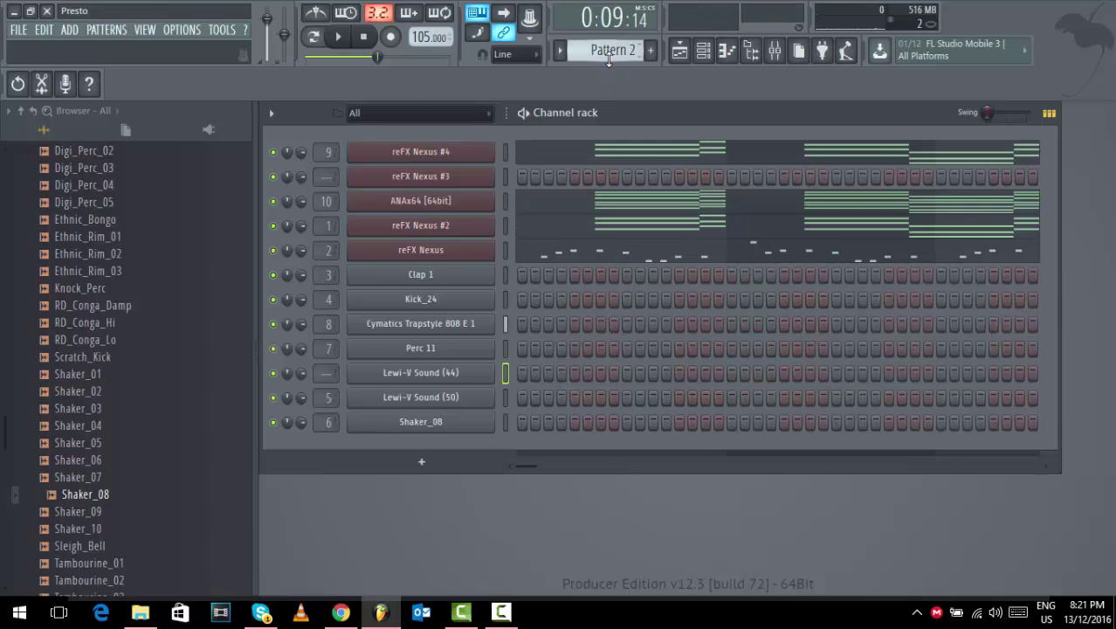
pyautogui.rightClick(479, 428)
pyautogui.click(667, 424)
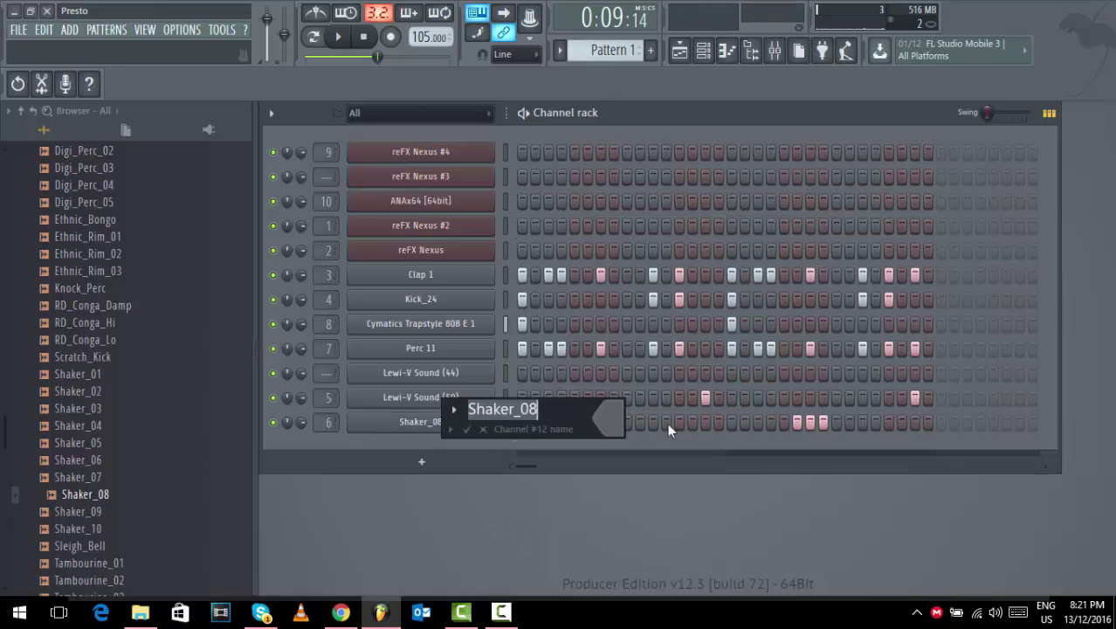
pyautogui.click(468, 429)
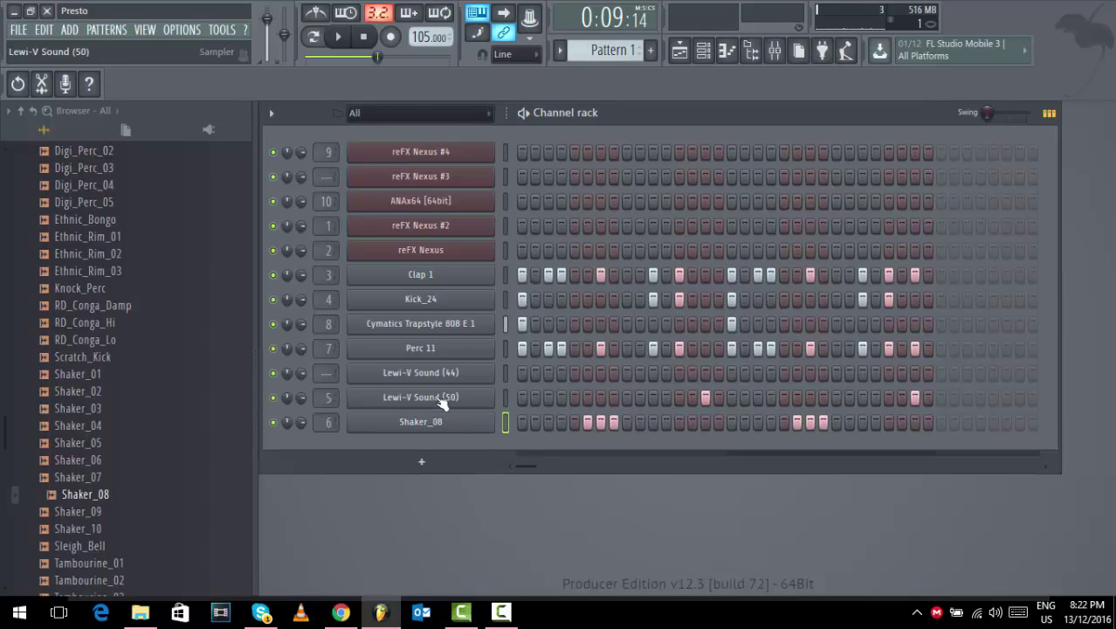
pyautogui.rightClick(458, 381)
pyautogui.rightClick(446, 418)
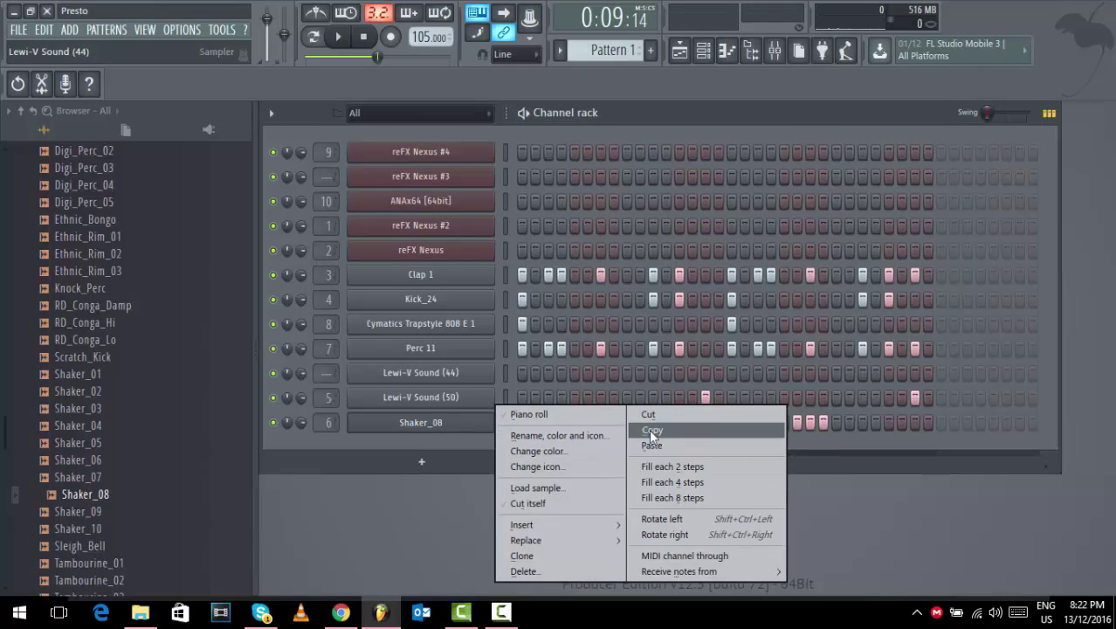
pyautogui.click(649, 429)
# Paste the copied steps into Lewi-V Sound (44) in Pattern 3, add a hit on step 3 and listen to the result.
pyautogui.scroll(-2, 614, 44)
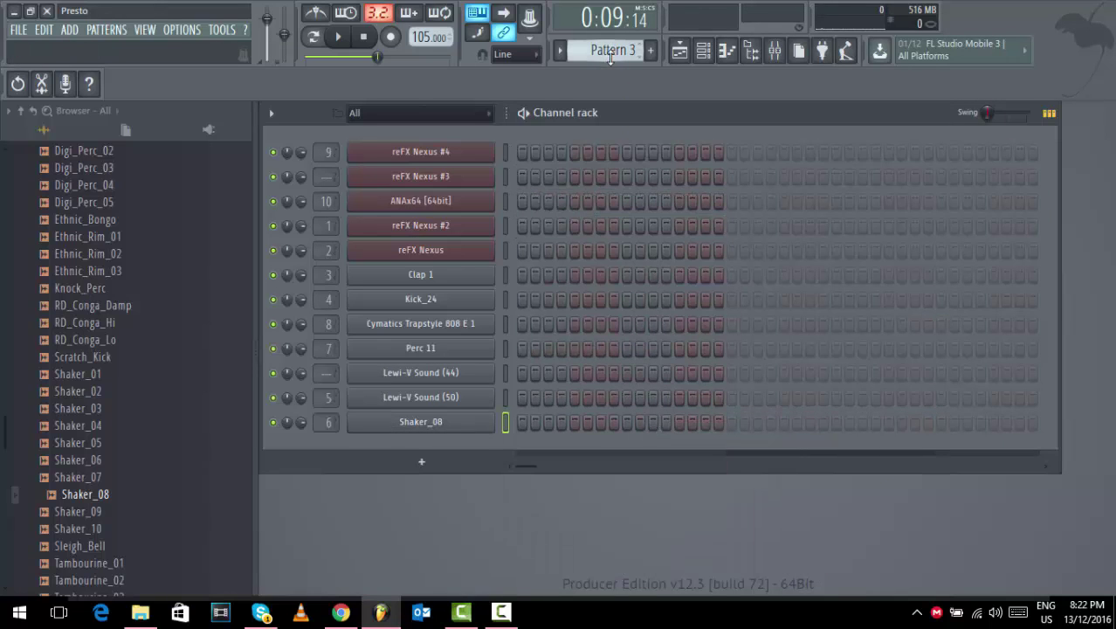
pyautogui.rightClick(472, 381)
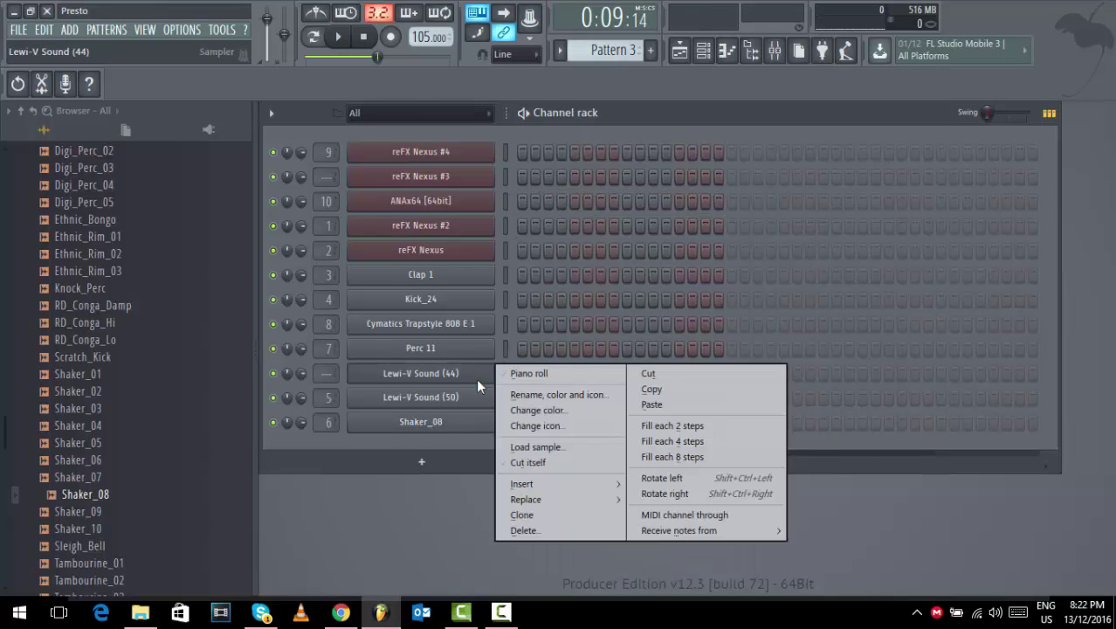
pyautogui.click(670, 403)
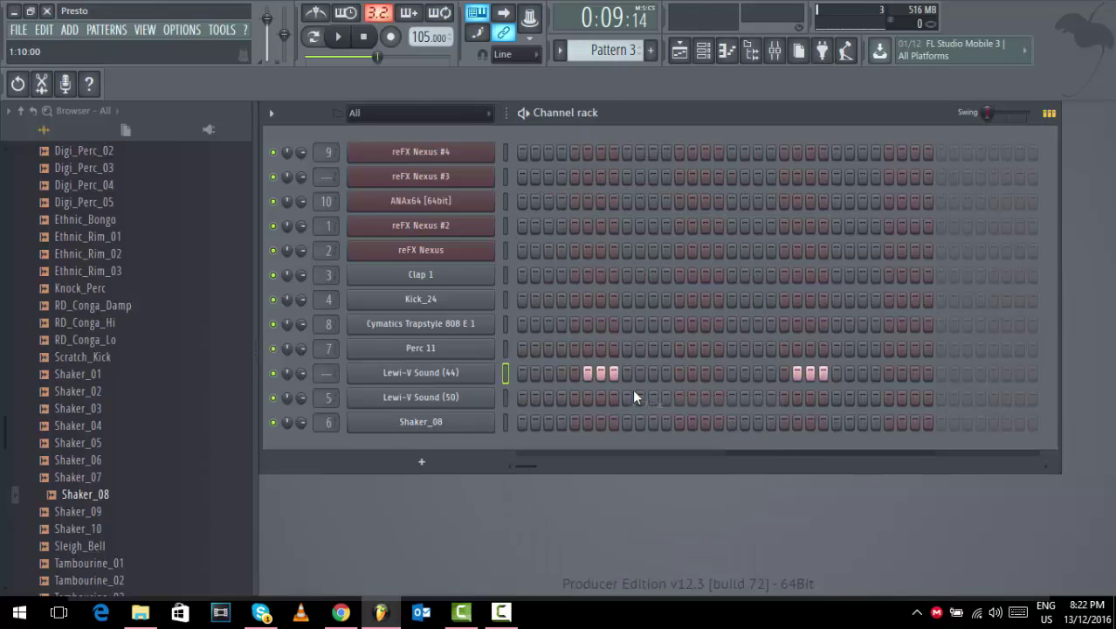
pyautogui.click(548, 373)
pyautogui.press('space')
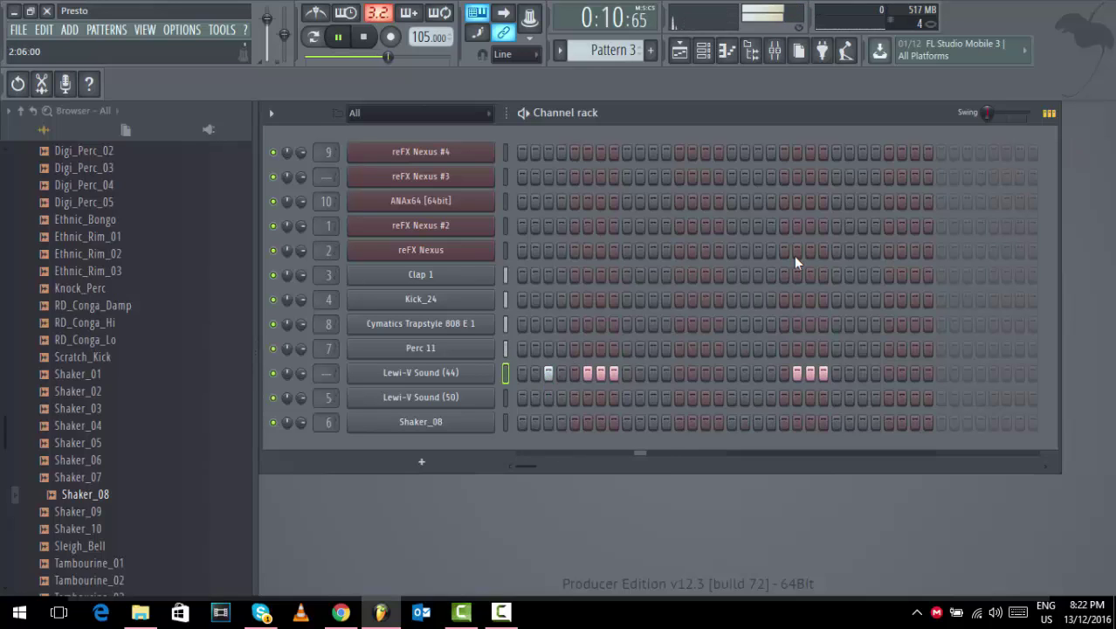
pyautogui.press('space')
# Show note previews in the channel rack, play the song while viewing the Lewi-V Sound (44) piano roll, and close it.
pyautogui.click(1050, 117)
pyautogui.click(641, 386)
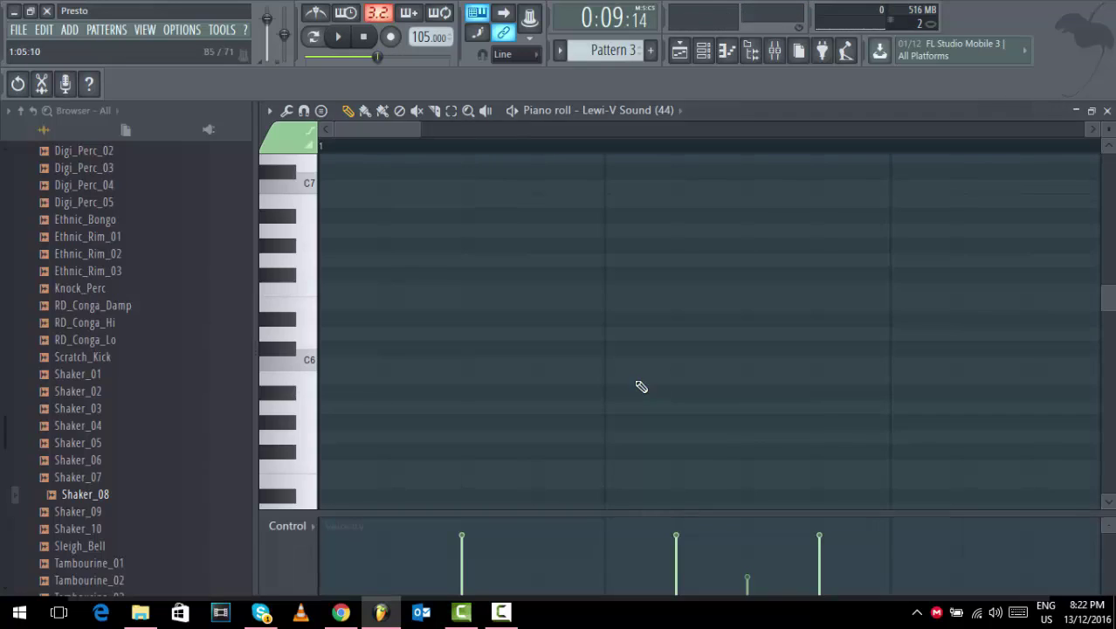
pyautogui.press('space')
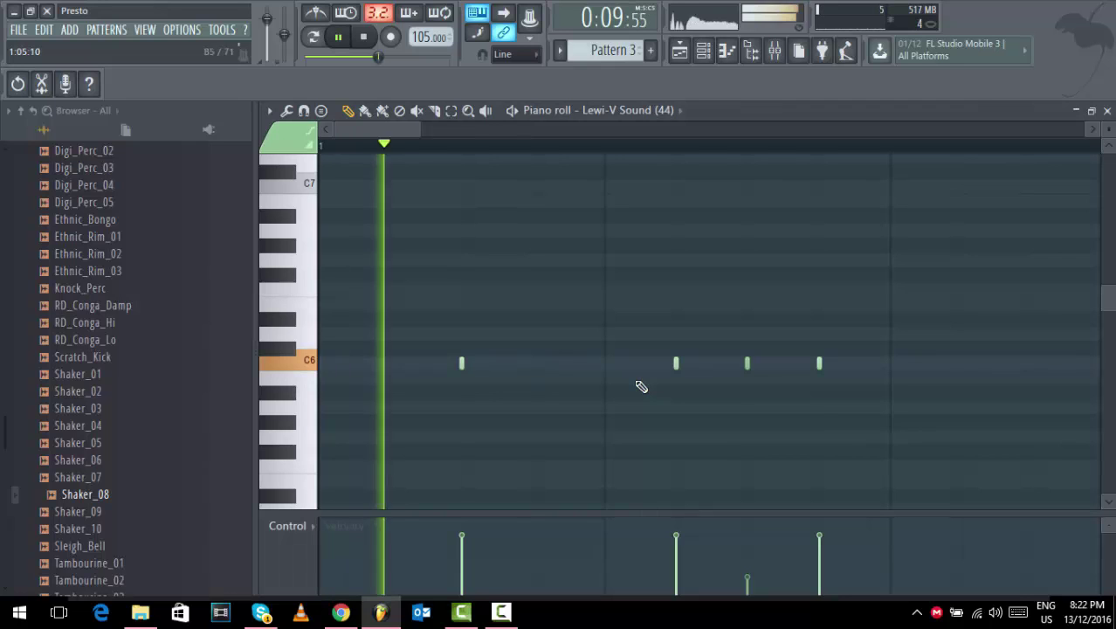
pyautogui.press('space')
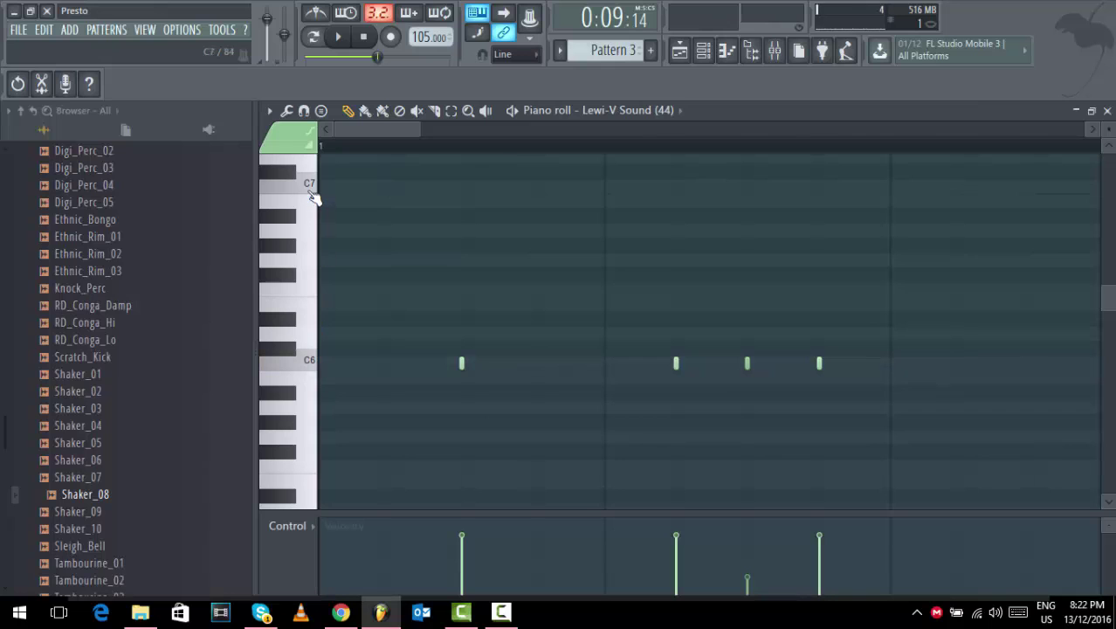
pyautogui.click(1107, 111)
# Collapse the Lex Luger Drum Kit folder and expand the Snares folder of Johnny Juliano's Down South Edition kit in the browser.
pyautogui.scroll(-10, 105, 432)
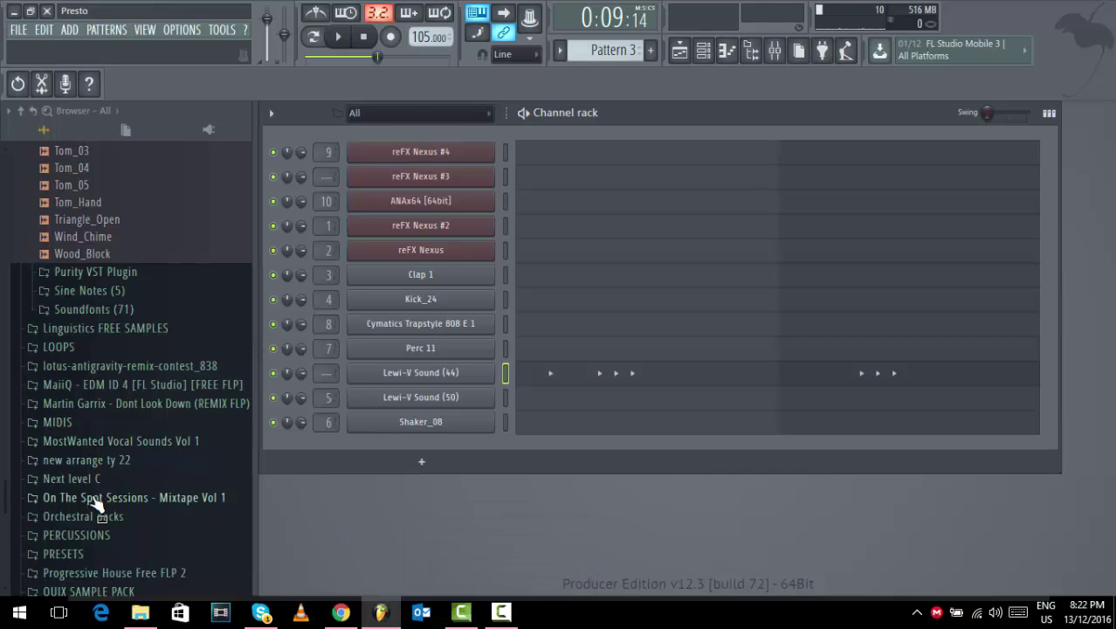
pyautogui.scroll(20, 96, 497)
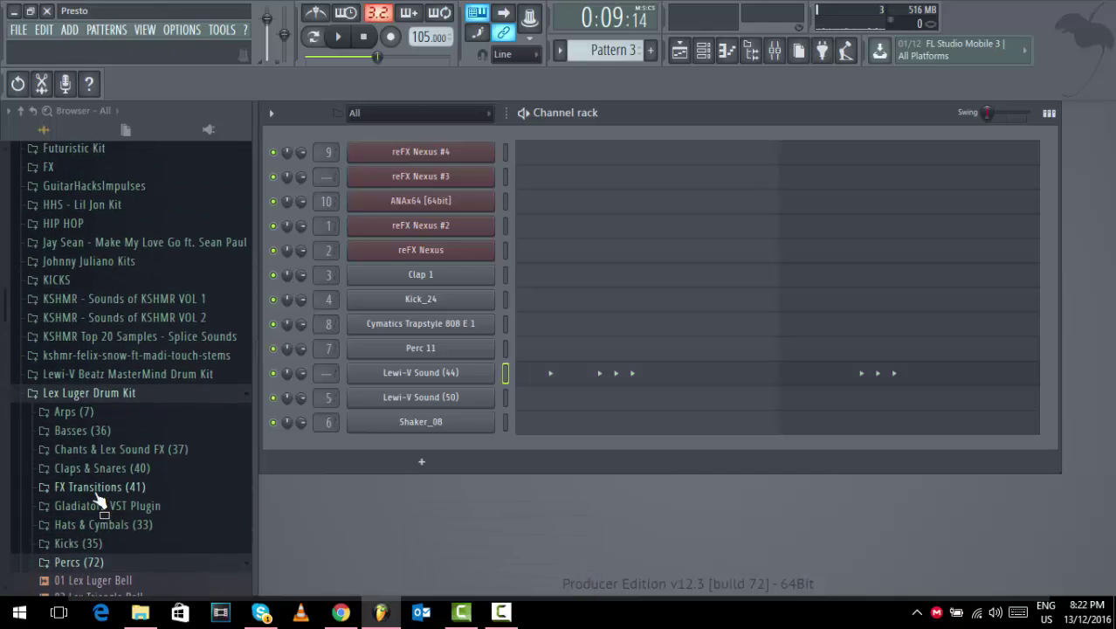
pyautogui.click(107, 374)
pyautogui.click(120, 153)
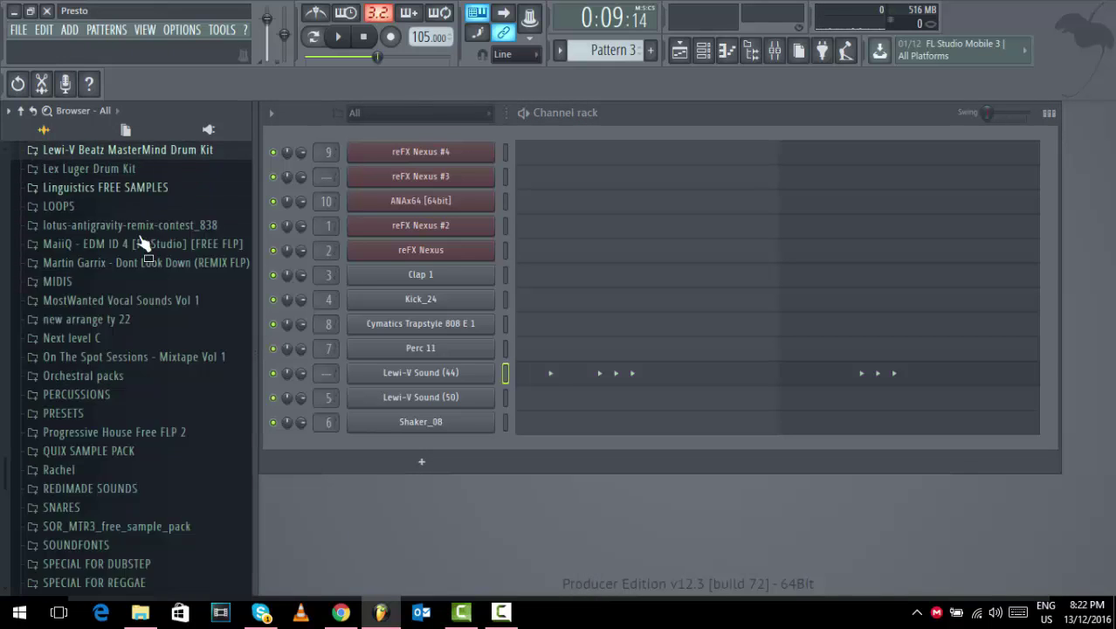
pyautogui.scroll(10, 166, 314)
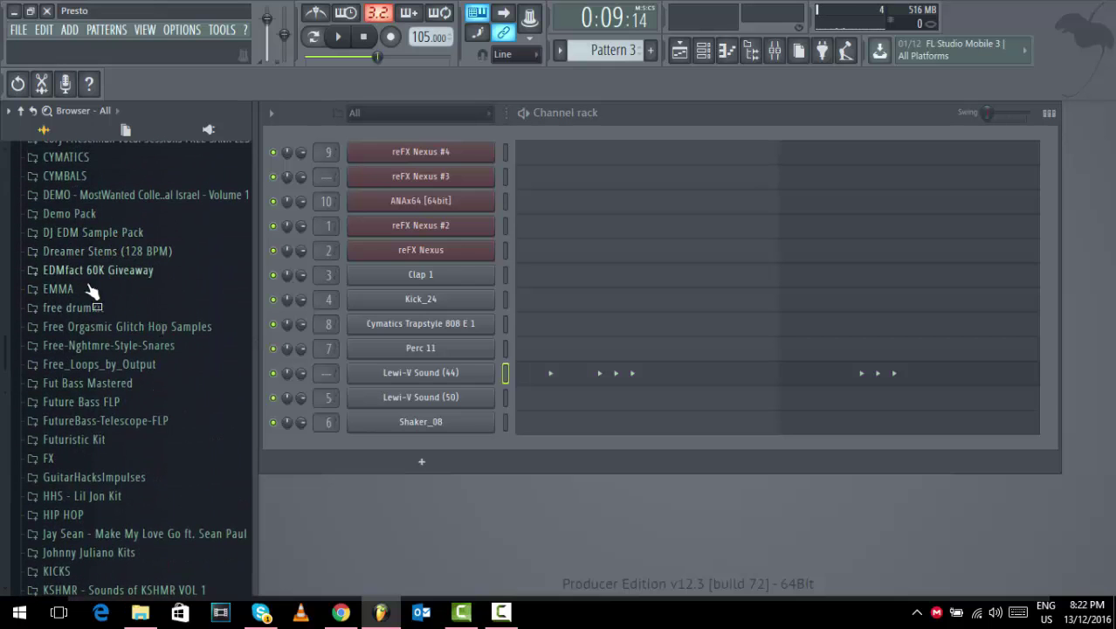
pyautogui.scroll(-5, 96, 524)
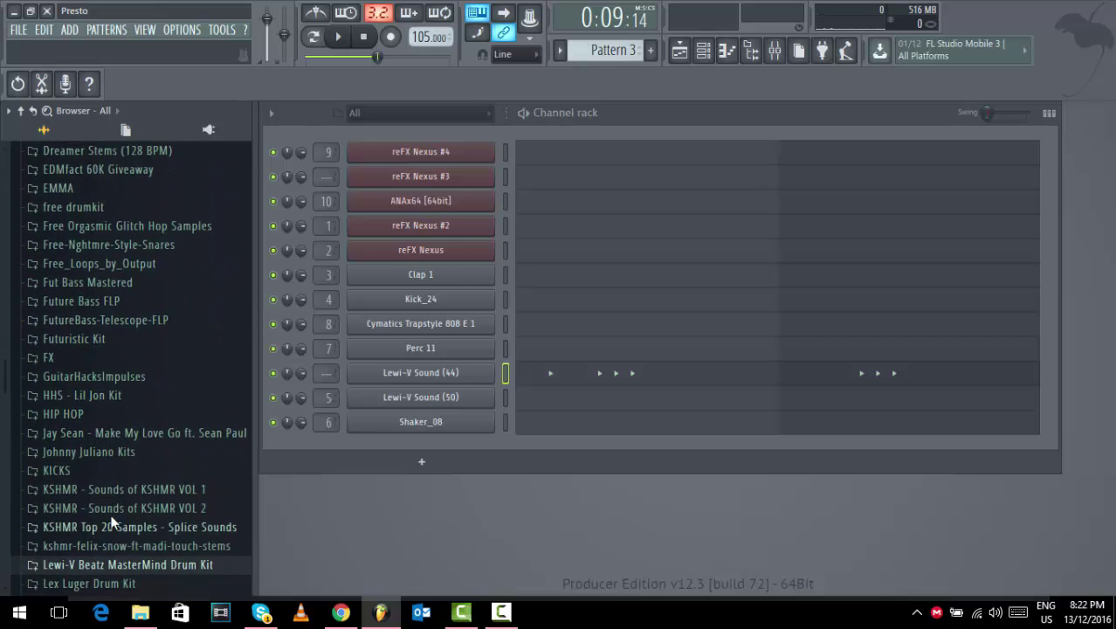
pyautogui.click(112, 449)
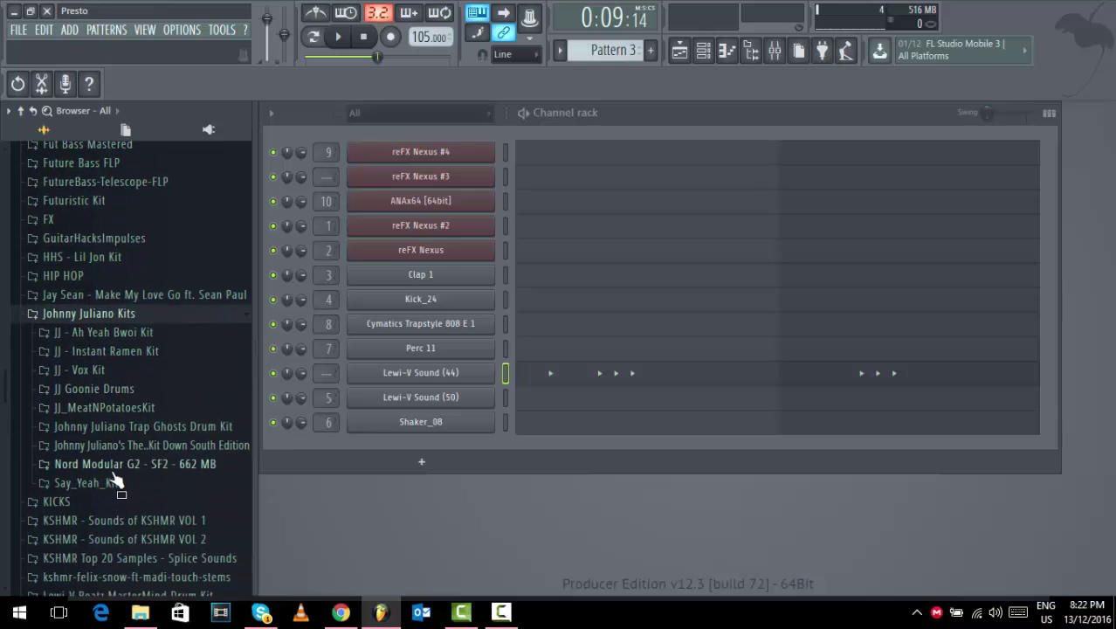
pyautogui.click(97, 444)
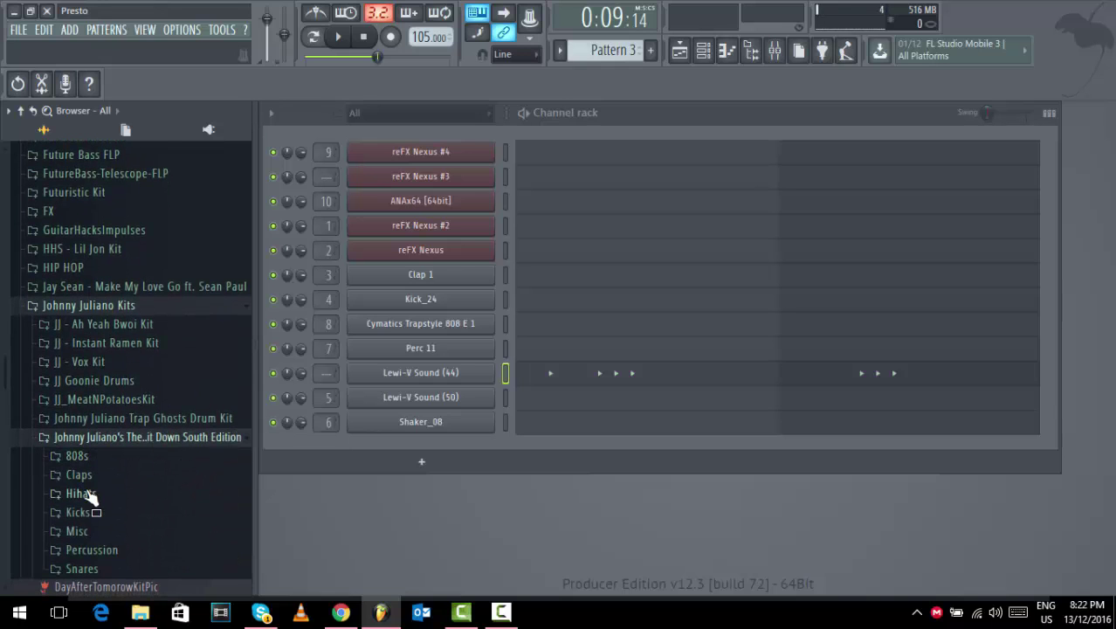
pyautogui.click(87, 570)
# Audition the snare samples from JJSnares (11) back to JJSnares (6).
pyautogui.click(112, 233)
pyautogui.click(117, 219)
pyautogui.click(113, 202)
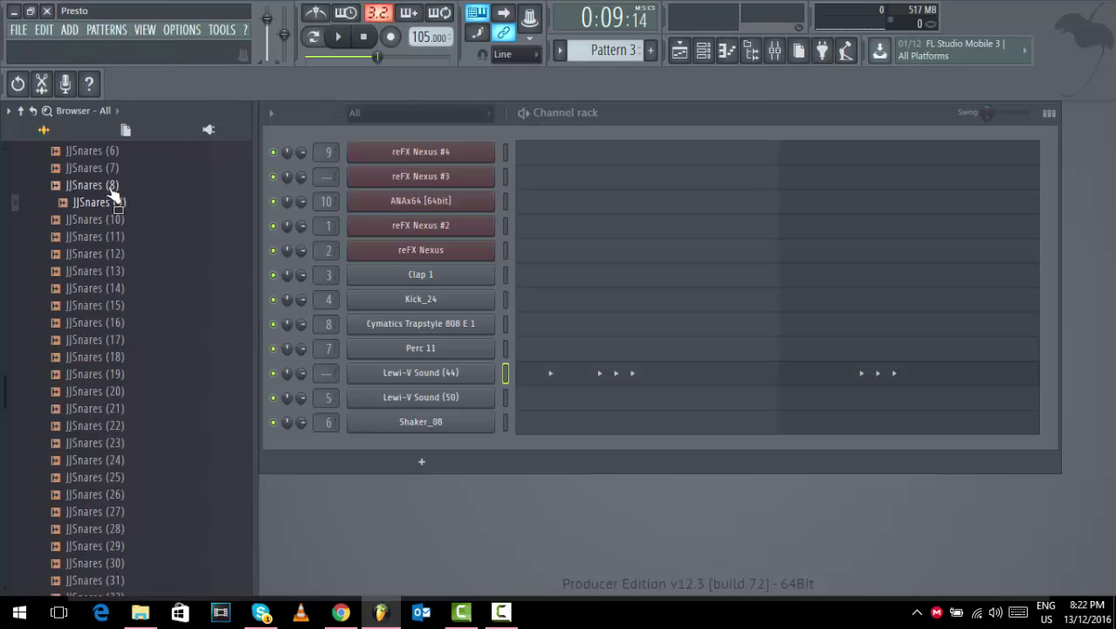
pyautogui.click(114, 185)
pyautogui.click(115, 169)
pyautogui.click(115, 153)
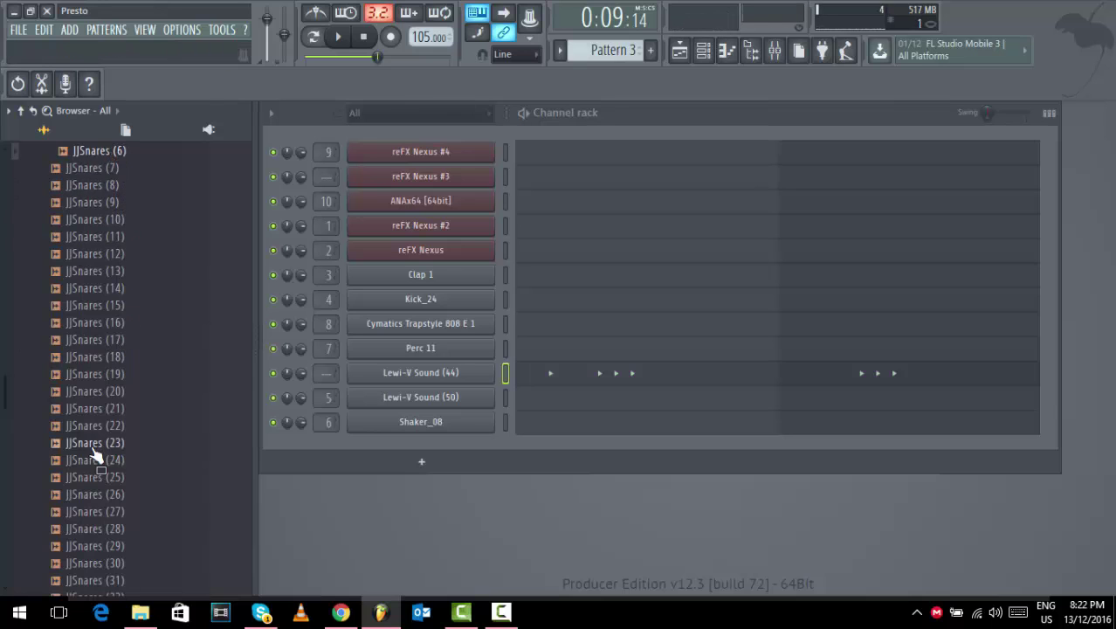
pyautogui.scroll(3, 94, 450)
# Replace the Lewi-V Sound (44) sample with JJSnares (7) and listen to it in the song.
pyautogui.click(115, 274)
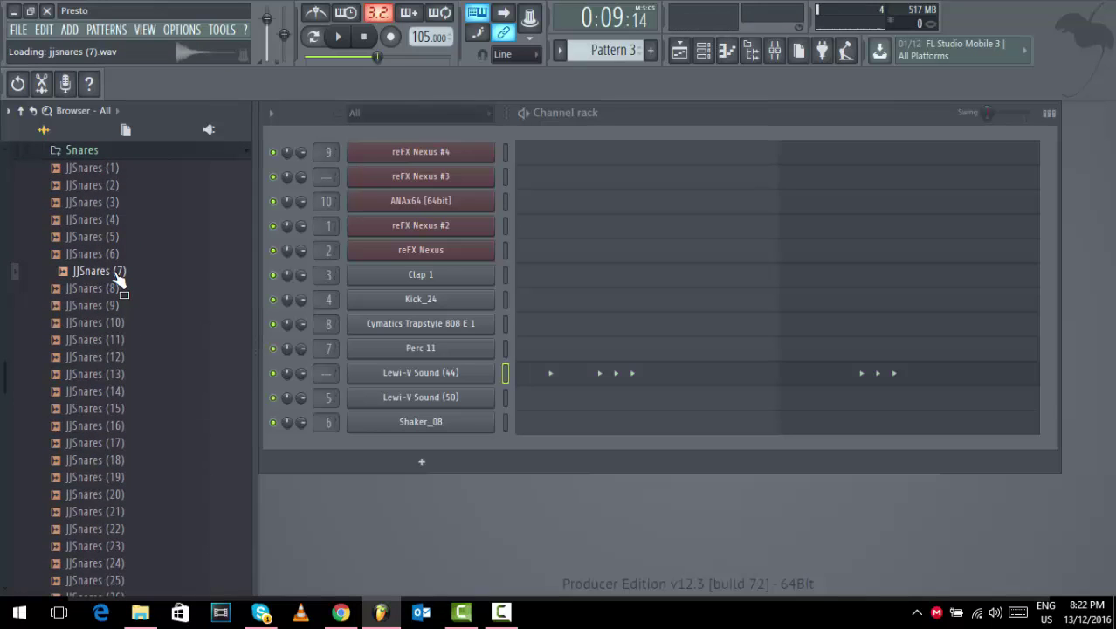
pyautogui.moveTo(119, 277); pyautogui.dragTo(415, 372)
pyautogui.press('space')
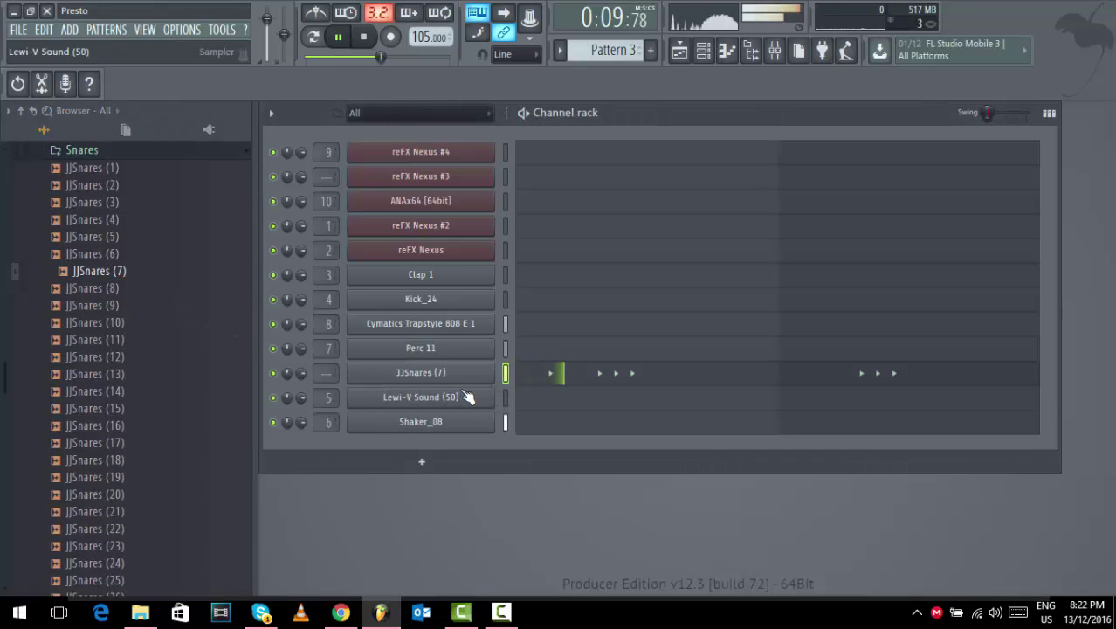
pyautogui.press('space')
# Reduce the hold time of the JJSnares (7) channel's volume envelope to its minimum and listen to the result.
pyautogui.click(489, 374)
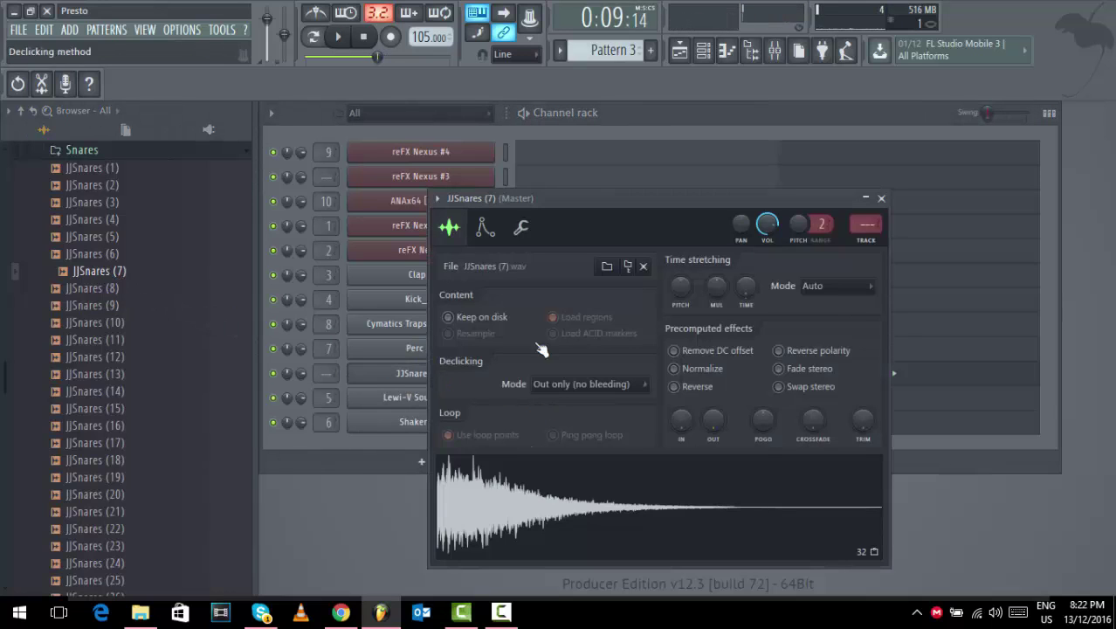
pyautogui.click(487, 227)
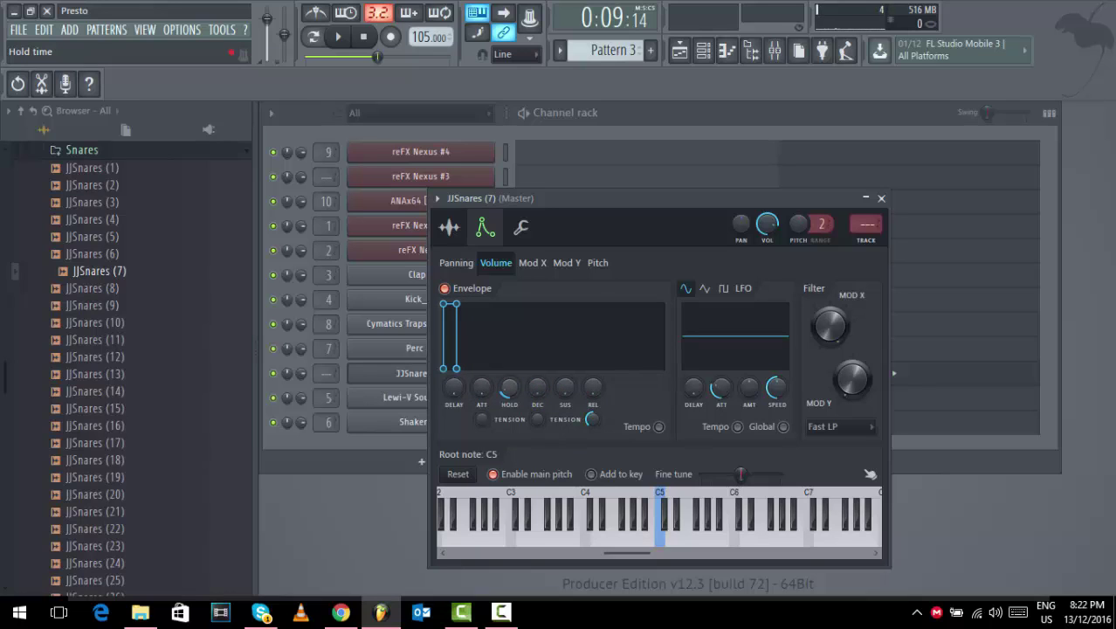
pyautogui.press('space')
pyautogui.moveTo(515, 368); pyautogui.dragTo(515, 384)
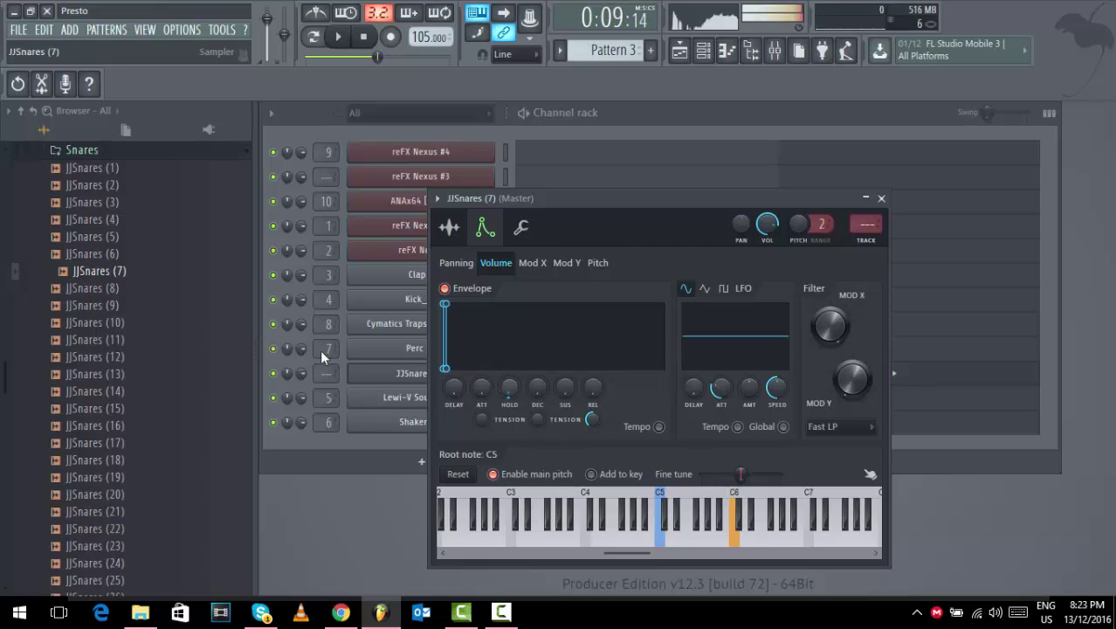
pyautogui.press('space')
# Audition more snare samples in the JJSnares folder, such as JJSnares (2), JJSnares (22) and JJSnares (18).
pyautogui.moveTo(98, 202); pyautogui.dragTo(109, 182)
pyautogui.click(107, 189)
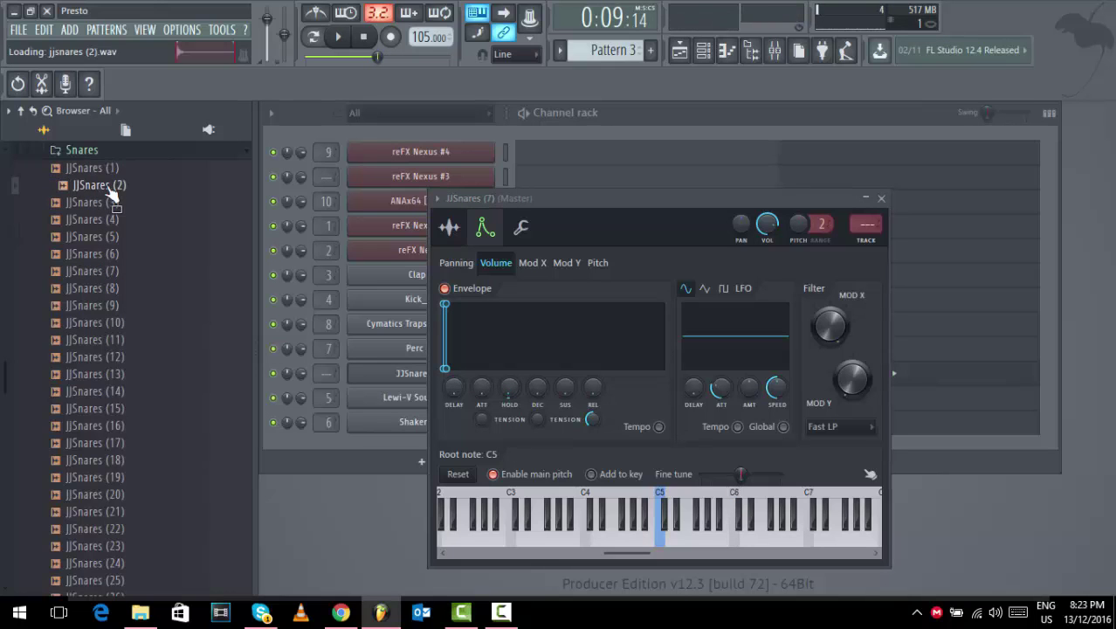
pyautogui.click(108, 206)
pyautogui.click(111, 494)
pyautogui.scroll(-4, 111, 489)
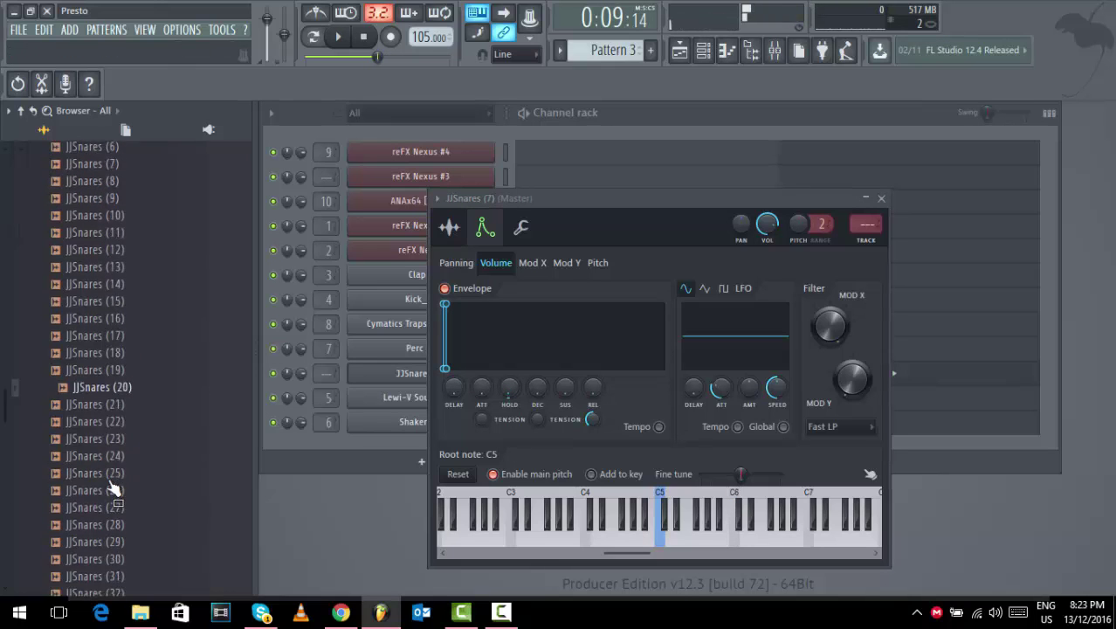
pyautogui.click(122, 358)
pyautogui.click(115, 322)
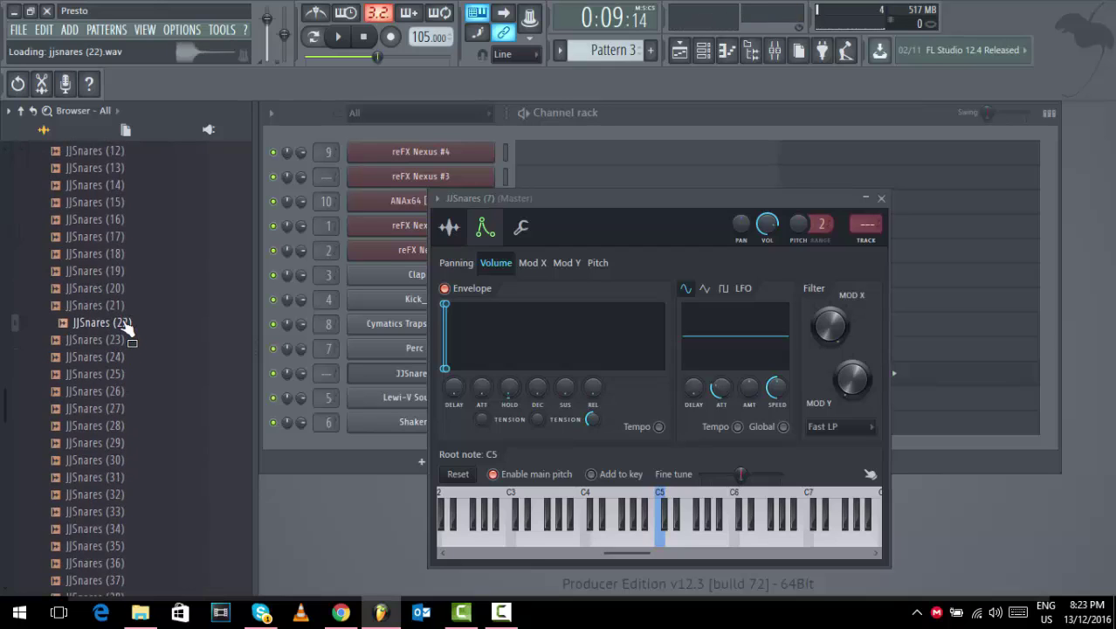
pyautogui.click(117, 253)
pyautogui.scroll(2, 117, 258)
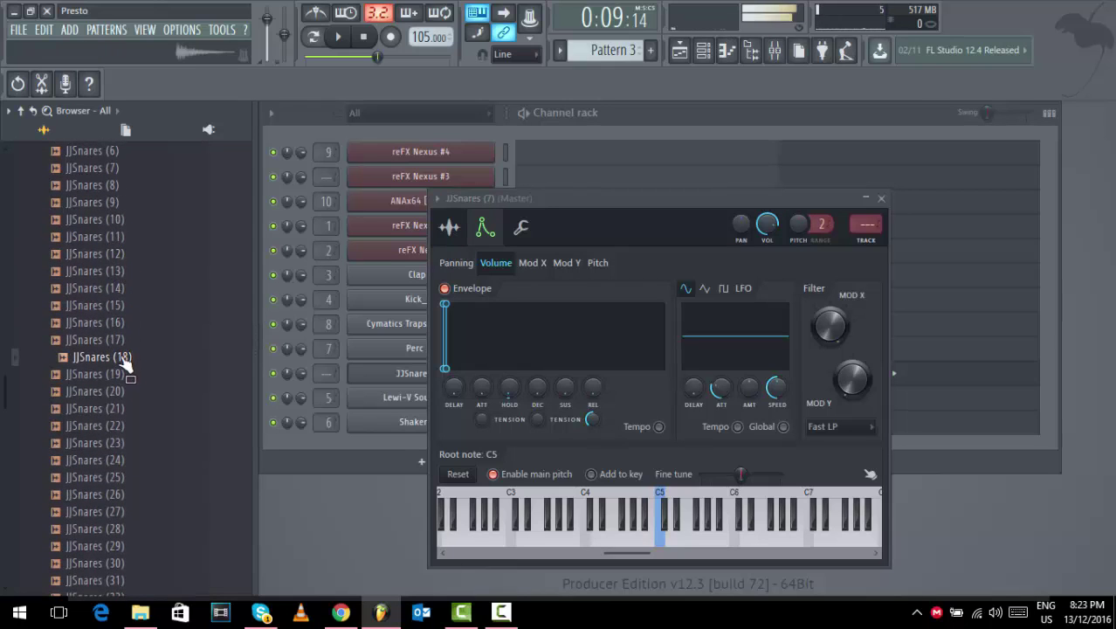
# Close the JJSnares (7) channel settings and delete that channel from the rack.
pyautogui.click(883, 199)
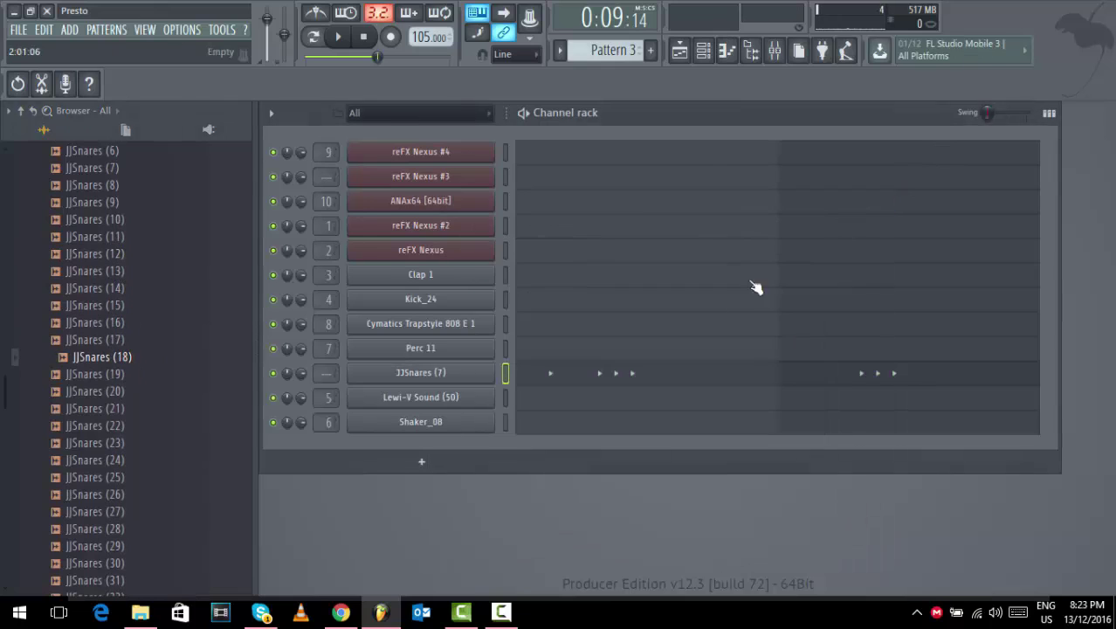
pyautogui.rightClick(463, 375)
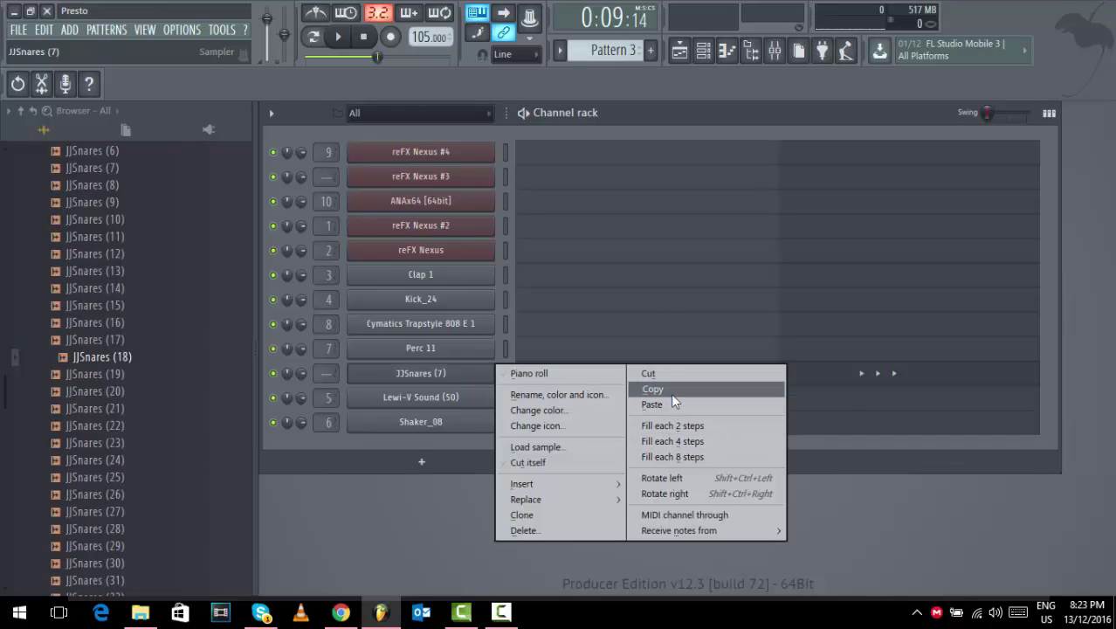
pyautogui.click(556, 530)
pyautogui.click(647, 355)
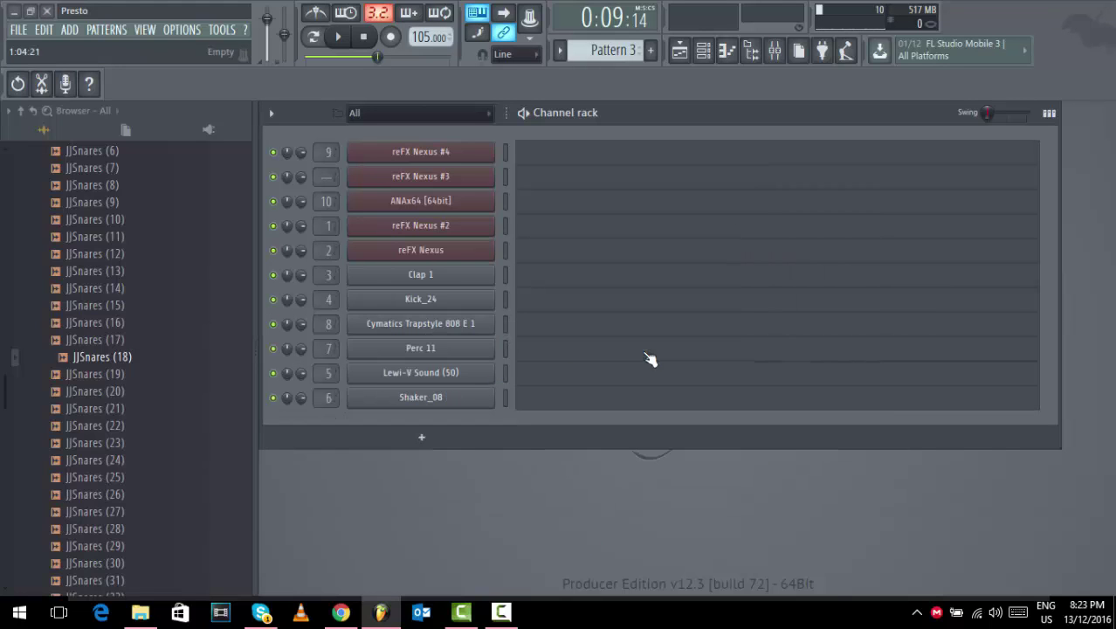
# Add the JJSnares (7) sample as a new channel below Shaker_08 and paste the copied snare steps into it.
pyautogui.click(88, 360)
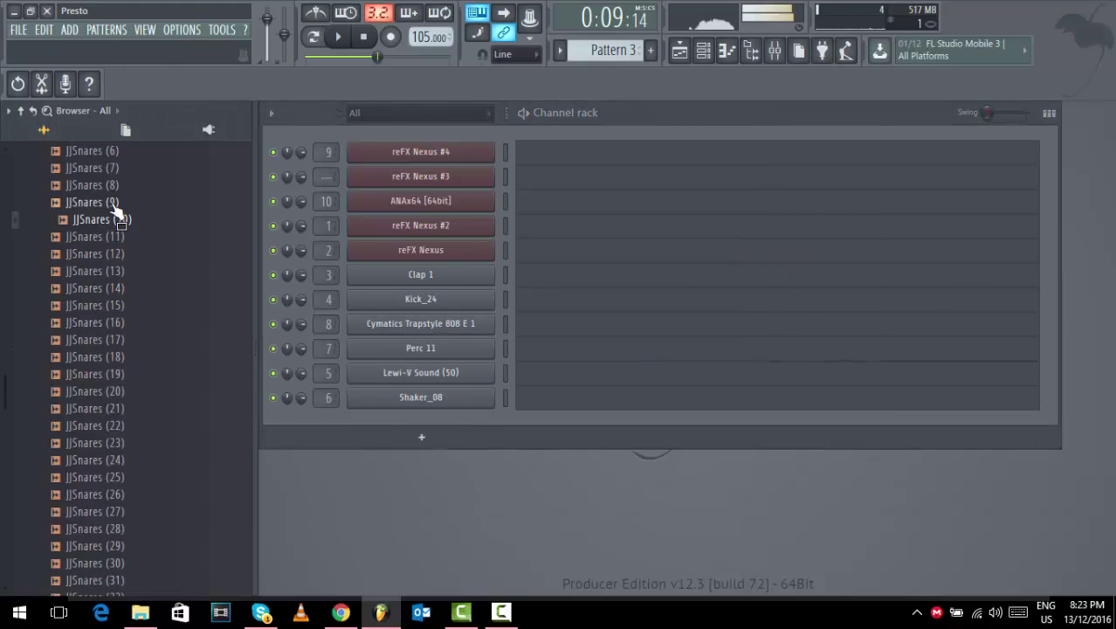
pyautogui.click(120, 174)
pyautogui.moveTo(122, 179); pyautogui.dragTo(409, 421)
pyautogui.rightClick(426, 423)
pyautogui.click(688, 446)
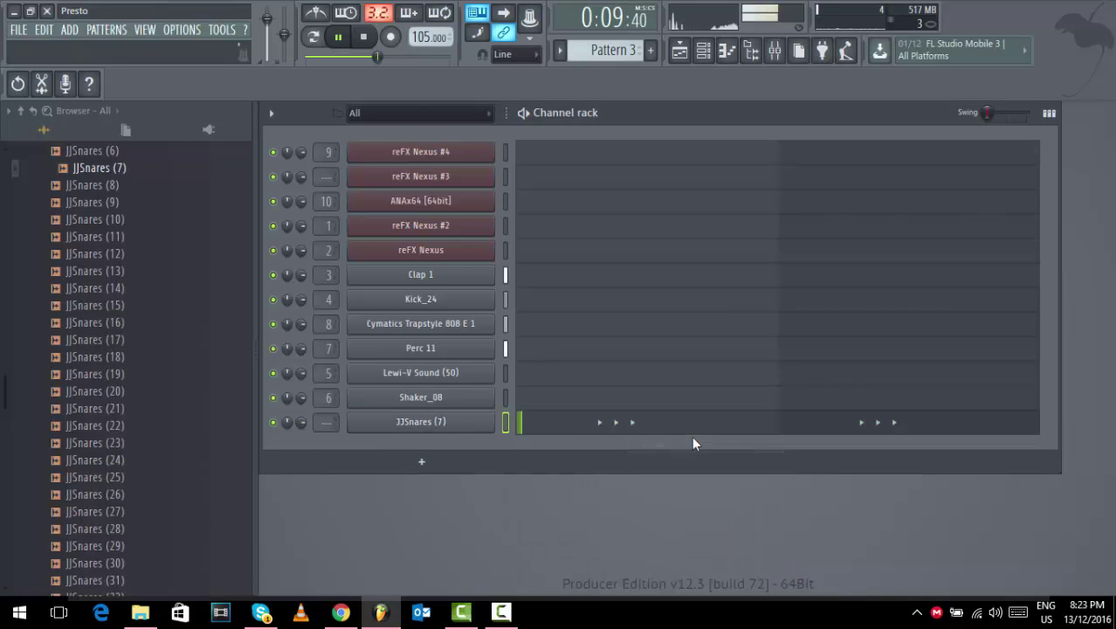
# Show the step grid and add JJSnares (7) hits on steps 3 and 19 while listening to the song.
pyautogui.press('space')
pyautogui.click(1049, 113)
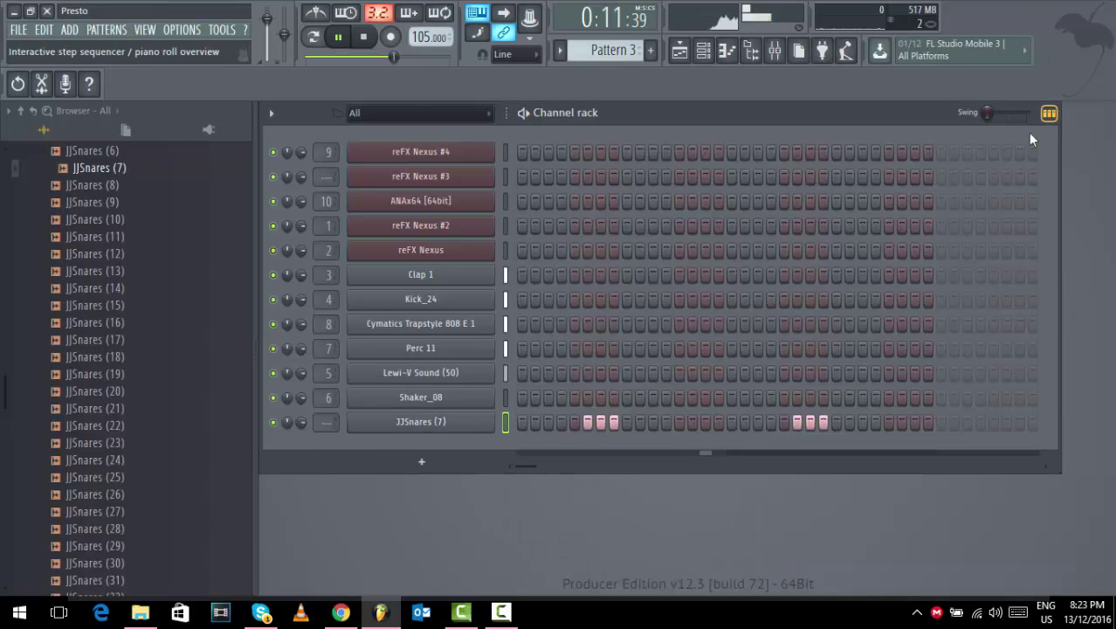
pyautogui.click(548, 421)
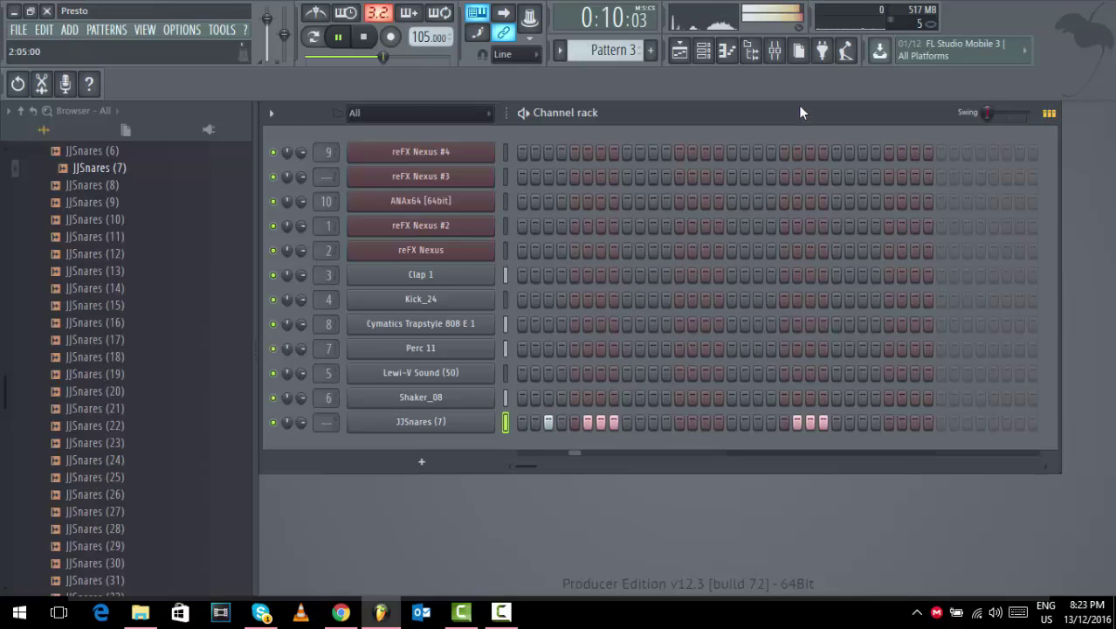
pyautogui.click(774, 50)
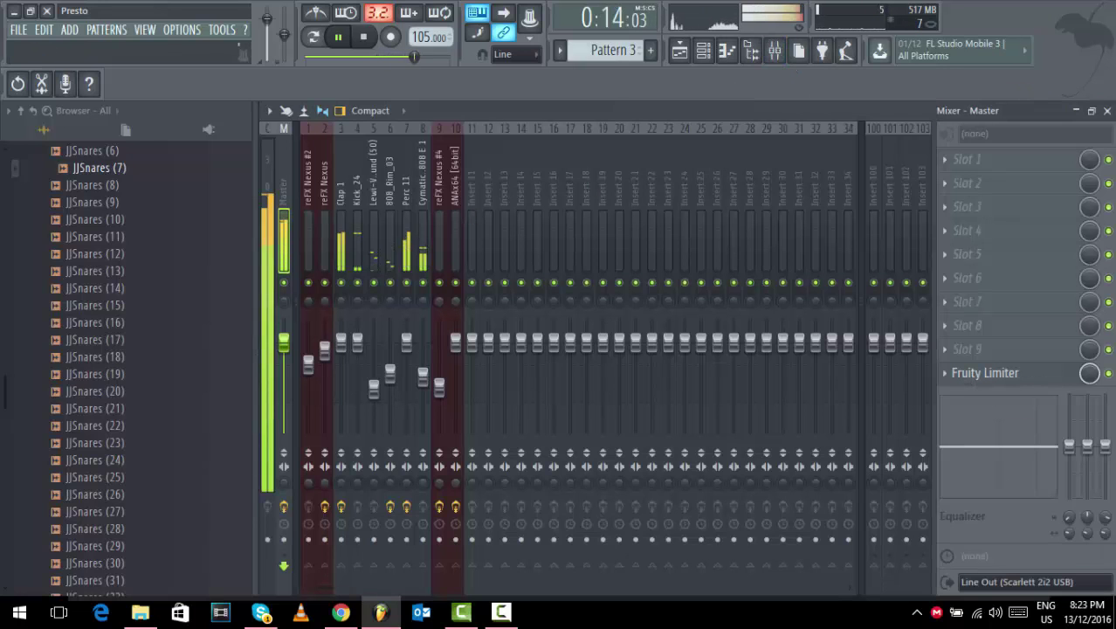
pyautogui.click(1107, 111)
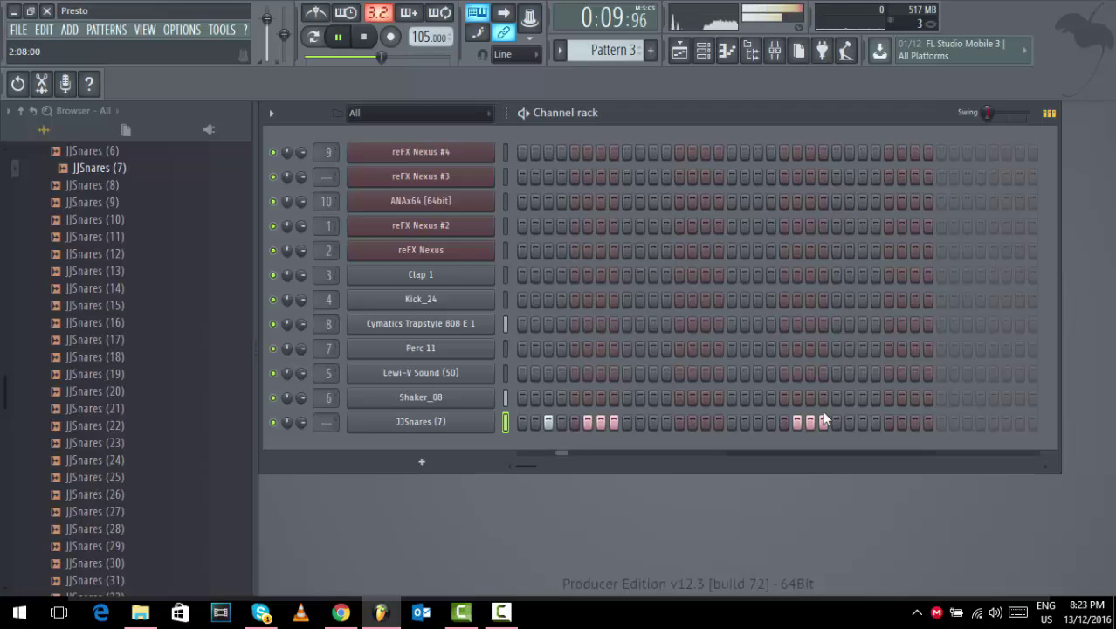
pyautogui.click(759, 420)
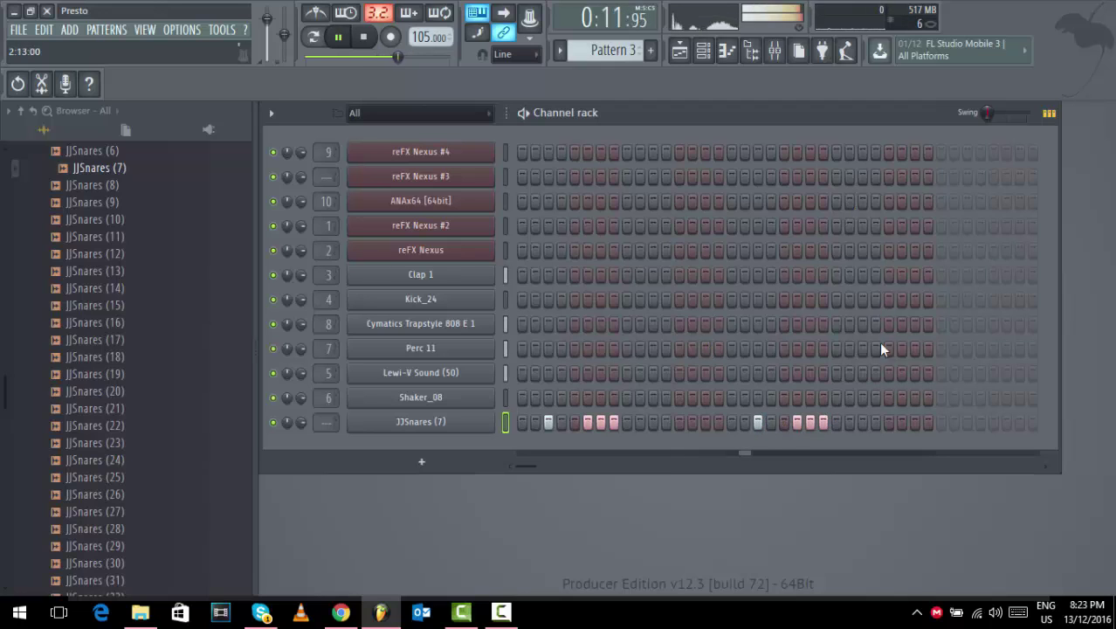
pyautogui.click(1049, 113)
pyautogui.press('space')
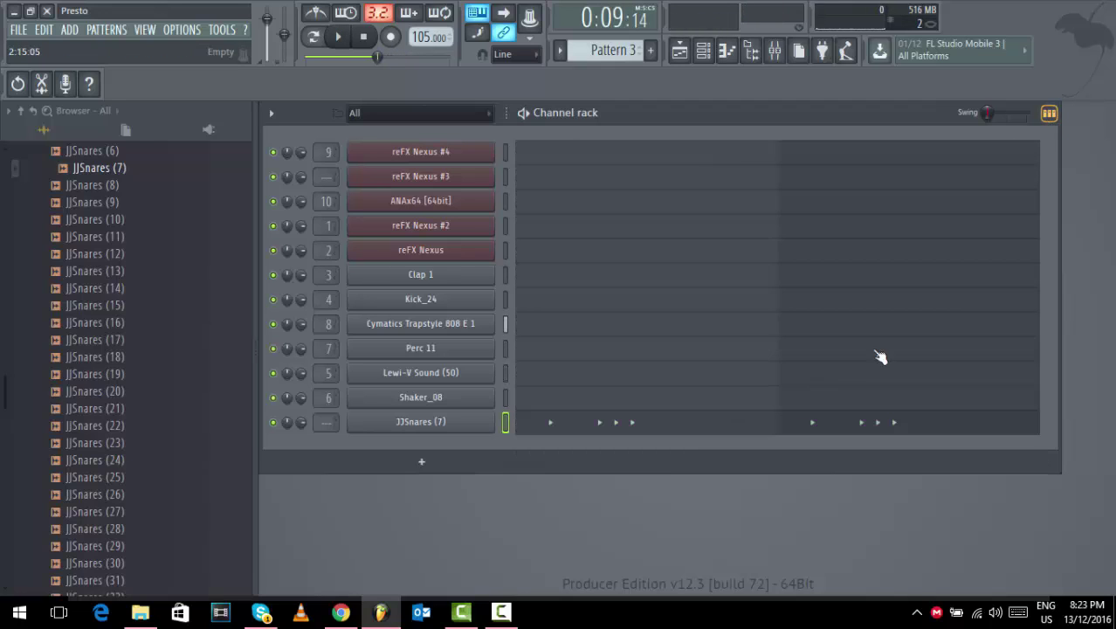
# Open the JJSnares (7) piano roll, enlarge the control lane and display the note velocities across both bars.
pyautogui.click(636, 425)
pyautogui.moveTo(622, 503); pyautogui.dragTo(612, 242)
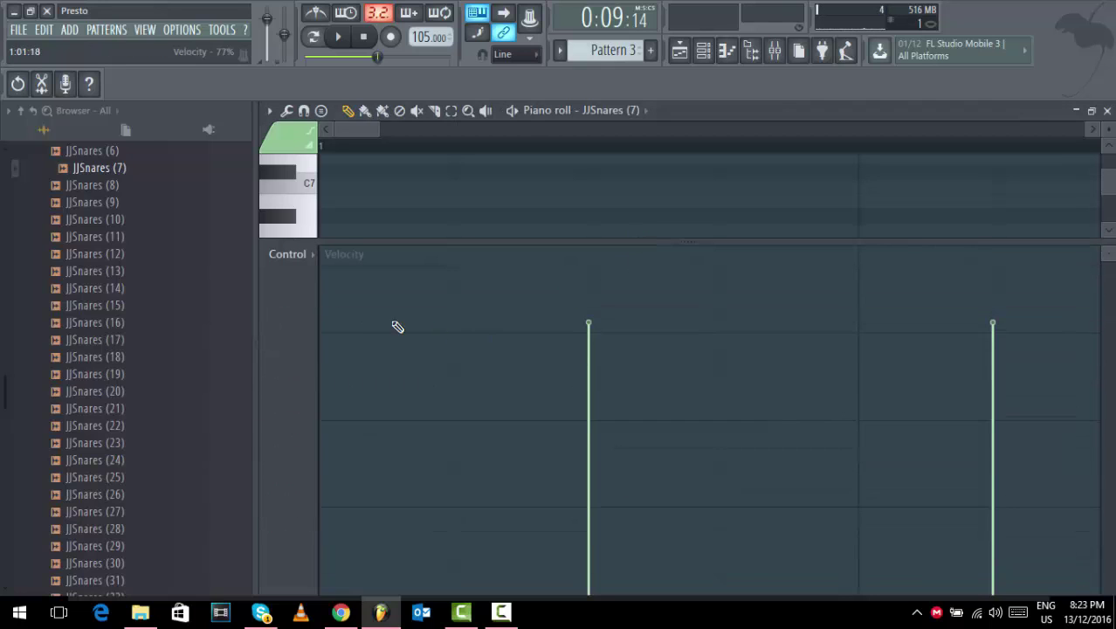
pyautogui.click(302, 256)
pyautogui.click(384, 290)
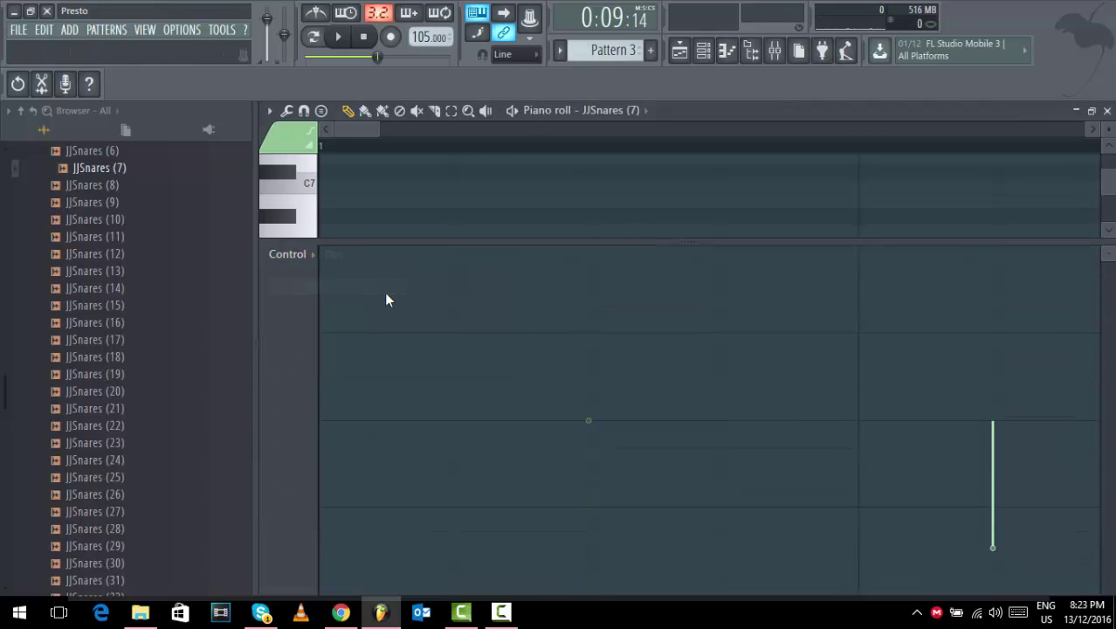
pyautogui.click(315, 254)
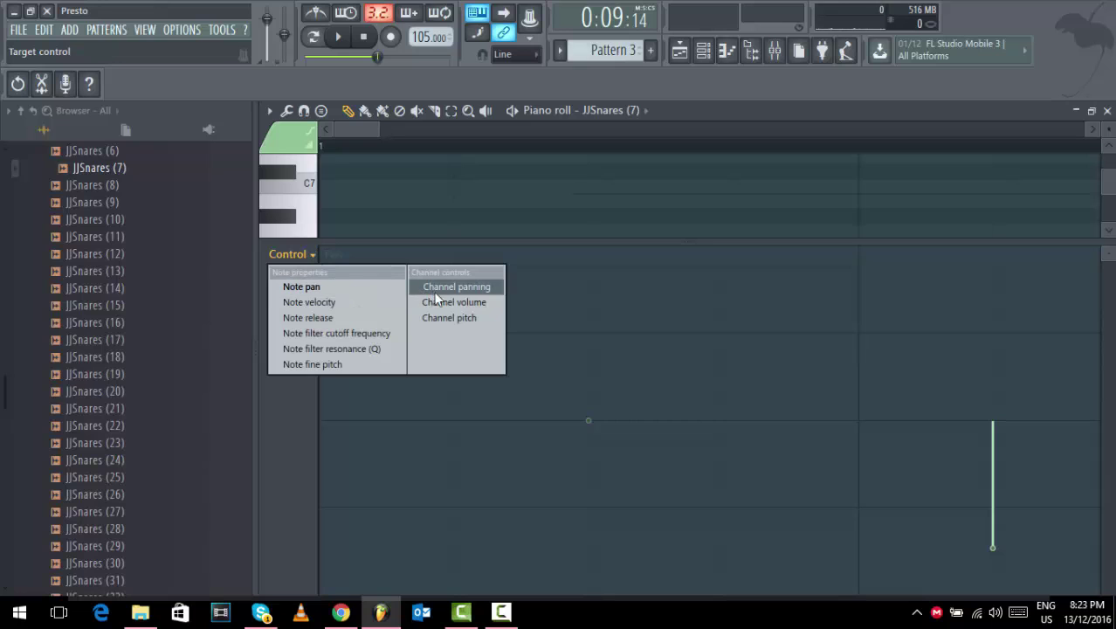
pyautogui.click(334, 302)
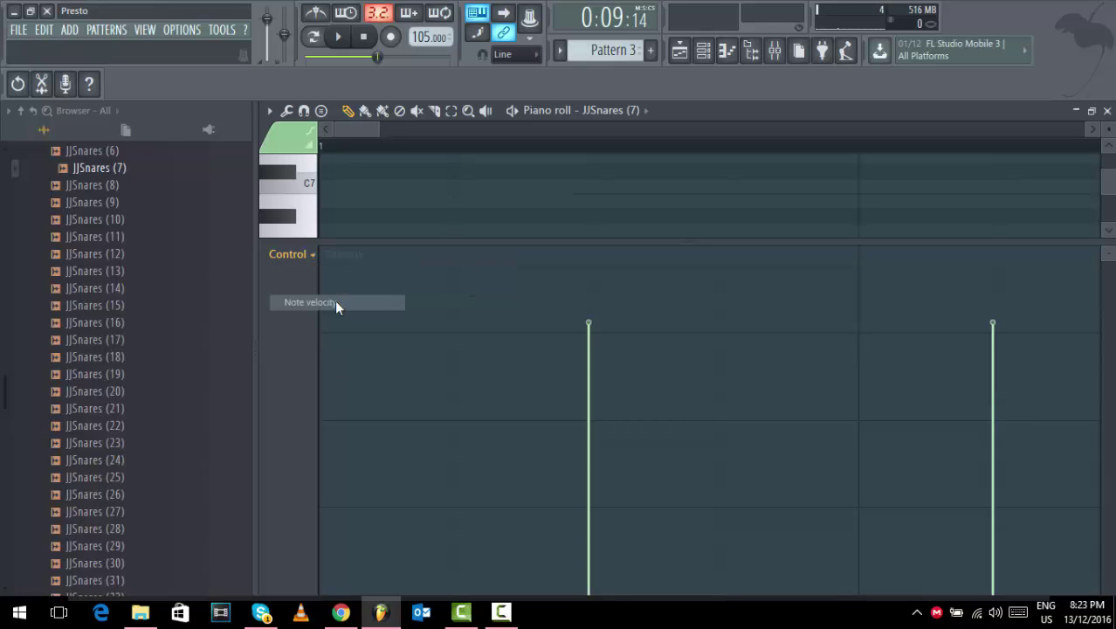
pyautogui.click(385, 129)
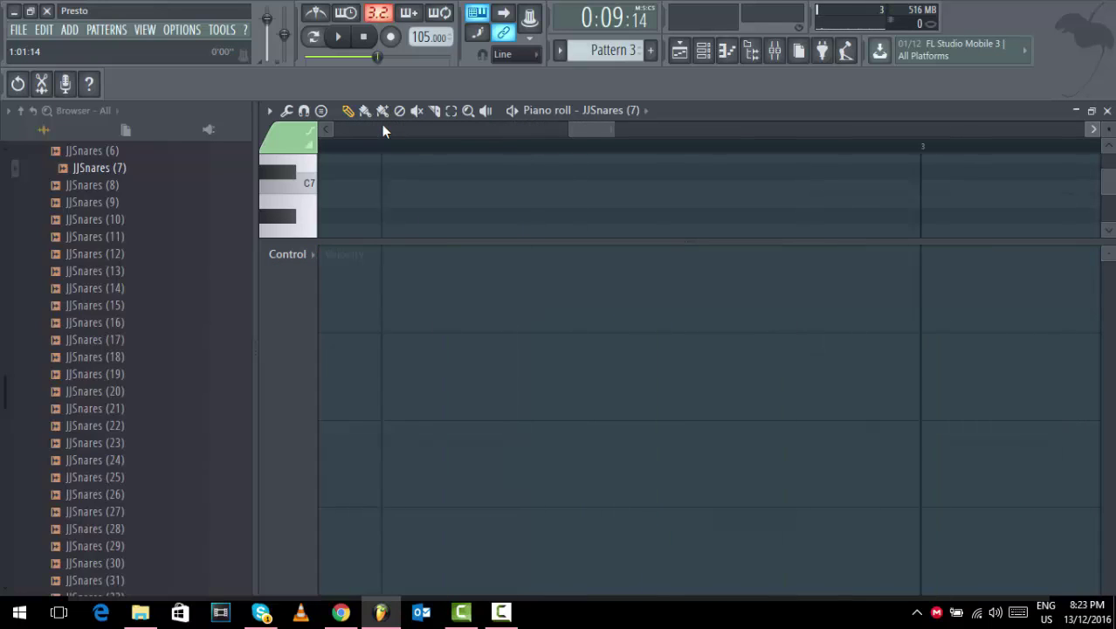
pyautogui.moveTo(574, 130); pyautogui.dragTo(306, 155)
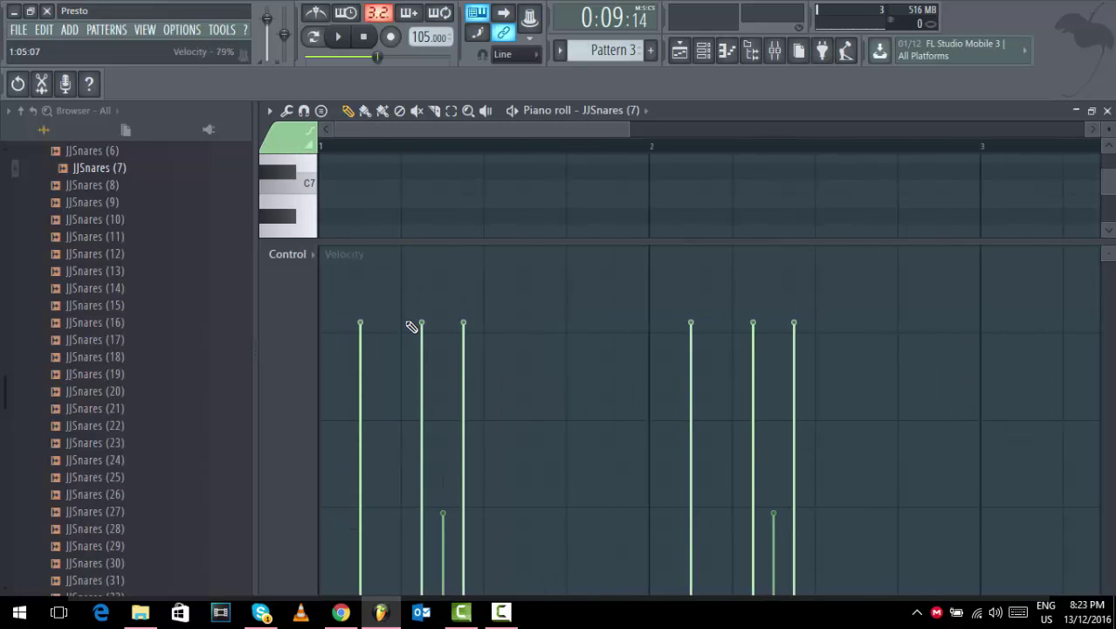
# Lower the velocities of the quick snare hits in bars 1 and 2 well below the opening hits and listen to the result.
pyautogui.moveTo(443, 419); pyautogui.dragTo(423, 446)
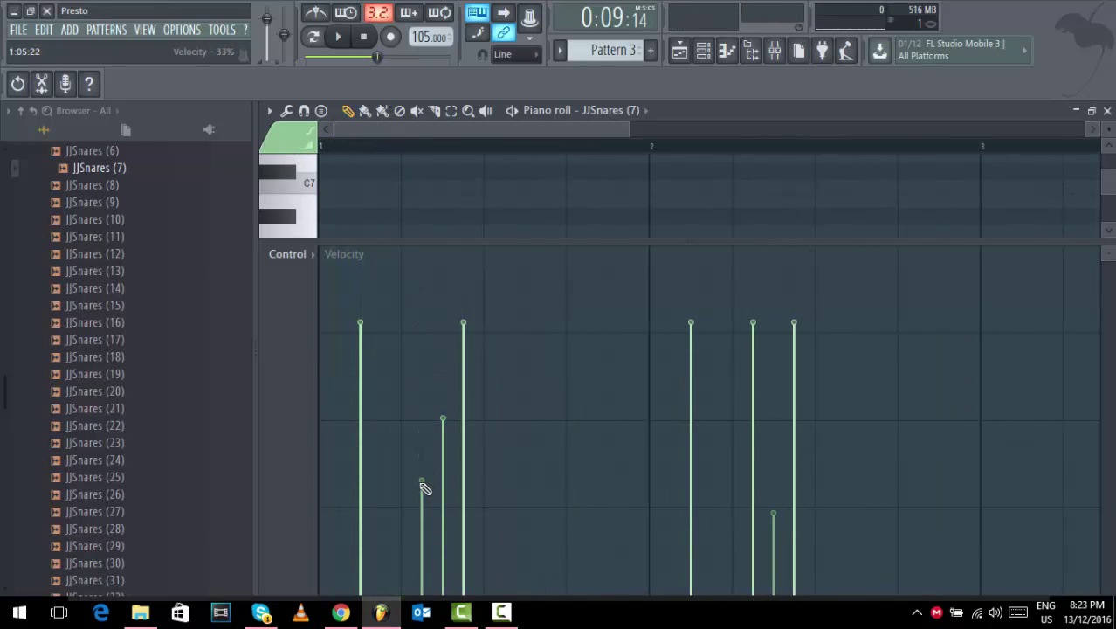
pyautogui.press('space')
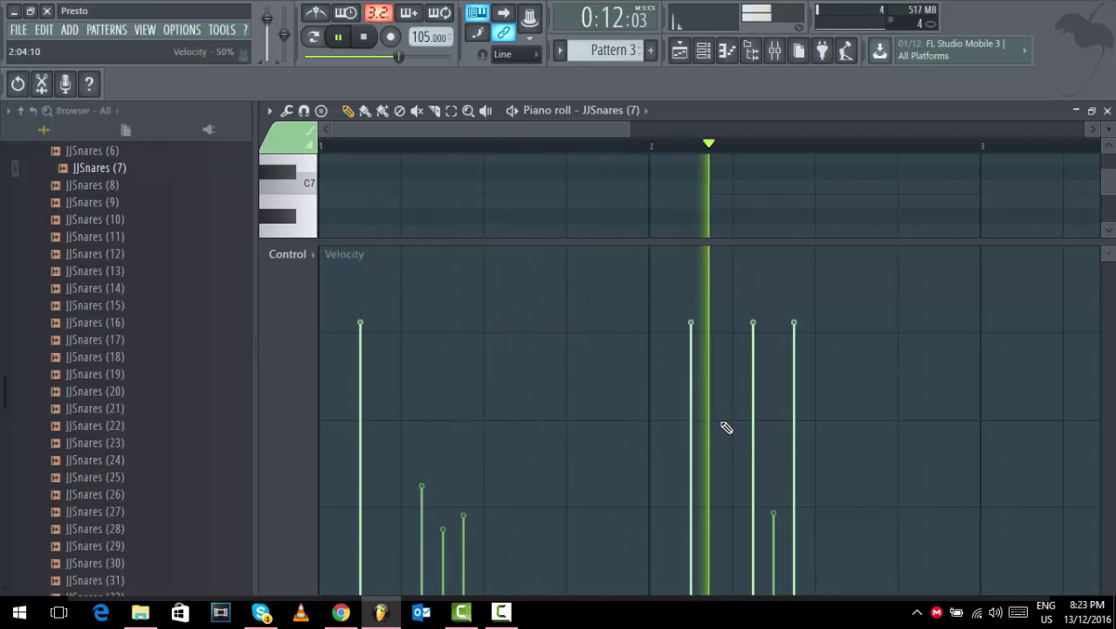
pyautogui.press('space')
pyautogui.click(754, 457)
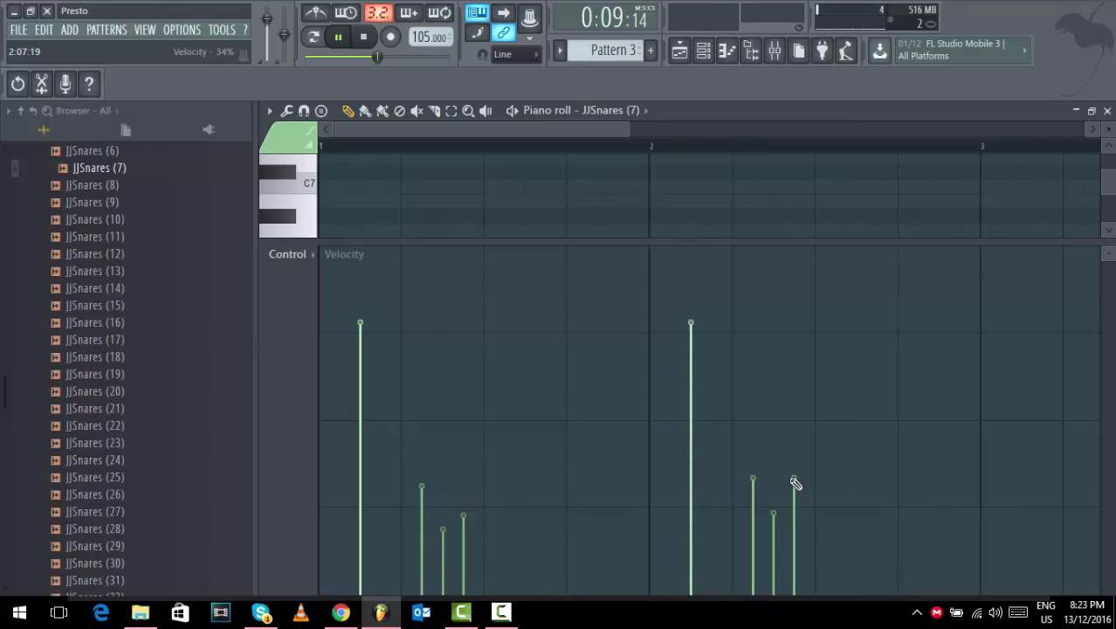
pyautogui.moveTo(795, 484); pyautogui.dragTo(794, 487)
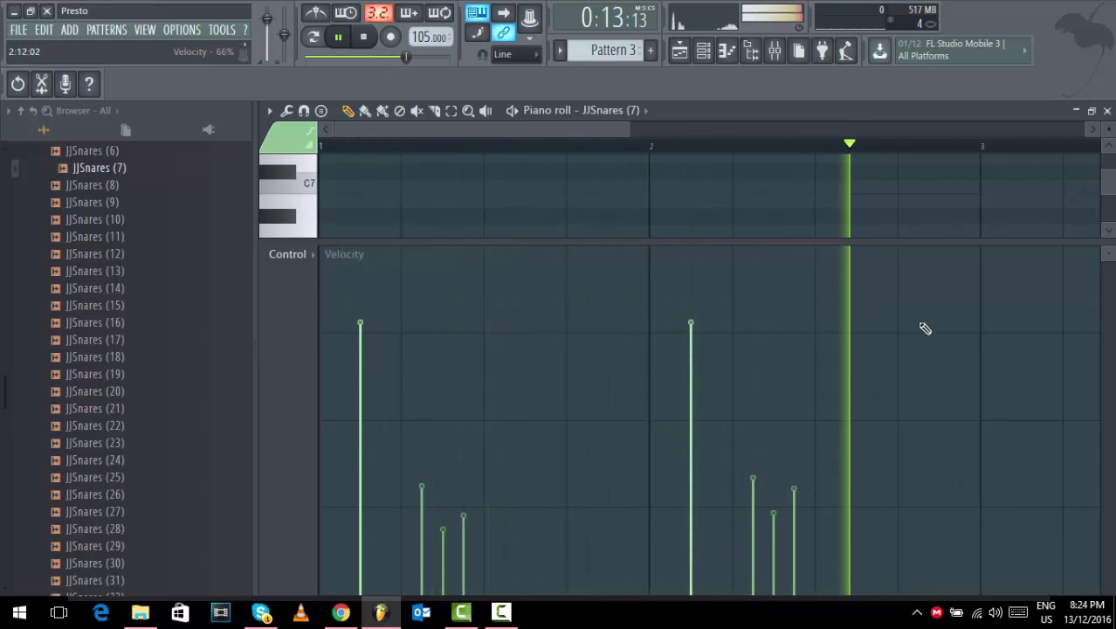
pyautogui.press('space')
pyautogui.click(502, 612)
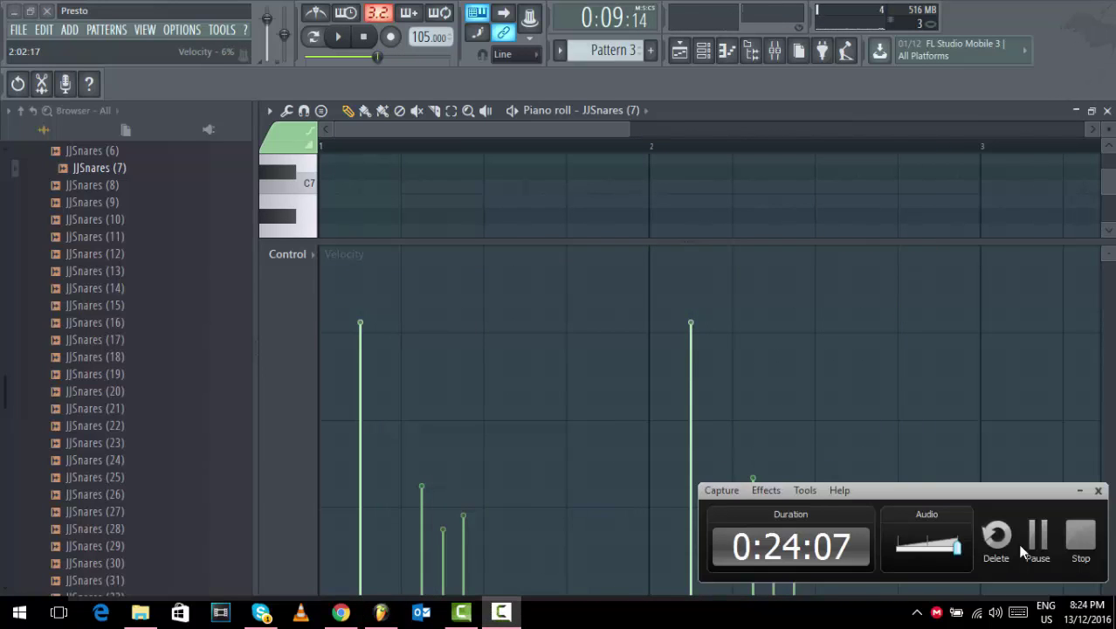
pyautogui.click(892, 410)
# Try several velocities for the last quick snare hit in bar 2 during playback, settling on about 55%.
pyautogui.press('space')
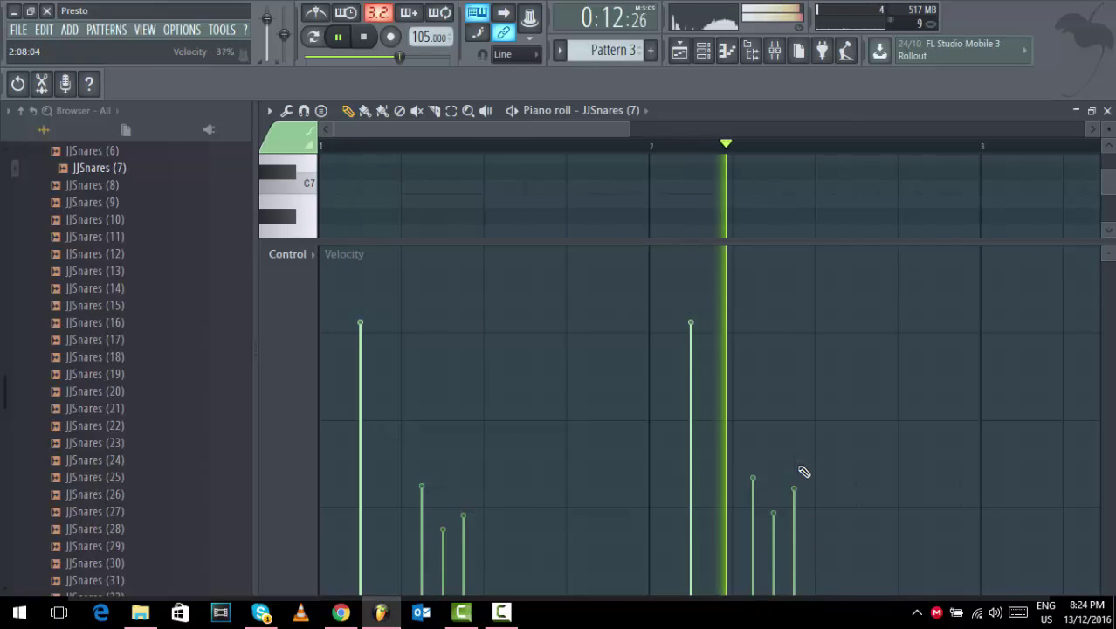
pyautogui.click(800, 380)
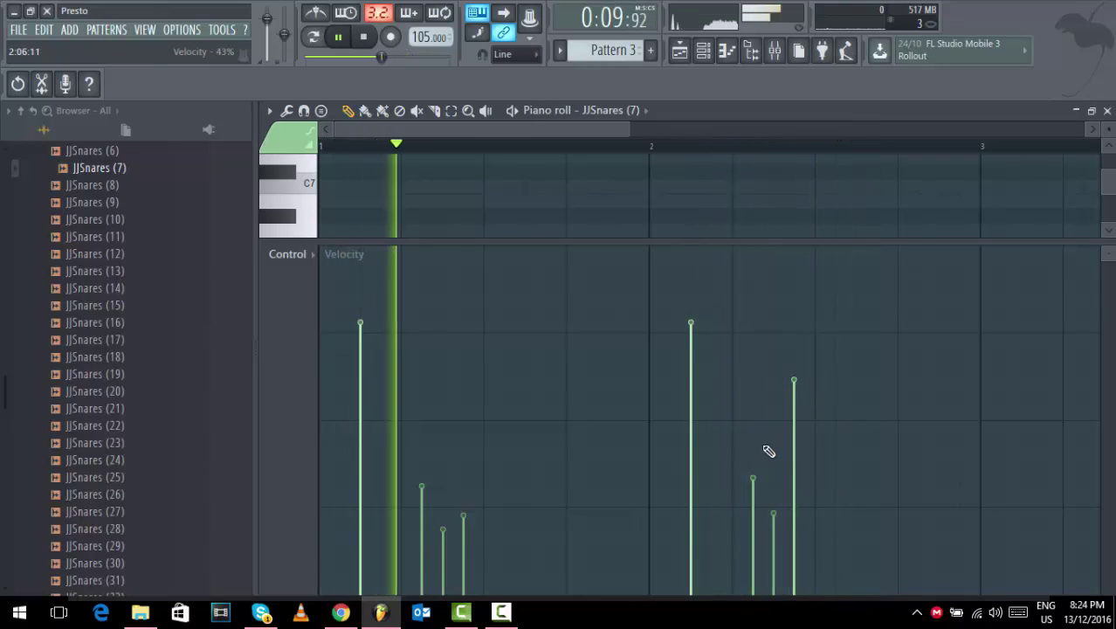
pyautogui.click(790, 506)
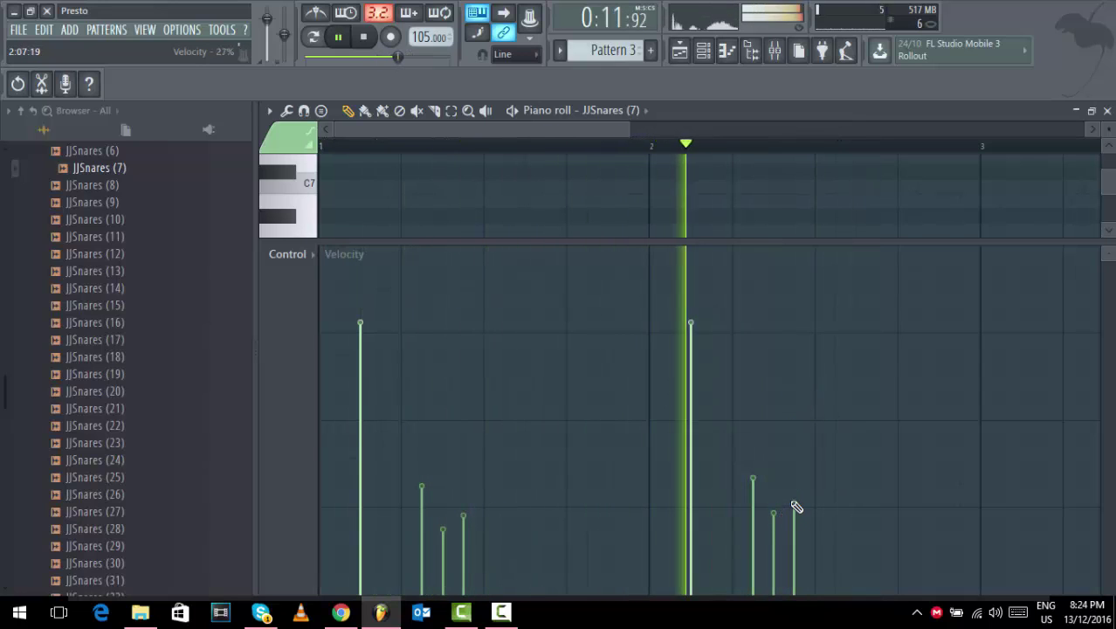
pyautogui.click(812, 389)
pyautogui.press('space')
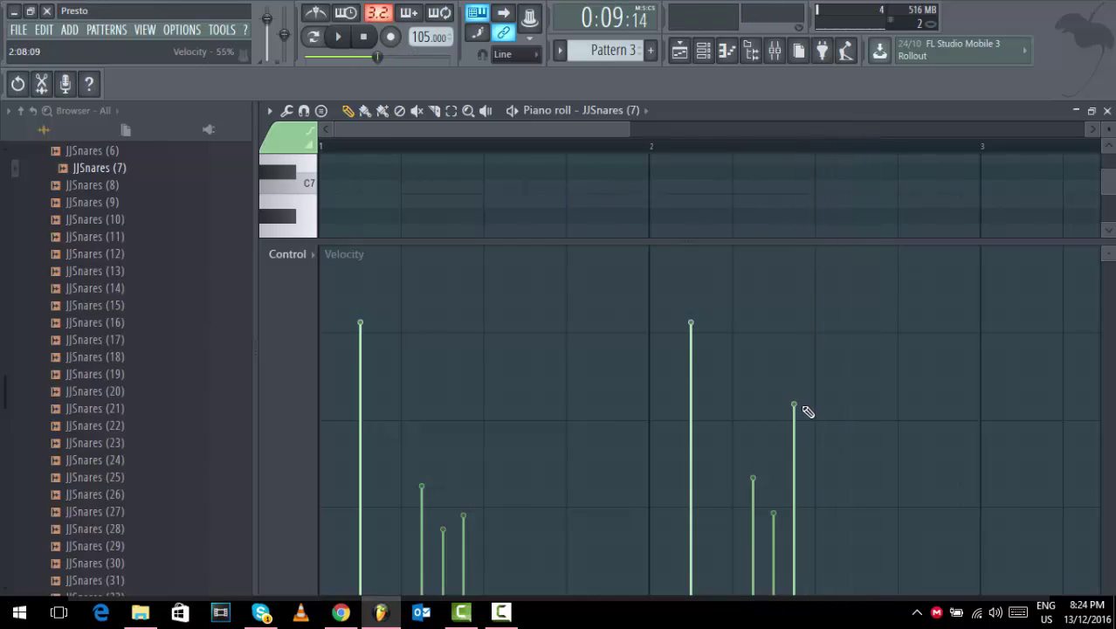
# Shrink the velocity lane and add a C6 snare note on step 9 of bar 2, then listen to it.
pyautogui.moveTo(817, 248); pyautogui.dragTo(844, 474)
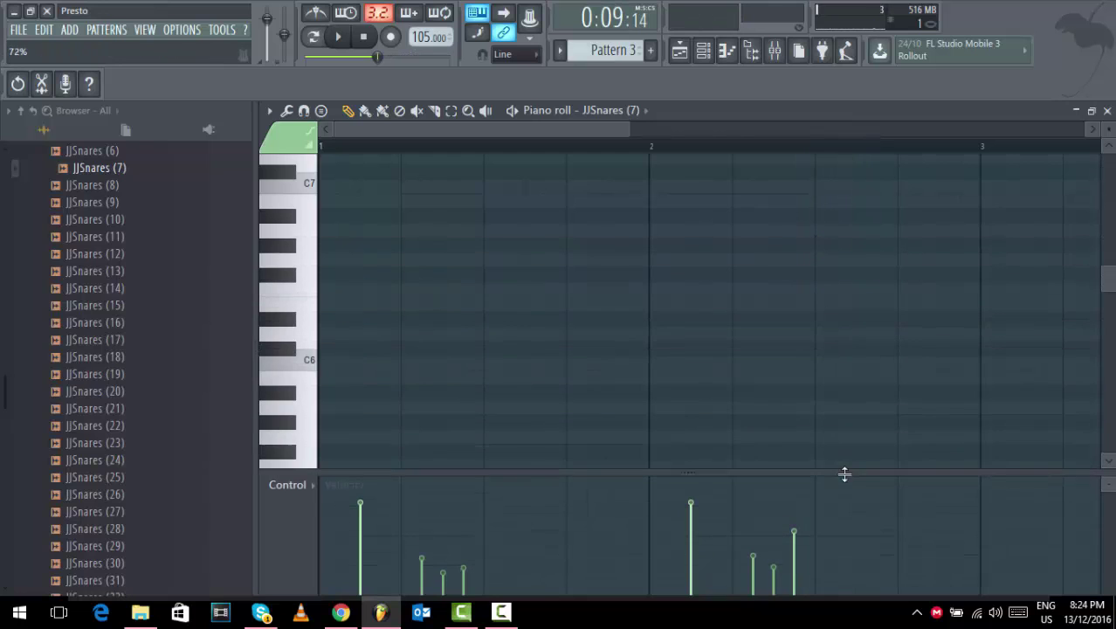
pyautogui.scroll(5, 839, 276)
pyautogui.scroll(-10, 846, 258)
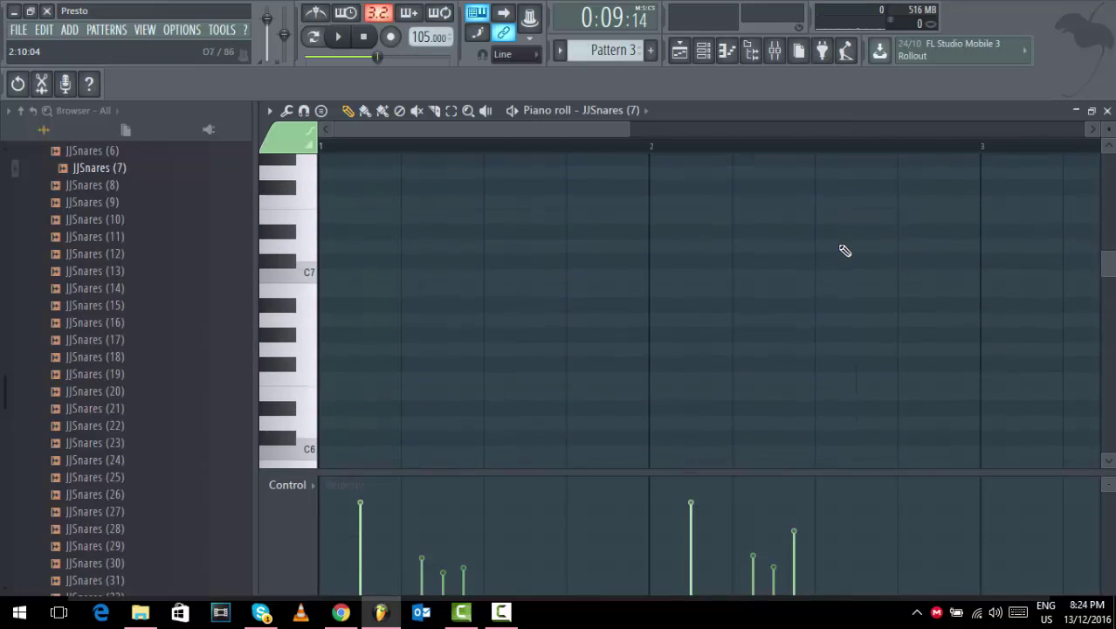
pyautogui.click(821, 276)
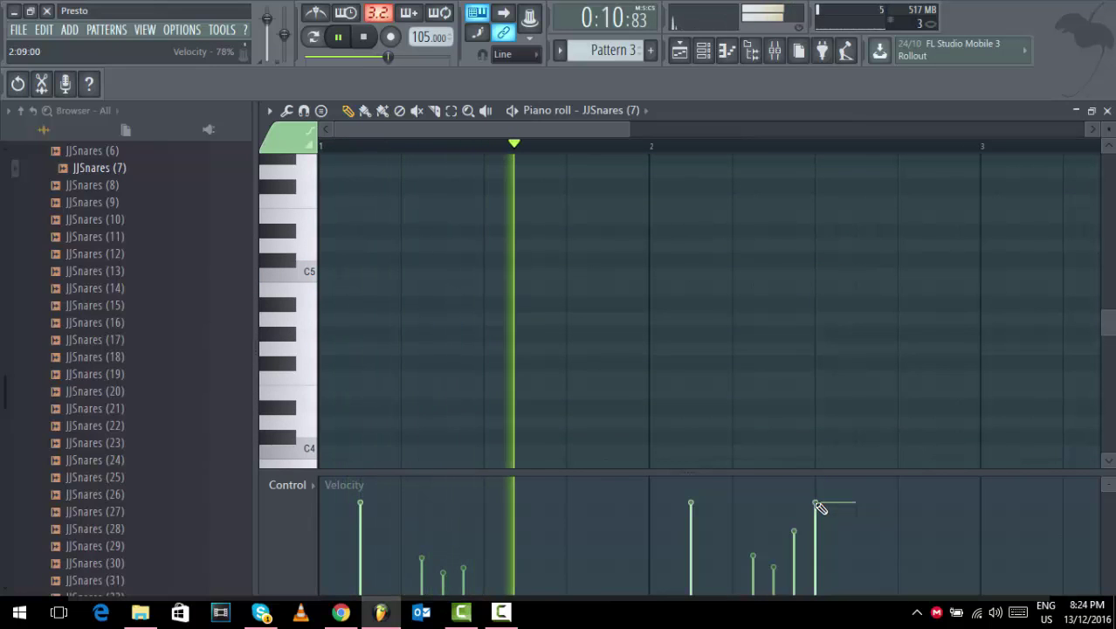
pyautogui.scroll(2, 848, 366)
pyautogui.scroll(2, 848, 366)
pyautogui.press('space')
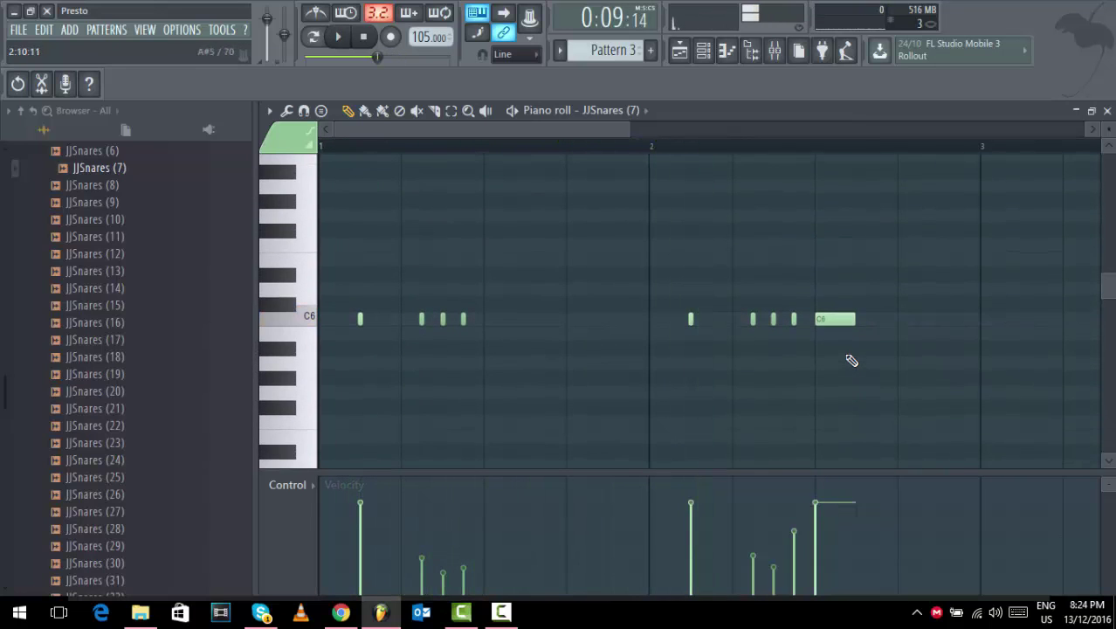
# Transpose all JJSnares (7) notes down five semitones to G5 and play the song.
pyautogui.press('Down')
pyautogui.press('Down')
pyautogui.press('Down')
pyautogui.press('Down')
pyautogui.press('Down')
pyautogui.press('space')
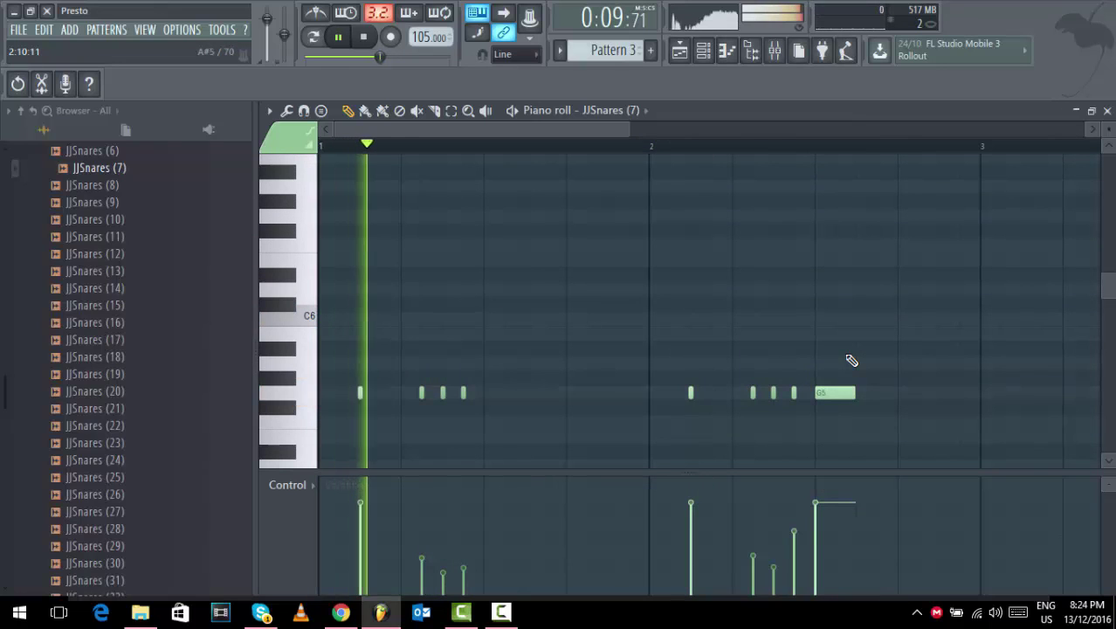
# Transpose all JJSnares (7) notes down one more semitone to F#5 and listen to the pattern.
pyautogui.press('Down')
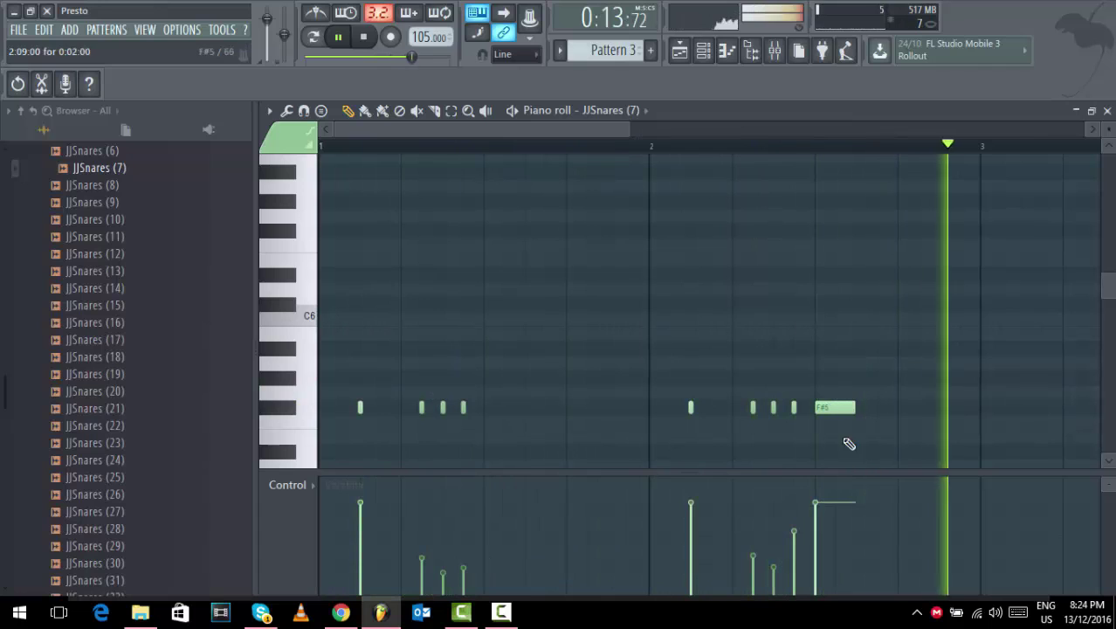
pyautogui.press('space')
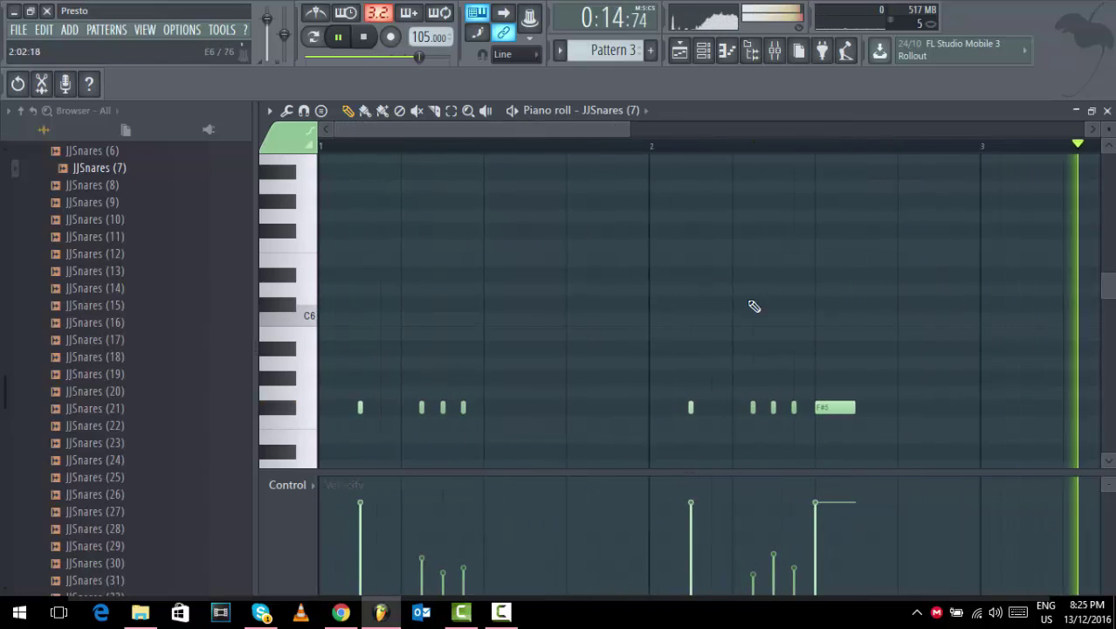
# Select every snare note in bars 1 and 2 and duplicate the selection into bars 3 and 4.
pyautogui.moveTo(884, 426); pyautogui.dragTo(354, 390)
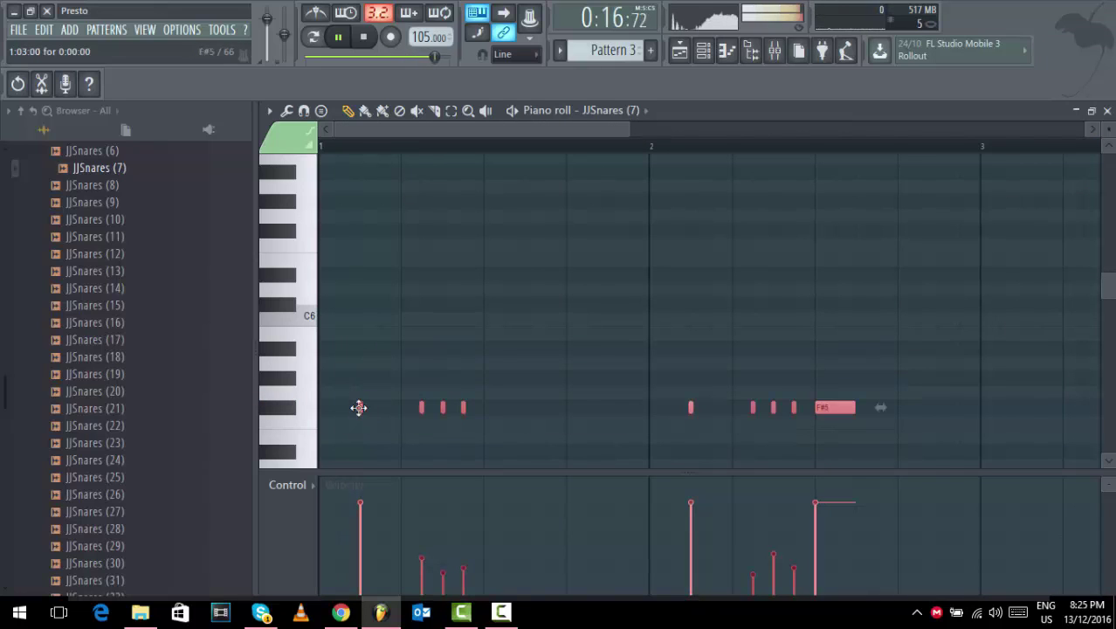
pyautogui.moveTo(464, 407); pyautogui.dragTo(1032, 402)
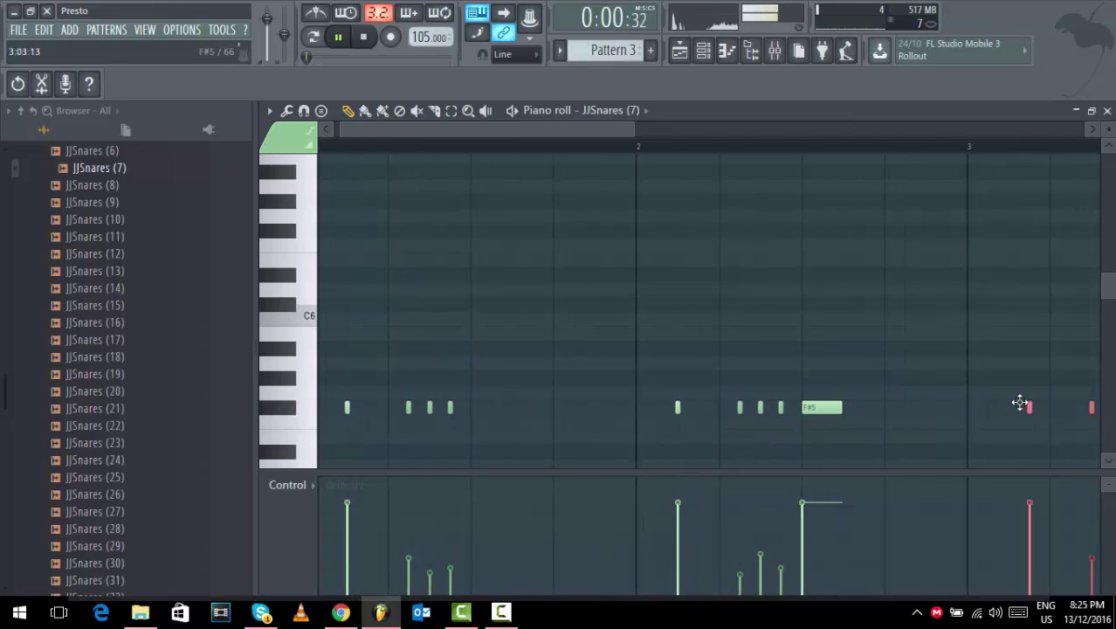
pyautogui.moveTo(541, 126); pyautogui.dragTo(495, 127)
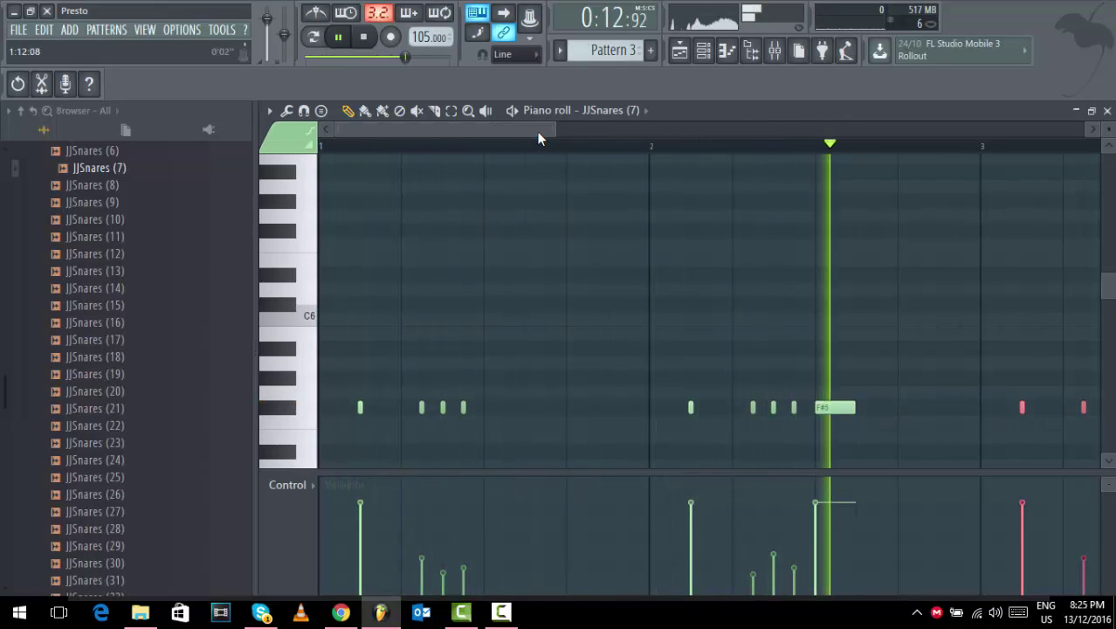
pyautogui.moveTo(536, 131); pyautogui.dragTo(725, 127)
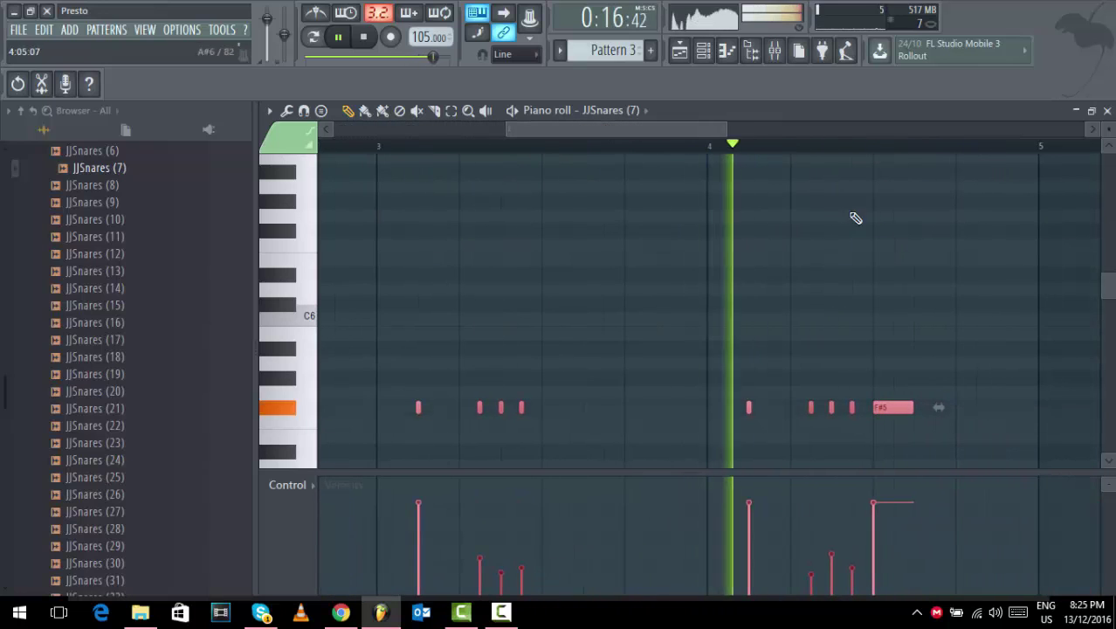
# Keep only the opening snare hit in bar 4, deleting its three quick hits and the long note, and stop playback.
pyautogui.click(899, 223)
pyautogui.press('space')
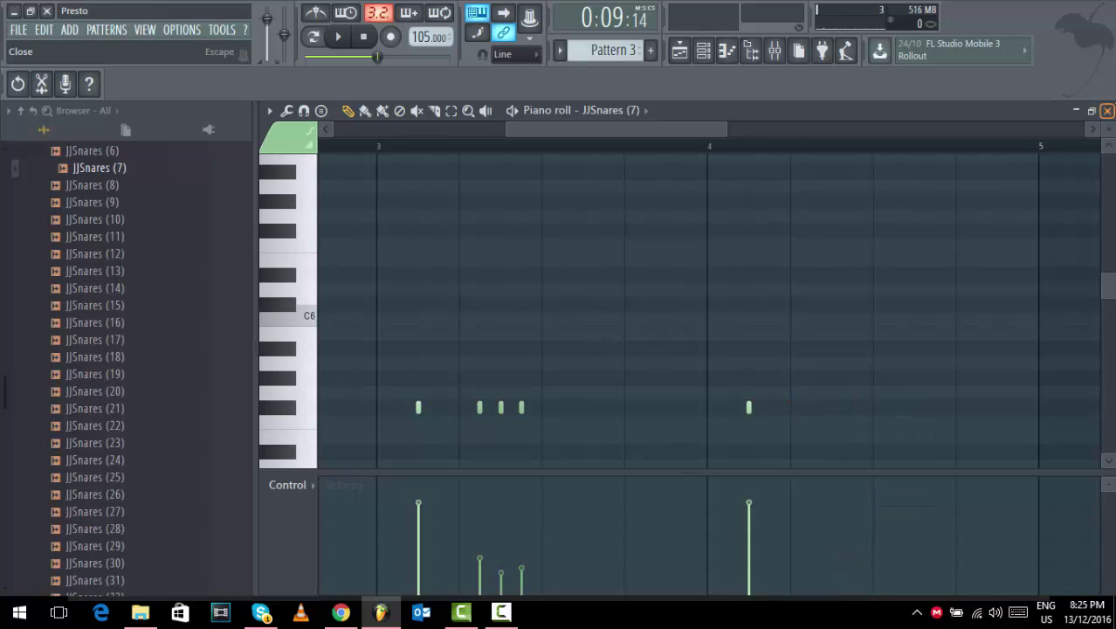
# Close the snare's piano roll and audition JJSnares (40) from further down the sample browser.
pyautogui.click(1106, 110)
pyautogui.click(171, 527)
pyautogui.scroll(-8, 175, 419)
pyautogui.moveTo(187, 320); pyautogui.dragTo(146, 338)
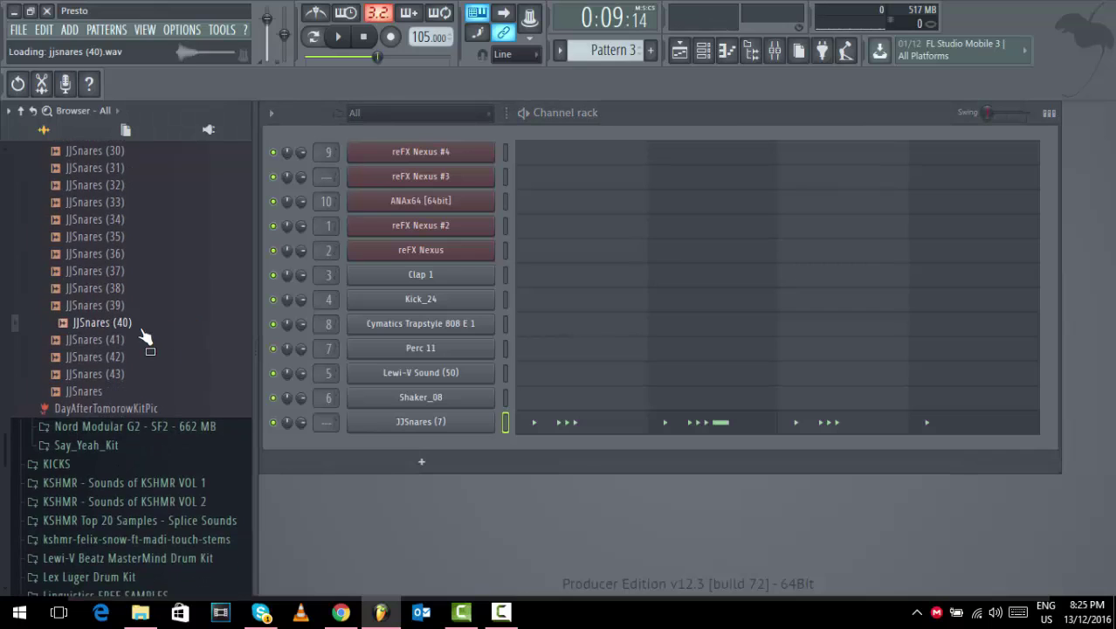
# Audition the JJSnares samples (39), (38), (37), (42), (43) and the unnumbered JJSnares.
pyautogui.click(130, 305)
pyautogui.click(125, 288)
pyautogui.click(123, 271)
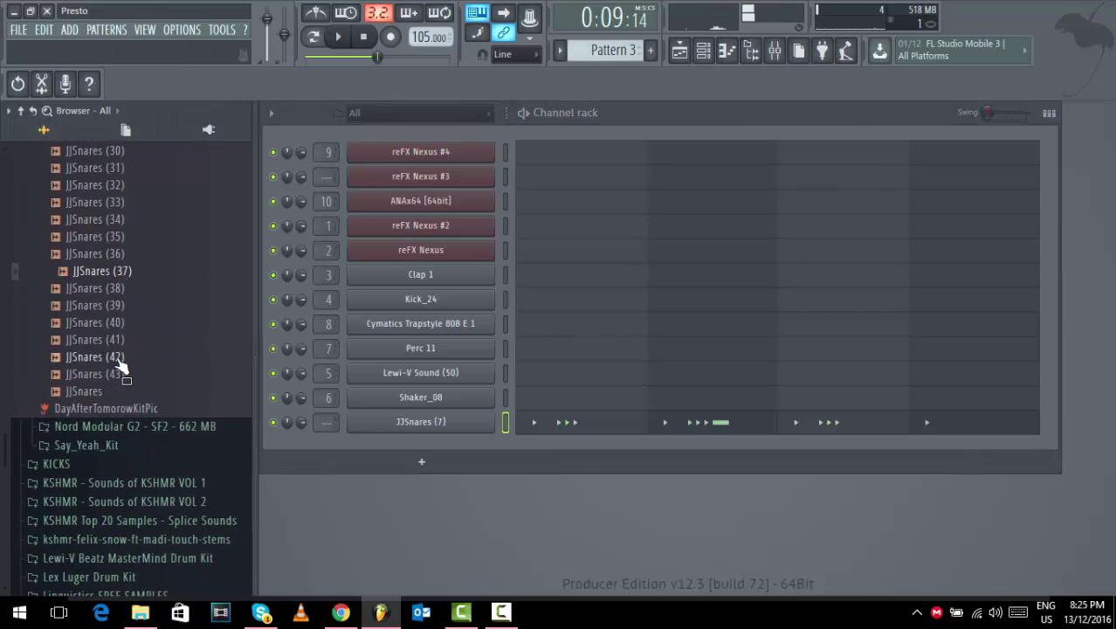
pyautogui.click(122, 357)
pyautogui.click(126, 374)
pyautogui.click(131, 390)
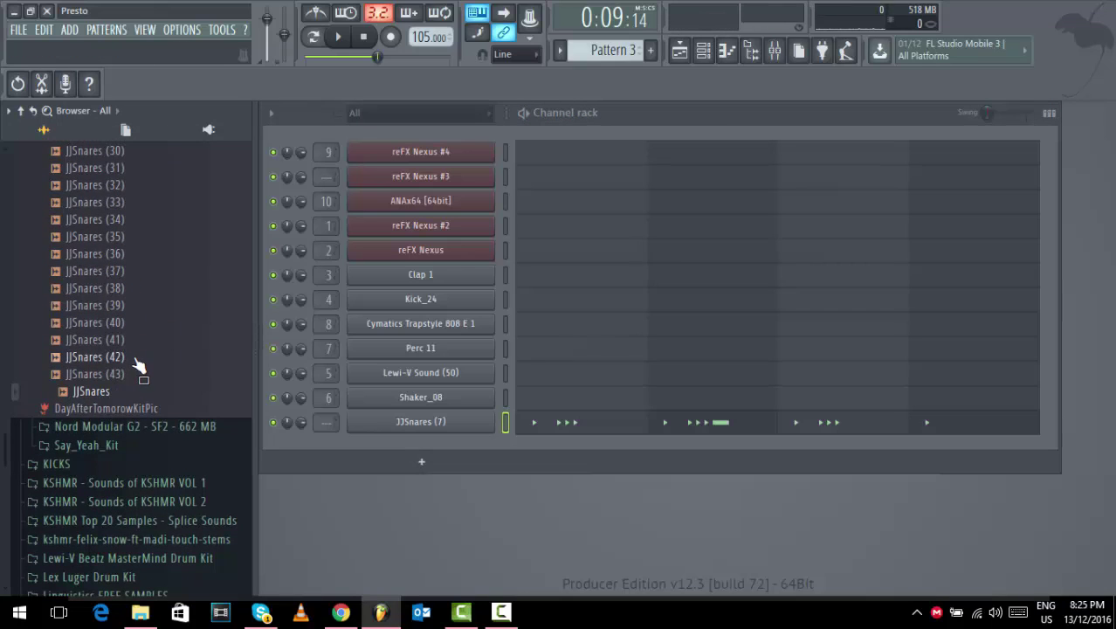
# Browse the KSHMR_Snares subfolders of the KSHMR - Sounds of KSHMR VOL 1 pack, including Tight_Snares.
pyautogui.click(136, 485)
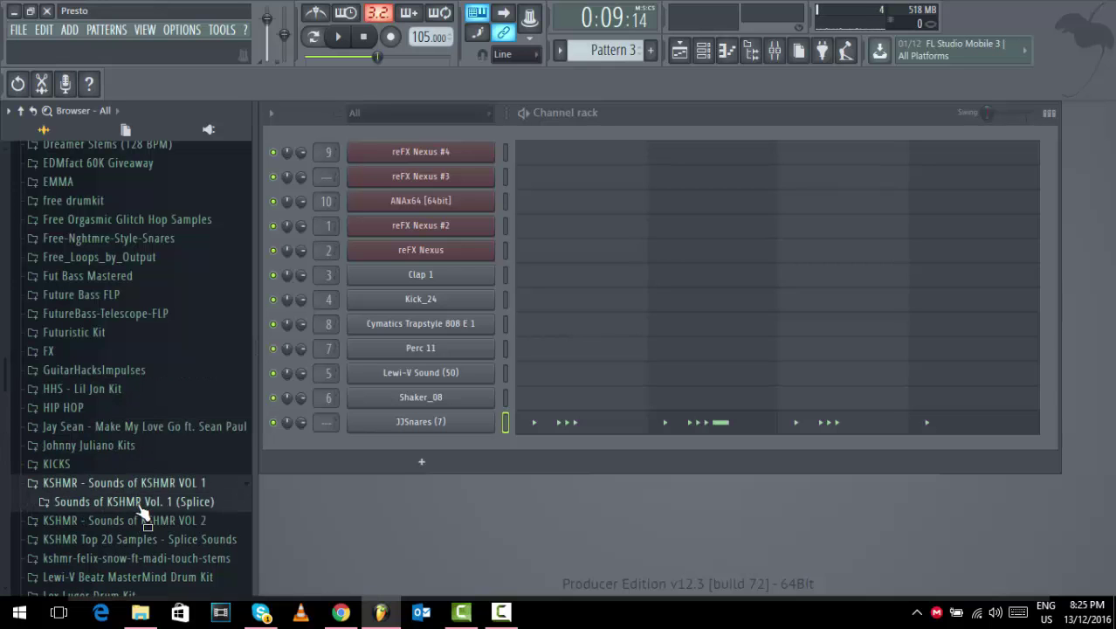
pyautogui.click(140, 499)
pyautogui.click(143, 426)
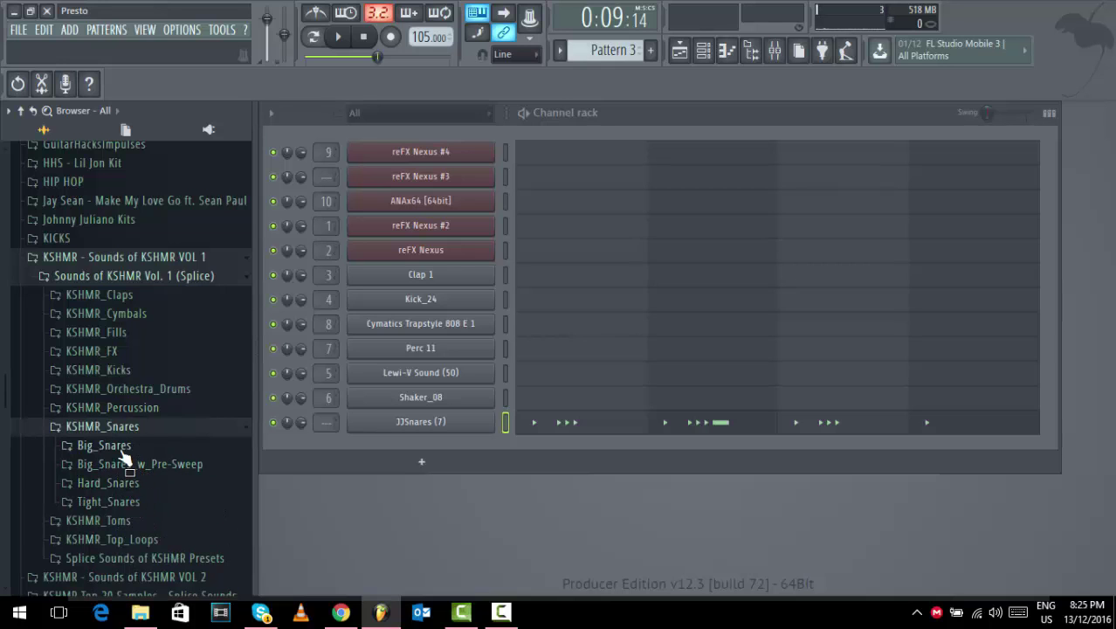
pyautogui.click(134, 501)
pyautogui.click(137, 414)
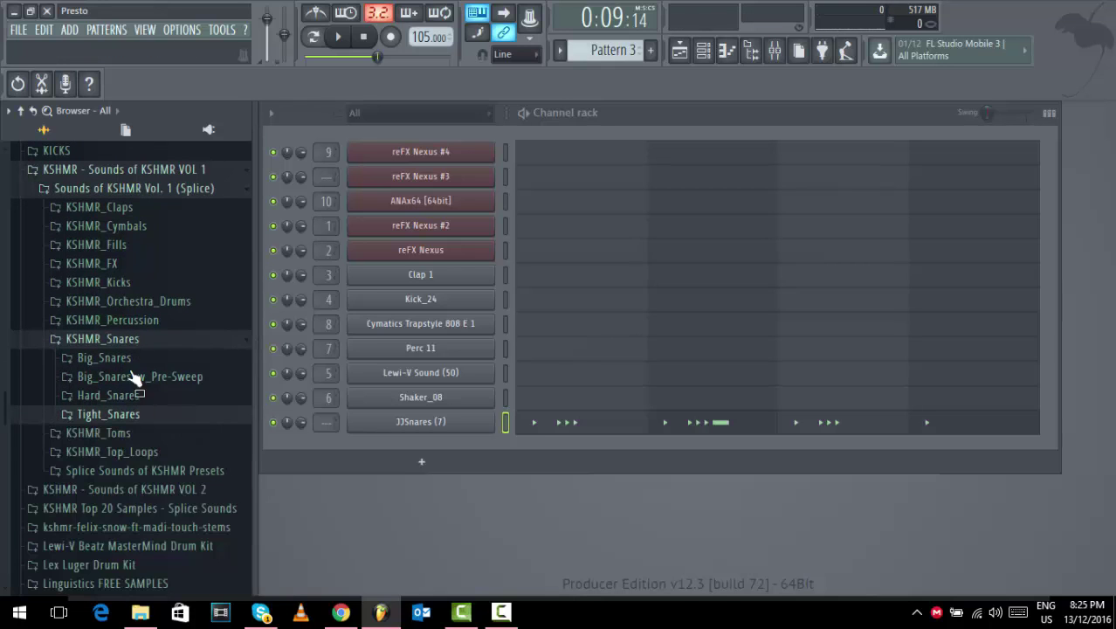
pyautogui.click(131, 189)
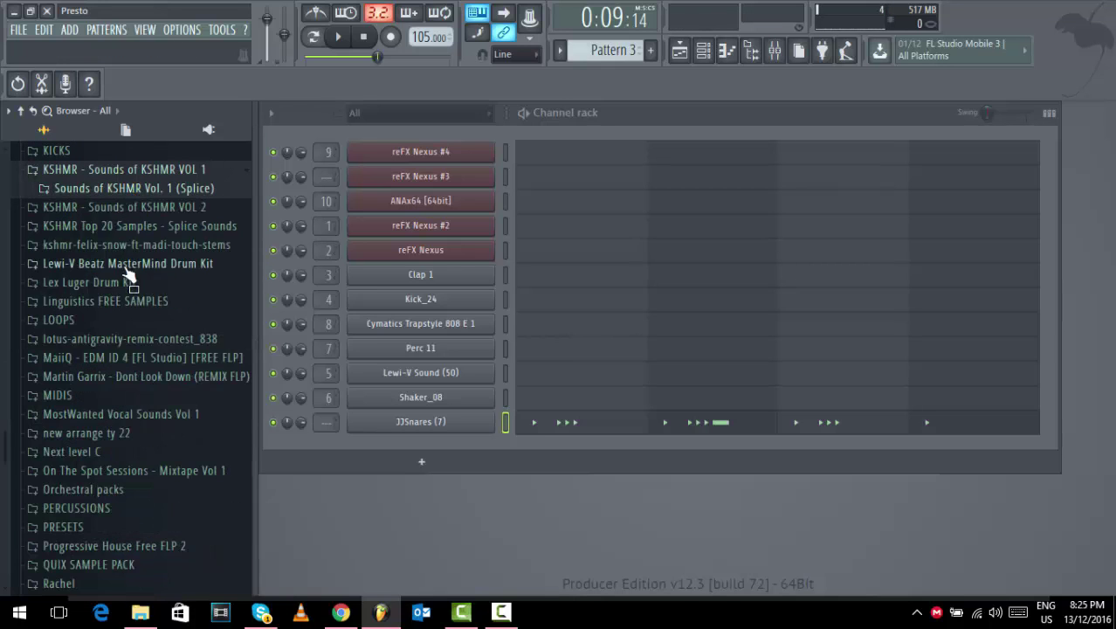
# Expand the Trap Snares folder under Drums and Snares in the KSHMR - Sounds of KSHMR VOL 2 pack.
pyautogui.click(117, 209)
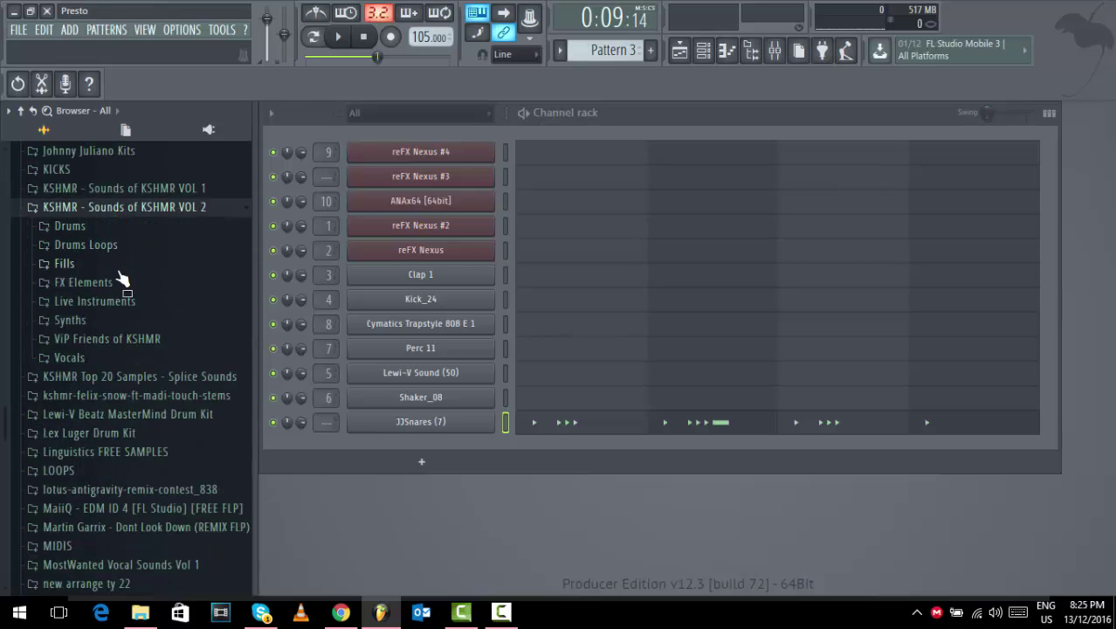
pyautogui.click(77, 229)
pyautogui.click(87, 380)
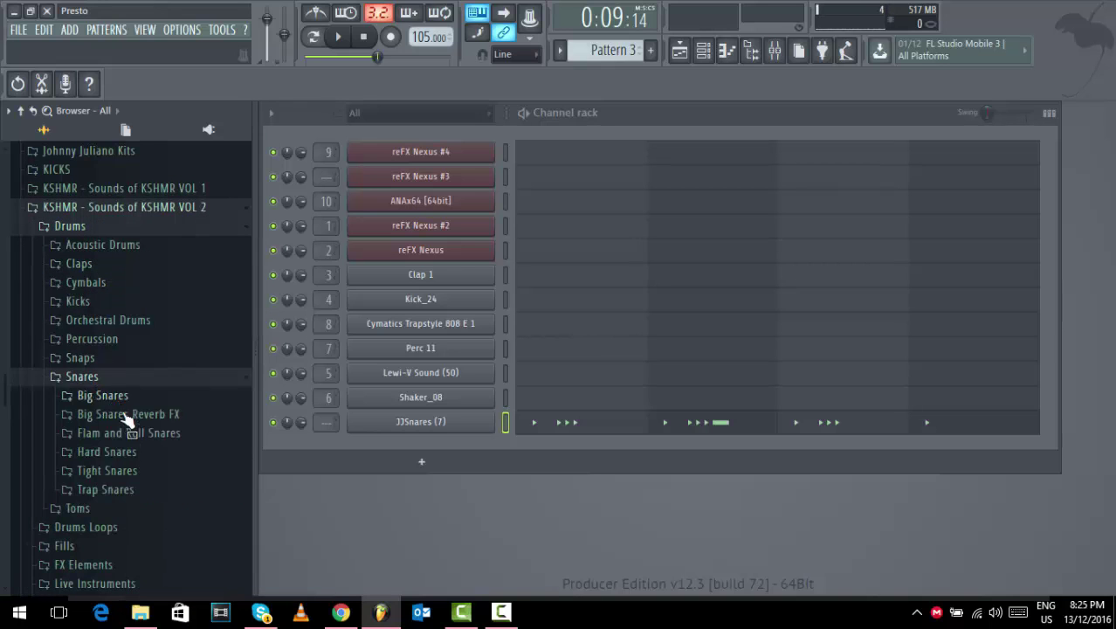
pyautogui.click(105, 489)
# Audition KSHMR Trap Snare 07 (D), 06 (C#), 05 (C#) and 04 (B).
pyautogui.click(170, 417)
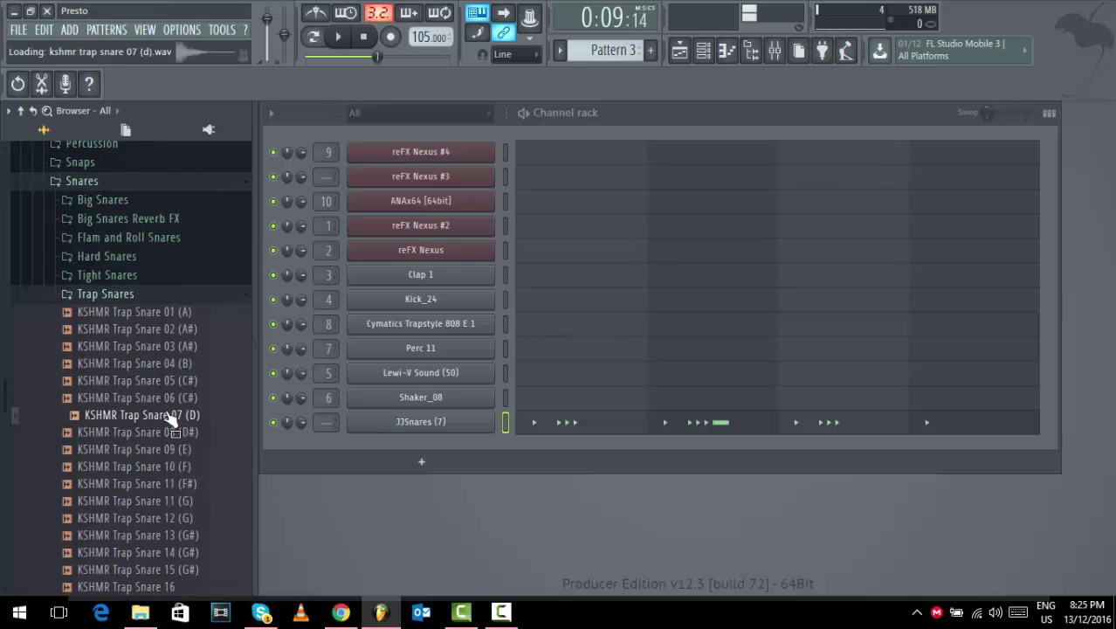
pyautogui.click(177, 398)
pyautogui.click(179, 382)
pyautogui.click(179, 365)
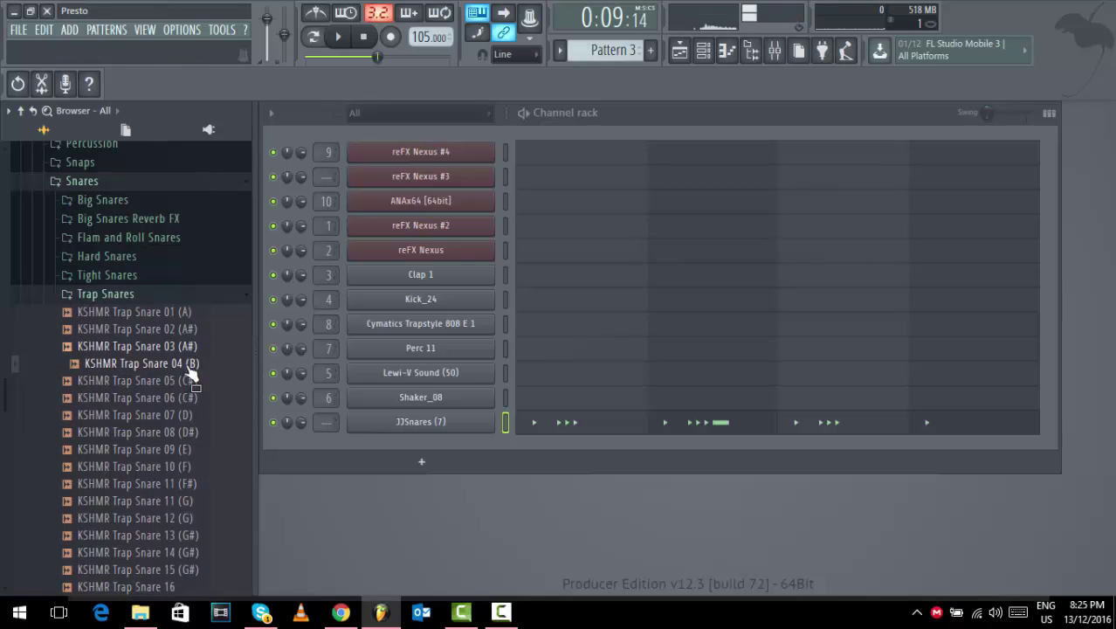
# Replace the JJSnares (7) channel's sample with KSHMR Trap Snare 05 (C#) and start playing Pattern 3.
pyautogui.click(181, 384)
pyautogui.moveTo(196, 396); pyautogui.dragTo(410, 422)
pyautogui.press('space')
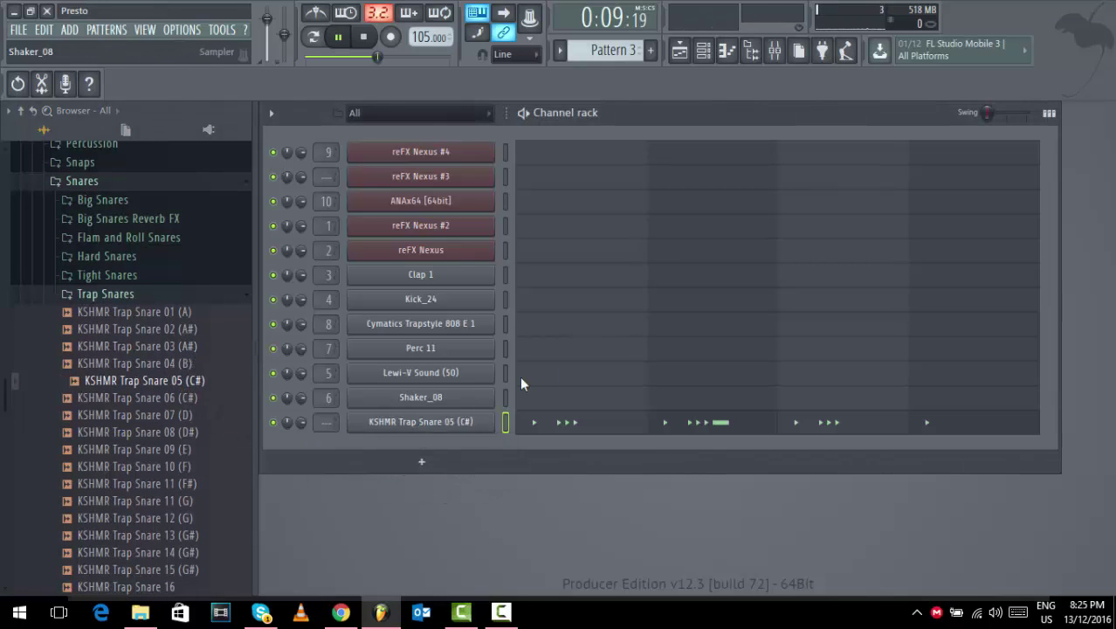
# Transpose the KSHMR Trap Snare 05 (C#) notes to E5 in the piano roll during playback, and stop the pattern.
pyautogui.click(615, 426)
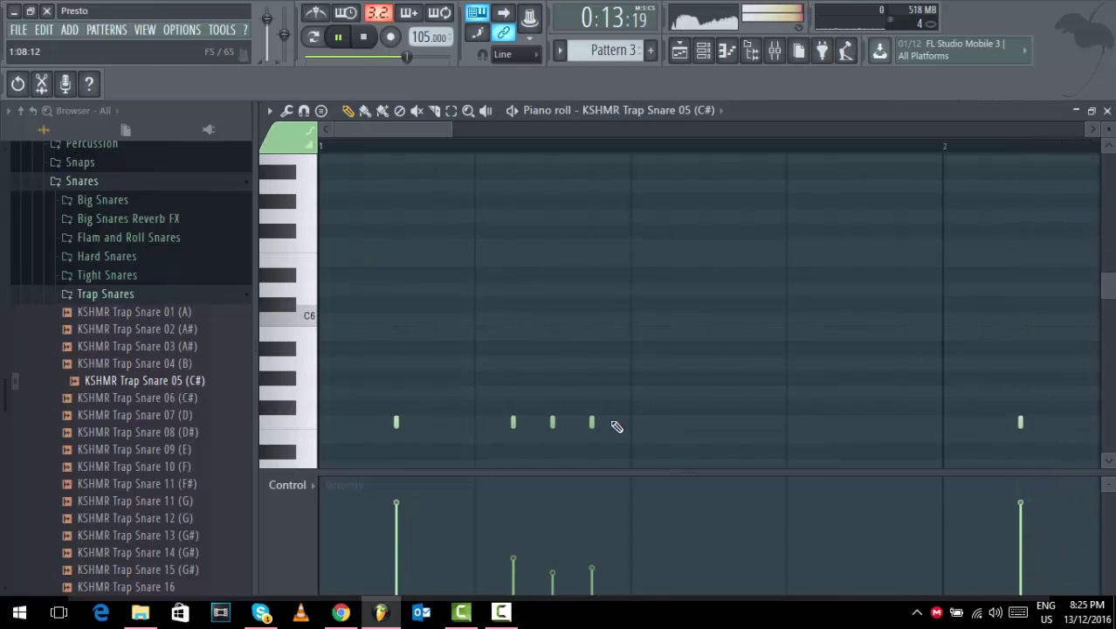
pyautogui.hotkey('shift', 'Down')
pyautogui.hotkey('shift', 'Down')
pyautogui.hotkey('shift', 'Down')
pyautogui.scroll(-4, 665, 356)
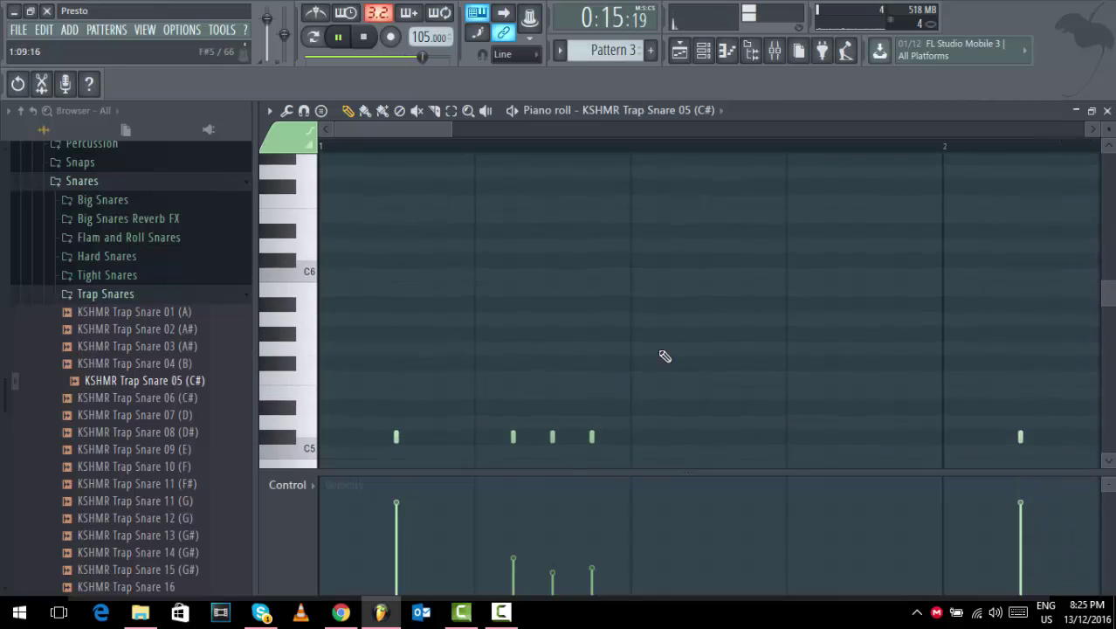
pyautogui.hotkey('shift', 'Up')
pyautogui.hotkey('shift', 'Up')
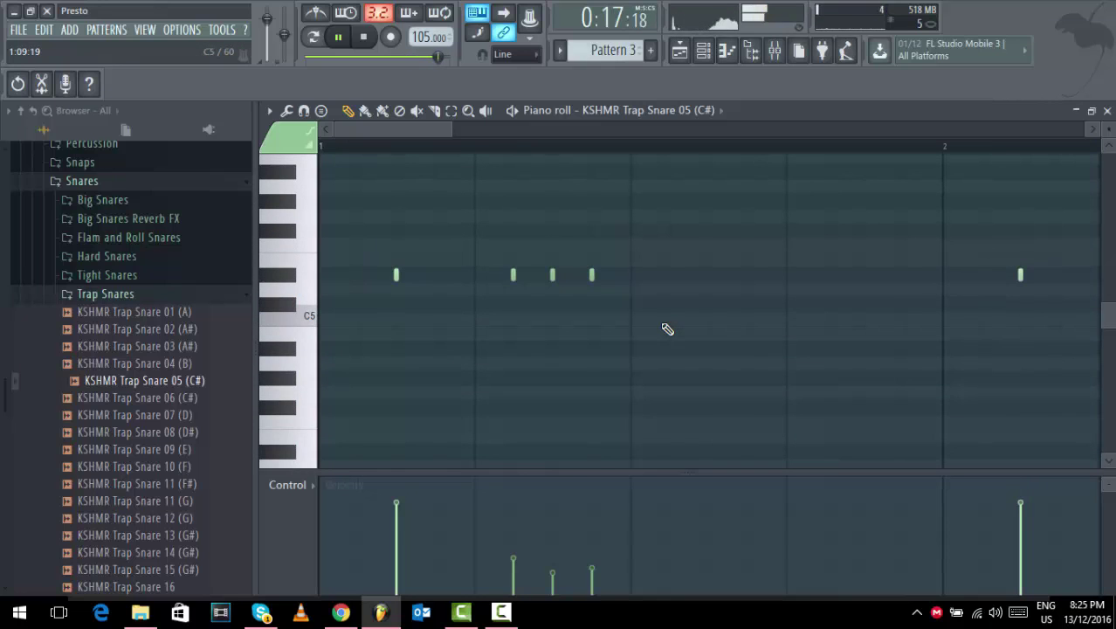
pyautogui.hotkey('shift', 'Up')
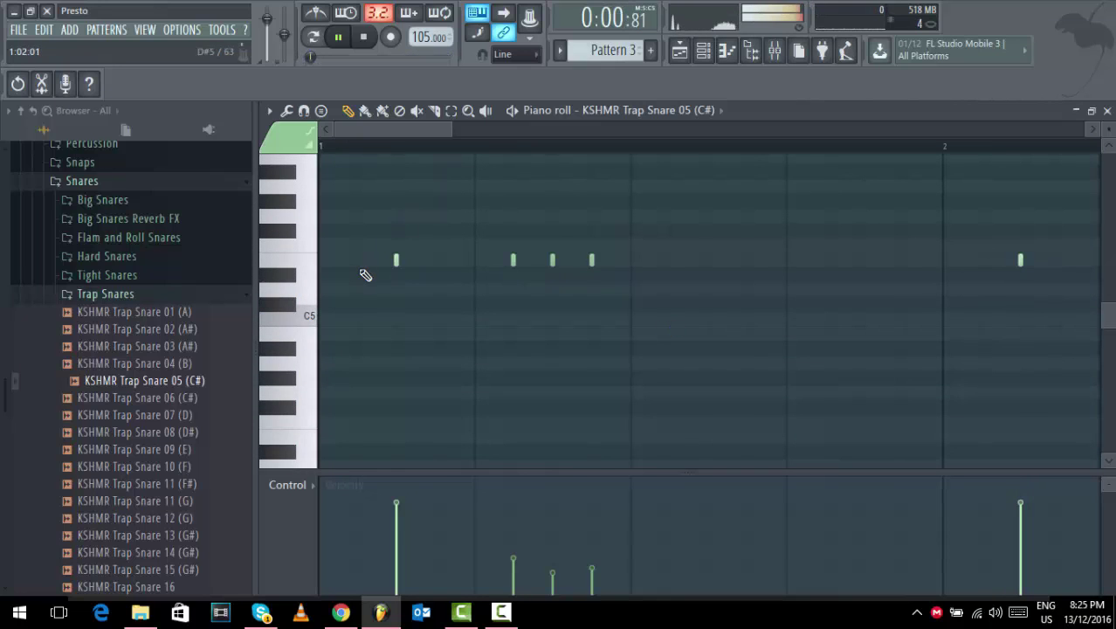
pyautogui.press('space')
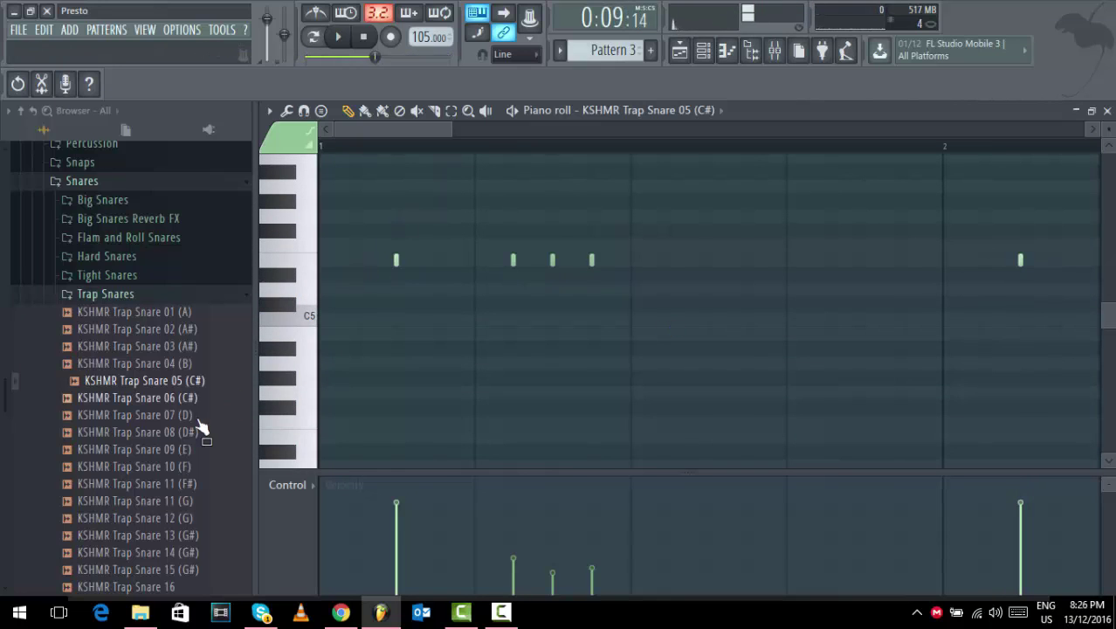
# Audition more KSHMR Trap Snares, including 15 (G#), 16, 11 (F#), 10 (F), 09 (E), 08 (D#) and 07 (D).
pyautogui.click(178, 570)
pyautogui.scroll(-4, 170, 463)
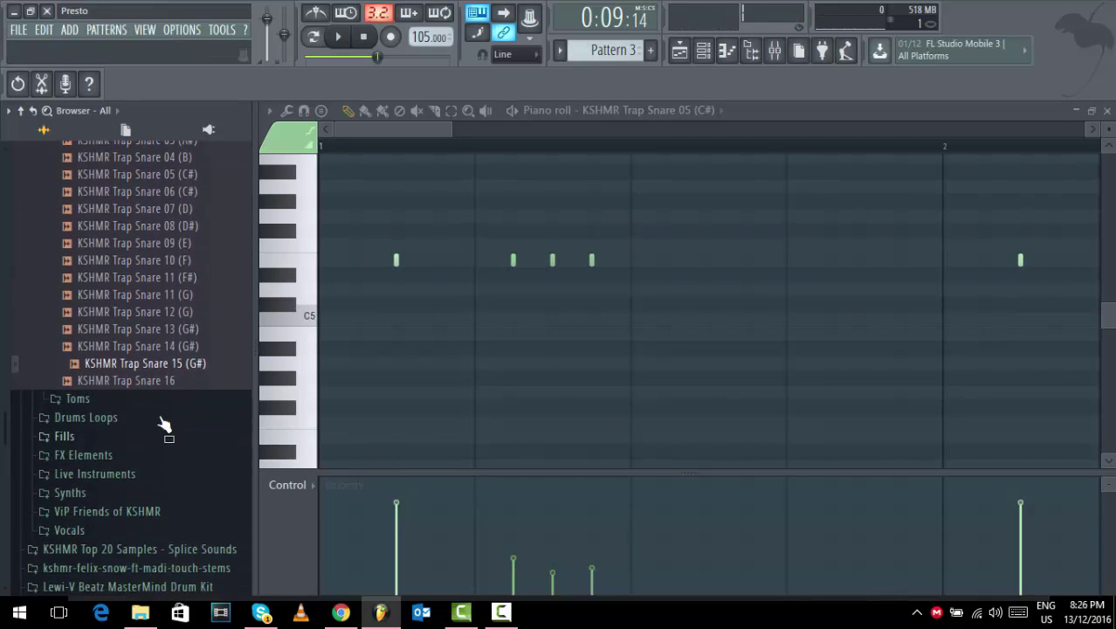
pyautogui.click(172, 388)
pyautogui.click(185, 278)
pyautogui.click(191, 259)
pyautogui.click(194, 243)
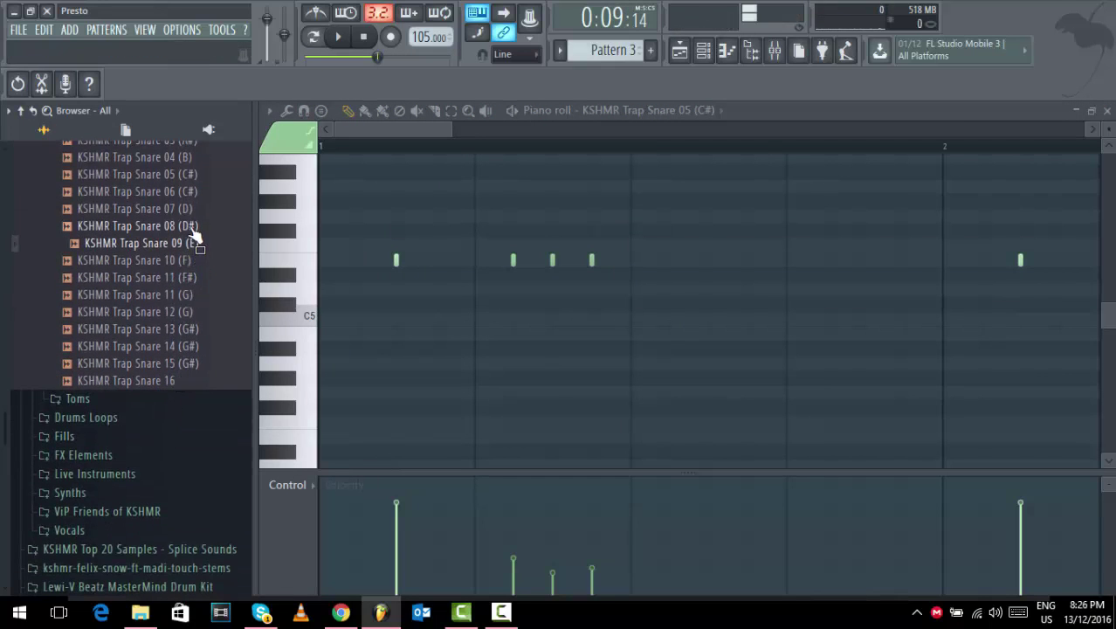
pyautogui.click(194, 226)
pyautogui.click(194, 211)
# Check the SPECIAL FOR TRAP folder and its I.Y.F.F.E - Trap Vol. 1 (samples) subfolders for snares.
pyautogui.scroll(-5, 152, 260)
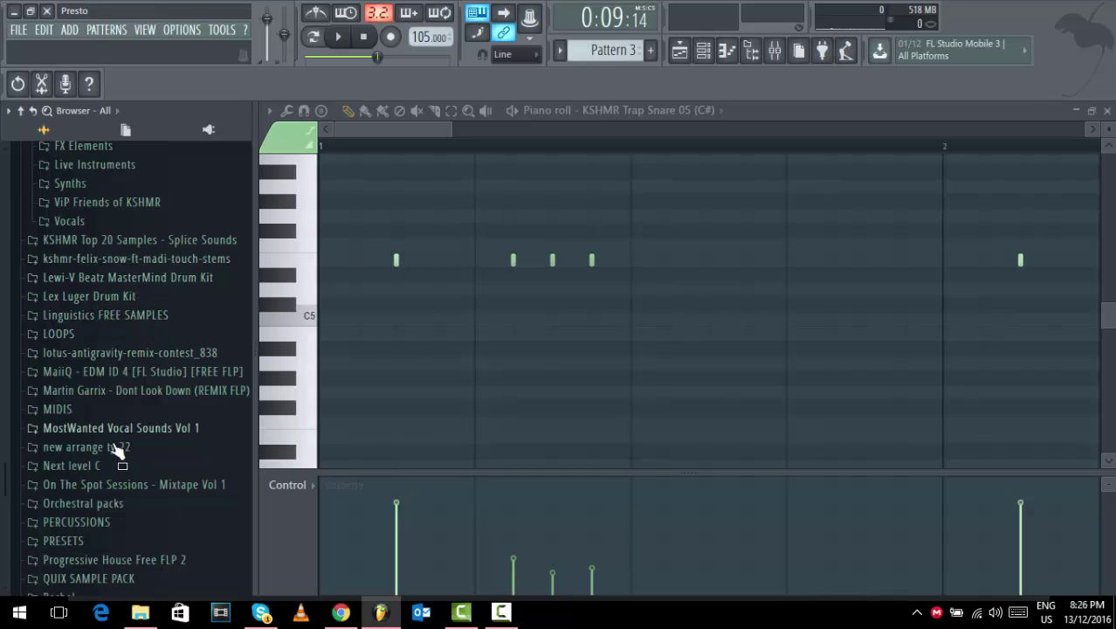
pyautogui.scroll(-5, 144, 395)
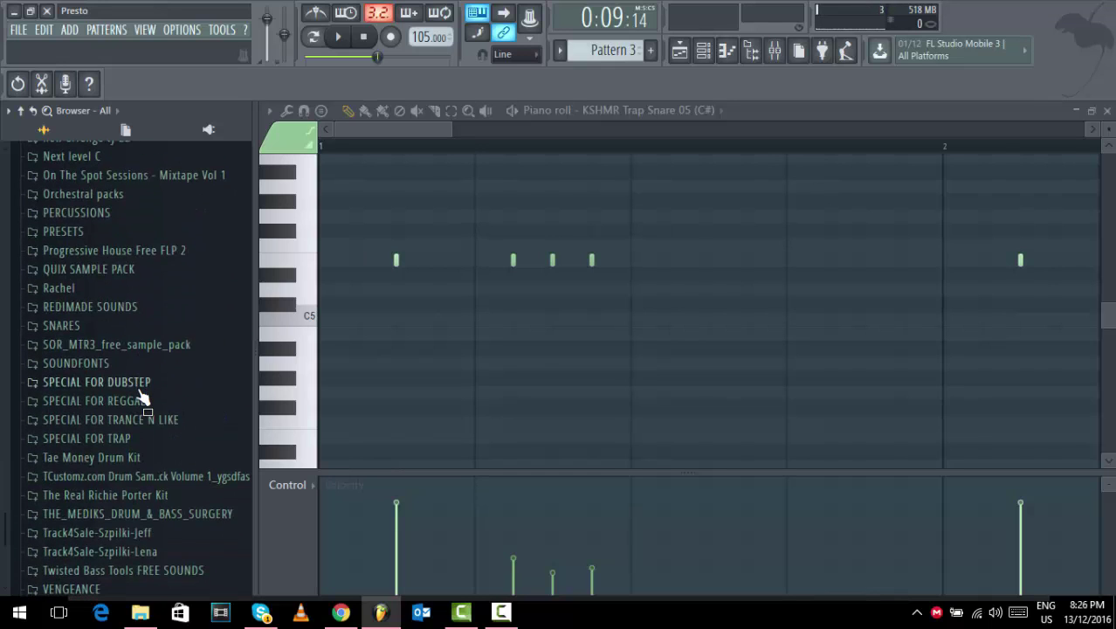
pyautogui.click(127, 440)
pyautogui.scroll(-2, 146, 411)
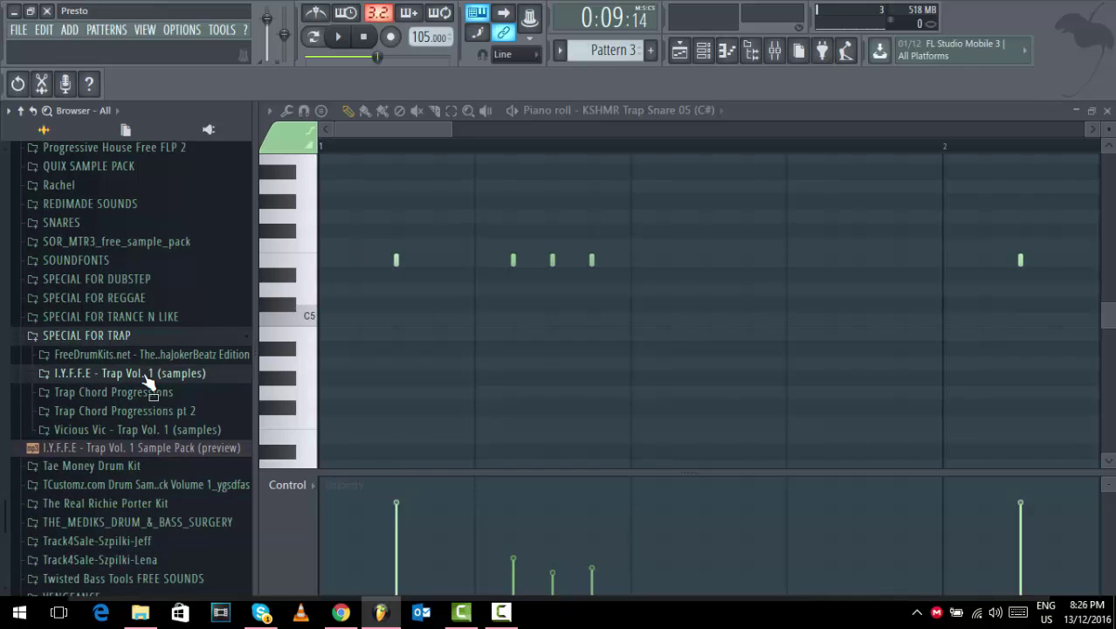
pyautogui.click(140, 374)
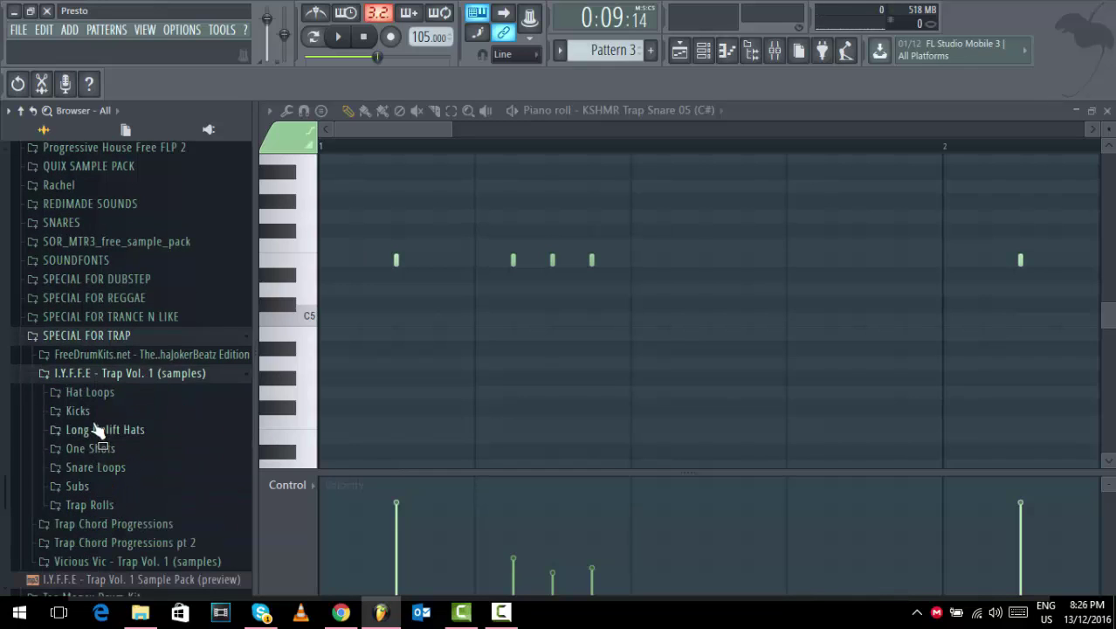
pyautogui.scroll(-2, 120, 460)
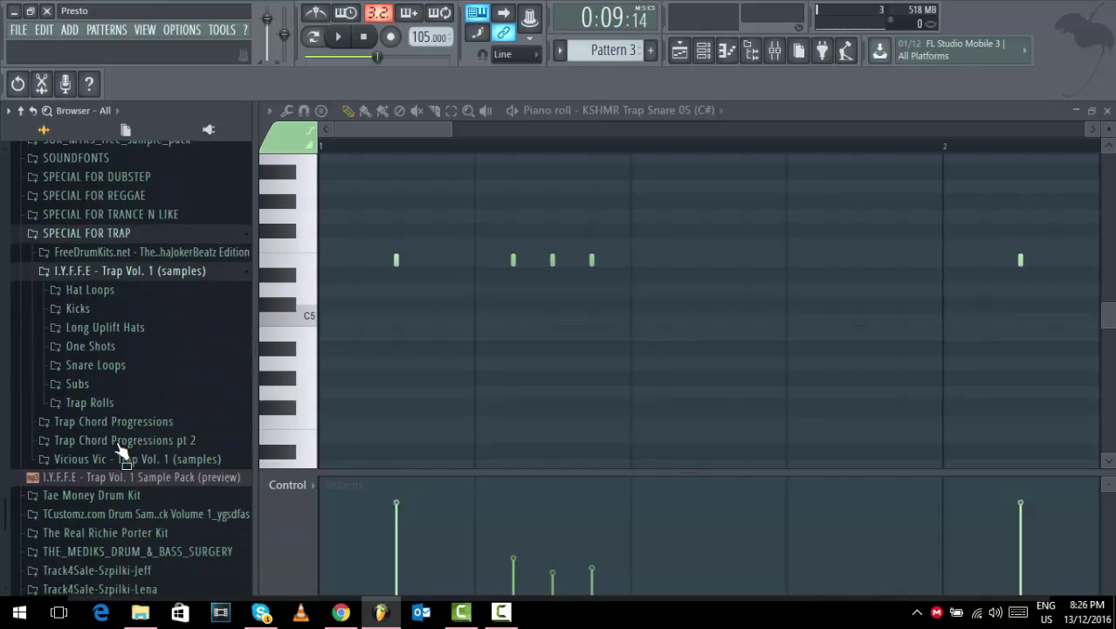
# Open the Tae Money Drum Kit's Snares folder and audition its samples, including Tae Money Snare (3).
pyautogui.click(100, 494)
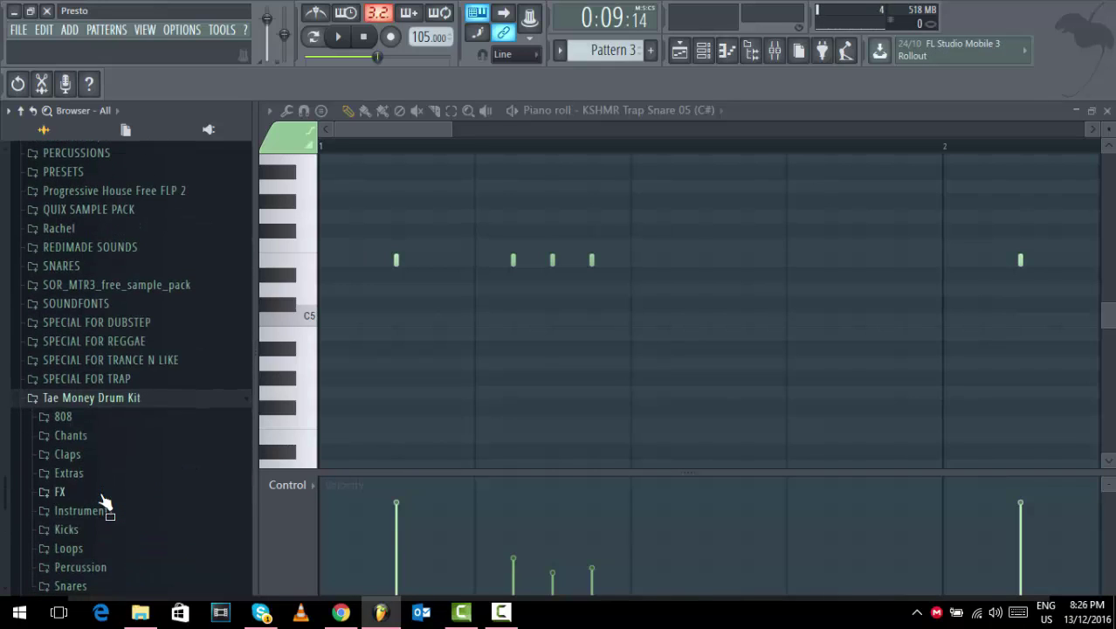
pyautogui.click(75, 585)
pyautogui.moveTo(98, 381); pyautogui.dragTo(140, 374)
pyautogui.press('Up')
pyautogui.press('Up')
pyautogui.press('Up')
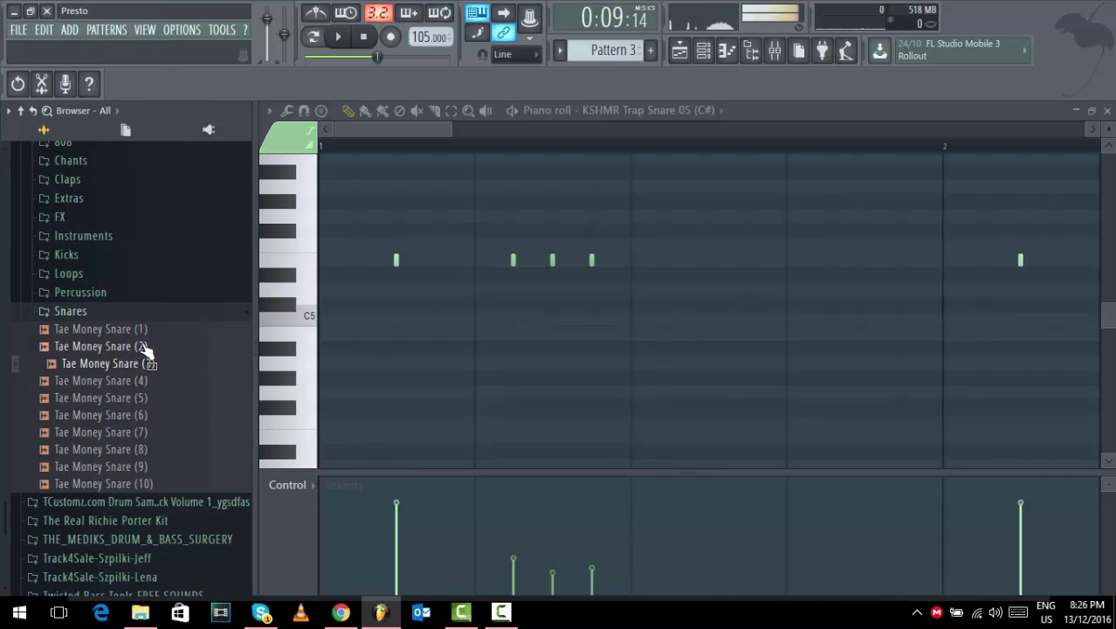
pyautogui.click(143, 367)
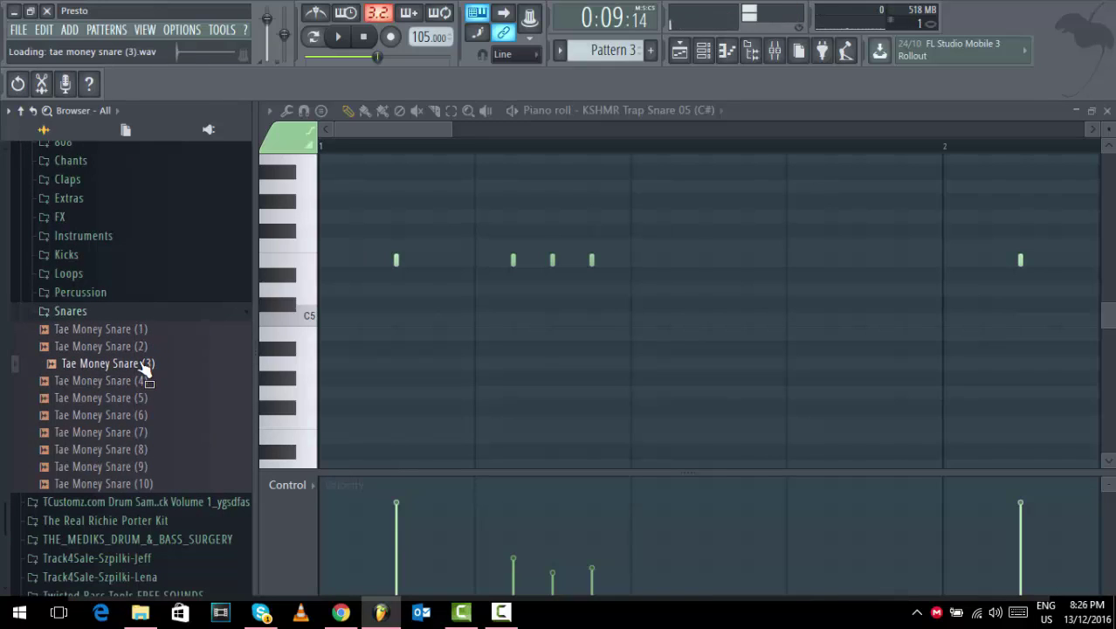
pyautogui.rightClick(144, 366)
# Audition the Tae Money Snare samples from (10) down to (5).
pyautogui.click(105, 480)
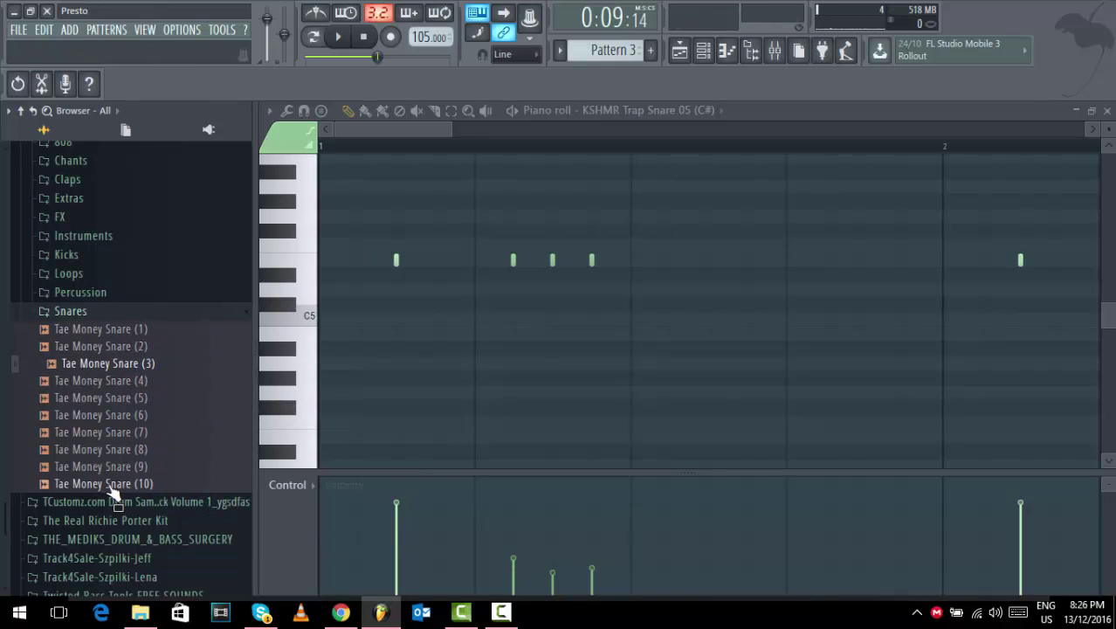
pyautogui.click(140, 467)
pyautogui.click(142, 449)
pyautogui.click(145, 431)
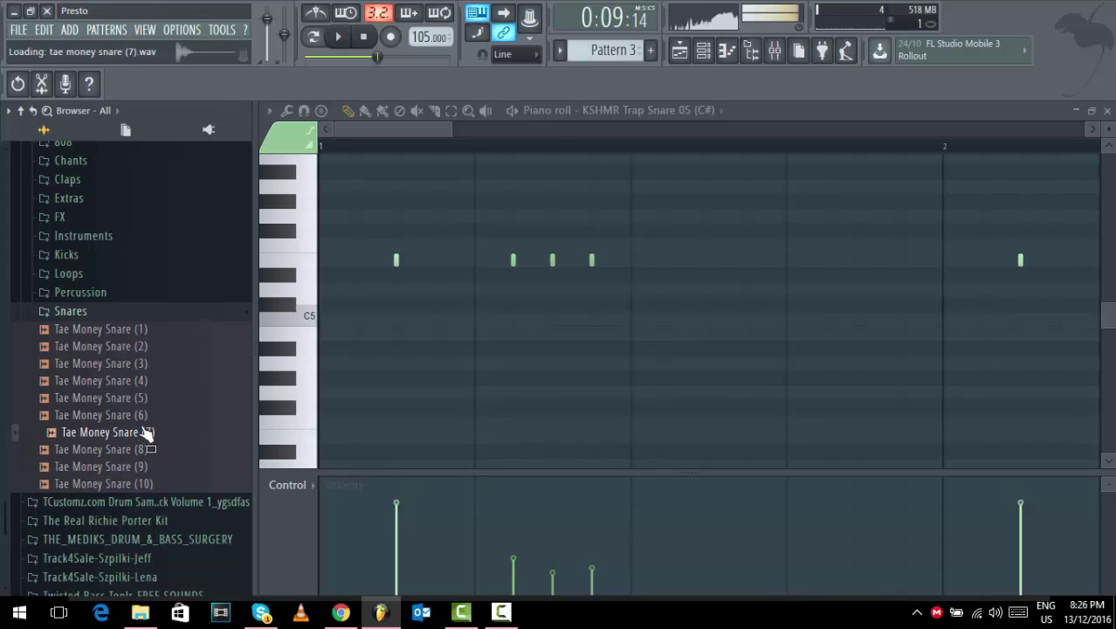
pyautogui.click(147, 416)
pyautogui.click(149, 400)
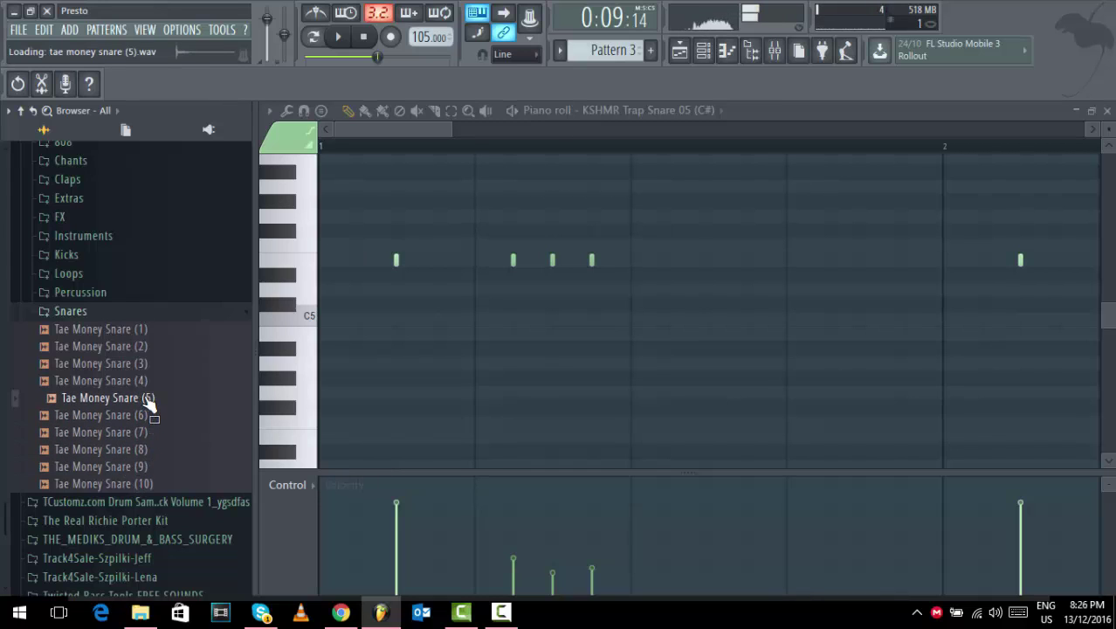
# Expand the Trapaholic Snares folder of the FreeDrumKits.net - Chris Brown Drum Kit inside HIP HOP.
pyautogui.scroll(5, 148, 400)
pyautogui.scroll(2, 77, 316)
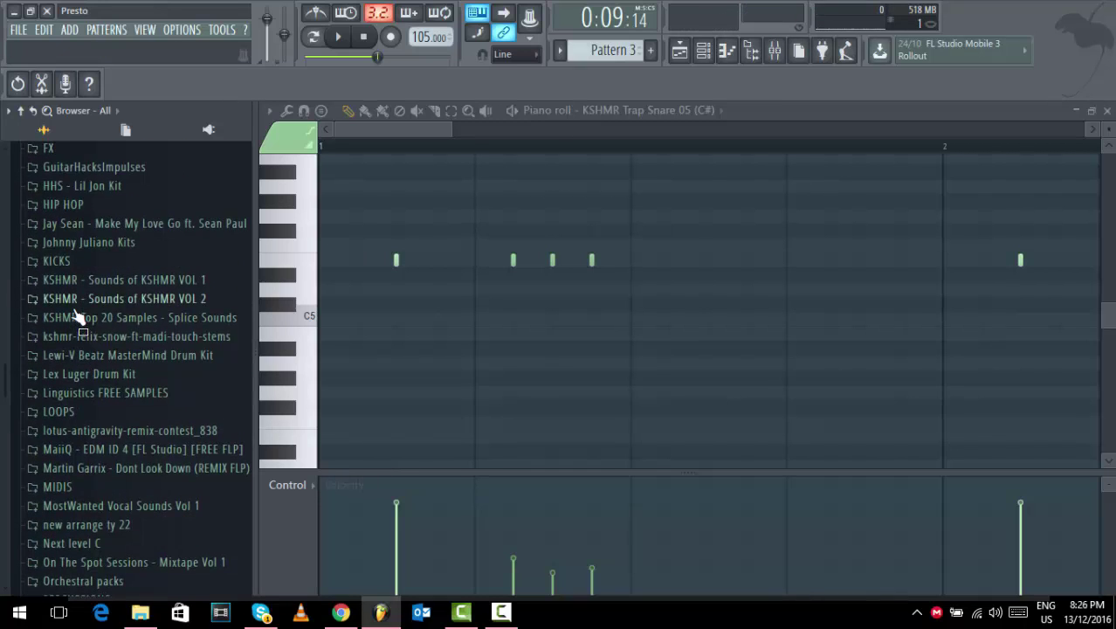
pyautogui.click(77, 205)
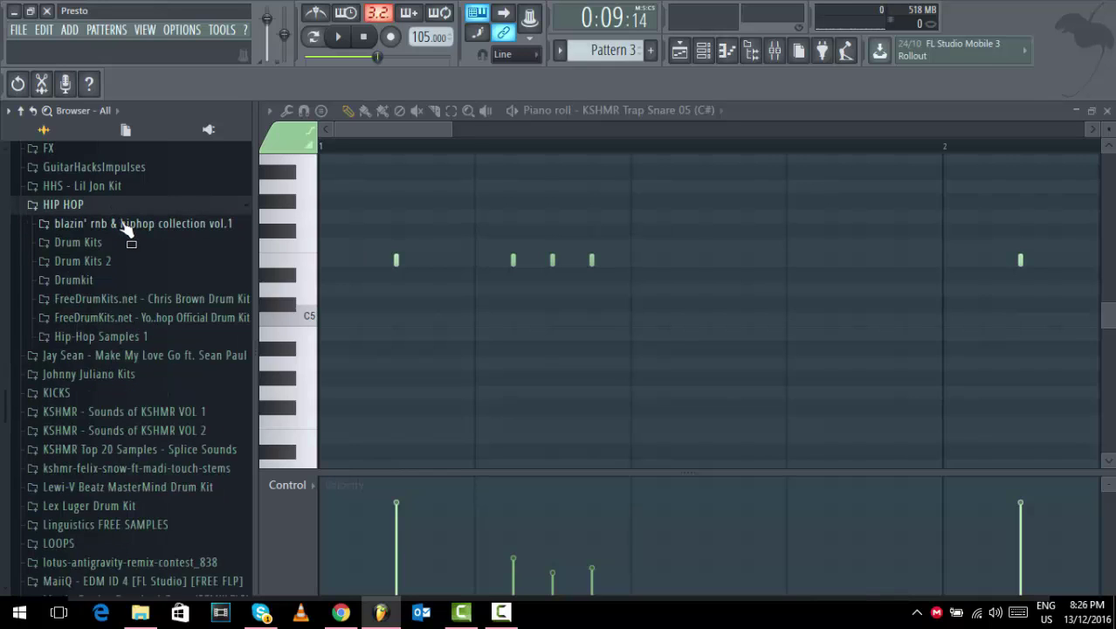
pyautogui.click(122, 298)
pyautogui.click(140, 447)
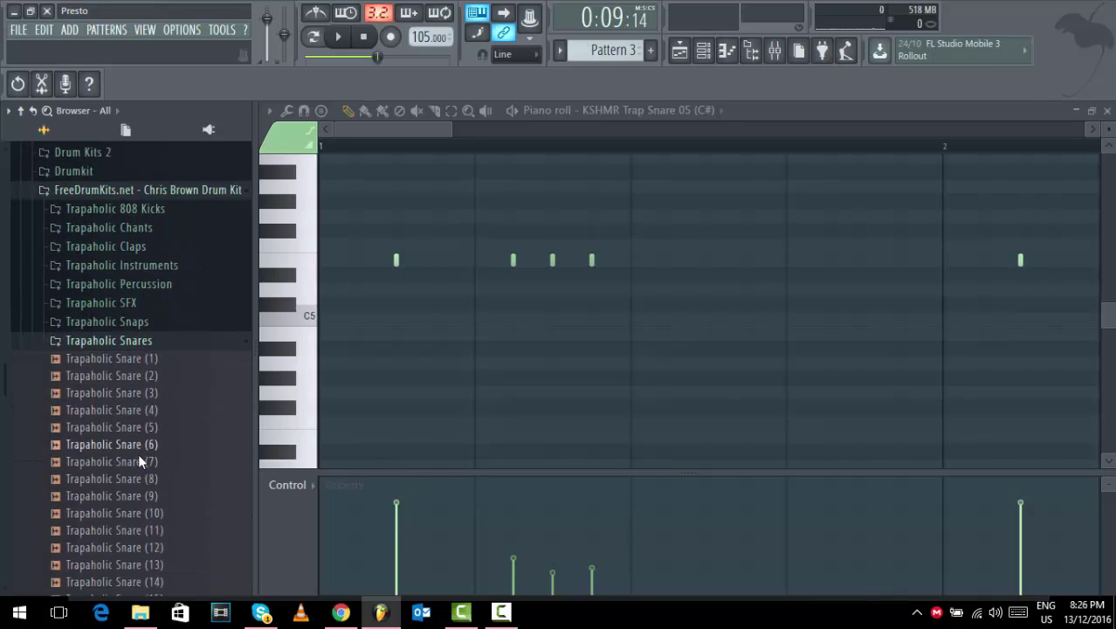
# Audition several Trapaholic Snare samples, including (4), (3), (2), (1) and (15).
pyautogui.click(150, 432)
pyautogui.click(155, 401)
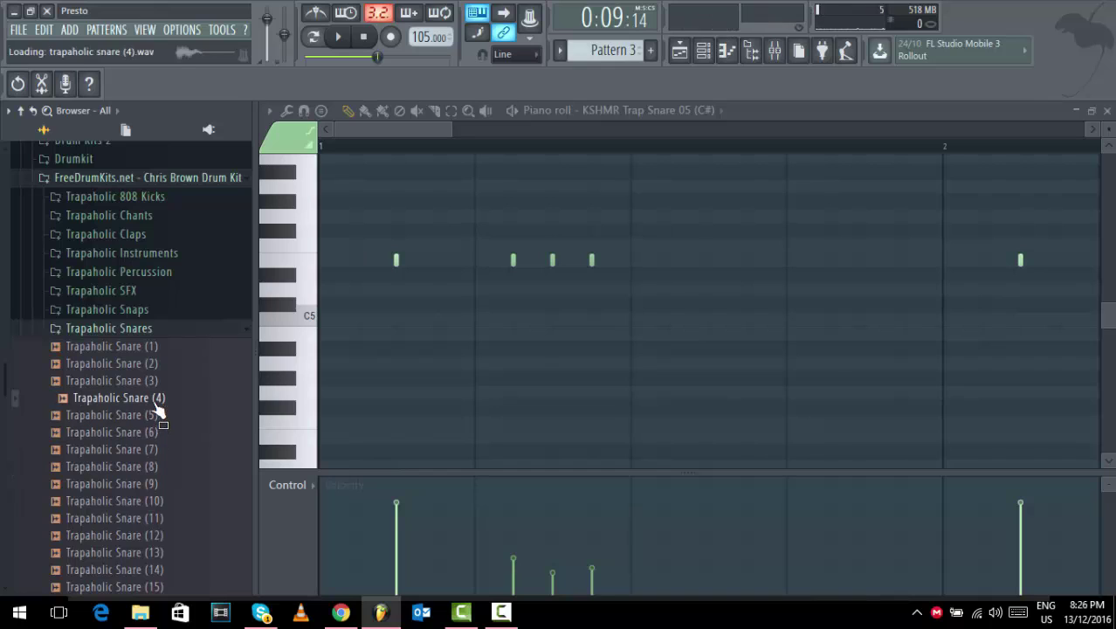
pyautogui.click(157, 381)
pyautogui.click(157, 363)
pyautogui.click(161, 347)
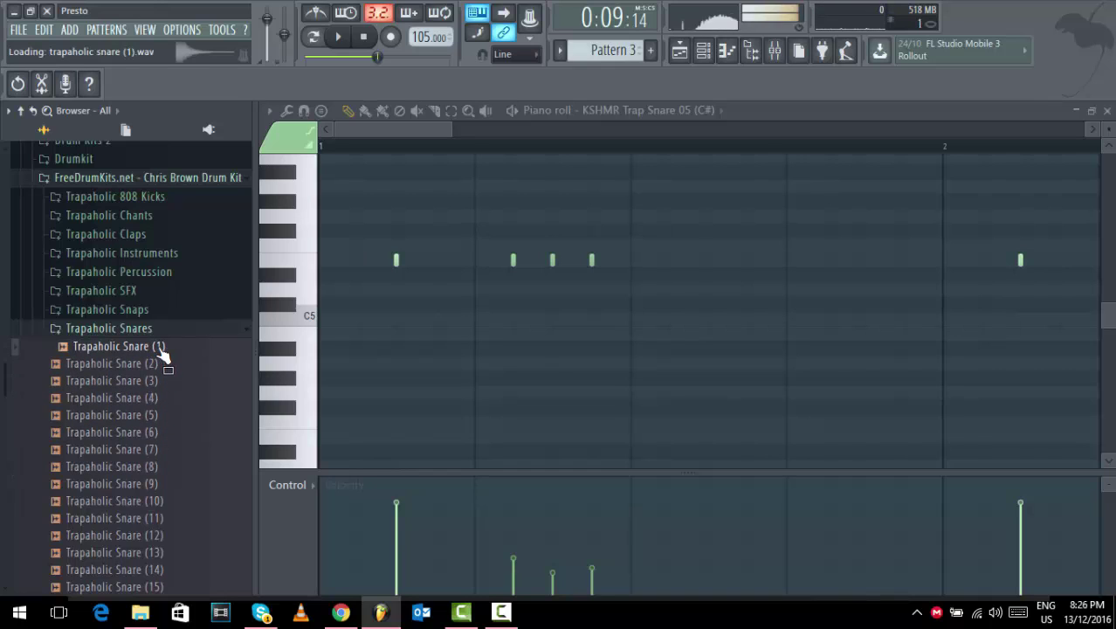
pyautogui.click(160, 364)
pyautogui.click(151, 588)
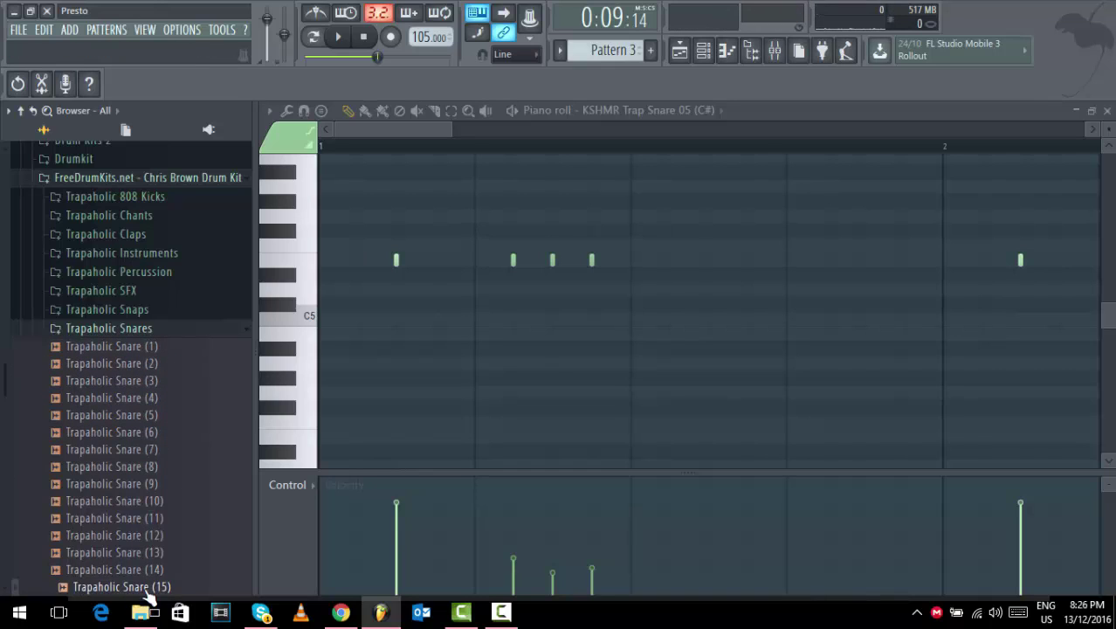
# Audition Trapaholic Snare (14) and (13), load (13) into the snare channel, and play Pattern 3.
pyautogui.click(156, 570)
pyautogui.click(162, 554)
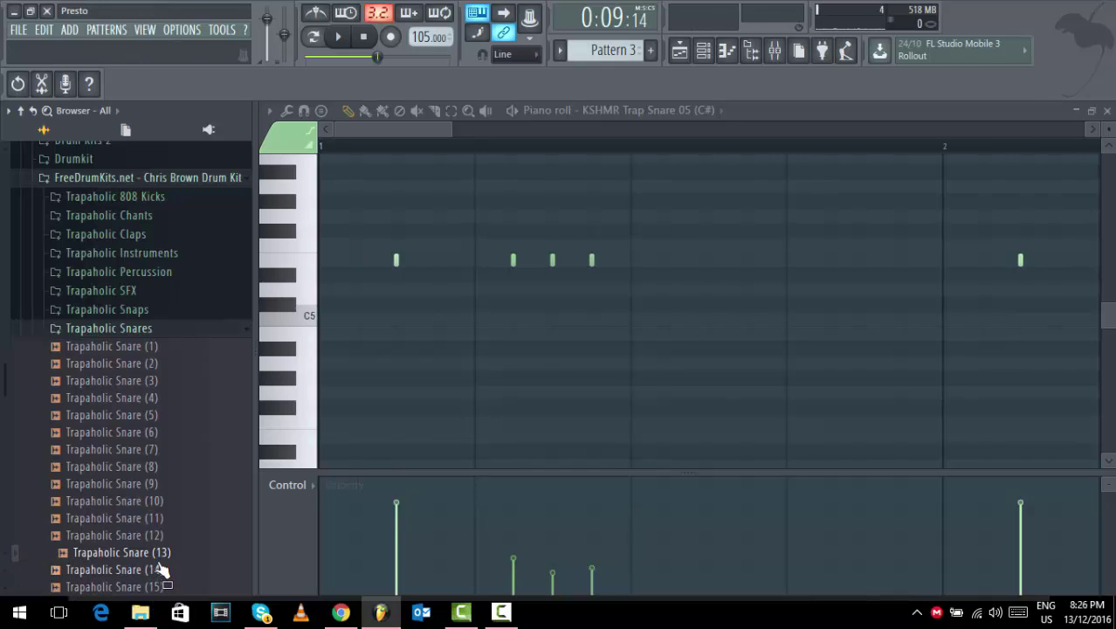
pyautogui.rightClick(165, 559)
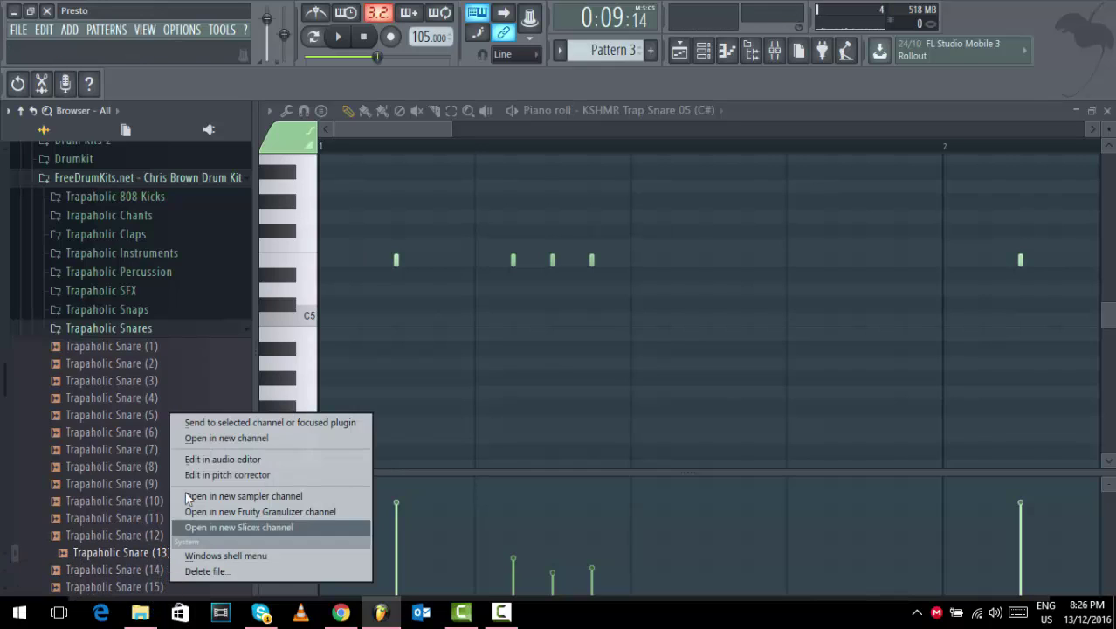
pyautogui.click(212, 418)
pyautogui.press('space')
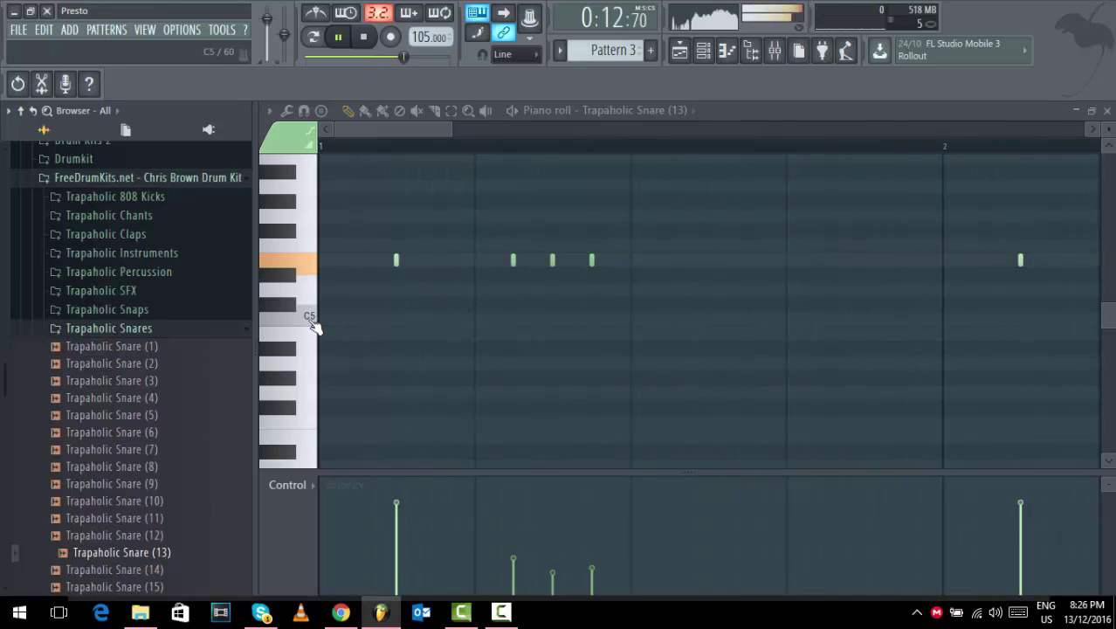
# Load Trapaholic Snare (15) into the snare channel and transpose the pattern's snare notes down two semitones to D5.
pyautogui.press('Down')
pyautogui.press('Down')
pyautogui.press('Down')
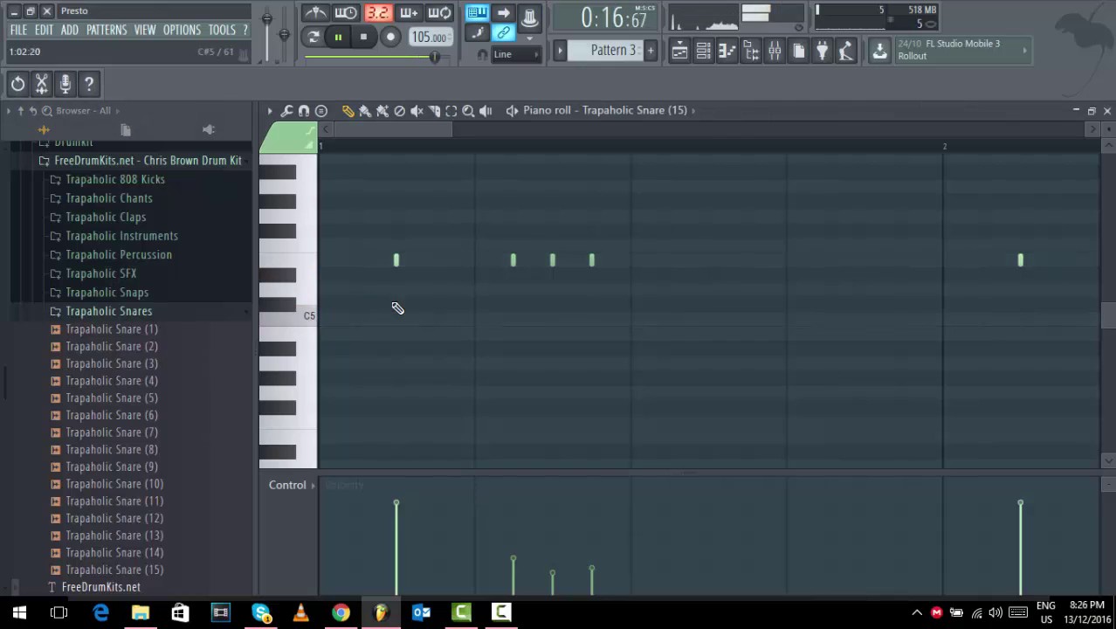
pyautogui.press('space')
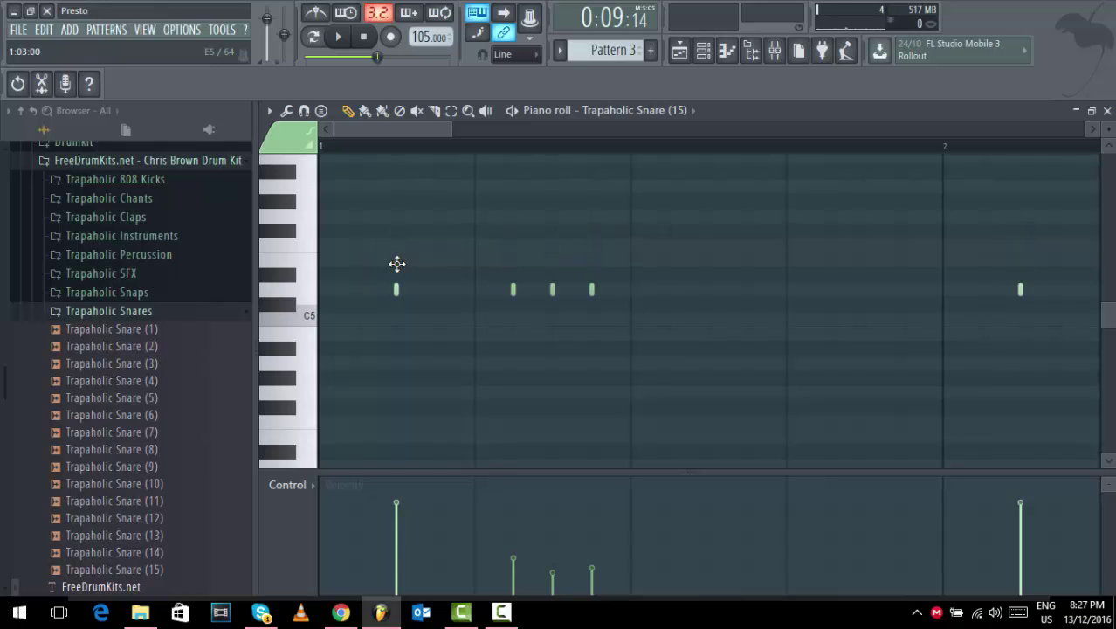
# Audition Trapaholic Snare (5), (4) and (3), and replay (4).
pyautogui.click(144, 398)
pyautogui.click(152, 381)
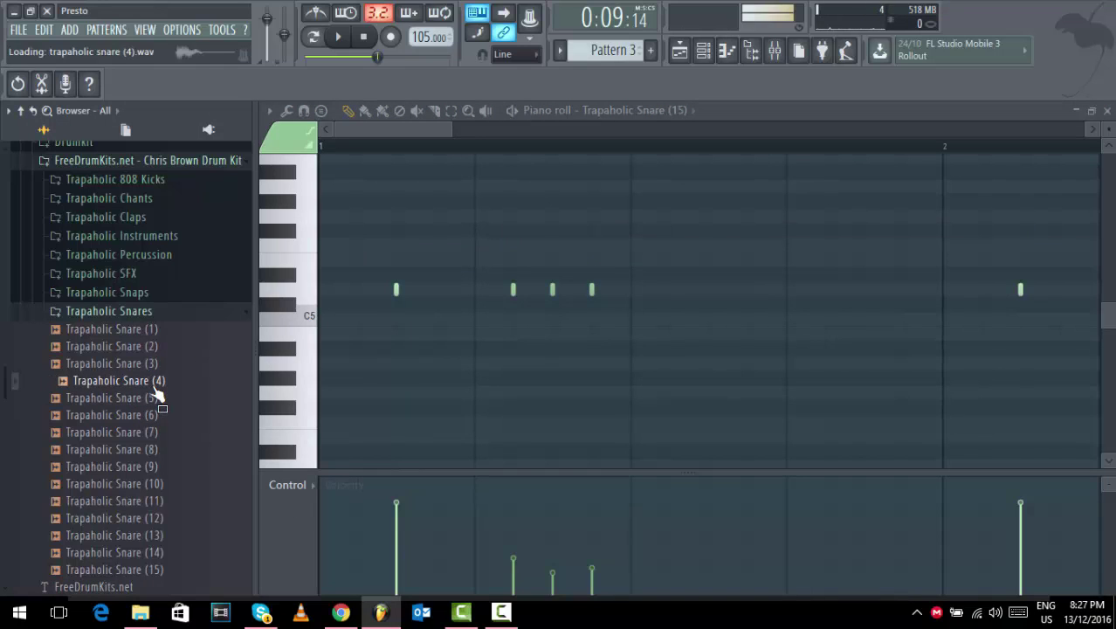
pyautogui.click(160, 364)
pyautogui.click(155, 381)
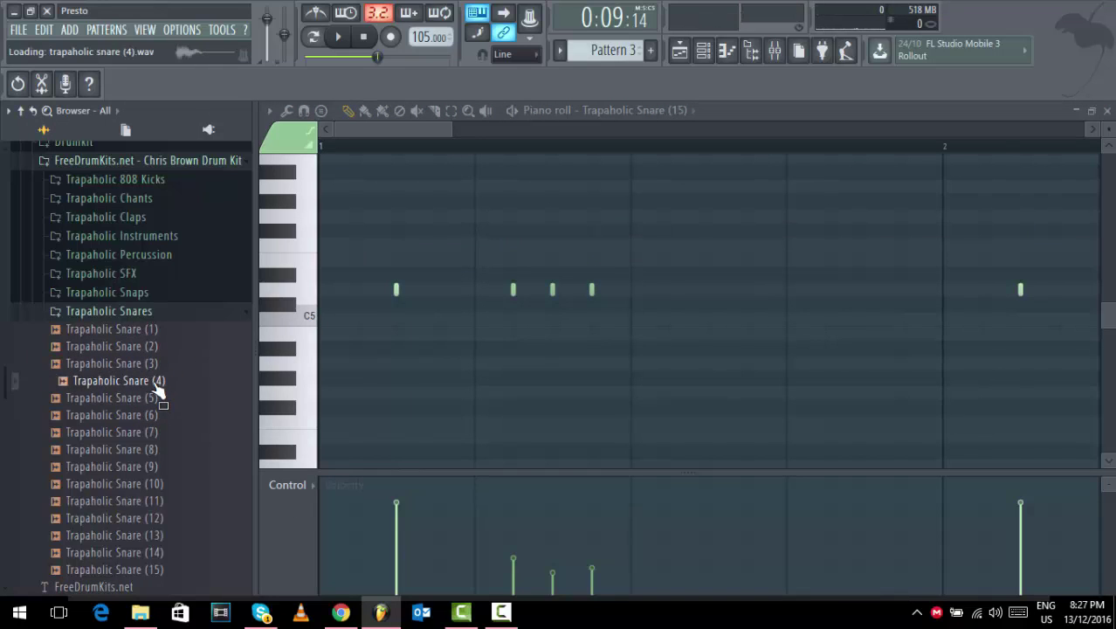
# Open the snare channel's sampler settings from the Channel rack and audition Trapaholic Snare (15) down to (9).
pyautogui.click(1107, 112)
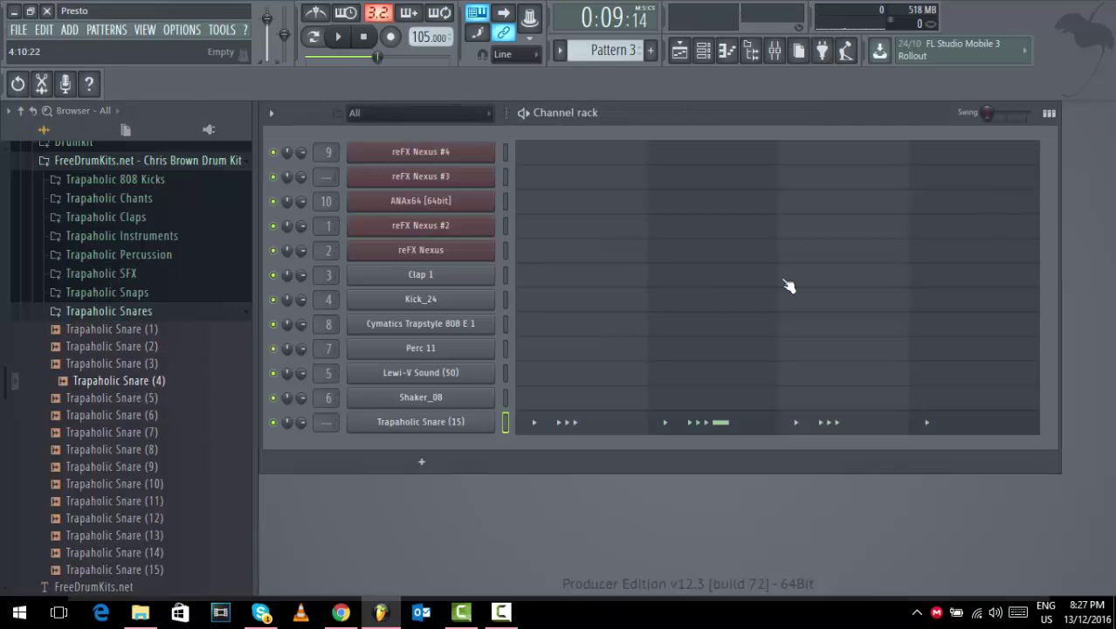
pyautogui.click(472, 424)
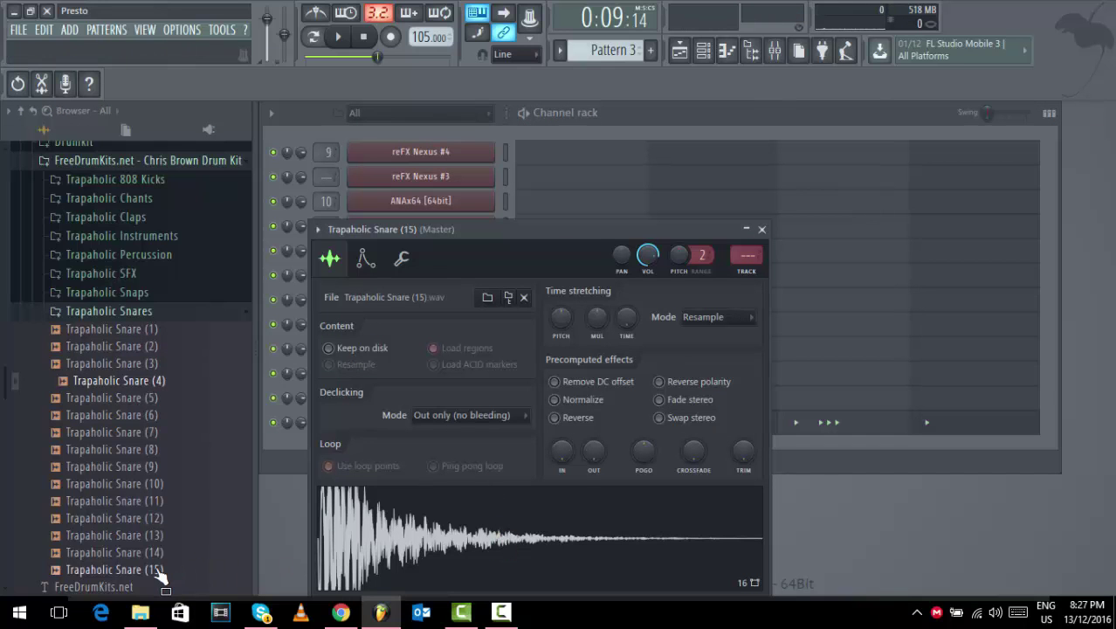
pyautogui.click(161, 570)
pyautogui.click(162, 552)
pyautogui.click(160, 534)
pyautogui.click(159, 519)
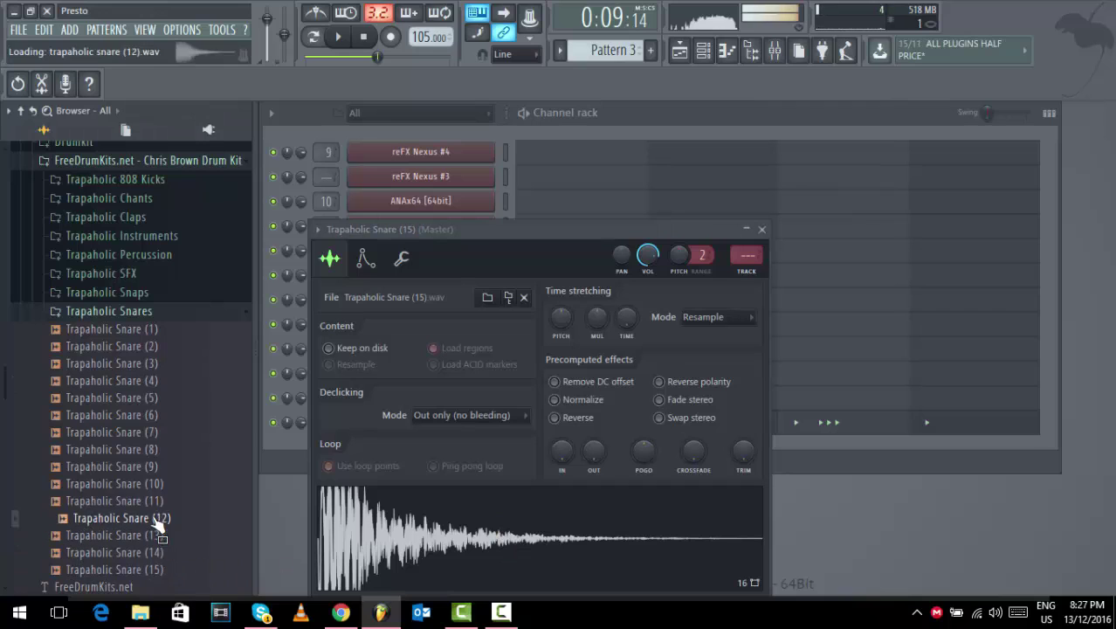
pyautogui.click(158, 502)
pyautogui.click(157, 484)
pyautogui.click(156, 466)
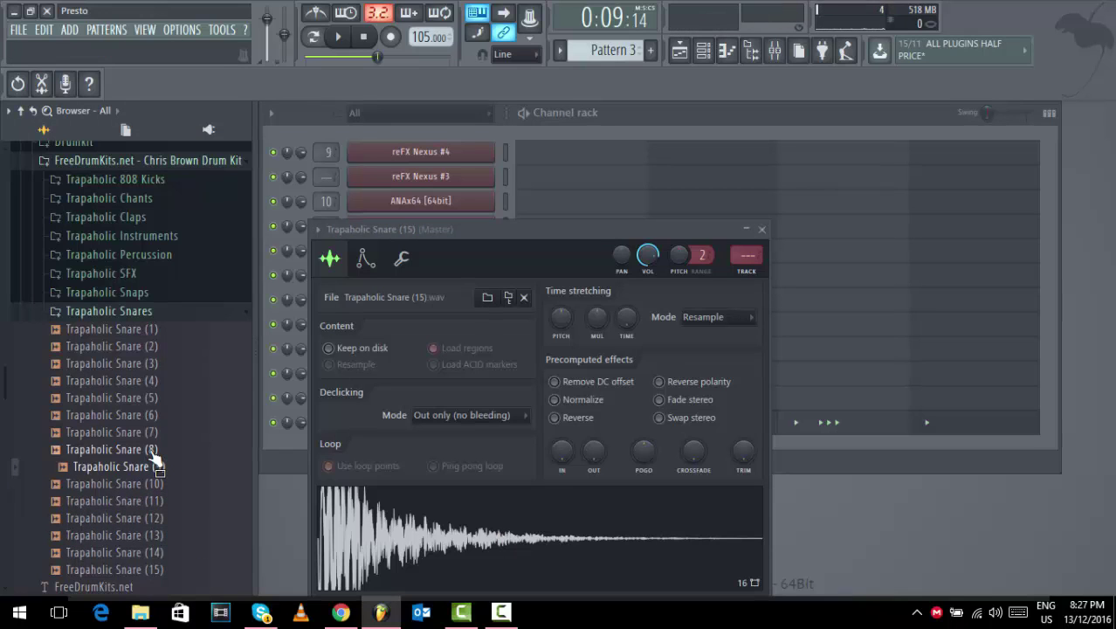
# Audition Trapaholic Snare (8) down to (4) and load Trapaholic Snare (5) into the snare channel.
pyautogui.click(155, 449)
pyautogui.click(155, 431)
pyautogui.click(154, 414)
pyautogui.click(153, 397)
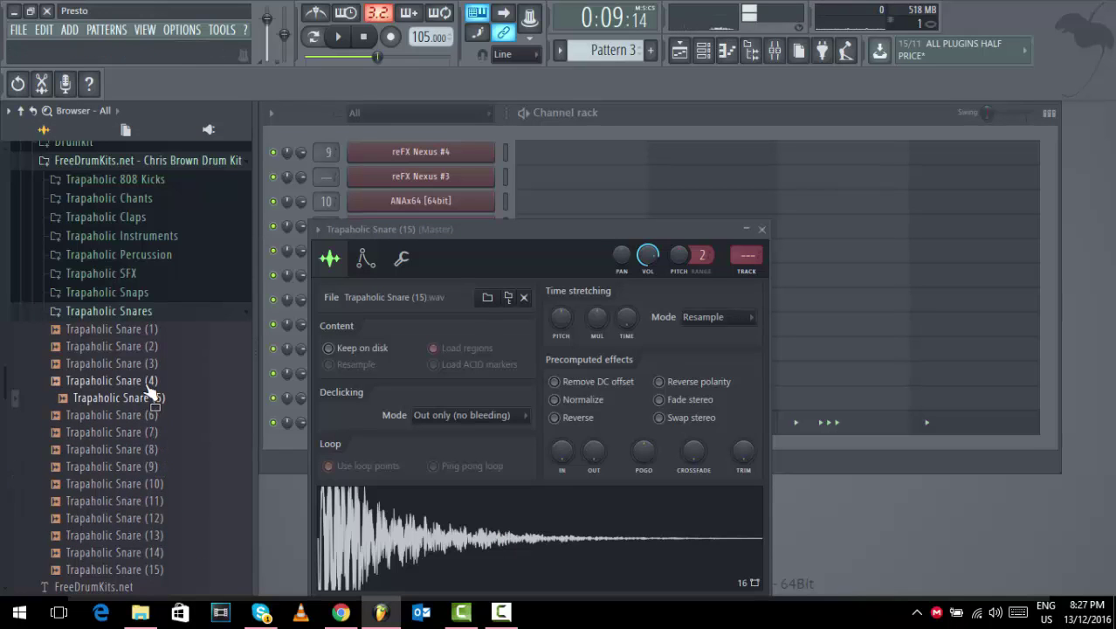
pyautogui.click(150, 386)
pyautogui.rightClick(146, 396)
pyautogui.click(168, 393)
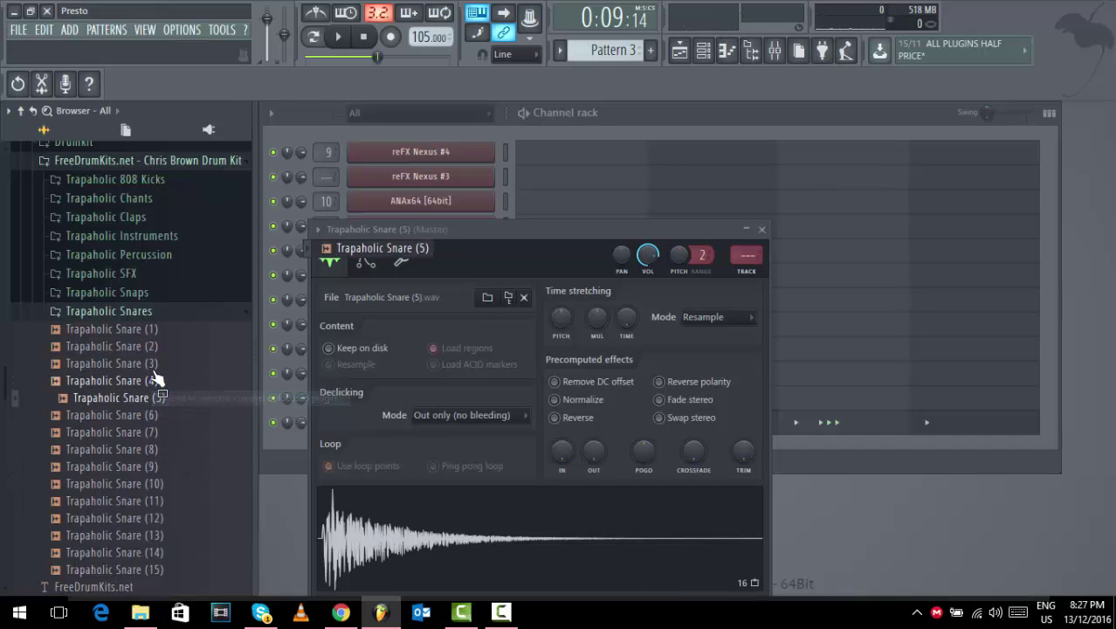
# Audition Trapaholic Snare (3), (2) and (1), play Pattern 3 with the loaded snare, and close the channel settings.
pyautogui.click(157, 363)
pyautogui.click(154, 346)
pyautogui.click(156, 330)
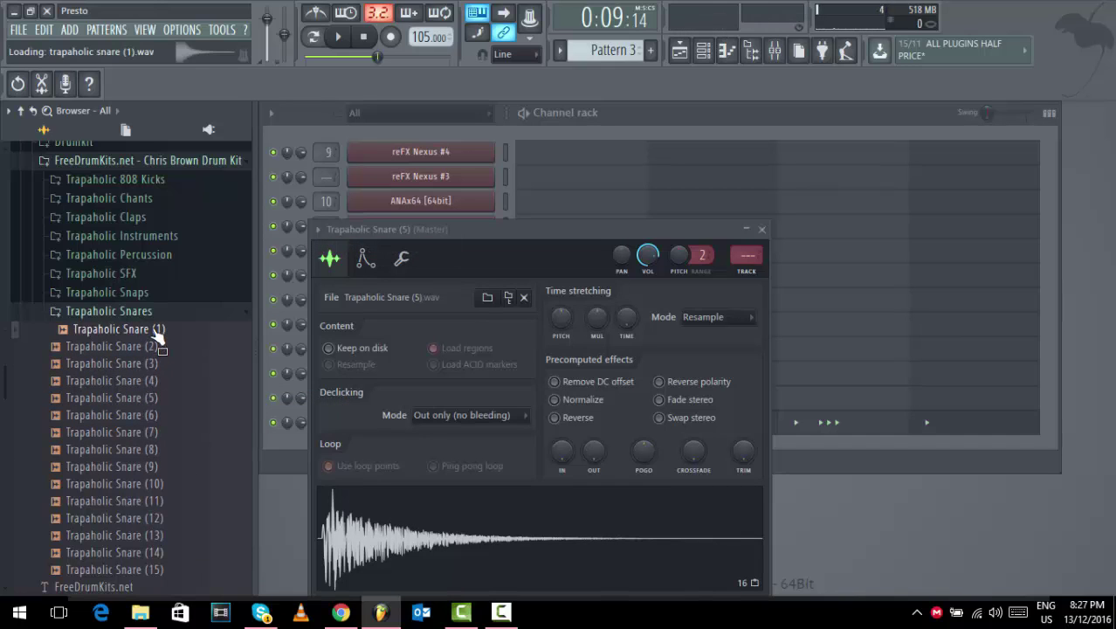
pyautogui.press('space')
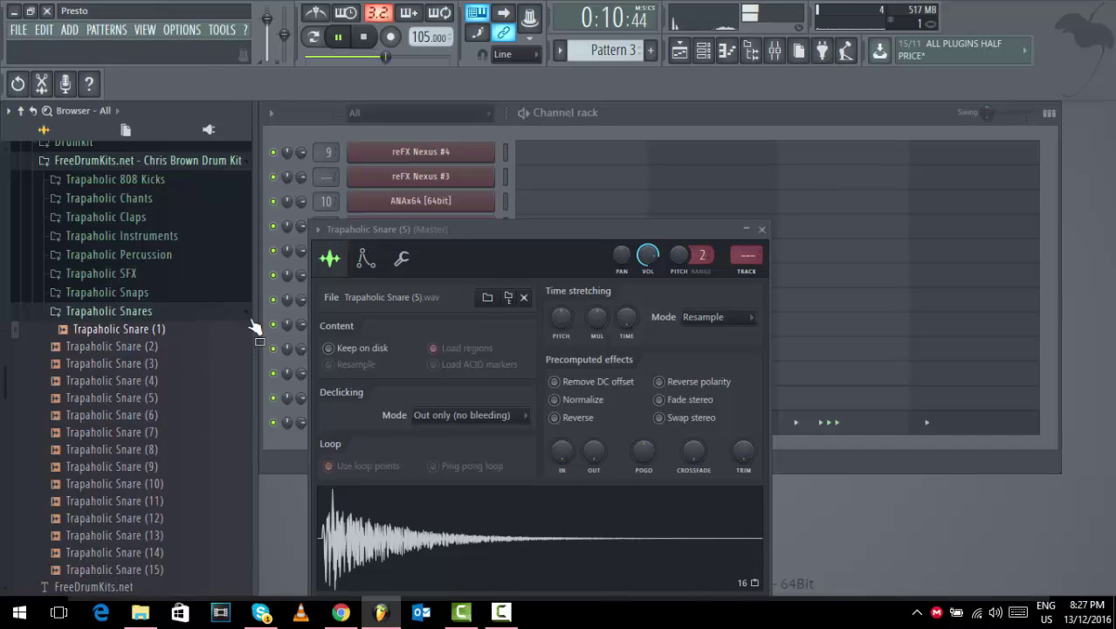
pyautogui.click(762, 229)
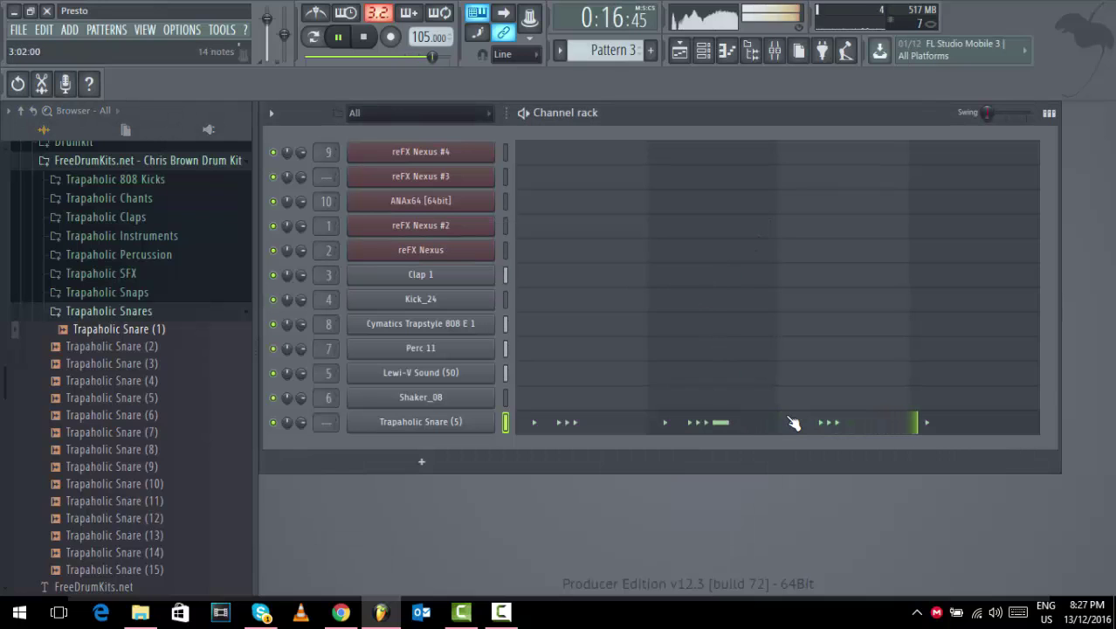
# View the snare notes in the Piano roll, open the Playlist, and play the arrangement from bar 5.
pyautogui.click(793, 423)
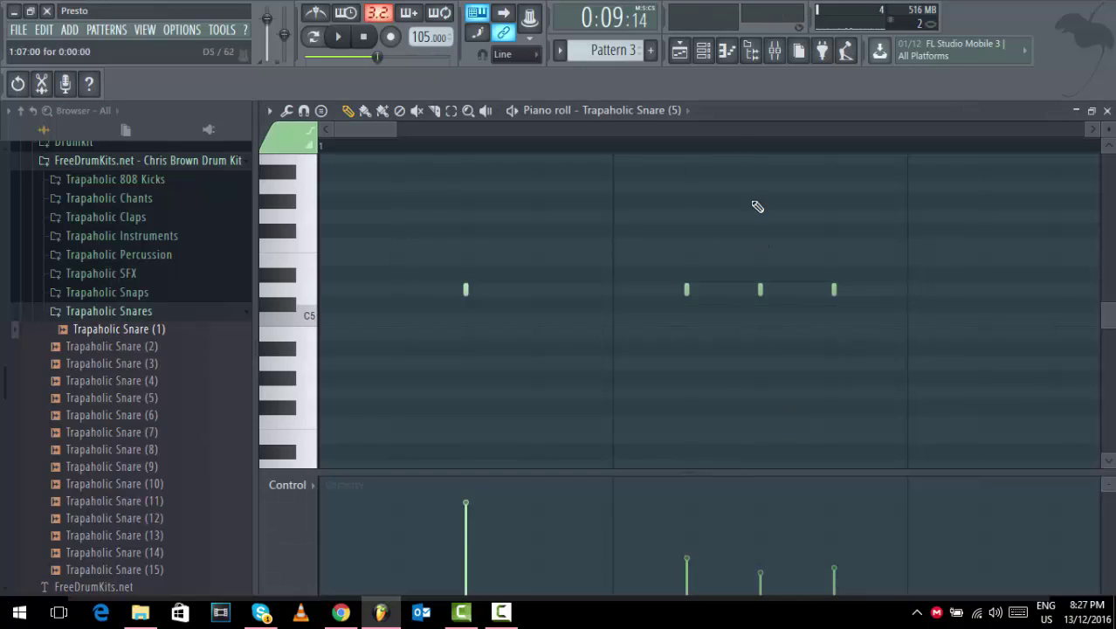
pyautogui.click(679, 51)
pyautogui.click(338, 192)
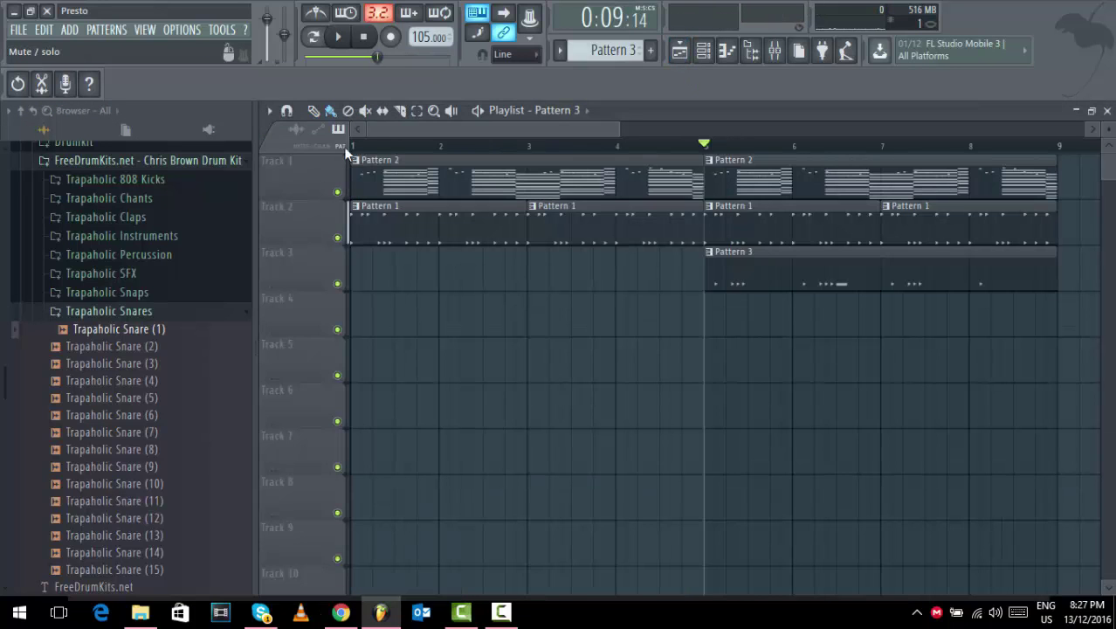
pyautogui.click(365, 37)
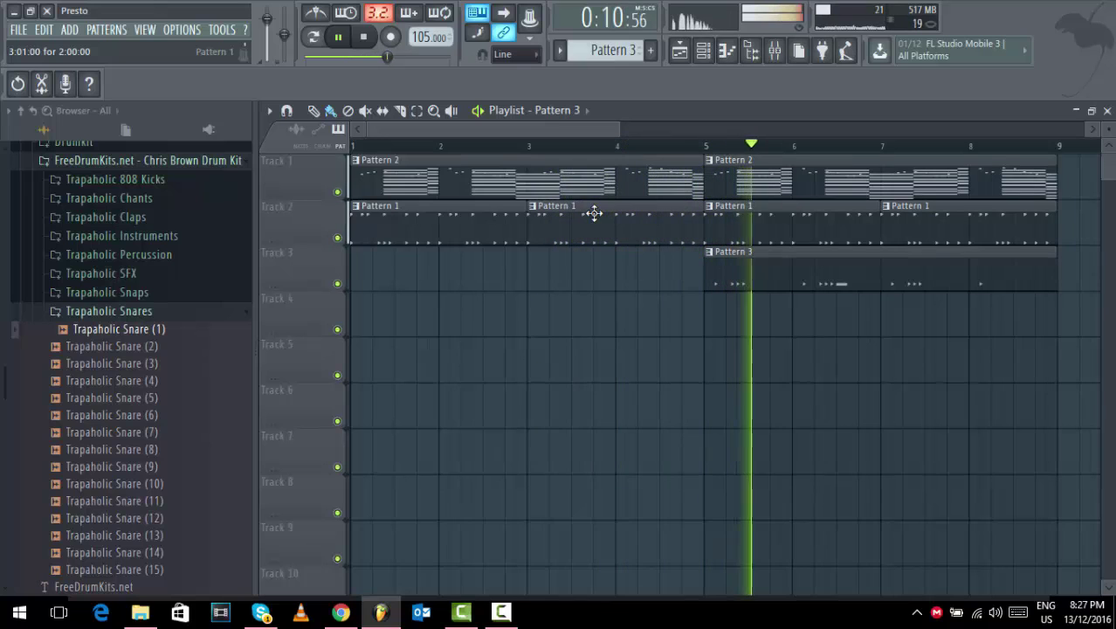
pyautogui.moveTo(605, 128); pyautogui.dragTo(712, 125)
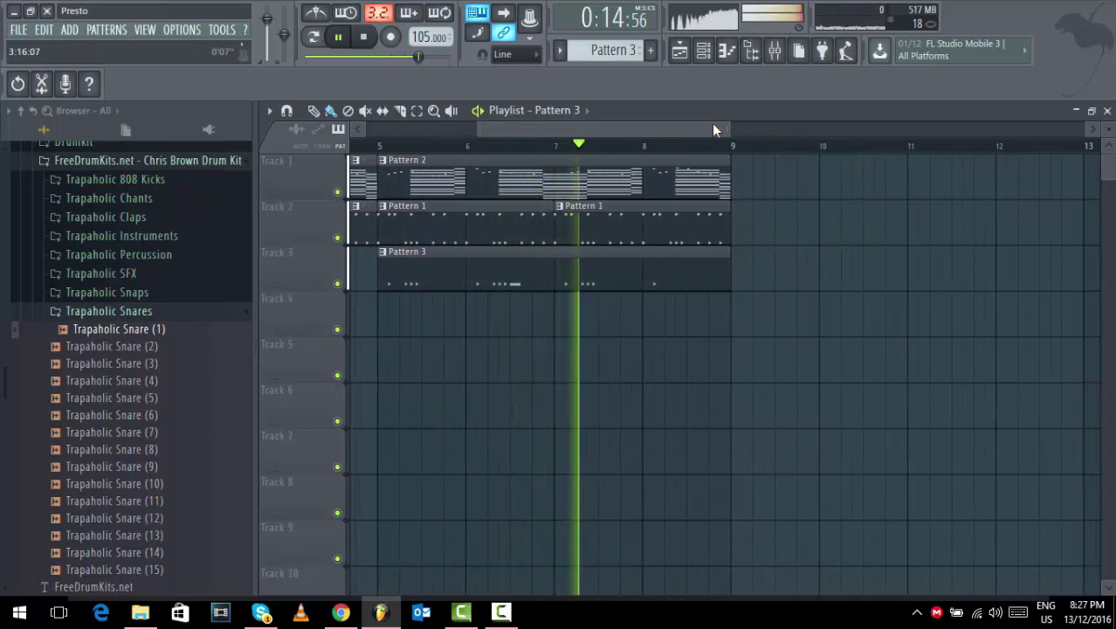
pyautogui.press('space')
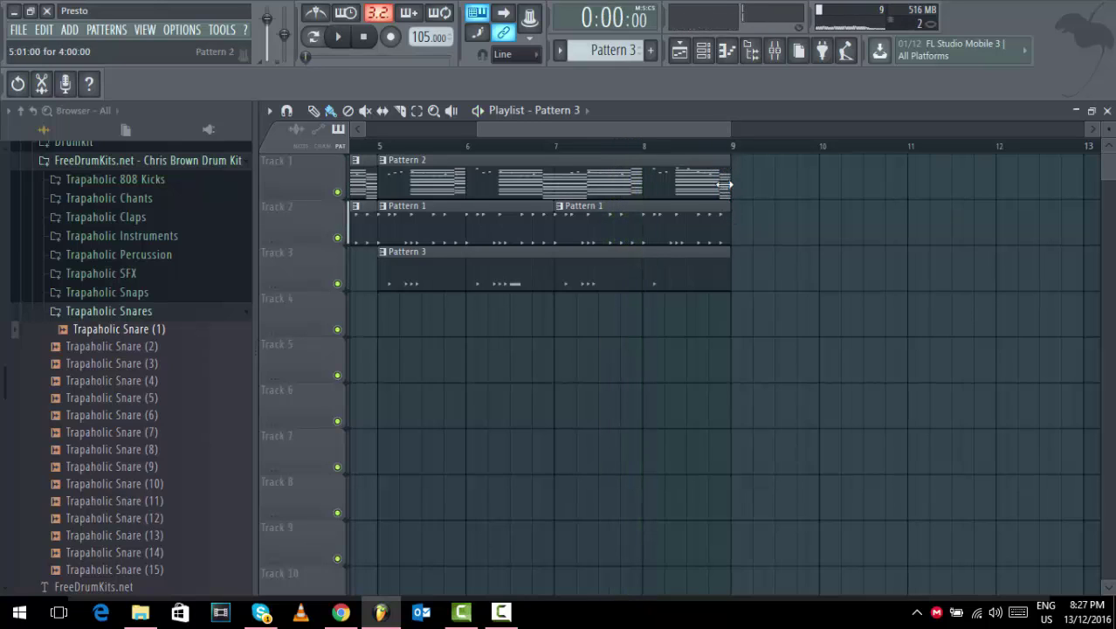
# Shorten the last Pattern 1, Pattern 2 and Pattern 3 clips to end at bar 8, checking the ending by playback.
pyautogui.moveTo(702, 210); pyautogui.dragTo(645, 208)
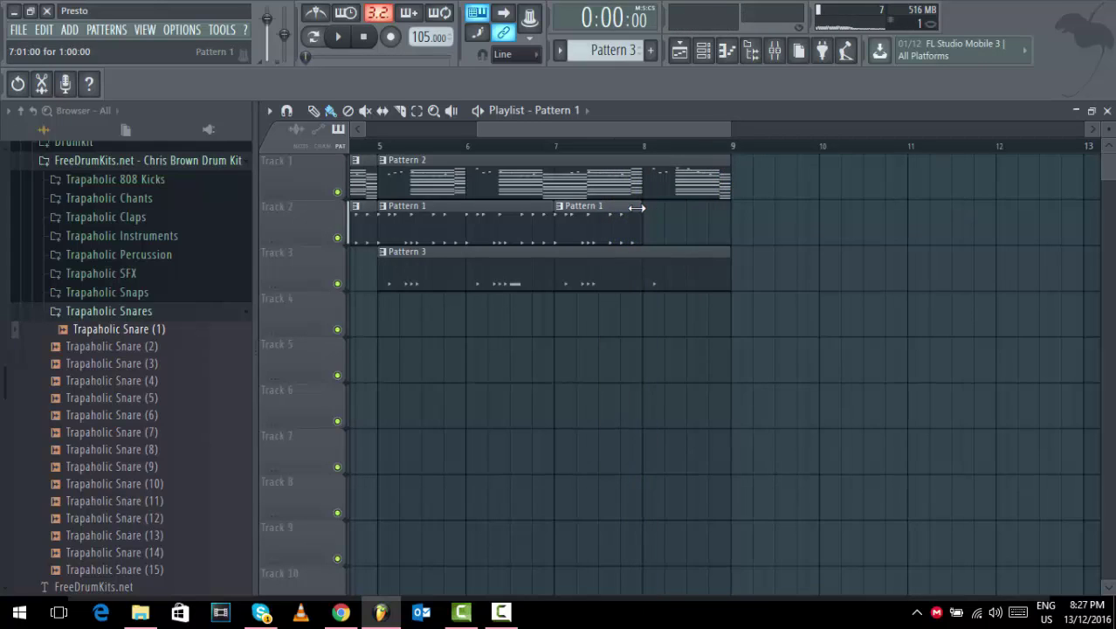
pyautogui.moveTo(682, 253); pyautogui.dragTo(635, 254)
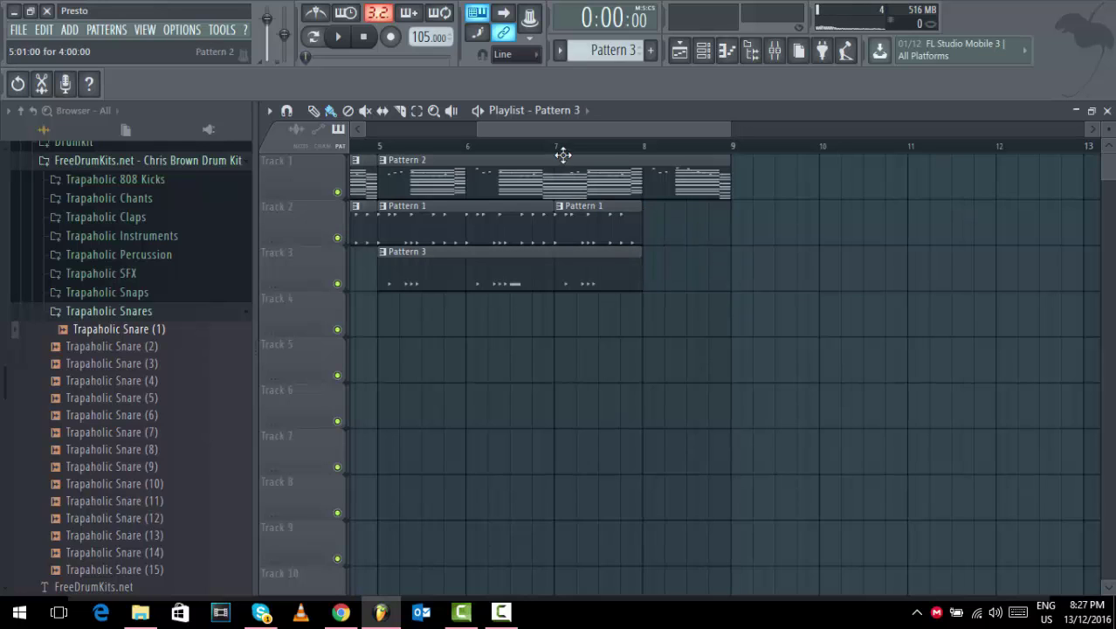
pyautogui.press('space')
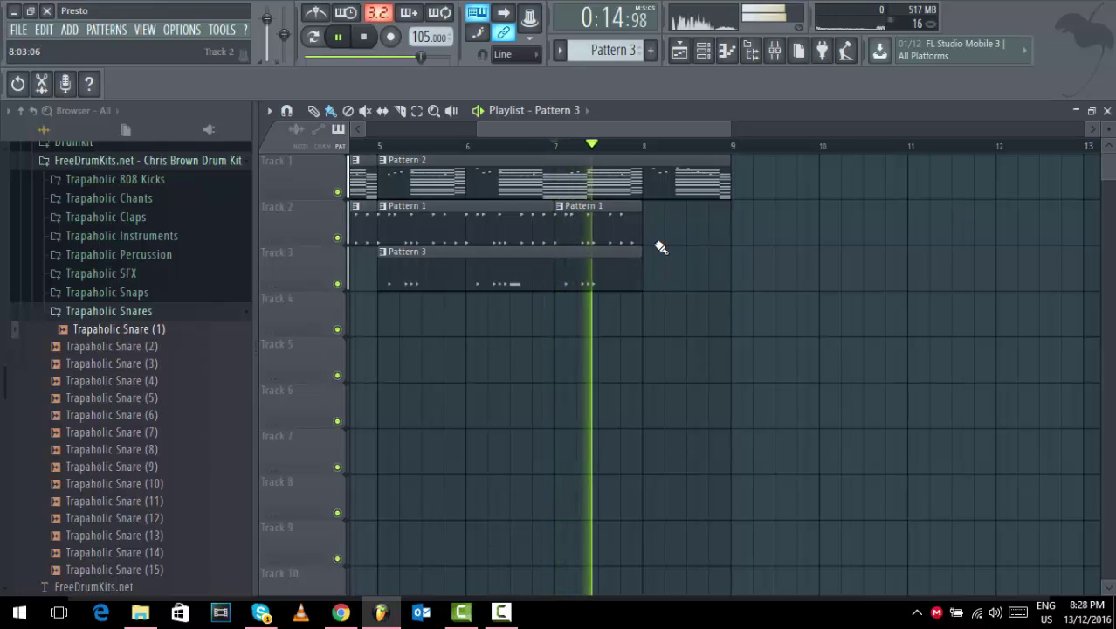
pyautogui.press('space')
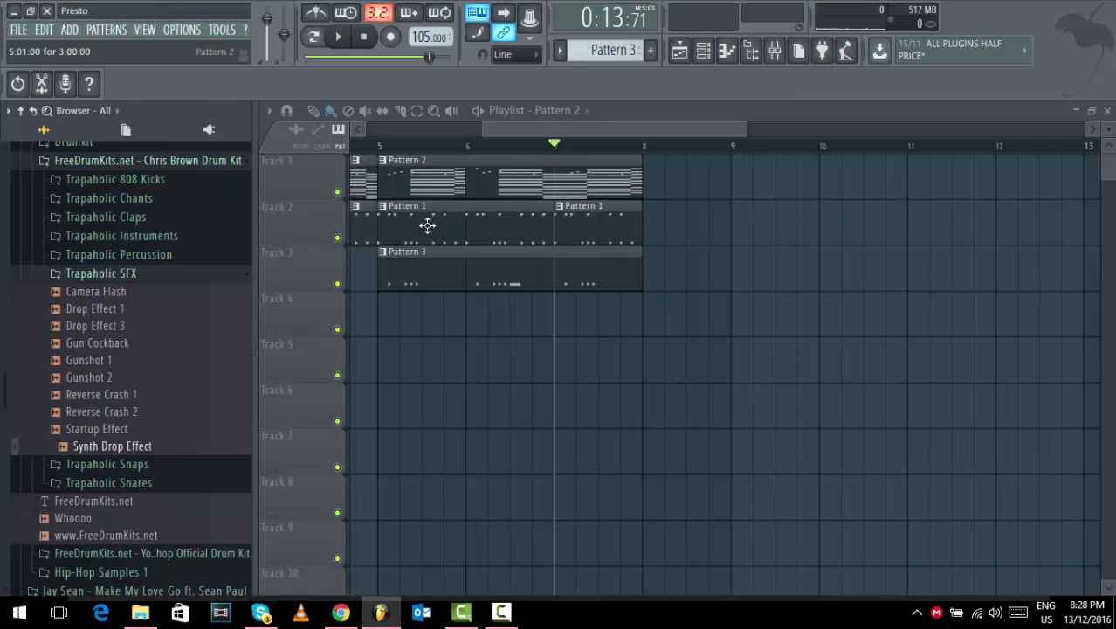
# Place the Synth Drop Effect sample from Trapaholic SFX on Track 4 at bar 8 and play the transition.
pyautogui.moveTo(113, 453); pyautogui.dragTo(523, 379)
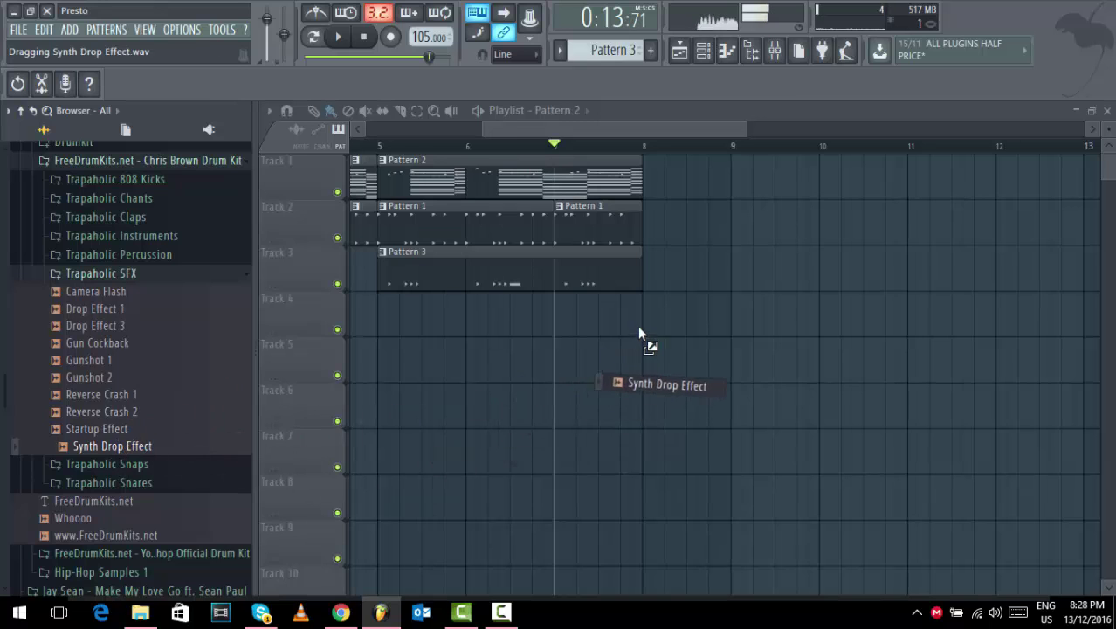
pyautogui.moveTo(639, 332); pyautogui.dragTo(646, 316)
pyautogui.press('space')
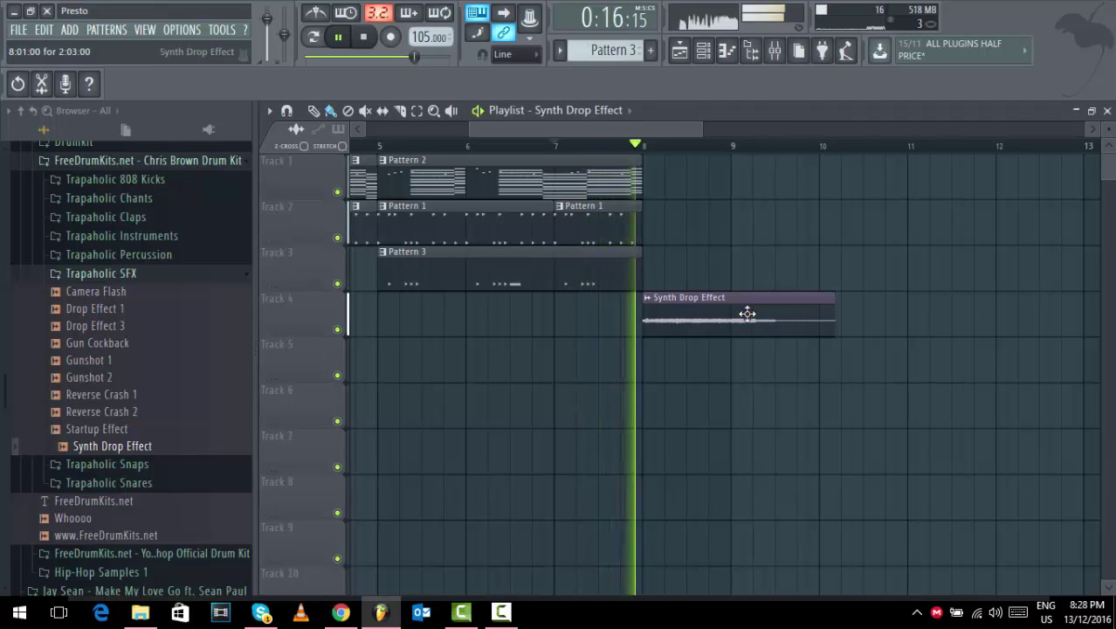
# Assign the Synth Drop Effect clip to mixer track 11 and lower that track's fader.
pyautogui.doubleClick(748, 313)
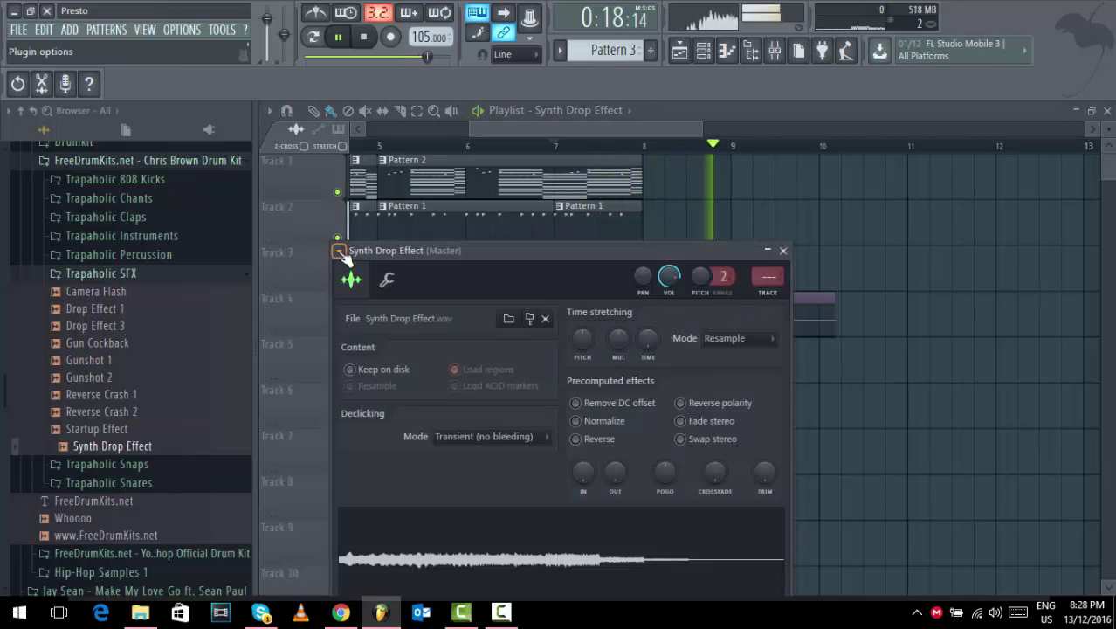
pyautogui.click(339, 249)
pyautogui.click(576, 304)
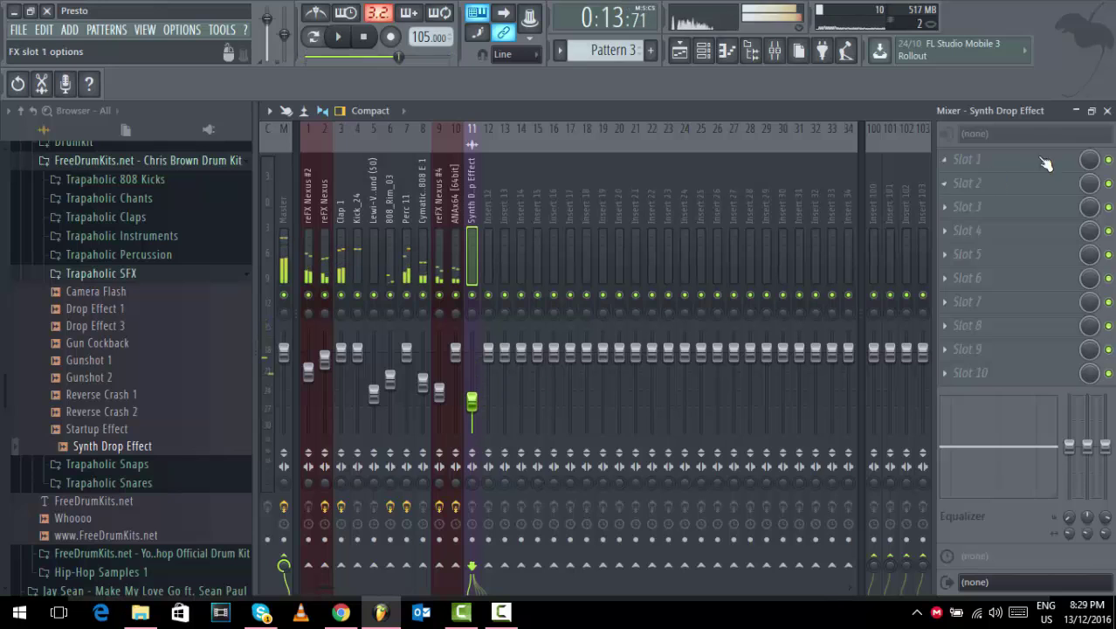
pyautogui.click(1106, 111)
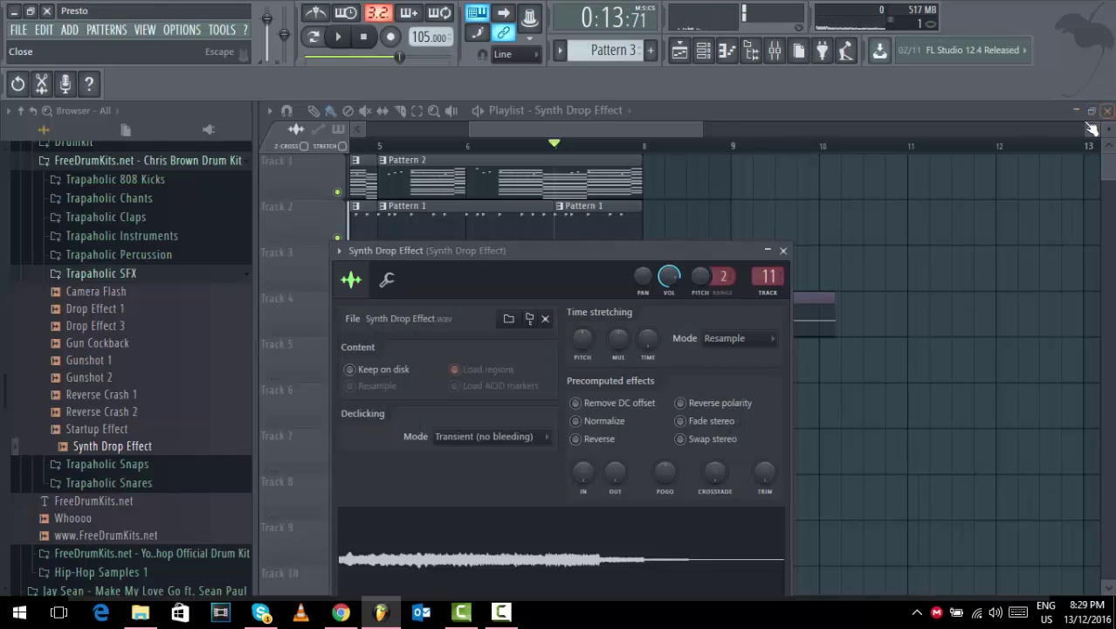
pyautogui.click(783, 250)
# Set the Synth Drop Effect sample's fade-out to about 63% while playing the transition.
pyautogui.press('space')
pyautogui.doubleClick(771, 317)
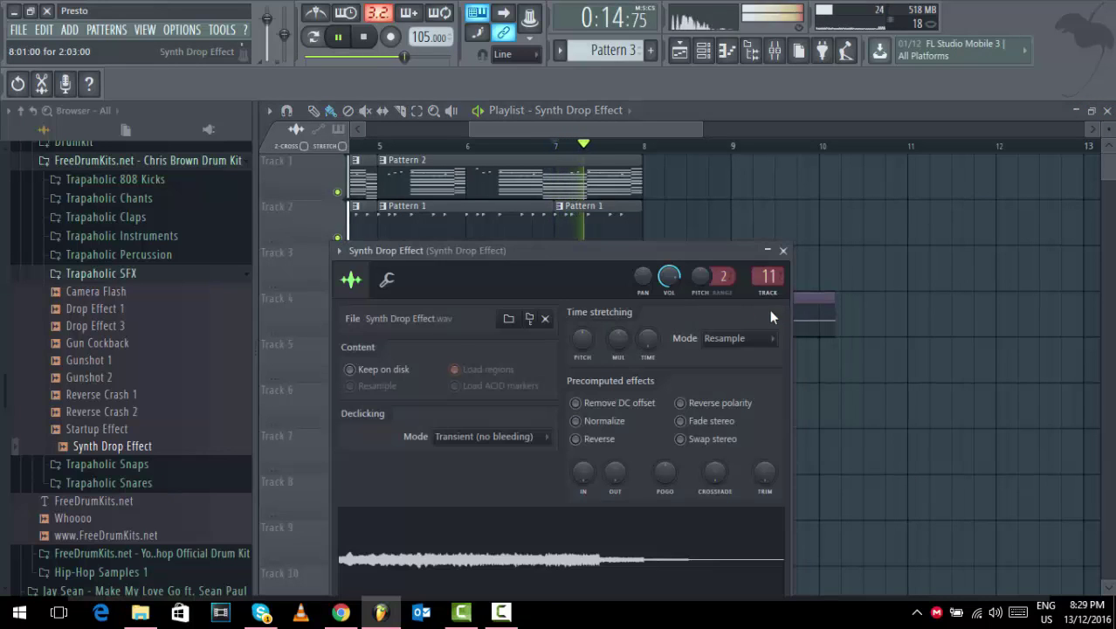
pyautogui.moveTo(615, 472); pyautogui.dragTo(615, 443)
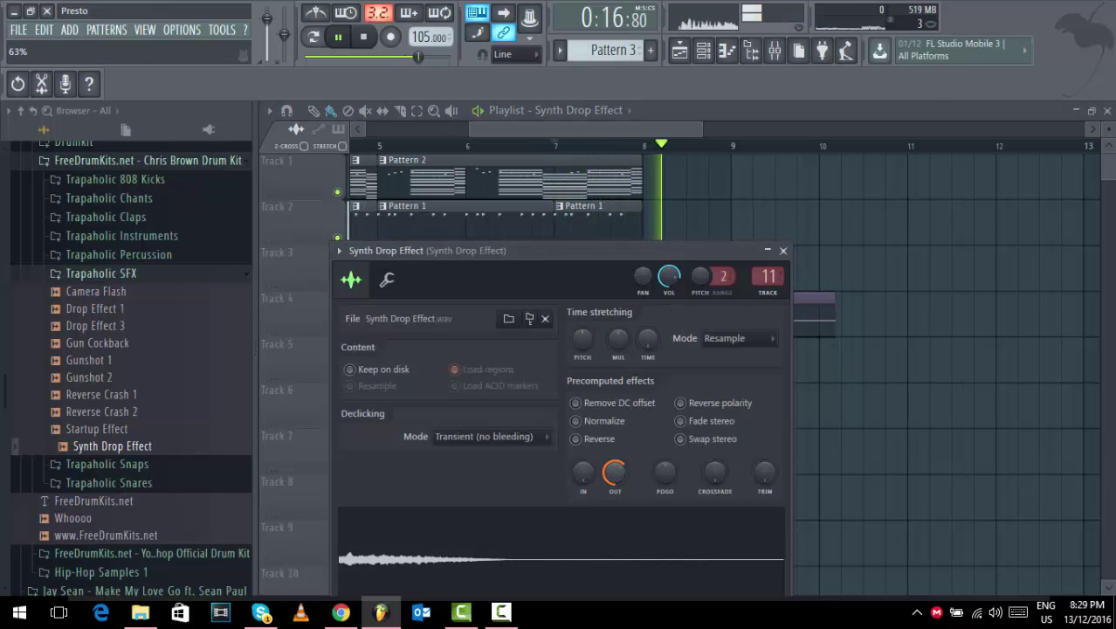
pyautogui.press('space')
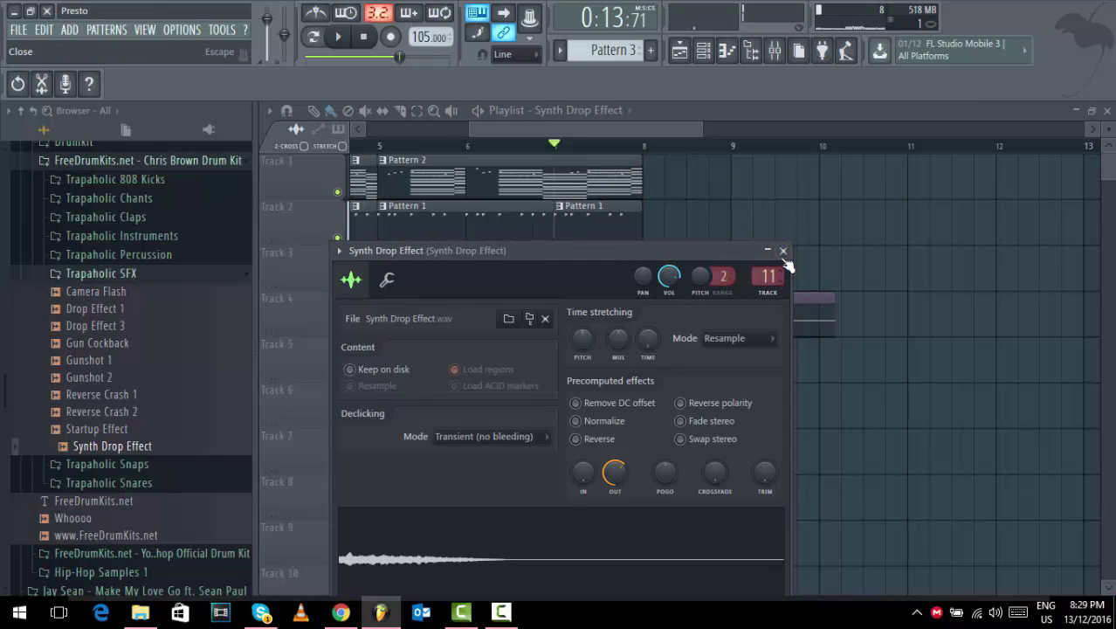
pyautogui.click(783, 252)
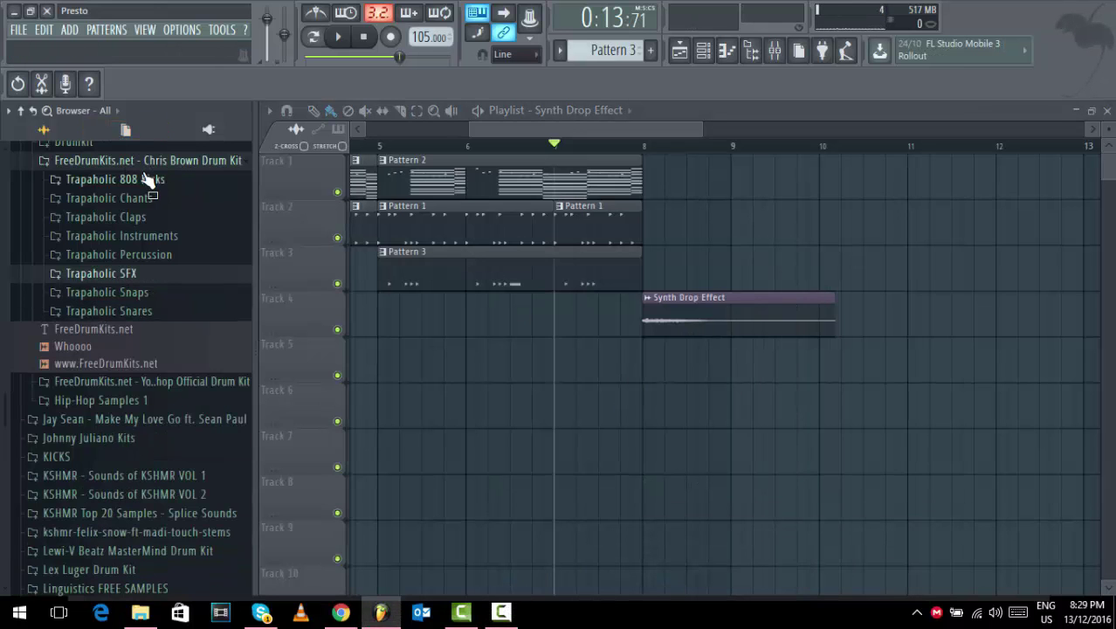
# Collapse the Chris Brown Drum Kit folder and open FX Elements in KSHMR - Sounds of KSHMR VOL 2 in the sample browser.
pyautogui.click(148, 179)
pyautogui.scroll(5, 127, 227)
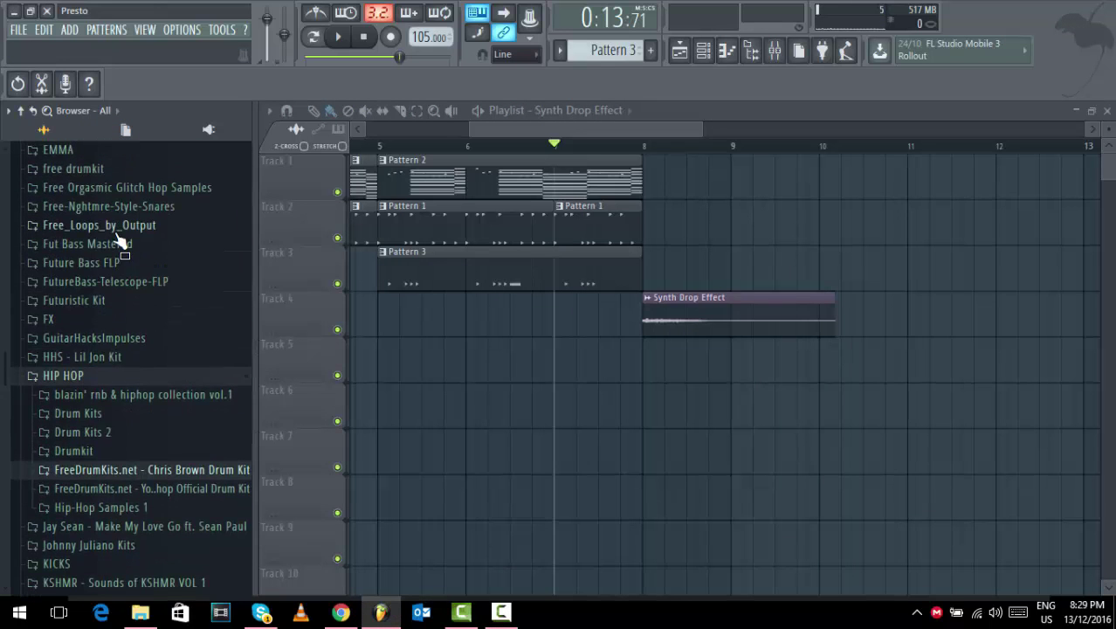
pyautogui.scroll(-5, 114, 262)
pyautogui.click(93, 294)
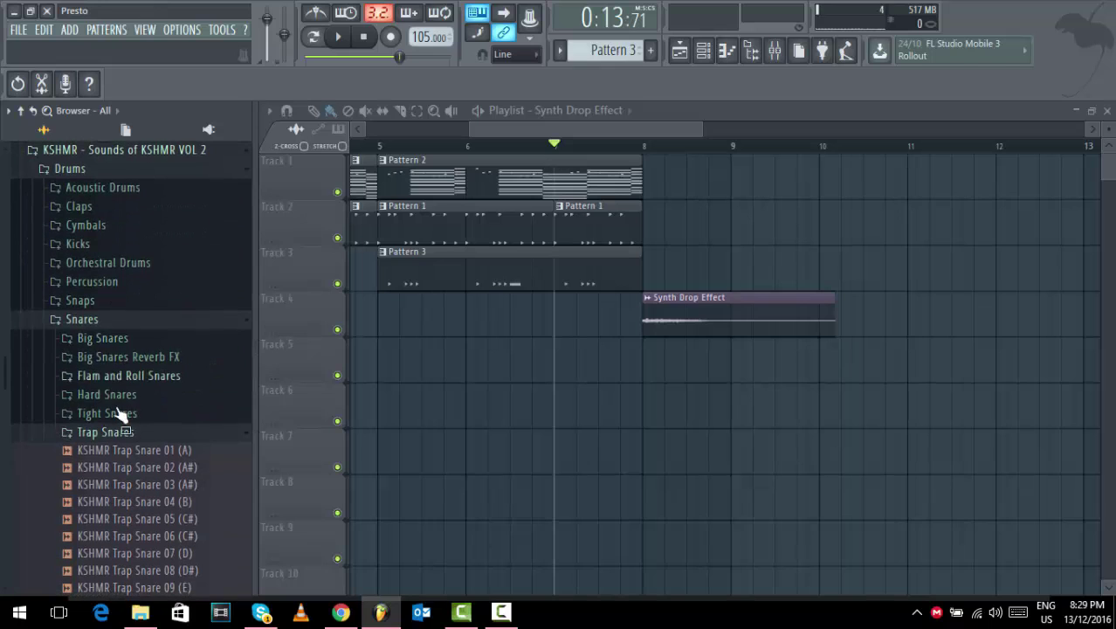
pyautogui.click(98, 303)
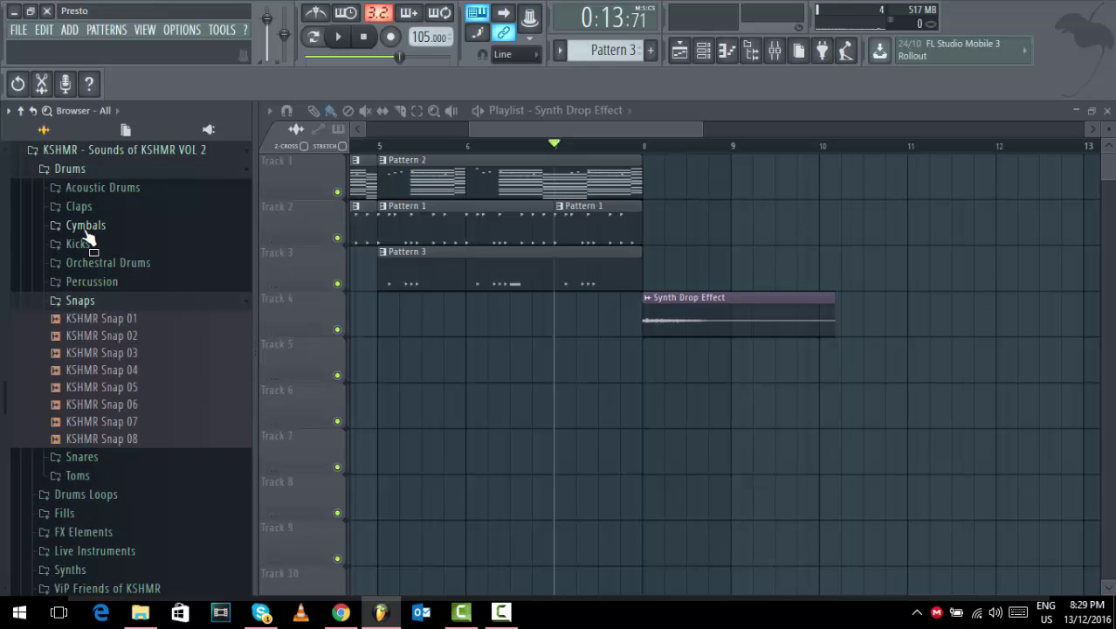
pyautogui.click(85, 231)
pyautogui.click(57, 228)
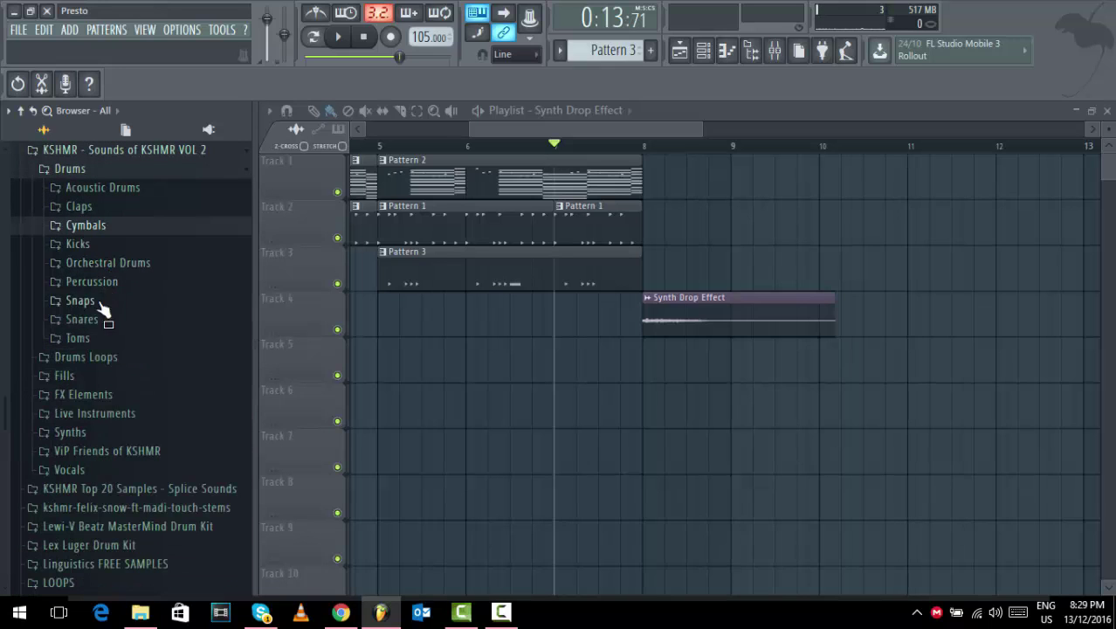
pyautogui.click(88, 174)
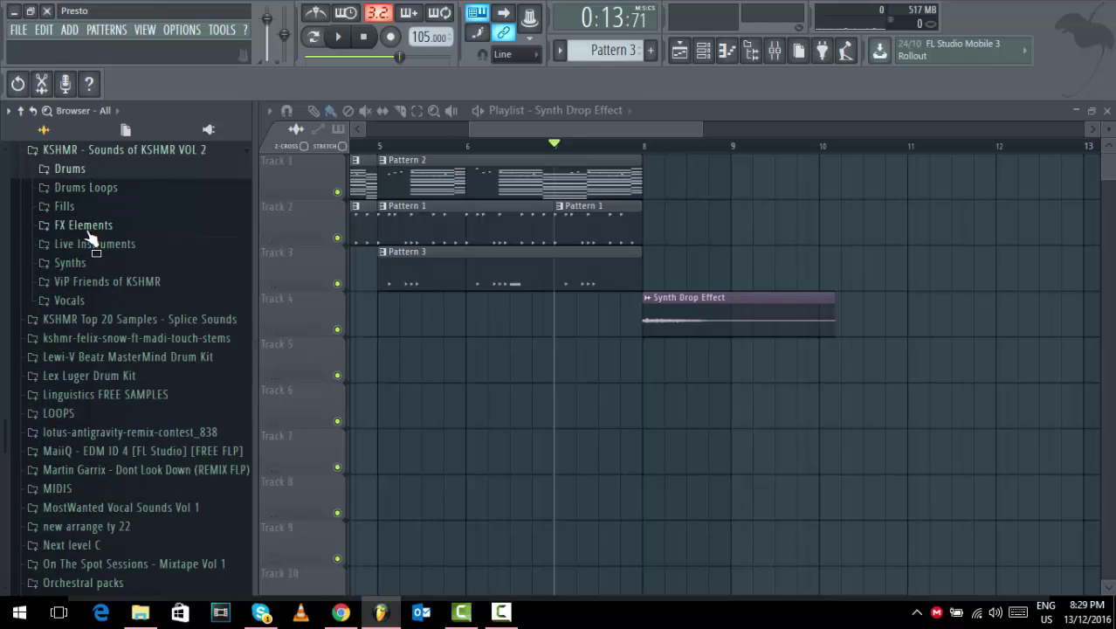
pyautogui.click(87, 229)
pyautogui.scroll(-5, 112, 299)
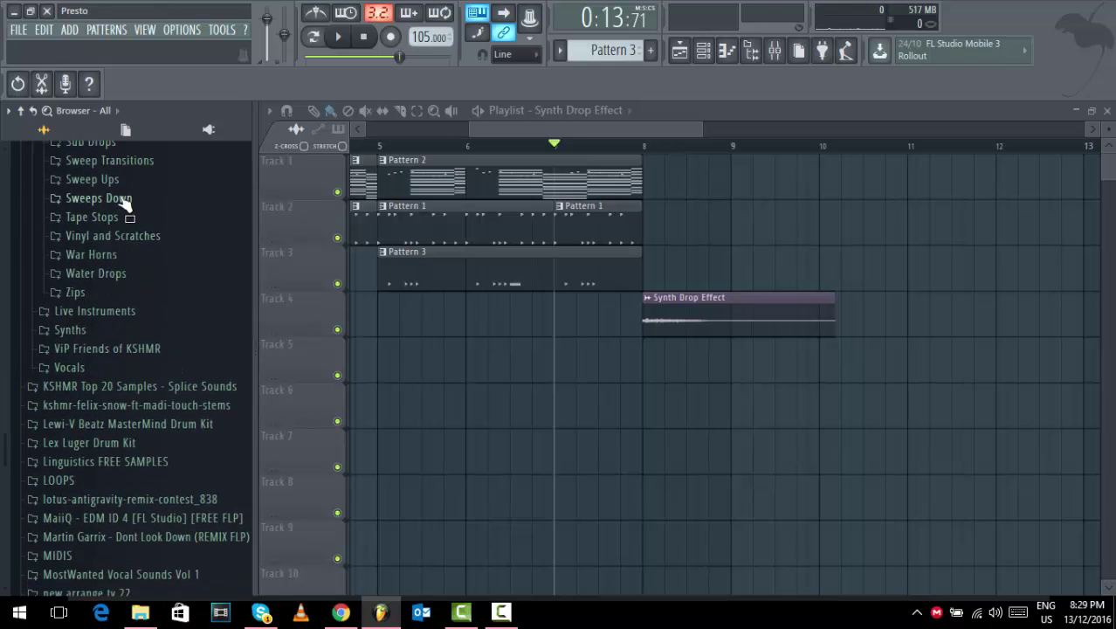
# Audition samples from the Medium Sweeps folder under Sweep Ups, place KSHMR Medium Sweep 02 on Track 5 and move it to start in bar 6.
pyautogui.click(103, 179)
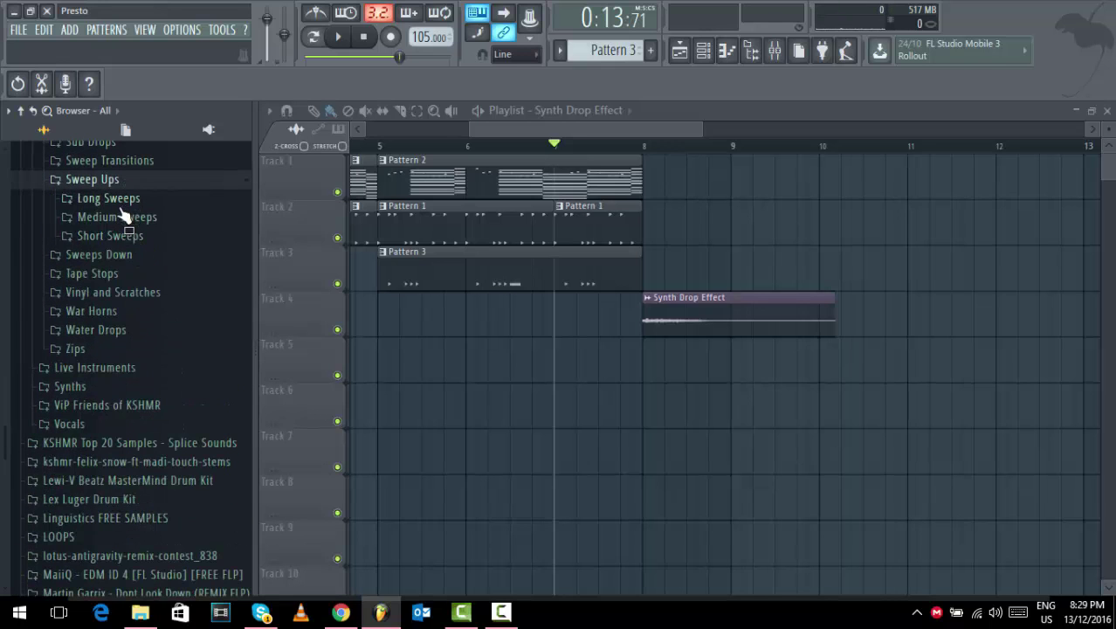
pyautogui.click(123, 216)
pyautogui.click(125, 251)
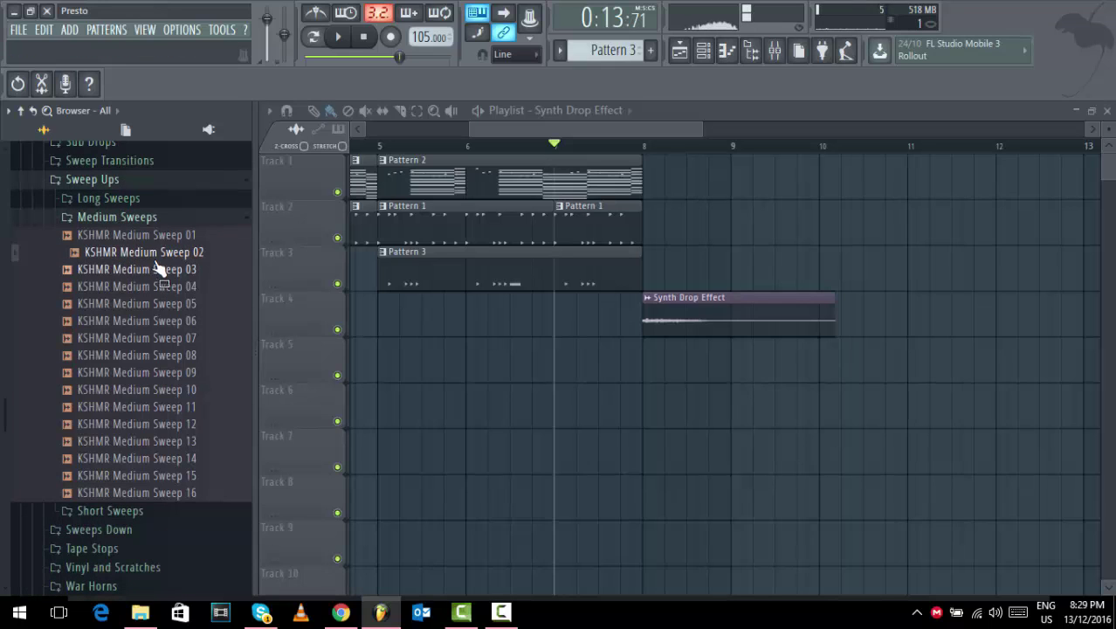
pyautogui.click(178, 237)
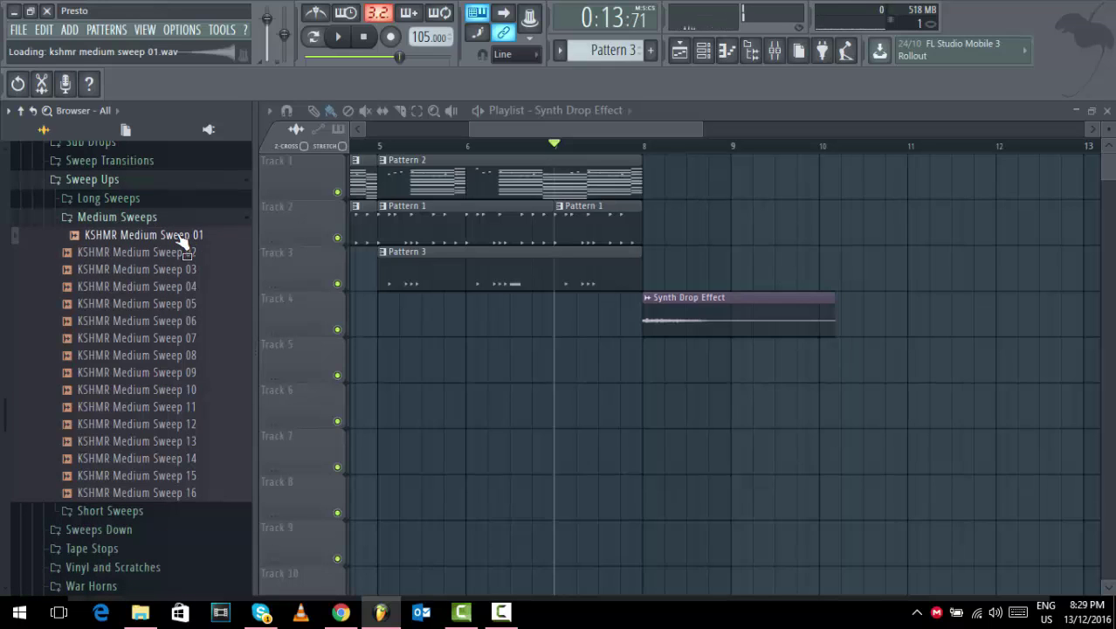
pyautogui.click(174, 271)
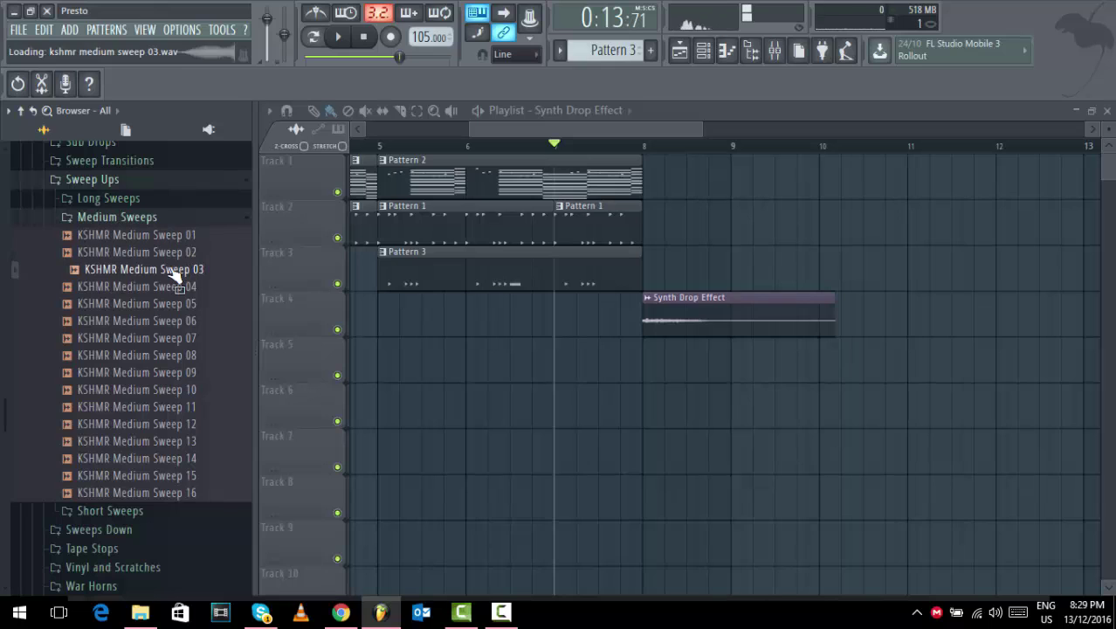
pyautogui.click(189, 288)
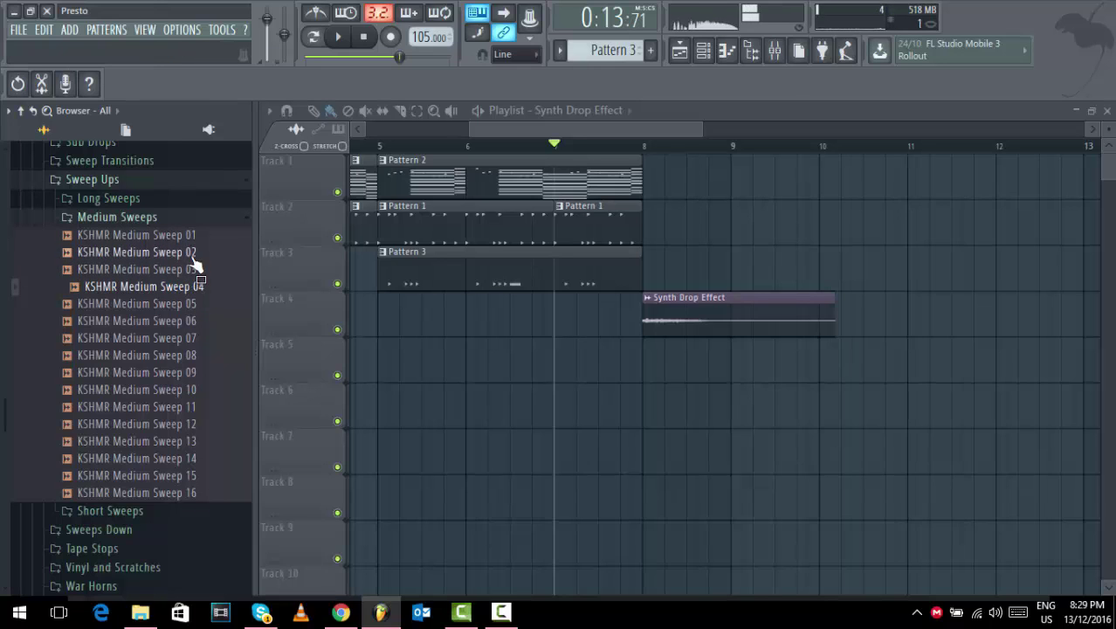
pyautogui.moveTo(194, 253); pyautogui.dragTo(687, 368)
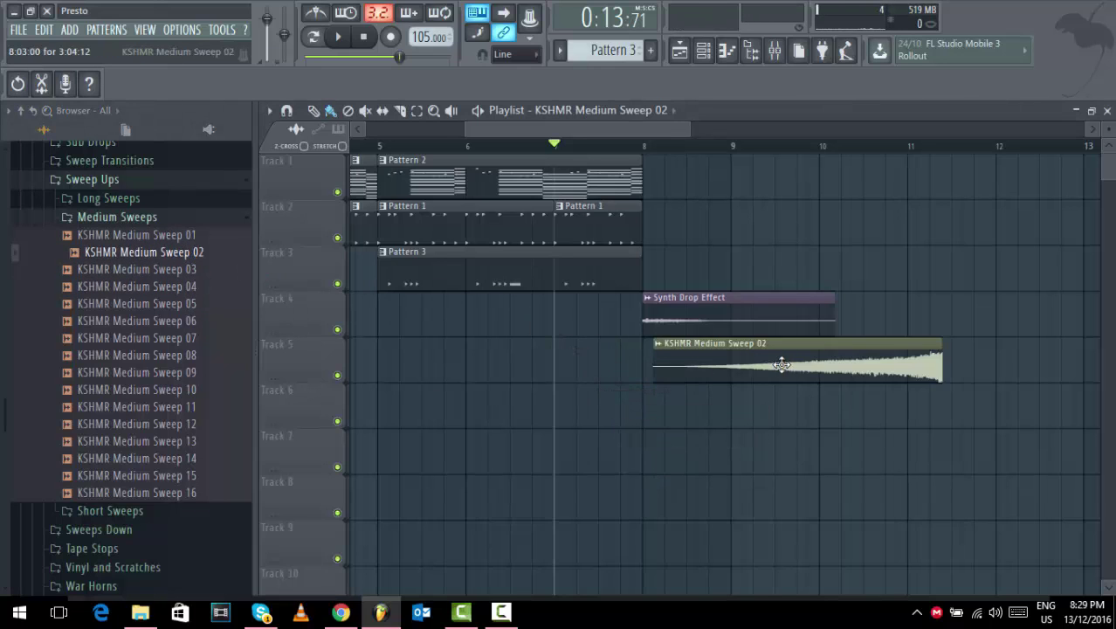
pyautogui.moveTo(779, 366); pyautogui.dragTo(615, 367)
# Audition the Short Sweeps, replace the Track 5 clip's sample with KSHMR Short Sweep 02 and move the clip to bar 8.
pyautogui.click(148, 217)
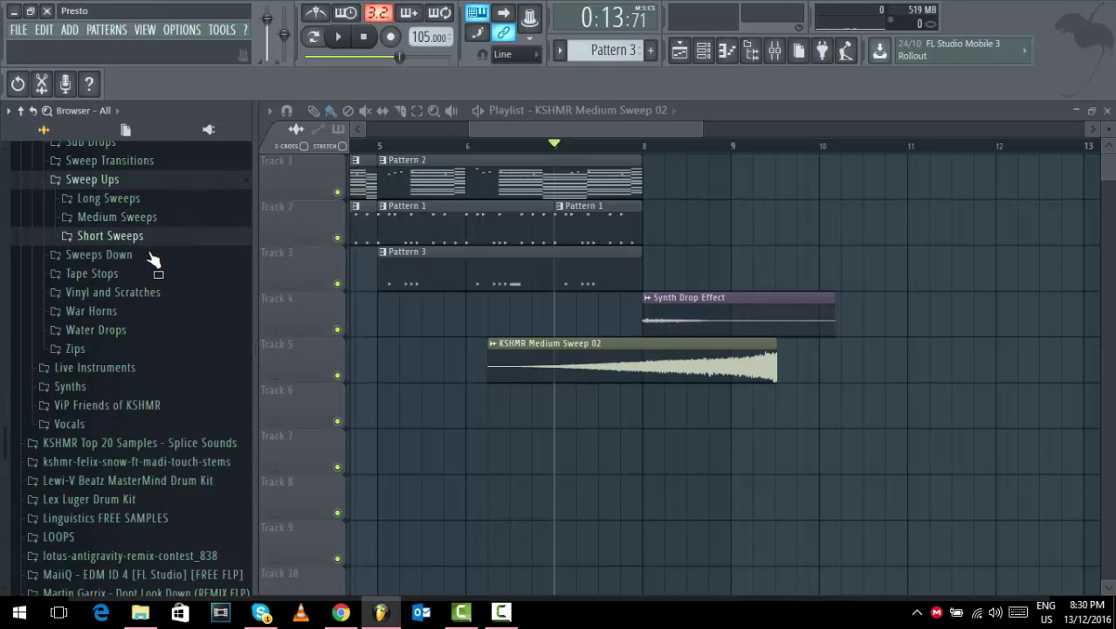
pyautogui.click(146, 239)
pyautogui.click(148, 255)
pyautogui.click(152, 273)
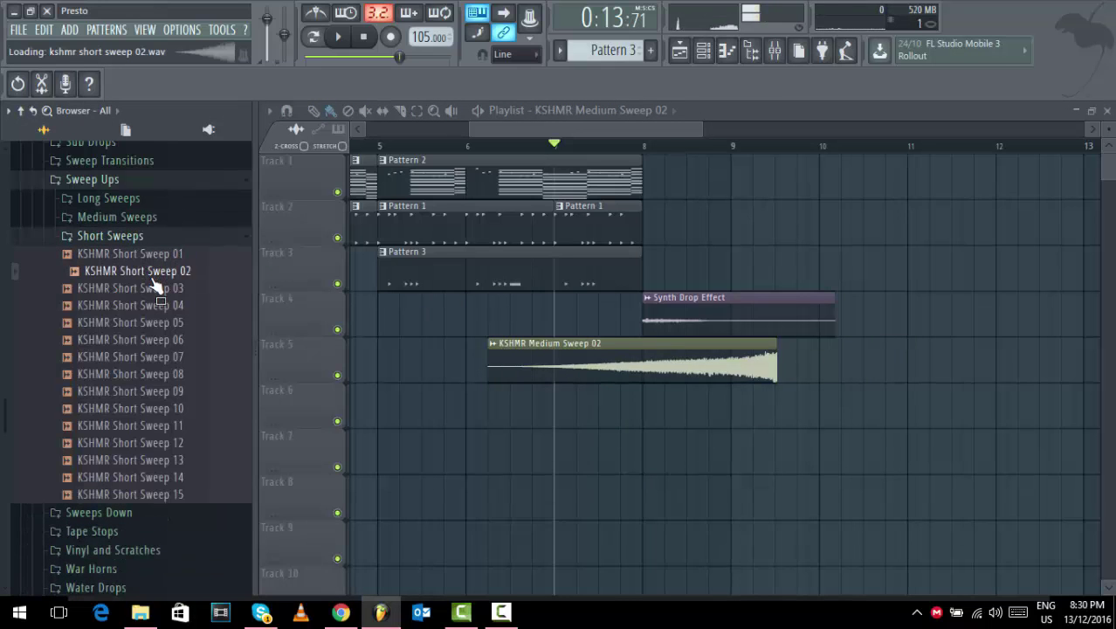
pyautogui.click(162, 289)
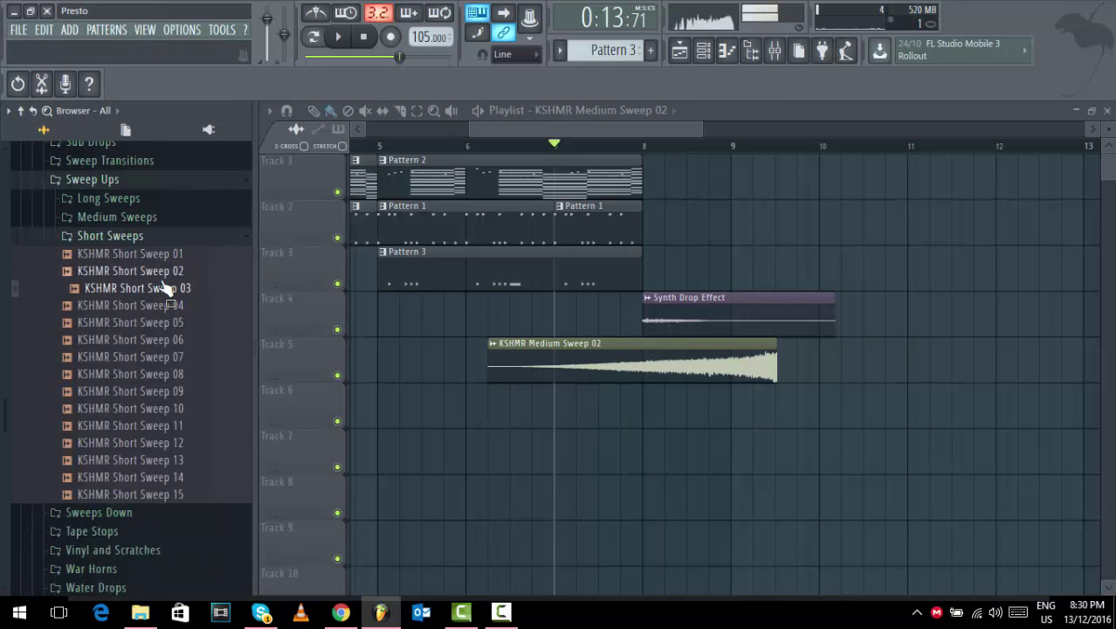
pyautogui.rightClick(168, 271)
pyautogui.click(187, 268)
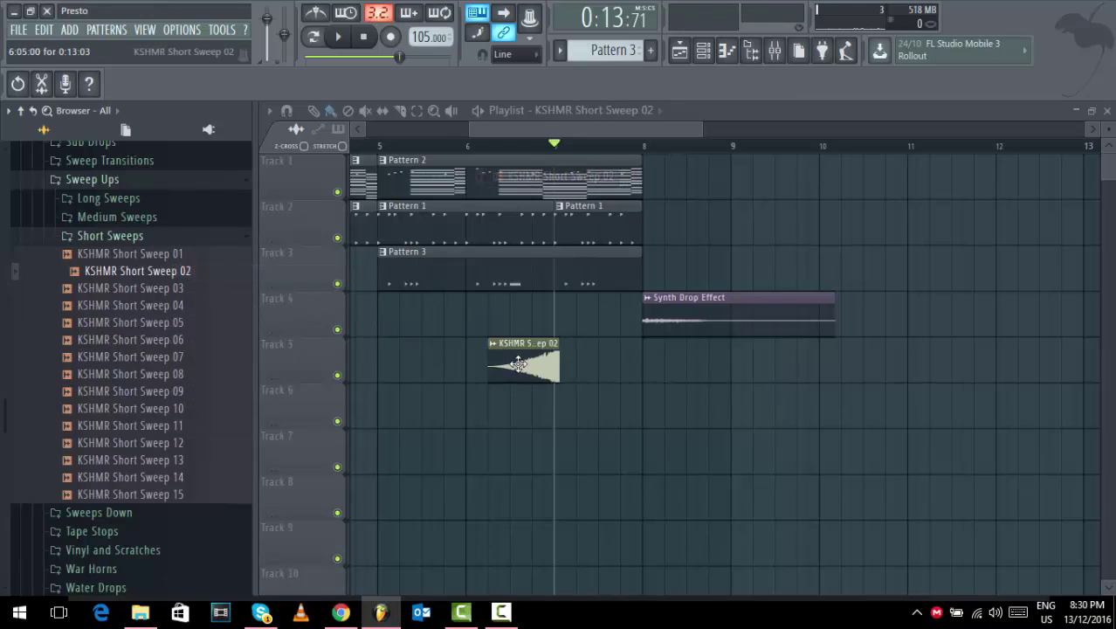
pyautogui.moveTo(519, 354); pyautogui.dragTo(664, 354)
# Audition KSHMR Short Sweep 07 and 08, and replace the Track 5 clip's sample with KSHMR Short Sweep 08.
pyautogui.click(185, 360)
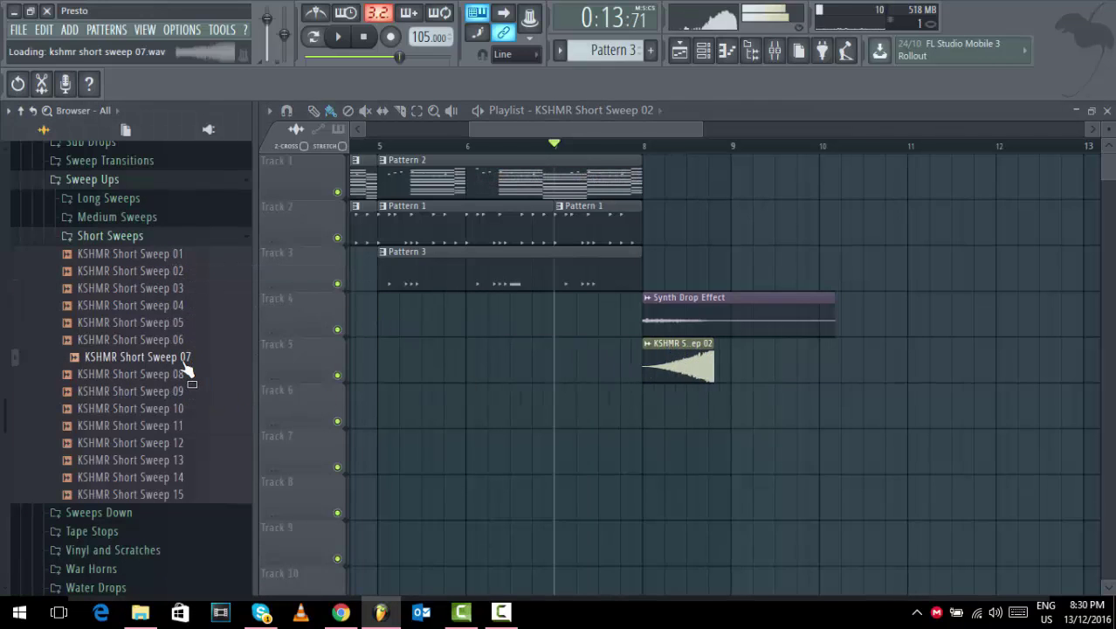
pyautogui.click(182, 374)
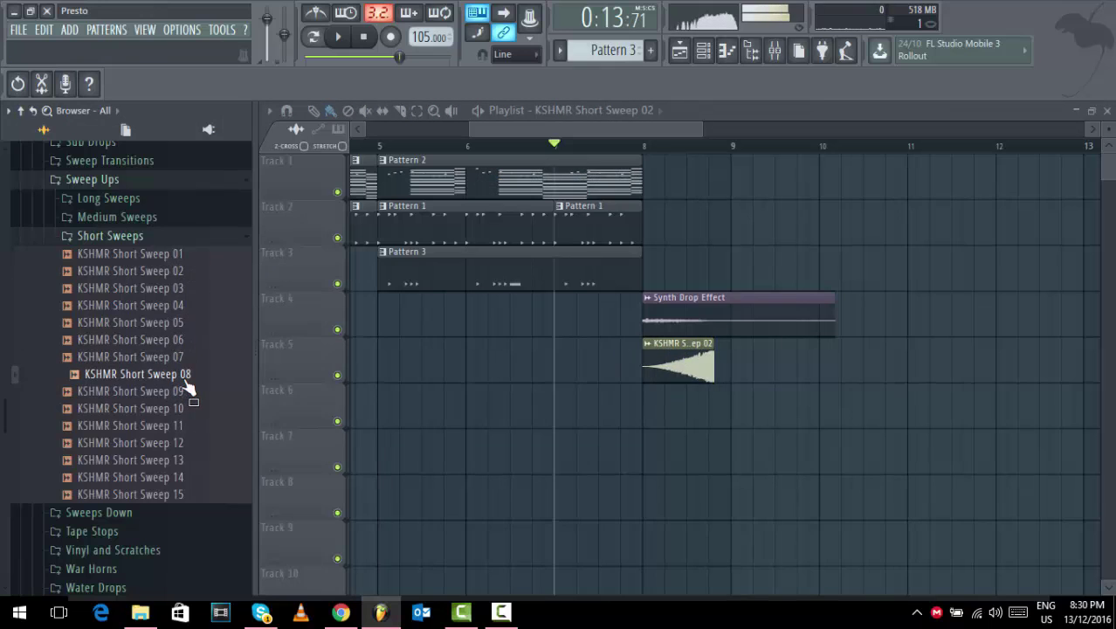
pyautogui.rightClick(185, 376)
pyautogui.click(205, 372)
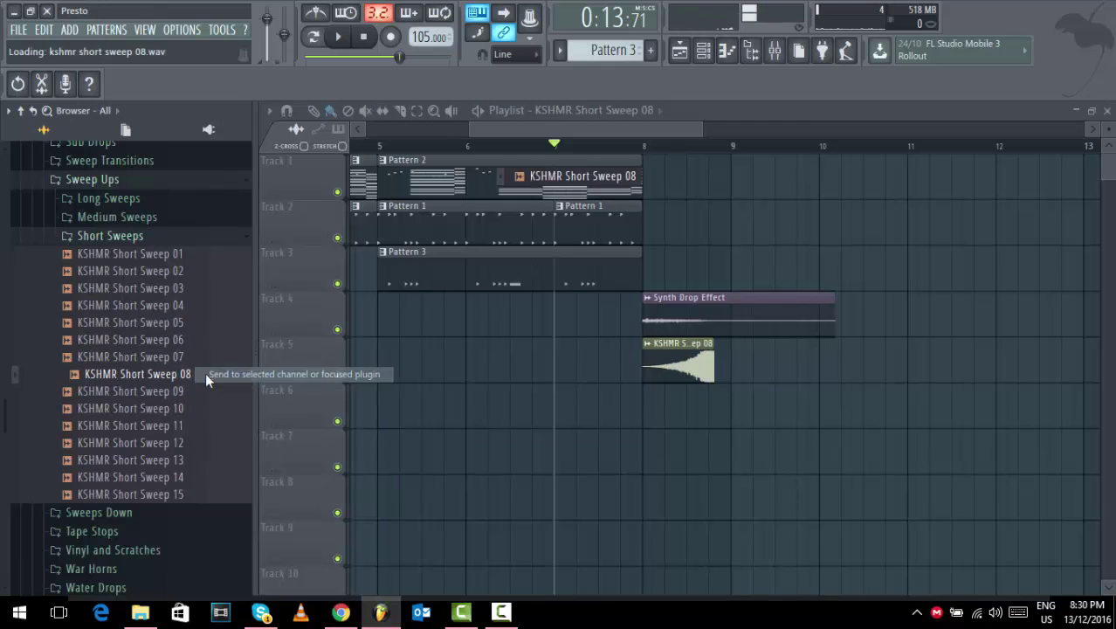
# Time-stretch the KSHMR Short Sweep 08 sample so that its clip fills one bar, from bar 8 to bar 9.
pyautogui.doubleClick(690, 361)
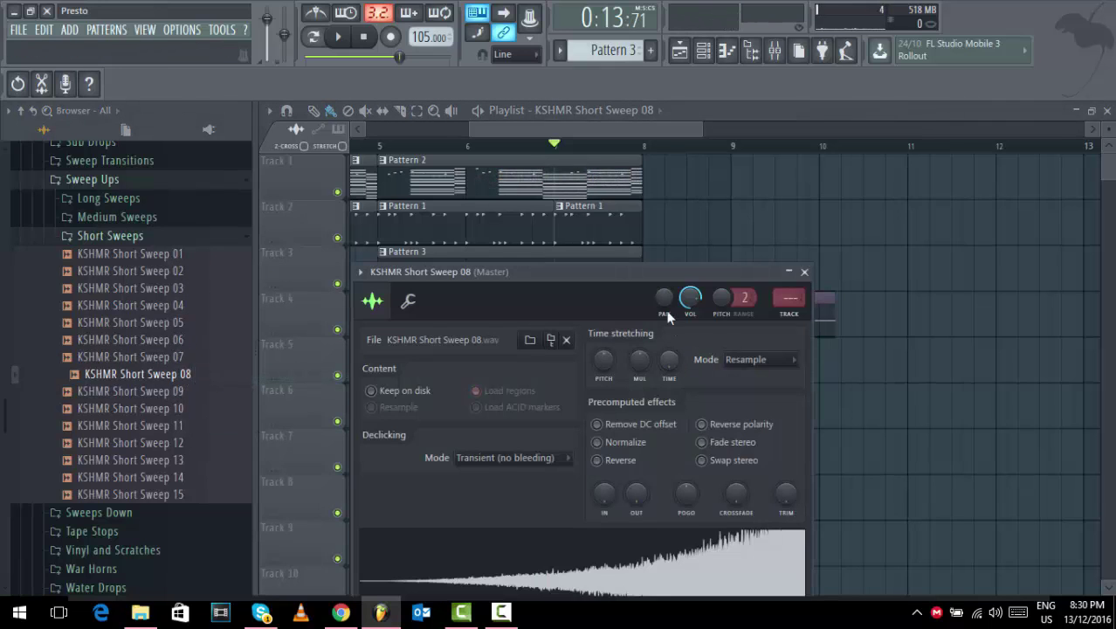
pyautogui.rightClick(684, 390)
pyautogui.click(698, 460)
pyautogui.click(804, 272)
# Assign KSHMR Short Sweep 08 to mixer track 12, lower that track's fader and play the transition.
pyautogui.doubleClick(703, 370)
pyautogui.click(359, 272)
pyautogui.click(612, 324)
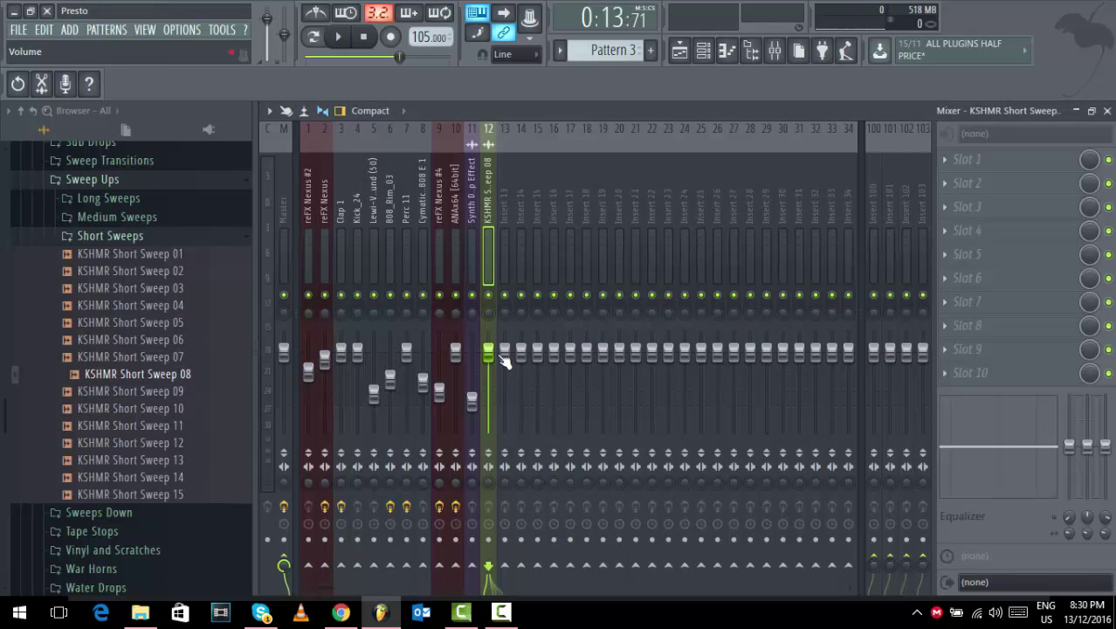
pyautogui.press('space')
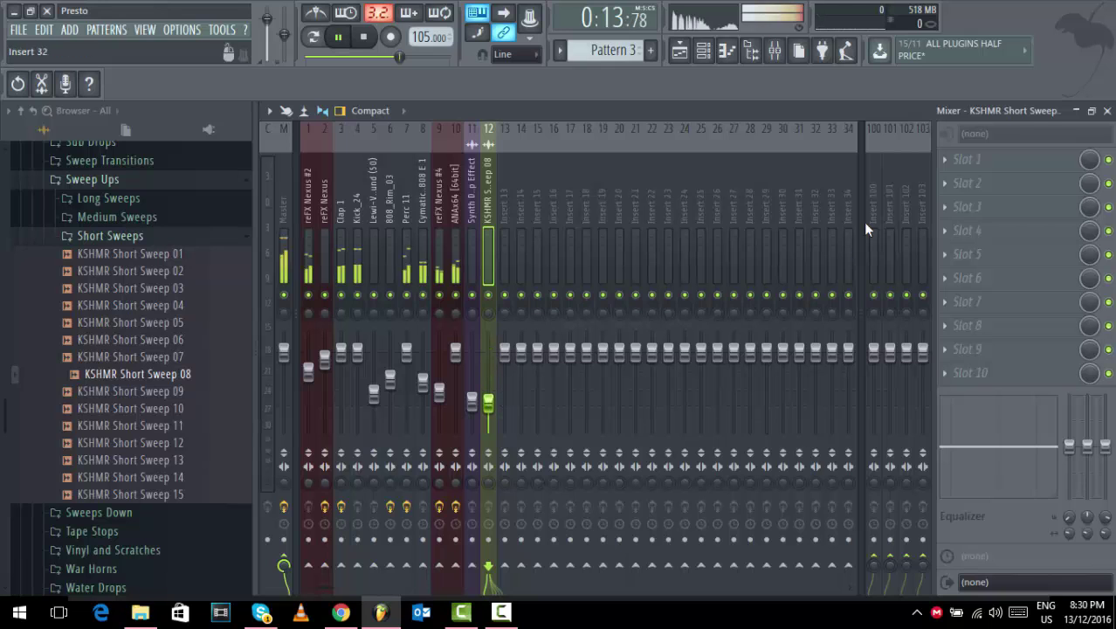
pyautogui.click(1107, 111)
pyautogui.click(805, 272)
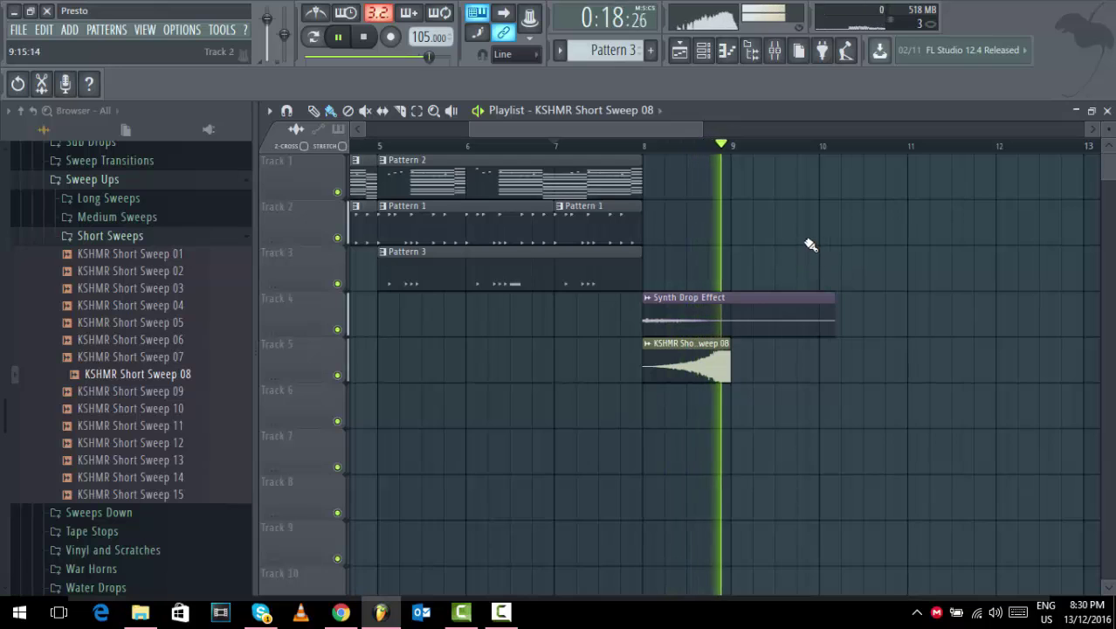
pyautogui.press('space')
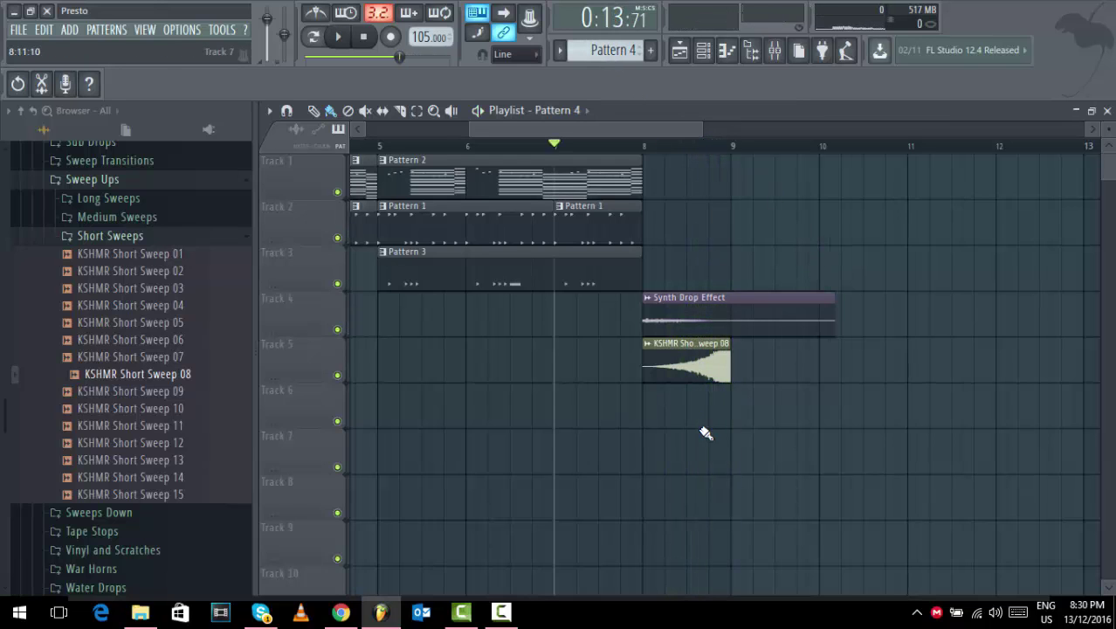
# Place a Pattern 4 clip on Track 6 starting midway through bar 8 and open the pattern's Trapaholic Snare (5) piano roll.
pyautogui.click(692, 416)
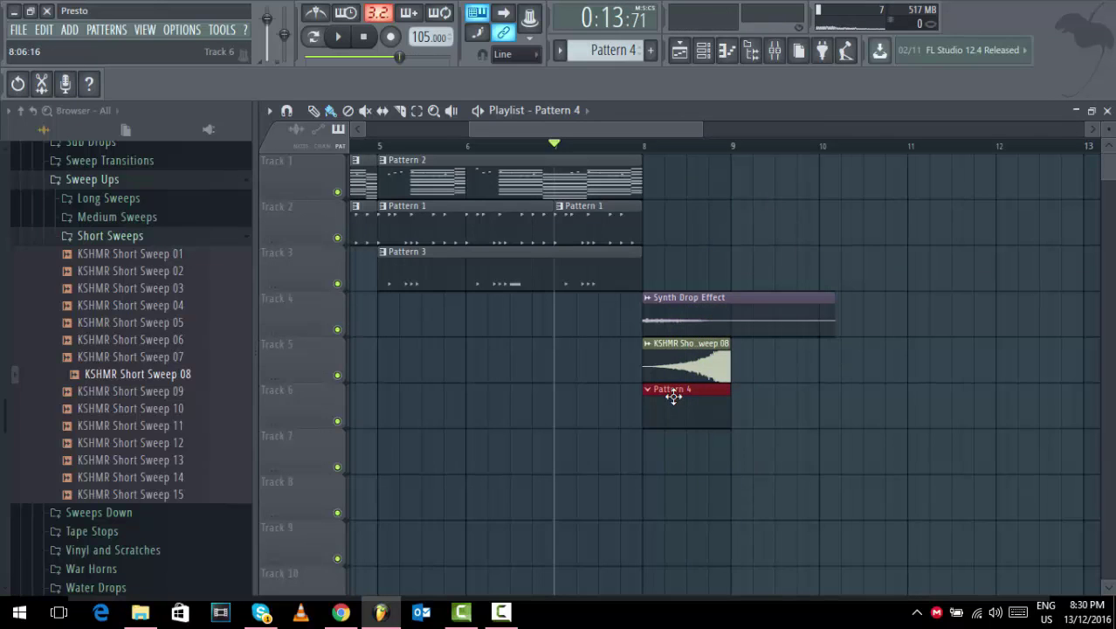
pyautogui.doubleClick(731, 402)
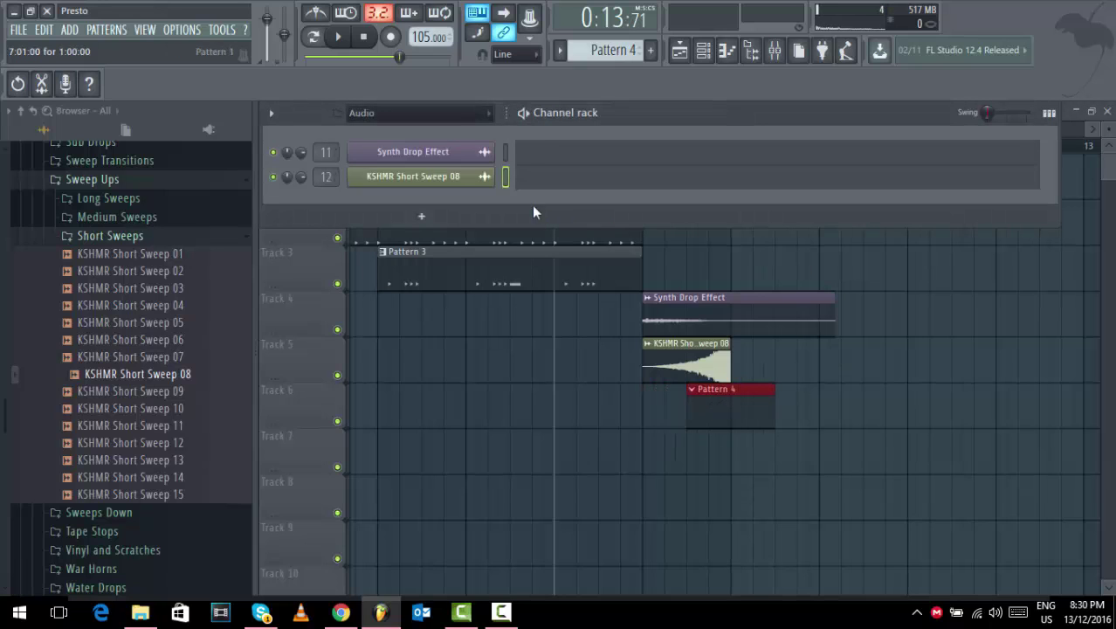
pyautogui.click(457, 120)
pyautogui.click(426, 166)
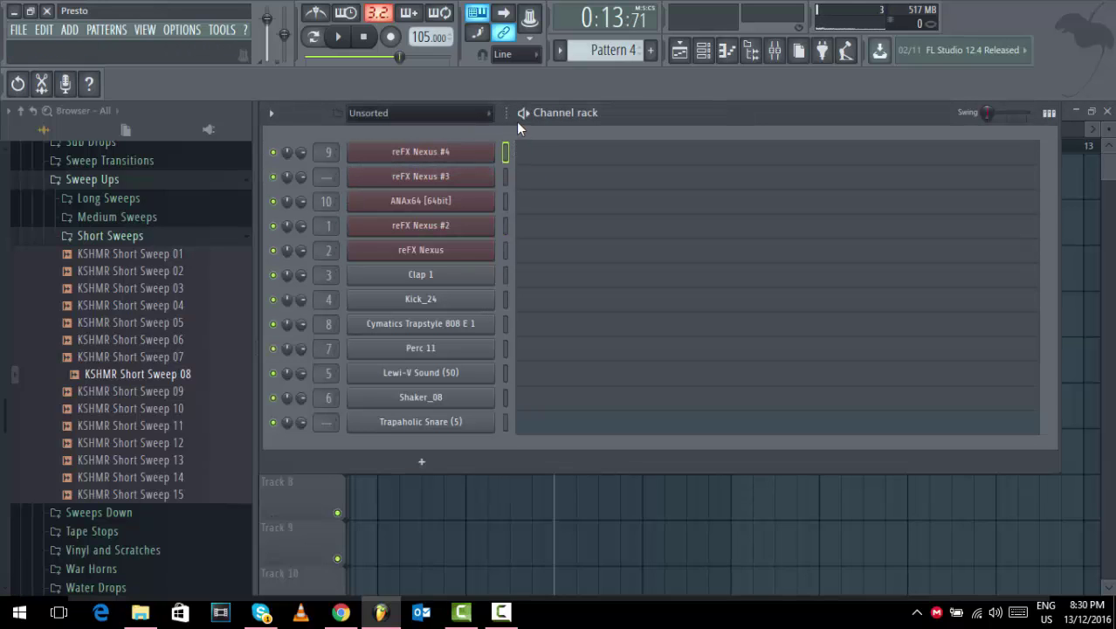
pyautogui.press('space')
pyautogui.click(318, 16)
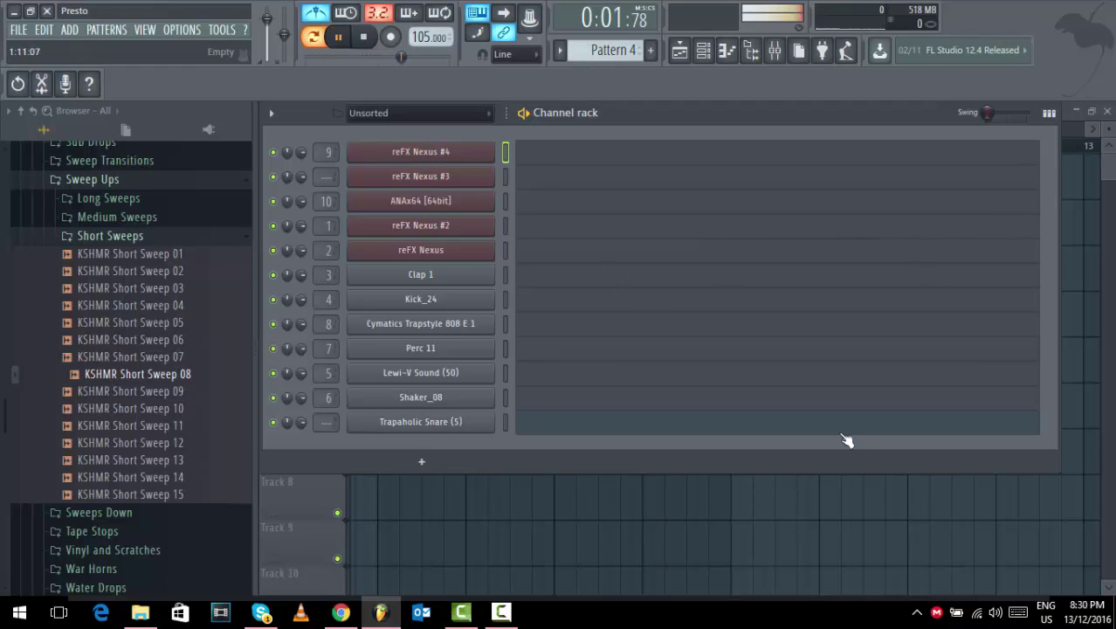
pyautogui.click(587, 429)
pyautogui.click(306, 293)
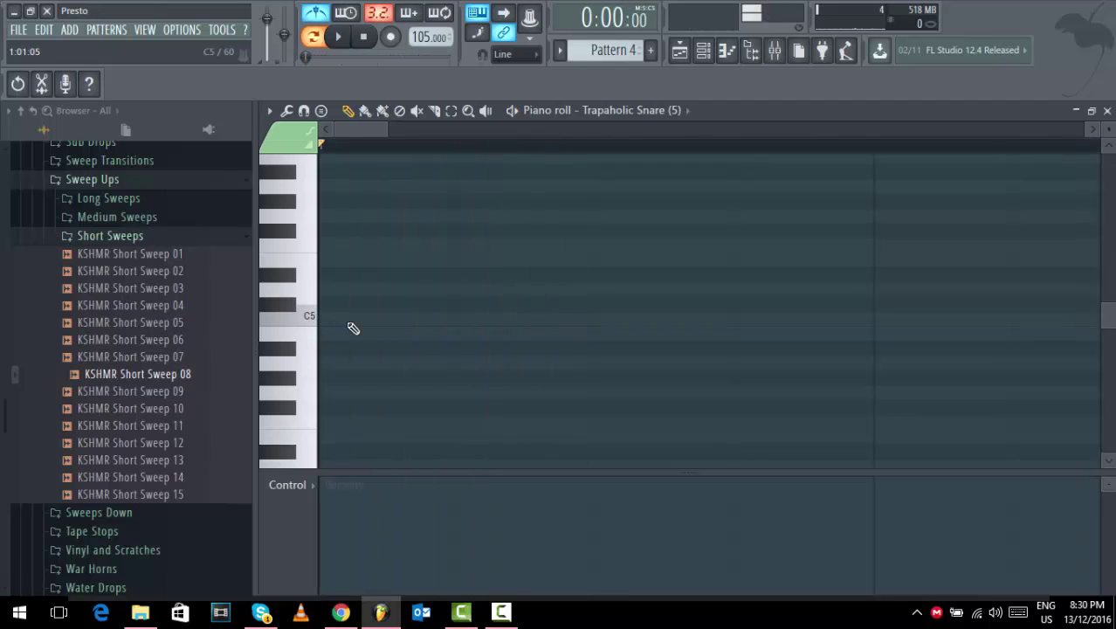
# Draw five short C5 snare notes in bar 1 at steps 9, 12, 13, 14 and 16 with playback running.
pyautogui.press('space')
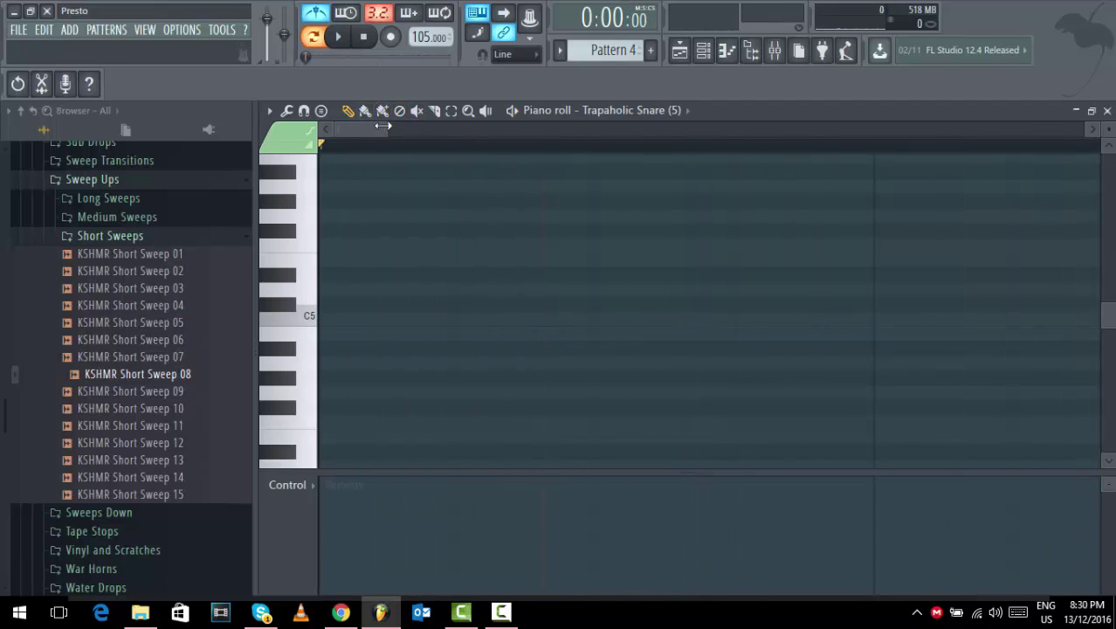
pyautogui.moveTo(382, 127); pyautogui.dragTo(700, 207)
pyautogui.press('space')
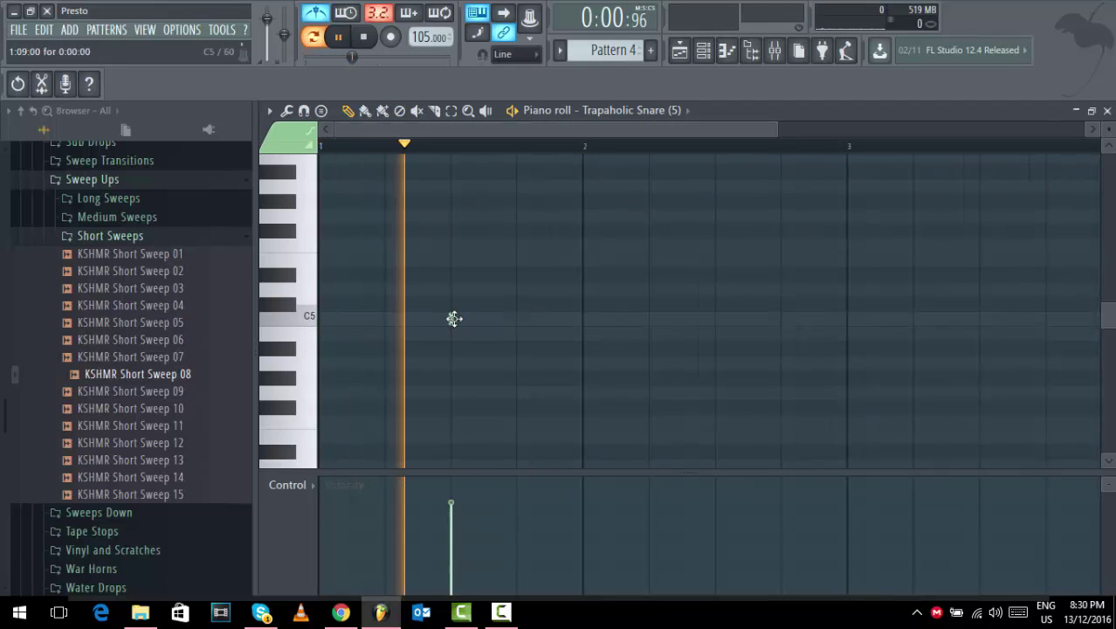
pyautogui.click(500, 320)
pyautogui.click(517, 319)
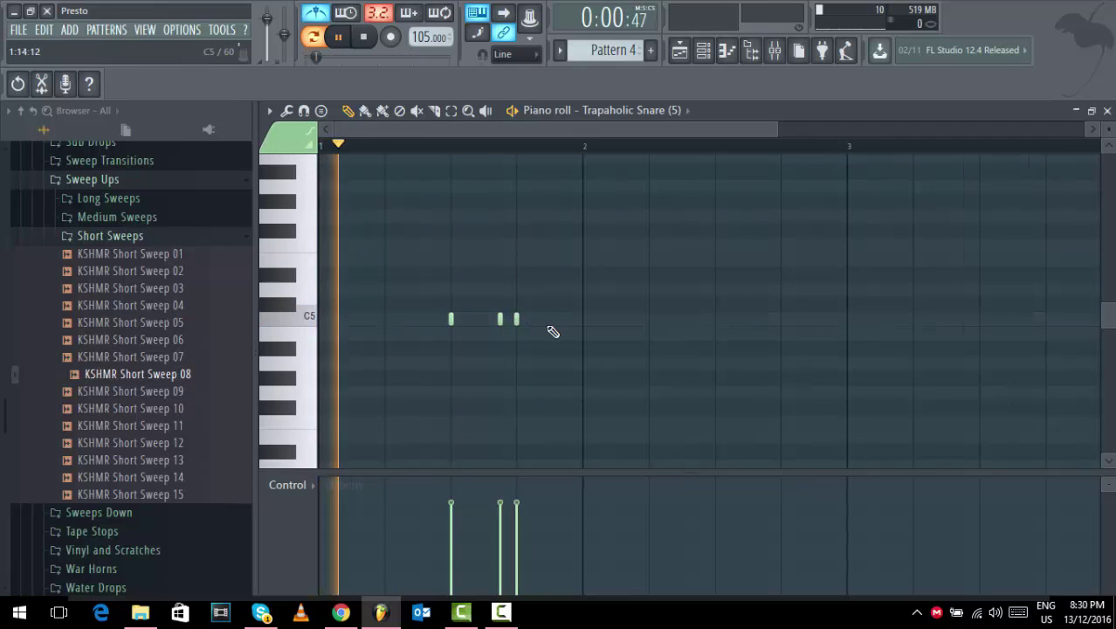
pyautogui.click(547, 322)
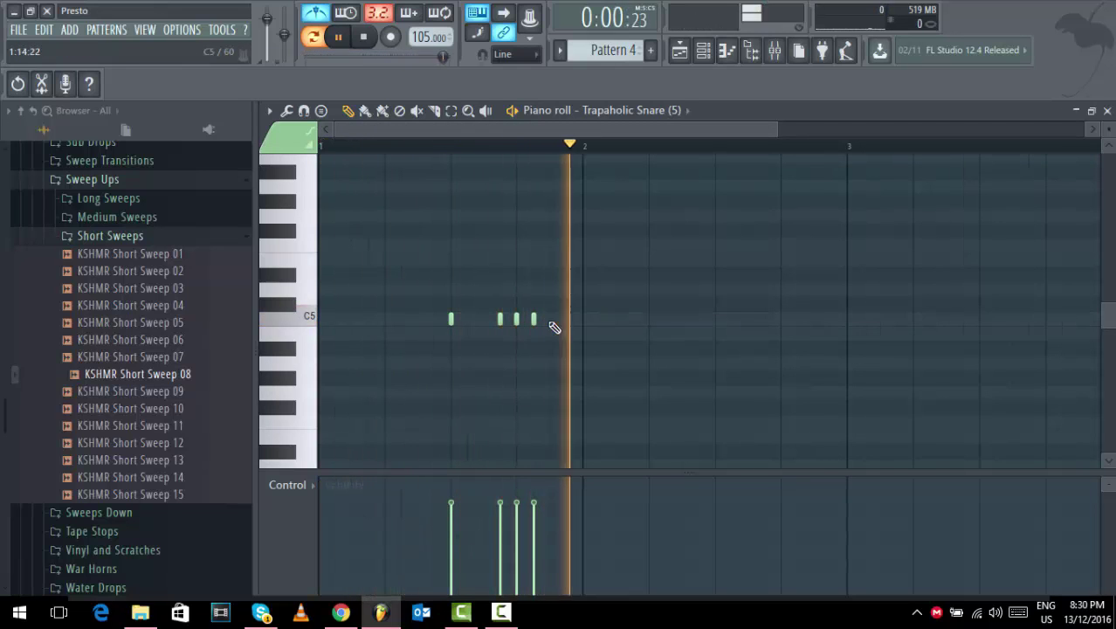
pyautogui.click(568, 318)
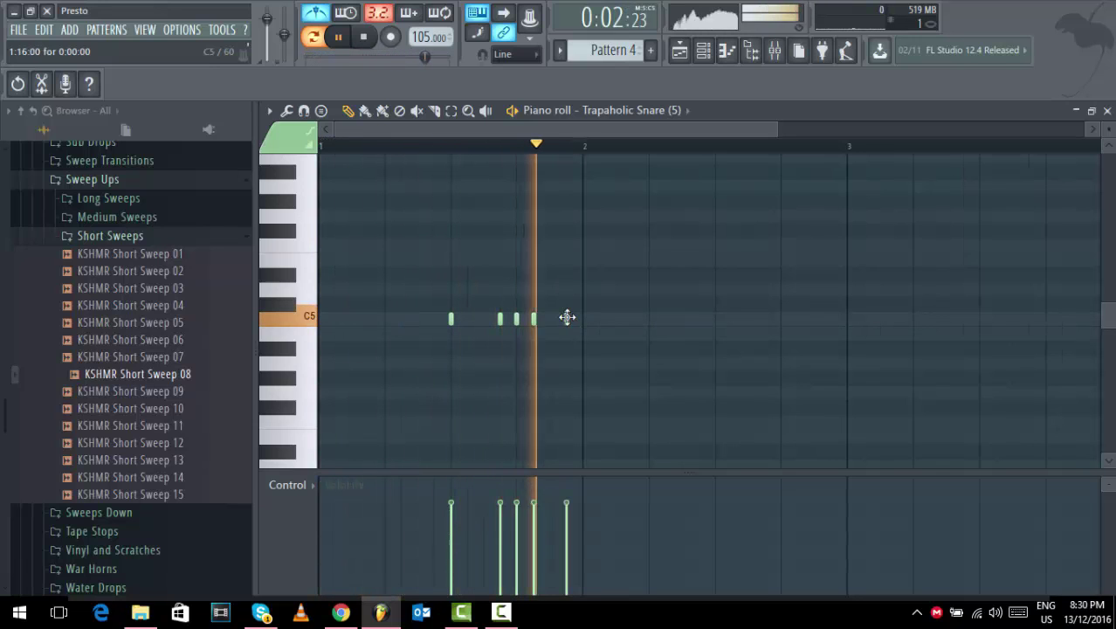
# Lengthen the step 12 and step 14 notes to one step each, and chop the step 12 note into two.
pyautogui.moveTo(537, 321)
pyautogui.mouseDown()
pyautogui.moveTo(550, 325)
pyautogui.moveTo(508, 324)
pyautogui.moveTo(519, 324)
pyautogui.mouseUp()
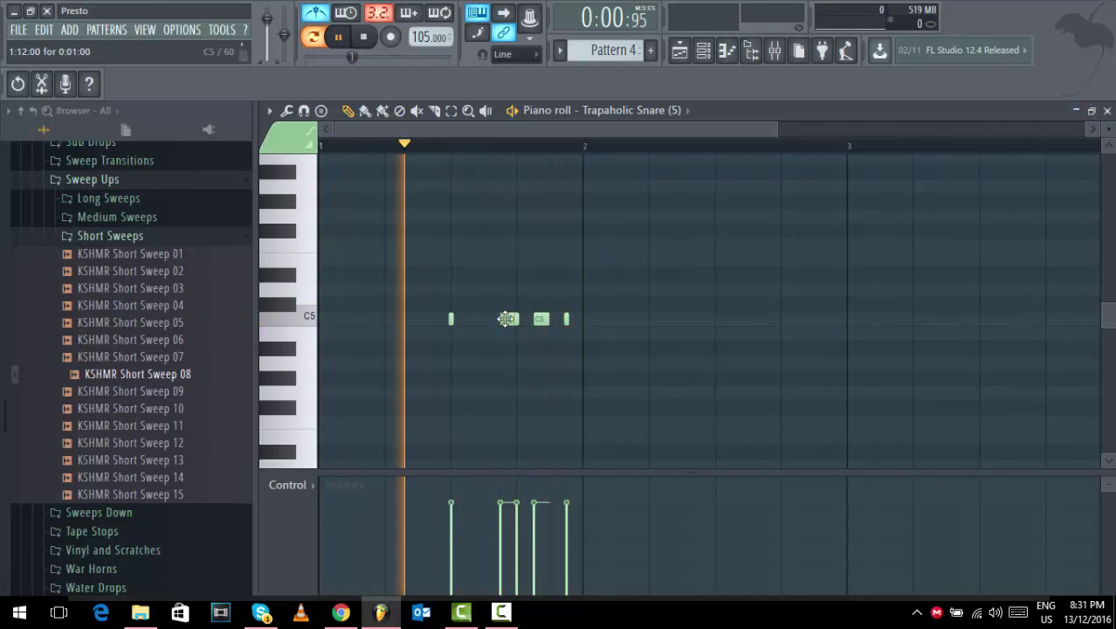
pyautogui.click(505, 319)
pyautogui.hotkey('alt', 'u')
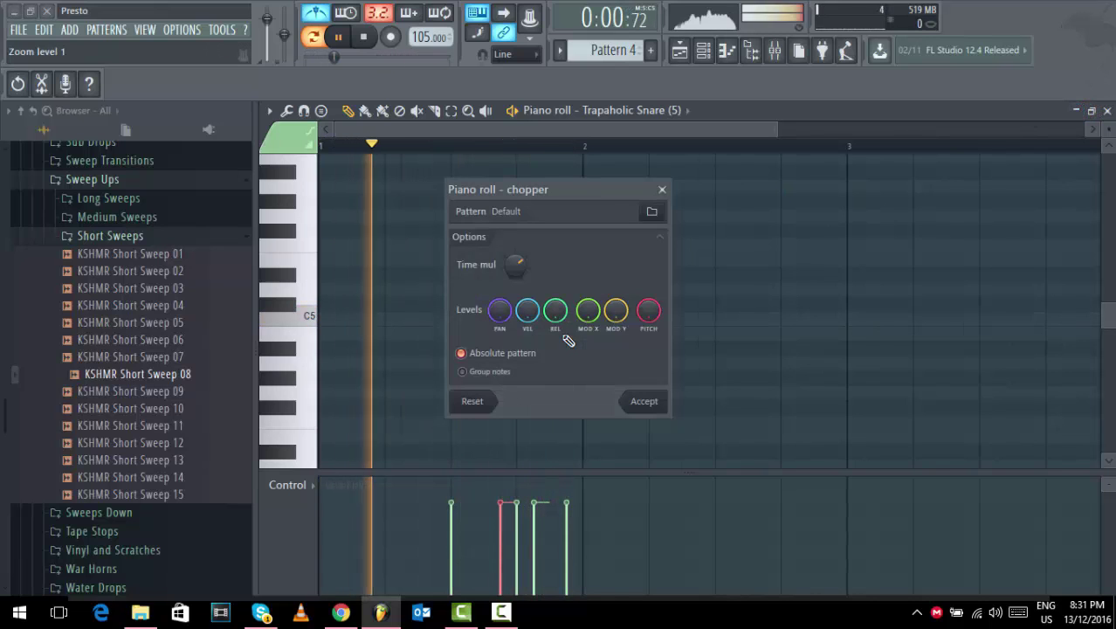
pyautogui.moveTo(709, 191); pyautogui.dragTo(757, 180)
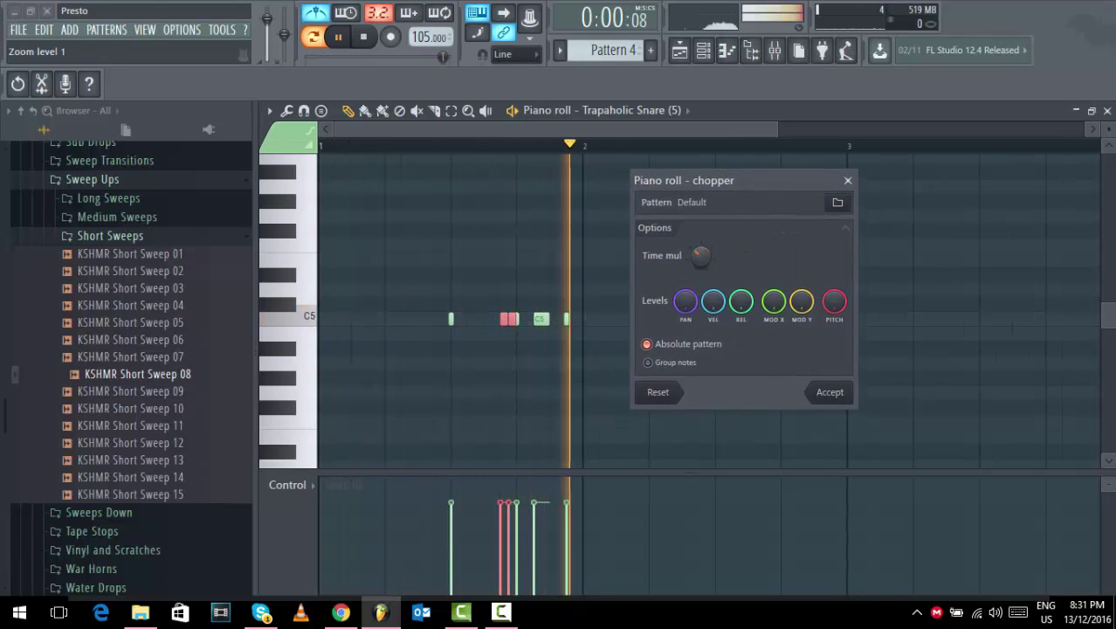
pyautogui.moveTo(704, 264); pyautogui.dragTo(702, 259)
pyautogui.click(825, 391)
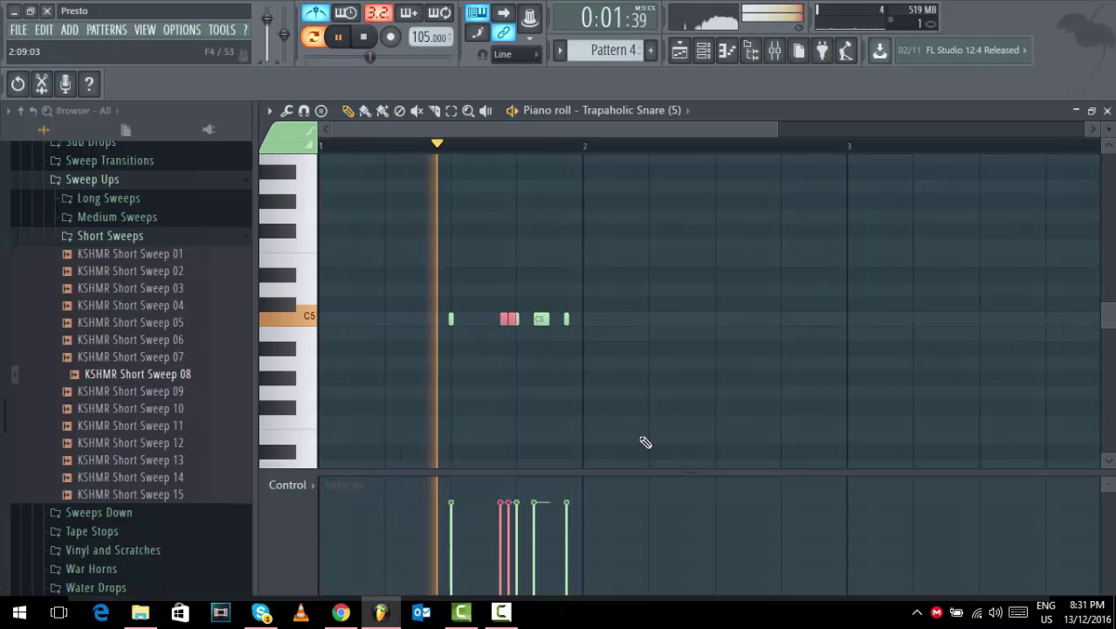
# Lower the two chopped notes' velocities into a rising ramp, stop playback and close the piano roll.
pyautogui.moveTo(503, 532); pyautogui.dragTo(511, 515)
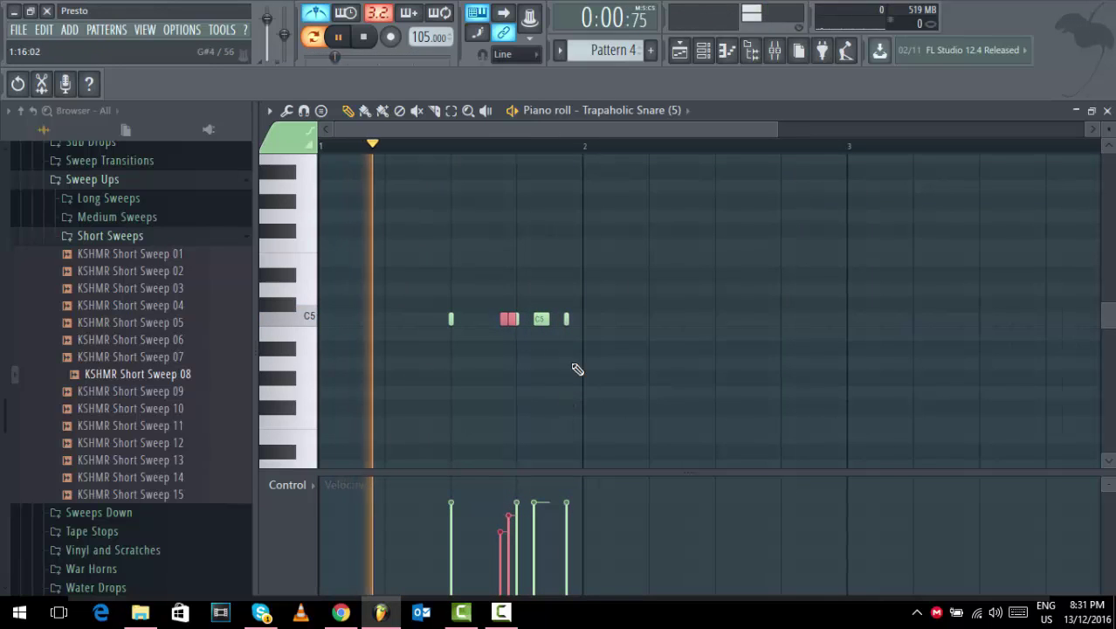
pyautogui.click(653, 296)
pyautogui.press('space')
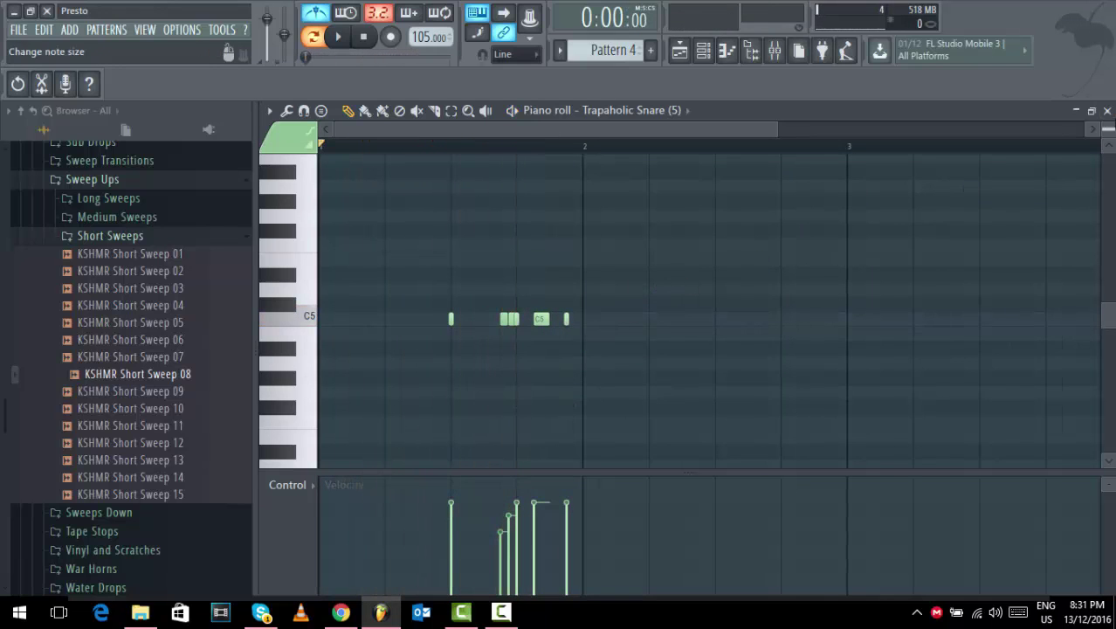
pyautogui.click(1106, 111)
# Collapse the Short Sweeps, Sweep Ups and KSHMR - Sounds of KSHMR VOL 2 folders in the sample browser.
pyautogui.click(142, 243)
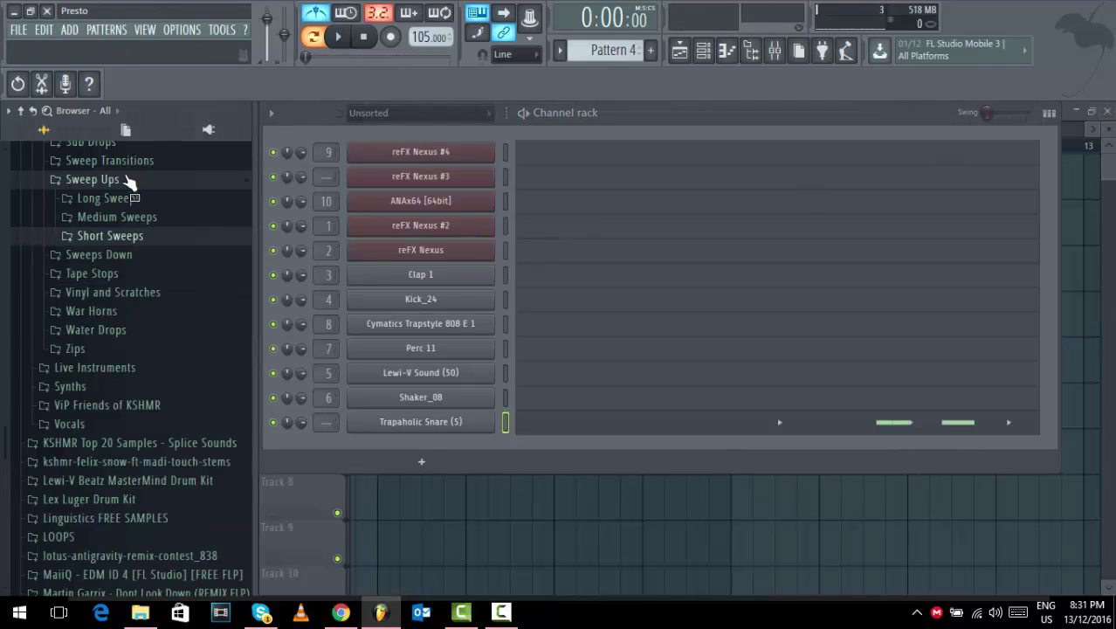
pyautogui.click(96, 179)
pyautogui.scroll(10, 137, 277)
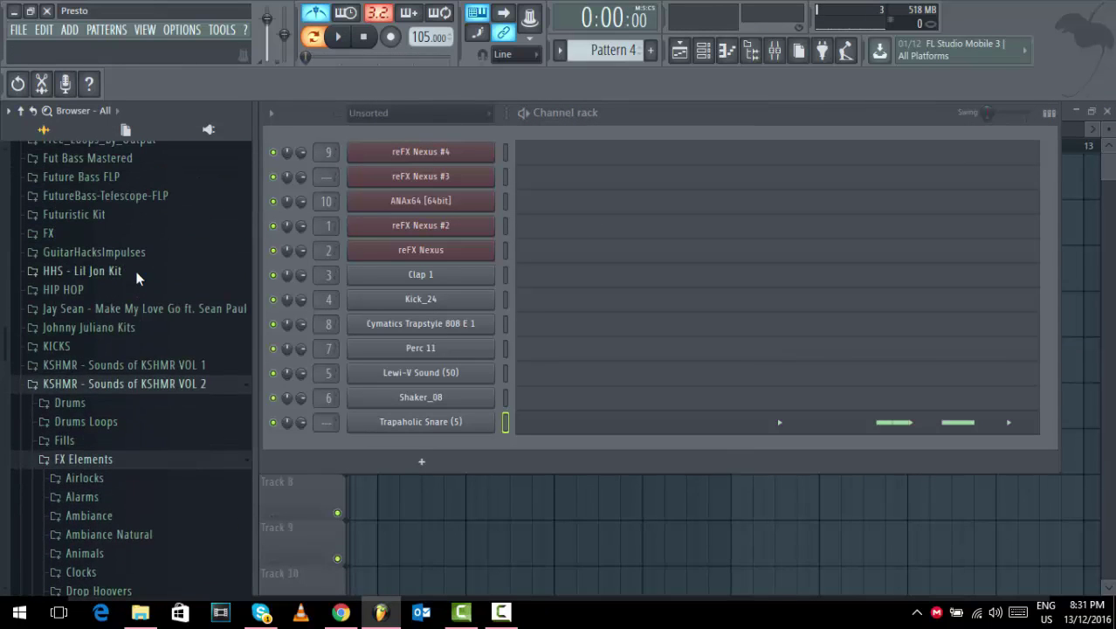
pyautogui.click(117, 384)
pyautogui.scroll(5, 105, 227)
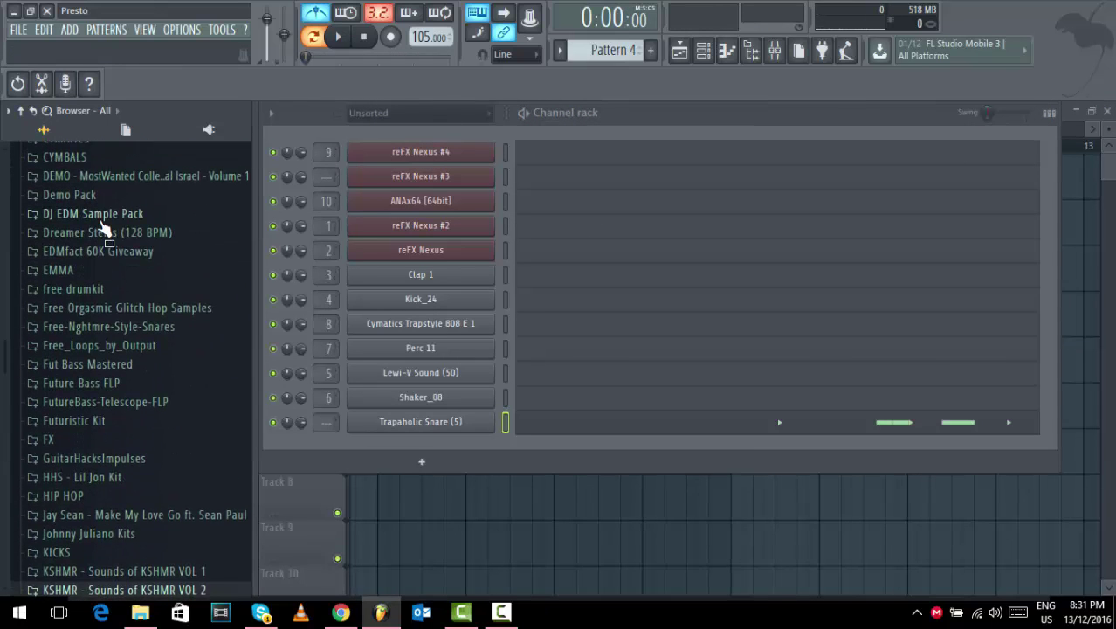
pyautogui.scroll(-7, 103, 230)
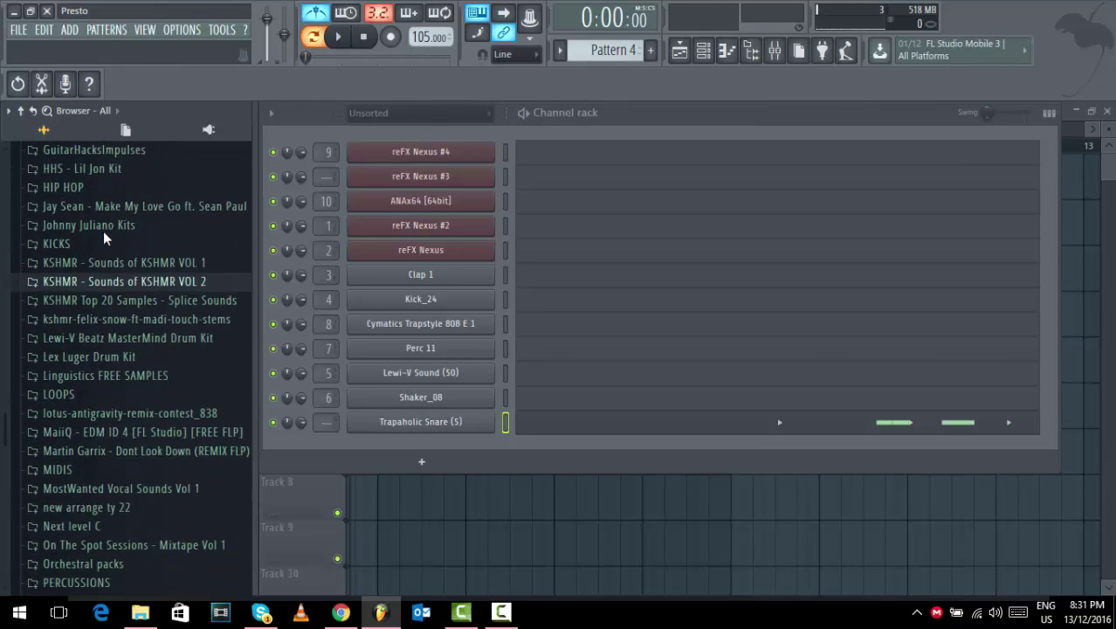
# Look through the HIP HOP folder and its FreeDrumKits.net Official Drum Kit for snares, and close both folders.
pyautogui.click(66, 186)
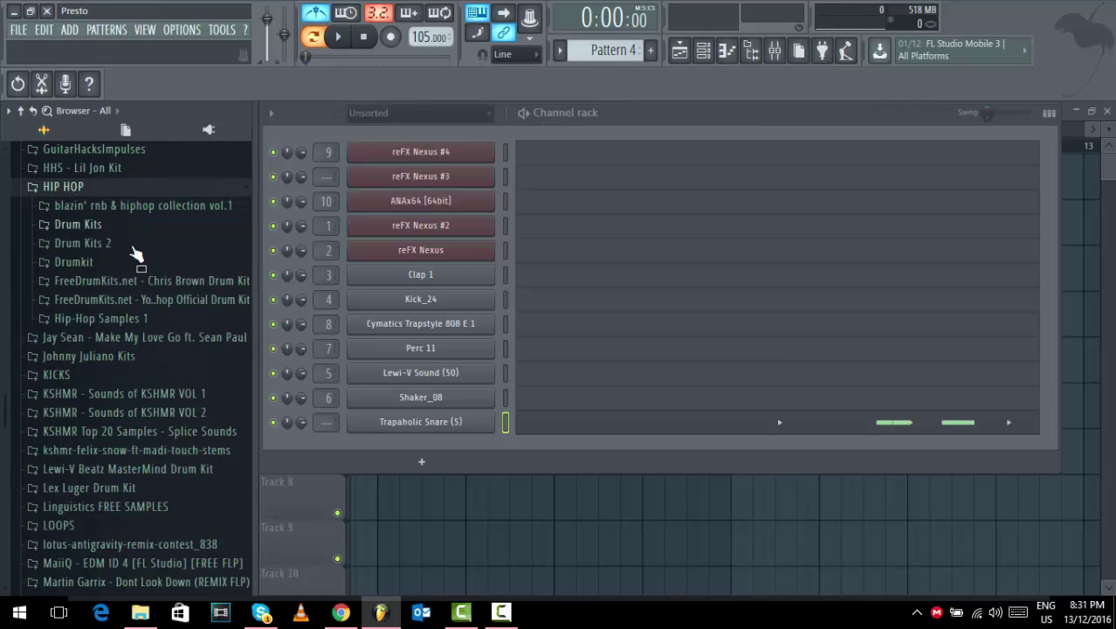
pyautogui.click(153, 301)
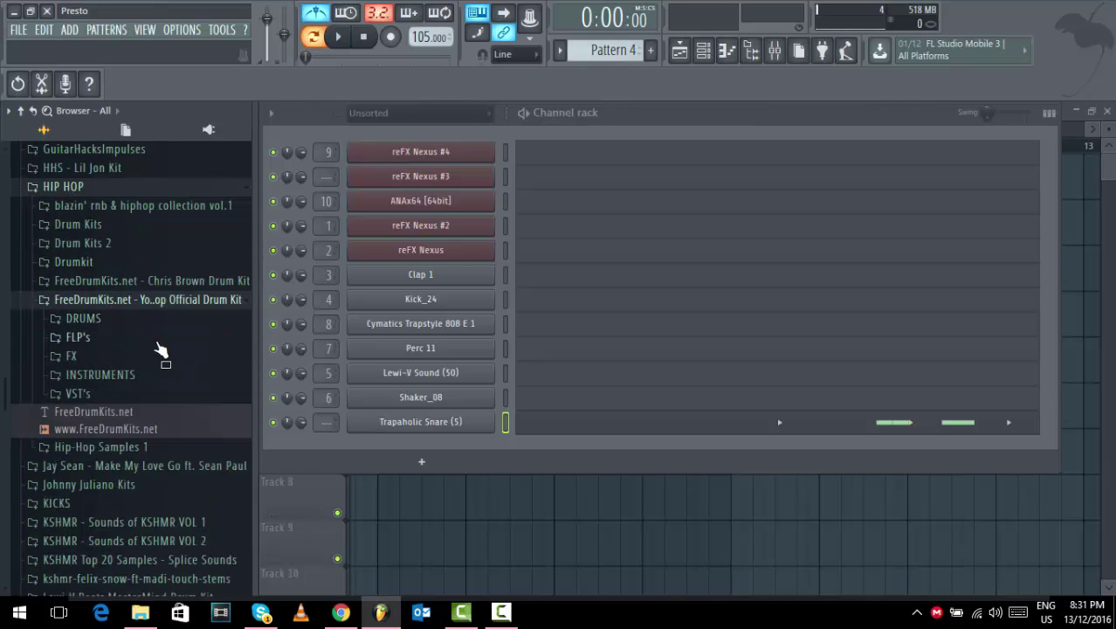
pyautogui.click(103, 302)
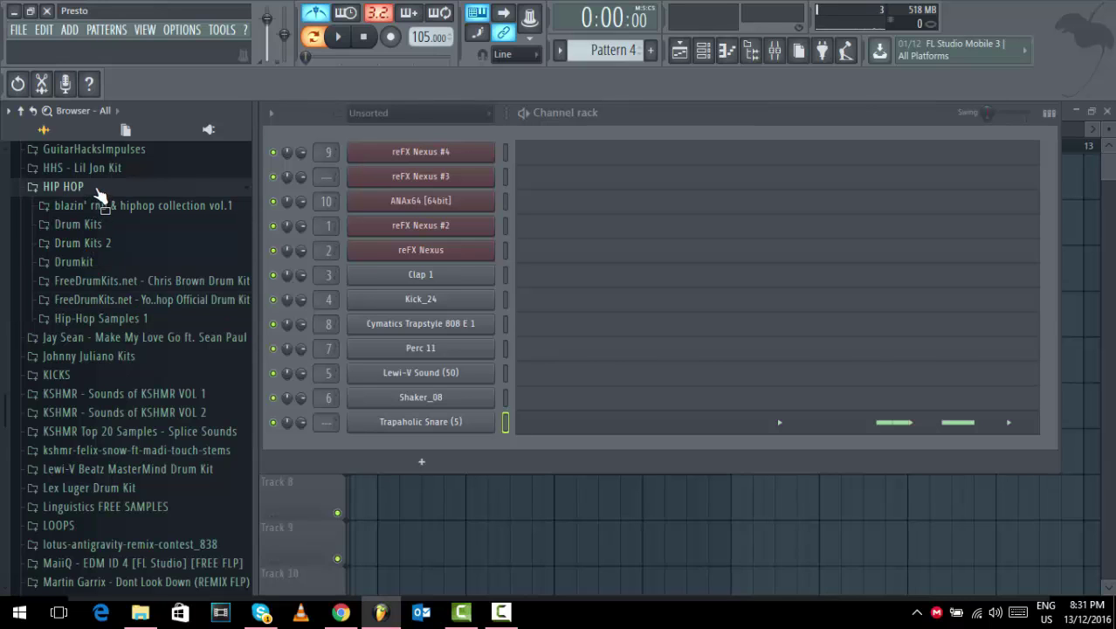
pyautogui.click(65, 186)
# Audition the snares from LJN - Snare 02 to LJN - Snare 16 in the HHS - Lil Jon Kit's Snarez folder.
pyautogui.click(83, 168)
pyautogui.click(78, 282)
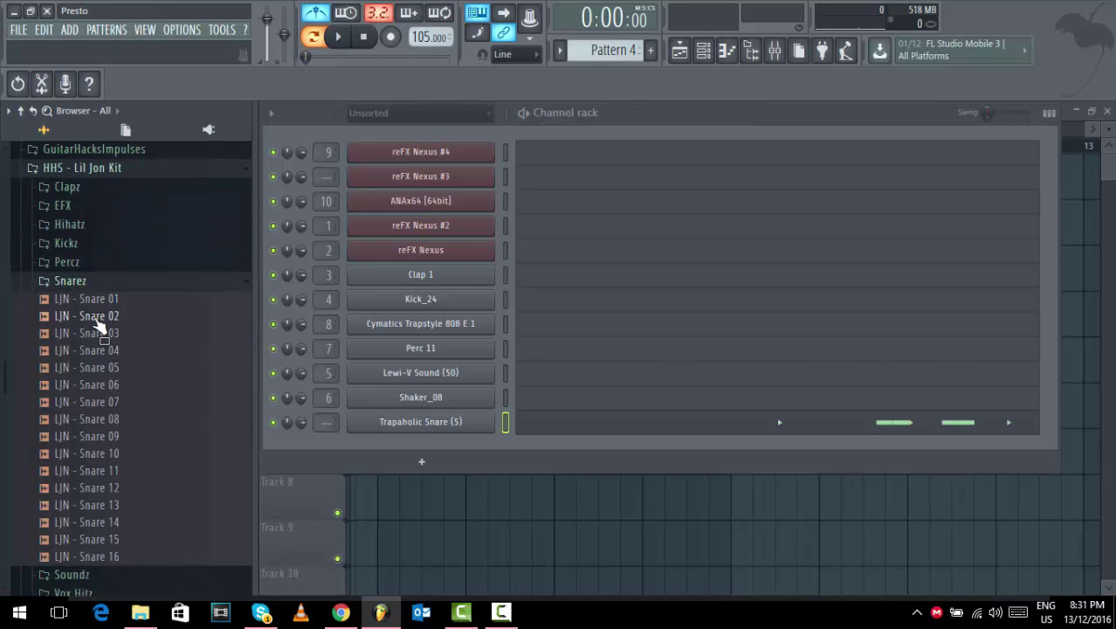
pyautogui.click(99, 316)
pyautogui.click(114, 337)
pyautogui.click(117, 350)
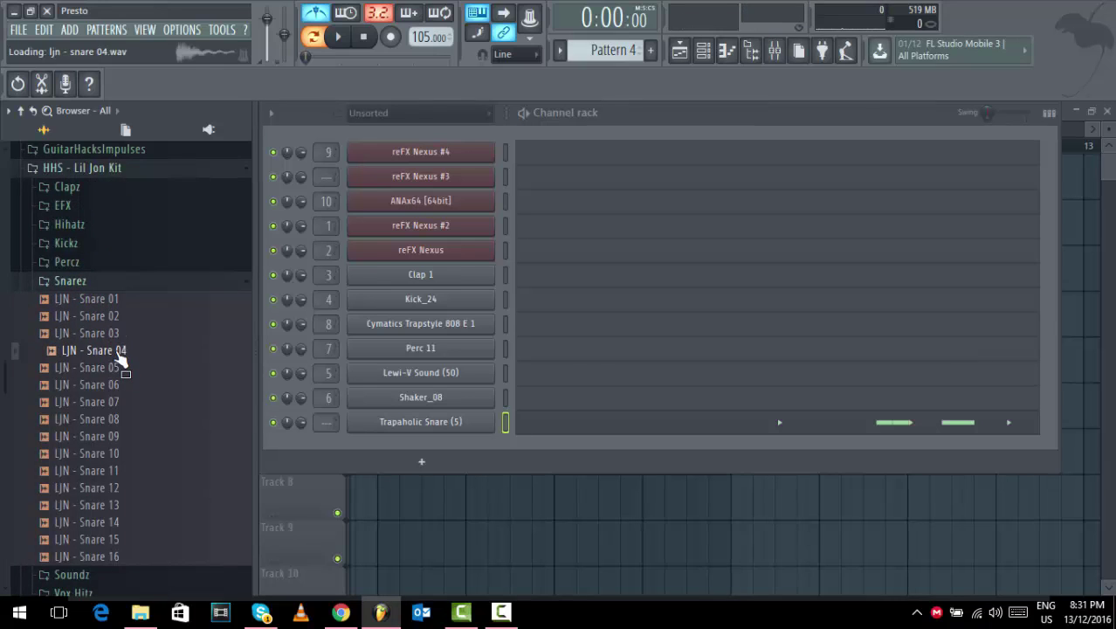
pyautogui.click(118, 368)
pyautogui.click(118, 385)
pyautogui.click(118, 401)
pyautogui.click(118, 419)
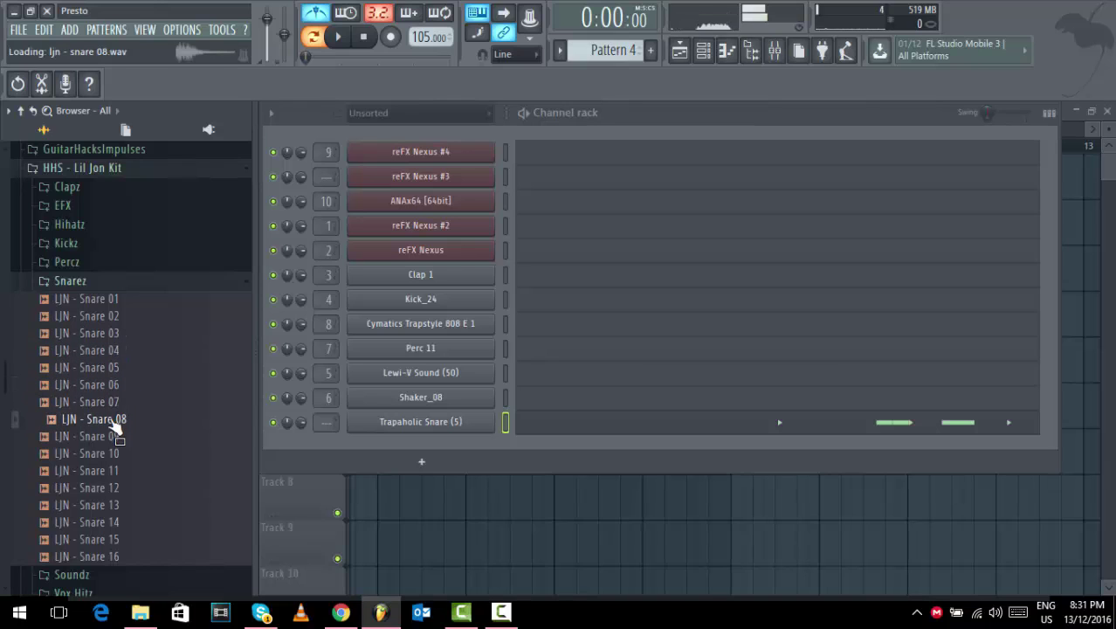
pyautogui.click(117, 437)
pyautogui.click(116, 454)
pyautogui.click(111, 472)
pyautogui.click(110, 489)
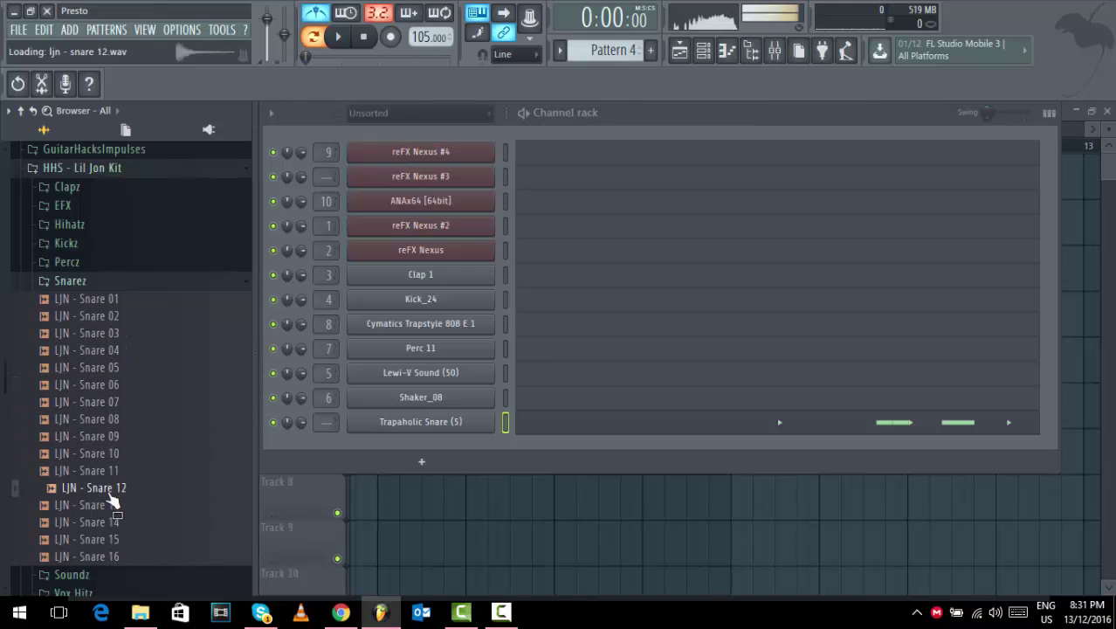
pyautogui.click(110, 507)
pyautogui.click(110, 523)
pyautogui.click(109, 541)
pyautogui.click(109, 556)
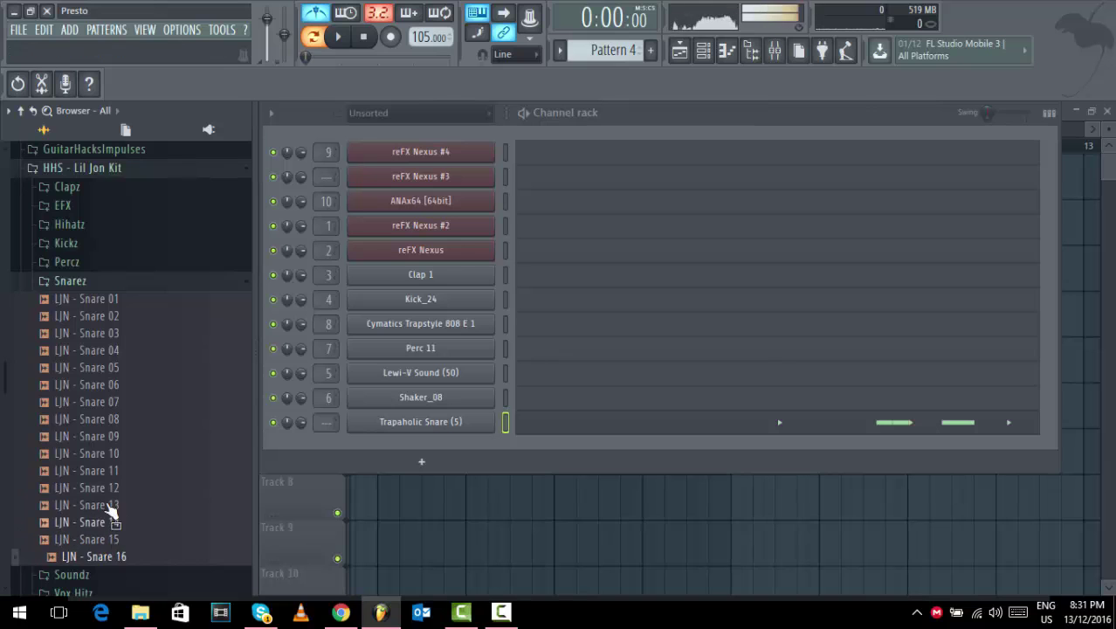
# Check the Lex Luger Drum Kit folder and open the Lewi-V Beatz MasterMind Drum Kit folder.
pyautogui.scroll(-12, 100, 361)
pyautogui.scroll(4, 100, 349)
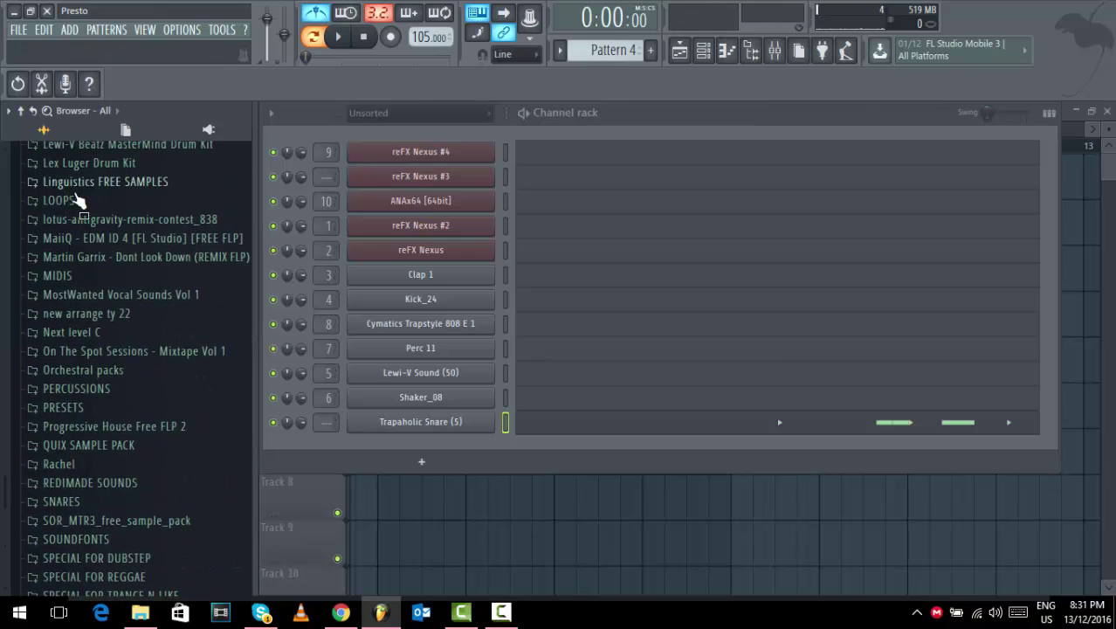
pyautogui.click(87, 163)
pyautogui.click(87, 151)
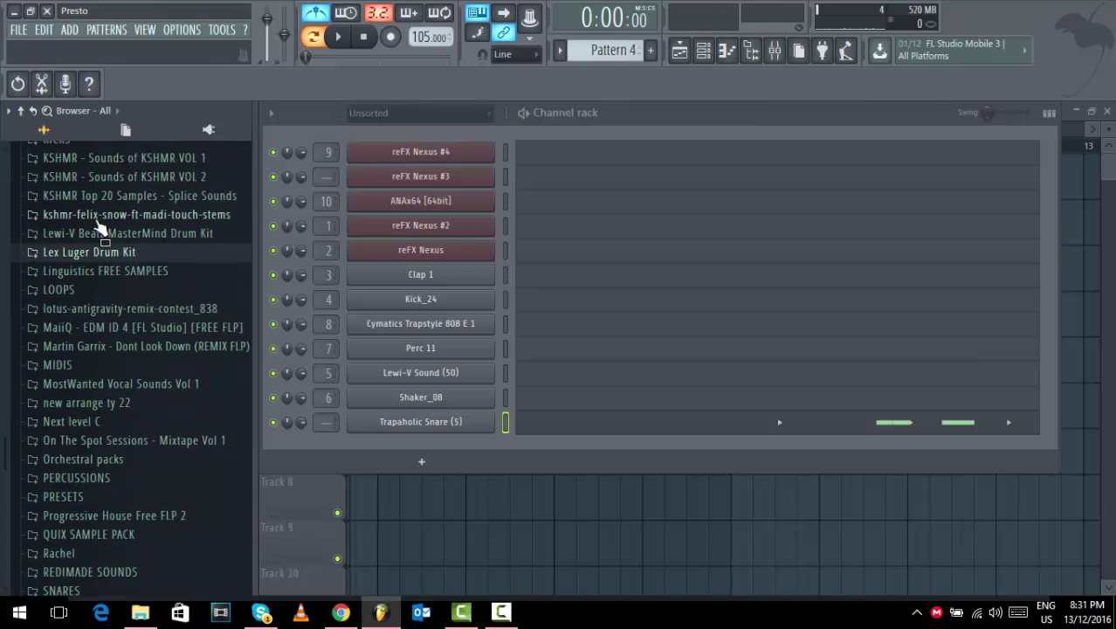
pyautogui.click(103, 236)
# Audition a range of samples between Lewi-V Sound (48) and (84) for a suitable fill snare.
pyautogui.scroll(-7, 55, 434)
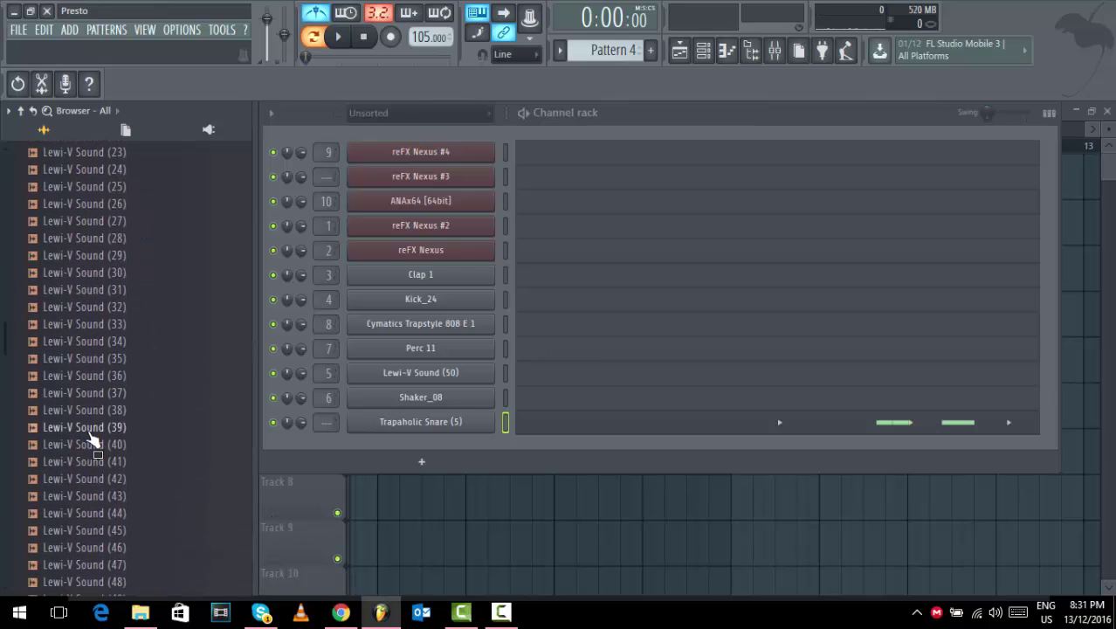
pyautogui.scroll(-8, 55, 424)
pyautogui.click(116, 238)
pyautogui.click(113, 203)
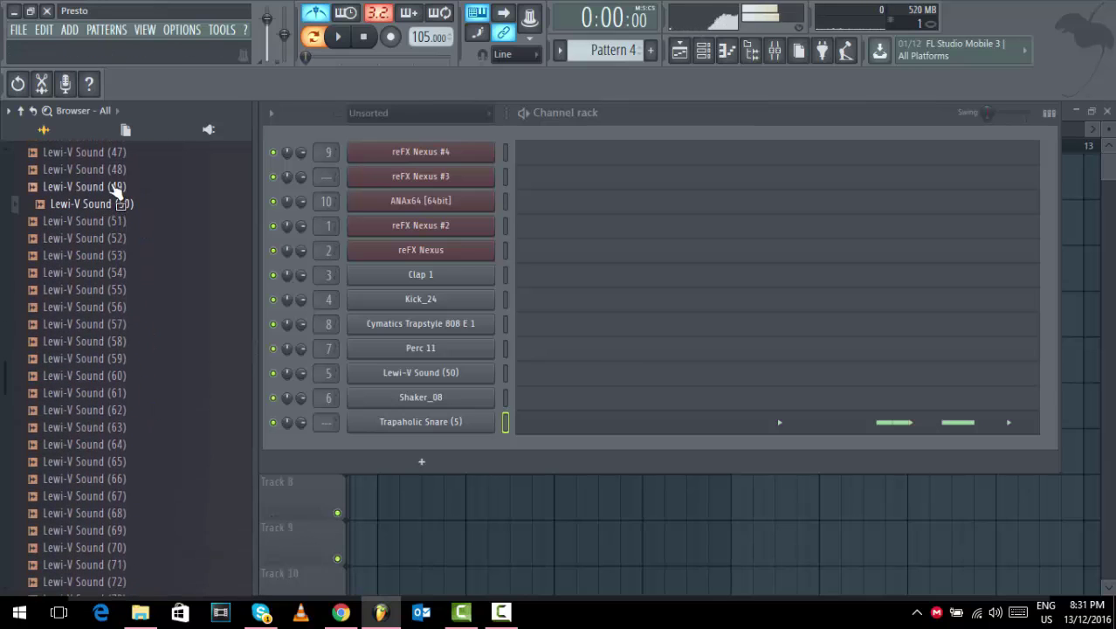
pyautogui.click(114, 170)
pyautogui.click(114, 341)
pyautogui.click(118, 427)
pyautogui.click(120, 392)
pyautogui.scroll(-4, 123, 384)
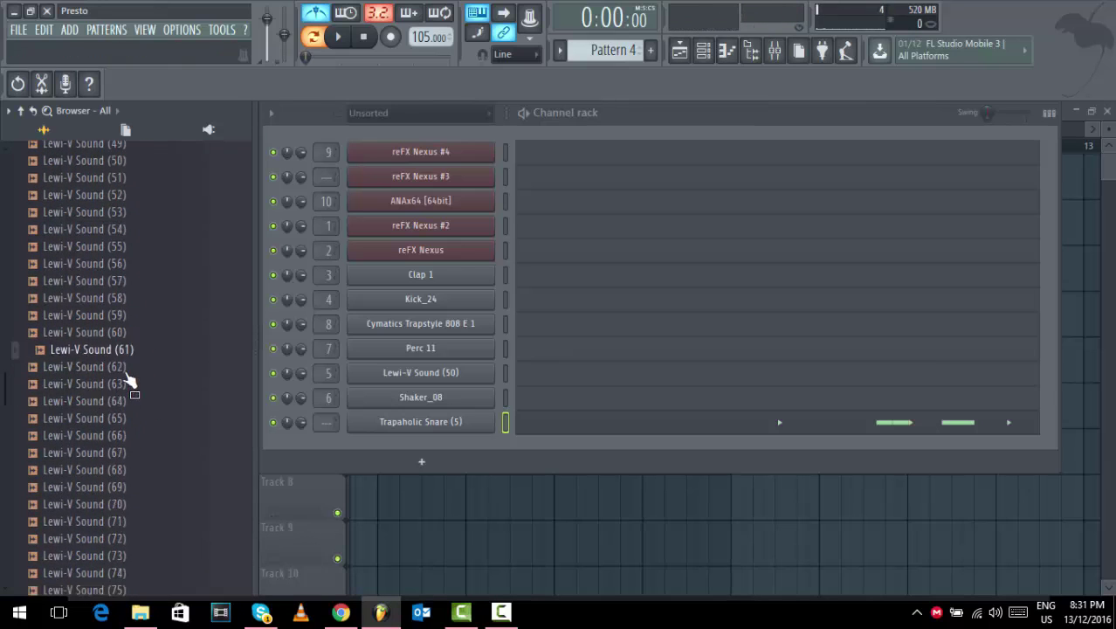
pyautogui.click(117, 375)
pyautogui.click(118, 461)
pyautogui.click(118, 531)
pyautogui.click(122, 512)
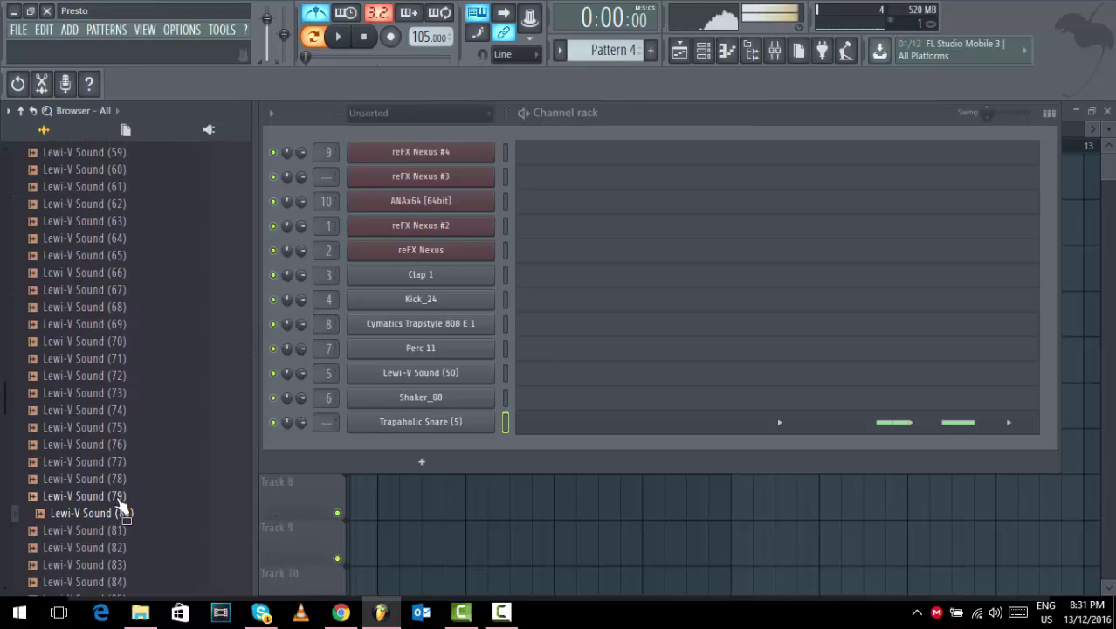
pyautogui.click(123, 495)
pyautogui.click(124, 479)
pyautogui.click(121, 581)
pyautogui.click(118, 548)
# Audition further candidates among the samples between Lewi-V Sound (54) and (42).
pyautogui.scroll(6, 120, 349)
pyautogui.click(119, 325)
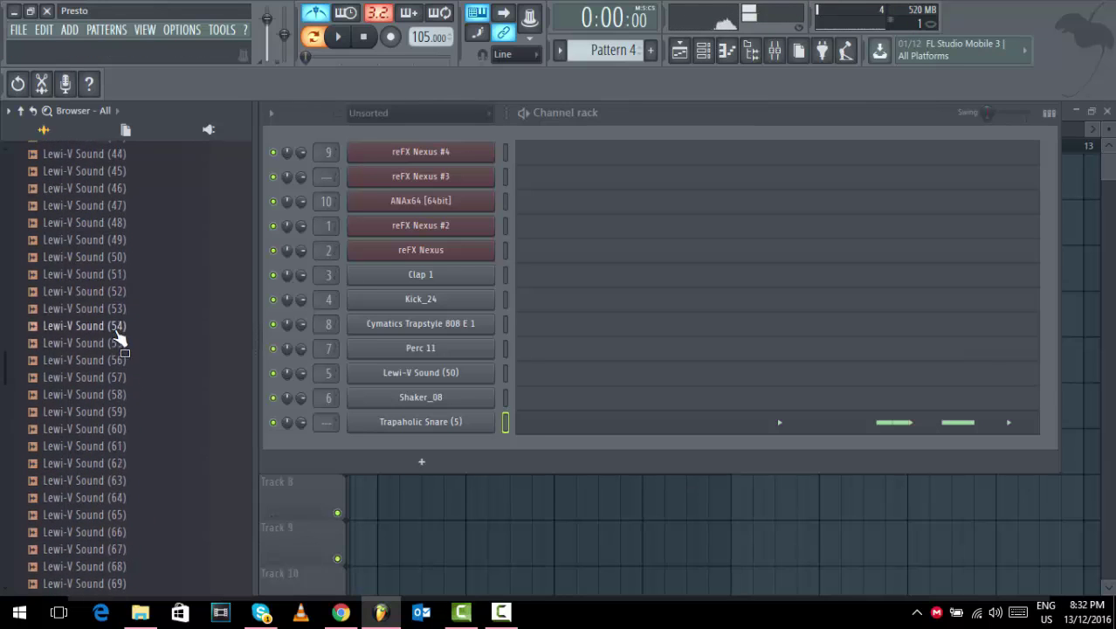
pyautogui.click(115, 291)
pyautogui.click(116, 274)
pyautogui.click(121, 221)
pyautogui.click(118, 169)
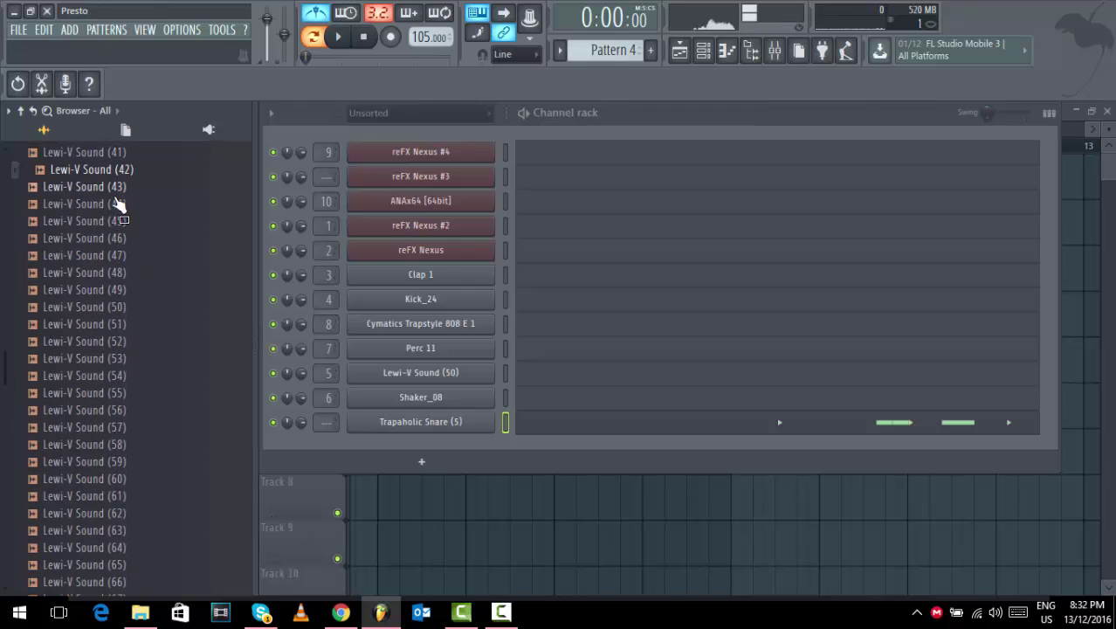
# Compare Lewi-V Sound (44) with (43), and add (44) as a new channel below Trapaholic Snare (5).
pyautogui.click(117, 203)
pyautogui.click(118, 186)
pyautogui.moveTo(116, 206); pyautogui.dragTo(421, 445)
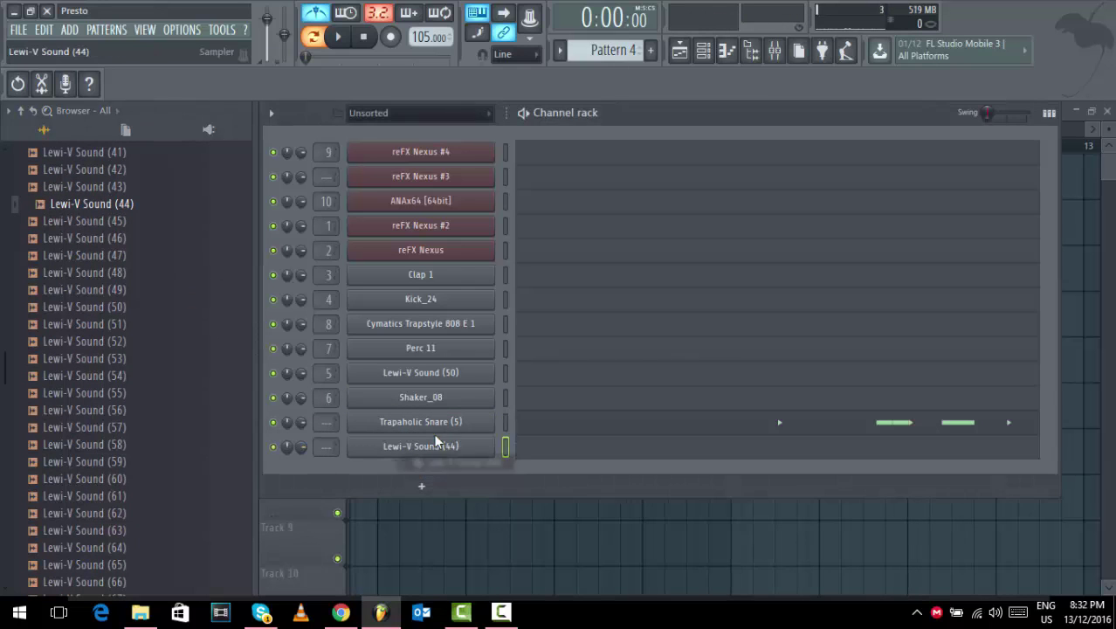
# Move the fill notes from the Trapaholic Snare (5) channel to the Lewi-V Sound (44) channel and play the pattern.
pyautogui.rightClick(501, 416)
pyautogui.click(660, 415)
pyautogui.rightClick(520, 446)
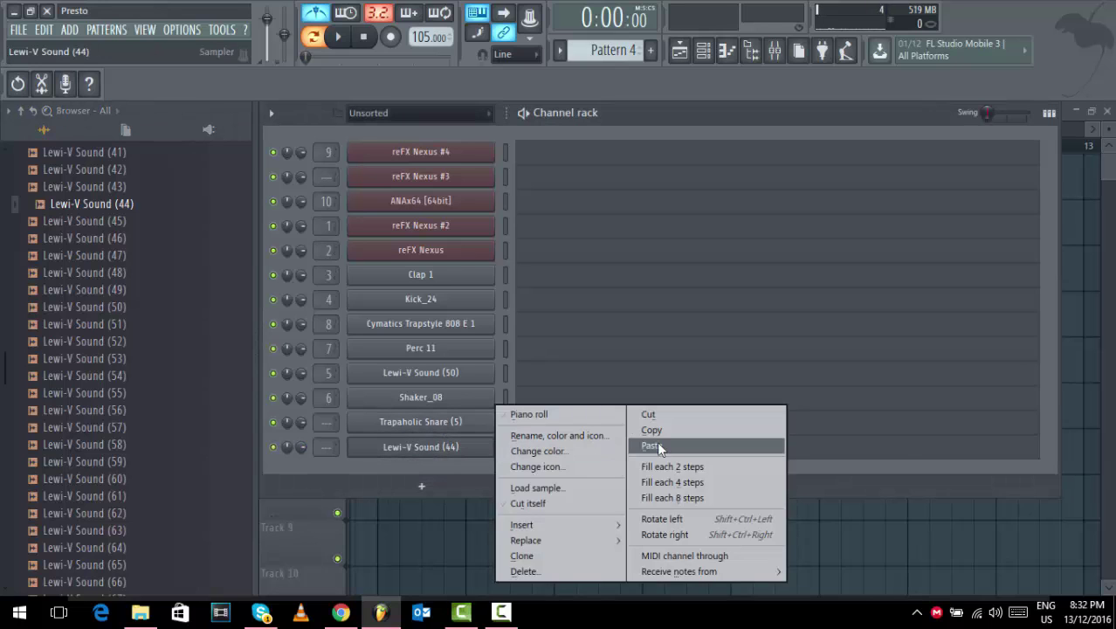
pyautogui.click(663, 442)
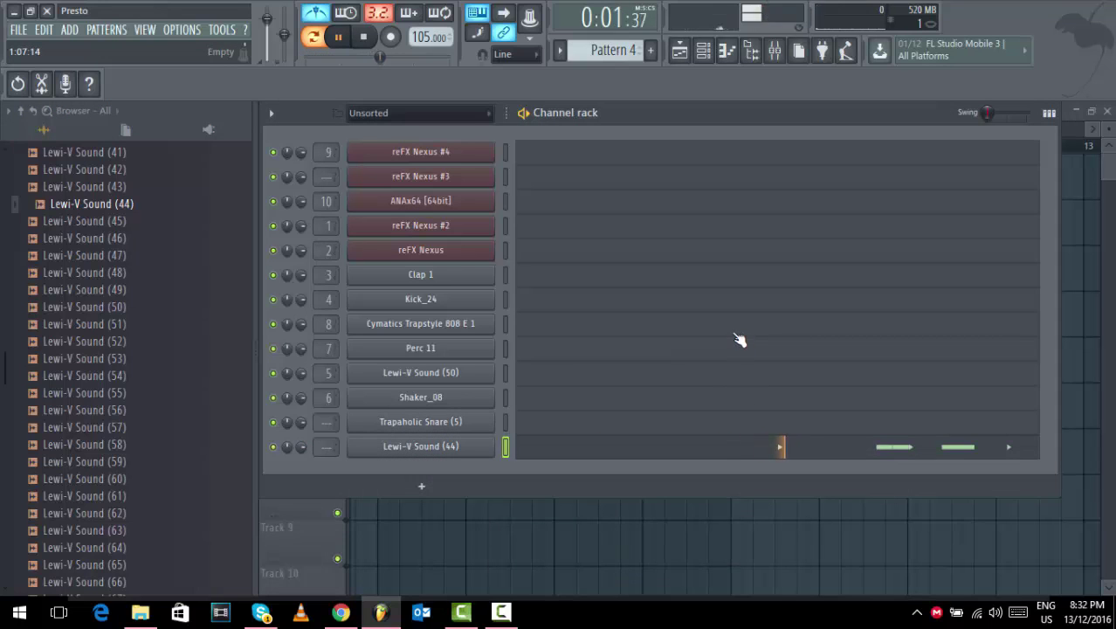
# Audition the Lewi-V samples from Lewi-V Sound (45) through (61) for a better fill snare.
pyautogui.click(123, 225)
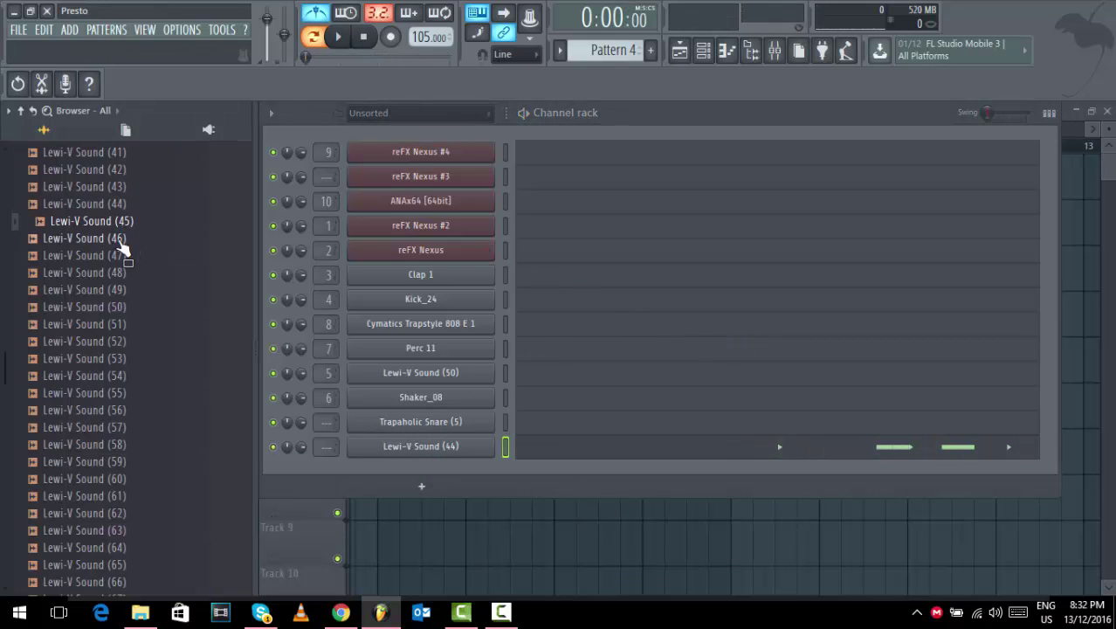
pyautogui.click(123, 241)
pyautogui.click(123, 256)
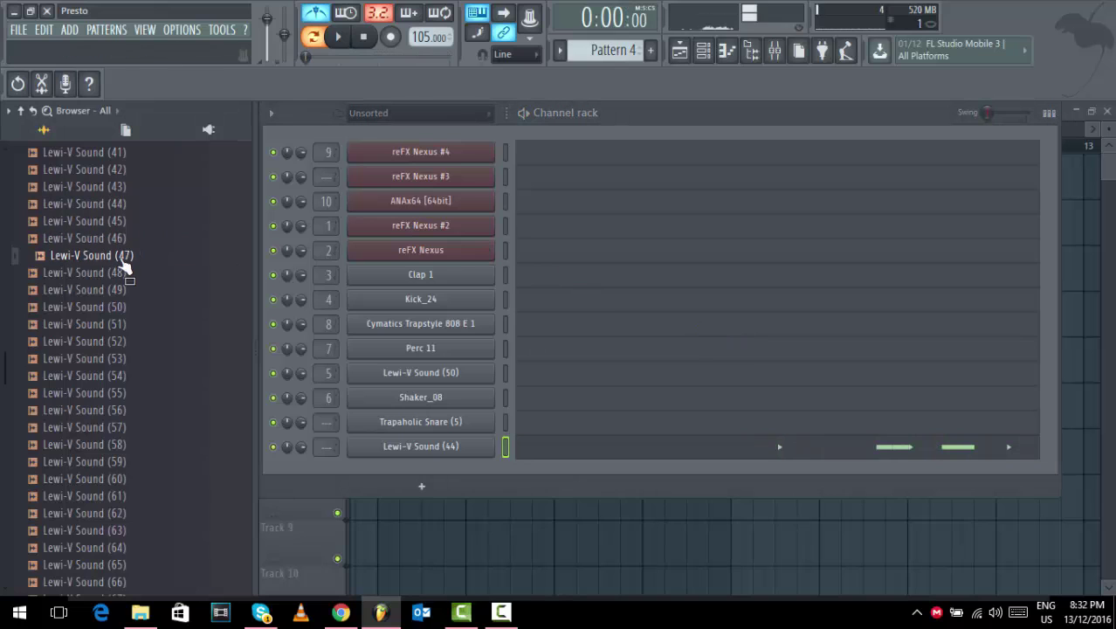
pyautogui.click(119, 324)
pyautogui.click(118, 341)
pyautogui.click(116, 359)
pyautogui.click(115, 375)
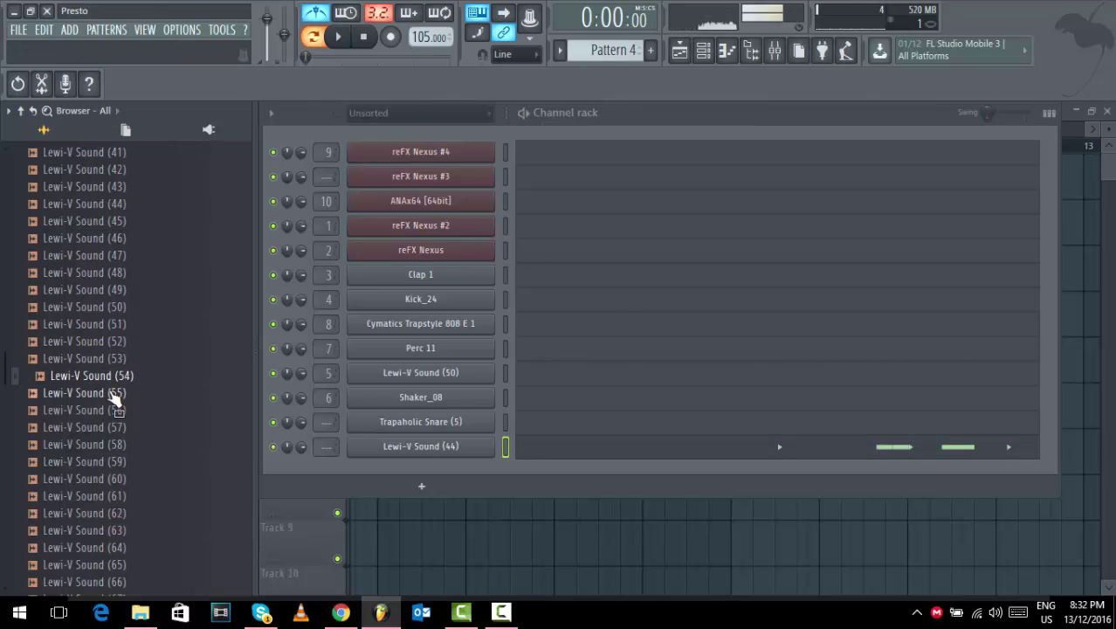
pyautogui.click(115, 393)
pyautogui.click(113, 409)
pyautogui.click(113, 427)
pyautogui.click(112, 445)
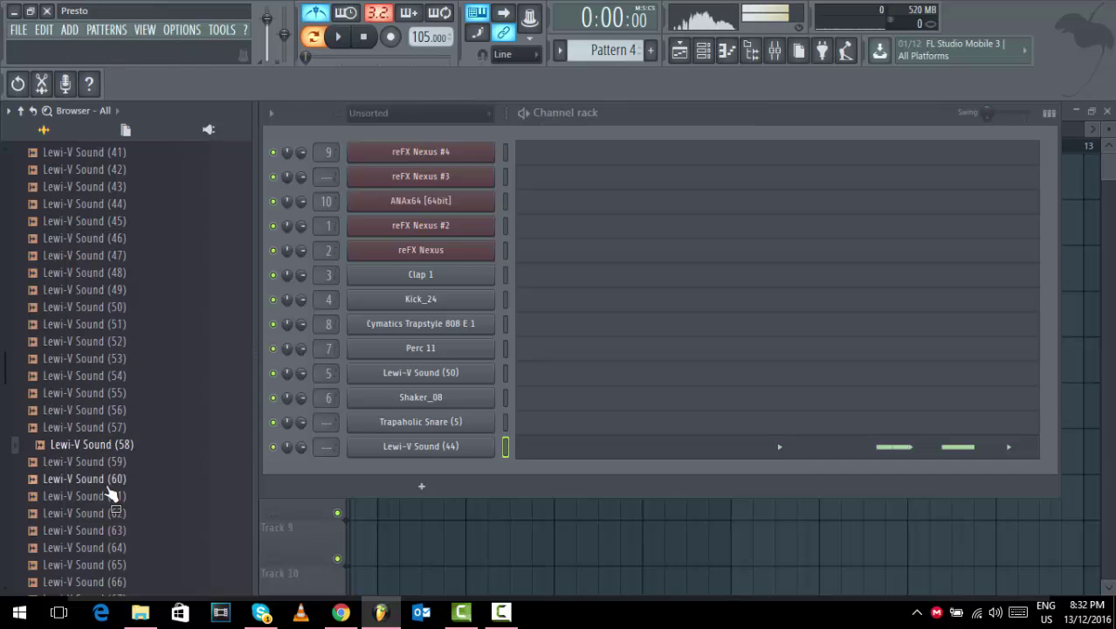
pyautogui.click(111, 495)
# Audition further snare candidates among the samples between Lewi-V Sound (30) and (10).
pyautogui.scroll(6, 126, 411)
pyautogui.click(105, 275)
pyautogui.click(129, 205)
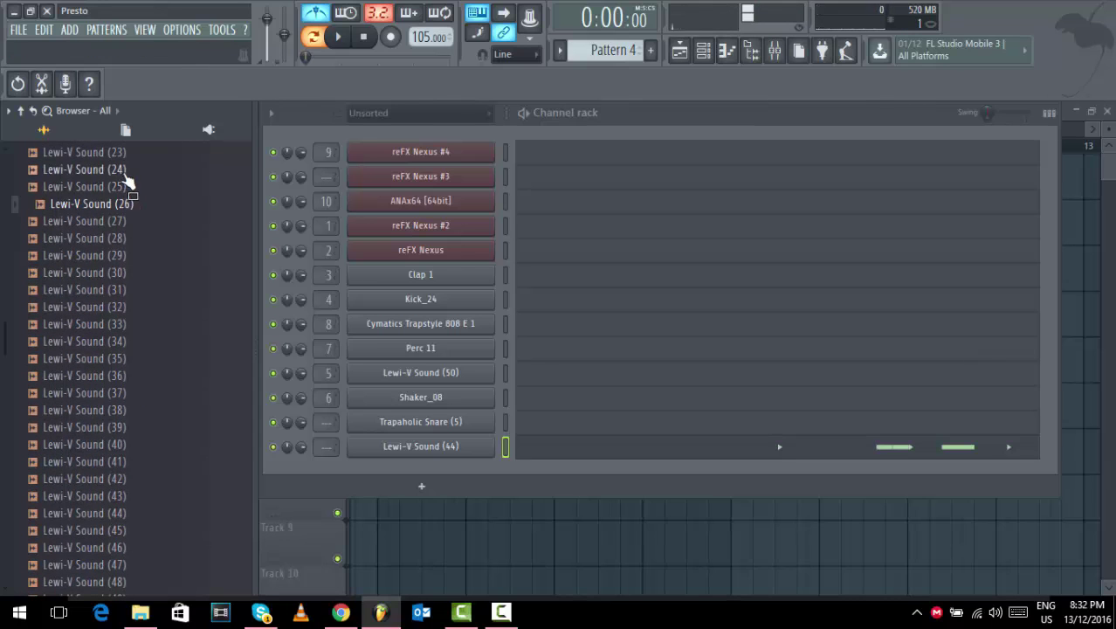
pyautogui.click(127, 171)
pyautogui.scroll(3, 129, 262)
pyautogui.scroll(3, 126, 275)
pyautogui.click(125, 274)
pyautogui.click(113, 241)
pyautogui.click(118, 392)
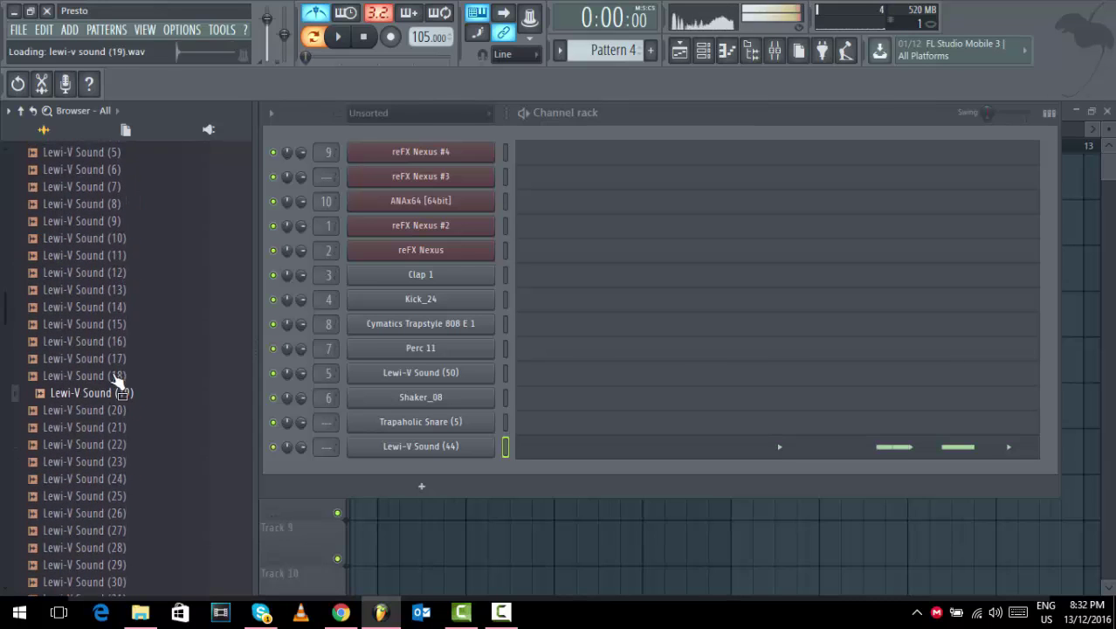
pyautogui.click(117, 358)
pyautogui.click(115, 324)
pyautogui.click(114, 289)
pyautogui.click(116, 273)
# Audition the first samples of the Lewi-V kit, from Lewi-V Sound (1) to (12).
pyautogui.scroll(2, 118, 273)
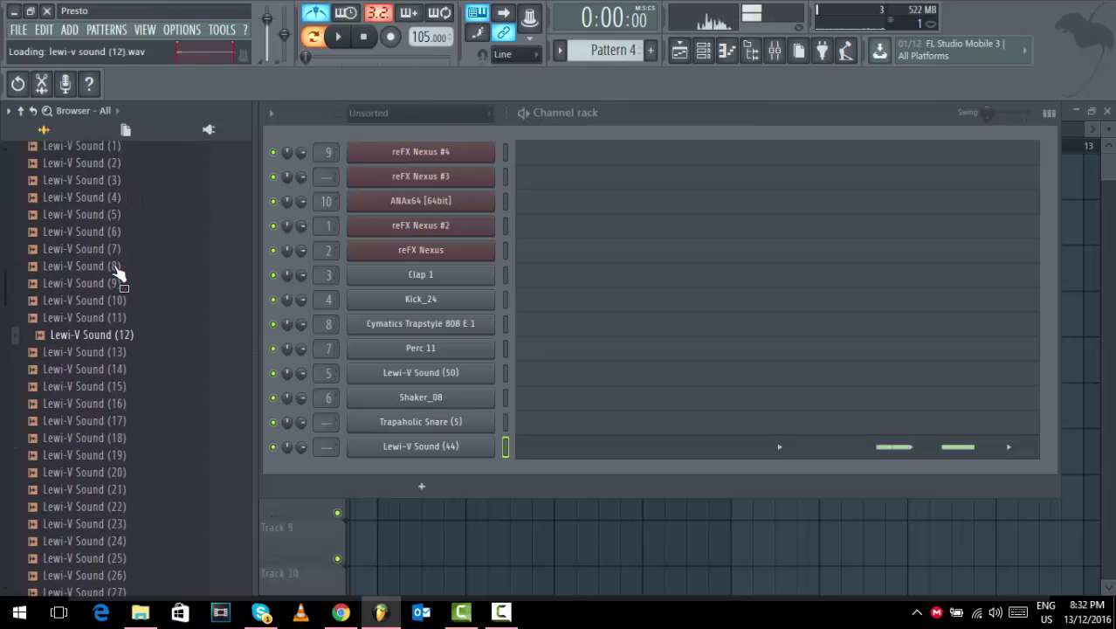
pyautogui.scroll(3, 118, 273)
pyautogui.click(114, 324)
pyautogui.click(114, 306)
pyautogui.click(113, 289)
pyautogui.click(113, 342)
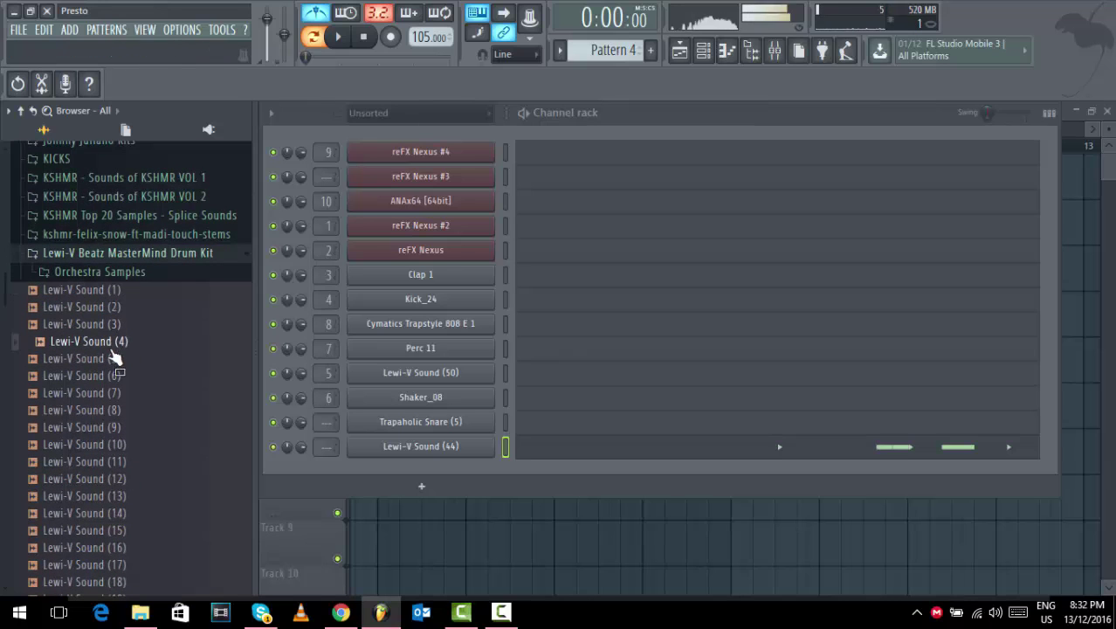
pyautogui.click(111, 375)
pyautogui.click(110, 393)
pyautogui.click(108, 409)
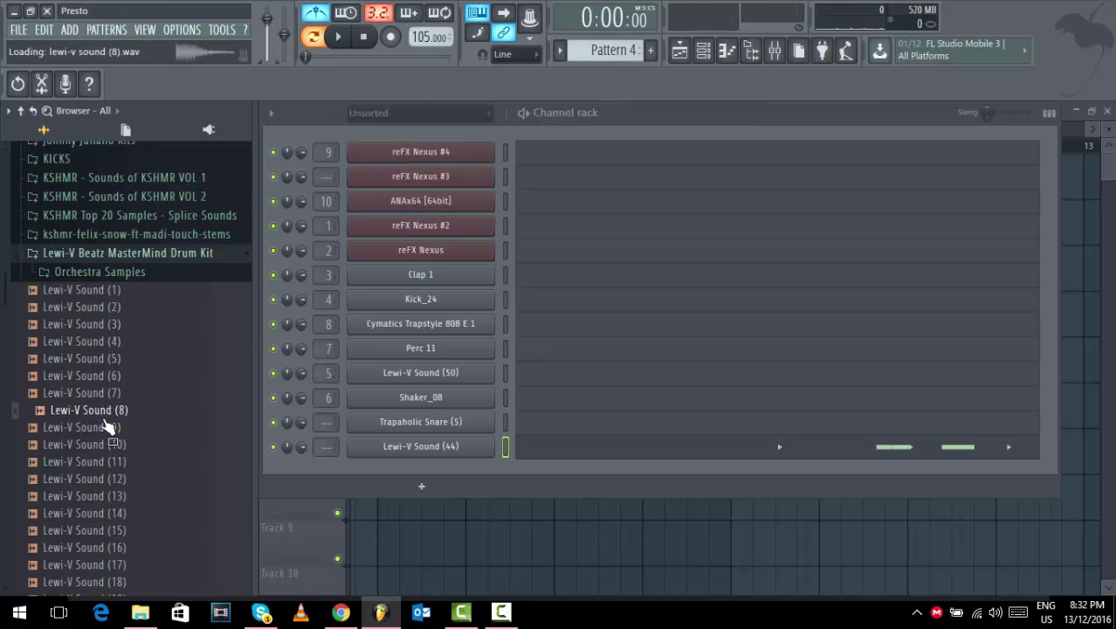
pyautogui.click(107, 427)
pyautogui.press('Down')
pyautogui.press('Down')
pyautogui.press('Down')
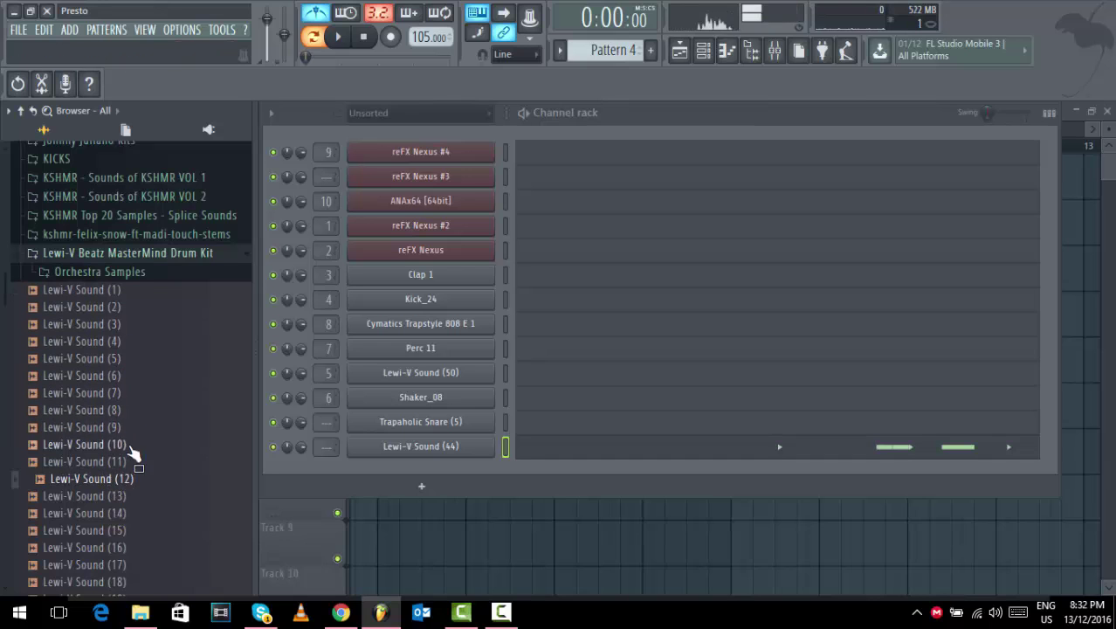
# Collapse the Lewi-V Beatz MasterMind Drum Kit folder and the Down South Edition folder in Johnny Juliano Kits.
pyautogui.click(105, 252)
pyautogui.scroll(3, 96, 227)
pyautogui.click(107, 249)
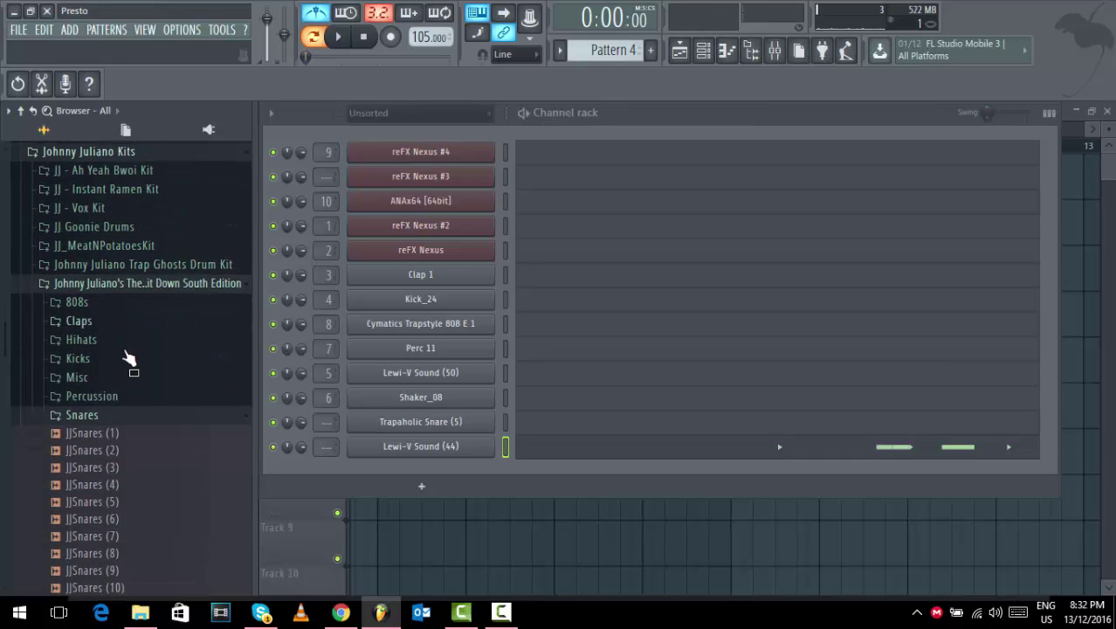
pyautogui.click(144, 414)
pyautogui.click(153, 281)
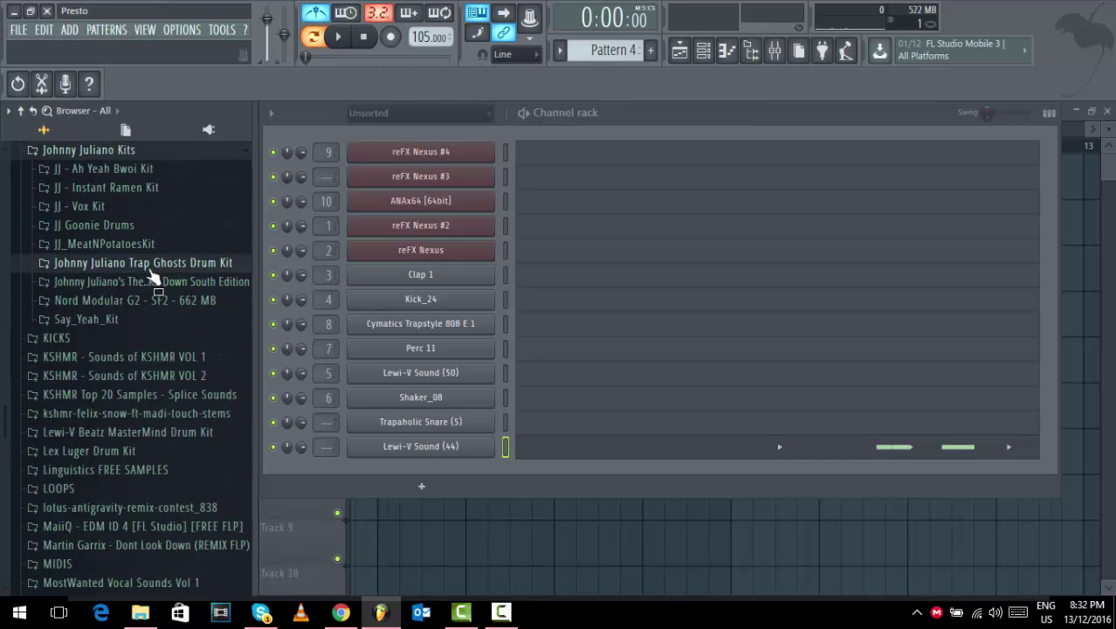
# Open the Snares folder of the Johnny Juliano Trap Ghosts Drum Kit and add Snare 11 as a new channel below Lewi-V Sound (44).
pyautogui.click(150, 267)
pyautogui.click(81, 358)
pyautogui.moveTo(96, 363); pyautogui.dragTo(371, 496)
pyautogui.moveTo(433, 470); pyautogui.dragTo(432, 467)
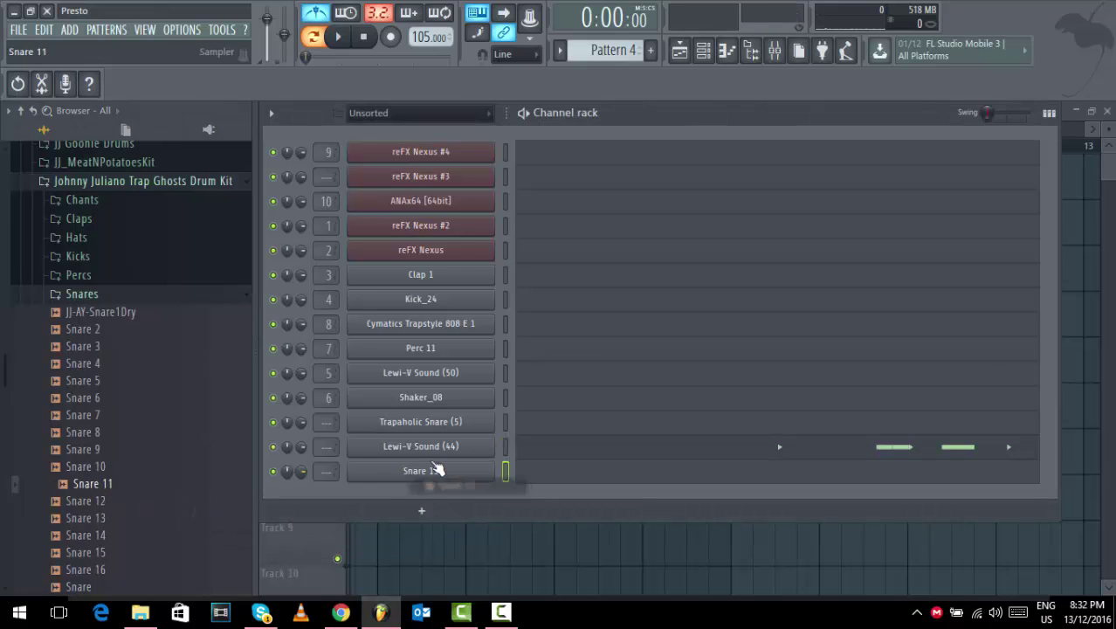
# In Pattern 3, move the notes from the Trapaholic Snare (5) channel to the Snare 11 channel.
pyautogui.scroll(1, 599, 41)
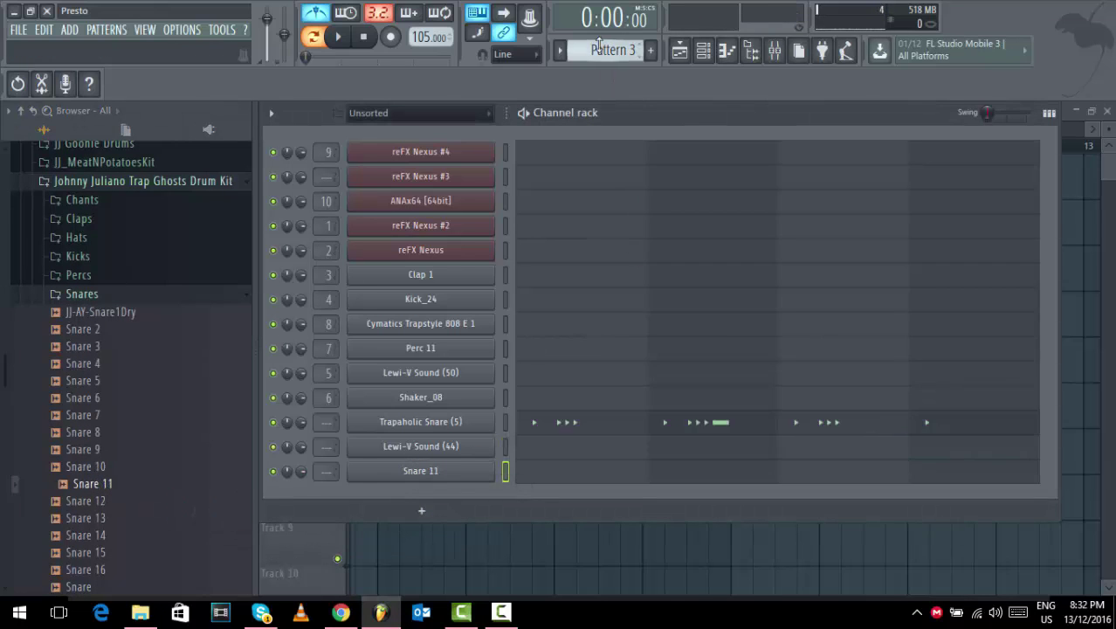
pyautogui.rightClick(452, 424)
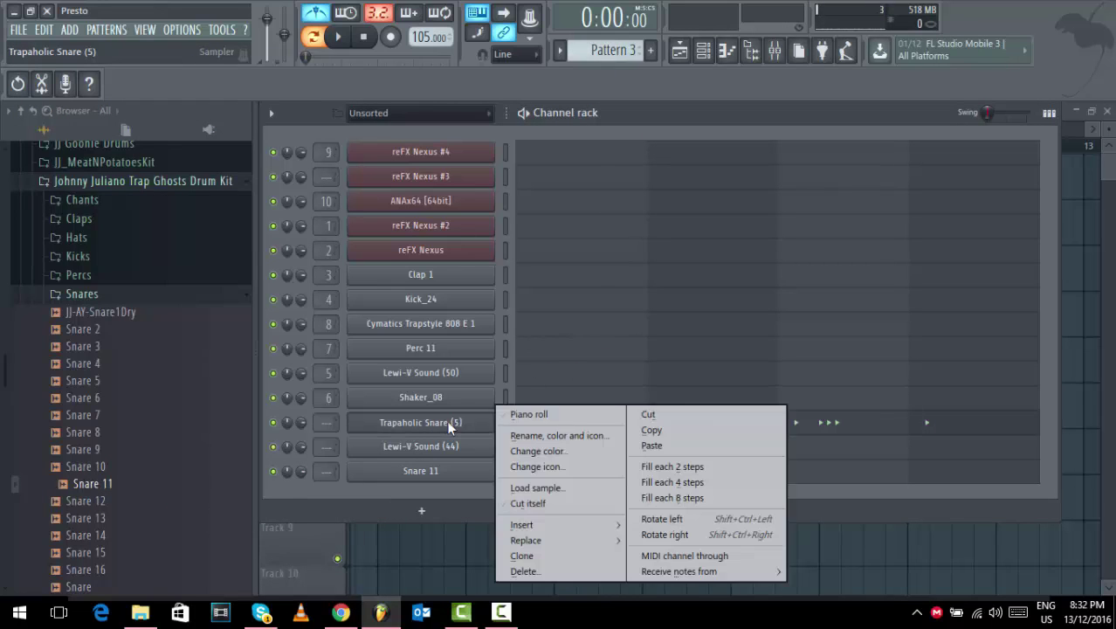
pyautogui.click(676, 410)
pyautogui.rightClick(491, 472)
pyautogui.click(663, 446)
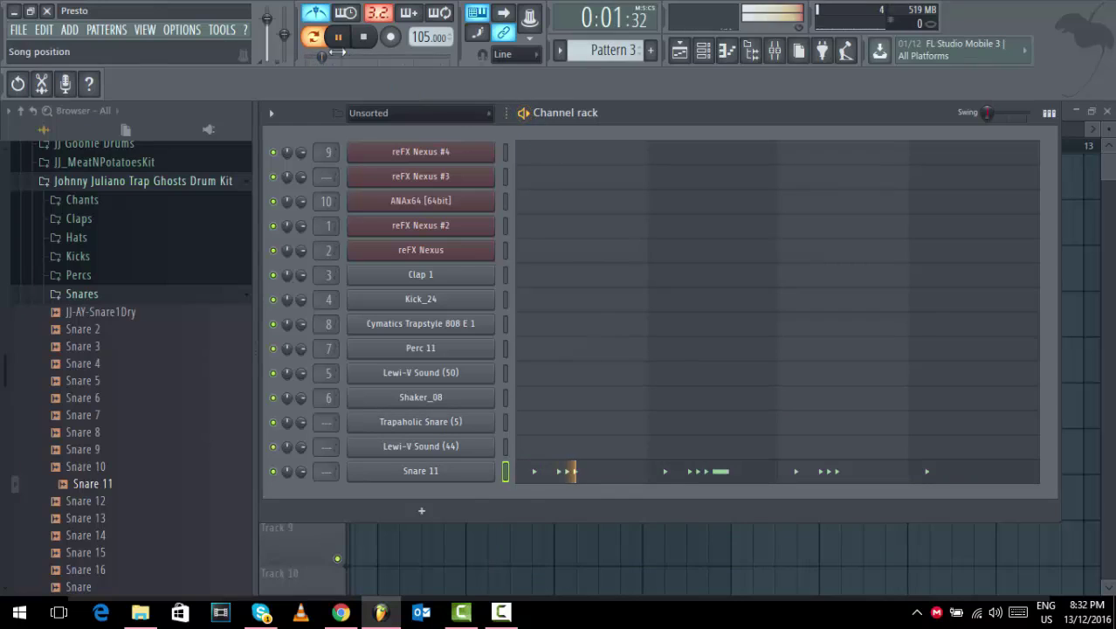
# Turn off the metronome and play the song from bar 5 of the playlist to hear the new snare.
pyautogui.click(316, 16)
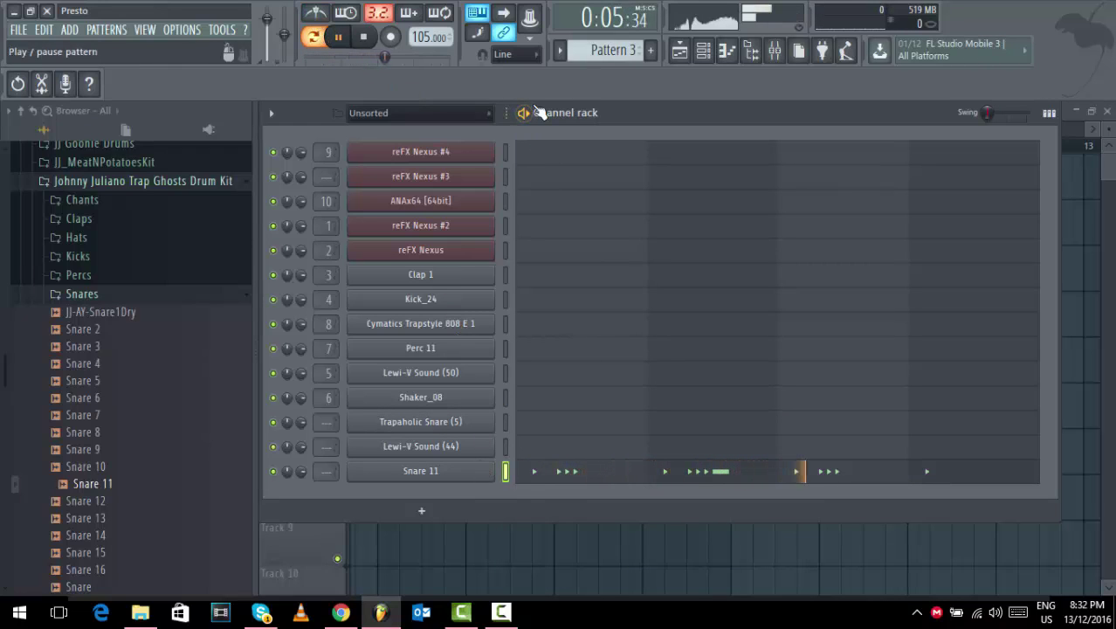
pyautogui.click(679, 50)
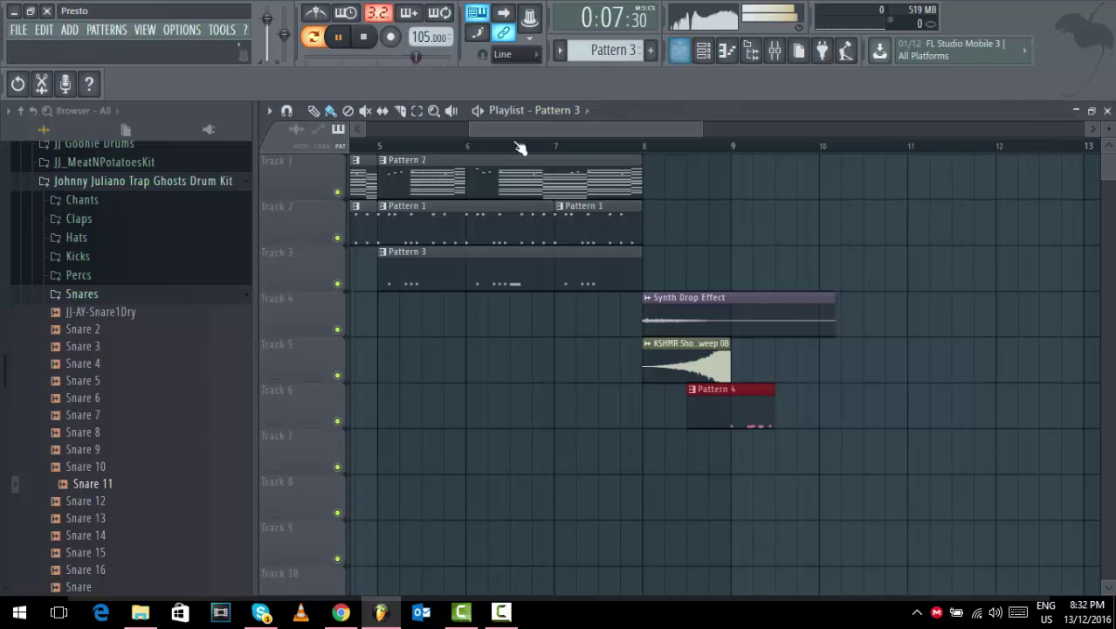
pyautogui.click(381, 146)
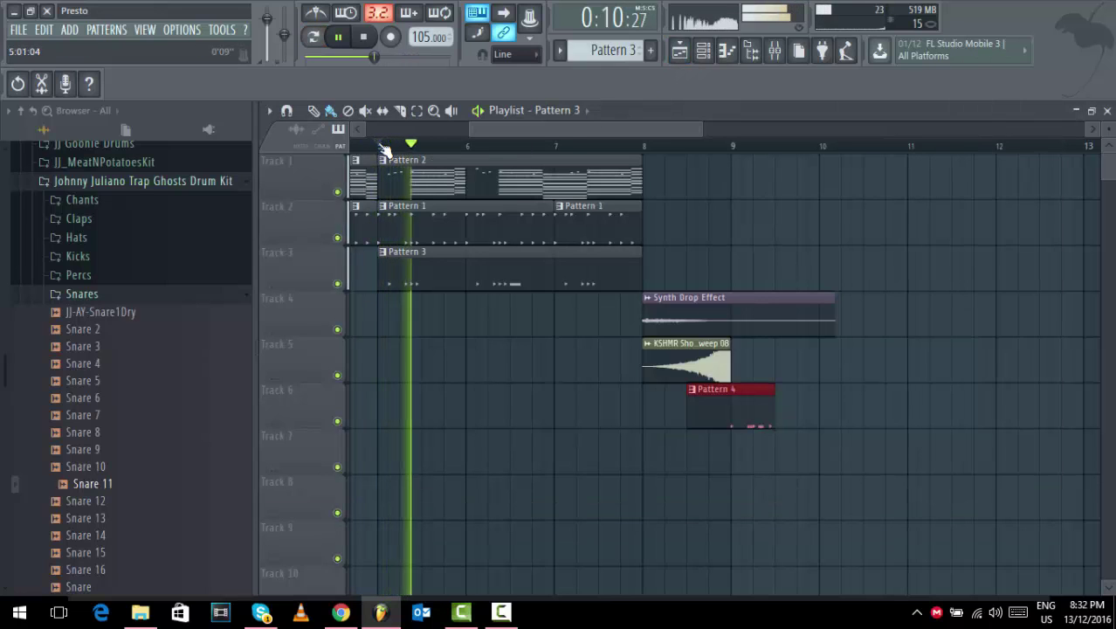
pyautogui.click(1107, 112)
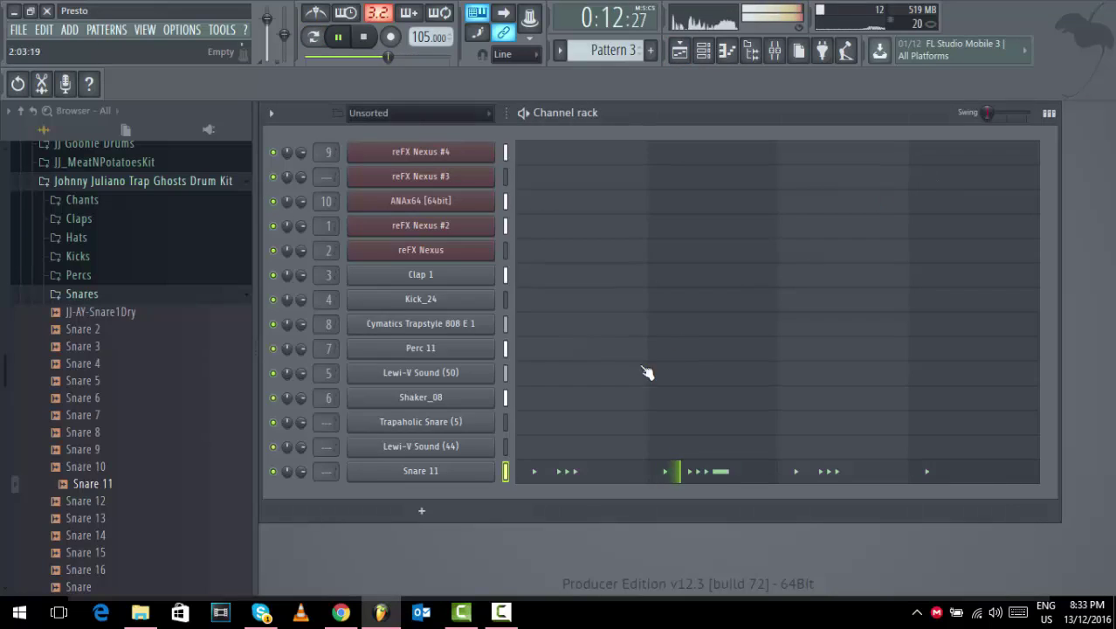
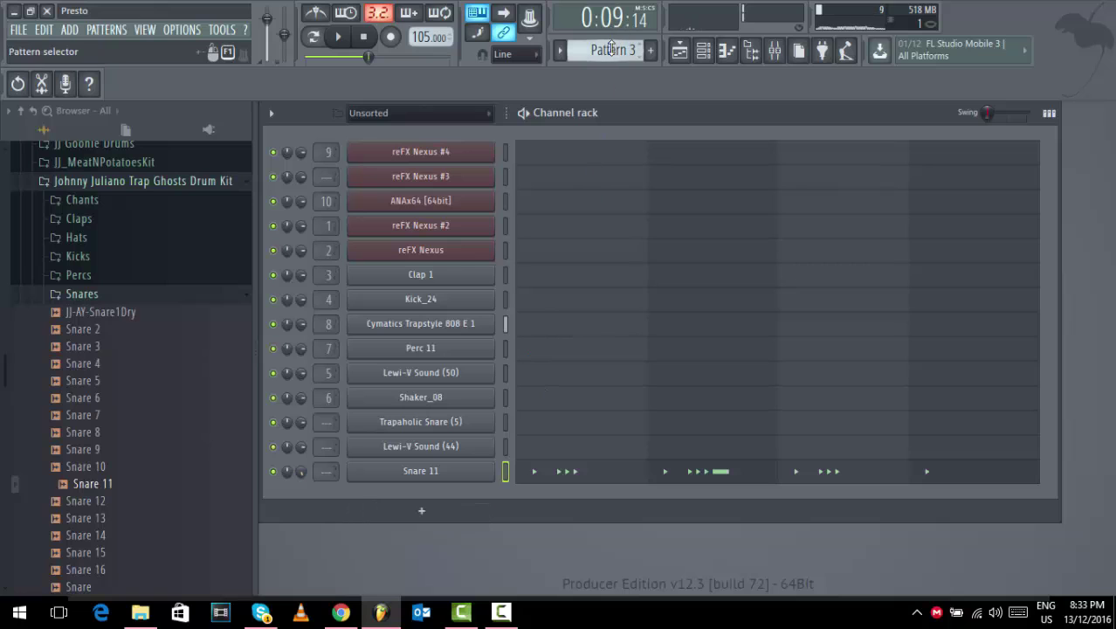
# Audition Snare 10, swap it in as the Snare 11 channel's sample, and play the song.
pyautogui.click(106, 486)
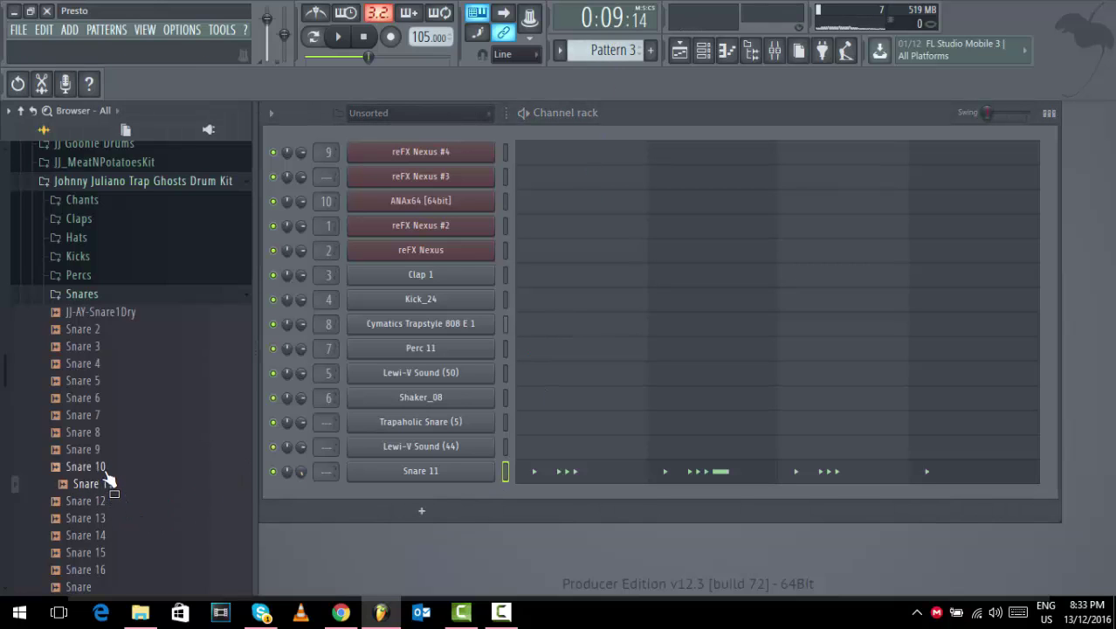
pyautogui.click(105, 466)
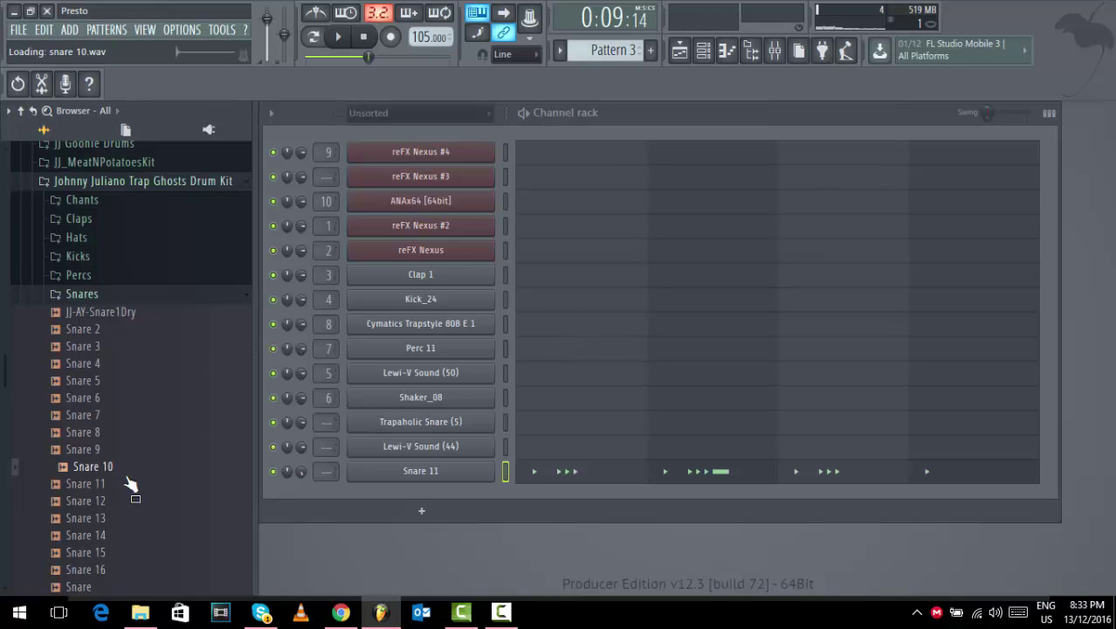
pyautogui.moveTo(127, 481); pyautogui.dragTo(436, 472)
pyautogui.press('space')
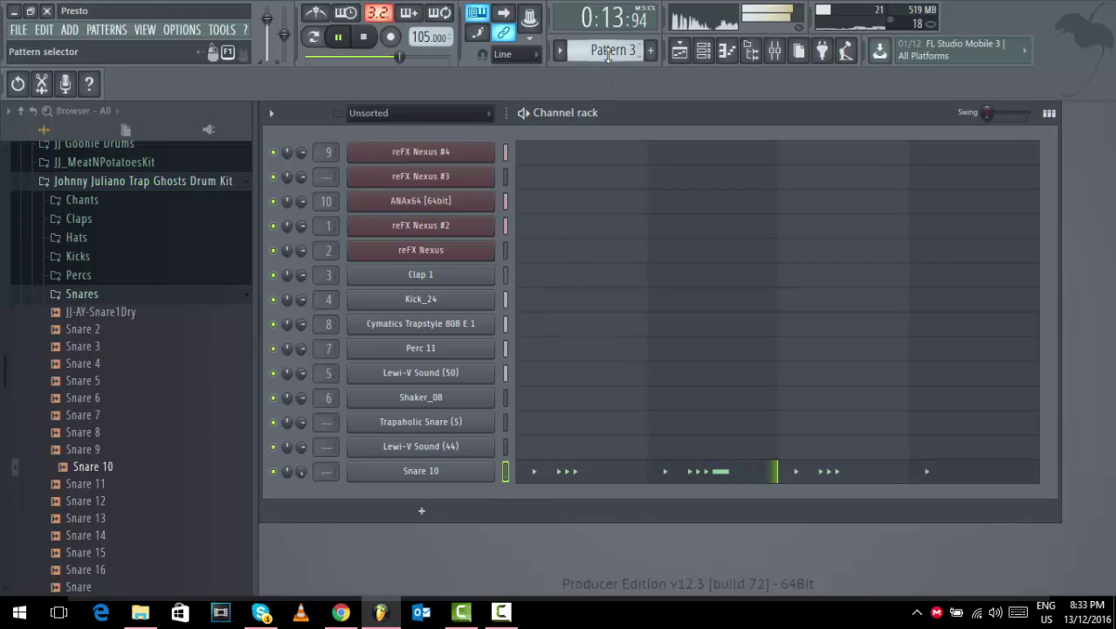
# Select Pattern 4 and shift its playlist clip on Track 6 back to start at bar 8.
pyautogui.scroll(-1, 608, 55)
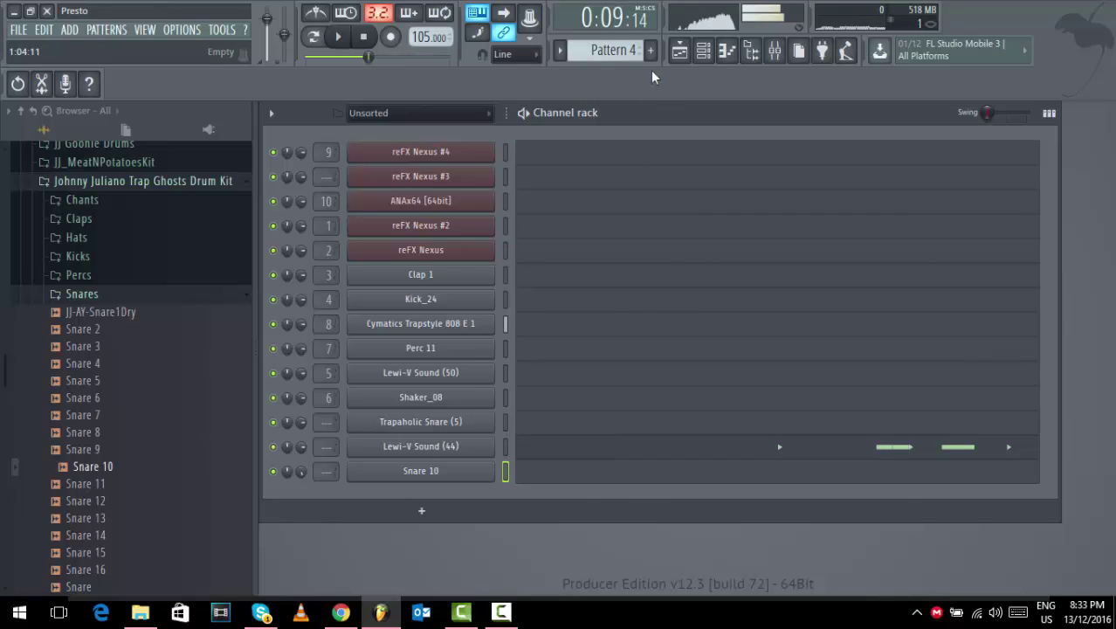
pyautogui.click(679, 53)
pyautogui.moveTo(717, 424); pyautogui.dragTo(685, 416)
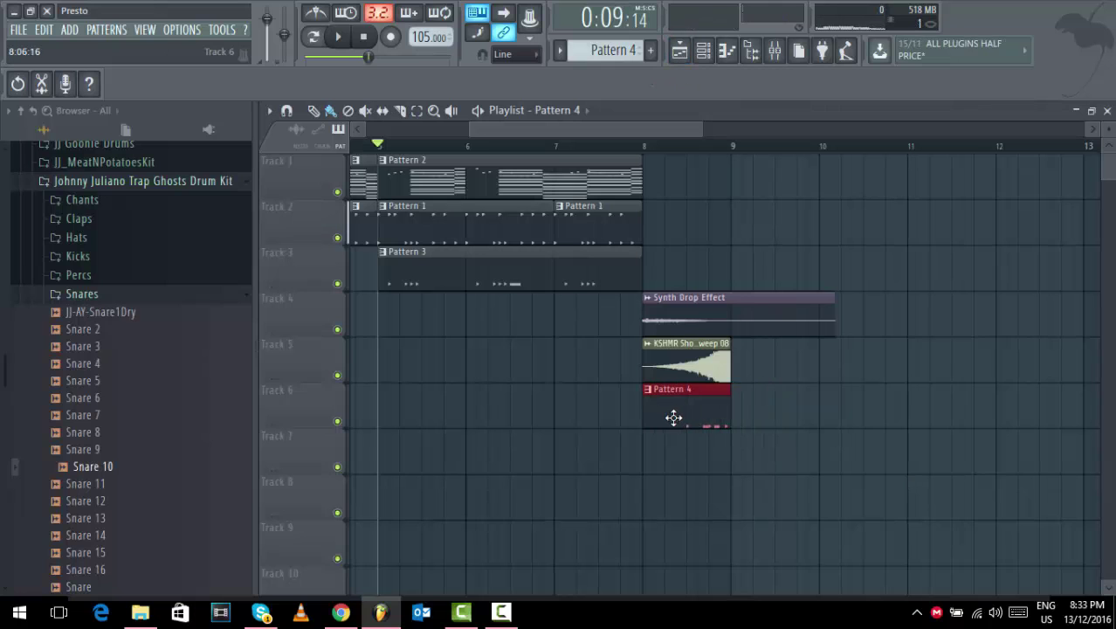
pyautogui.click(1108, 112)
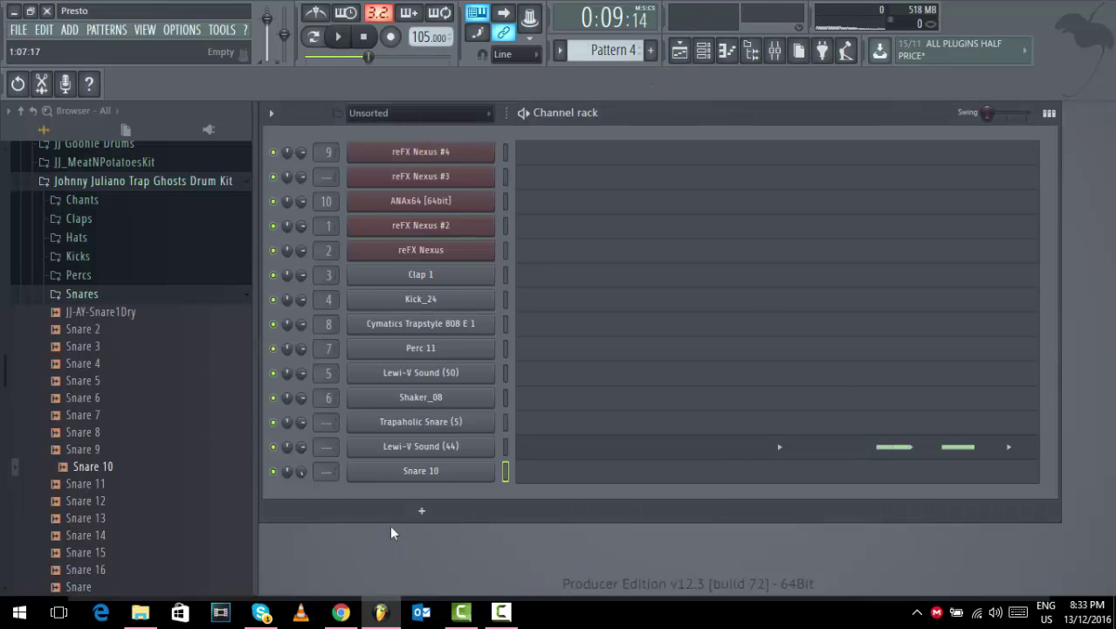
# Replace the Lewi-V Sound (44) channel's sample with the Snare sample from the Trap Ghosts Snares folder.
pyautogui.click(448, 448)
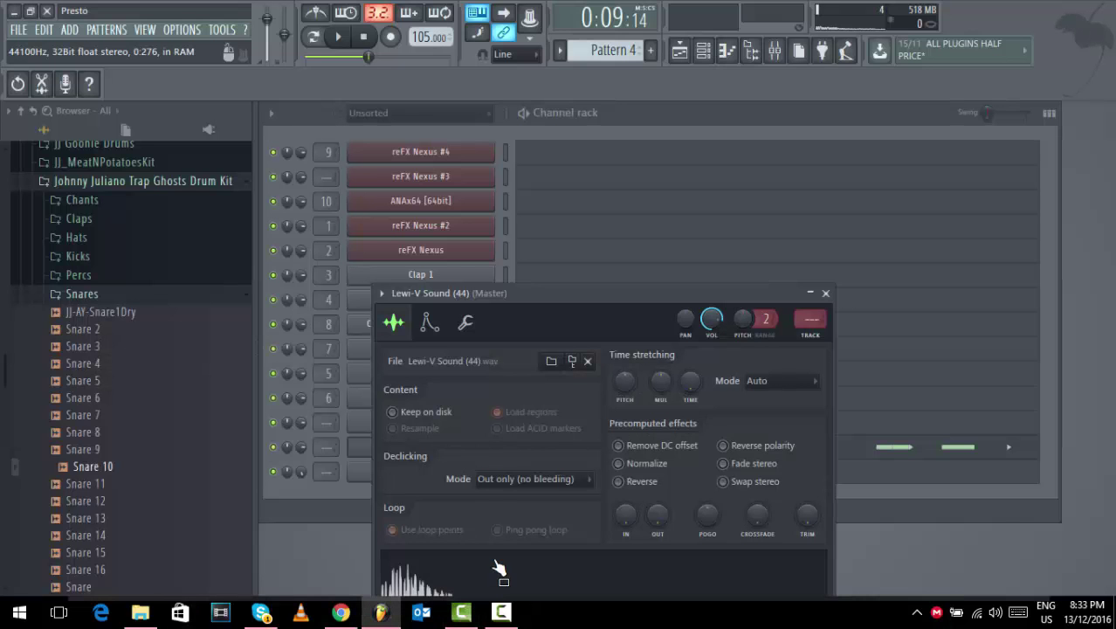
pyautogui.click(824, 294)
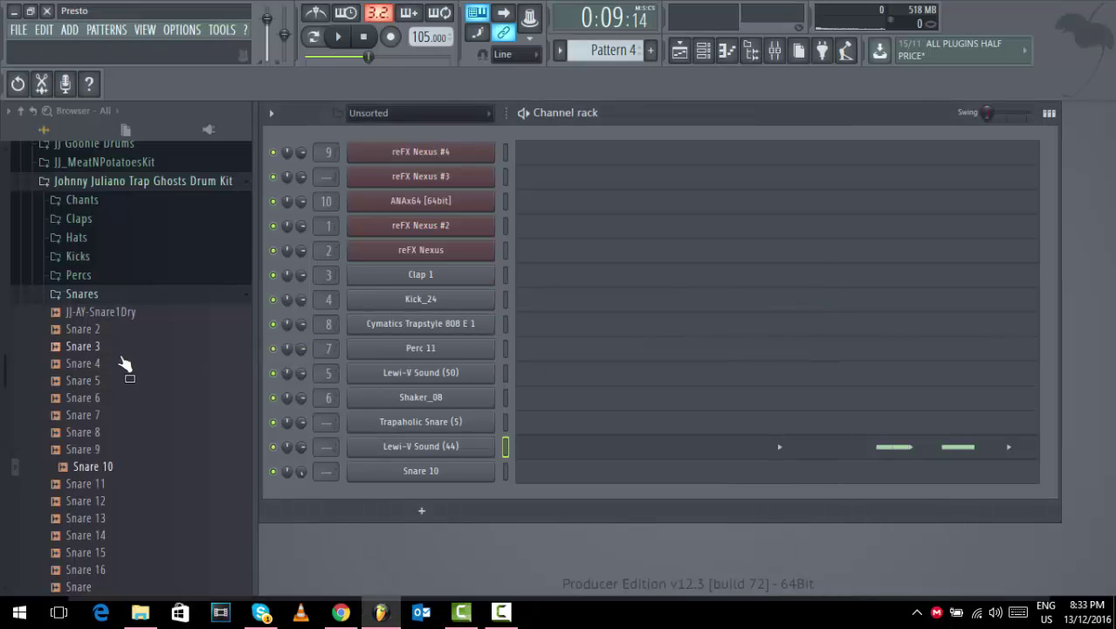
pyautogui.moveTo(125, 362); pyautogui.dragTo(103, 341)
pyautogui.scroll(-2, 105, 528)
pyautogui.moveTo(105, 528); pyautogui.dragTo(445, 447)
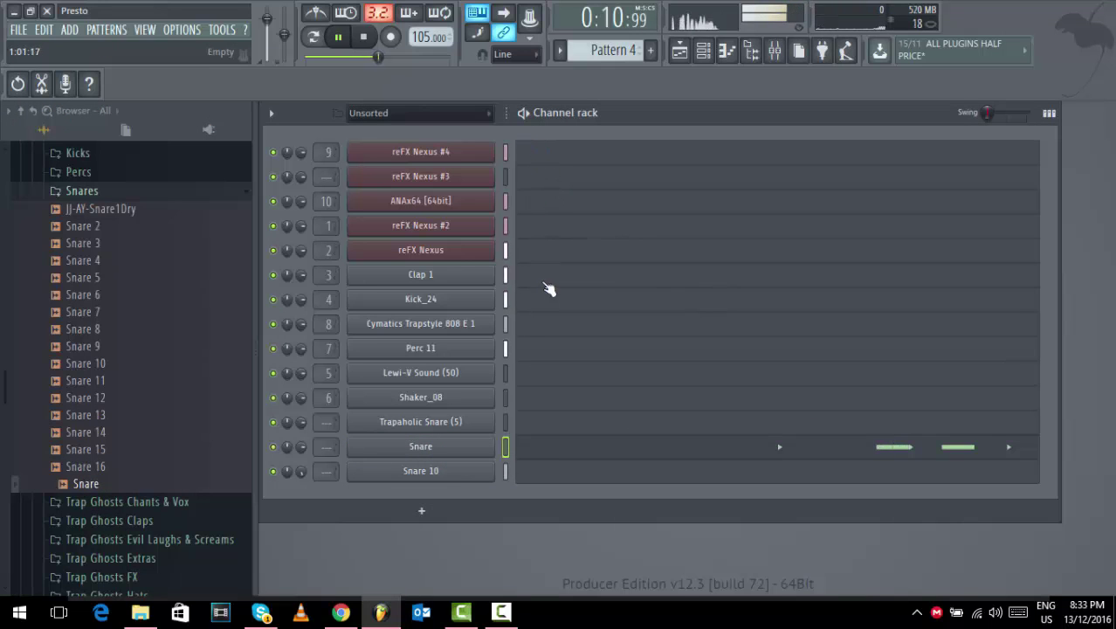
# Switch playback to pattern mode and move Pattern 4's fill notes from the Snare channel to the Snare 10 channel.
pyautogui.press('l')
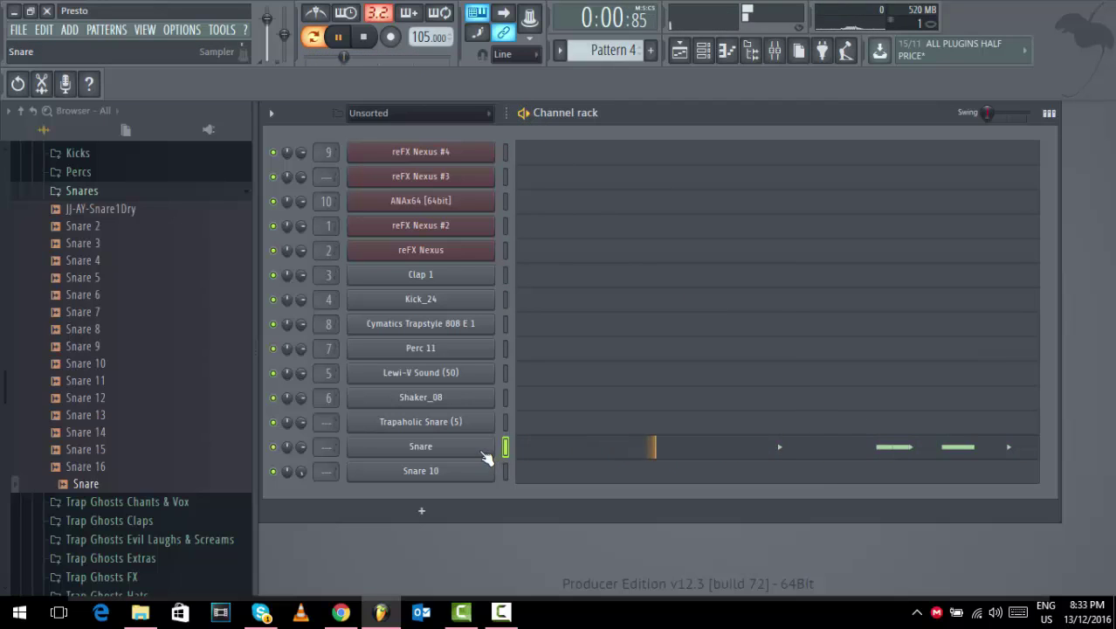
pyautogui.hotkey('alt', 'c')
pyautogui.rightClick(441, 447)
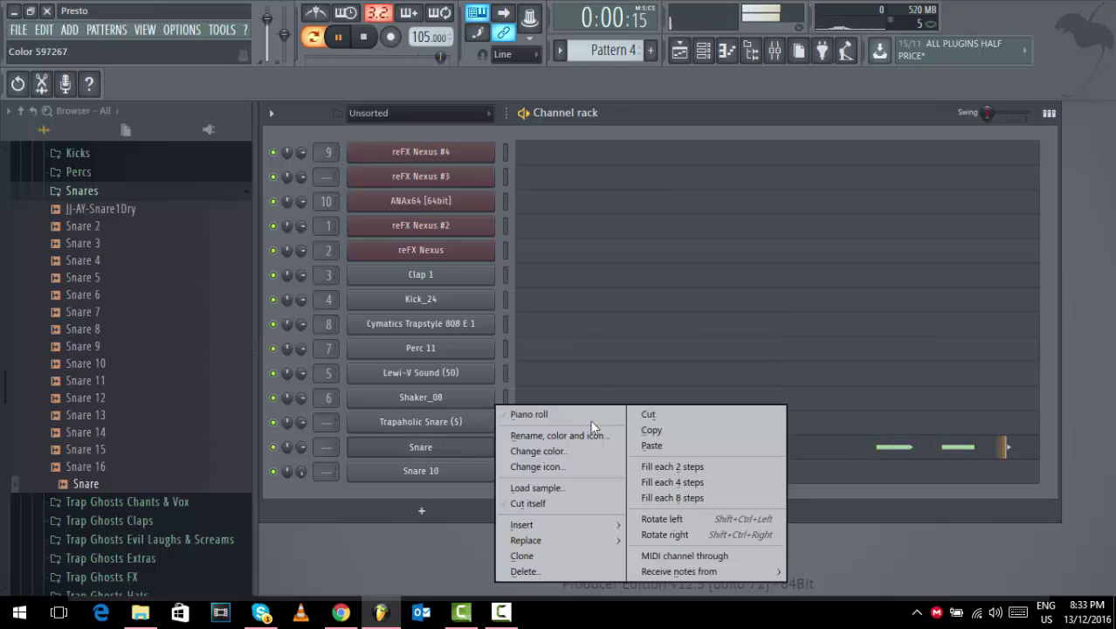
pyautogui.click(649, 414)
pyautogui.rightClick(479, 473)
pyautogui.click(651, 445)
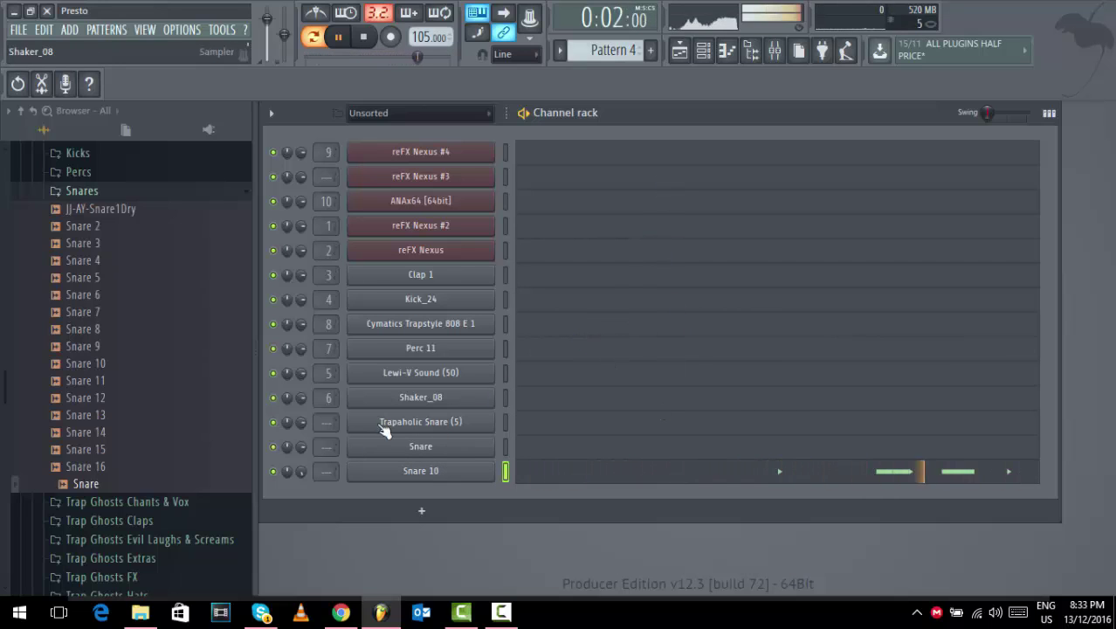
# Reset the Snare 10 channel's volume and open the mixer.
pyautogui.rightClick(303, 471)
pyautogui.click(336, 355)
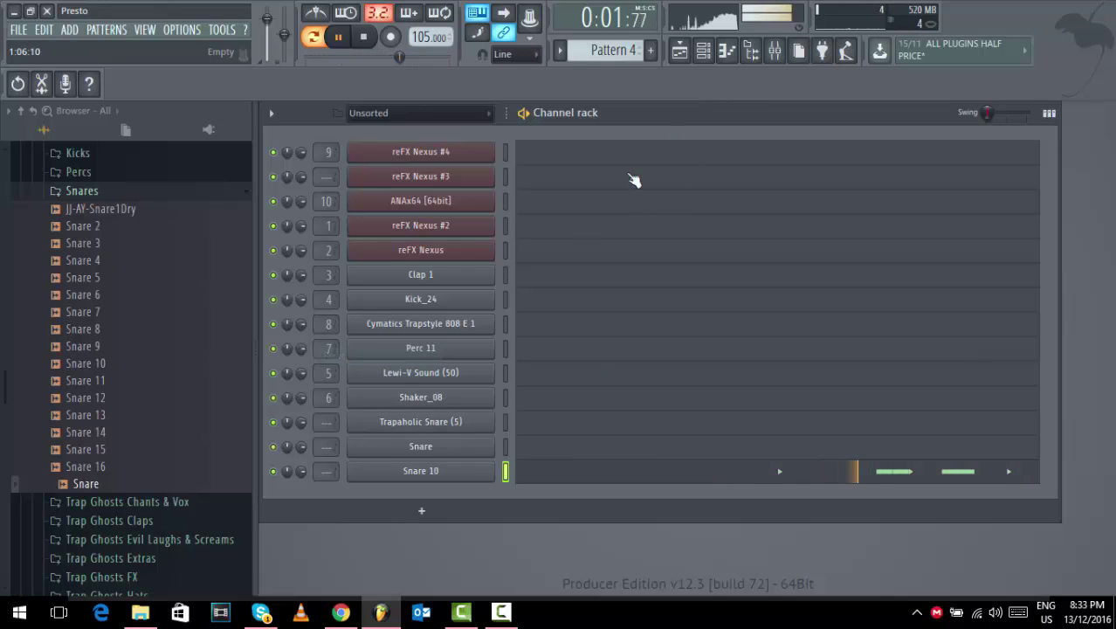
pyautogui.click(775, 51)
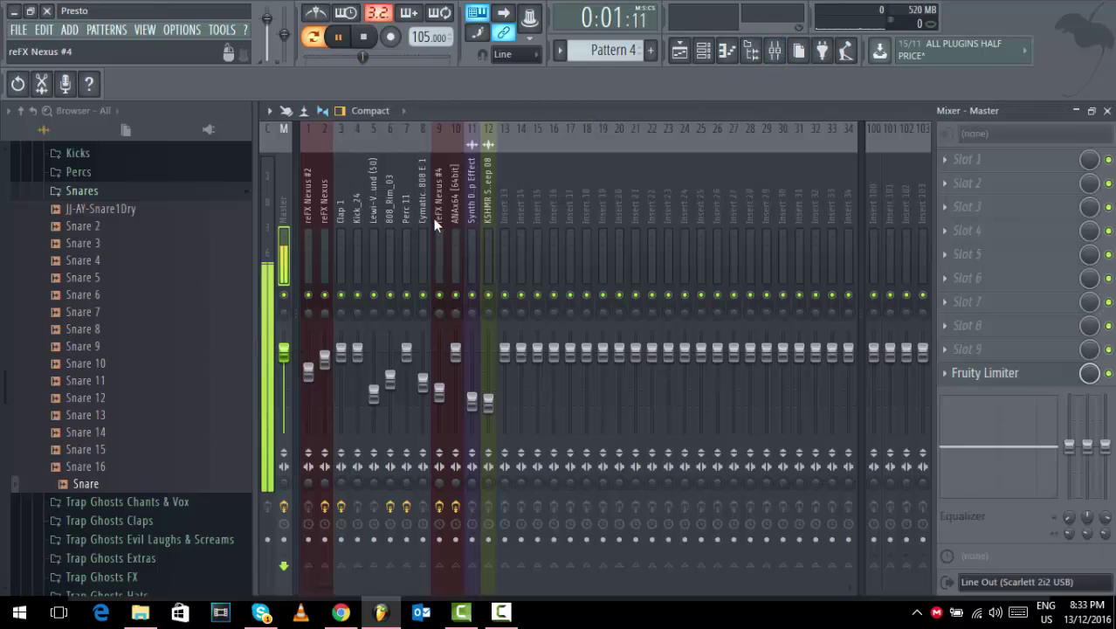
# Route the Snare 10 channel to mixer insert 13 and load Fruity Compressor in slot 5.
pyautogui.rightClick(503, 209)
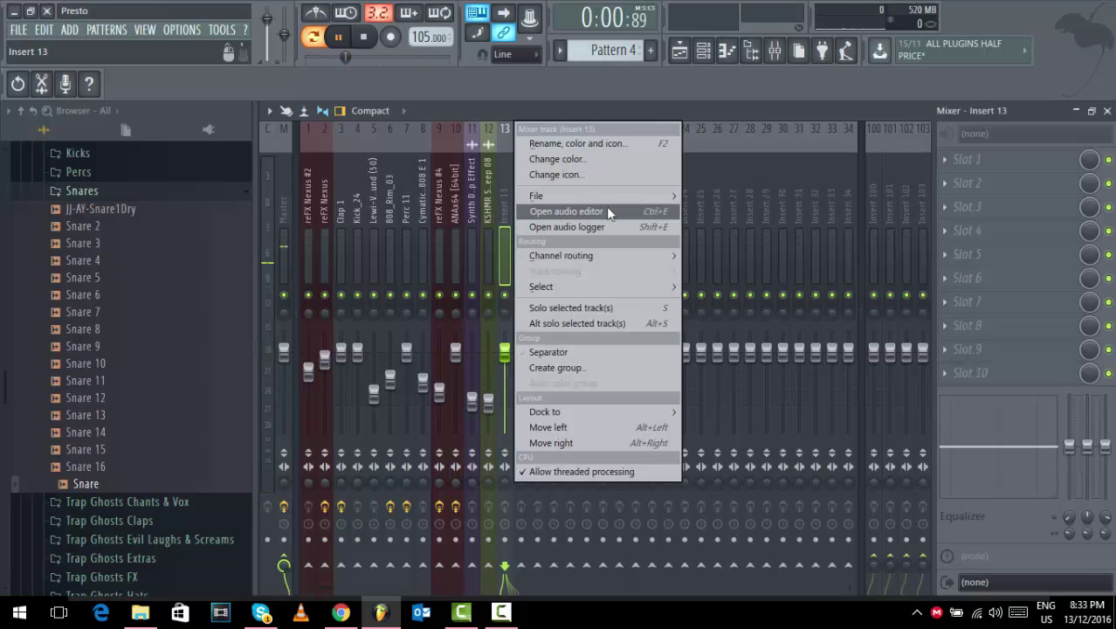
pyautogui.moveTo(664, 255)
pyautogui.click(751, 256)
pyautogui.click(995, 254)
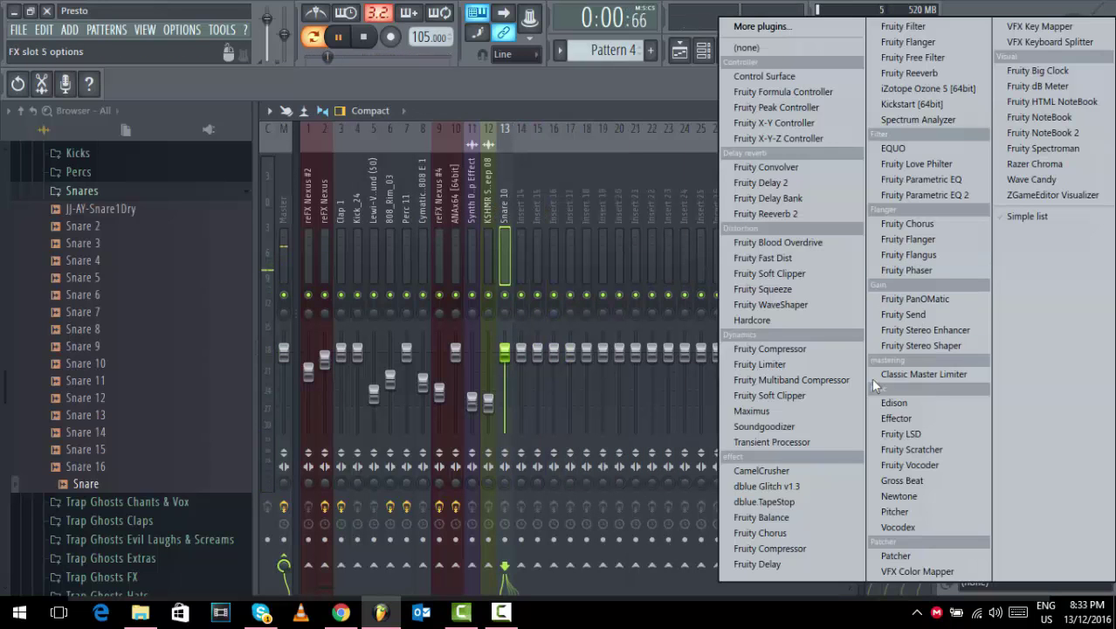
pyautogui.click(791, 349)
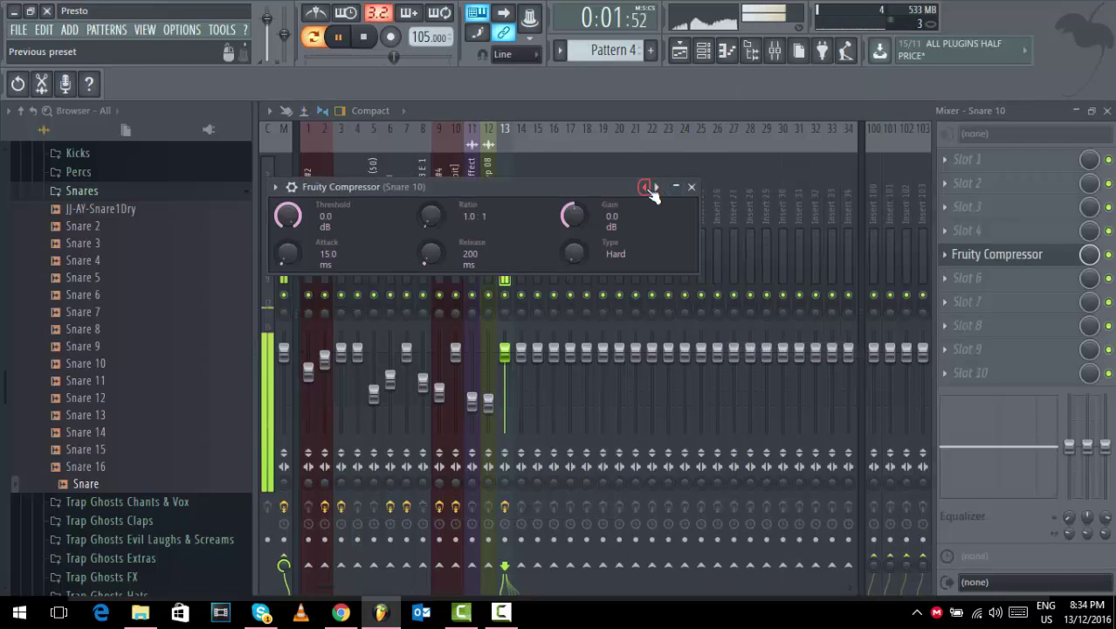
# Try the Drums, Vintage Mix and Vari mu presets on the Snare 10 compressor and close its window.
pyautogui.rightClick(645, 187)
pyautogui.click(681, 103)
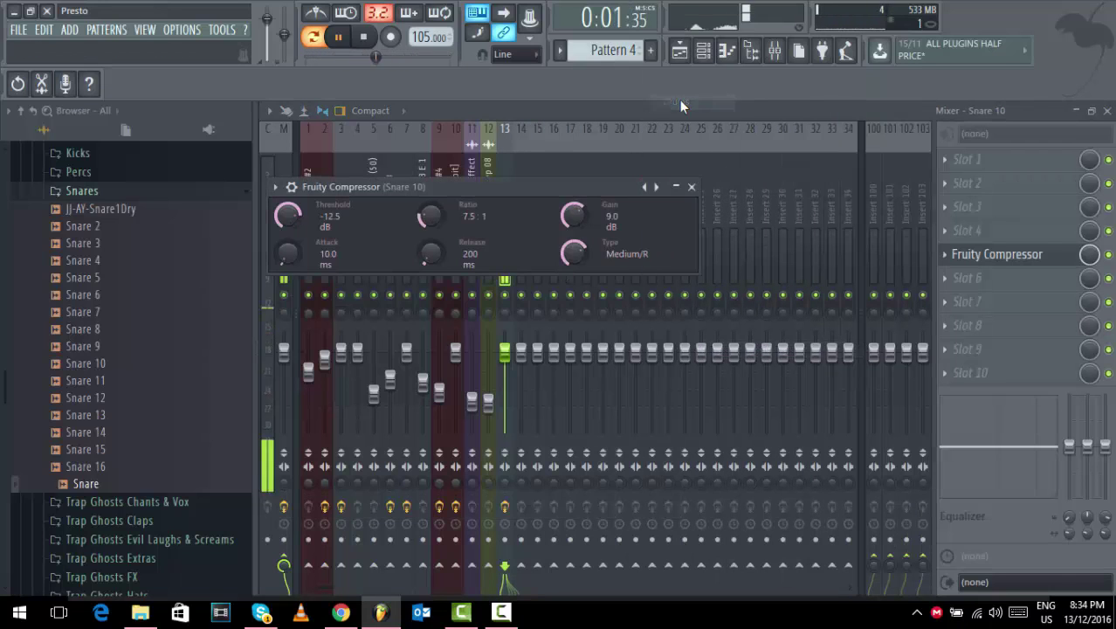
pyautogui.rightClick(653, 189)
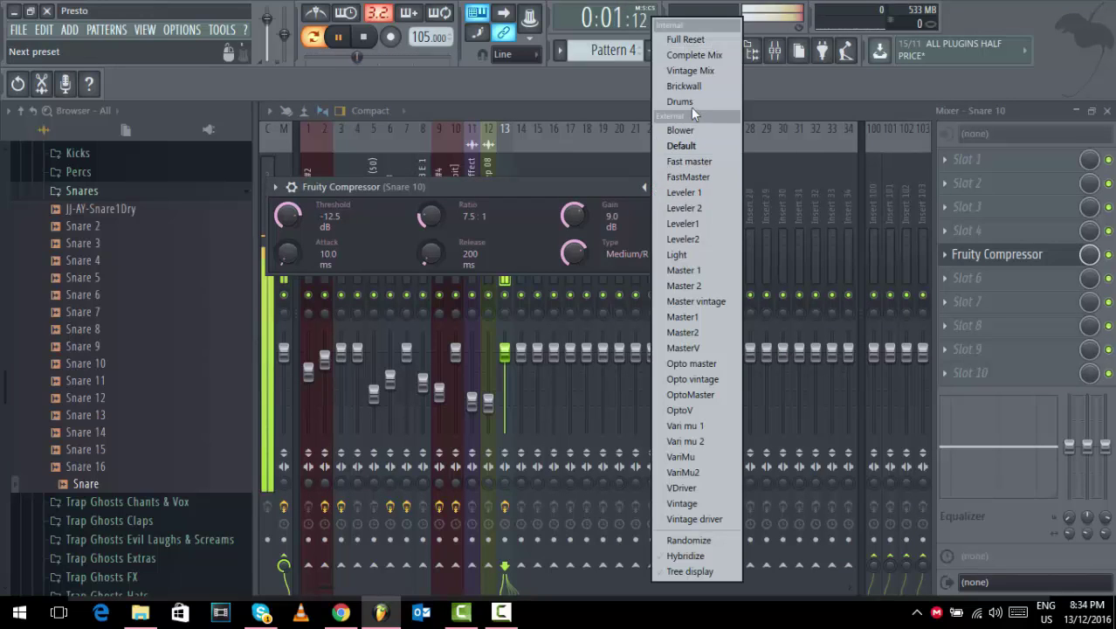
pyautogui.click(690, 71)
pyautogui.rightClick(661, 187)
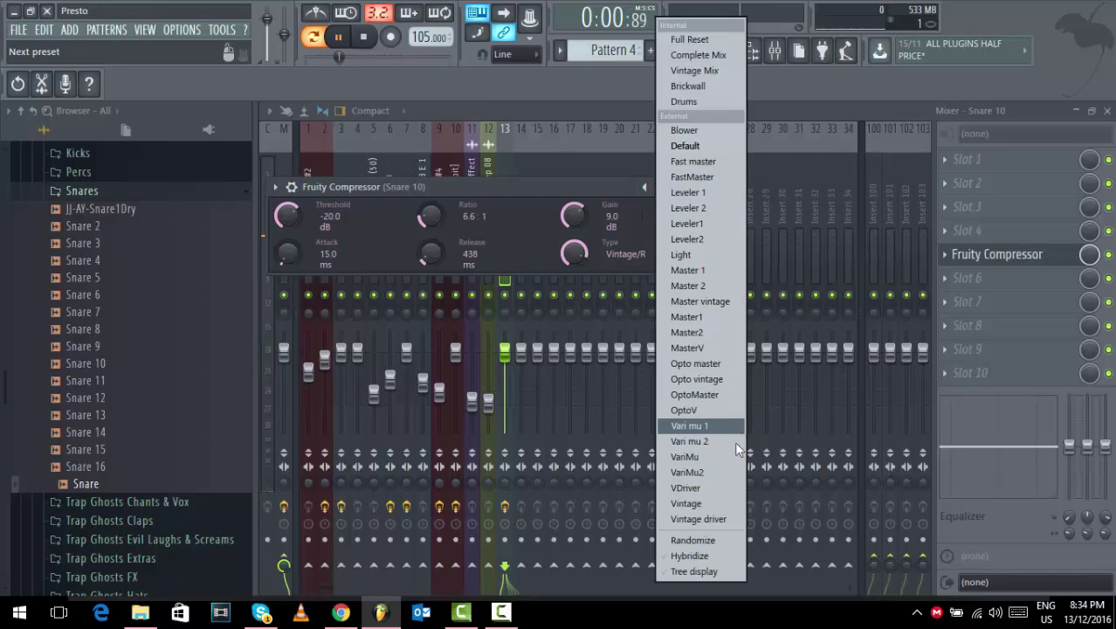
pyautogui.click(724, 448)
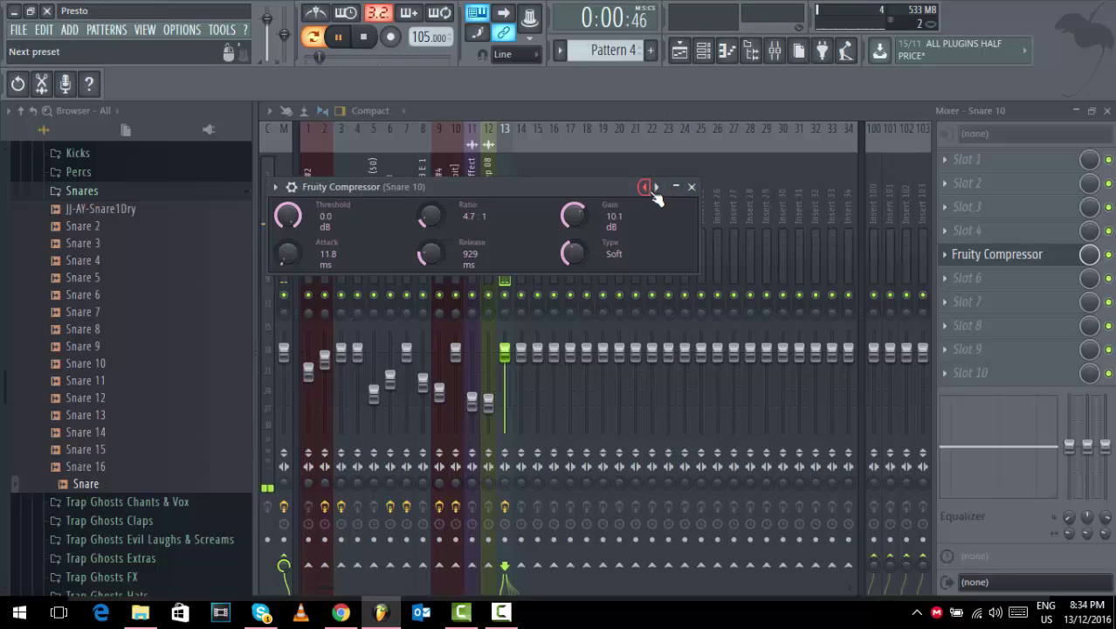
pyautogui.click(692, 189)
# Copy the opening Pattern 2 clip and two Pattern 1 clips to bar 9 on Tracks 1 and 2, and collapse the Snares browser folder.
pyautogui.press('space')
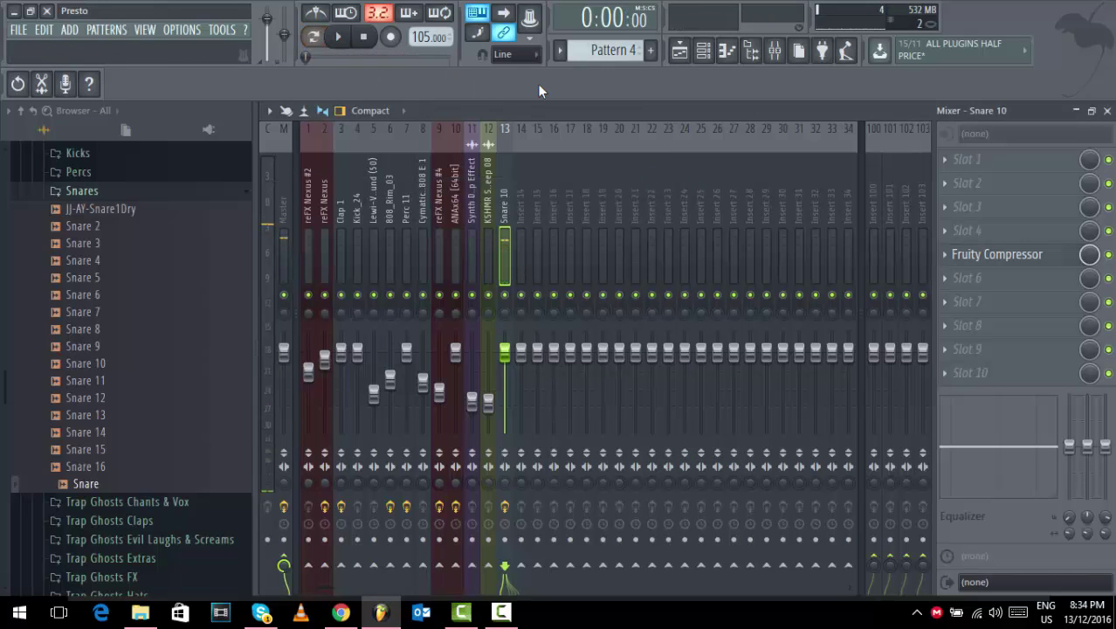
pyautogui.press('space')
pyautogui.click(1107, 110)
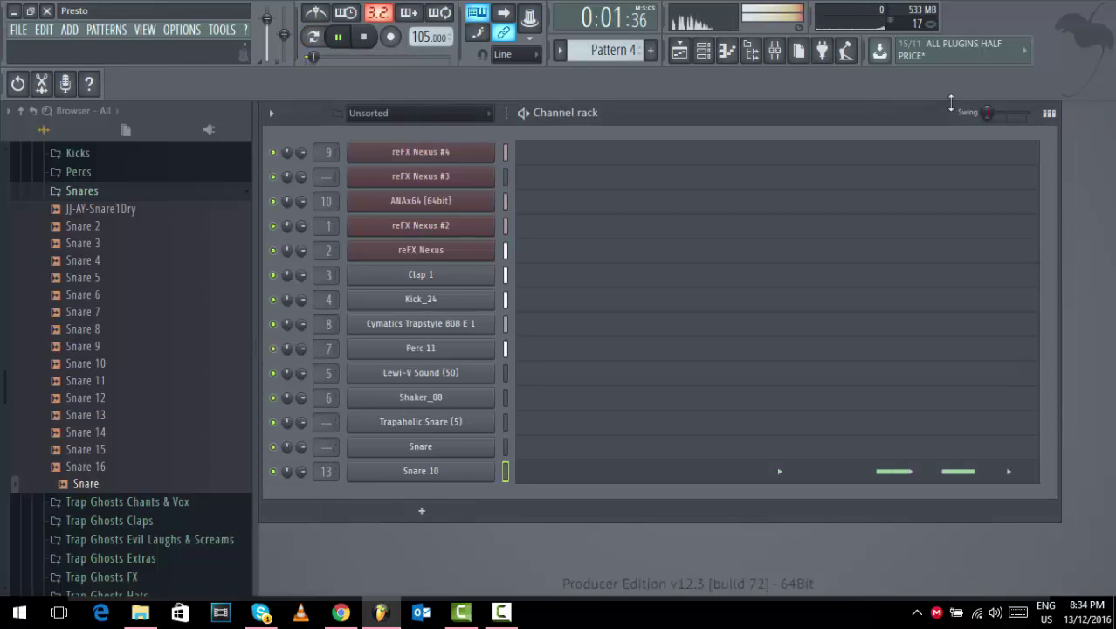
pyautogui.click(681, 50)
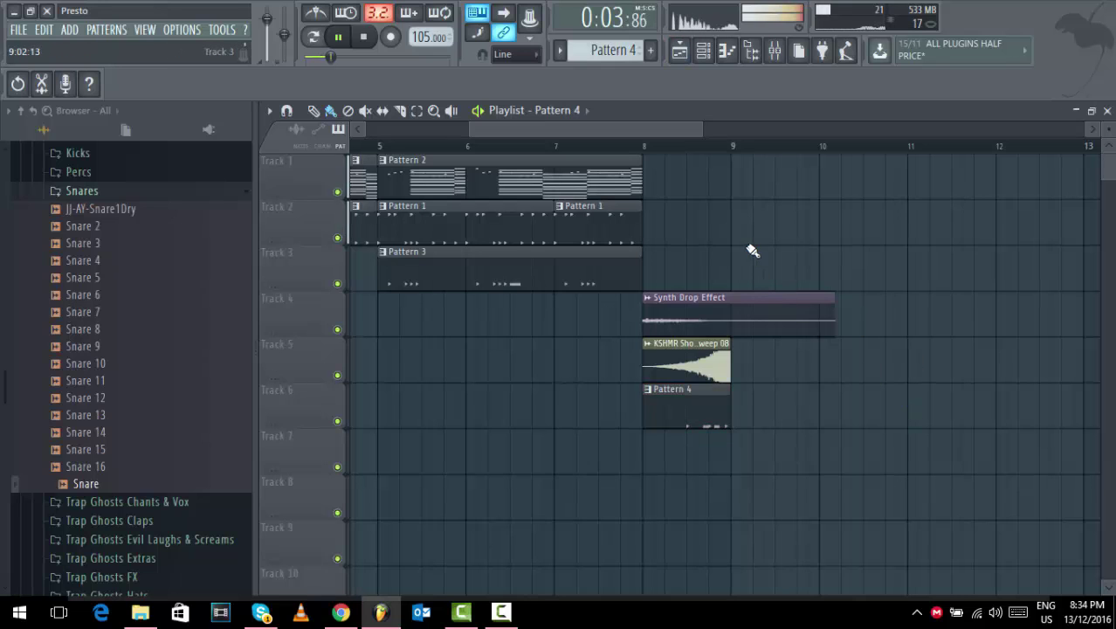
pyautogui.moveTo(650, 289); pyautogui.dragTo(568, 214)
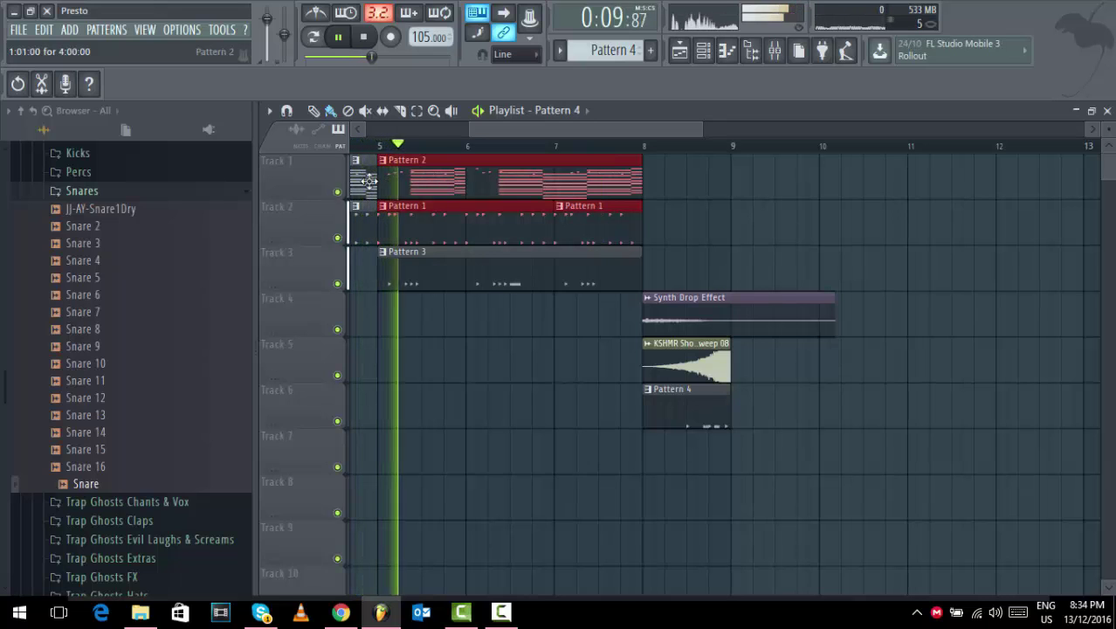
pyautogui.moveTo(470, 135); pyautogui.dragTo(498, 267)
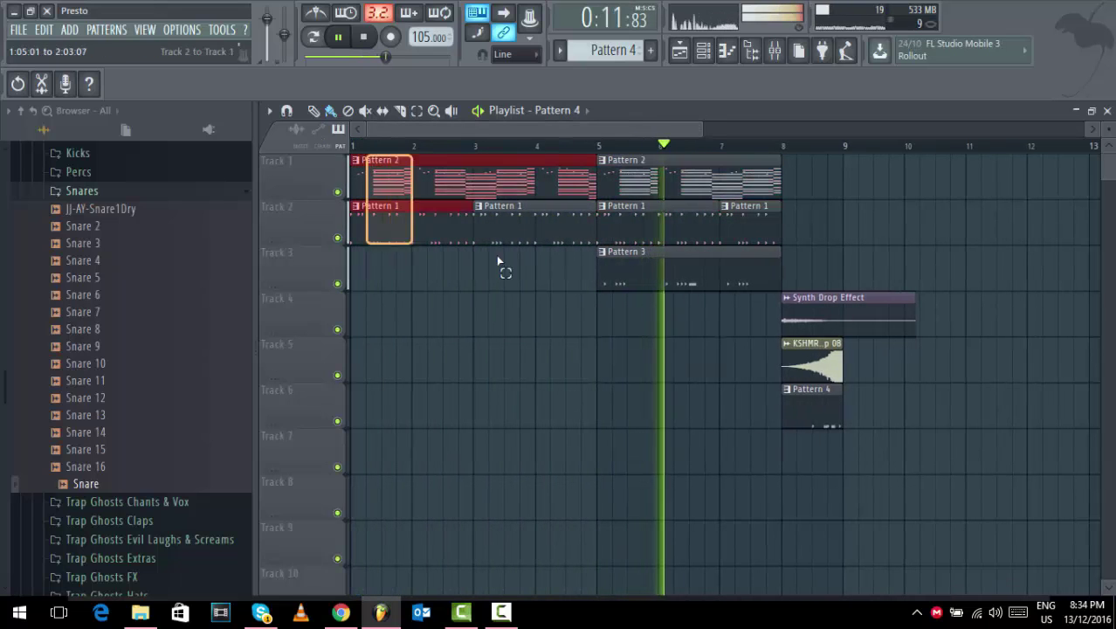
pyautogui.moveTo(854, 224); pyautogui.dragTo(877, 225)
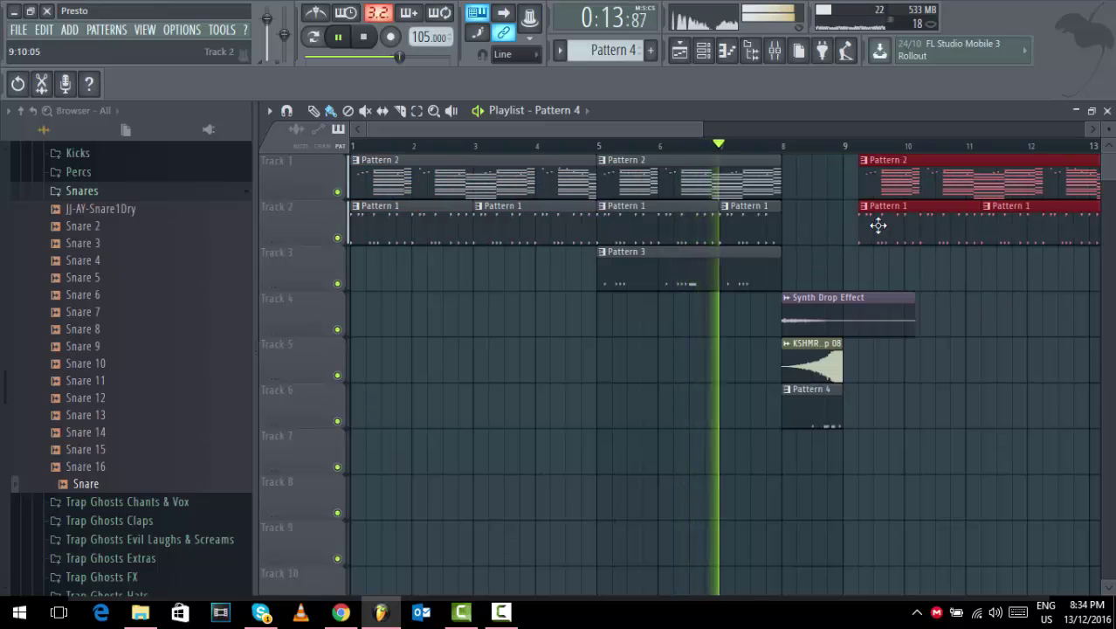
pyautogui.click(1014, 291)
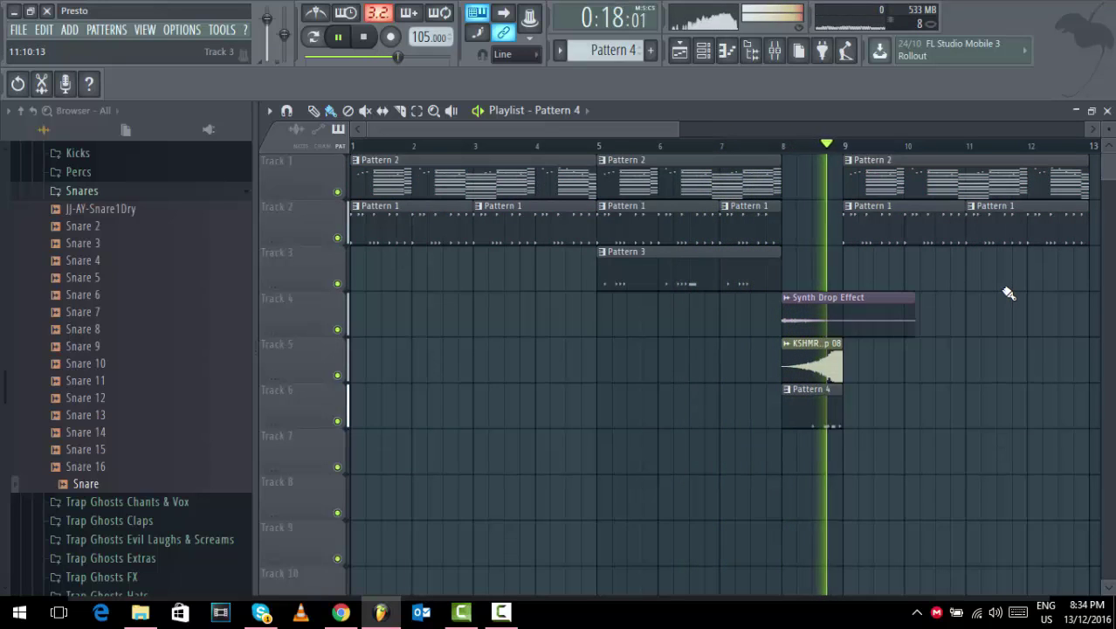
pyautogui.press('space')
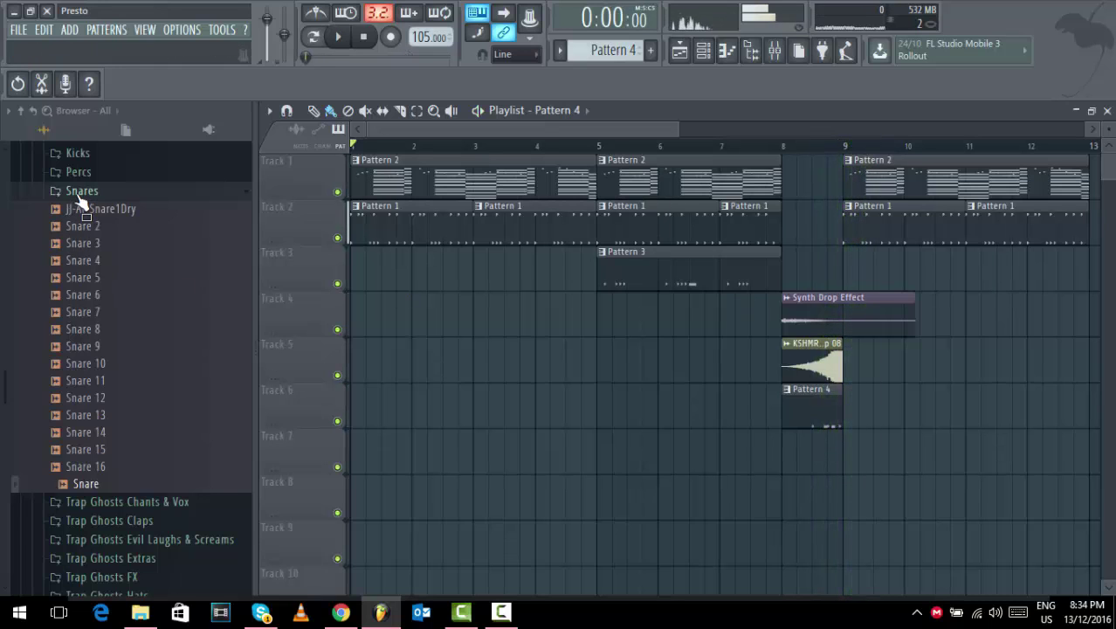
pyautogui.click(81, 191)
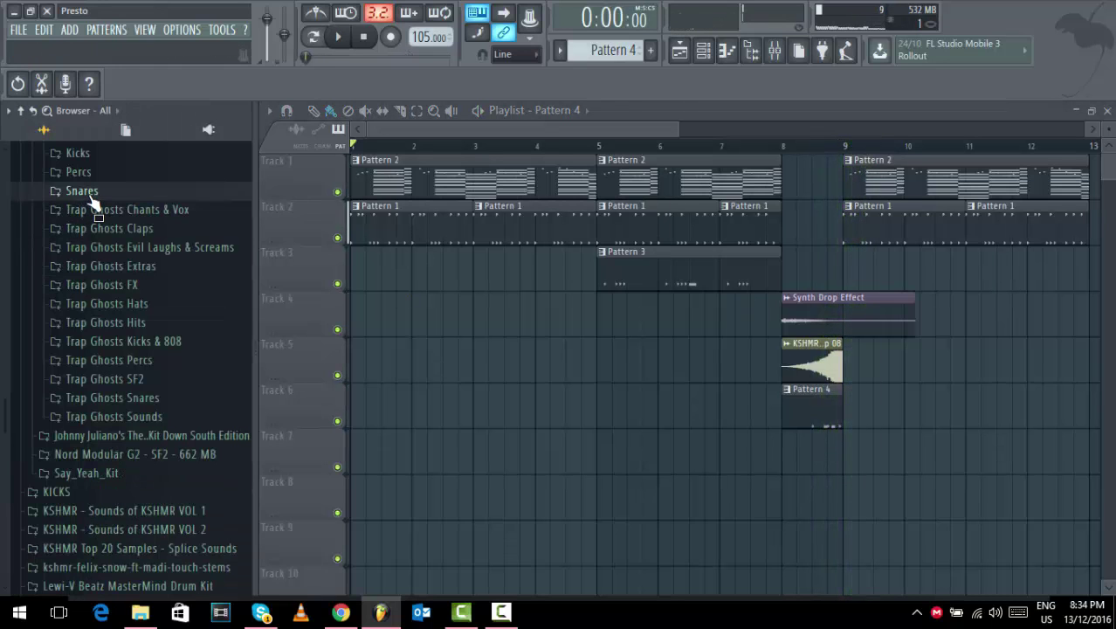
pyautogui.click(501, 611)
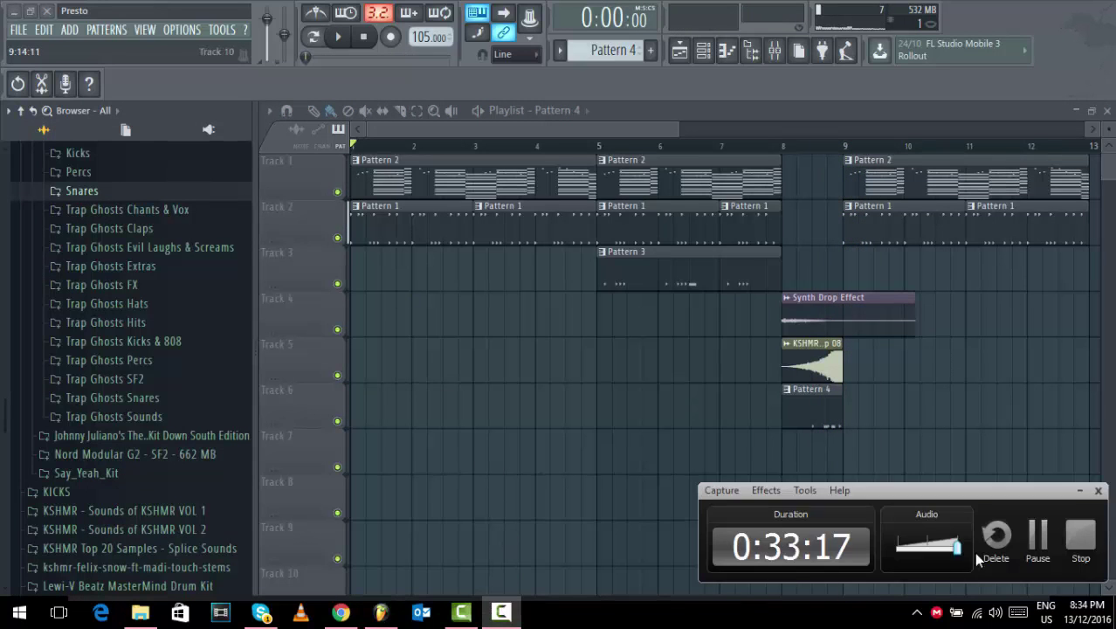
pyautogui.click(1036, 537)
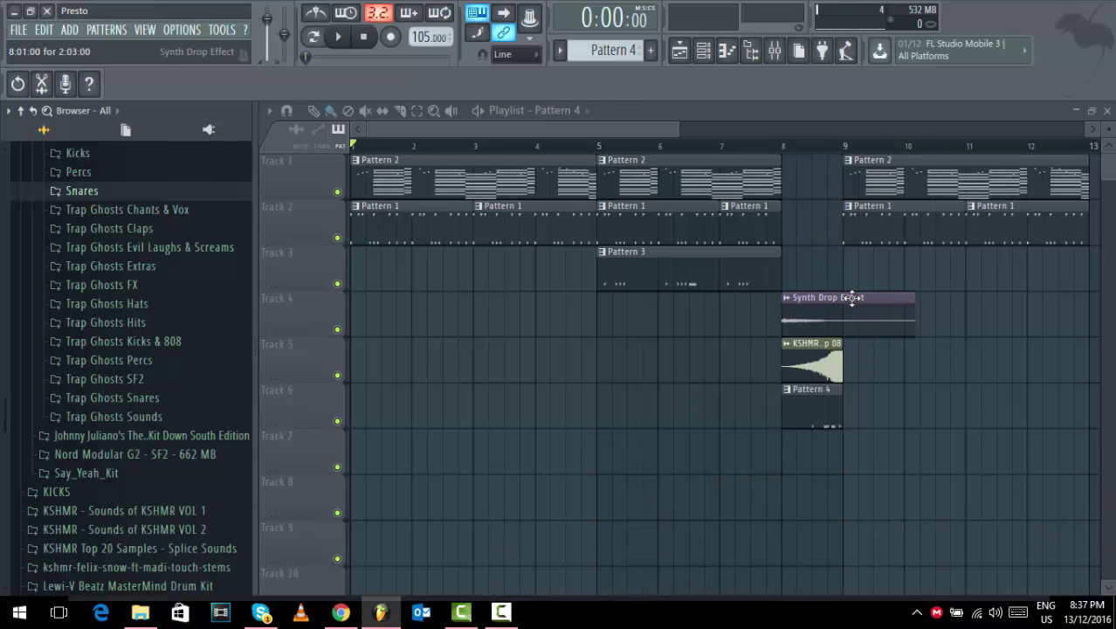
# Load dblue.TapeStop in slot 3 of the Synth Drop Effect mixer track.
pyautogui.doubleClick(845, 298)
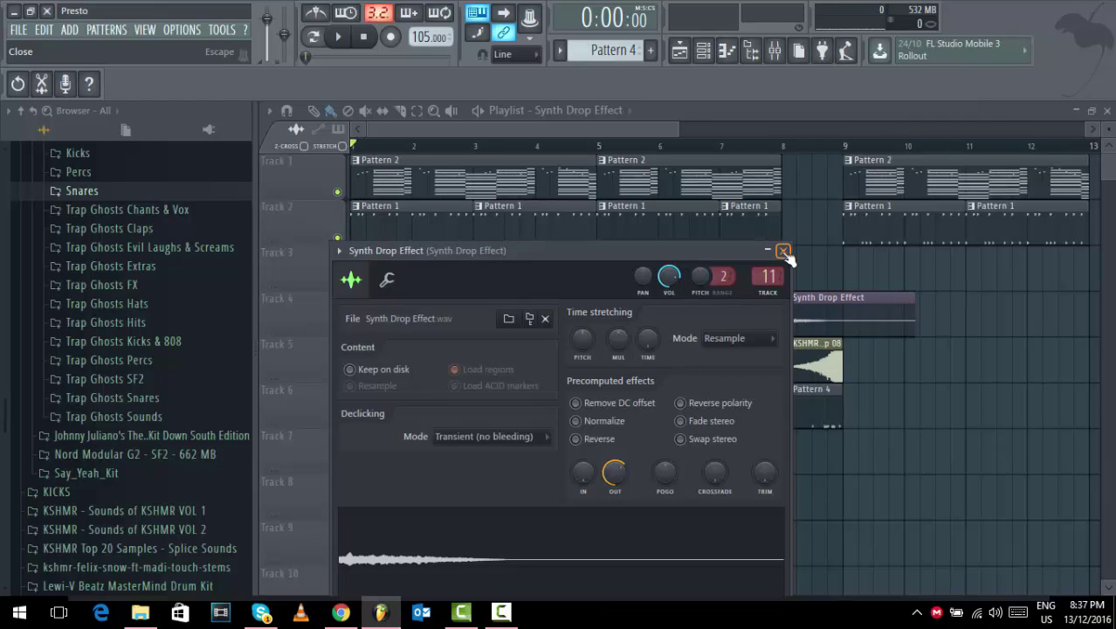
pyautogui.click(783, 251)
pyautogui.click(774, 50)
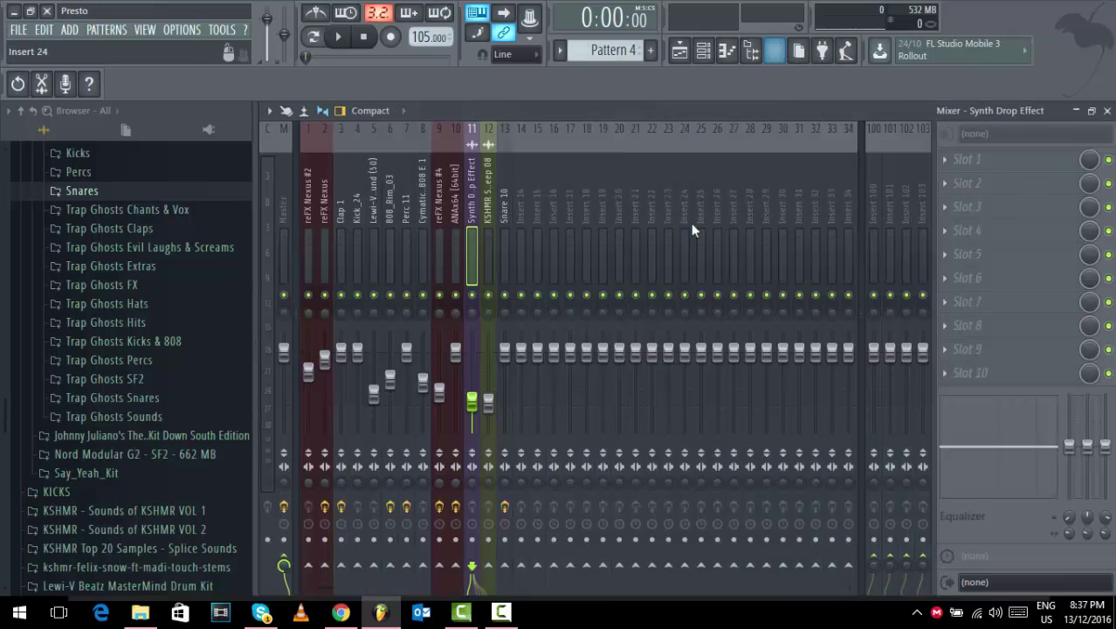
pyautogui.click(1031, 211)
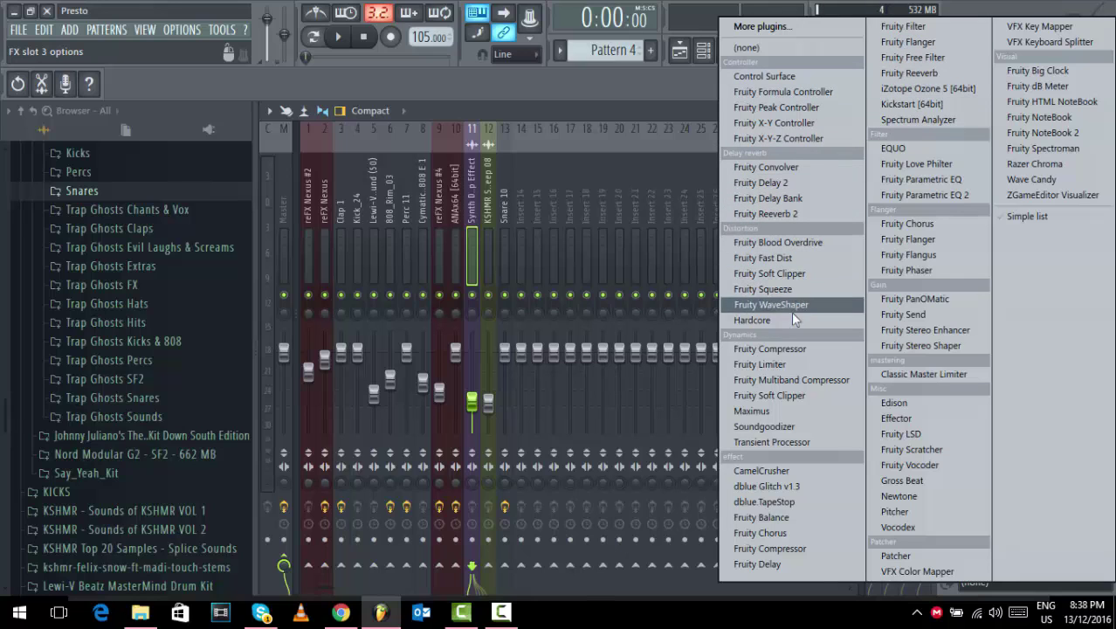
pyautogui.click(776, 501)
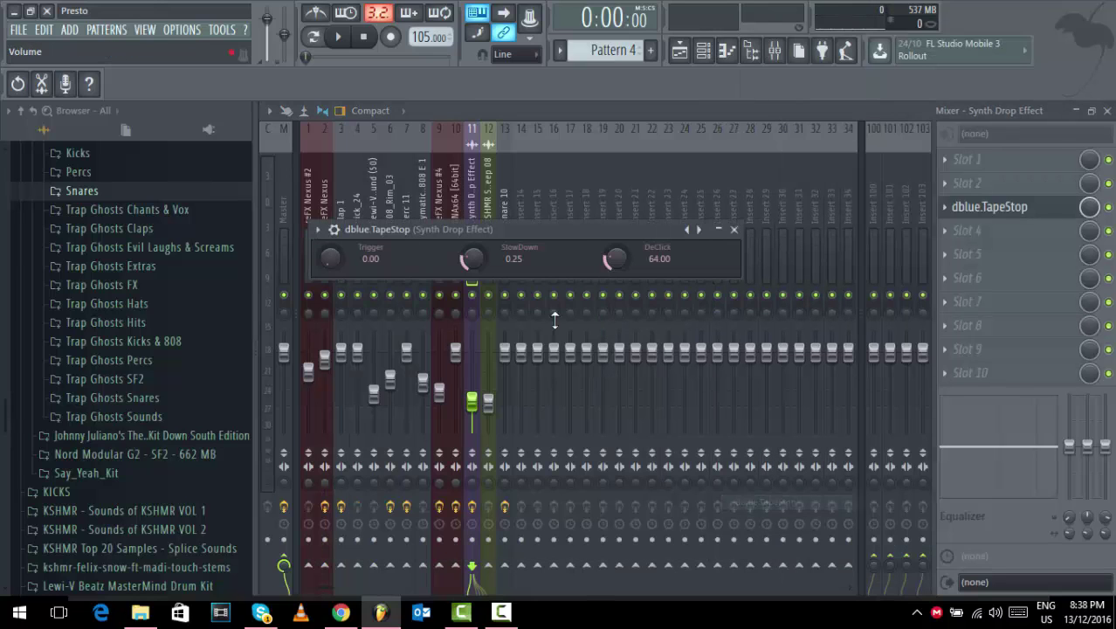
# Select bar 8 in the playlist timeline and create an automation clip for dblue.TapeStop's Trigger parameter there.
pyautogui.click(680, 51)
pyautogui.moveTo(785, 148); pyautogui.dragTo(845, 147)
pyautogui.click(774, 50)
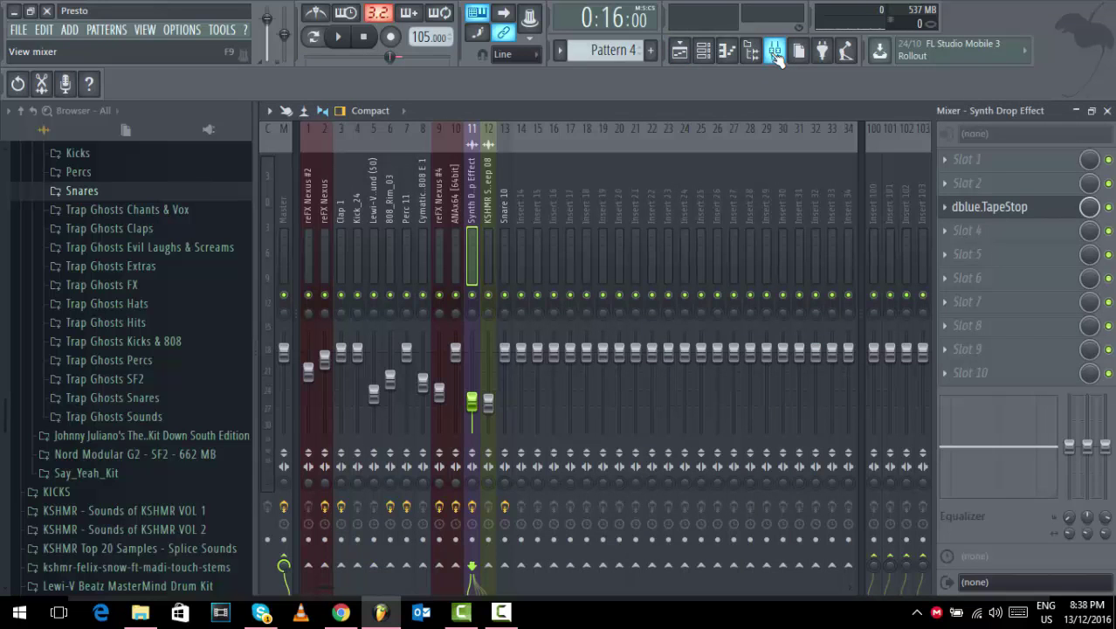
pyautogui.click(984, 207)
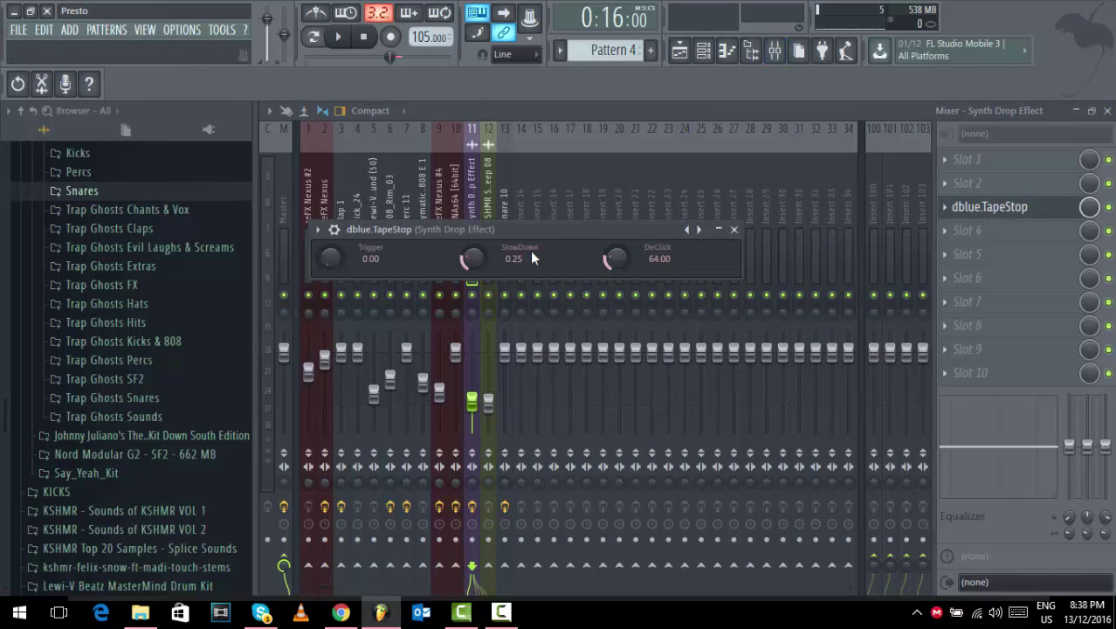
pyautogui.rightClick(344, 257)
pyautogui.click(393, 363)
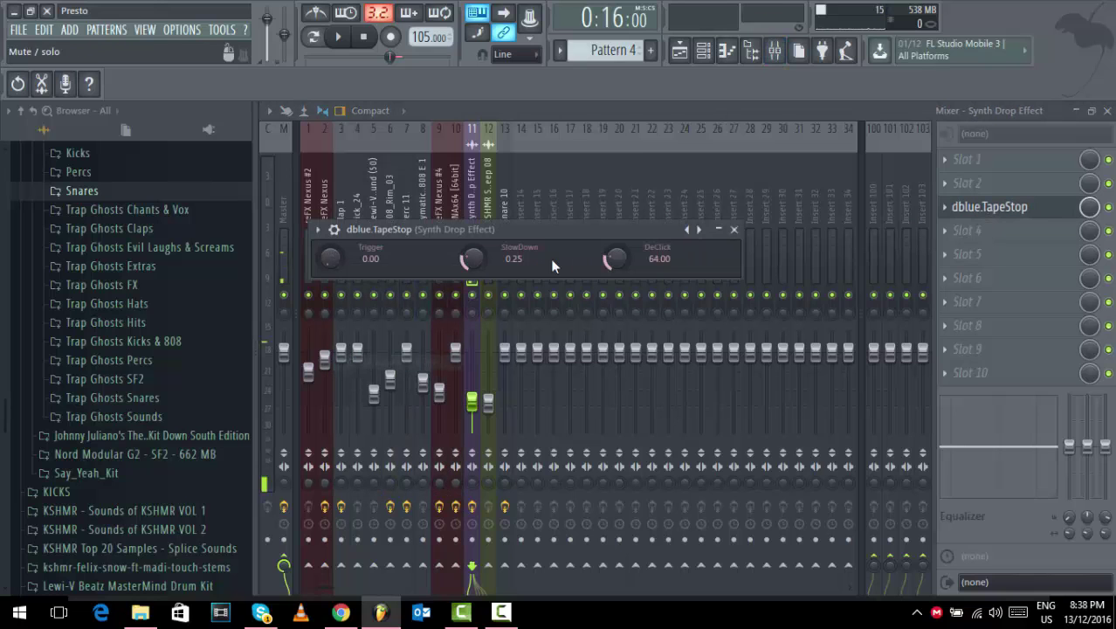
pyautogui.click(734, 229)
pyautogui.click(684, 53)
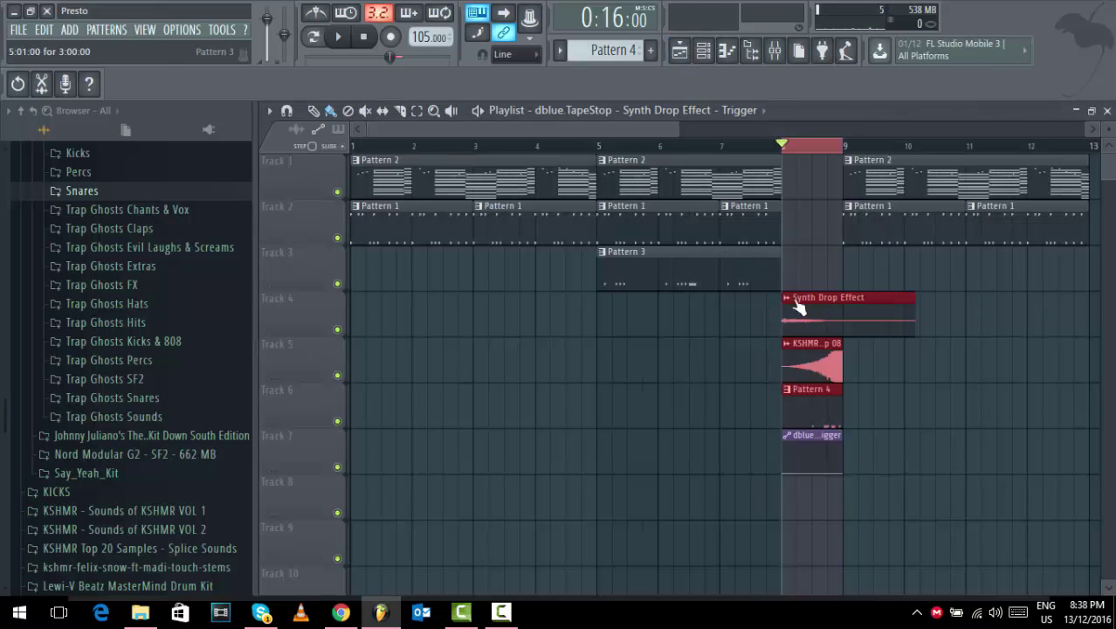
# Play back bar 8 and extend the TapeStop Trigger automation clip on Track 7 slightly past bar 9.
pyautogui.press('space')
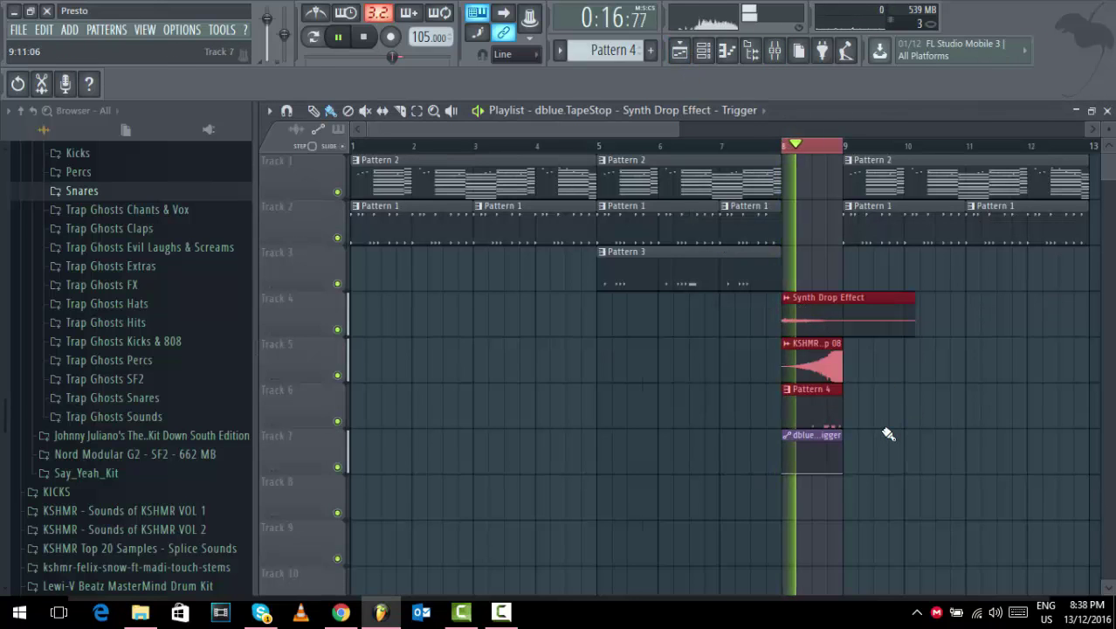
pyautogui.press('space')
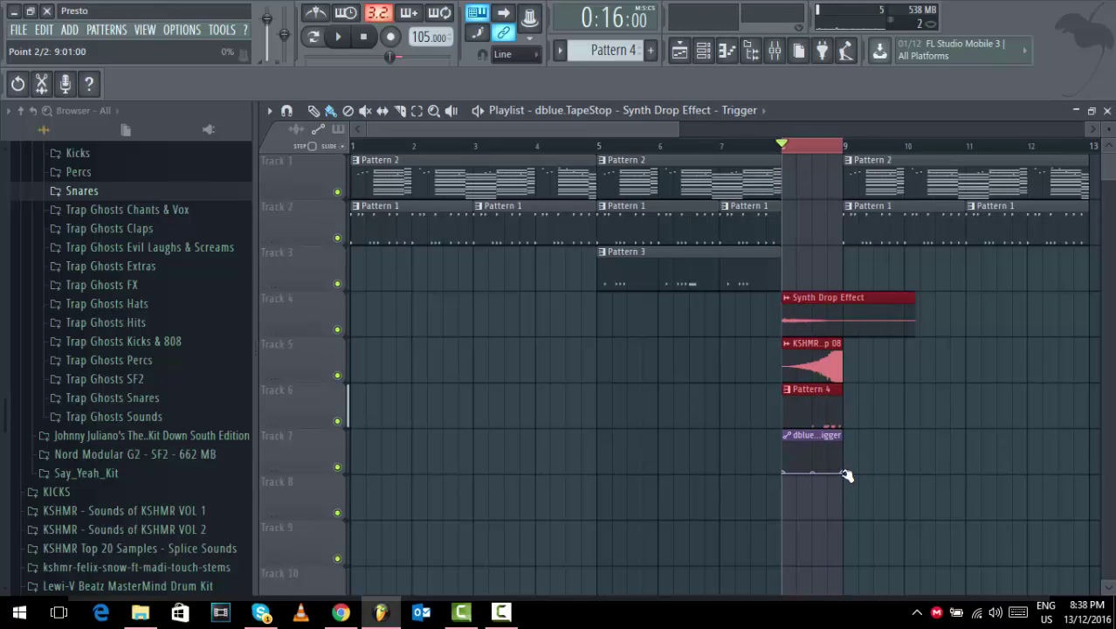
pyautogui.moveTo(844, 472); pyautogui.dragTo(859, 476)
# Adjust the Synth Drop Effect sample's fade-out down to none and play back bar 8.
pyautogui.doubleClick(837, 314)
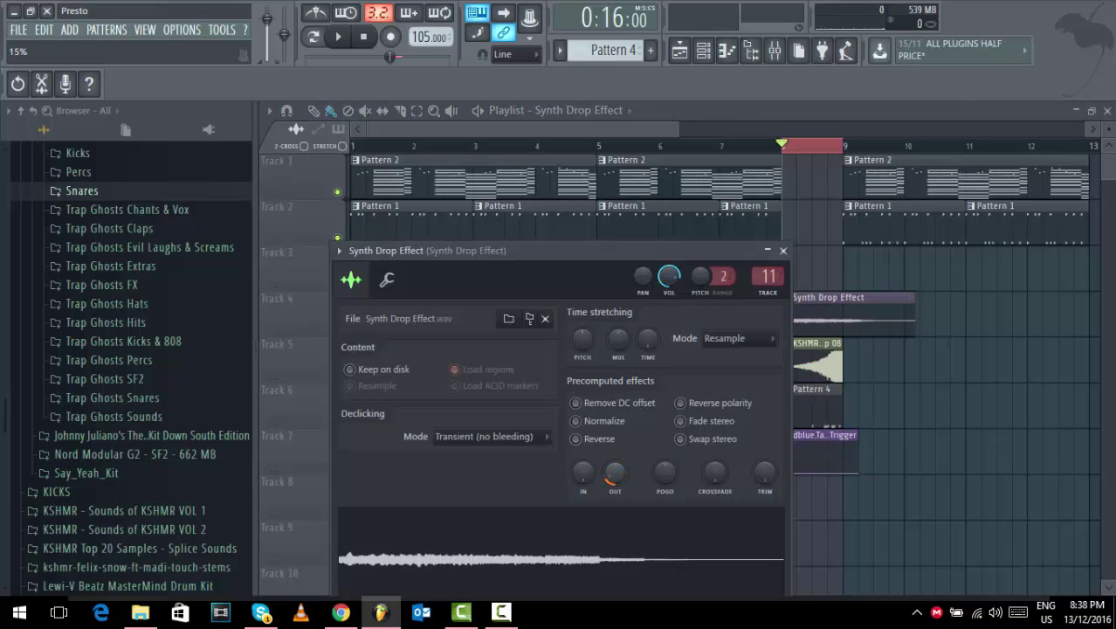
pyautogui.moveTo(615, 473); pyautogui.dragTo(615, 410)
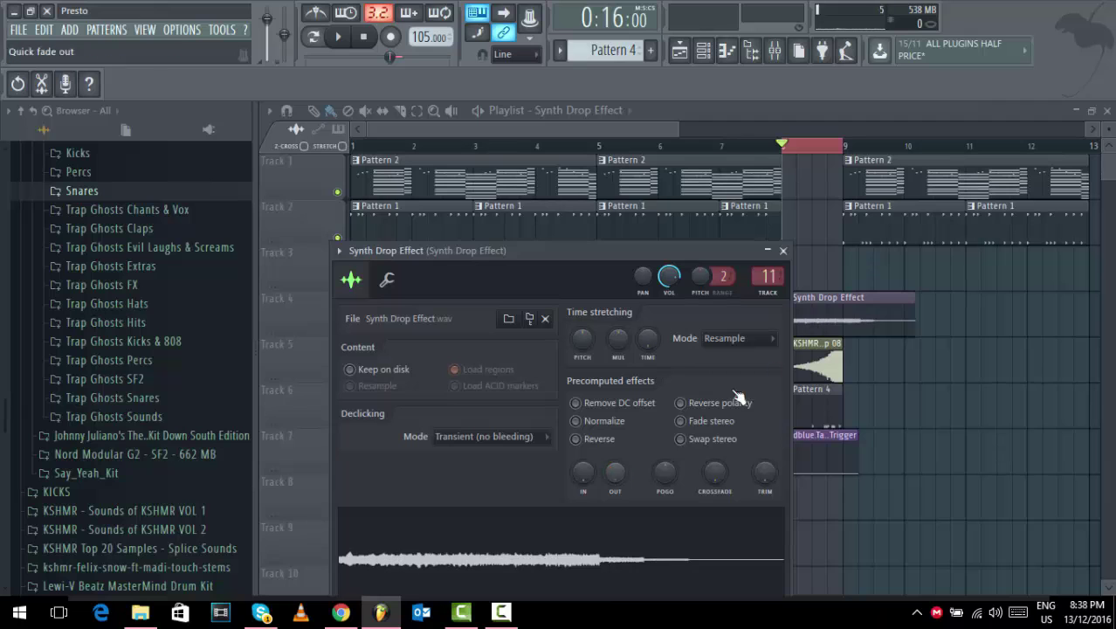
pyautogui.click(783, 250)
pyautogui.press('space')
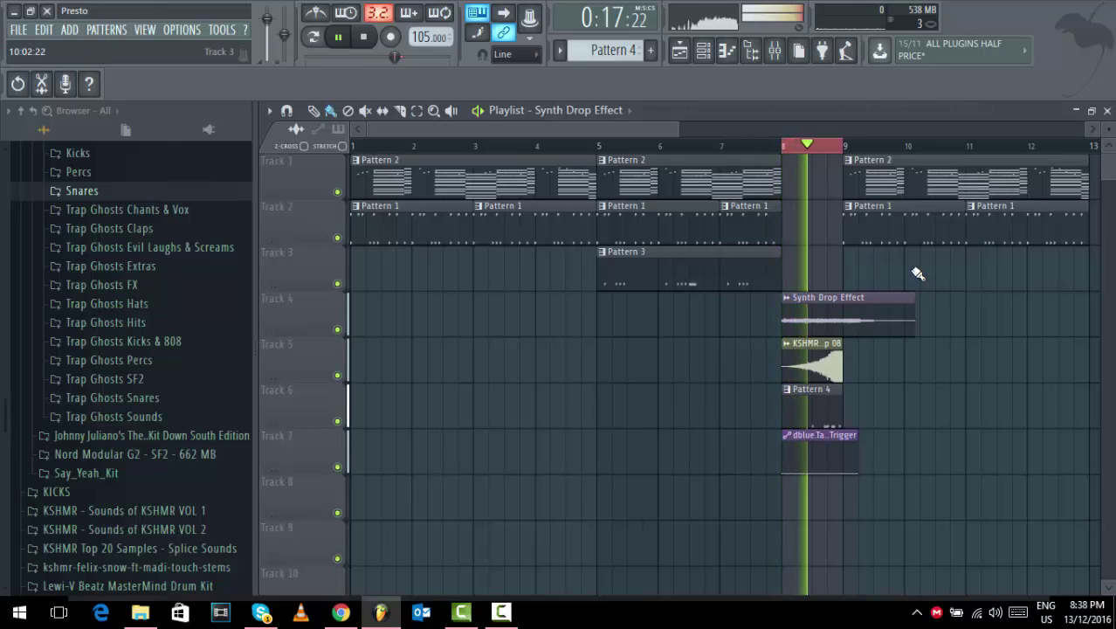
pyautogui.press('space')
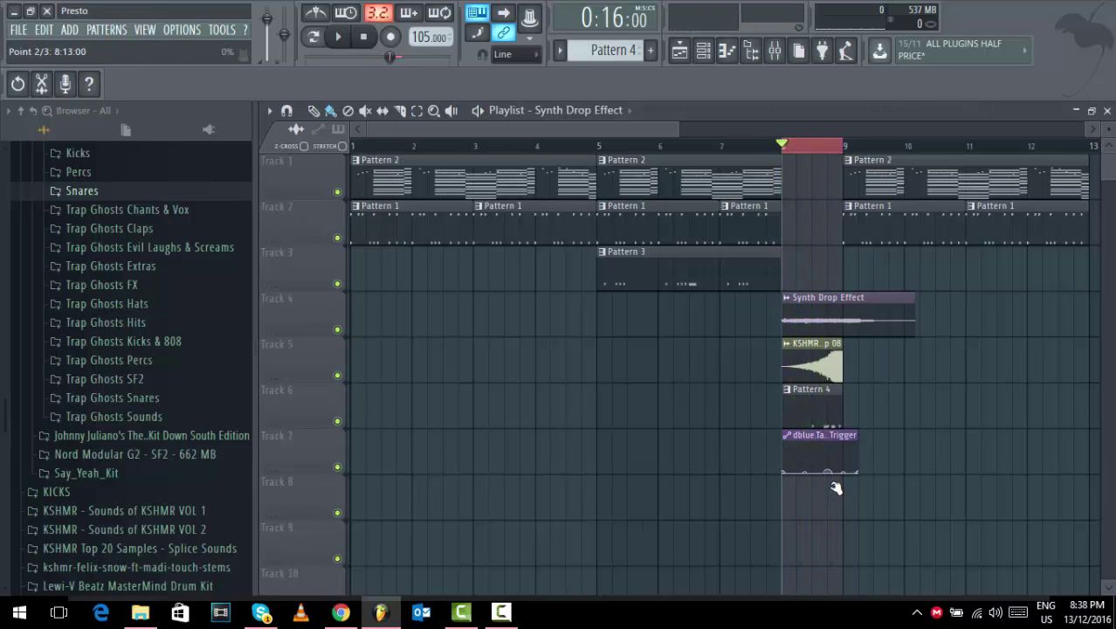
# Shape the TapeStop Trigger automation to jump to 100% at 8:13:00 and drop back at 9:01:00, lengthen the clip to 9:09:00, and play it.
pyautogui.moveTo(835, 463); pyautogui.dragTo(873, 436)
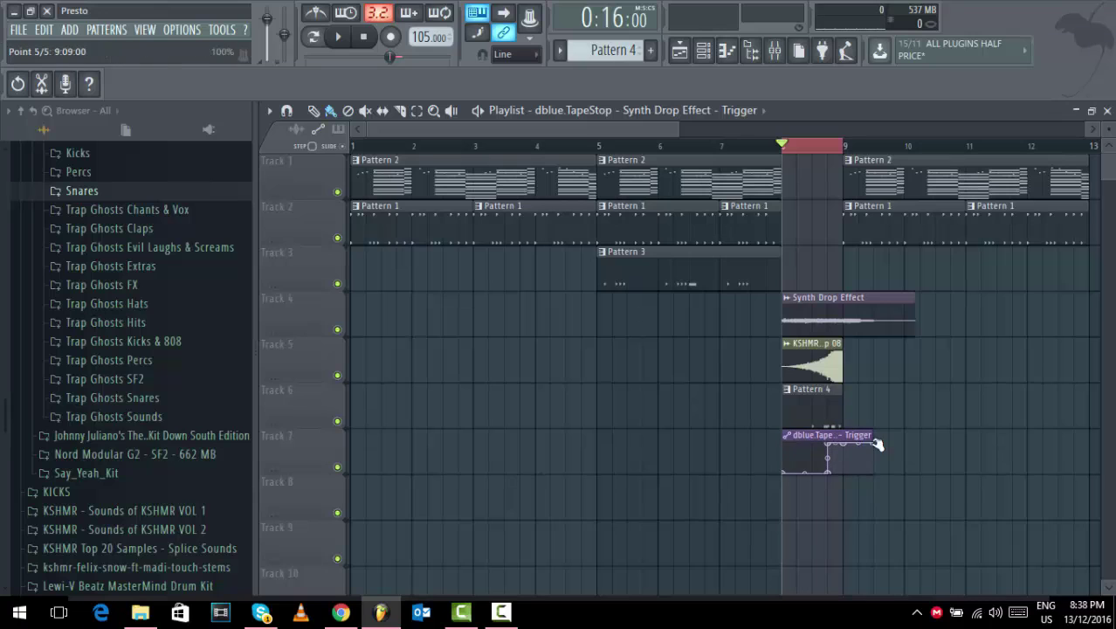
pyautogui.moveTo(867, 471); pyautogui.dragTo(872, 495)
pyautogui.rightClick(849, 473)
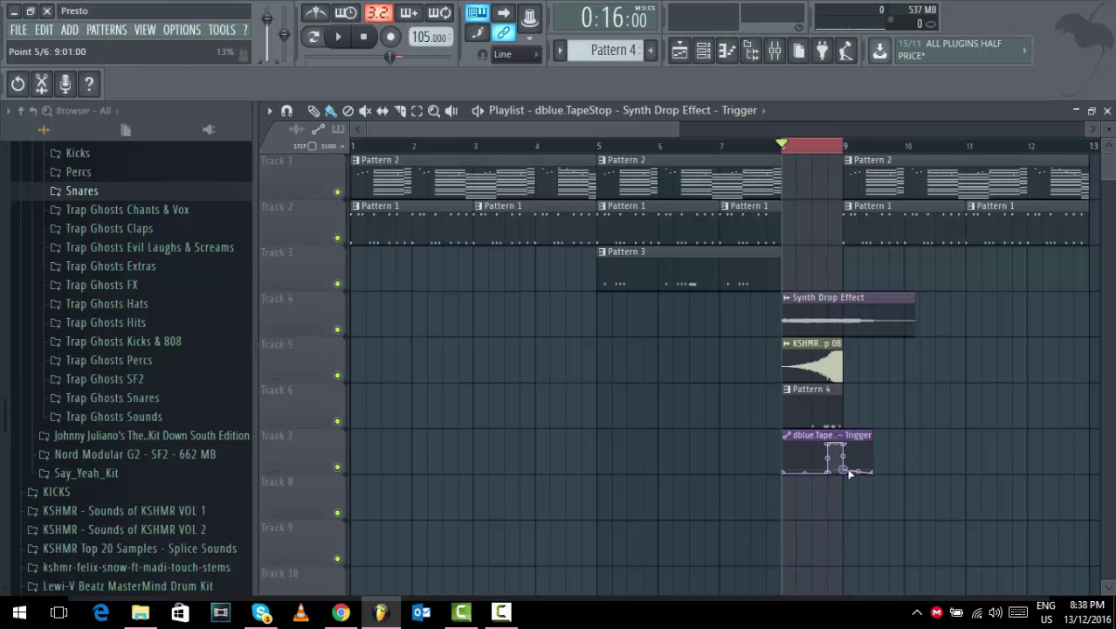
pyautogui.press('space')
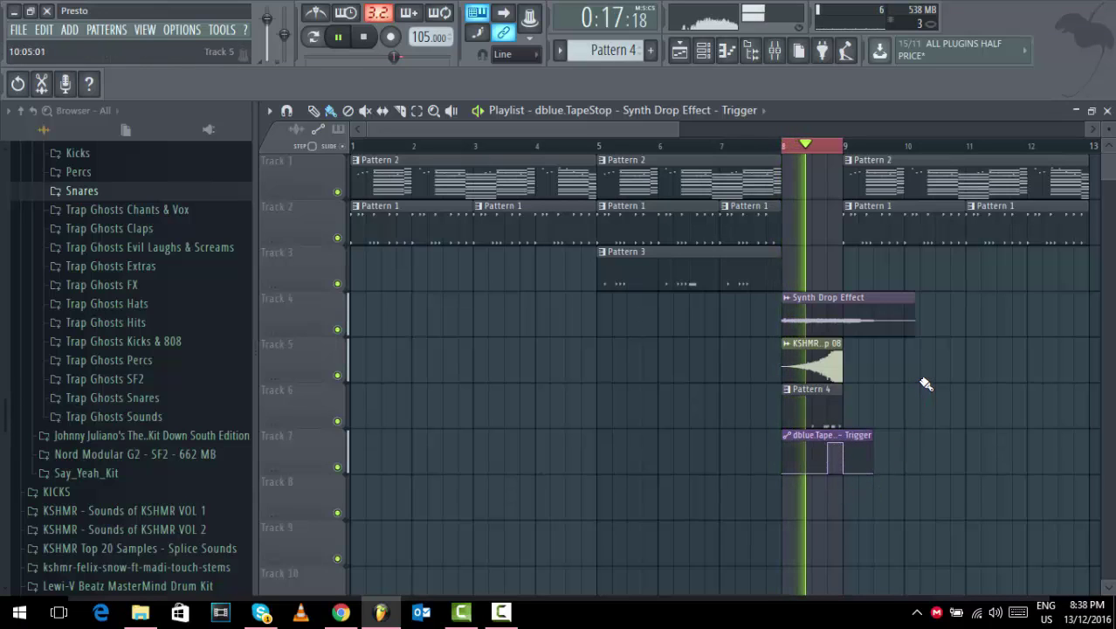
# Solo Track 4, enable Track 7 alongside it, and play back the tape-stop section in bar 8.
pyautogui.press('space')
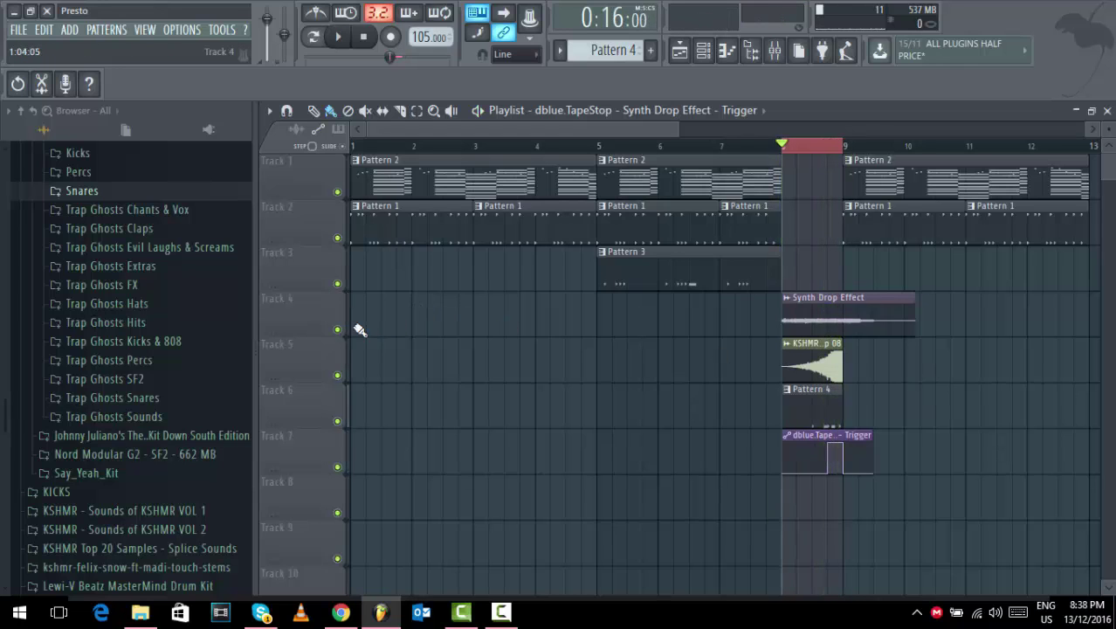
pyautogui.rightClick(337, 330)
pyautogui.press('space')
pyautogui.click(337, 466)
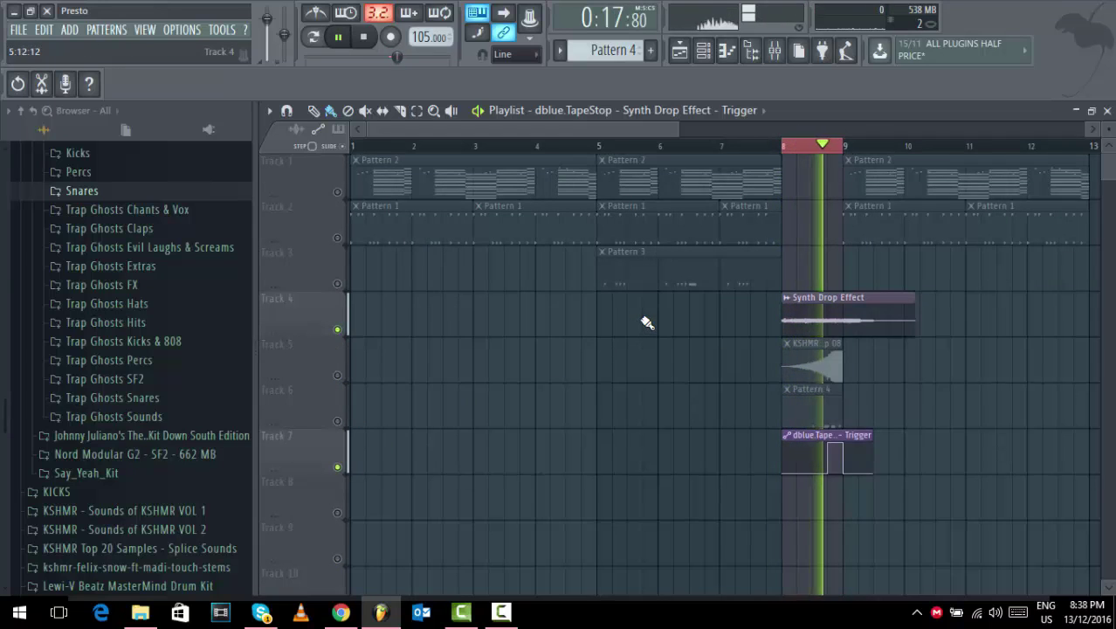
# Set the SlowDown of dblue.TapeStop on the Synth Drop Effect mixer track to 0.18 while bar 8 plays.
pyautogui.click(775, 50)
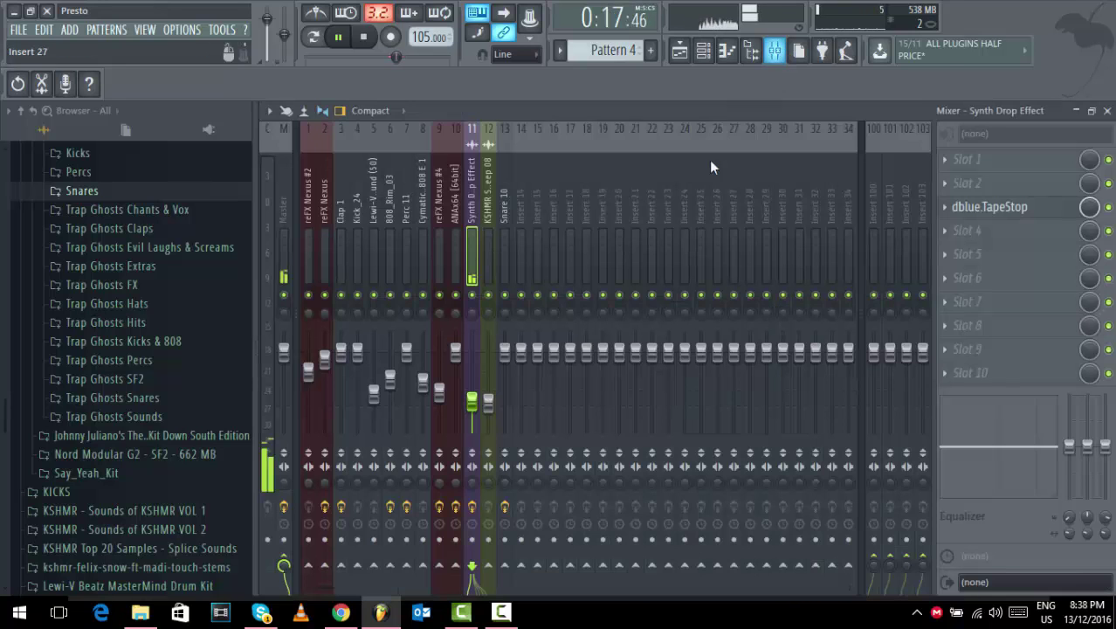
pyautogui.click(1012, 207)
pyautogui.click(1013, 208)
pyautogui.click(1013, 208)
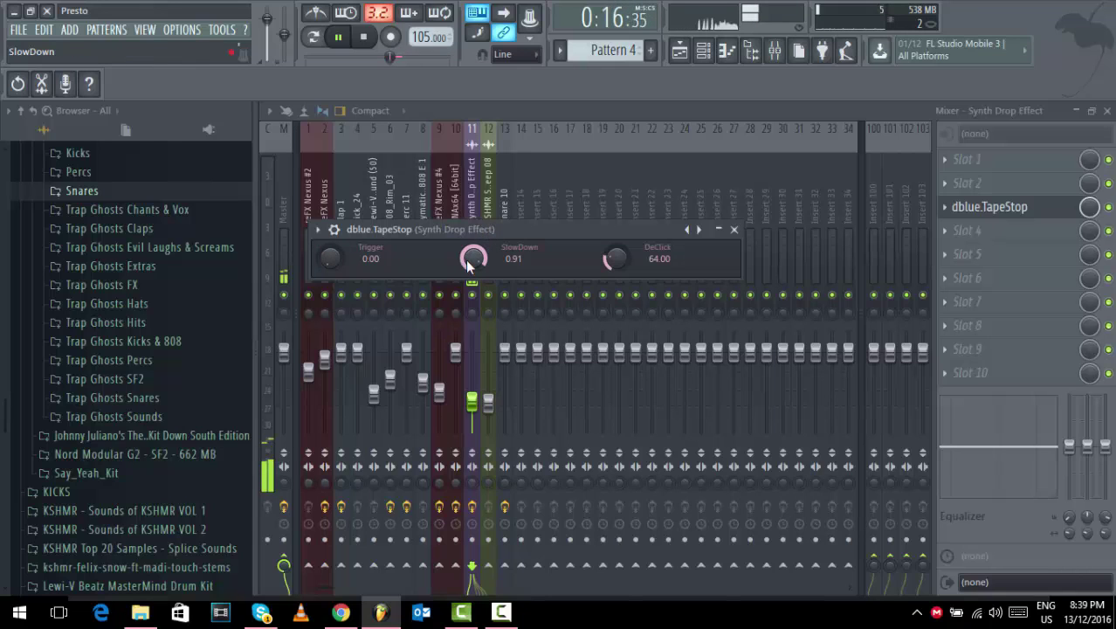
pyautogui.moveTo(465, 259); pyautogui.dragTo(466, 301)
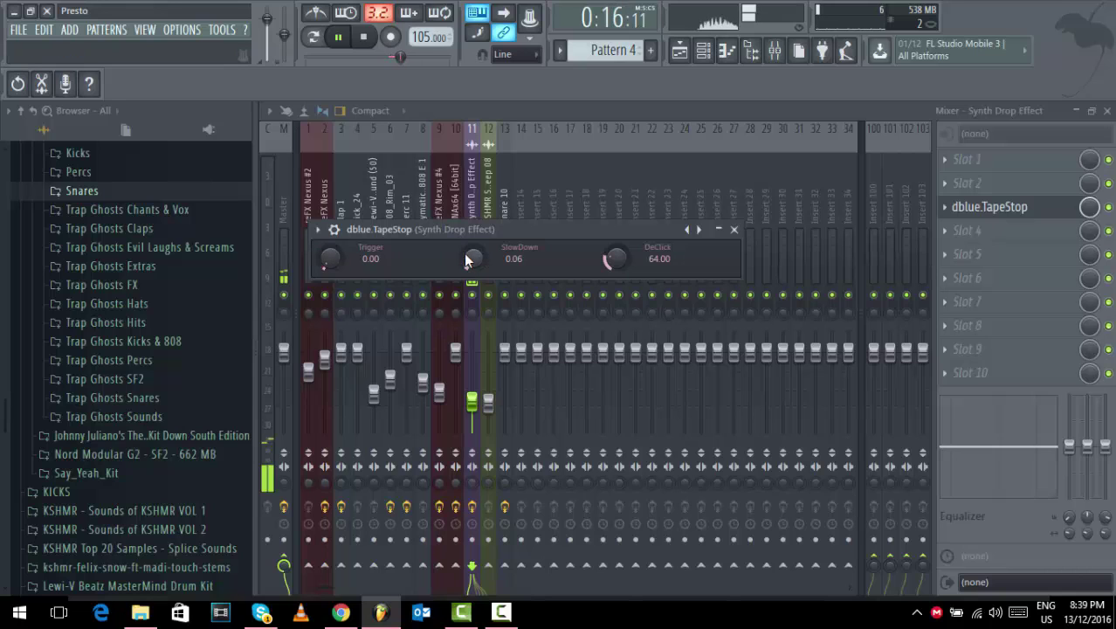
pyautogui.moveTo(466, 255); pyautogui.dragTo(465, 246)
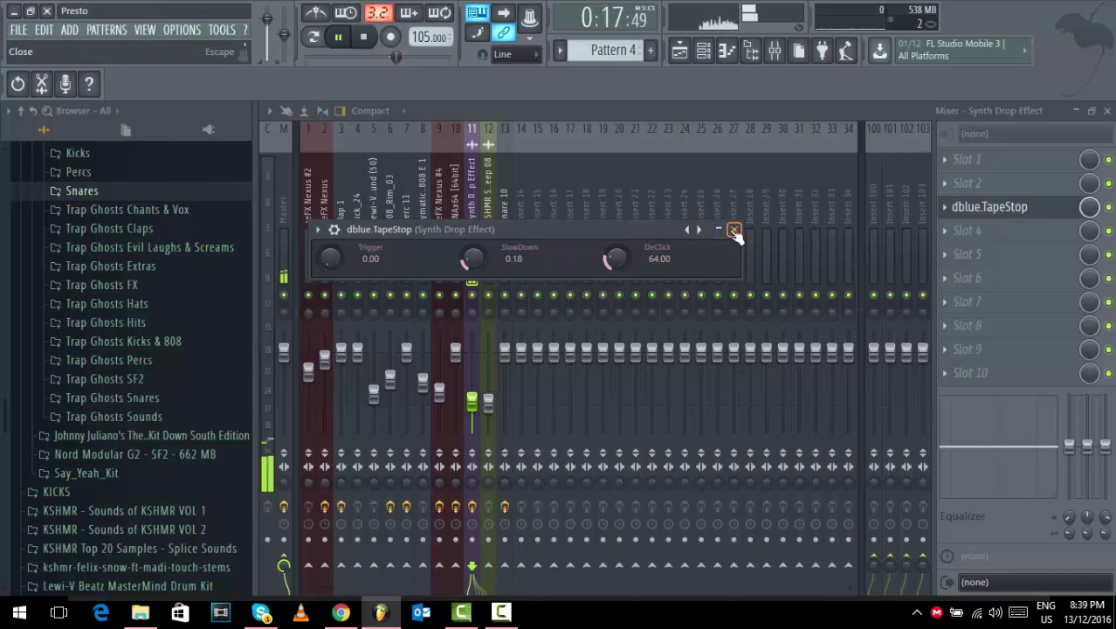
pyautogui.click(734, 231)
pyautogui.press('space')
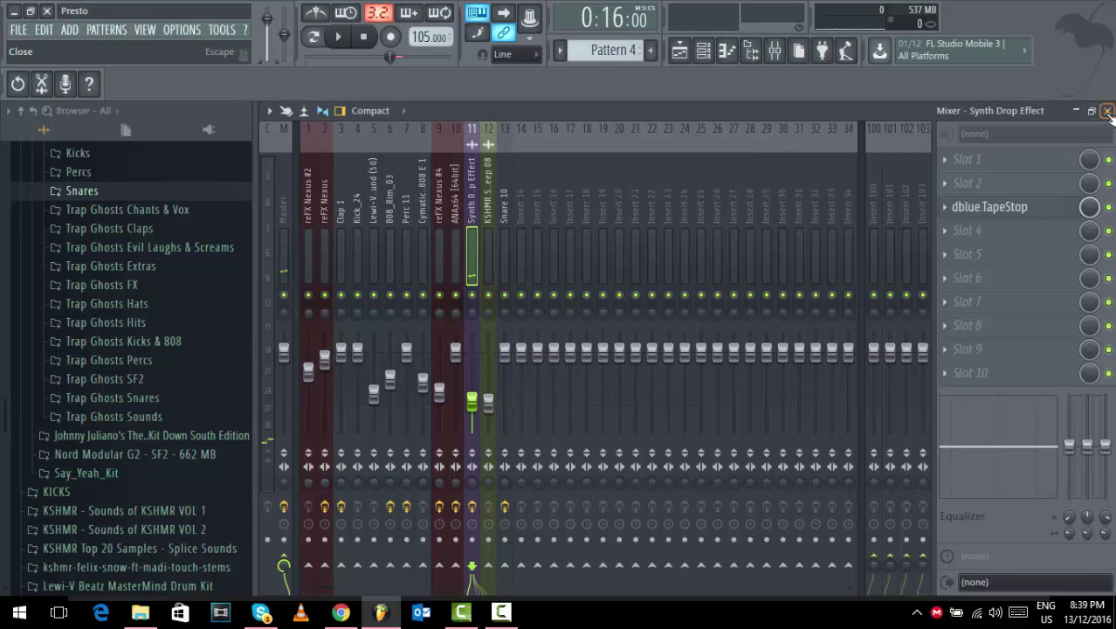
# Turn off the Track 4 solo and raise the Synth Drop Effect mixer volume to 72% (-6.7 dB) during playback.
pyautogui.press('F5')
pyautogui.rightClick(337, 330)
pyautogui.rightClick(337, 330)
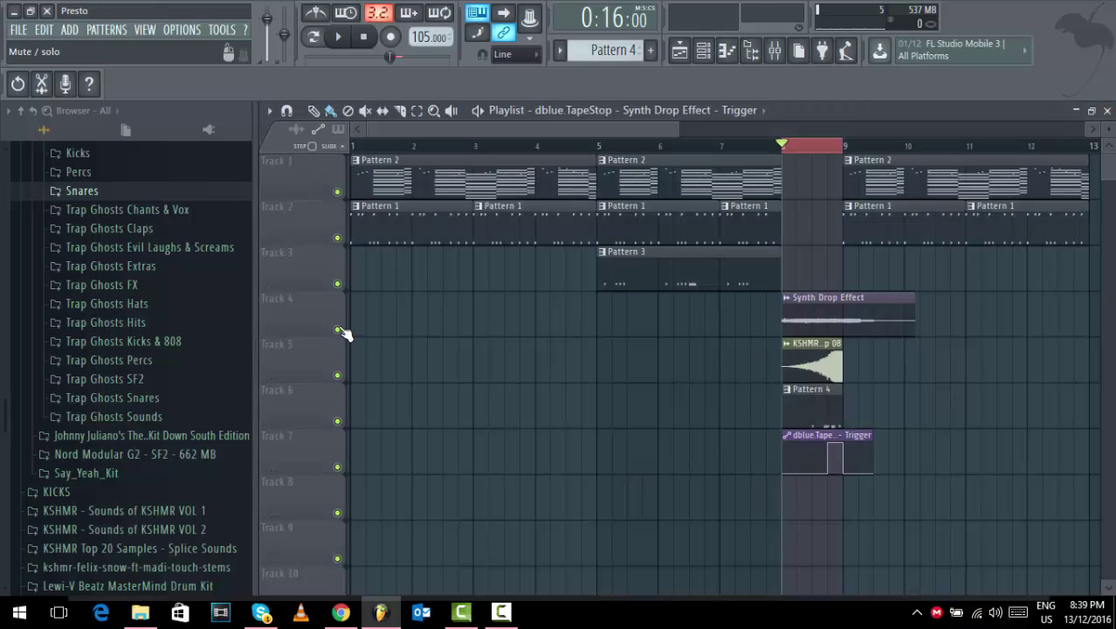
pyautogui.press('space')
pyautogui.press('F9')
pyautogui.moveTo(472, 401); pyautogui.dragTo(471, 376)
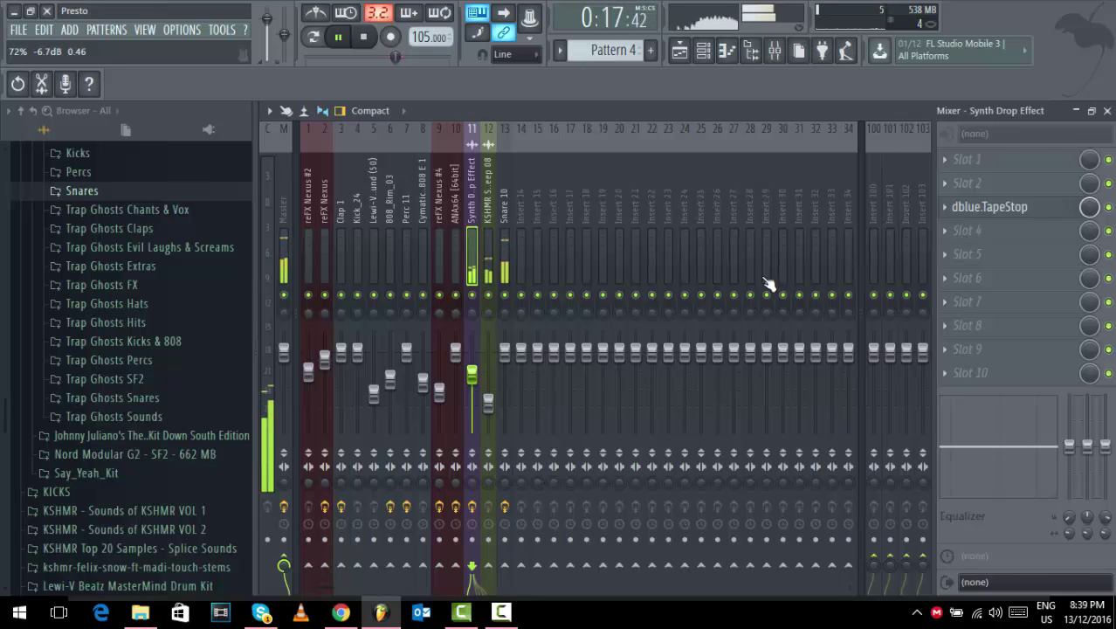
pyautogui.click(1107, 110)
pyautogui.press('space')
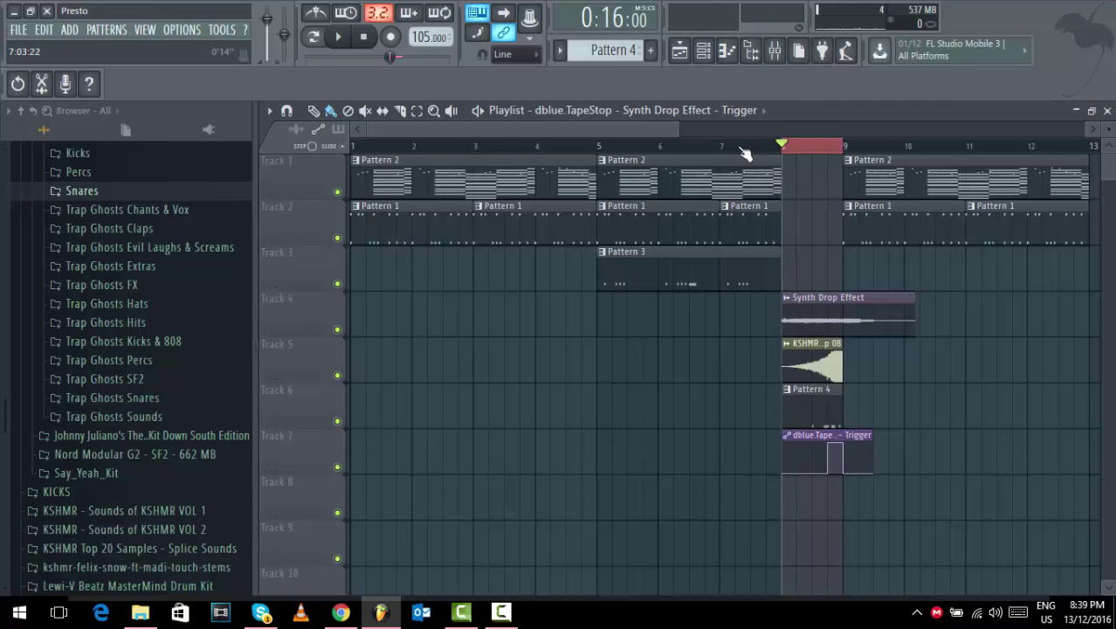
# Clear the bar 8 selection and play the song from the middle of bar 7 through the transition.
pyautogui.click(747, 148)
pyautogui.press('space')
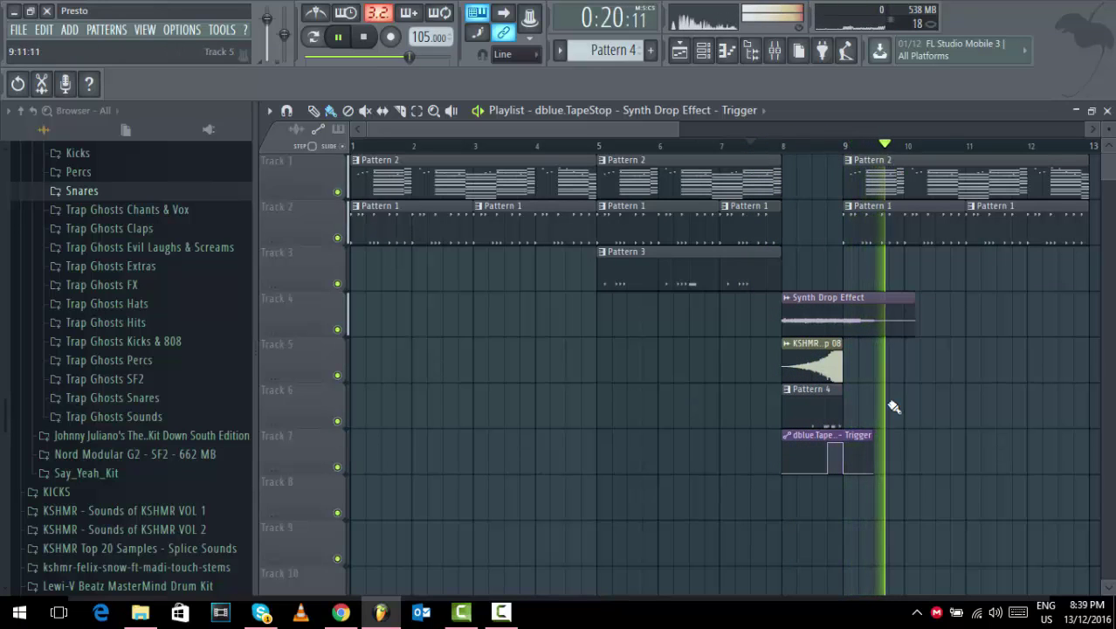
pyautogui.press('space')
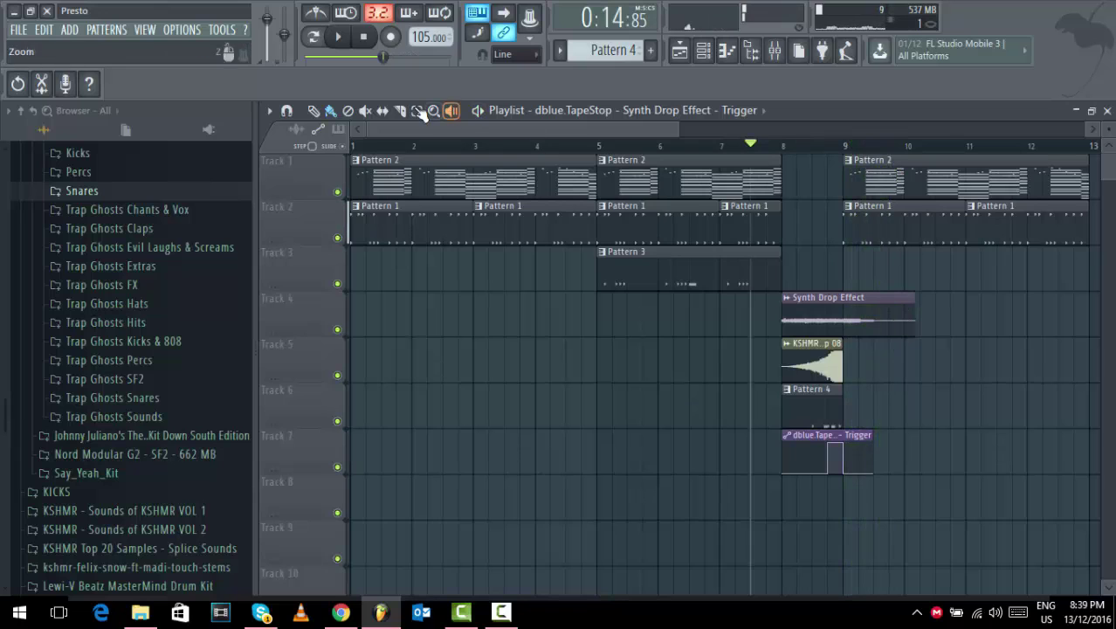
# Slice the Synth Drop Effect clip at bar 9, delete the part after the cut, and play the transition.
pyautogui.moveTo(856, 344); pyautogui.dragTo(853, 345)
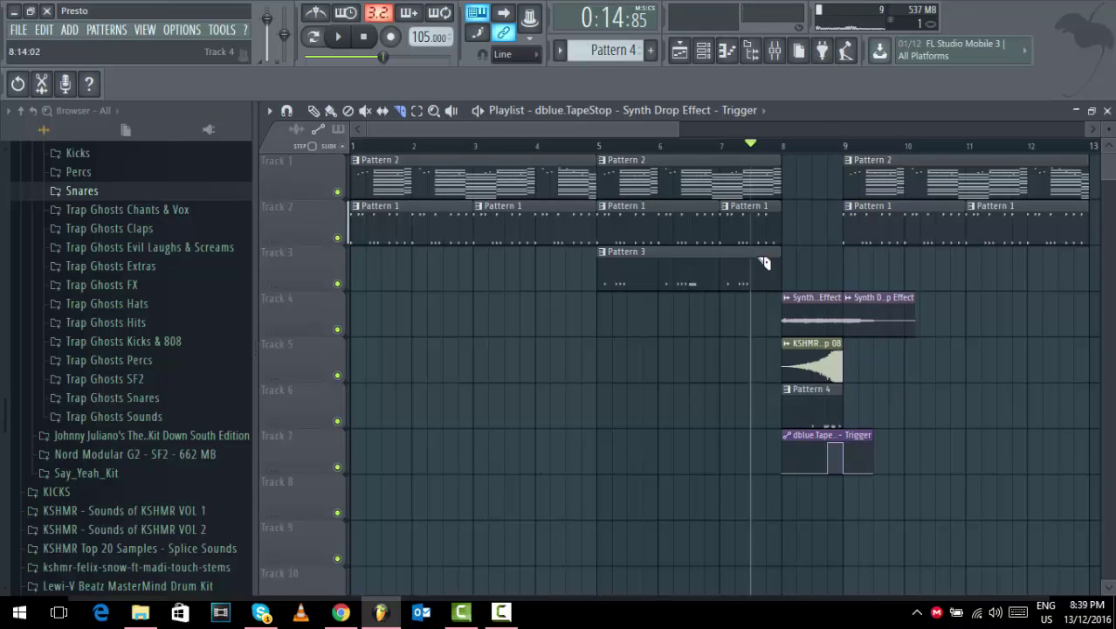
pyautogui.click(330, 110)
pyautogui.rightClick(885, 325)
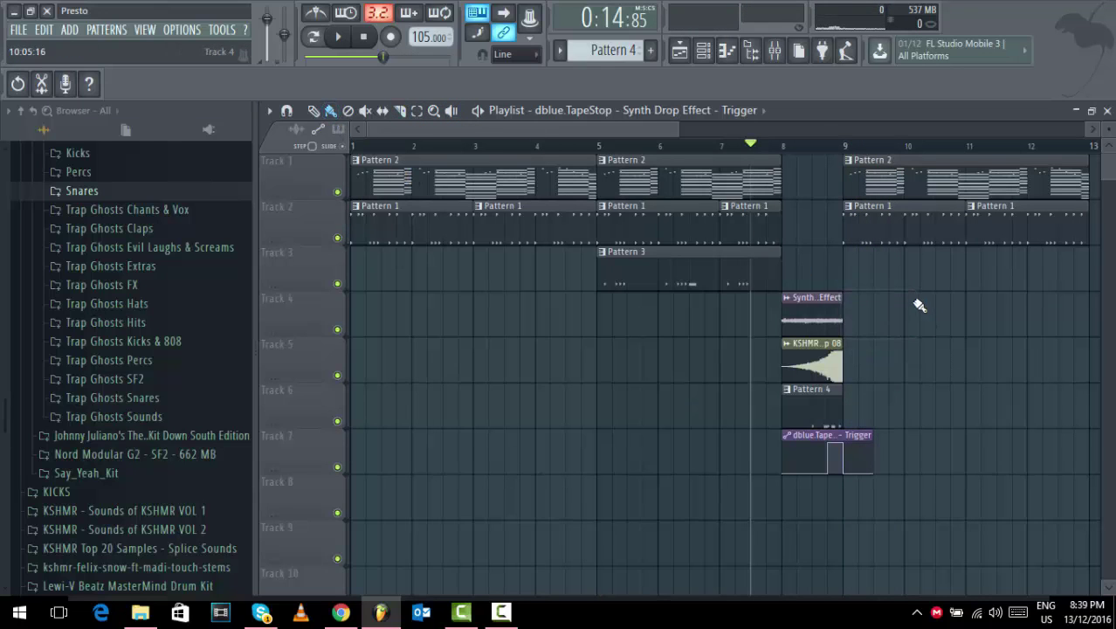
pyautogui.press('space')
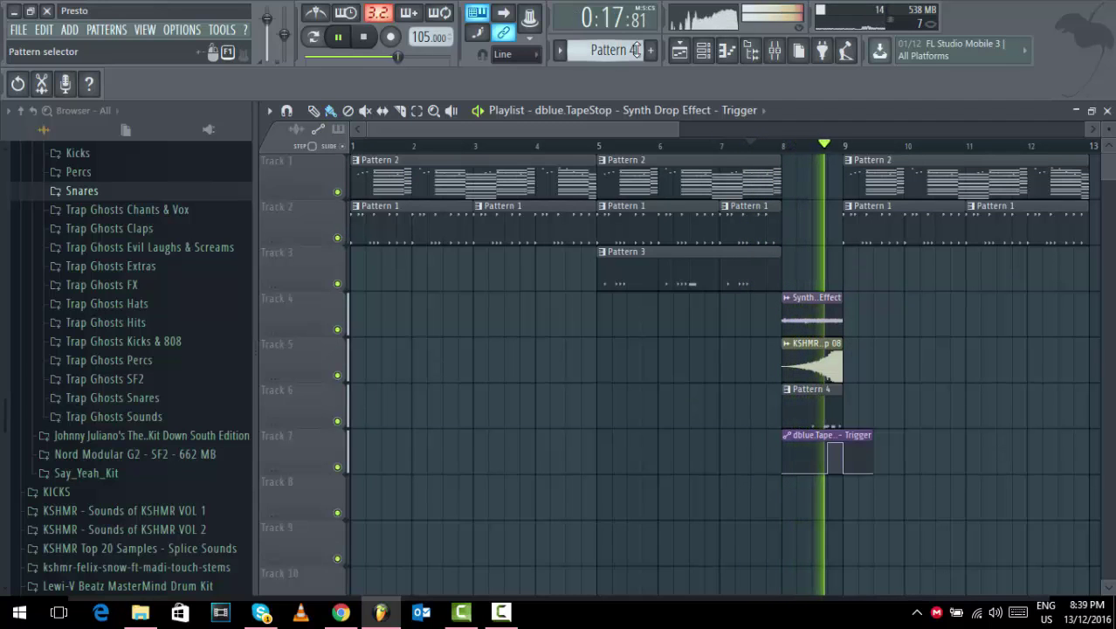
pyautogui.press('space')
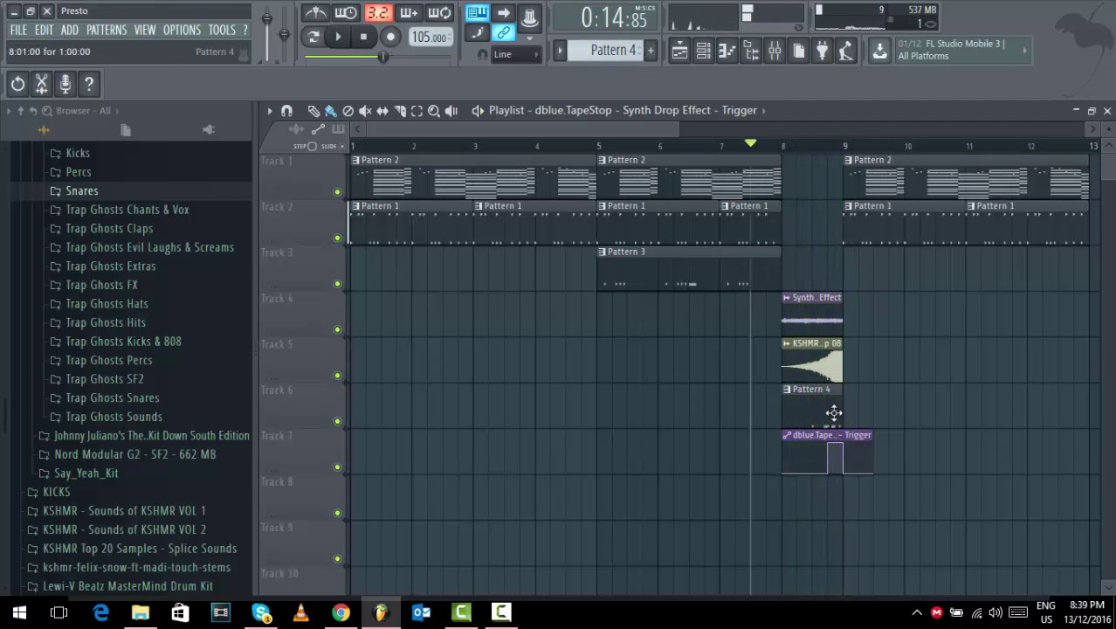
# Open Pattern 4's Snare 10 notes in the piano roll and play the pattern.
pyautogui.doubleClick(834, 412)
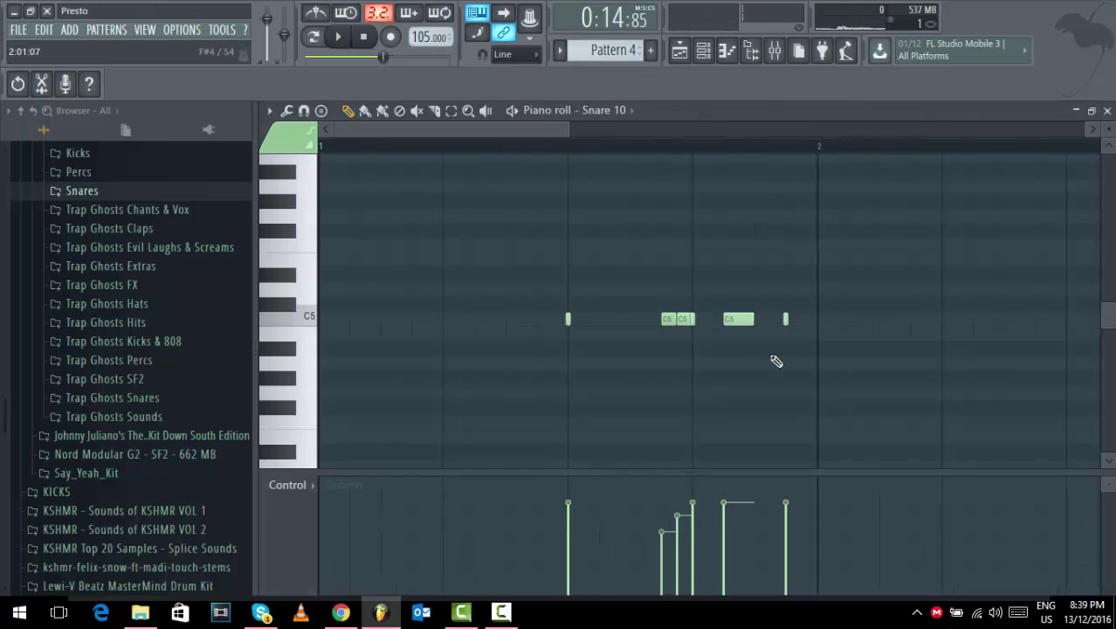
pyautogui.click(514, 112)
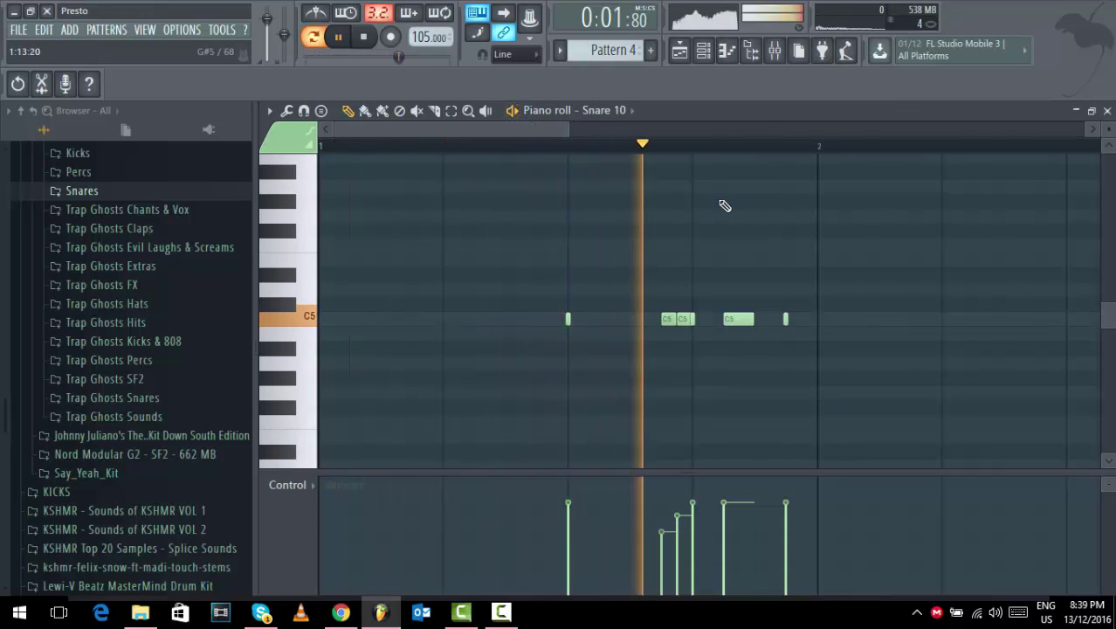
pyautogui.press('space')
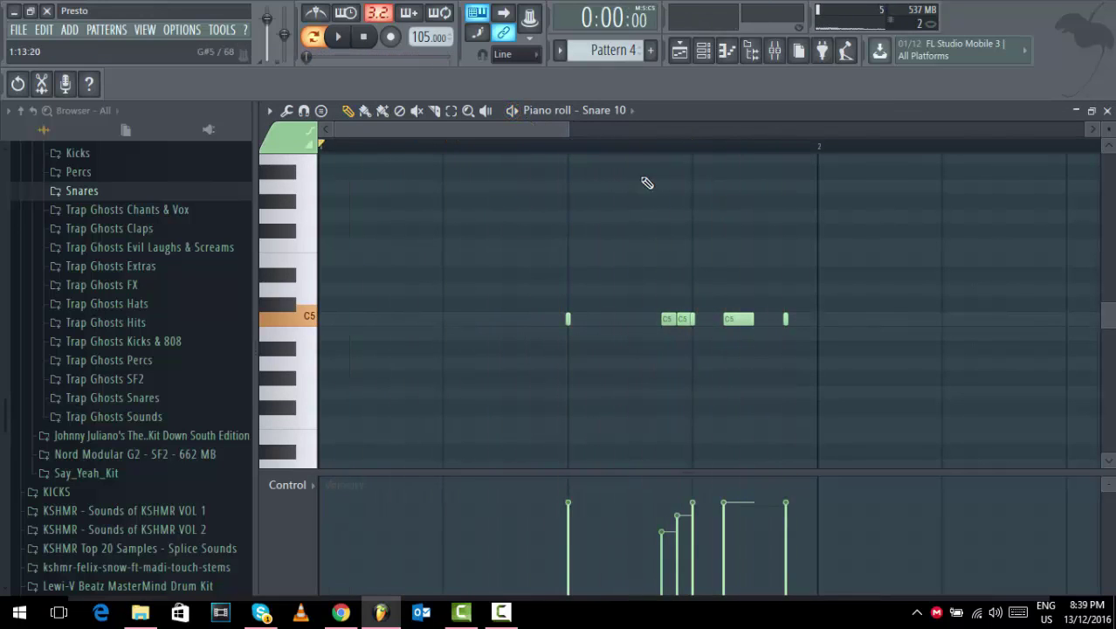
# With snapping off, move the last snare note to 1:15:16 and lengthen it to 0:00:23, then restore Line snapping.
pyautogui.click(536, 56)
pyautogui.click(515, 113)
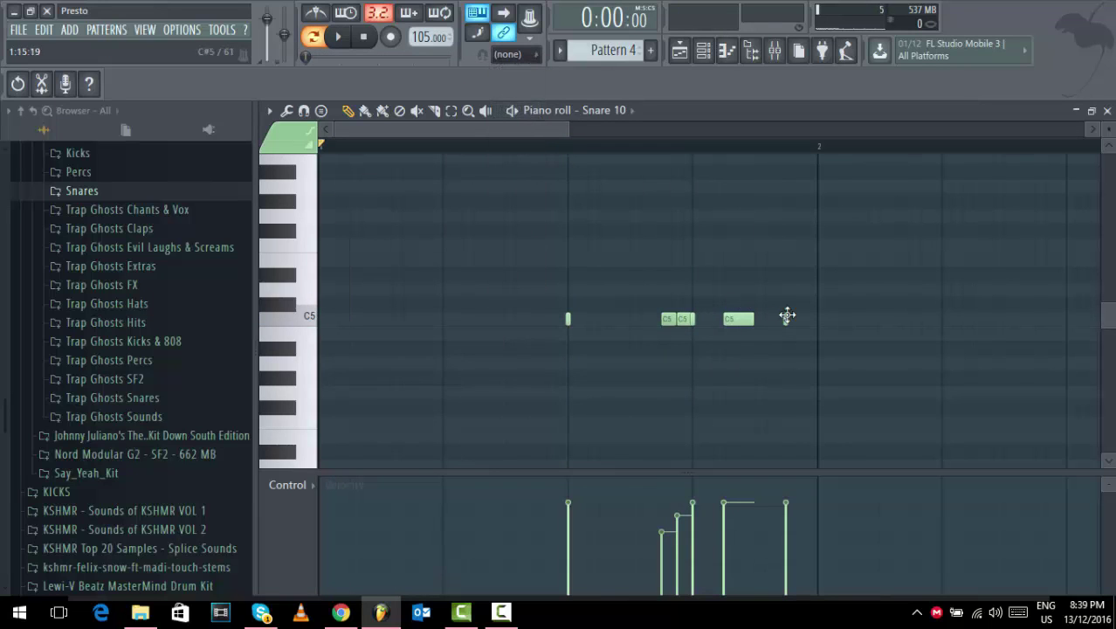
pyautogui.moveTo(787, 321); pyautogui.dragTo(777, 322)
pyautogui.press('space')
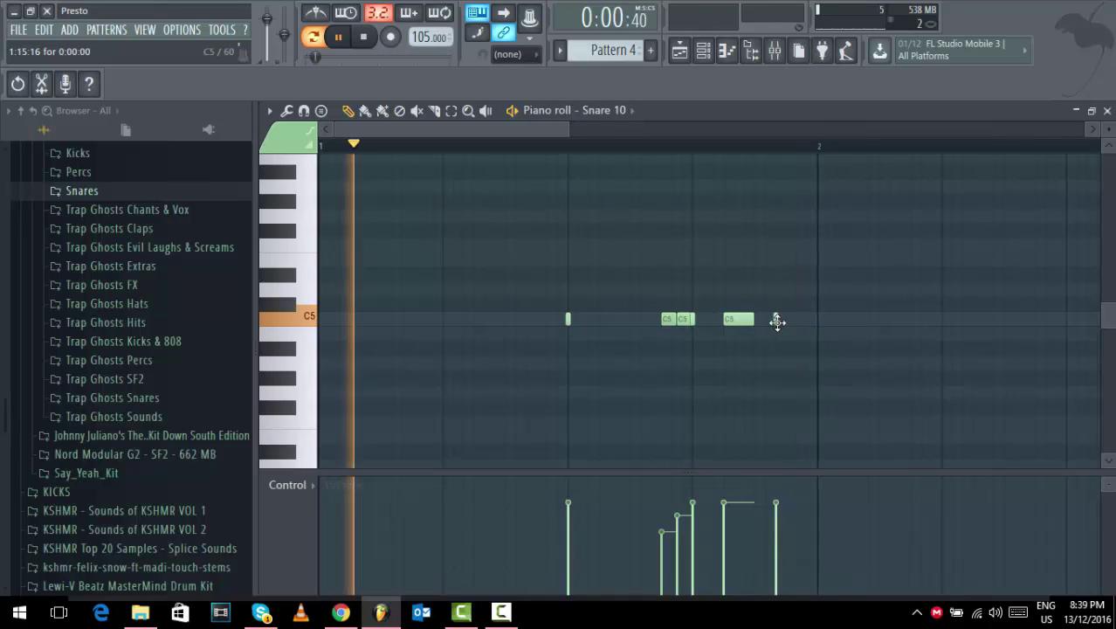
pyautogui.moveTo(777, 321); pyautogui.dragTo(808, 322)
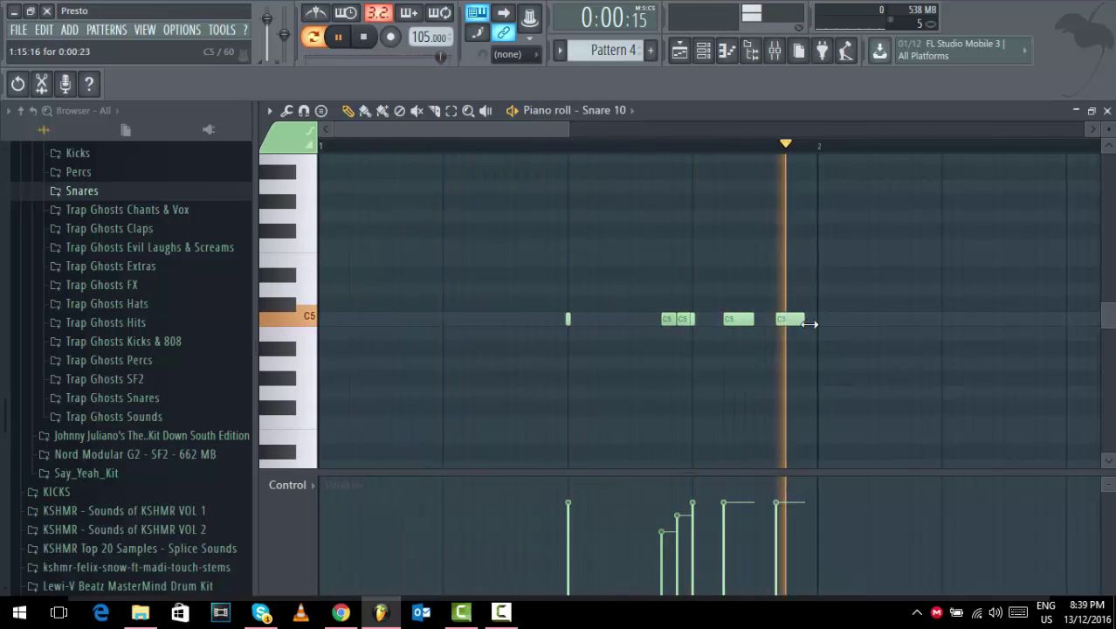
pyautogui.click(507, 54)
pyautogui.click(511, 78)
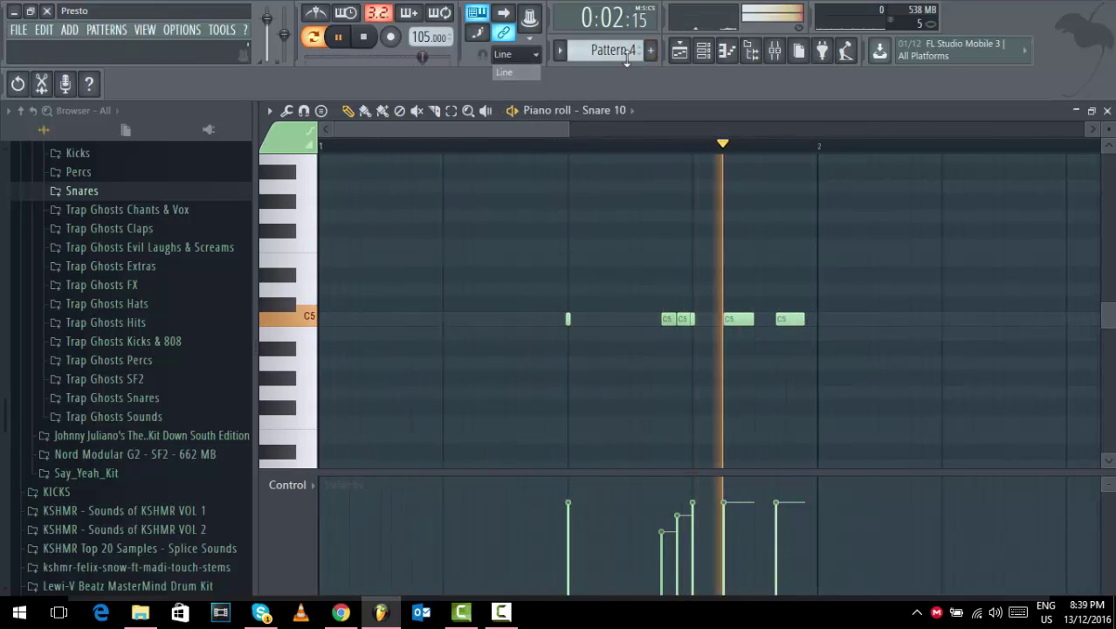
pyautogui.press('space')
# Play back the playlist from bar 8 to hear the adjusted snare fill.
pyautogui.click(680, 50)
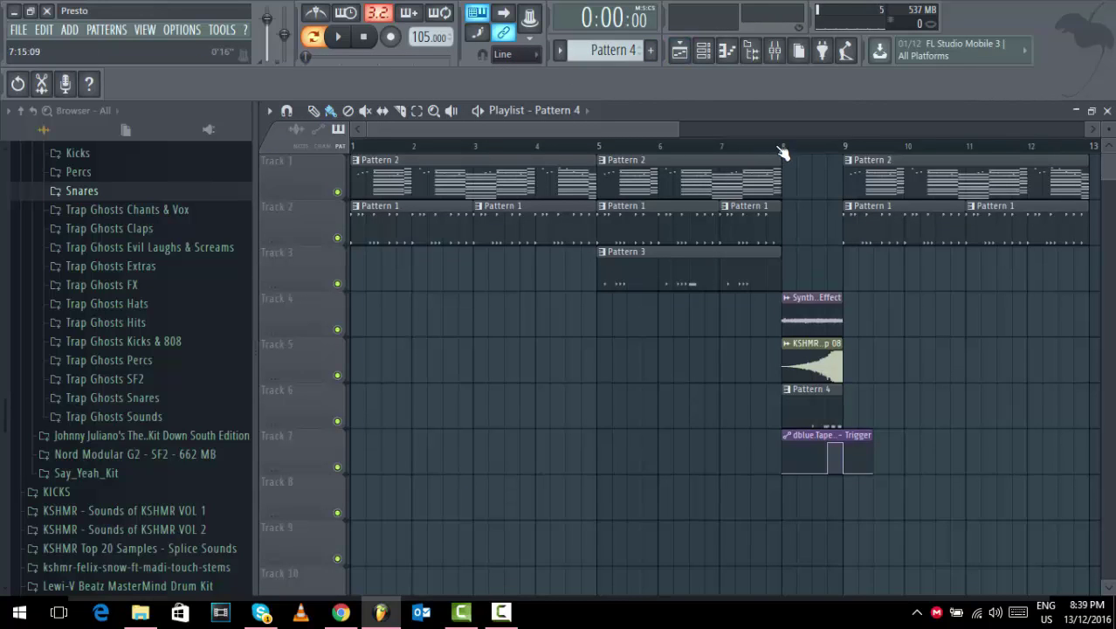
pyautogui.click(783, 153)
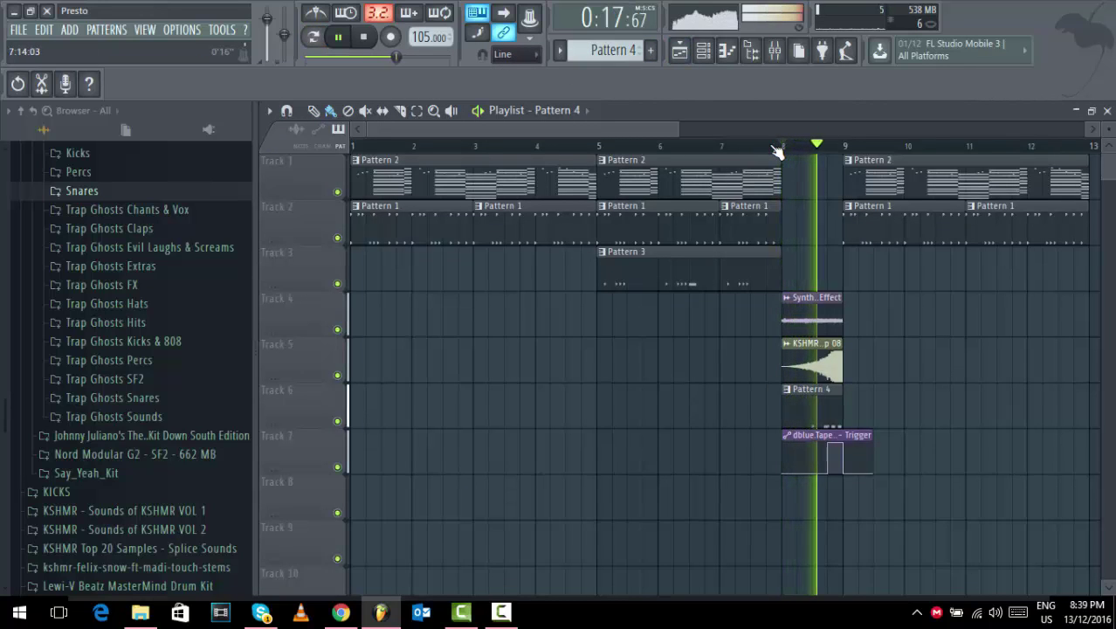
pyautogui.press('space')
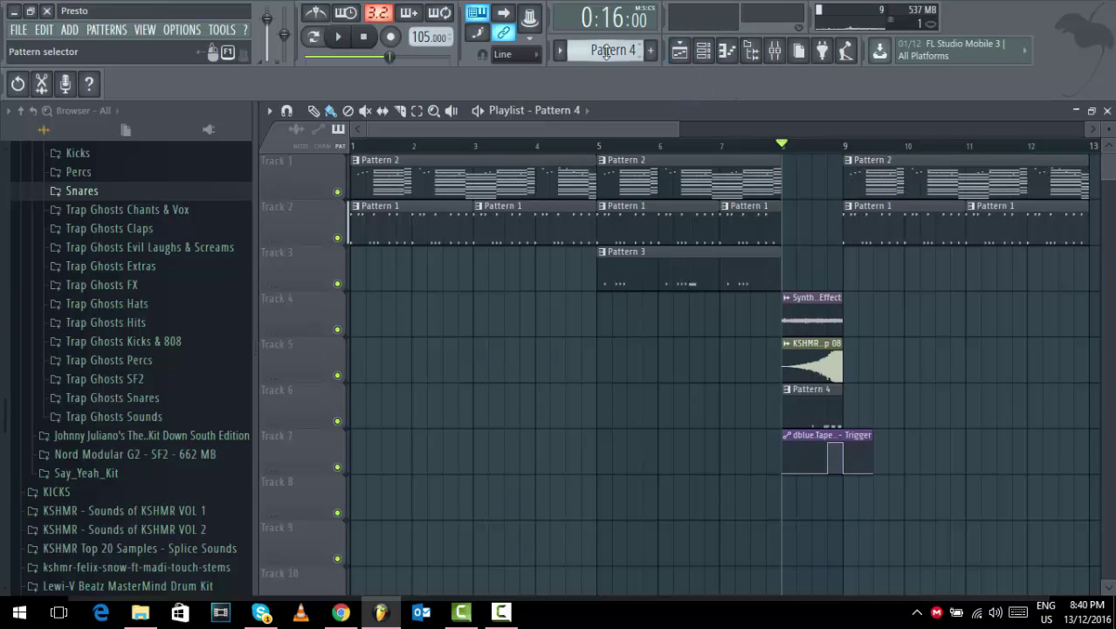
# Copy the reFX Nexus #2 notes from Pattern 2 in the channel rack.
pyautogui.click(846, 283)
pyautogui.click(1107, 110)
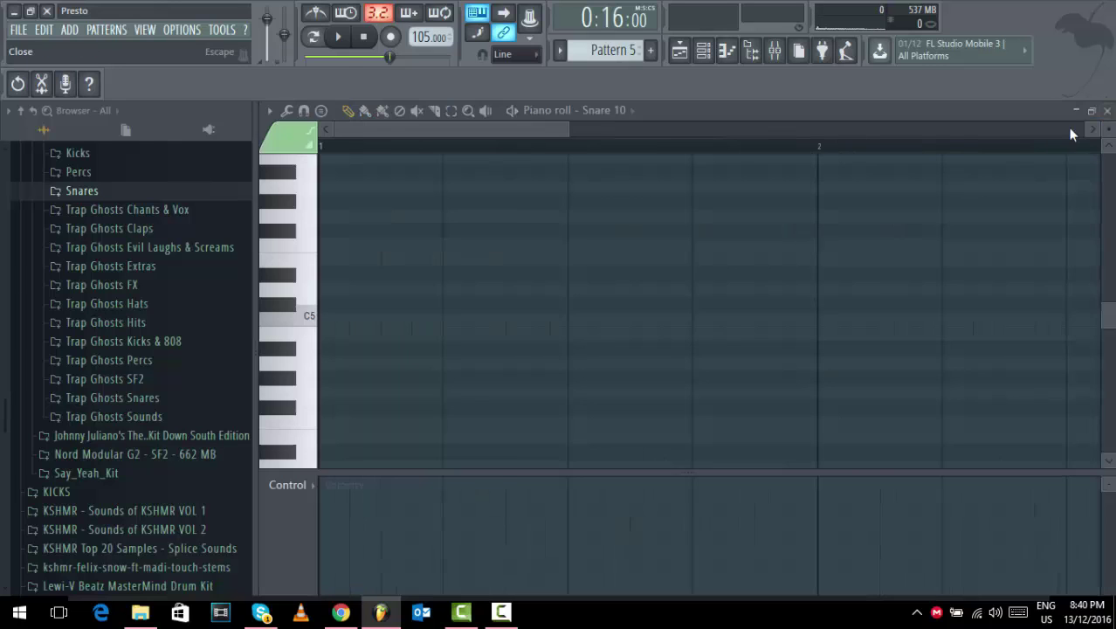
pyautogui.click(1107, 111)
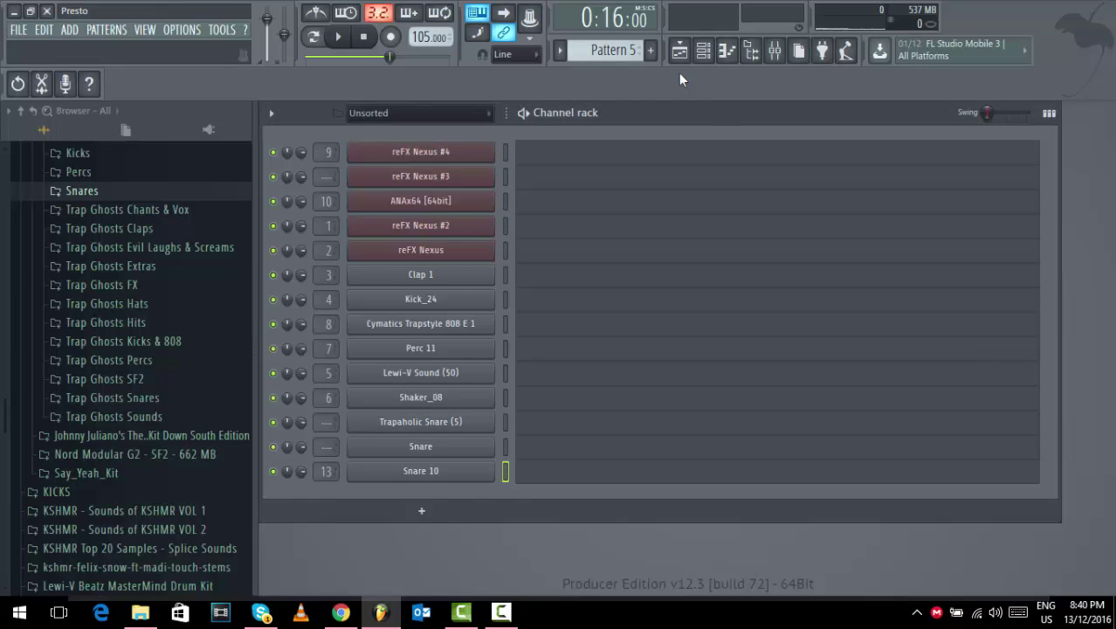
pyautogui.scroll(3, 617, 50)
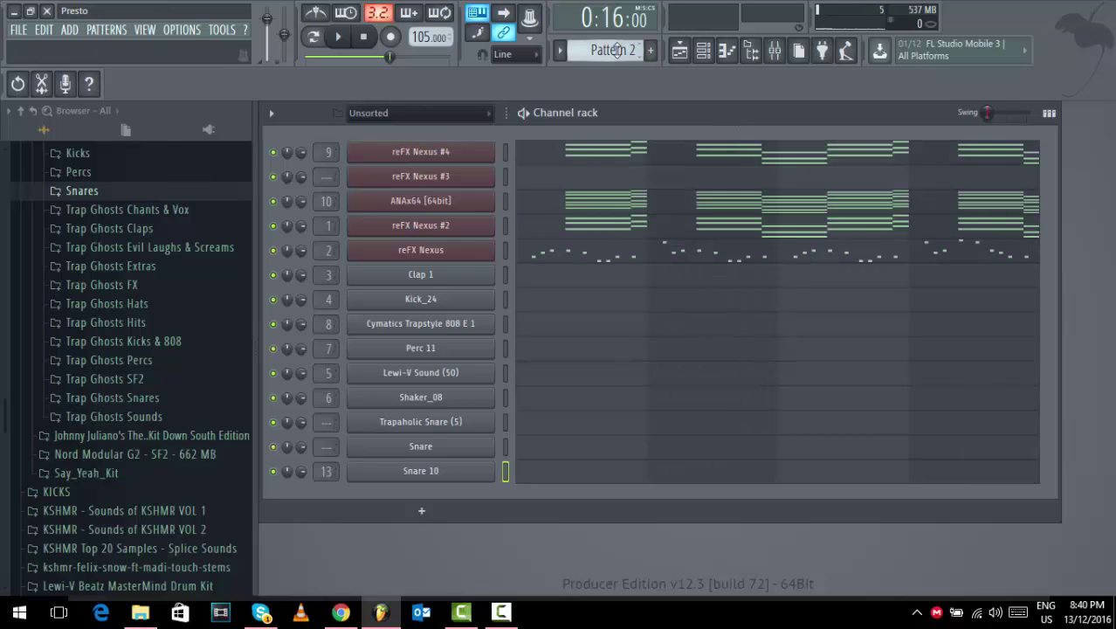
pyautogui.rightClick(465, 237)
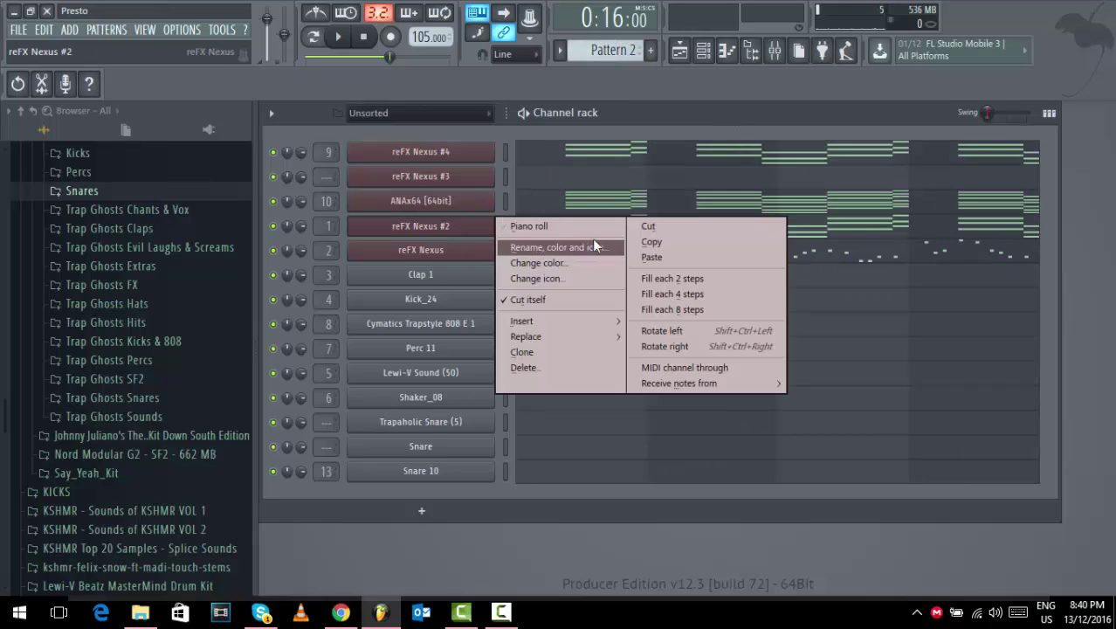
pyautogui.click(658, 237)
# Paste the copied notes onto the reFX Nexus #3 channel in Pattern 5.
pyautogui.scroll(-2, 606, 50)
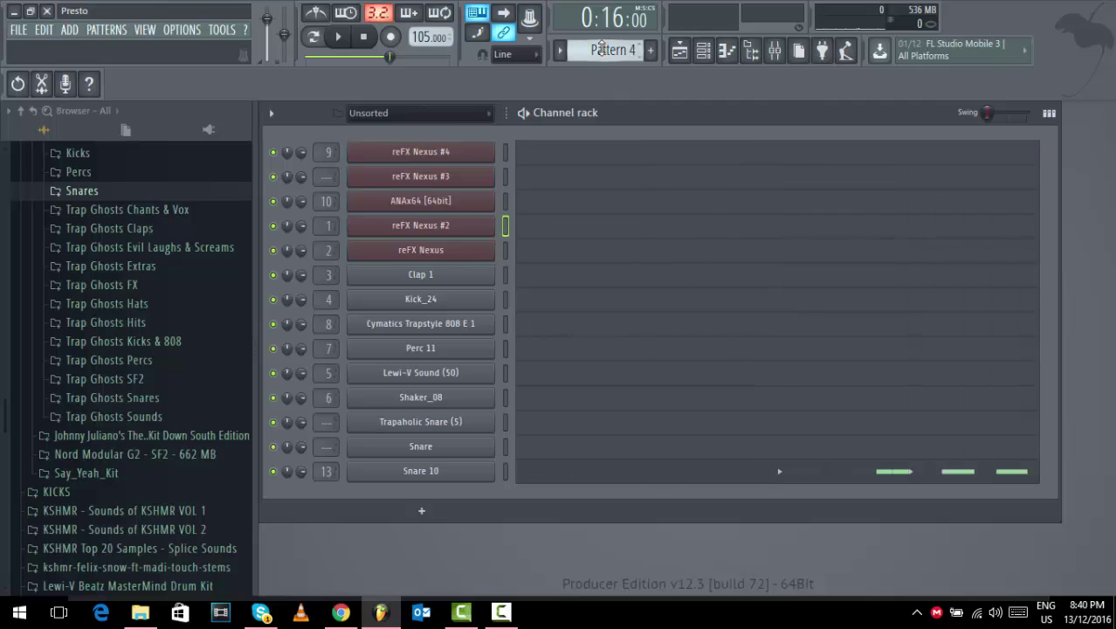
pyautogui.click(505, 153)
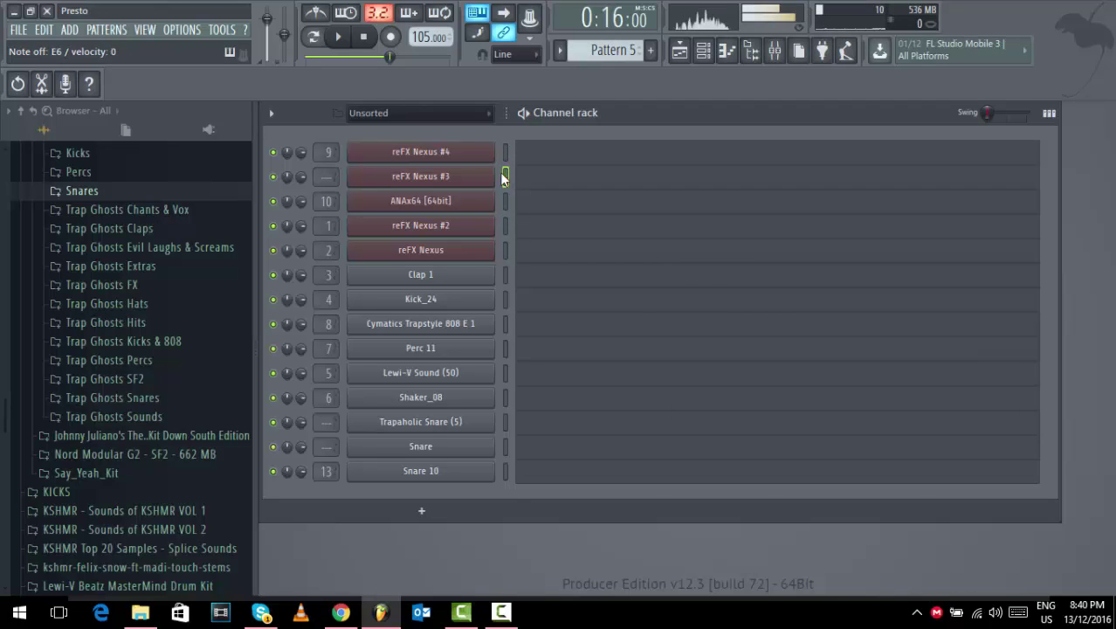
pyautogui.rightClick(464, 179)
pyautogui.moveTo(541, 172)
pyautogui.click(658, 205)
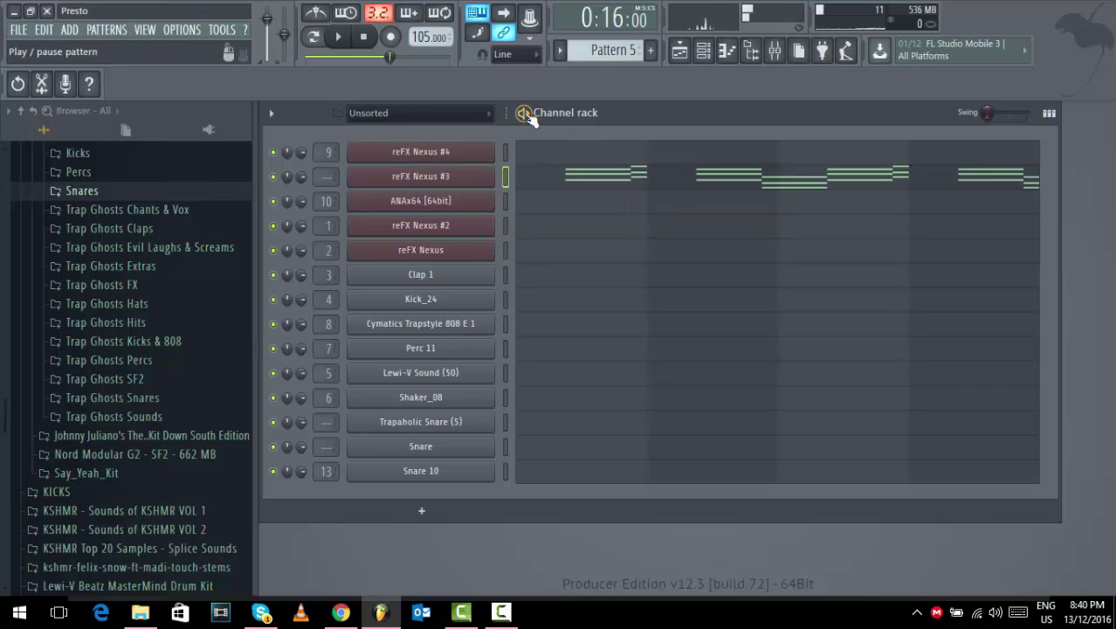
# Open the reFX Nexus #3 notes of Pattern 5 in the piano roll and transpose them down one octave during playback.
pyautogui.press('space')
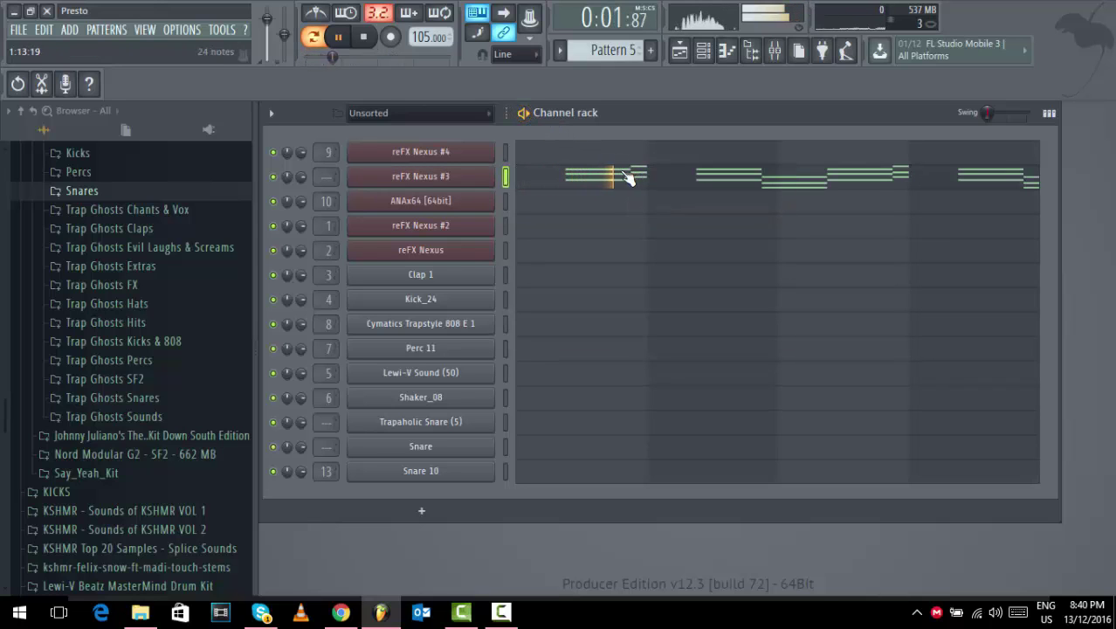
pyautogui.click(625, 175)
pyautogui.hotkey('ctrl', 'z')
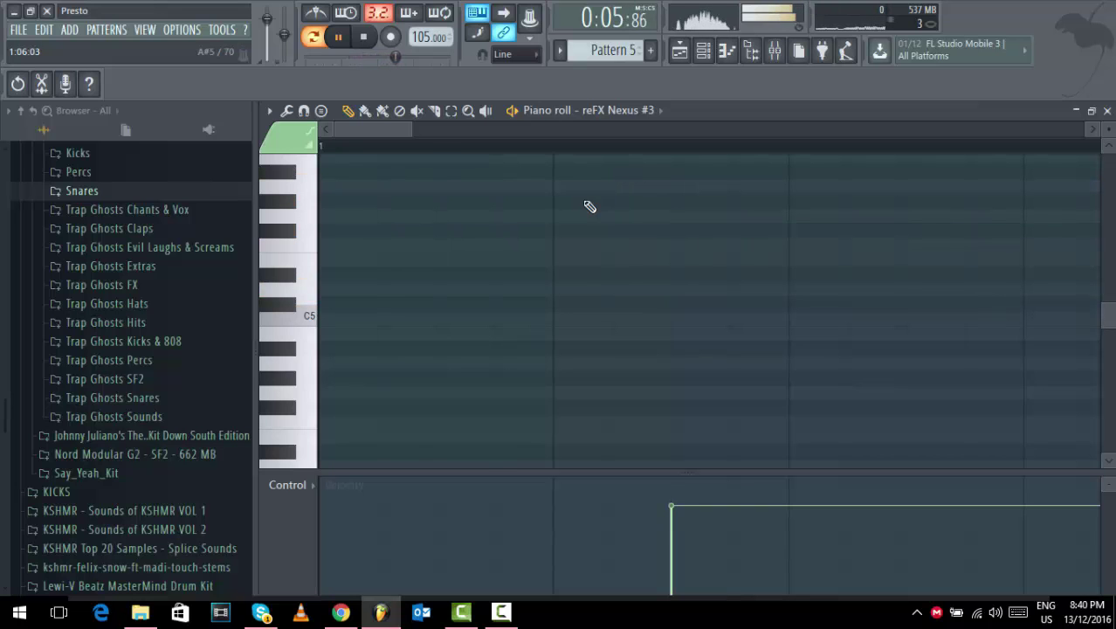
pyautogui.moveTo(413, 130); pyautogui.dragTo(760, 139)
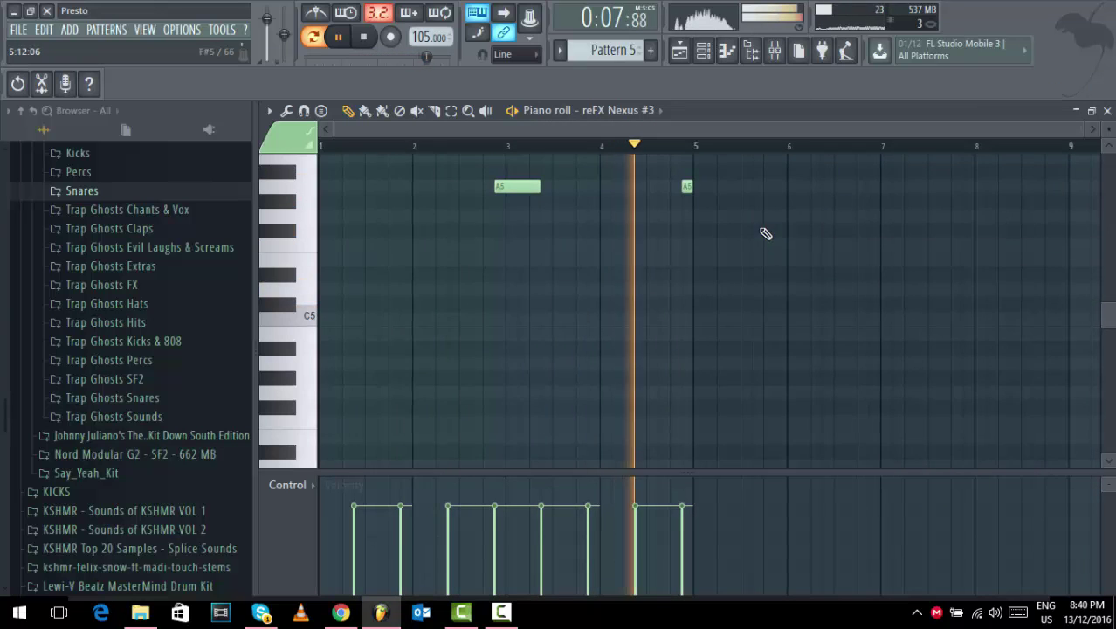
pyautogui.scroll(1, 765, 225)
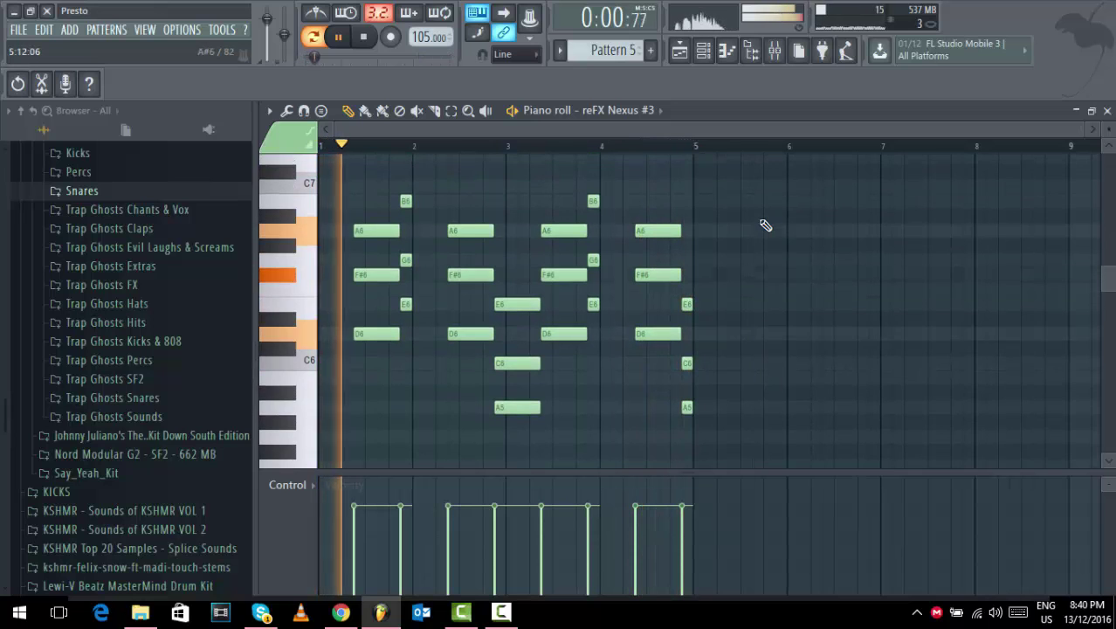
pyautogui.hotkey('ctrl', 'Down')
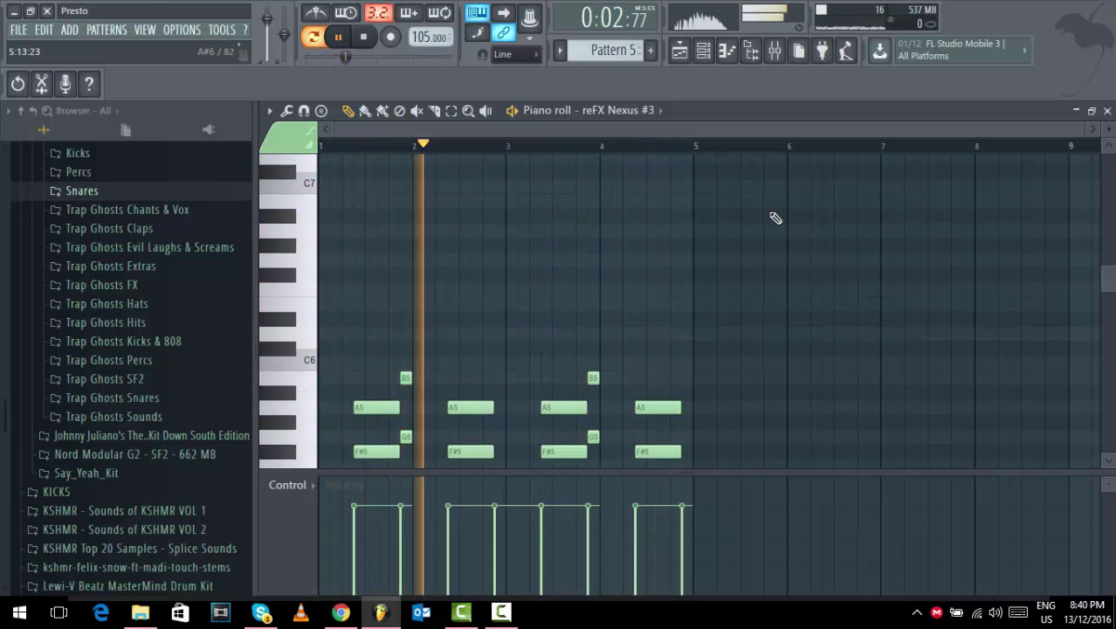
pyautogui.scroll(-2, 773, 219)
pyautogui.press('space')
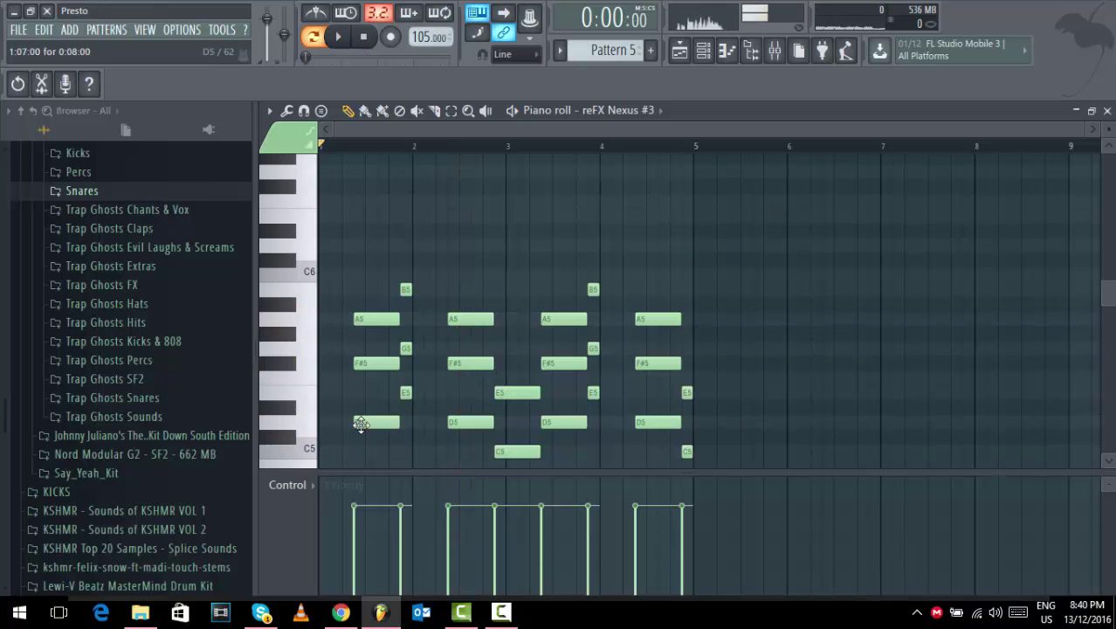
pyautogui.click(501, 611)
pyautogui.click(1039, 535)
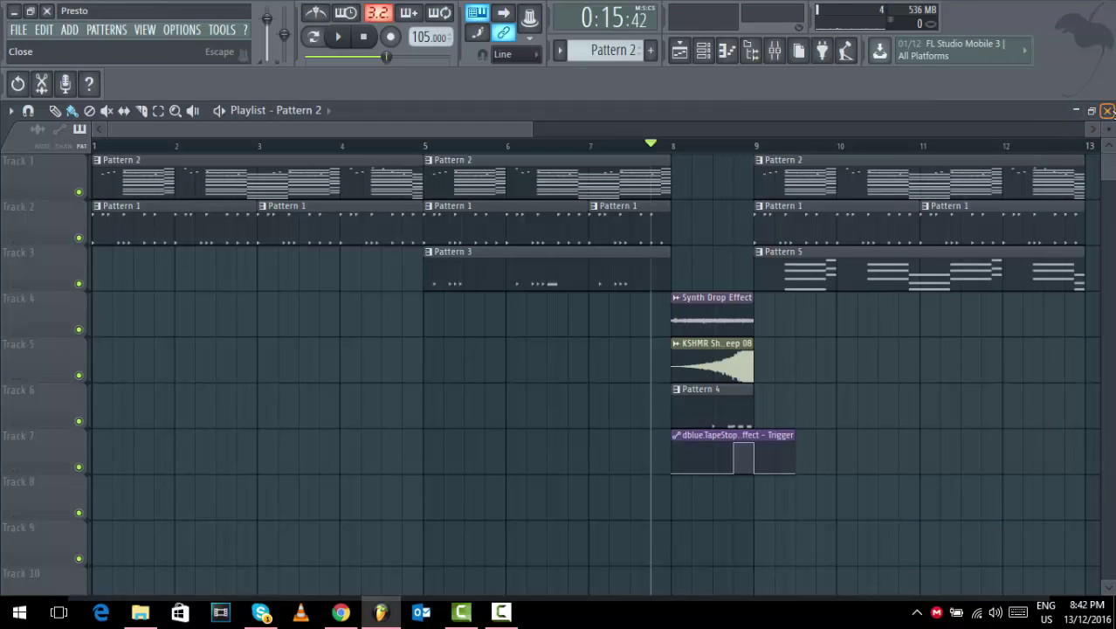
# Split Pattern 2 into separate patterns by channel.
pyautogui.click(1107, 111)
pyautogui.click(1108, 112)
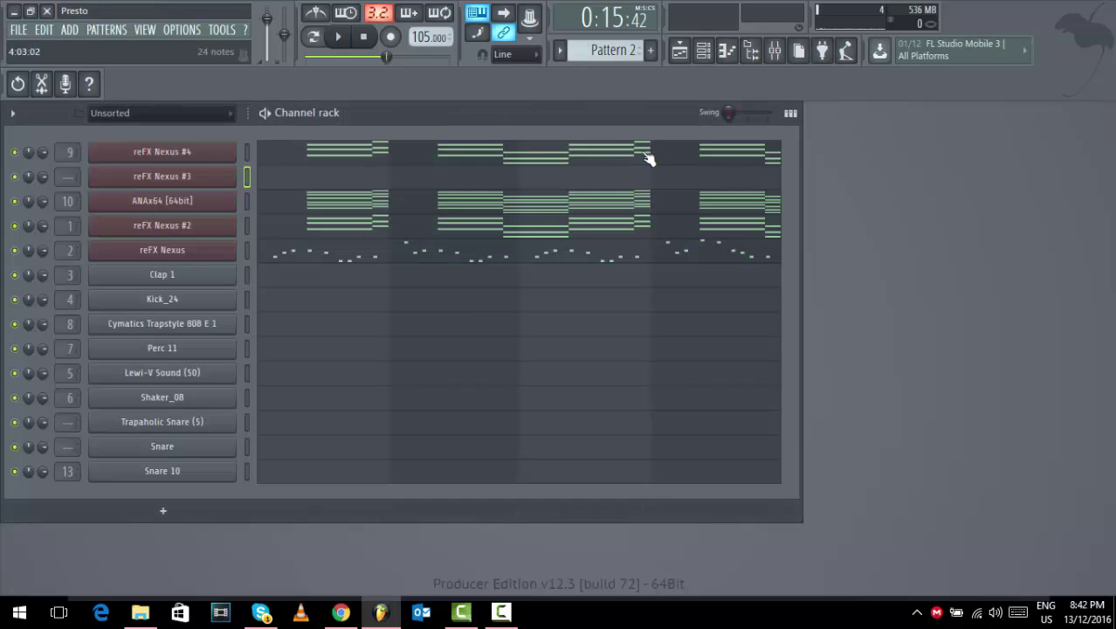
pyautogui.click(568, 52)
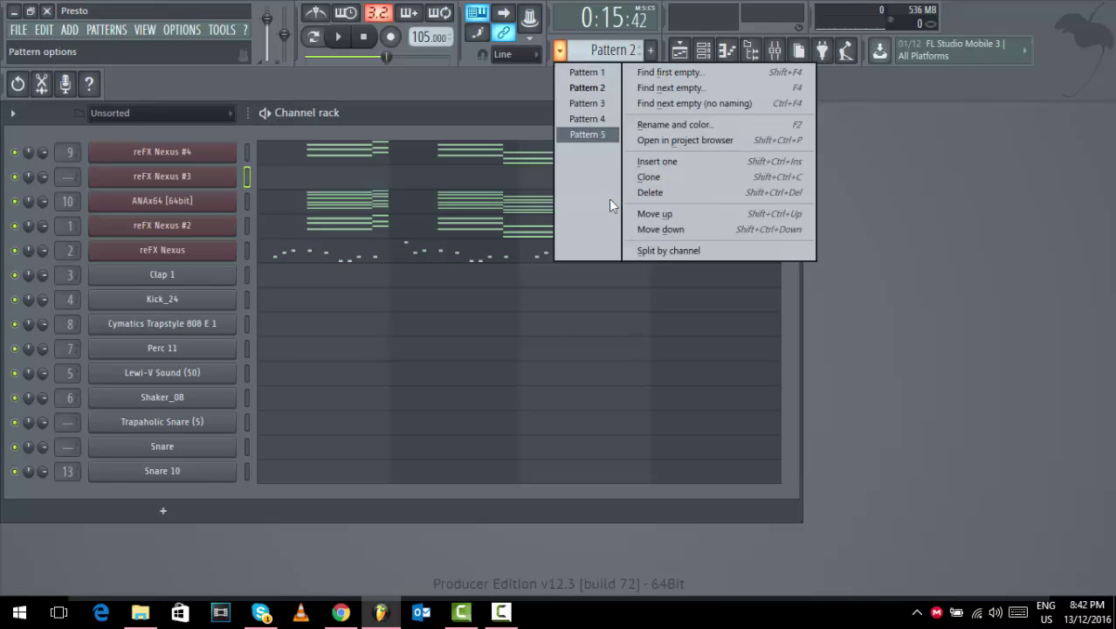
pyautogui.click(666, 251)
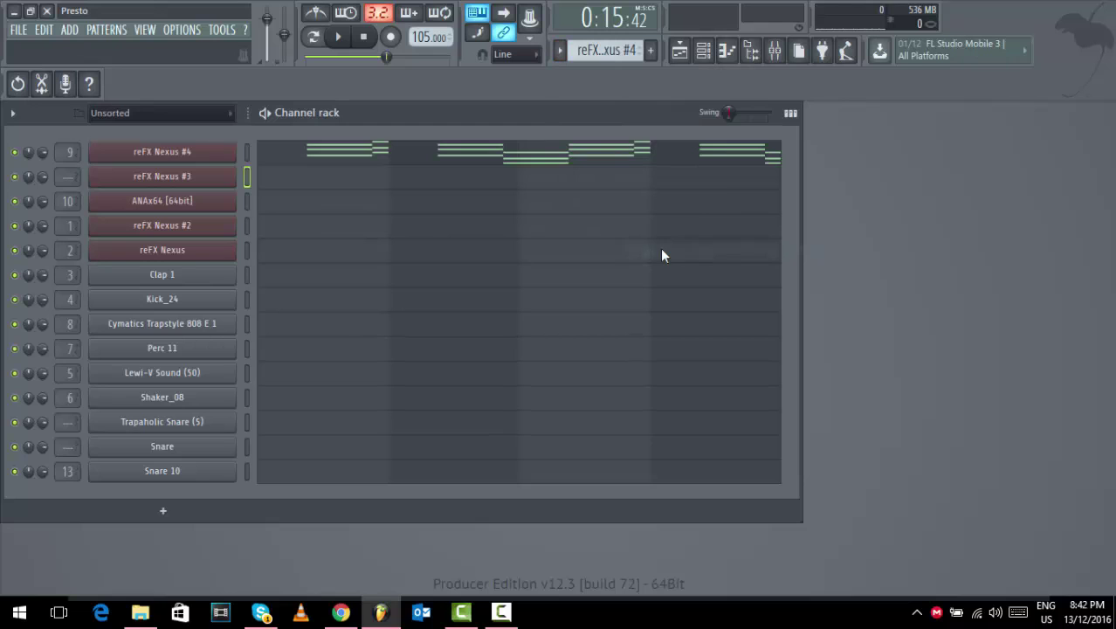
# Arrange the split reFX Nexus, ANAx64, reFX Nexus #2 and #4 clips on tracks 1, 4, 5 and 6 at bar 1, and delete the combined bar 5 clip.
pyautogui.click(679, 51)
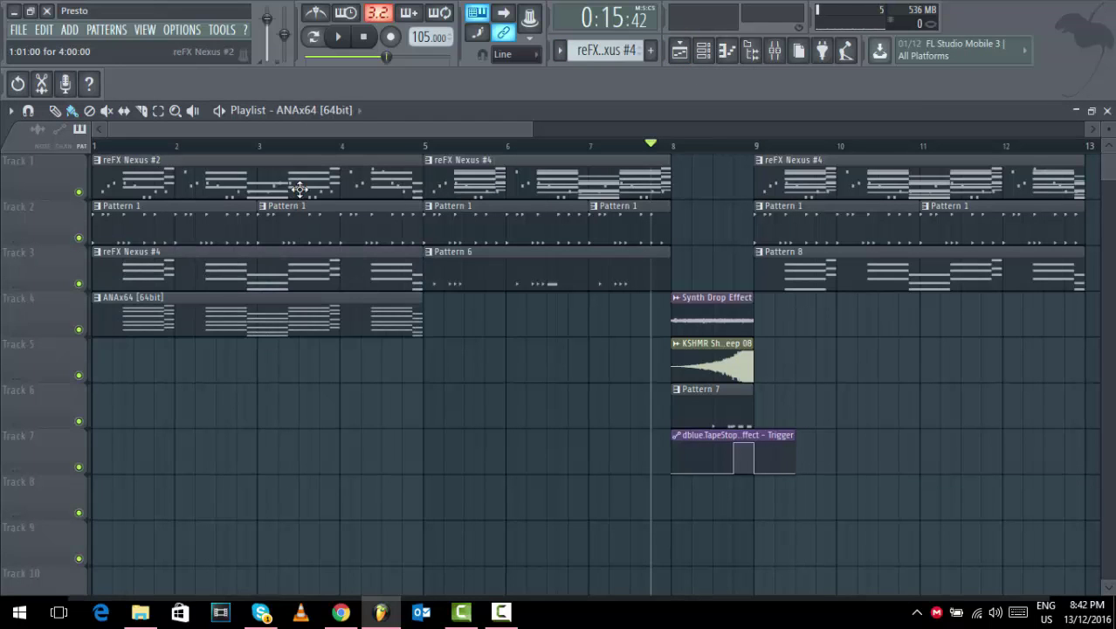
pyautogui.click(313, 166)
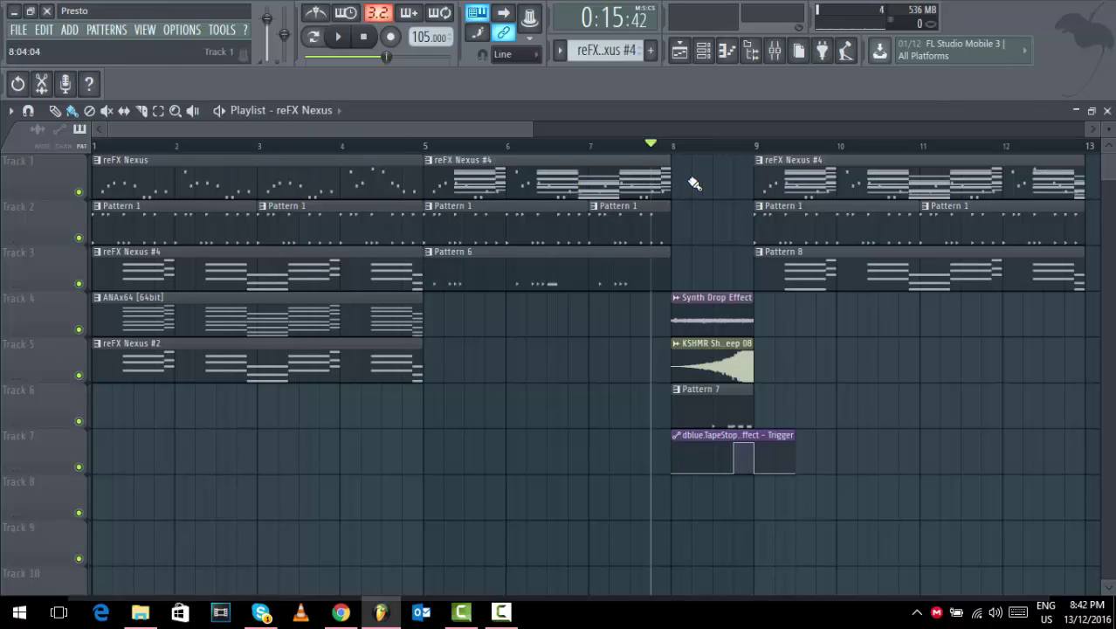
pyautogui.rightClick(605, 179)
pyautogui.moveTo(410, 159); pyautogui.dragTo(352, 196)
pyautogui.moveTo(305, 248); pyautogui.dragTo(316, 377)
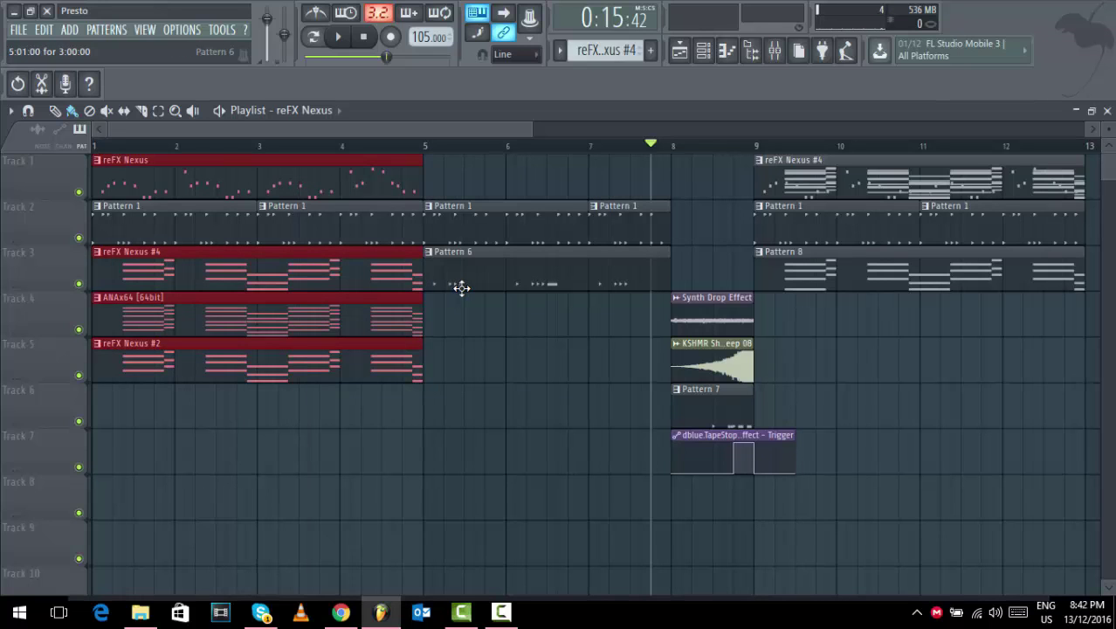
pyautogui.moveTo(345, 274); pyautogui.dragTo(327, 449)
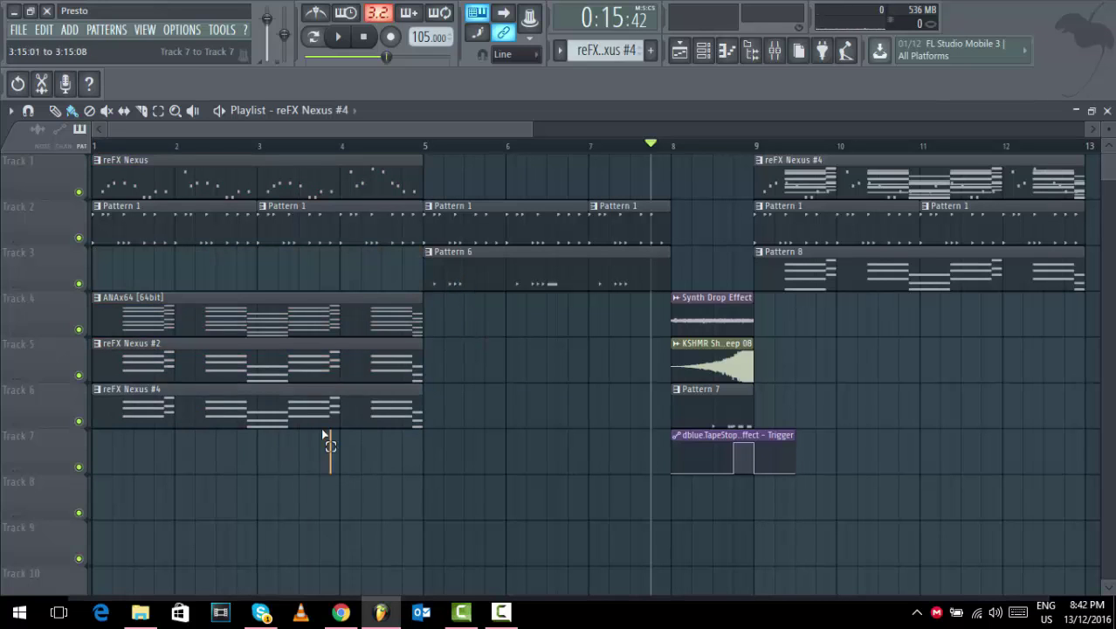
# Duplicate the four split clips from bar 1 to bar 5 and trim the copies to end at bar 8.
pyautogui.keyDown('ctrl'); pyautogui.click(293, 183); pyautogui.keyUp('ctrl')
pyautogui.moveTo(213, 180); pyautogui.dragTo(542, 220)
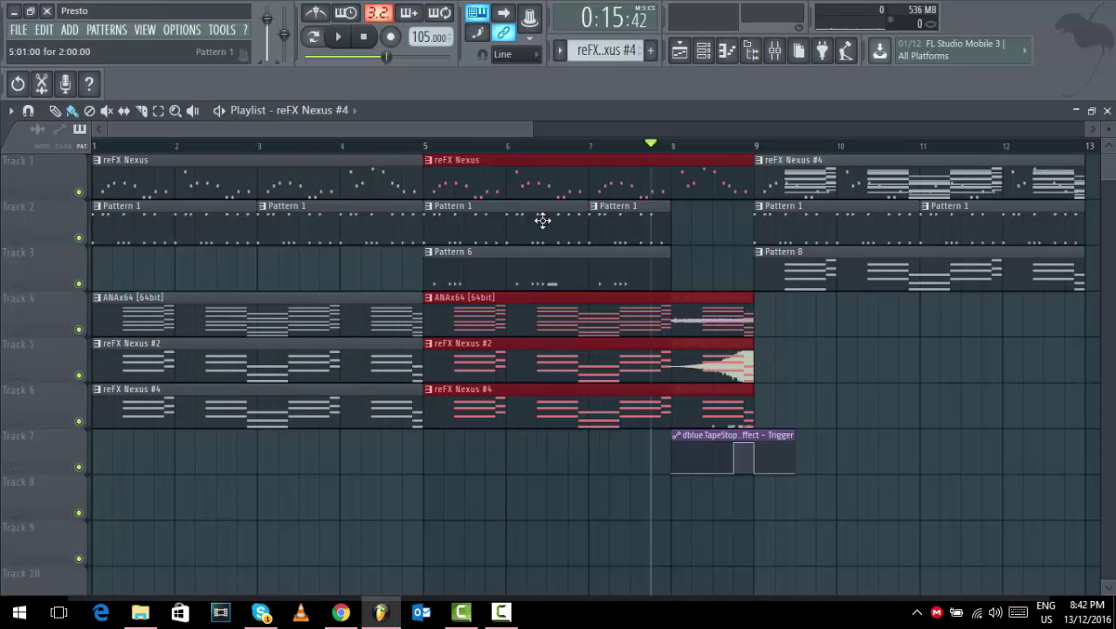
pyautogui.moveTo(748, 175); pyautogui.dragTo(695, 168)
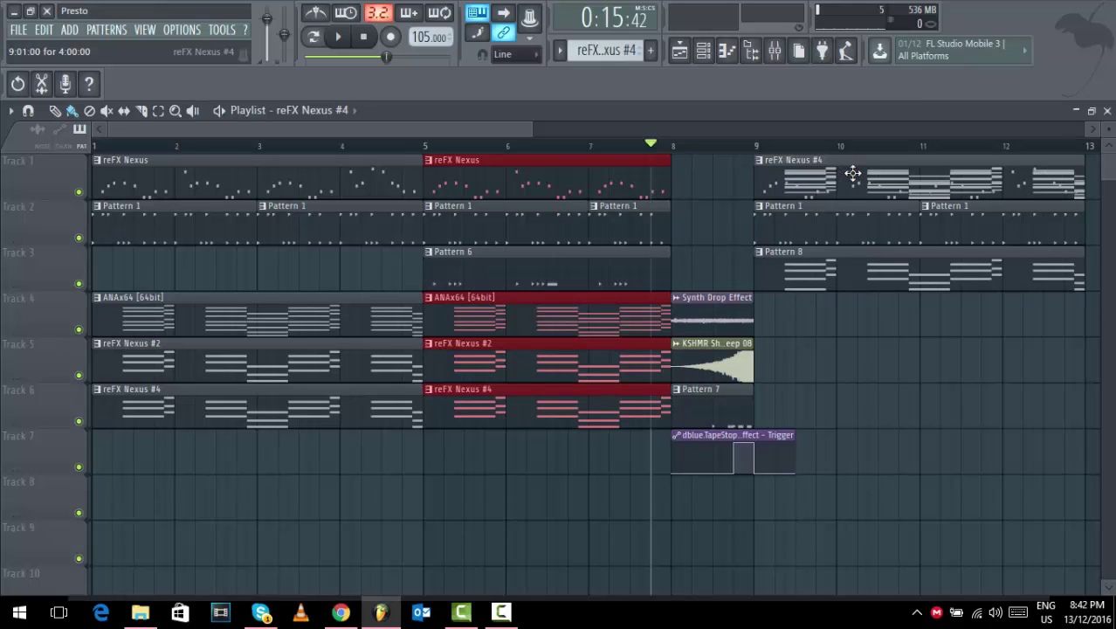
# Replace the combined clip at bar 9 with reFX Nexus on track 1 and ANAx64 on track 5.
pyautogui.moveTo(864, 168); pyautogui.dragTo(869, 371)
pyautogui.scroll(2, 844, 180)
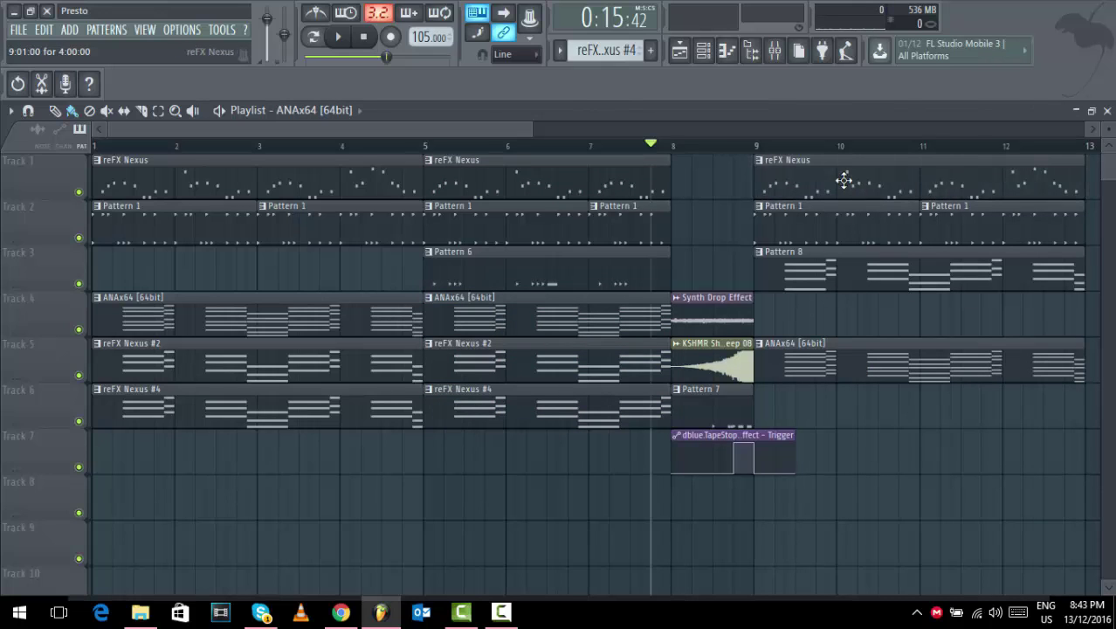
# Shift all reFX Nexus #3 notes in Pattern 8 one beat earlier in the piano roll and play the pattern.
pyautogui.click(820, 271)
pyautogui.doubleClick(821, 271)
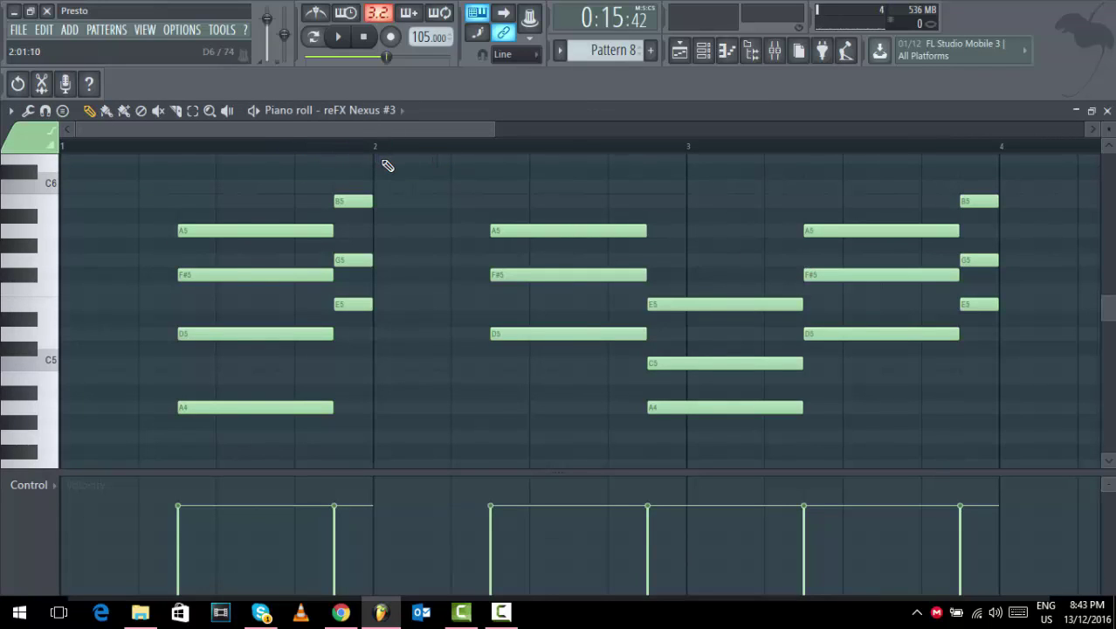
pyautogui.hscroll(3, 388, 166)
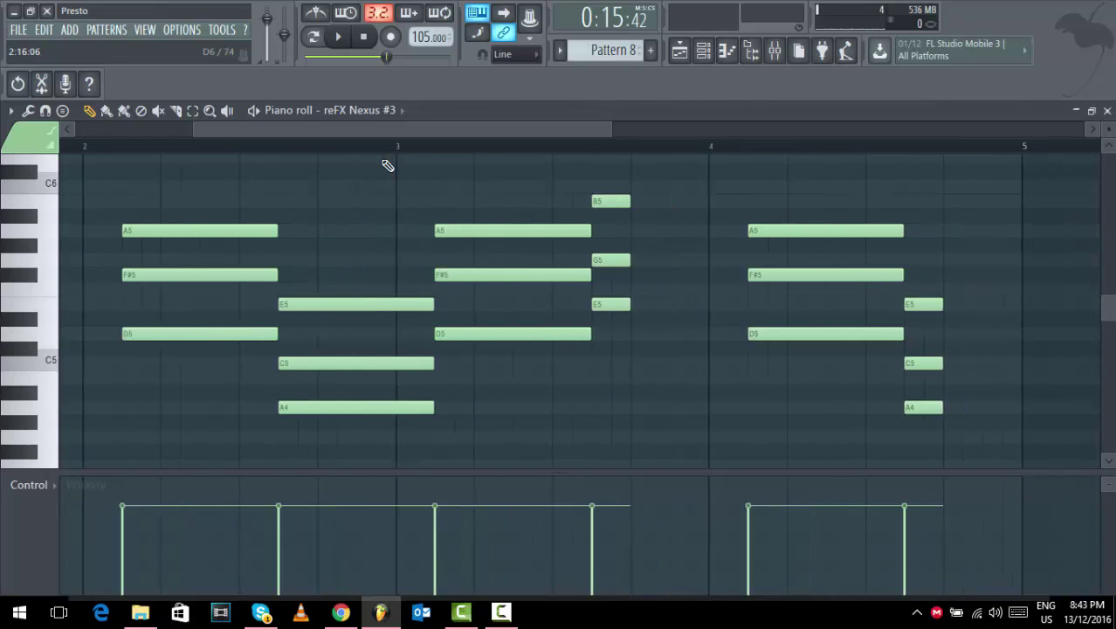
pyautogui.hotkey('shift', 'Right')
pyautogui.hotkey('shift', 'Right')
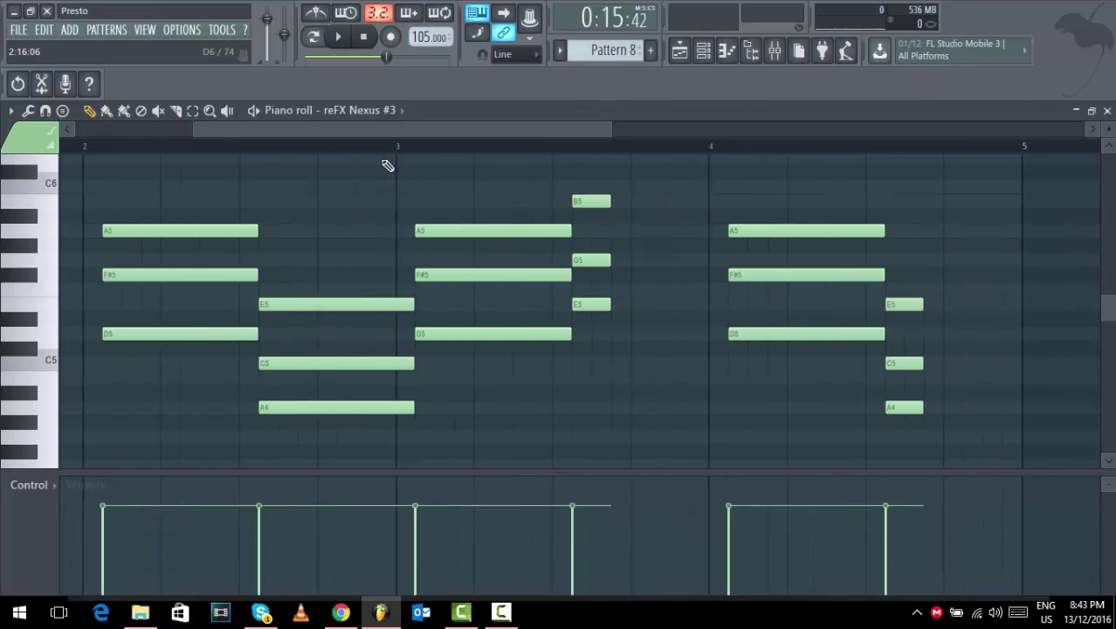
pyautogui.click(311, 38)
pyautogui.press('space')
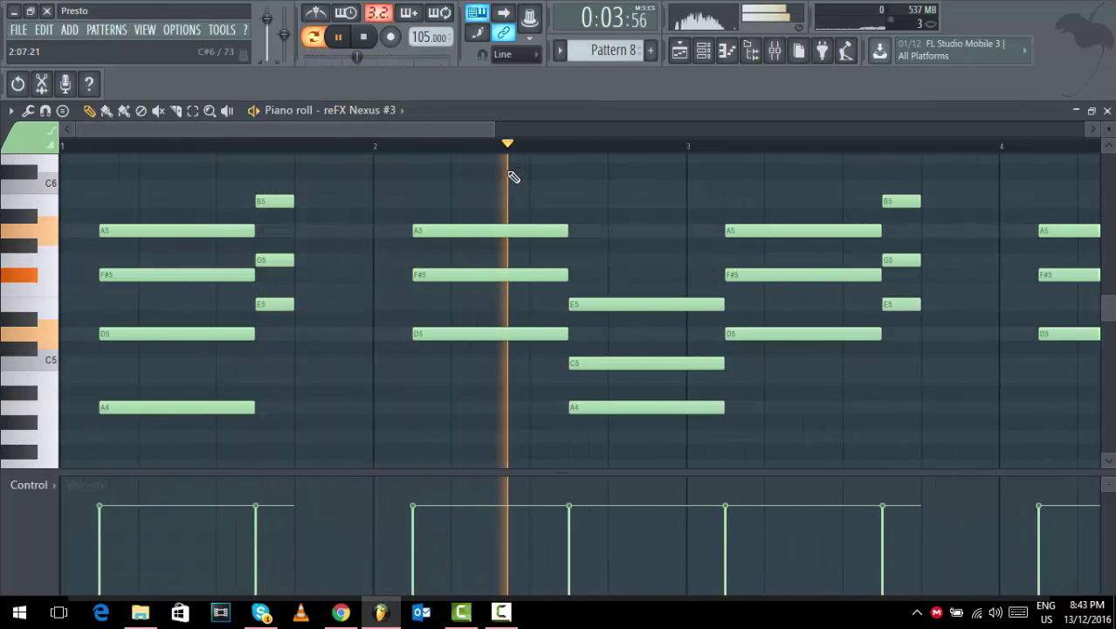
# Move the ANAx64 clip from track 5 to track 8, starting at bar 9, and play the song from bar 8.
pyautogui.click(1107, 111)
pyautogui.click(904, 443)
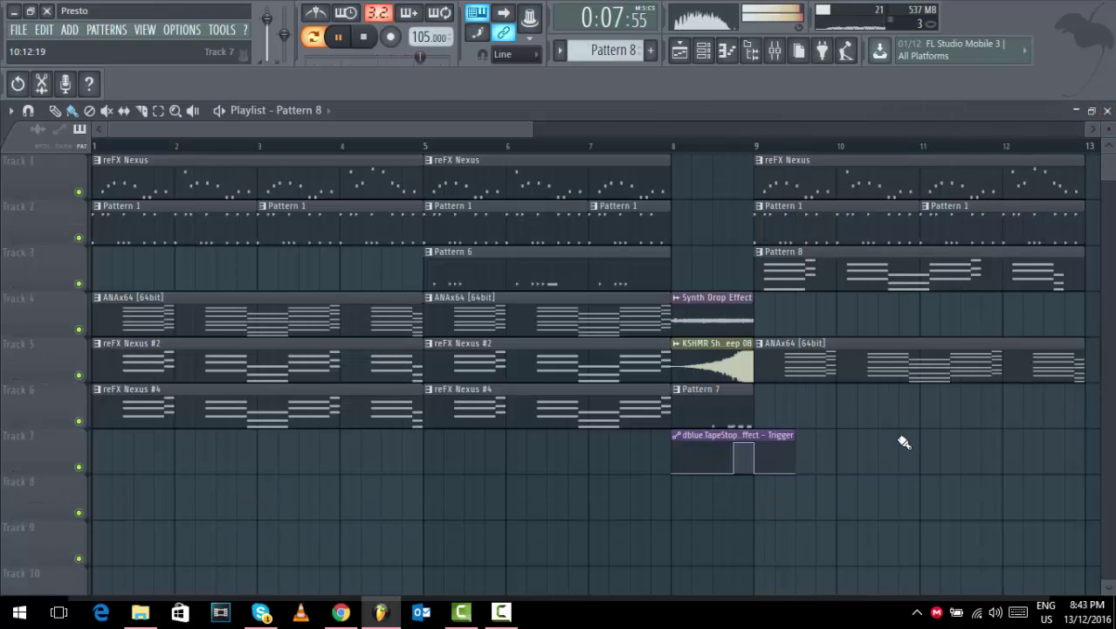
pyautogui.moveTo(872, 366); pyautogui.dragTo(832, 523)
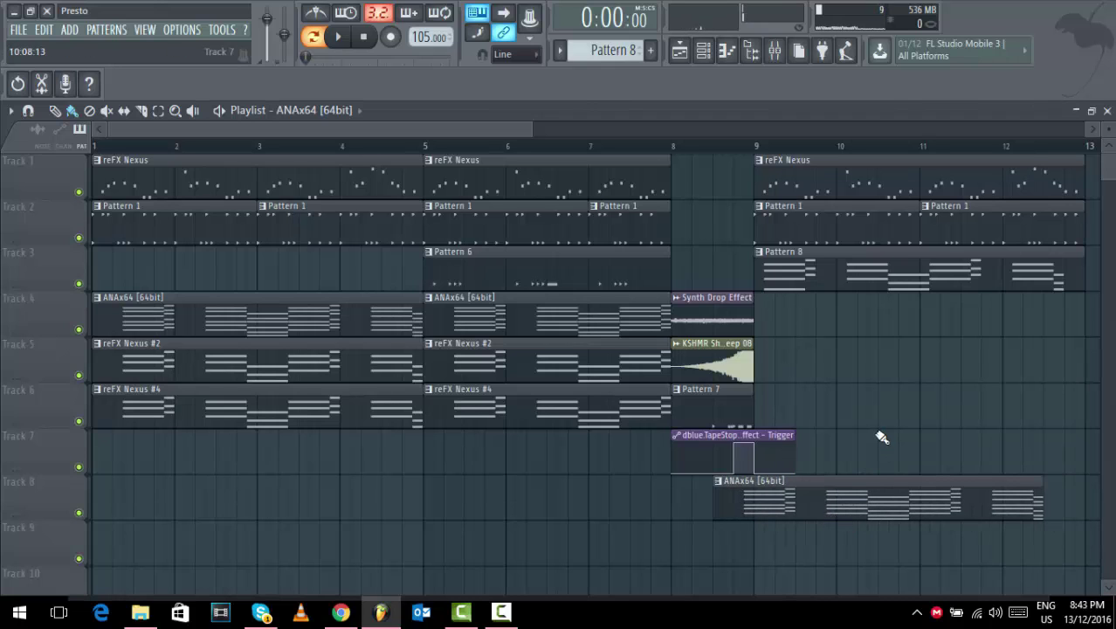
pyautogui.click(678, 148)
pyautogui.press('space')
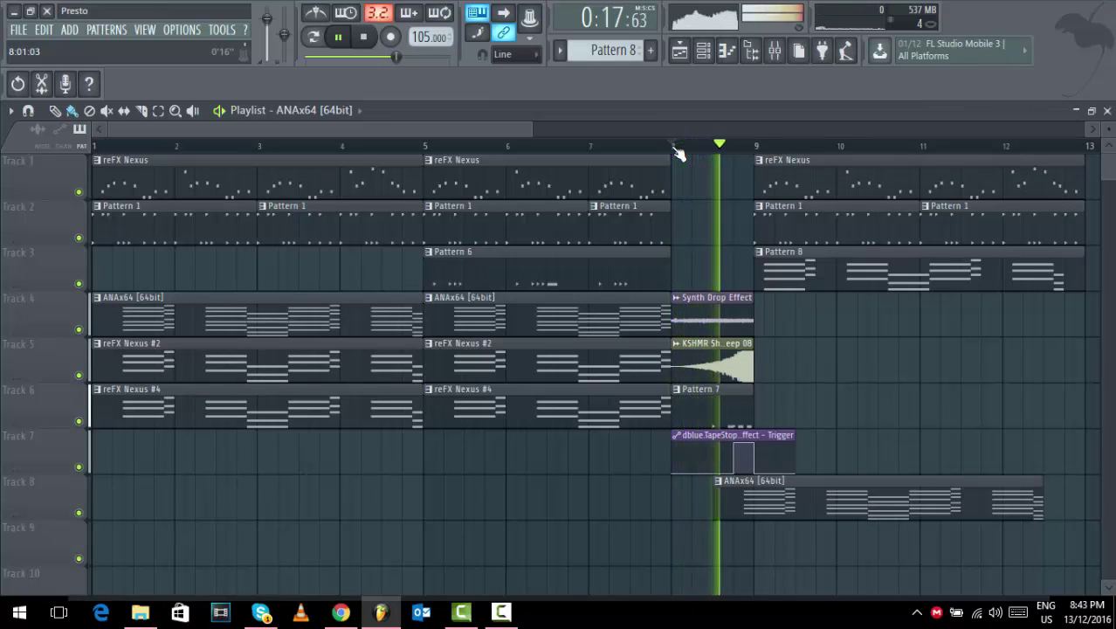
pyautogui.press('space')
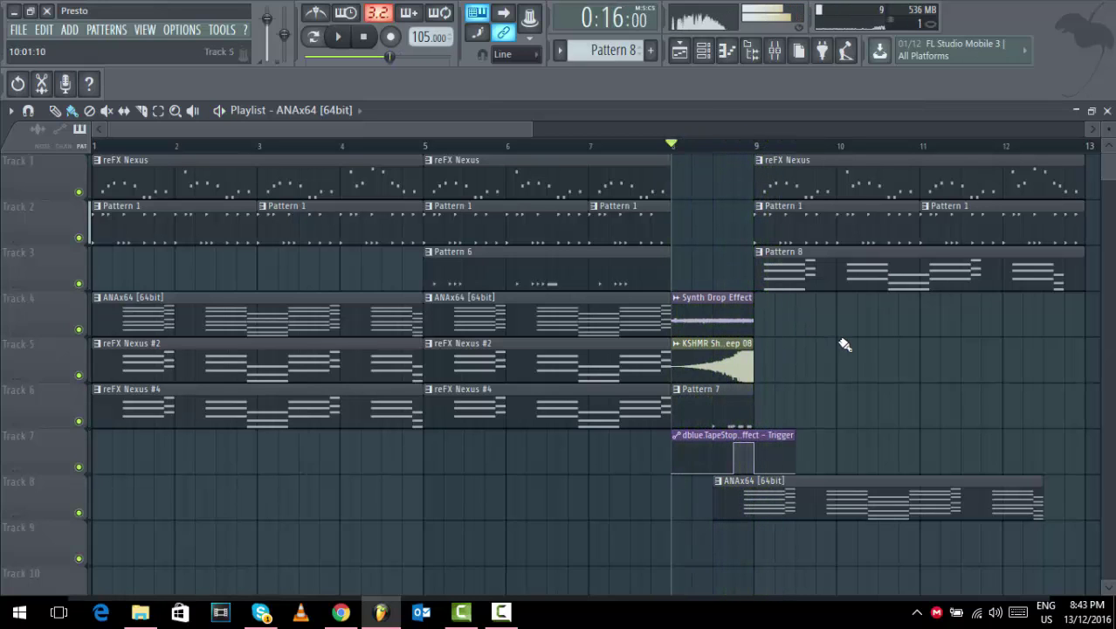
pyautogui.moveTo(865, 495); pyautogui.dragTo(906, 502)
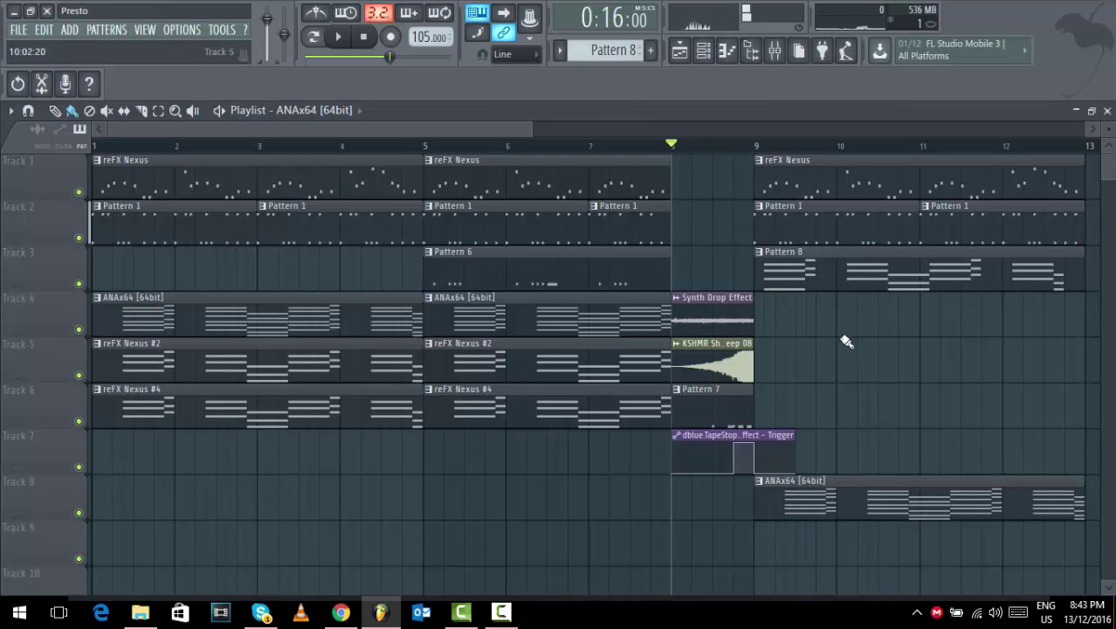
# Move the Pattern 8 clip on track 3 to start at 8:13:00 and play the transition from bar 8.
pyautogui.moveTo(812, 275); pyautogui.dragTo(788, 266)
pyautogui.press('space')
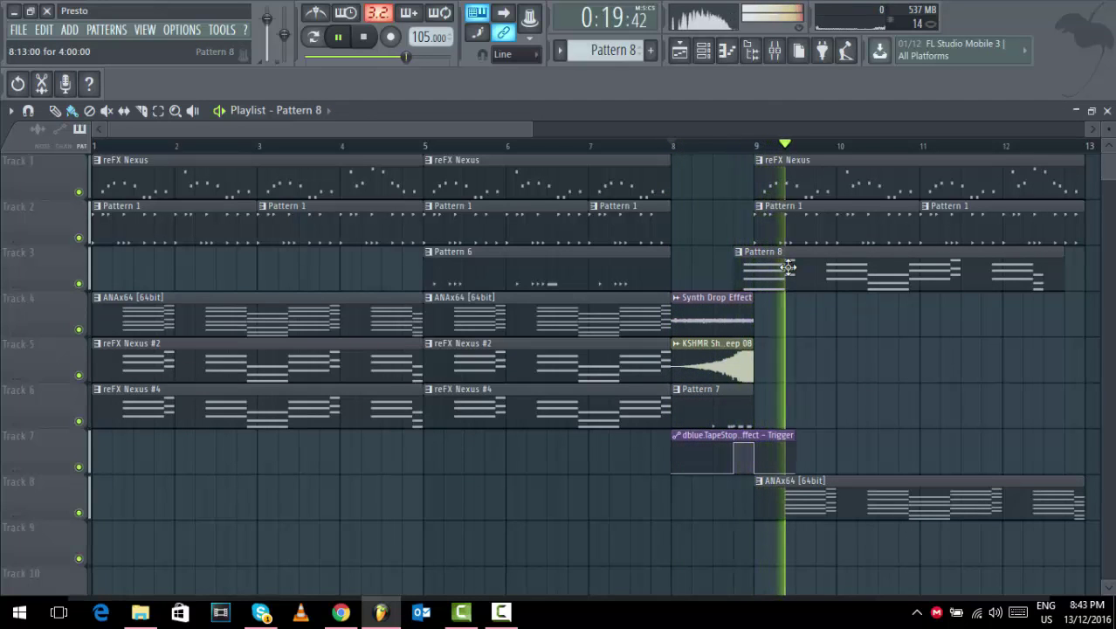
pyautogui.press('space')
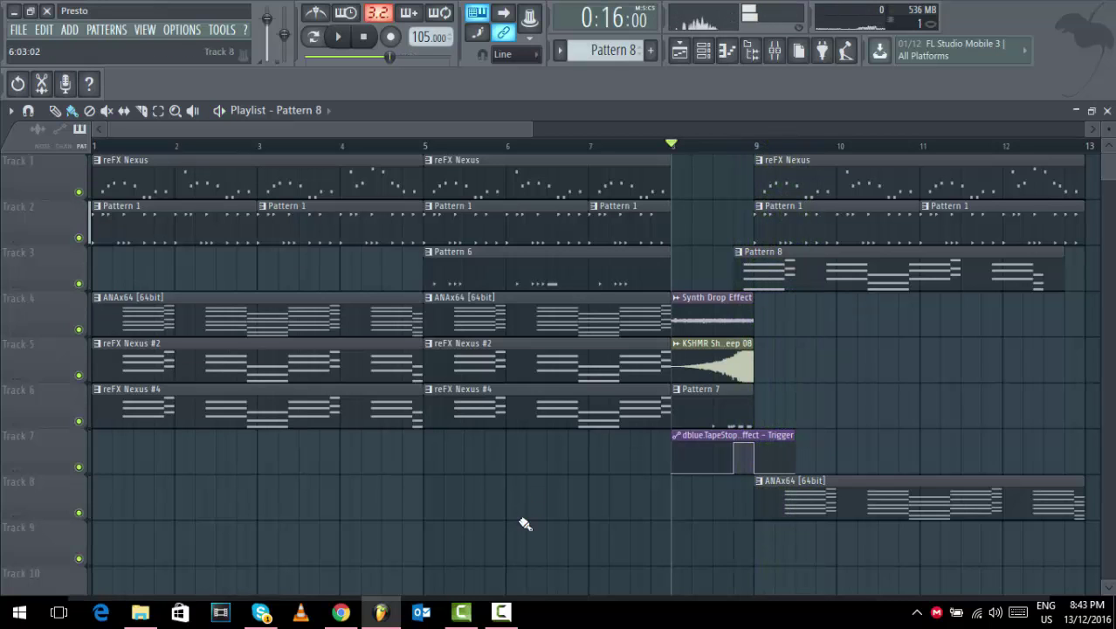
pyautogui.click(501, 611)
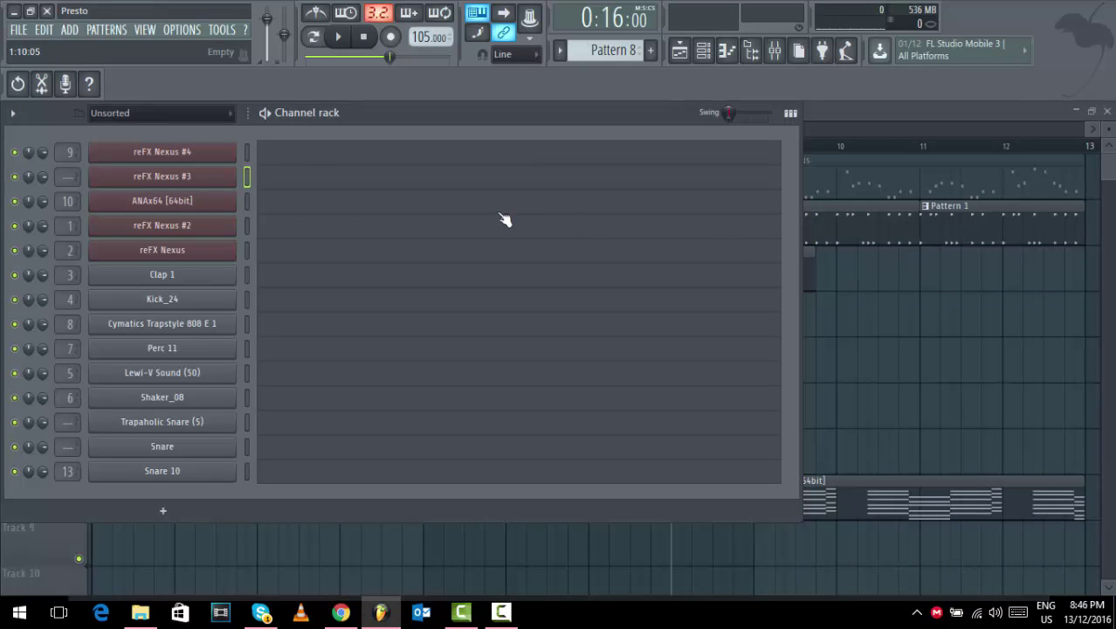
# Open the empty reFX Nexus #3 piano roll in Pattern 8 and play the song from bar 8 to judge the note timing.
pyautogui.click(274, 179)
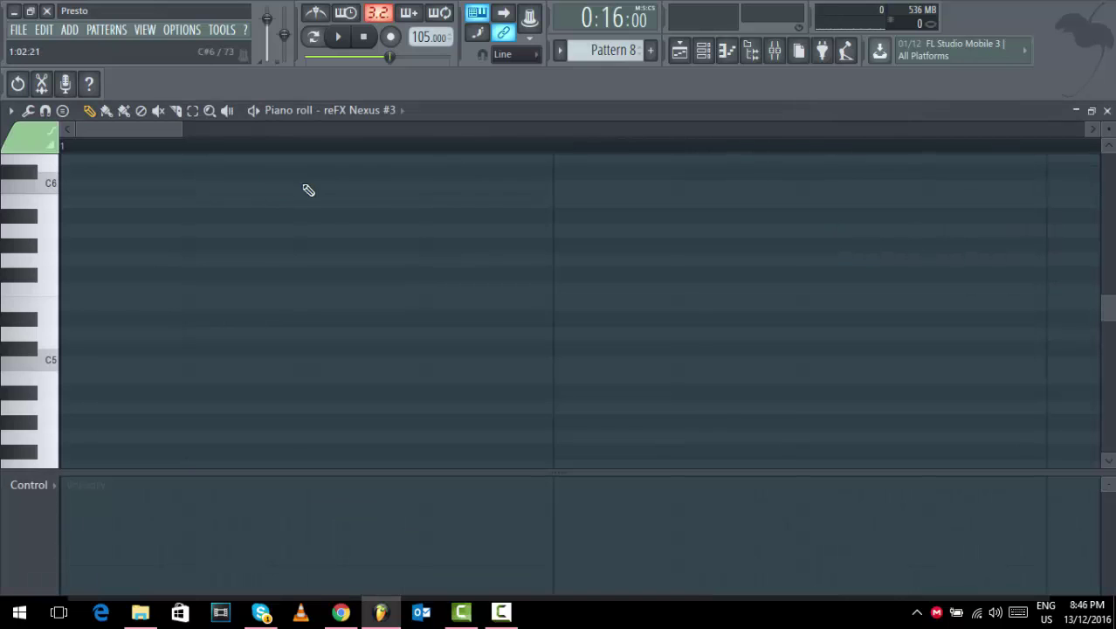
pyautogui.click(679, 51)
pyautogui.press('space')
pyautogui.click(680, 51)
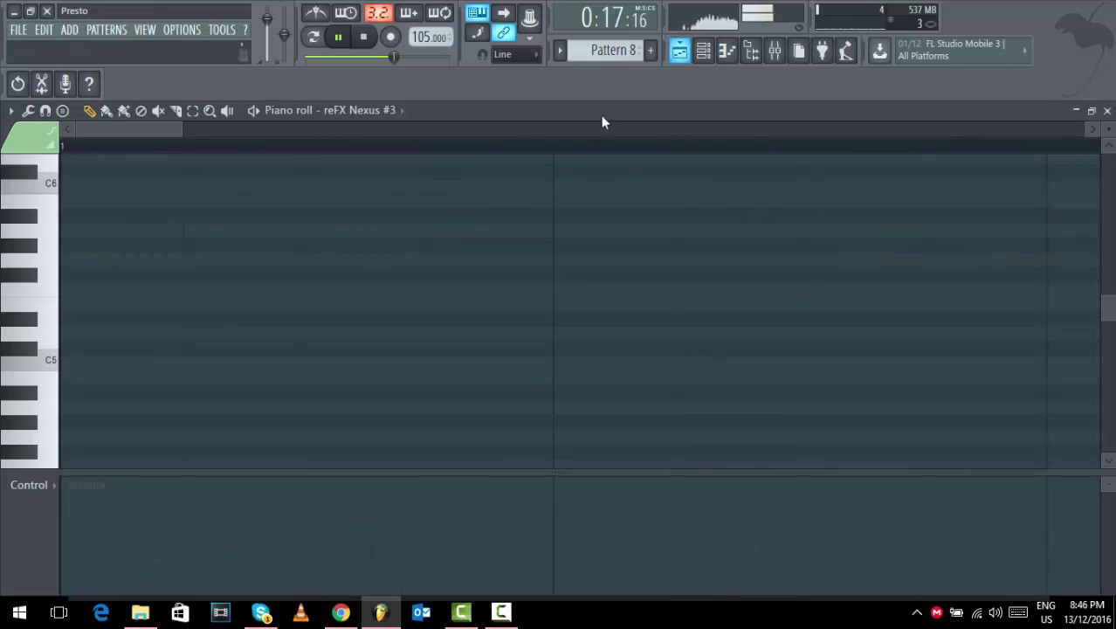
pyautogui.press('space')
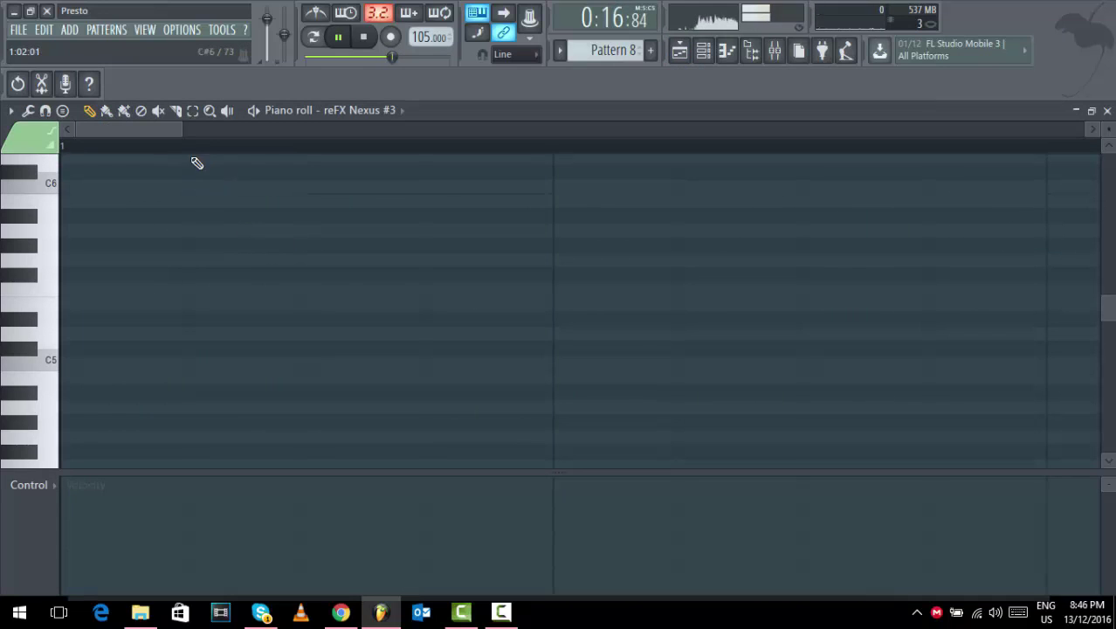
pyautogui.scroll(3, 197, 163)
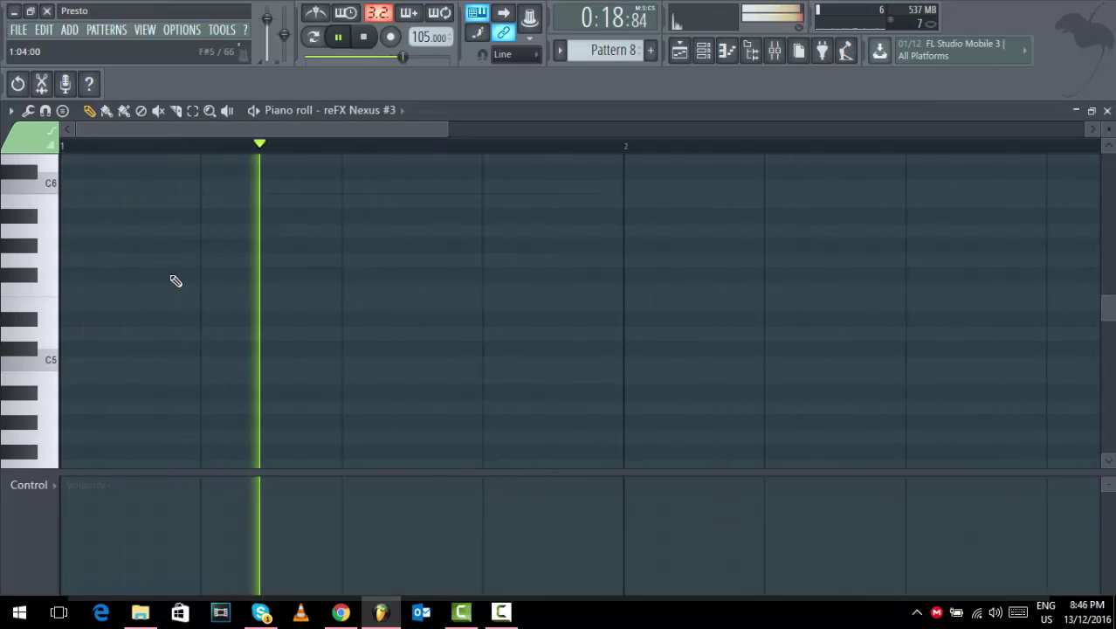
pyautogui.press('space')
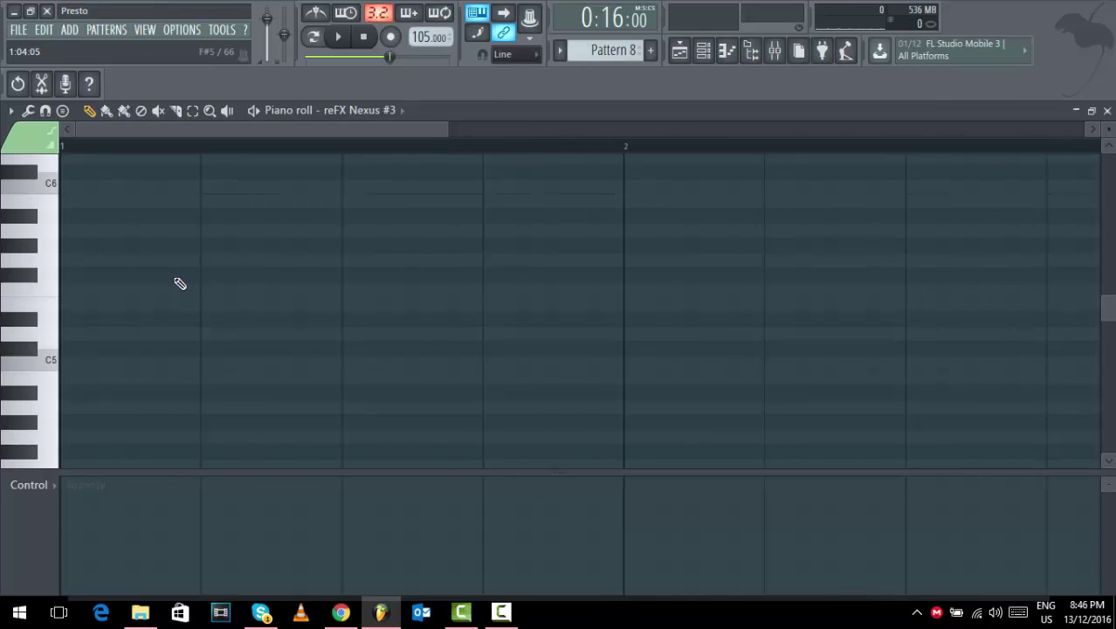
# Add two-step reFX Nexus #3 notes A5 at 1:03:00 and B5 at 1:11:00 in Pattern 8, checking the timing against the song.
pyautogui.click(132, 290)
pyautogui.moveTo(133, 295); pyautogui.dragTo(144, 224)
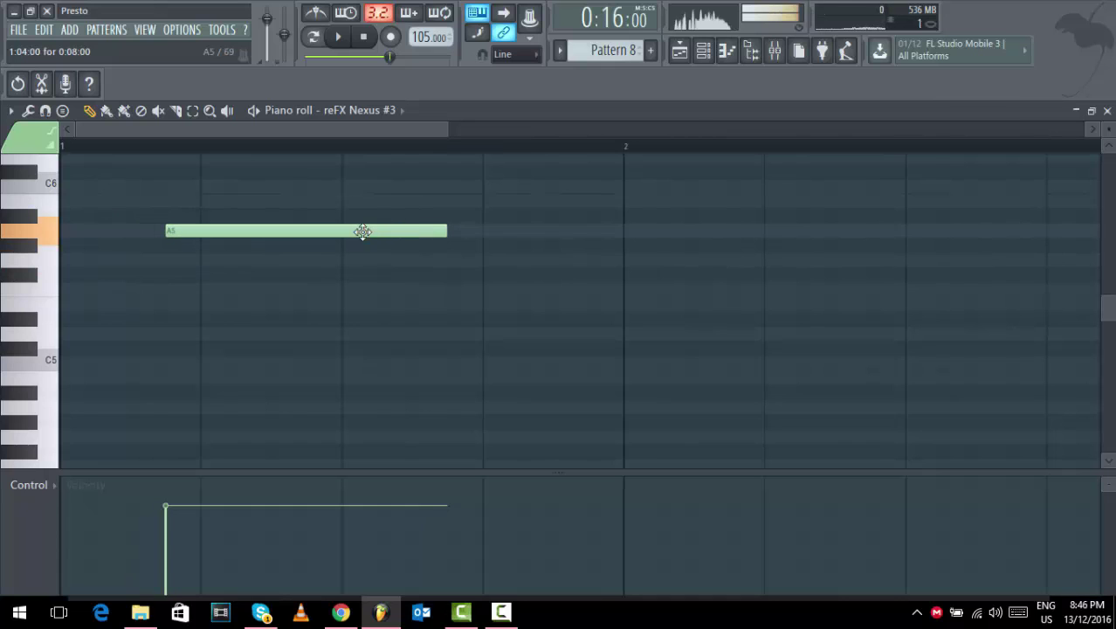
pyautogui.moveTo(415, 229); pyautogui.dragTo(208, 237)
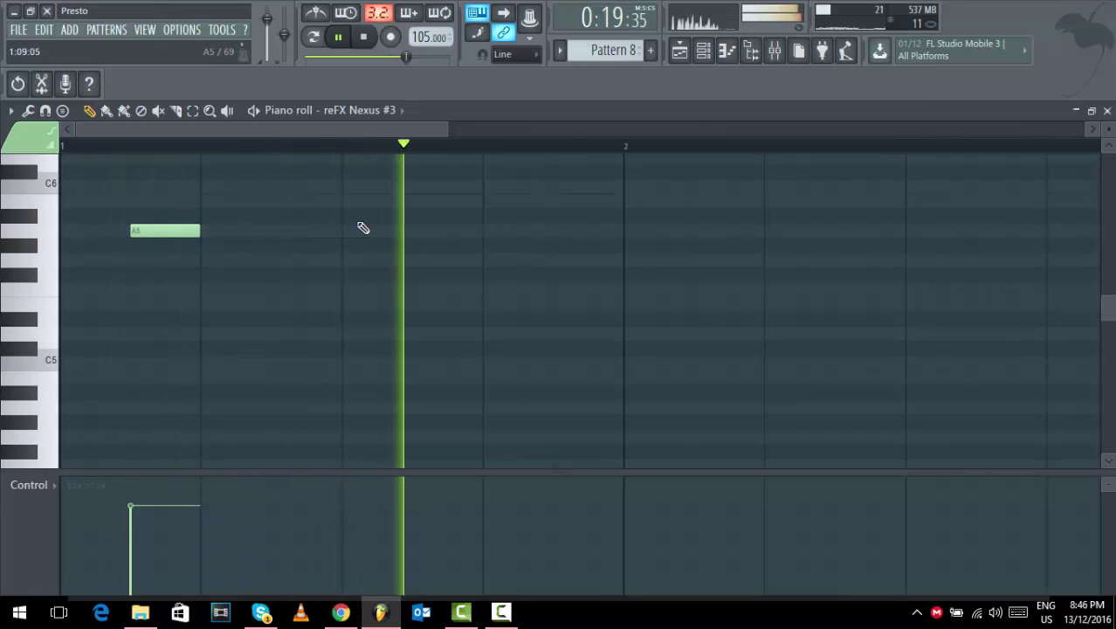
pyautogui.press('space')
pyautogui.click(416, 205)
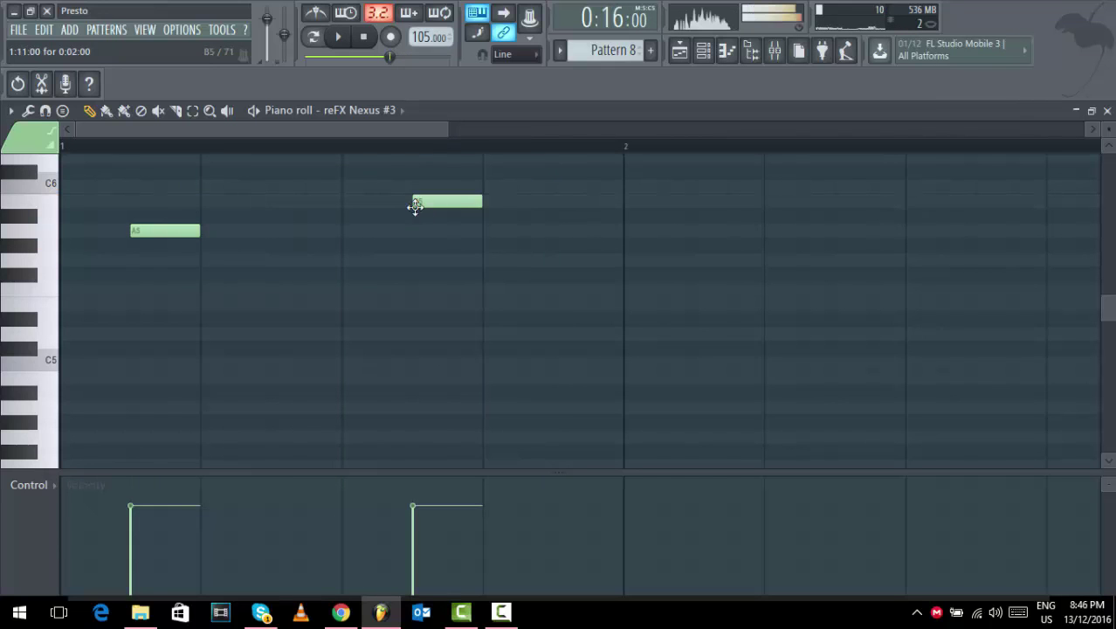
pyautogui.scroll(2, 513, 247)
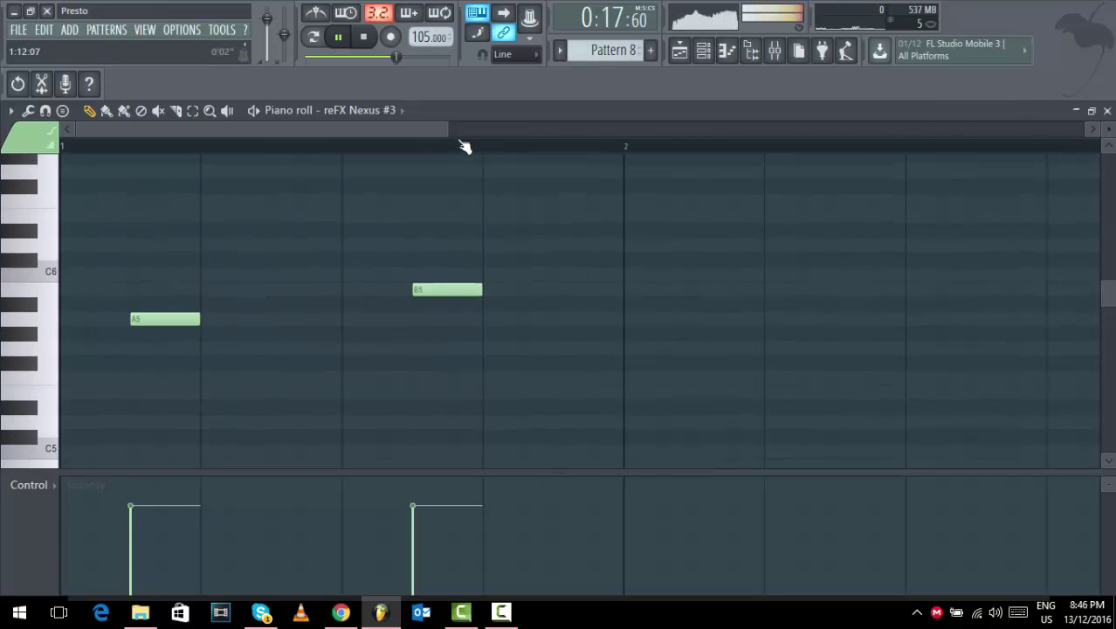
# Add an E6 note at 2:03:00 and a D6 note at 2:11:00 and play the song to check them.
pyautogui.moveTo(448, 129); pyautogui.dragTo(679, 112)
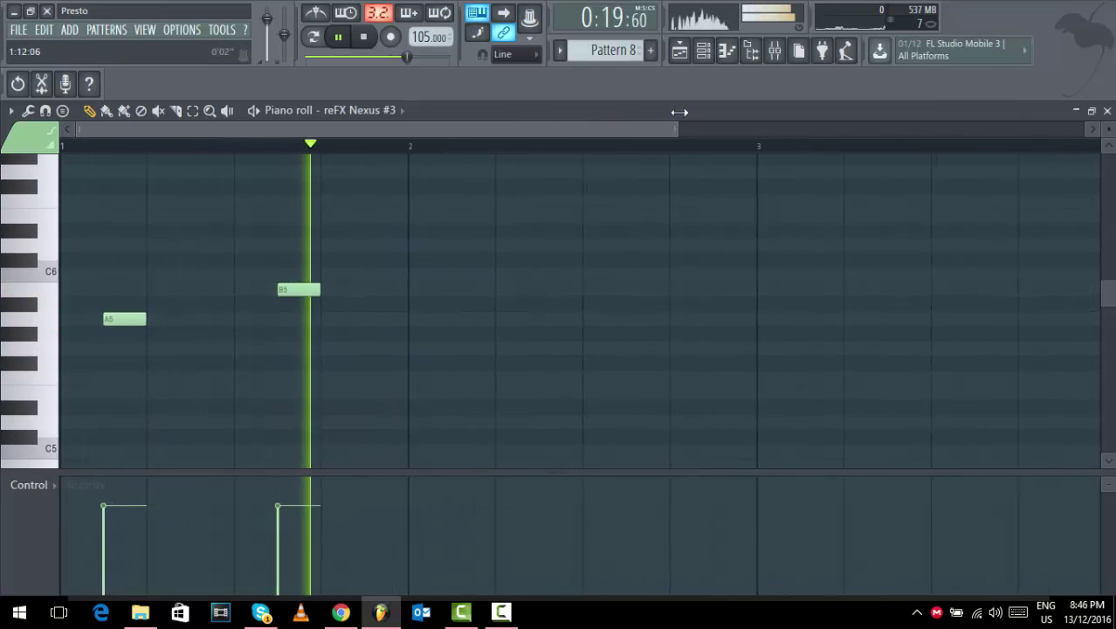
pyautogui.press('space')
pyautogui.click(461, 261)
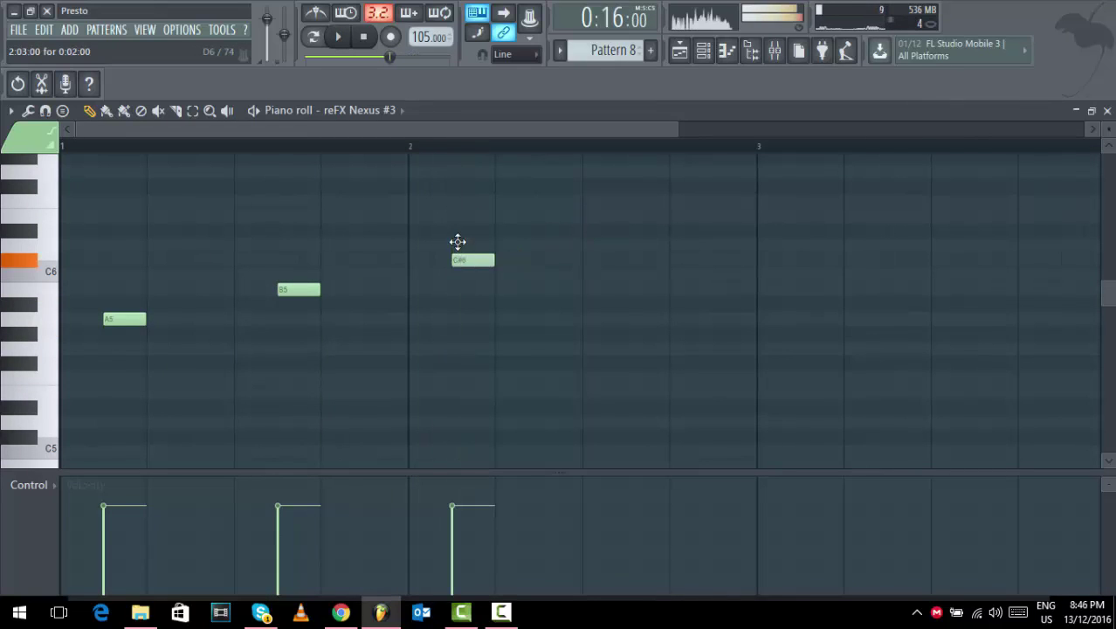
pyautogui.moveTo(457, 241); pyautogui.dragTo(461, 210)
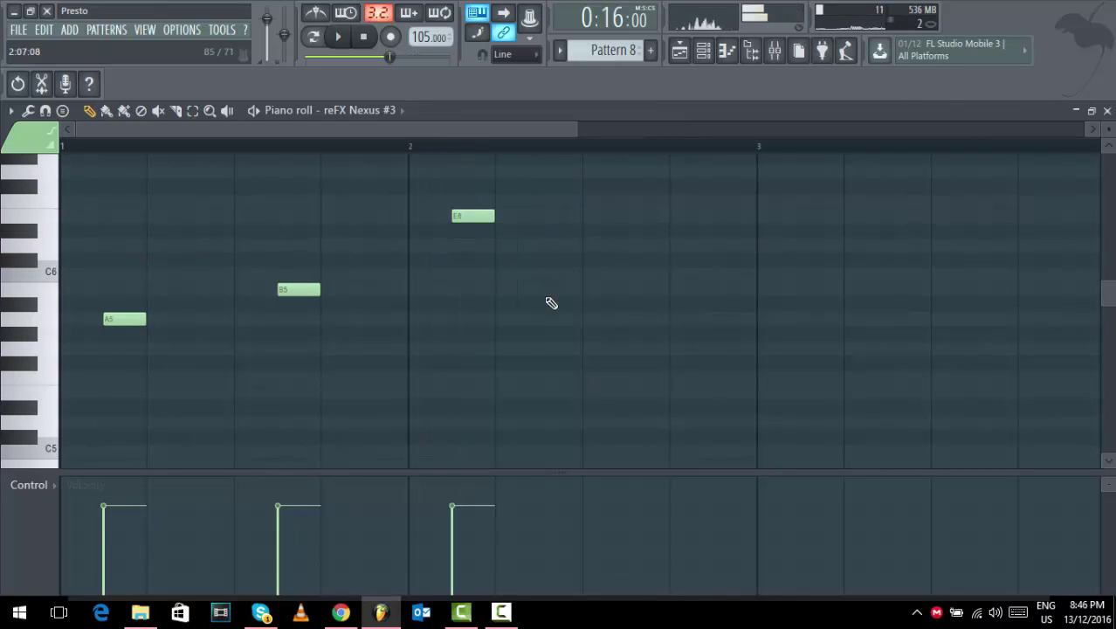
pyautogui.moveTo(551, 303); pyautogui.dragTo(642, 250)
pyautogui.press('space')
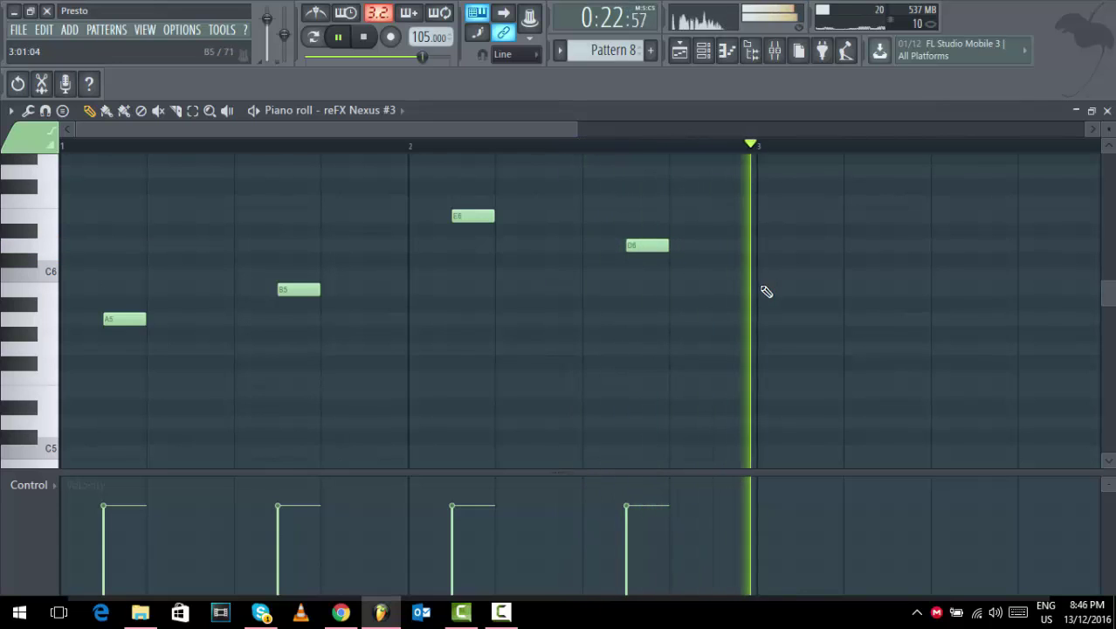
pyautogui.press('space')
# Duplicate the four-note phrase into bars 3 and 4 of Pattern 8 and play it within the full arrangement.
pyautogui.moveTo(768, 415); pyautogui.dragTo(73, 179)
pyautogui.moveTo(110, 318); pyautogui.dragTo(815, 310)
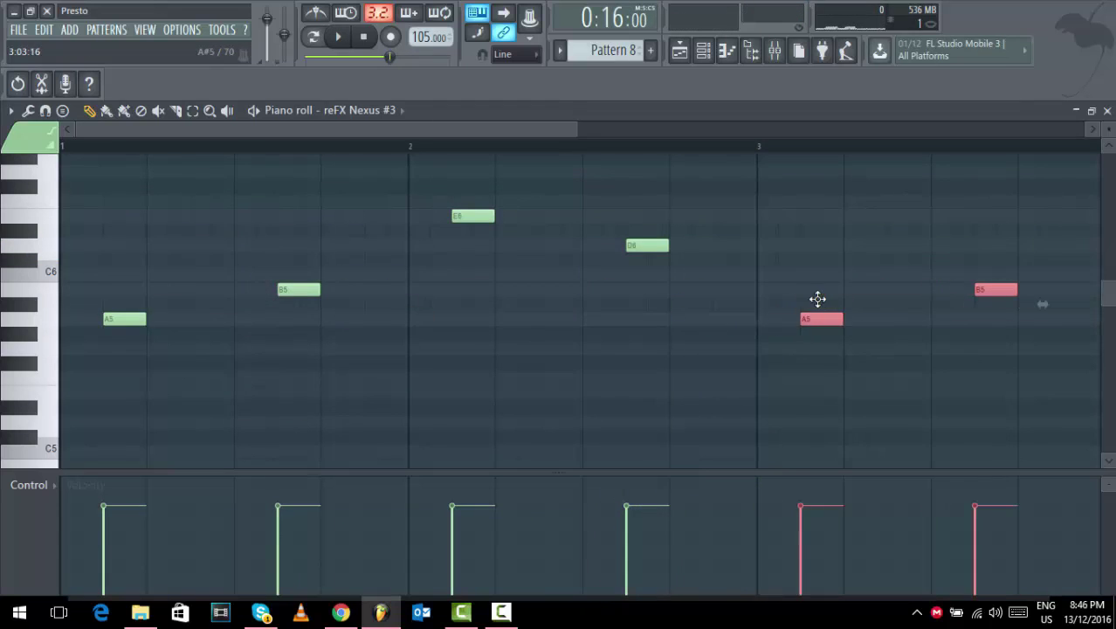
pyautogui.click(681, 54)
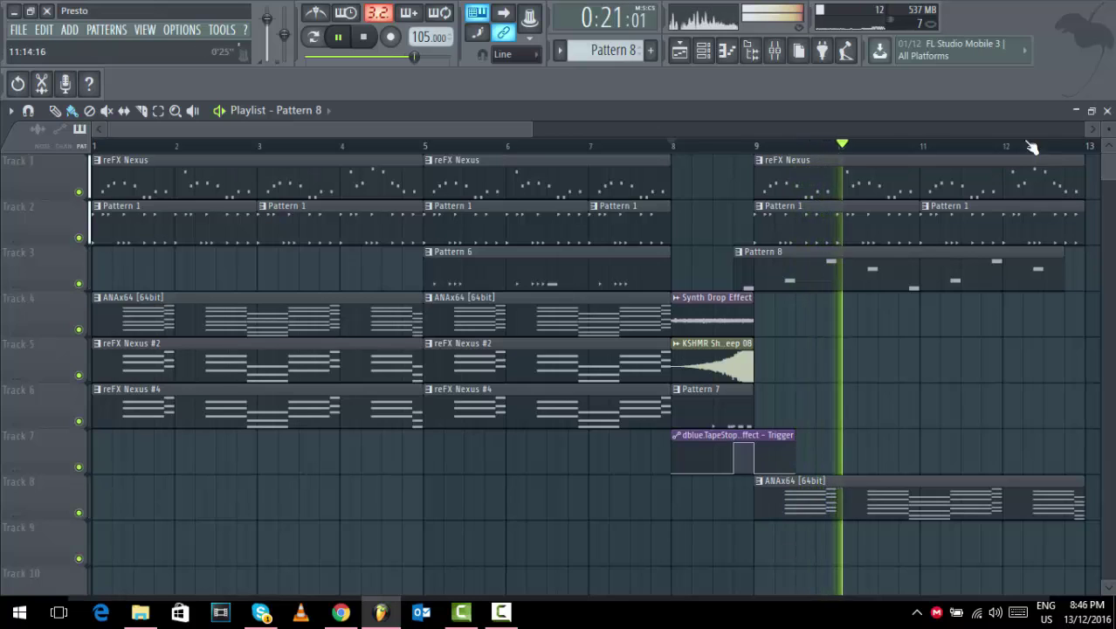
pyautogui.press('F7')
pyautogui.click(478, 298)
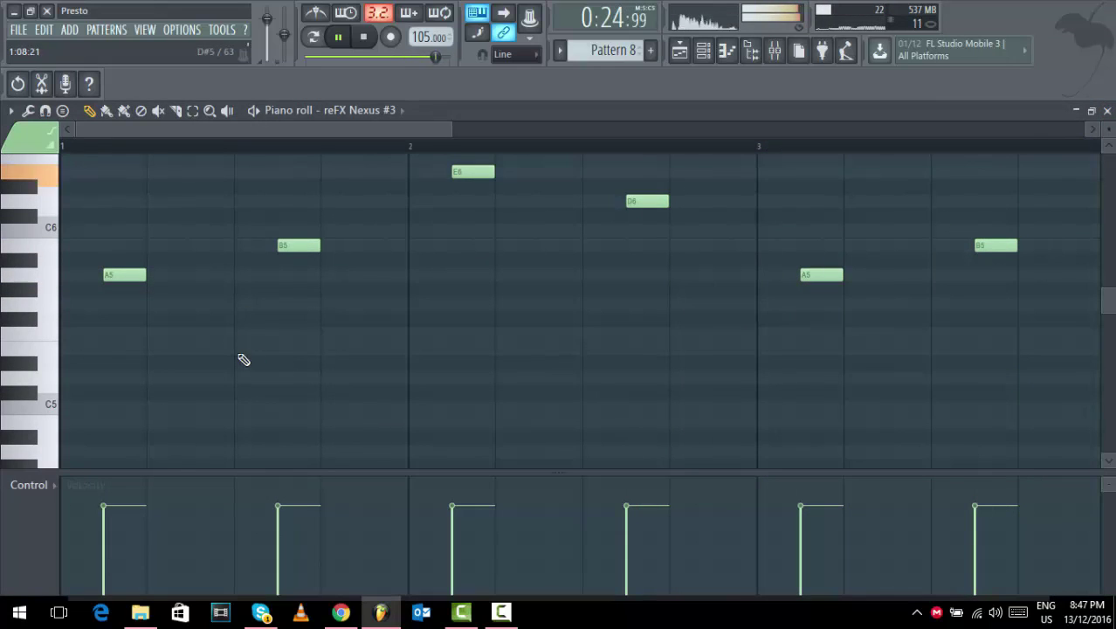
pyautogui.click(1107, 110)
pyautogui.press('space')
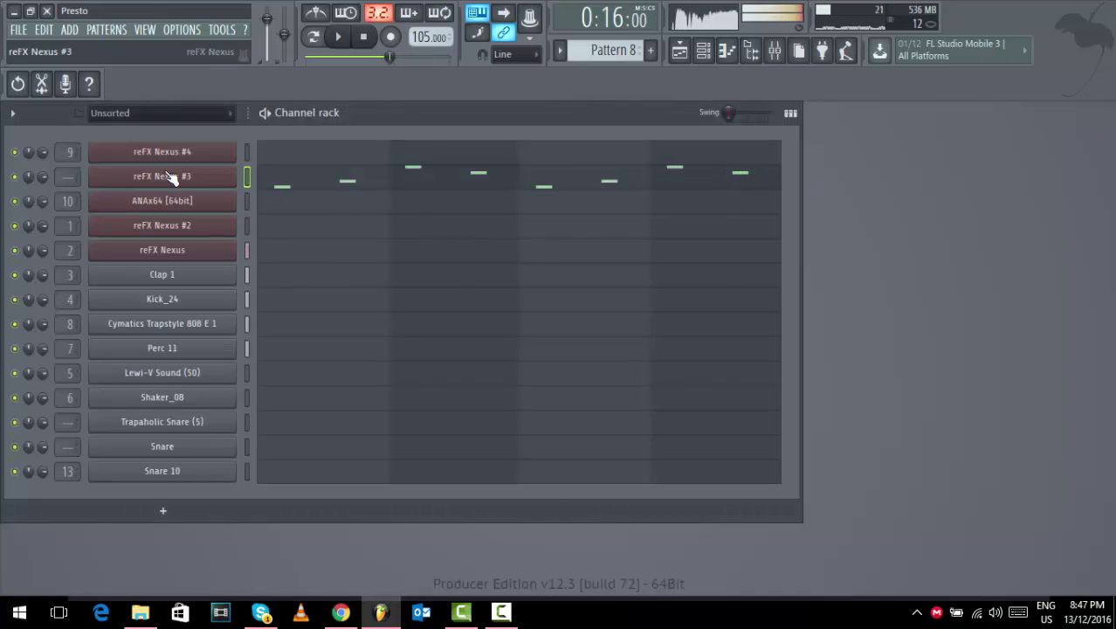
# Assign reFX Nexus #3 to free mixer track 14, lower that track's volume and close the mixer and plugin.
pyautogui.click(131, 176)
pyautogui.click(29, 124)
pyautogui.moveTo(87, 164)
pyautogui.click(288, 181)
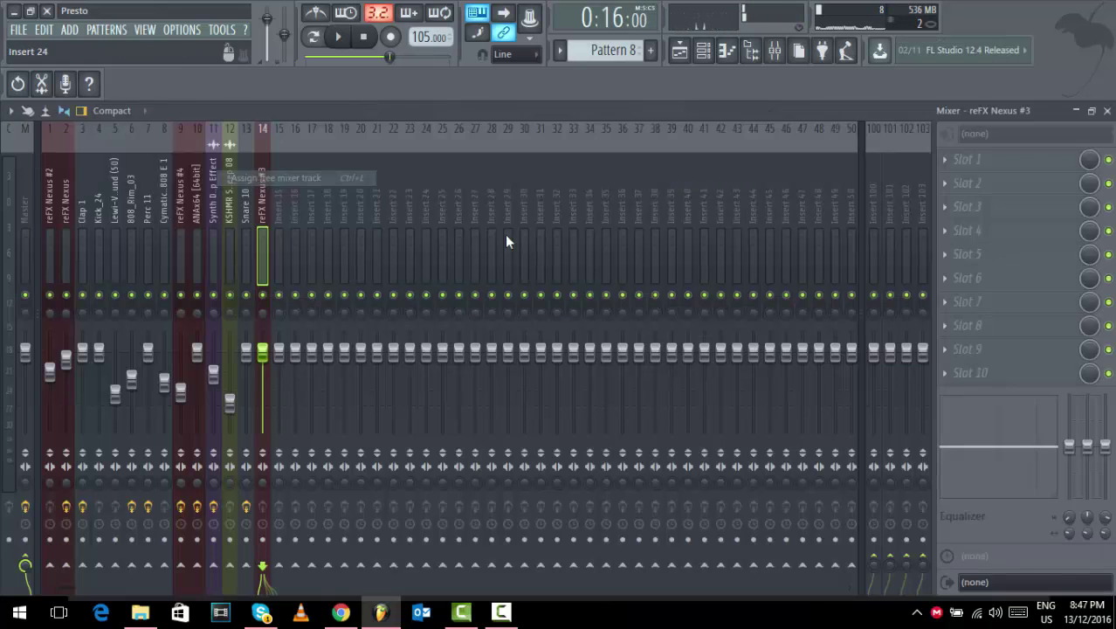
pyautogui.press('space')
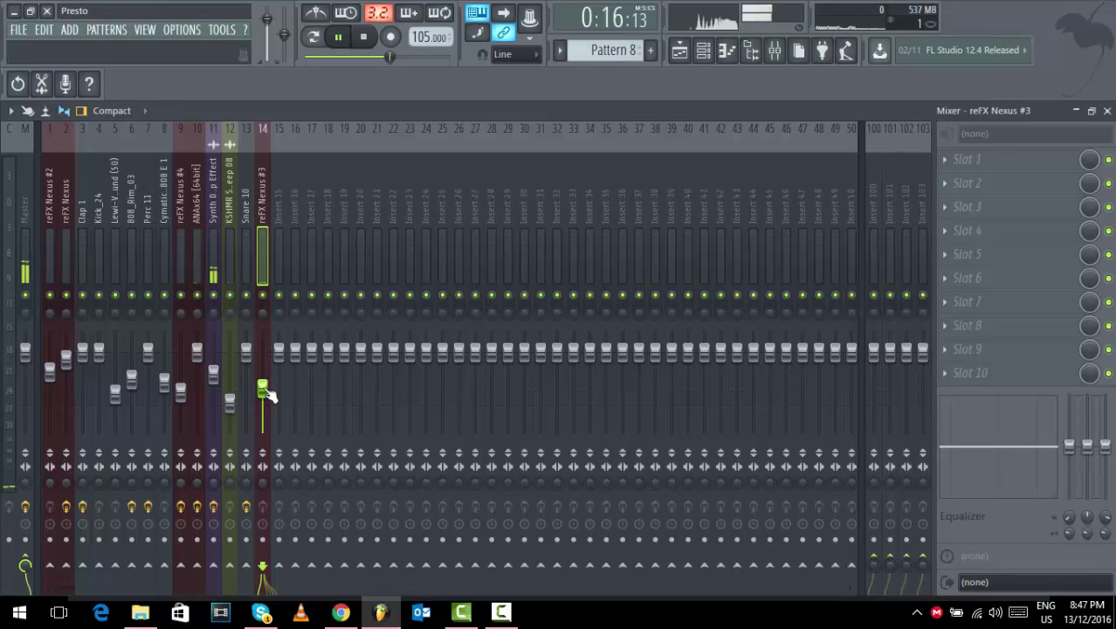
pyautogui.click(1107, 110)
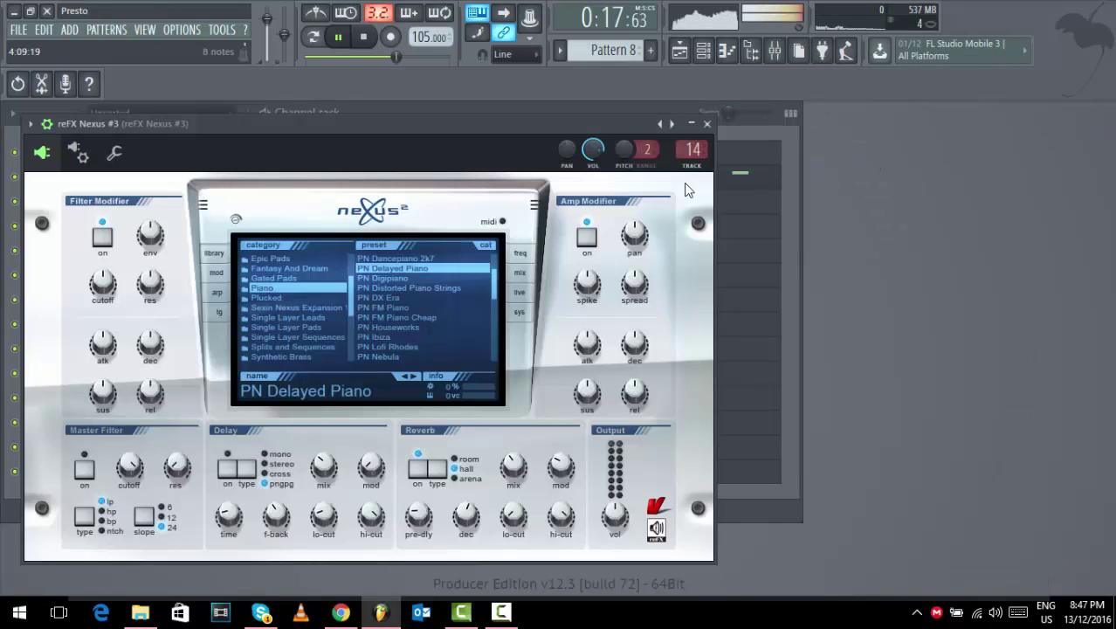
pyautogui.click(708, 124)
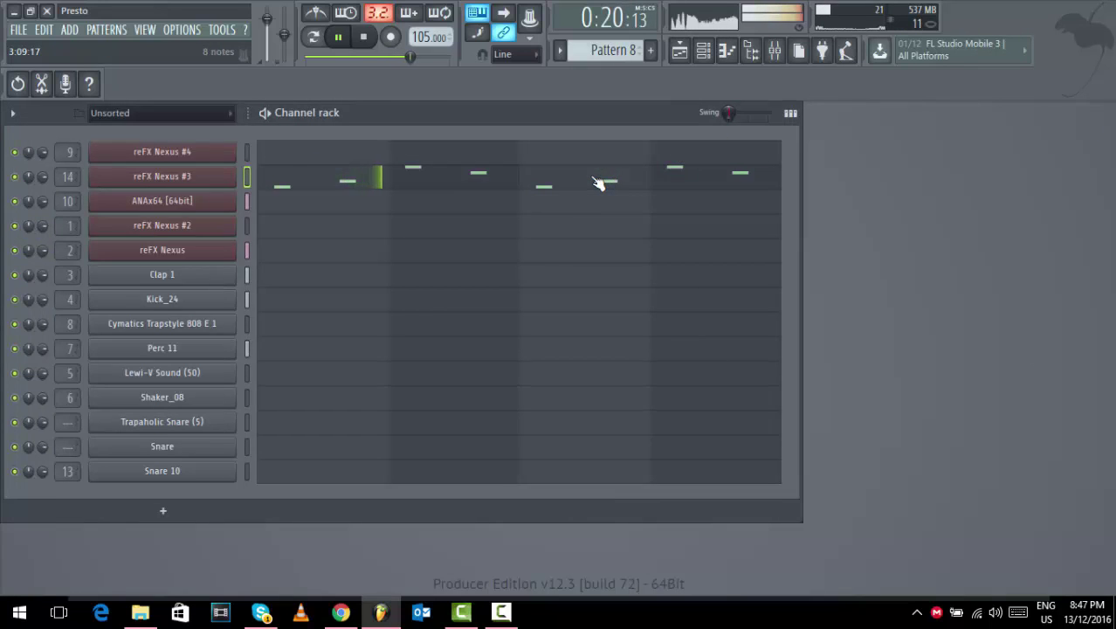
# Harmonize the first two reFX Nexus #3 notes in Pattern 8 with C6 above A5 and D6 above B5.
pyautogui.click(598, 183)
pyautogui.scroll(3, 324, 236)
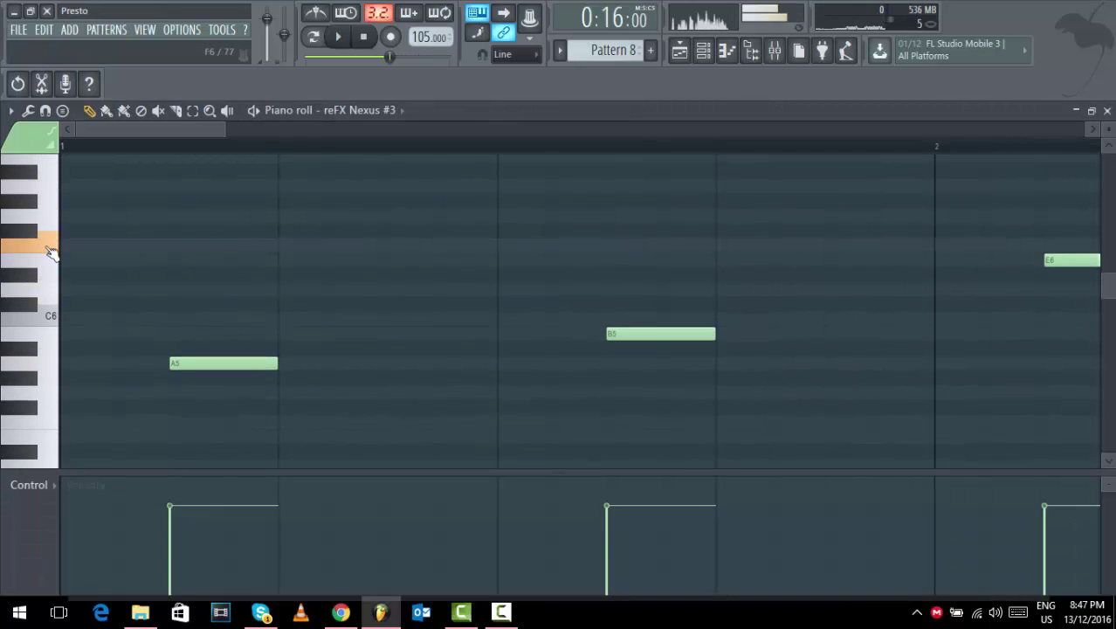
pyautogui.moveTo(50, 251)
pyautogui.mouseDown()
pyautogui.moveTo(67, 387)
pyautogui.moveTo(43, 301)
pyautogui.moveTo(48, 321)
pyautogui.mouseUp()
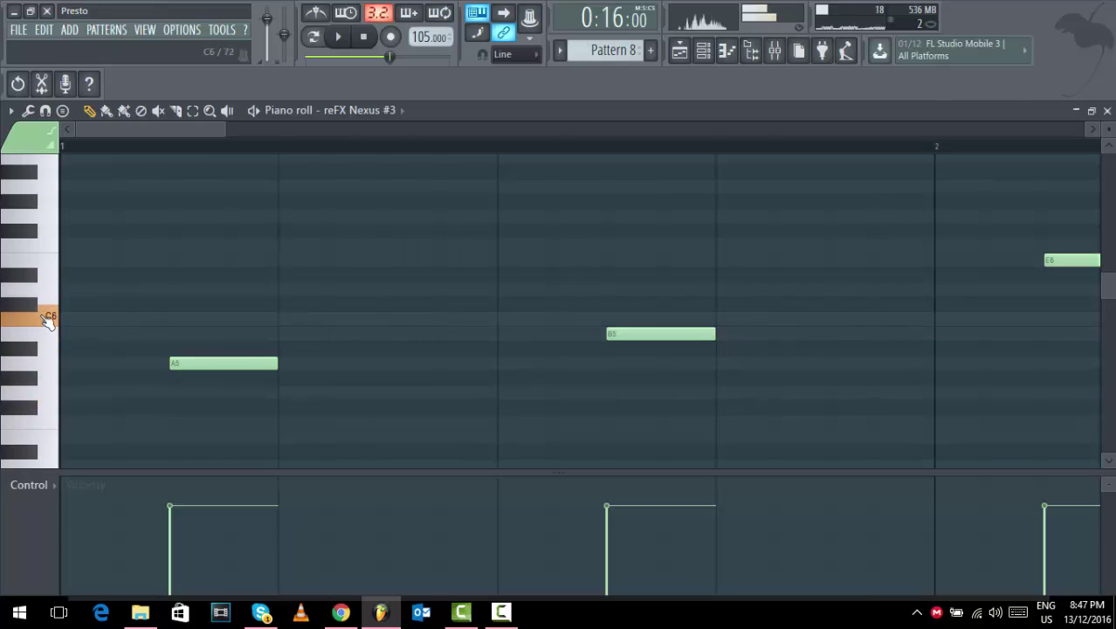
pyautogui.click(170, 319)
pyautogui.click(616, 278)
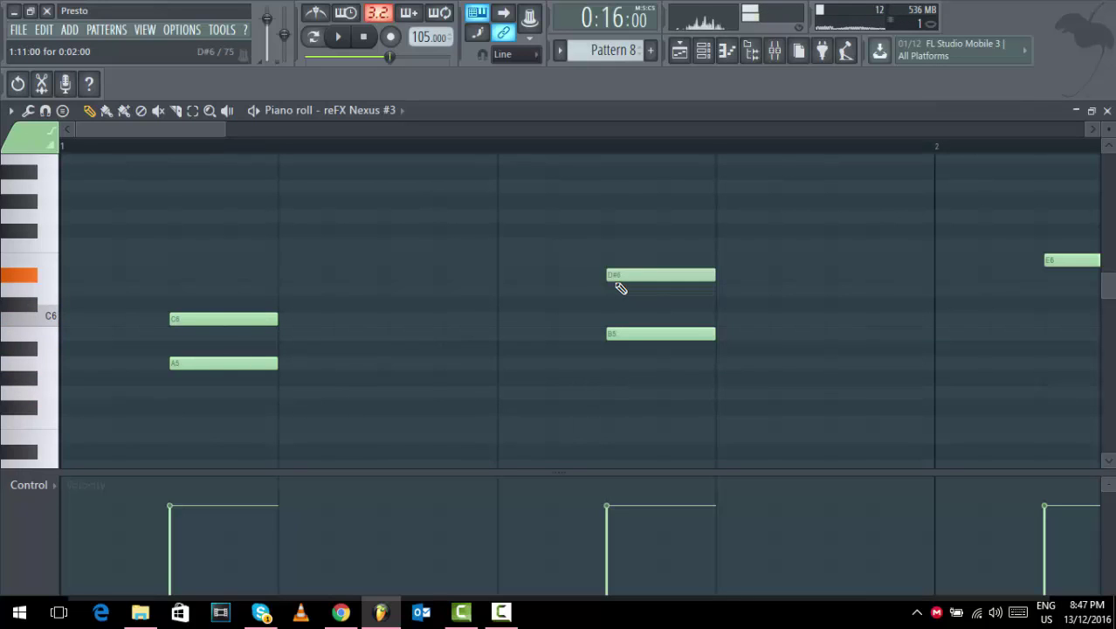
pyautogui.moveTo(620, 289); pyautogui.dragTo(611, 301)
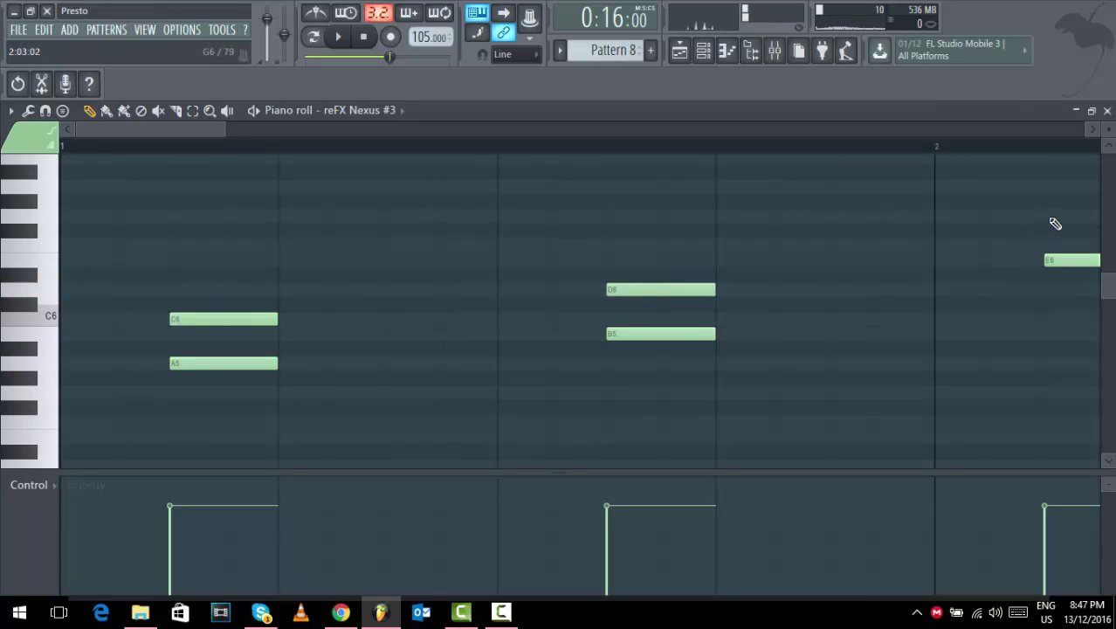
# Add G6 above the E6 at 2:03:00, F#6 above the D6 at 2:11:00 and C6 above the A5 at 3:03:00.
pyautogui.click(1053, 203)
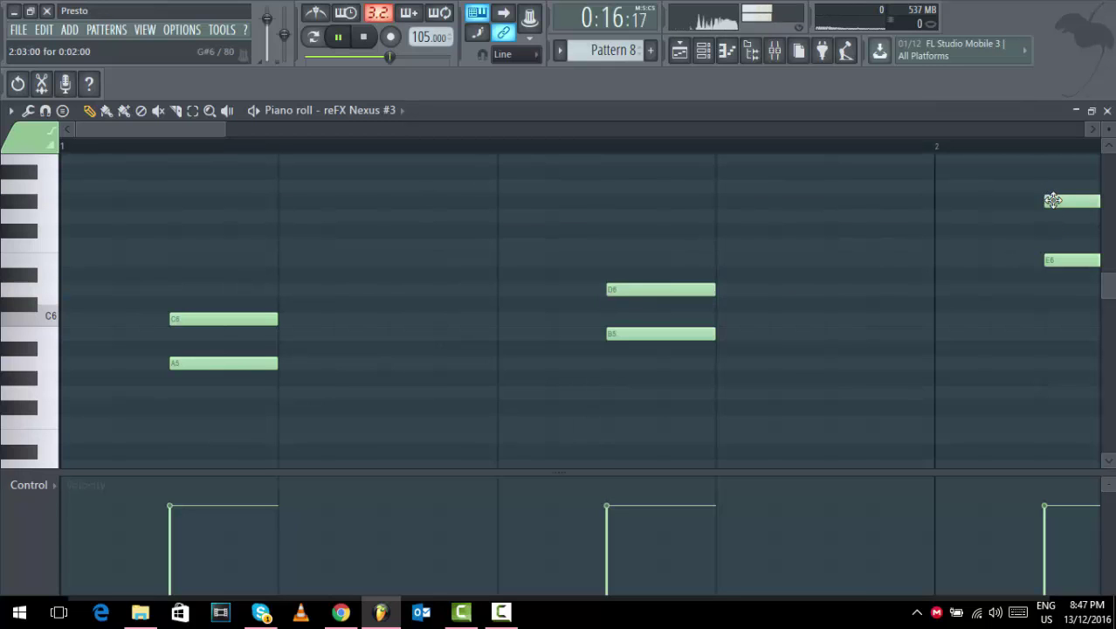
pyautogui.rightClick(1053, 201)
pyautogui.moveTo(223, 128); pyautogui.dragTo(534, 129)
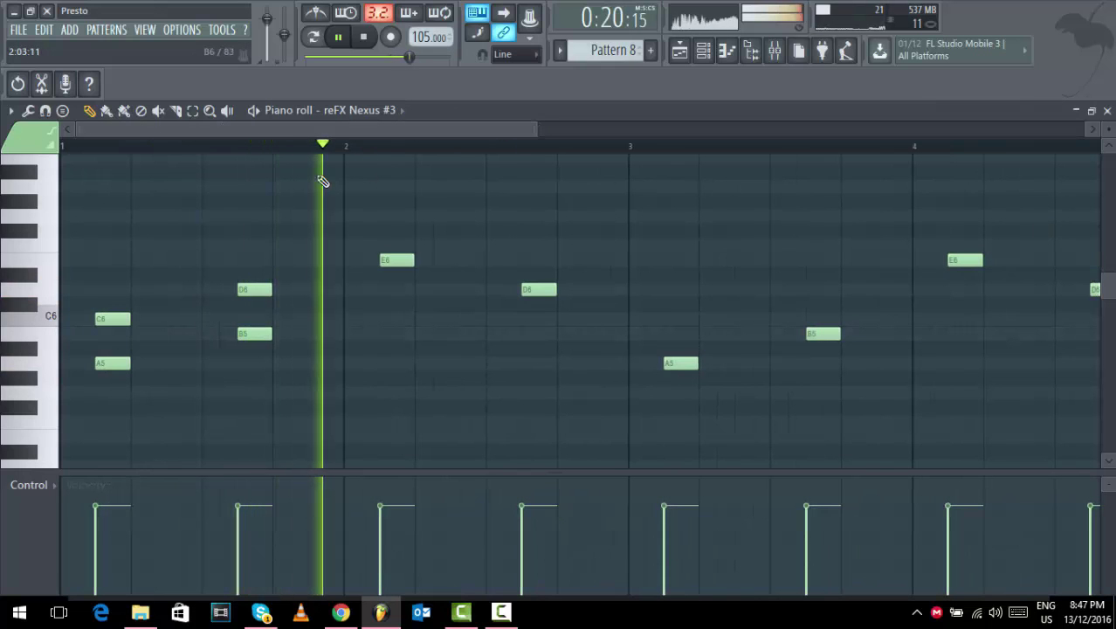
pyautogui.click(255, 111)
pyautogui.click(388, 203)
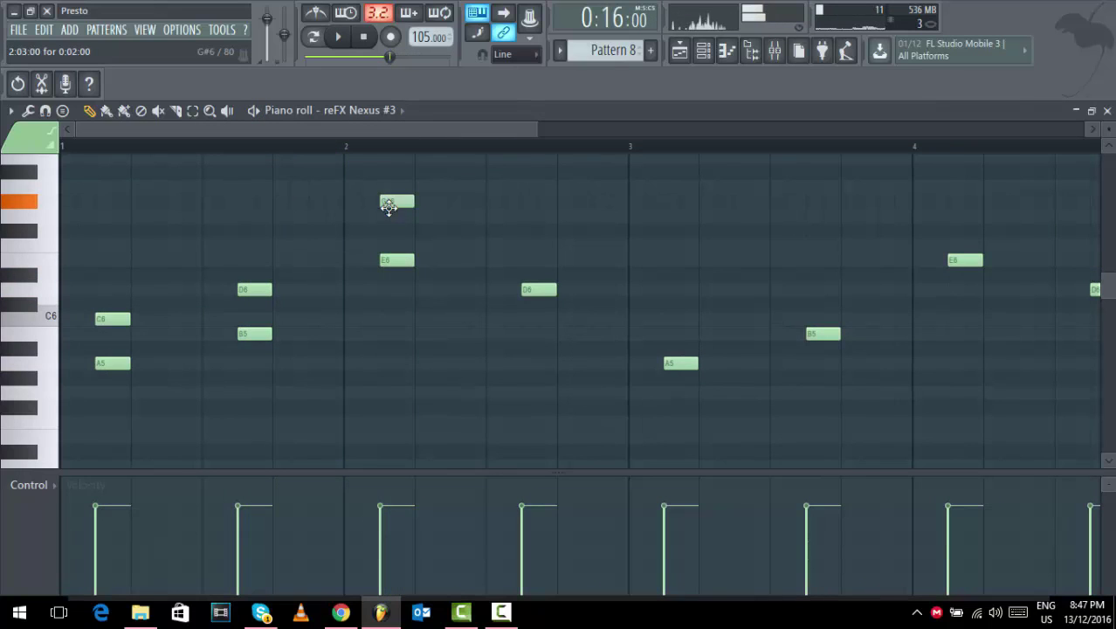
pyautogui.moveTo(388, 204); pyautogui.dragTo(534, 222)
pyautogui.click(683, 320)
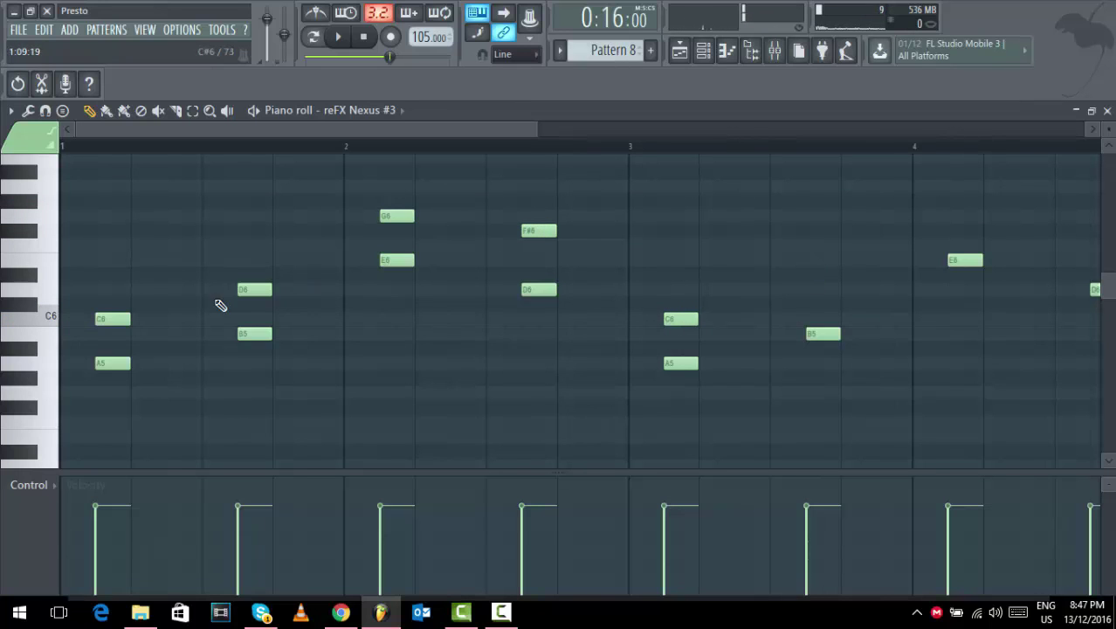
# Raise the D6 at 1:11:00 to F#6, add F#6 above the B5 at 3:11:00 and play the pattern alone.
pyautogui.moveTo(261, 288); pyautogui.dragTo(263, 220)
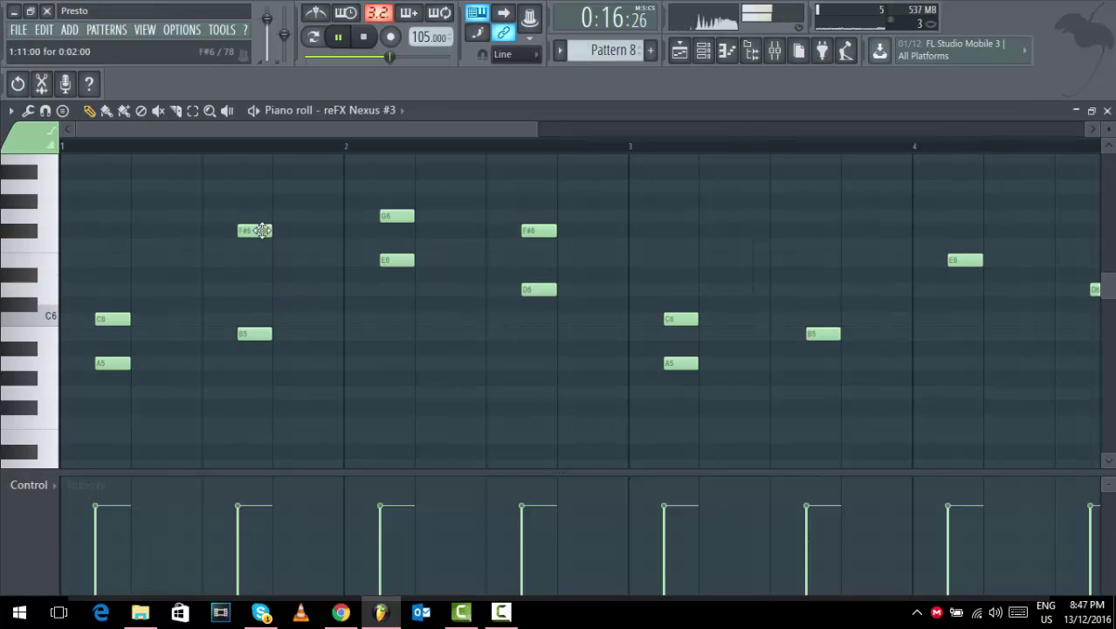
pyautogui.click(253, 110)
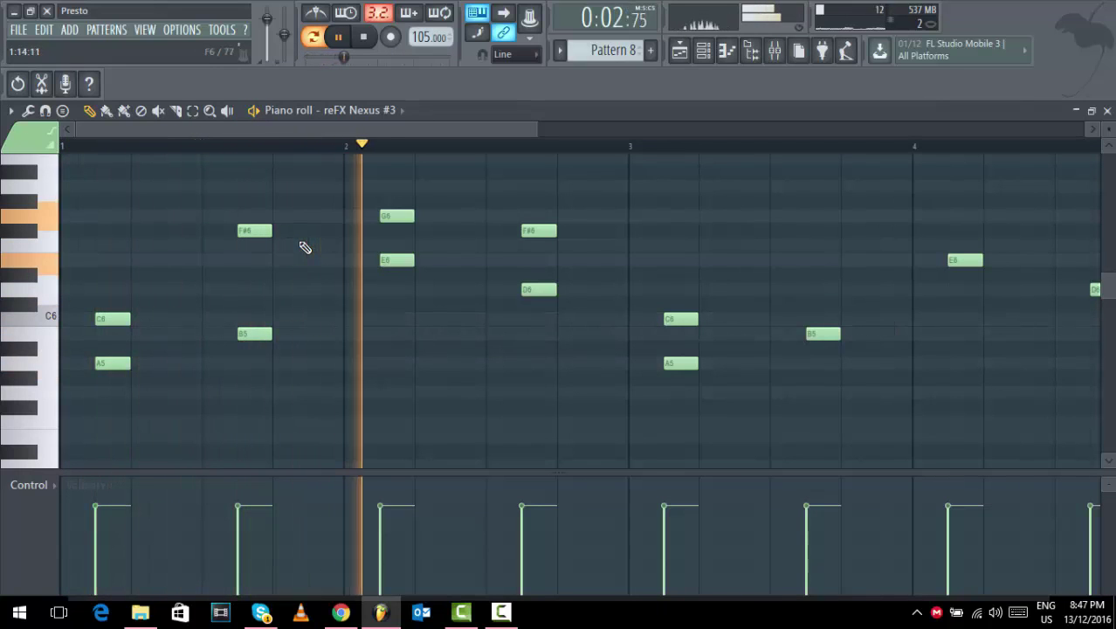
pyautogui.click(810, 232)
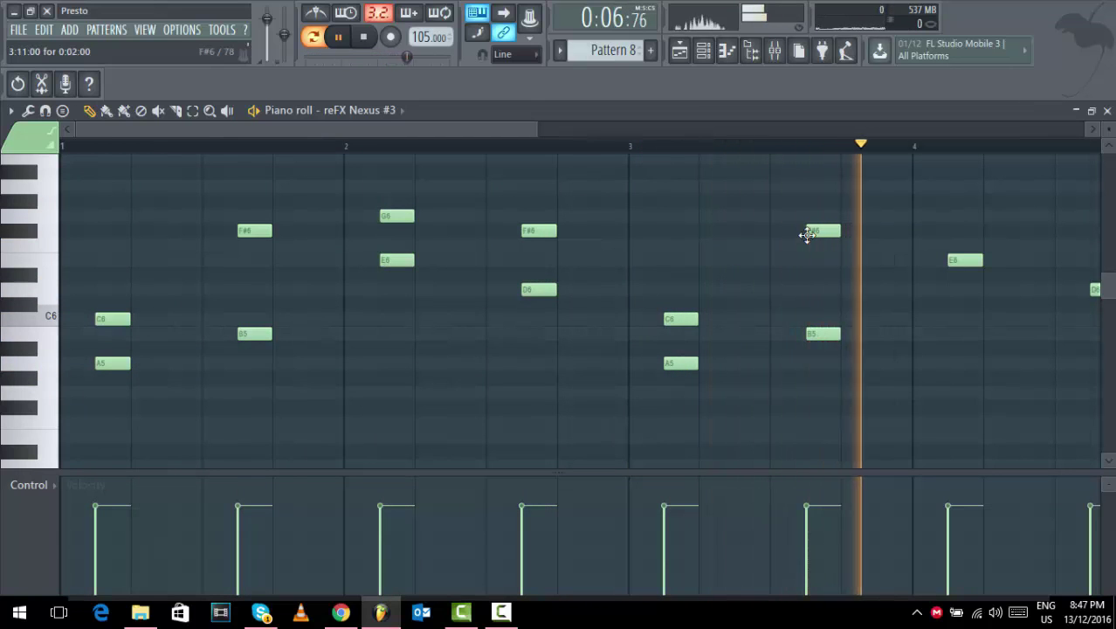
pyautogui.press('space')
# Complete the bar 1 triads with D6 at 1:11:00 and E6 at 1:03:00 and play the pattern.
pyautogui.moveTo(236, 290)
pyautogui.mouseDown()
pyautogui.moveTo(236, 281)
pyautogui.moveTo(237, 294)
pyautogui.mouseUp()
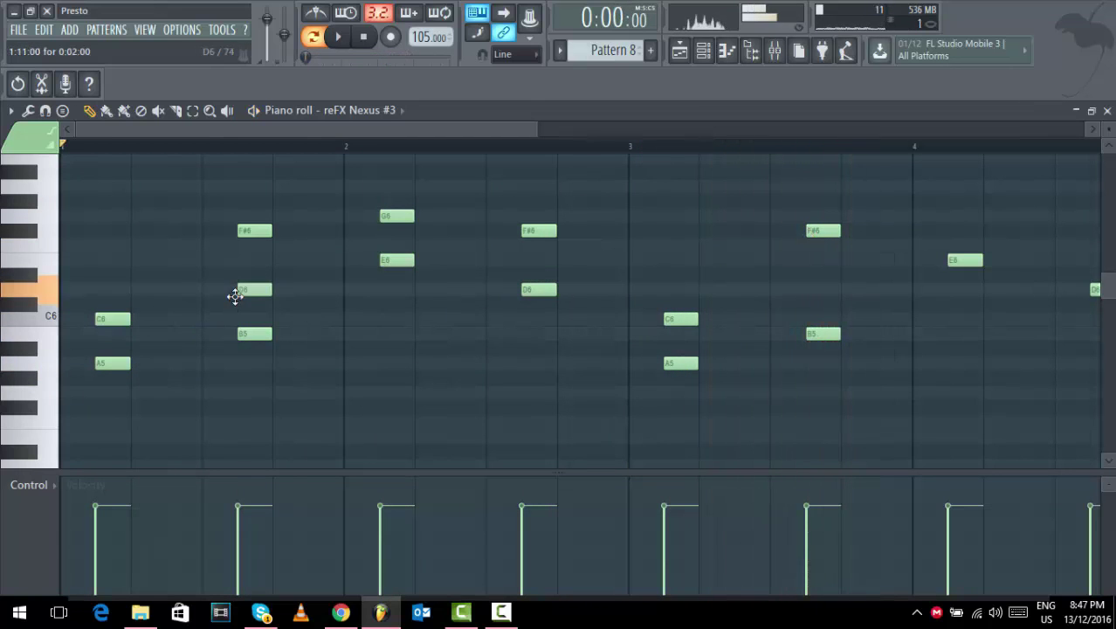
pyautogui.moveTo(101, 275); pyautogui.dragTo(98, 255)
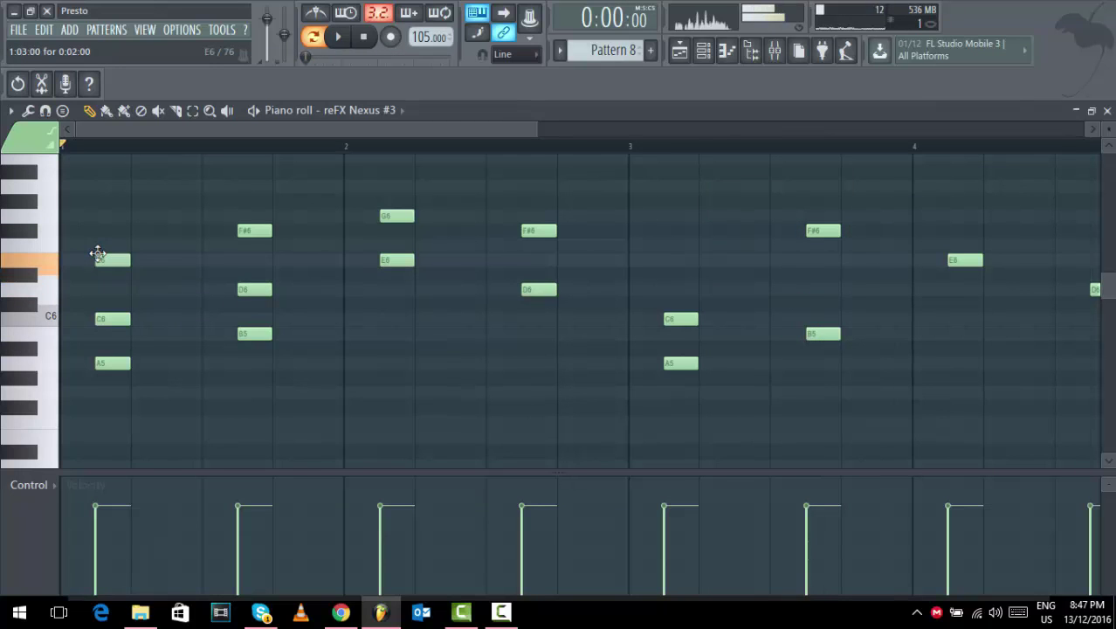
pyautogui.press('space')
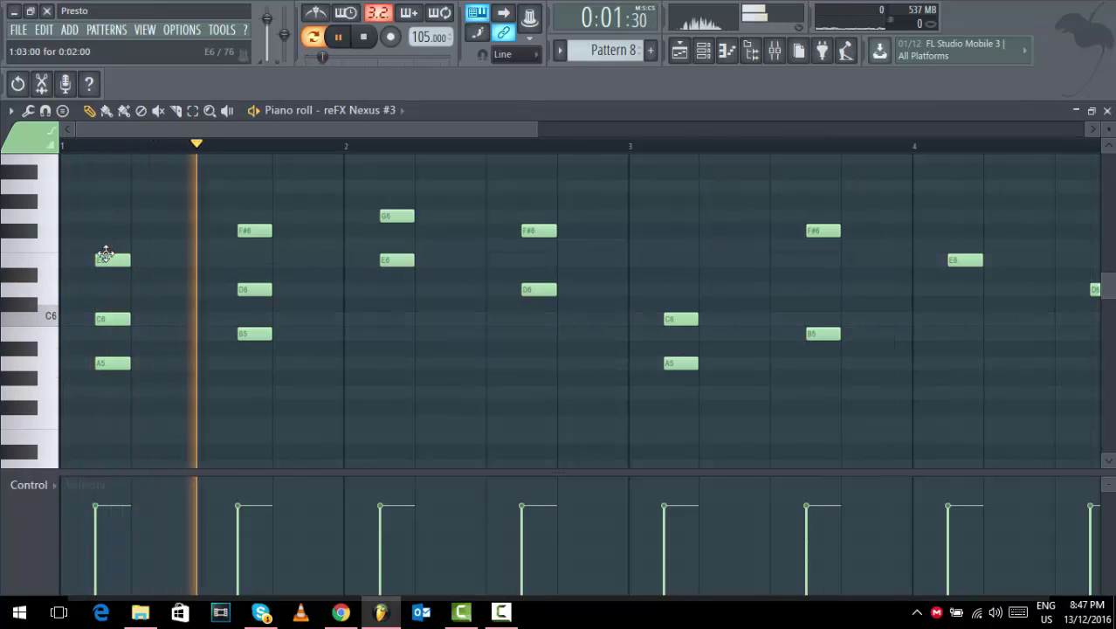
pyautogui.press('space')
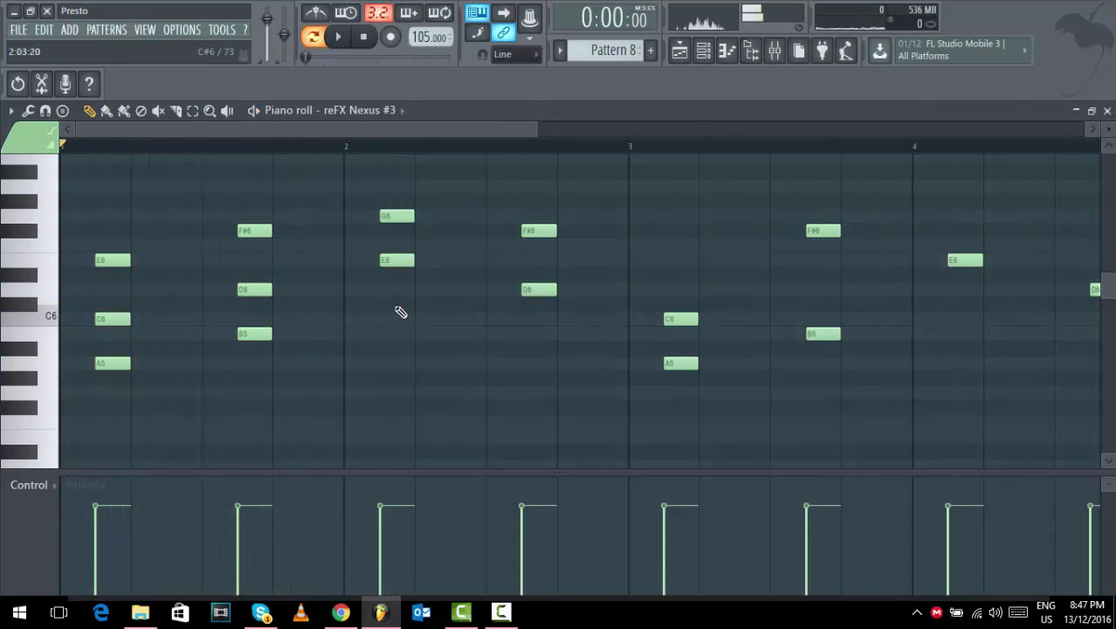
# Add B5 to the chord at 2:03:00, A5 to the chord at 2:11:00 and E6 to the chord at 3:03:00.
pyautogui.click(388, 304)
pyautogui.moveTo(388, 308); pyautogui.dragTo(391, 331)
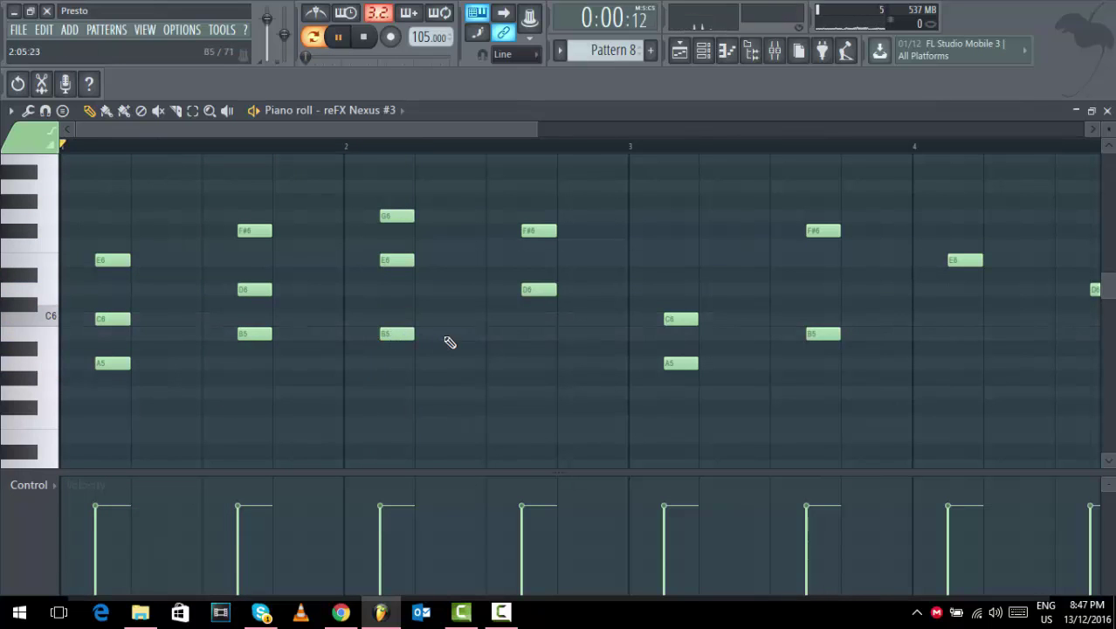
pyautogui.press('space')
pyautogui.click(530, 362)
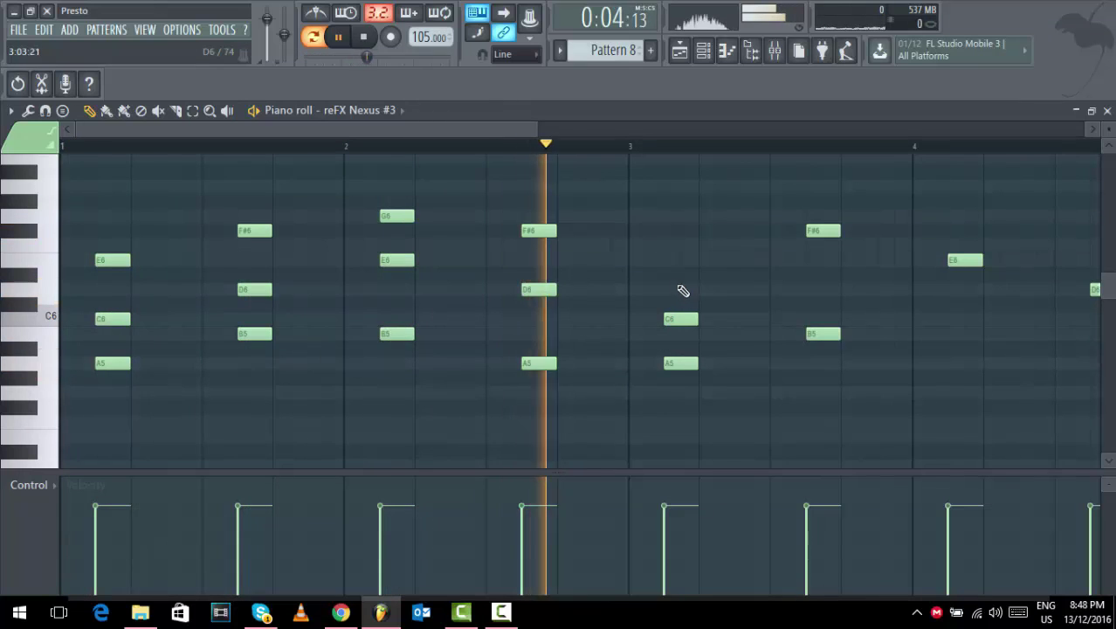
pyautogui.press('space')
pyautogui.click(667, 246)
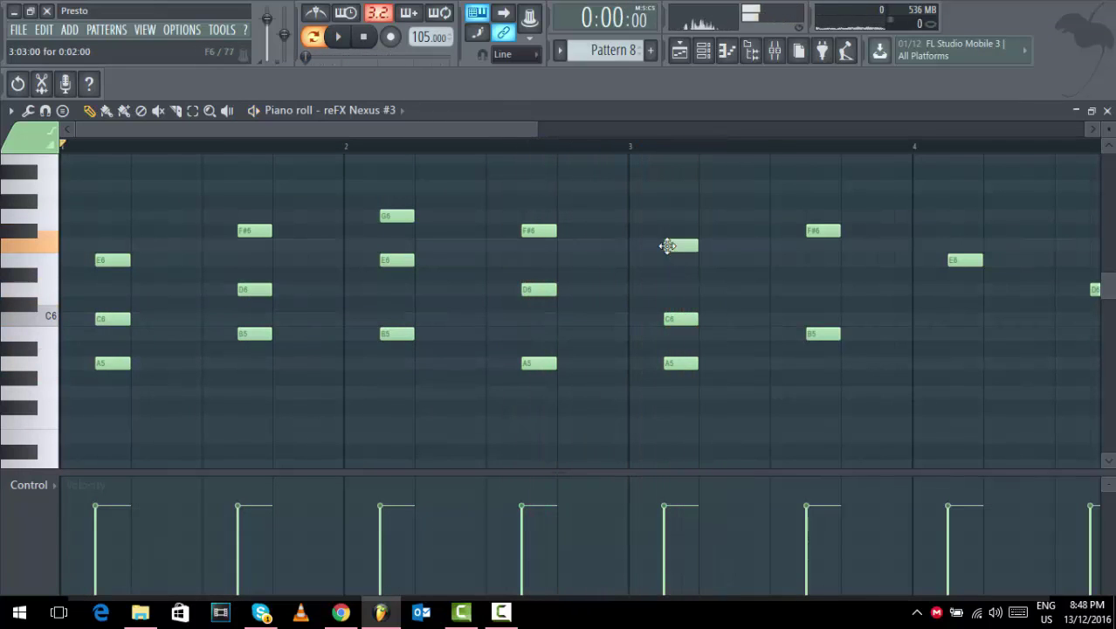
pyautogui.moveTo(667, 259); pyautogui.dragTo(669, 261)
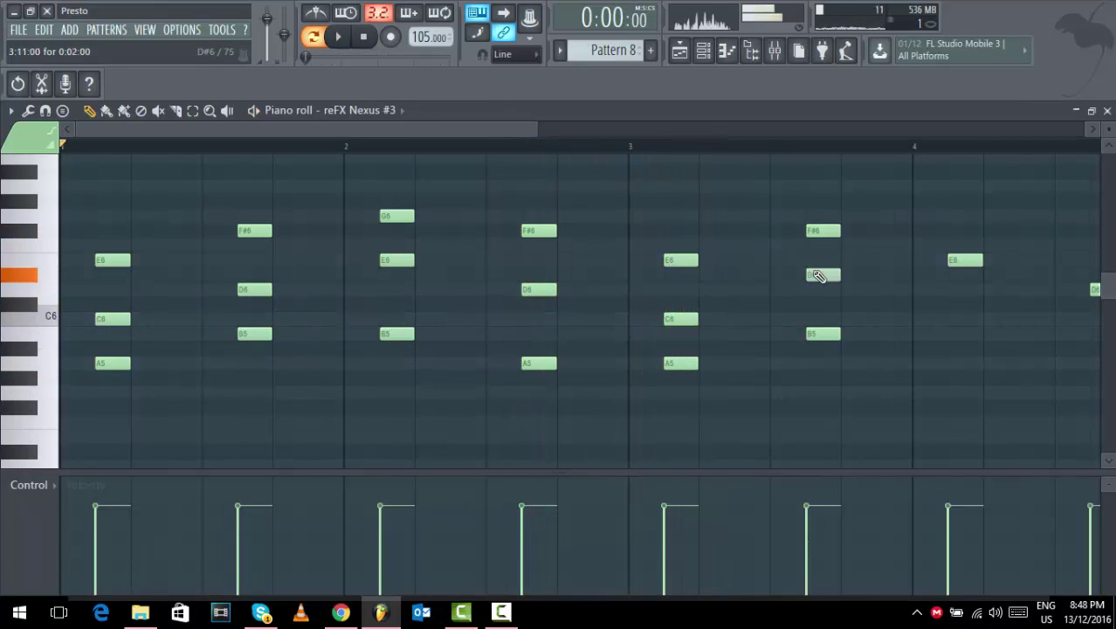
# Lower the D#6 at 3:11:00 to D6 and add G6 and B5 around the E6 in bar 4.
pyautogui.moveTo(817, 276); pyautogui.dragTo(807, 292)
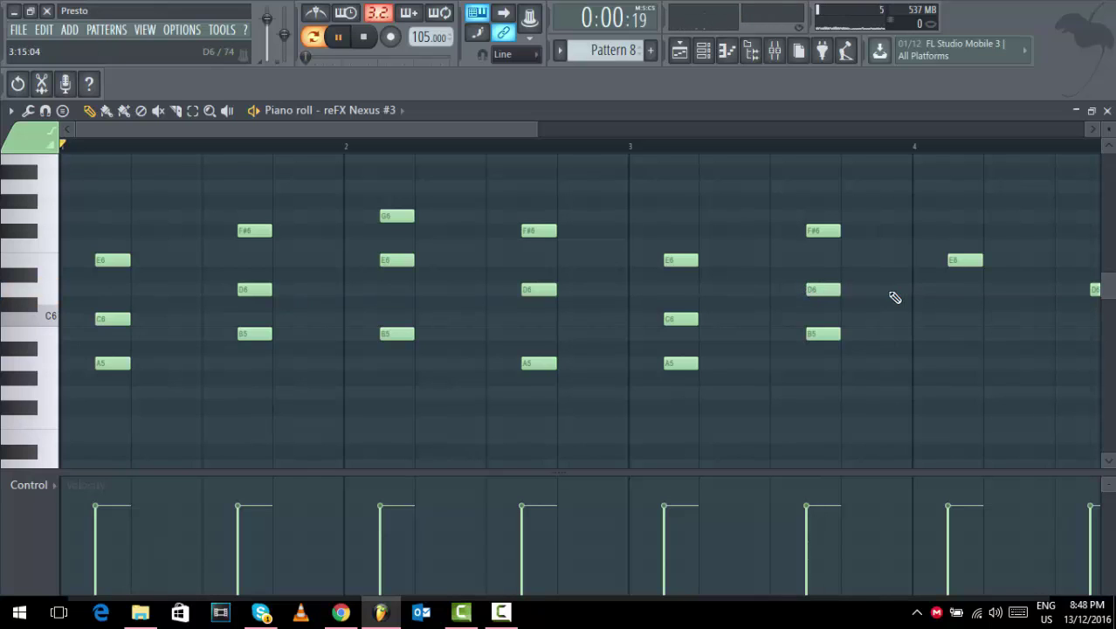
pyautogui.press('space')
pyautogui.moveTo(967, 289); pyautogui.dragTo(951, 213)
pyautogui.moveTo(955, 347); pyautogui.dragTo(927, 323)
pyautogui.press('space')
# Align the bar 4 B5 with its chord at 4:03:00 and add F#6 and A5 around the D6 at 4:11:00.
pyautogui.moveTo(532, 131); pyautogui.dragTo(590, 132)
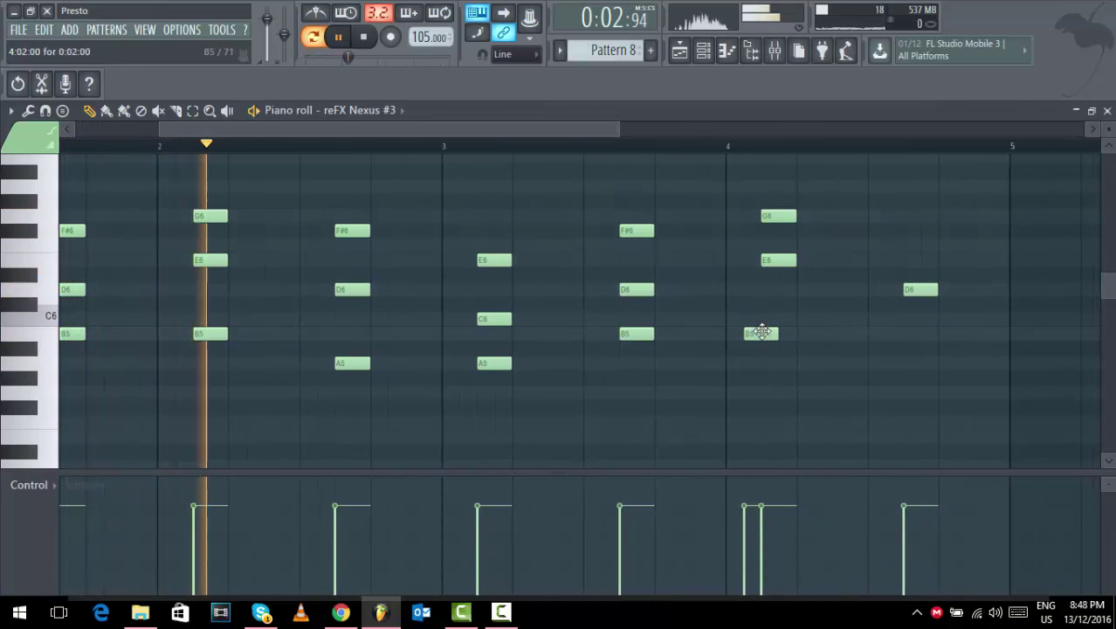
pyautogui.moveTo(752, 333); pyautogui.dragTo(769, 332)
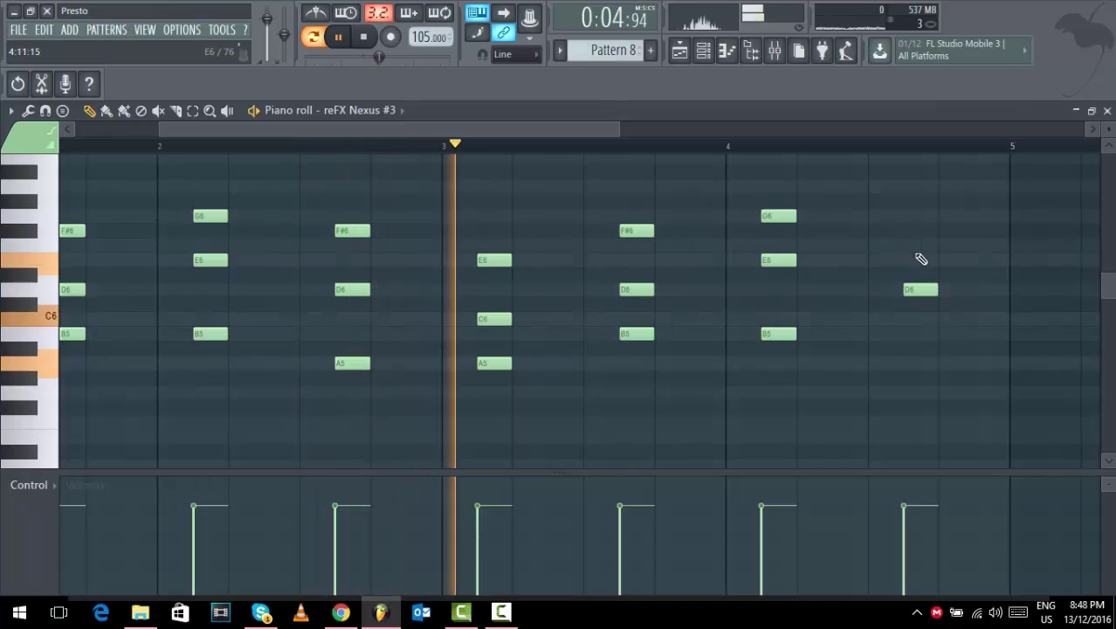
pyautogui.click(909, 230)
pyautogui.click(909, 361)
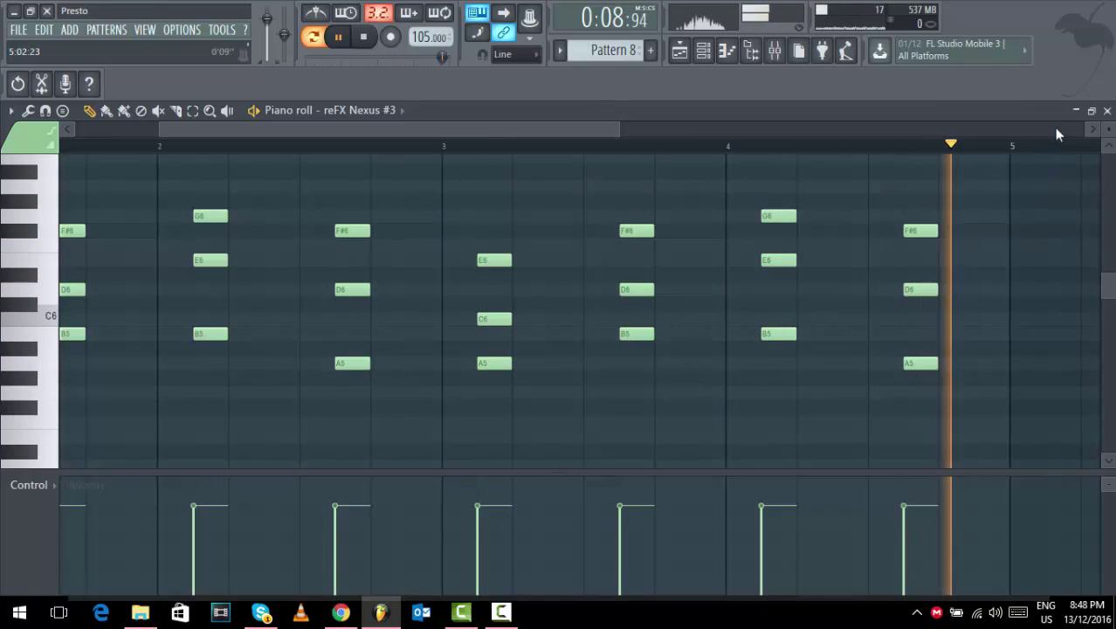
# Close the piano roll and show the oscillator and effect mix settings of reFX Nexus #3.
pyautogui.click(1107, 110)
pyautogui.click(222, 178)
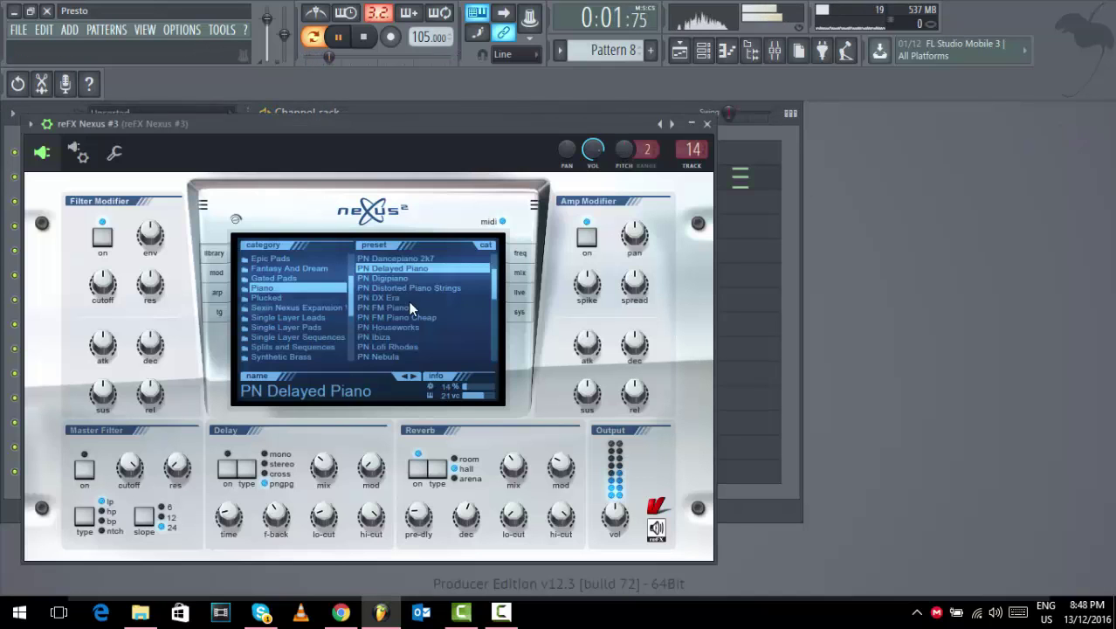
pyautogui.click(518, 274)
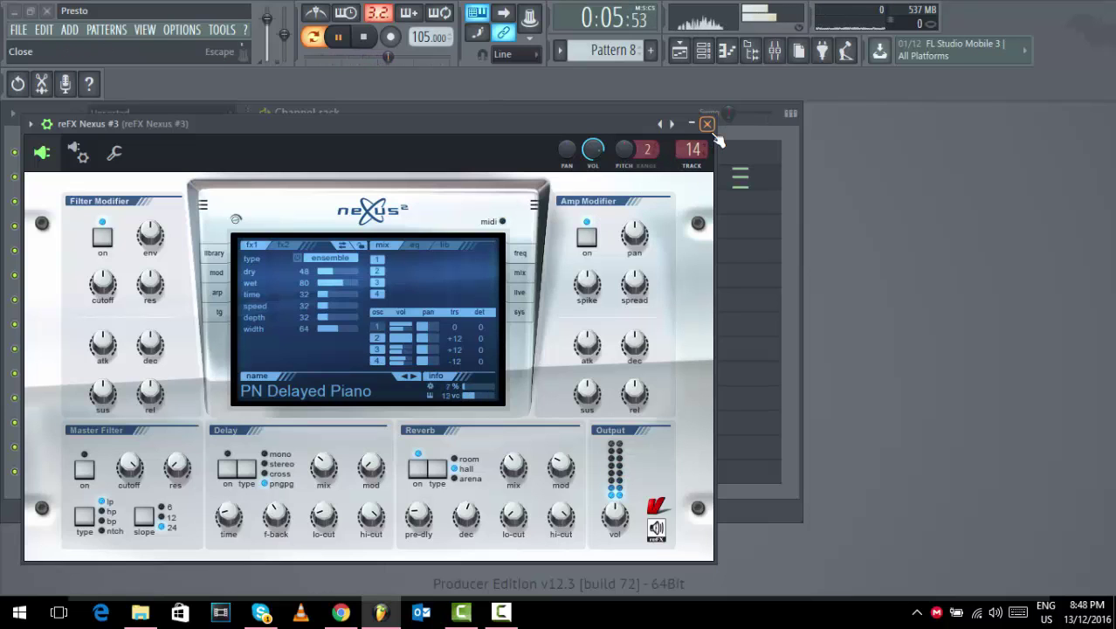
# Load Fruity parametric EQ 2 in slot 3 of the reFX Nexus #3 mixer track and cut band 2 by about 6.2 dB at 116 Hz.
pyautogui.click(775, 50)
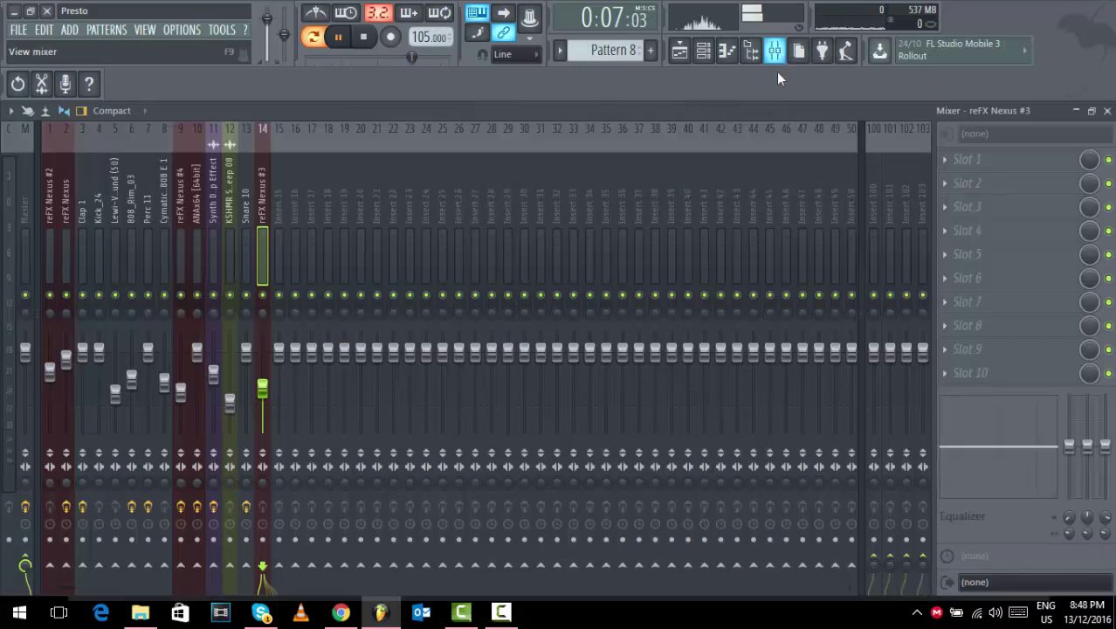
pyautogui.click(1001, 218)
pyautogui.click(936, 187)
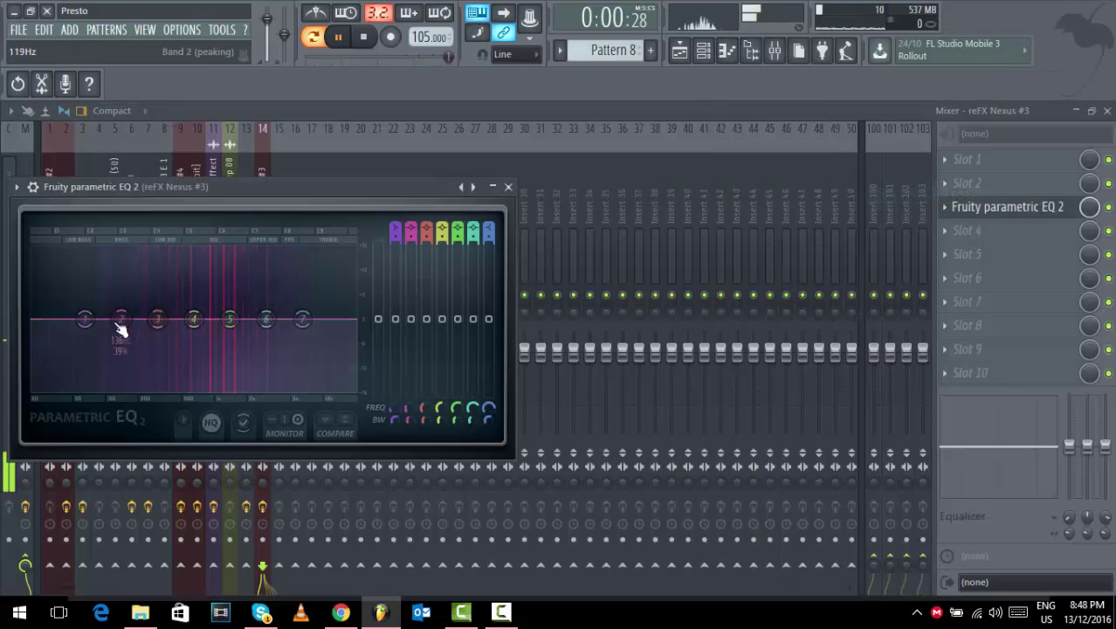
pyautogui.moveTo(121, 326); pyautogui.dragTo(125, 340)
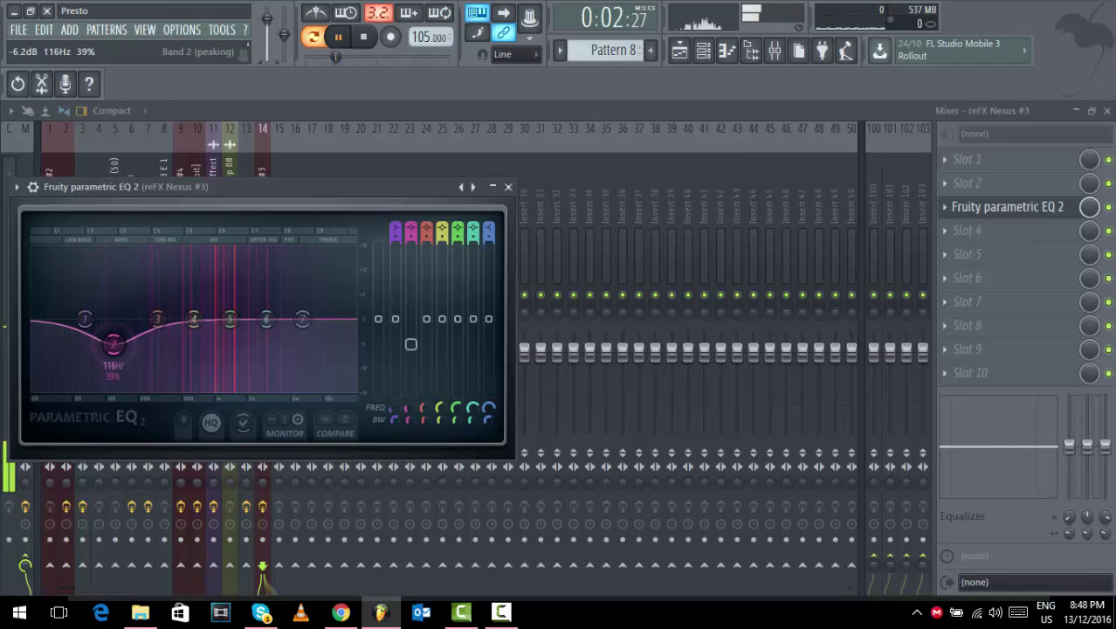
pyautogui.click(508, 186)
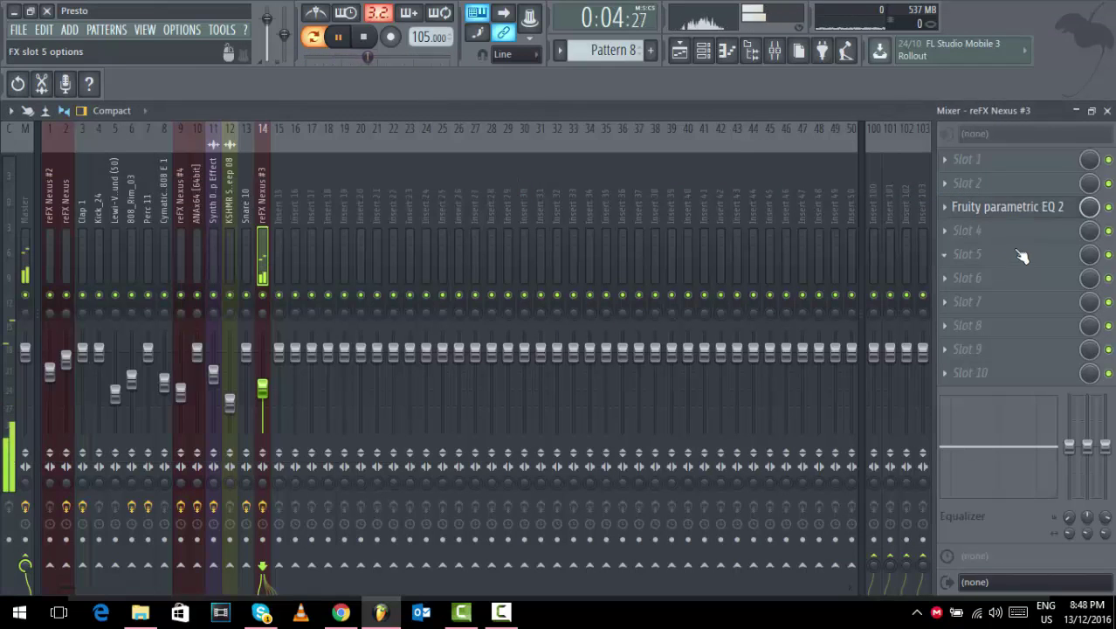
# Load Fruity Stereo Shaper in slot 5 of the reFX Nexus #3 mixer track and apply a preset that offsets its delay and phase.
pyautogui.click(1022, 255)
pyautogui.click(943, 345)
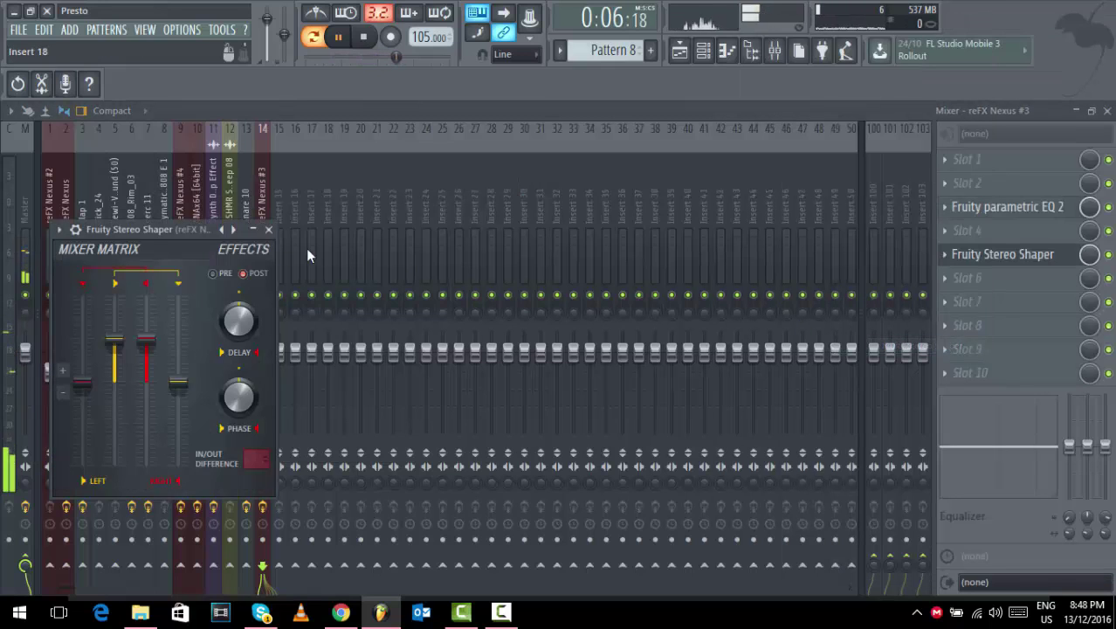
pyautogui.rightClick(227, 234)
pyautogui.click(262, 272)
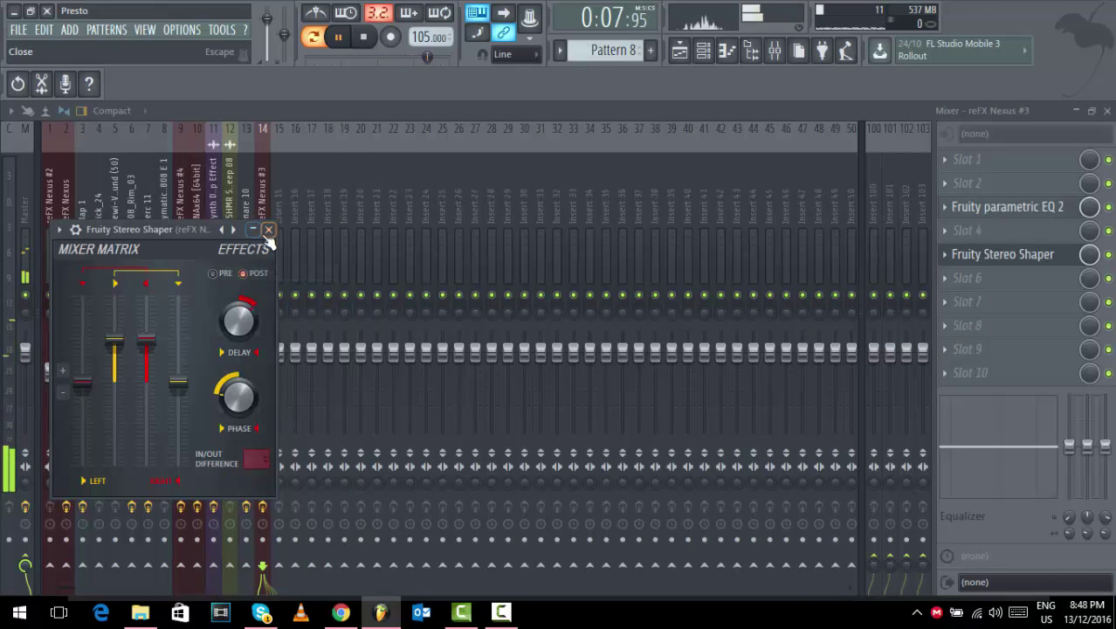
pyautogui.click(268, 231)
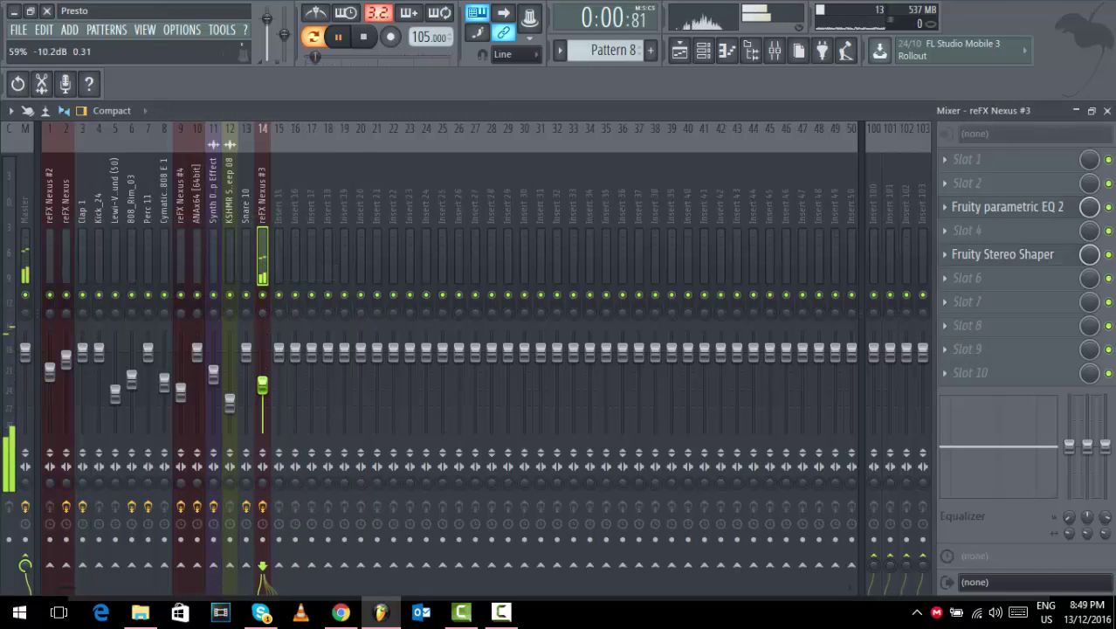
# Close the mixer and the reFX Nexus #3 window, and listen to the arrangement in the playlist.
pyautogui.click(1106, 112)
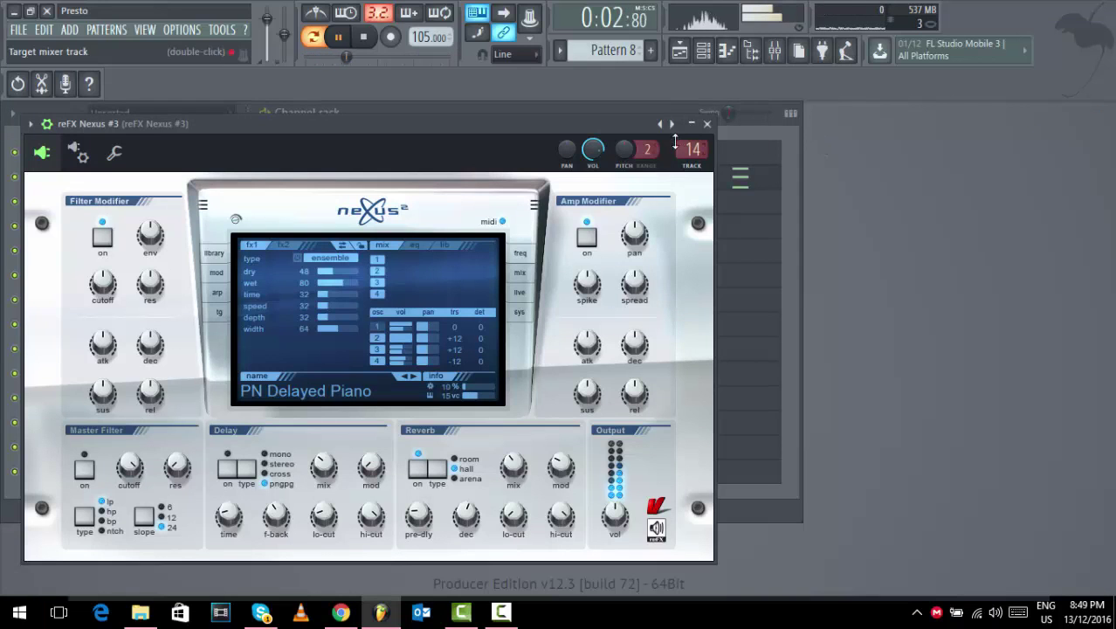
pyautogui.click(707, 124)
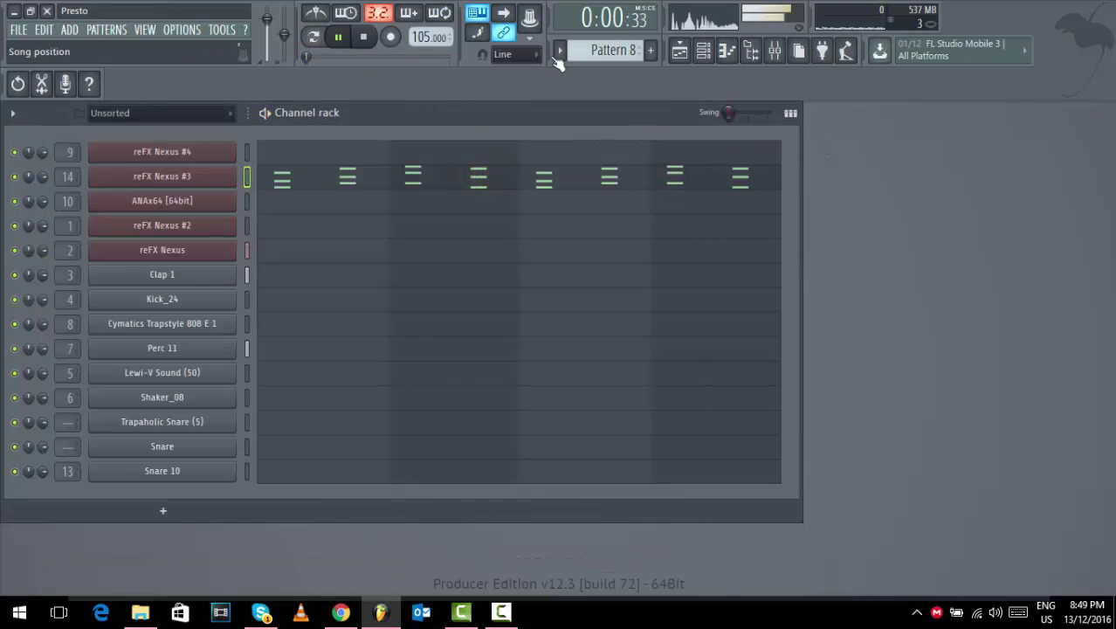
pyautogui.click(681, 52)
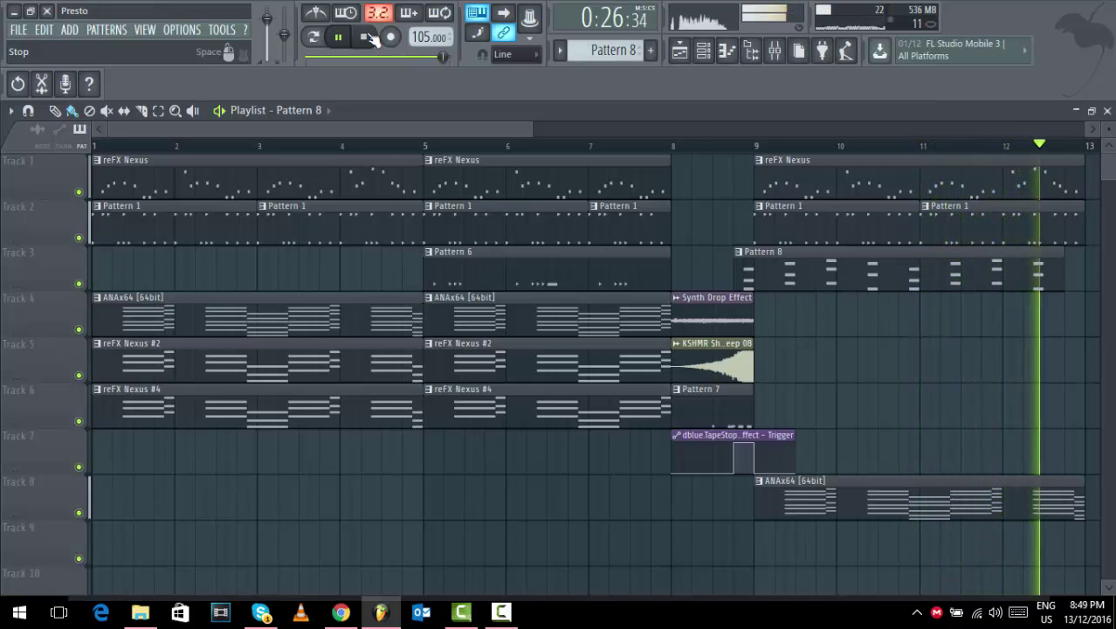
pyautogui.press('space')
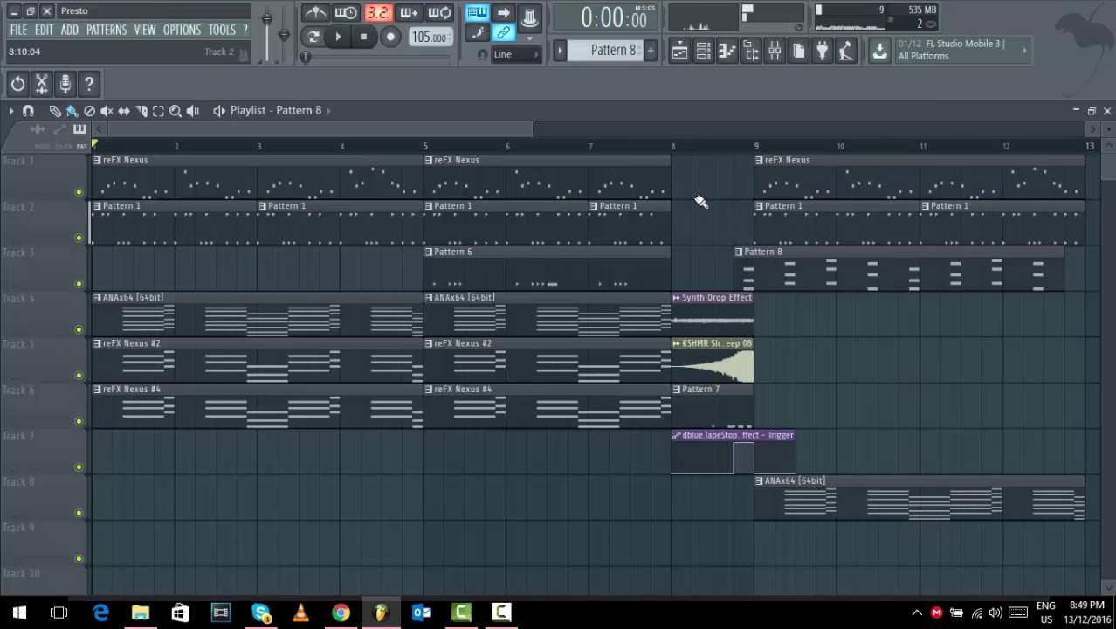
pyautogui.click(501, 612)
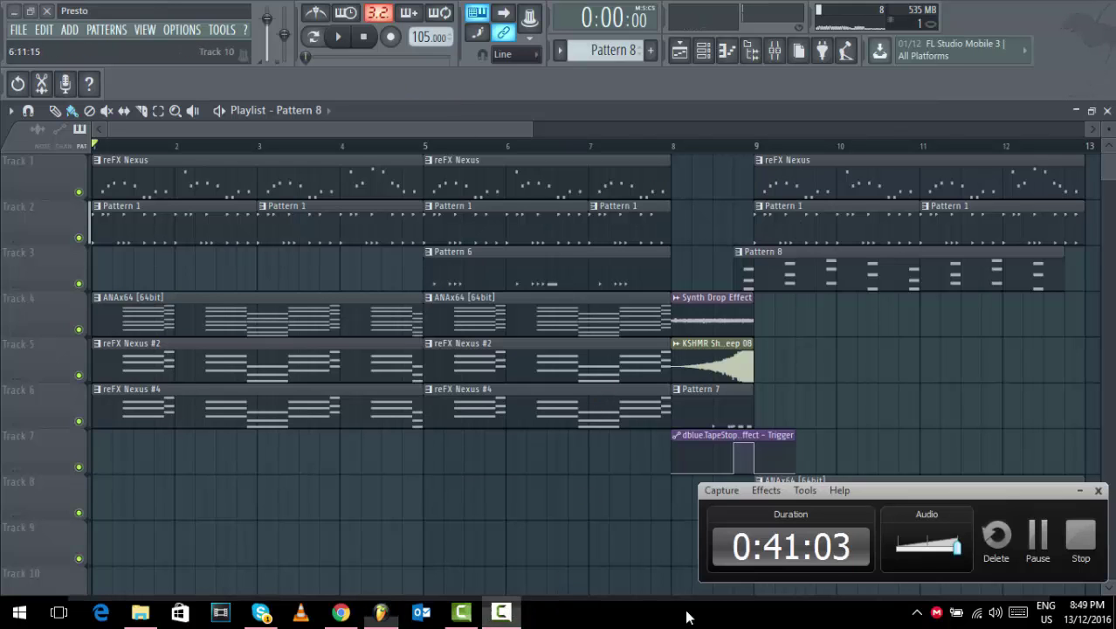
pyautogui.click(1037, 537)
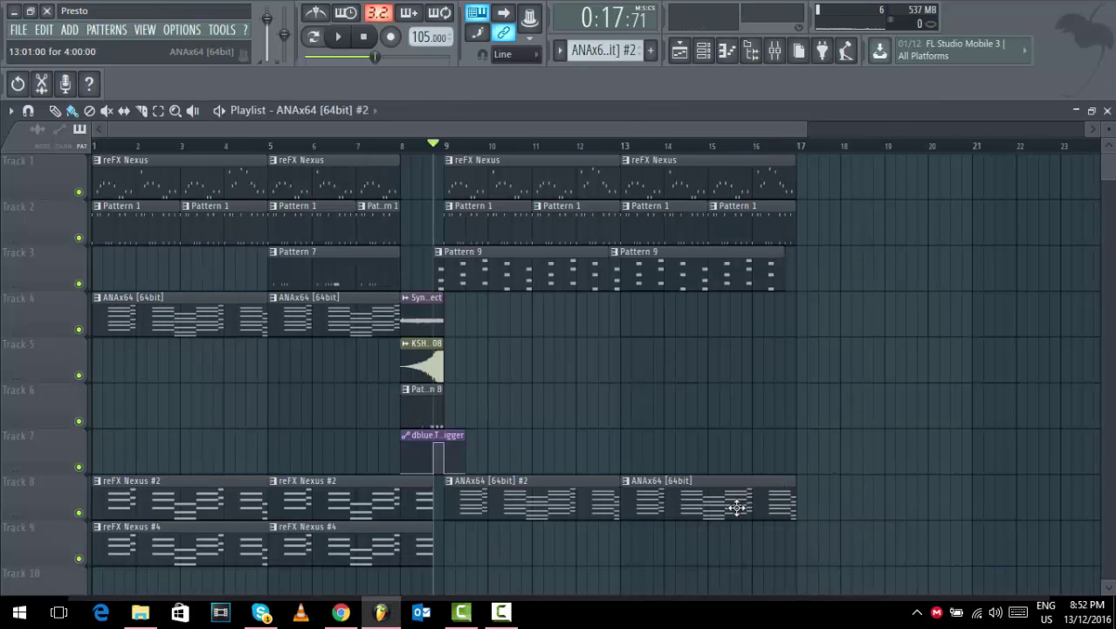
# Delete the ANAx64 [64bit] clip at bar 13 on Track 8 and open the notes of the ANAx64 [64bit] #2 clip at bar 9.
pyautogui.rightClick(736, 507)
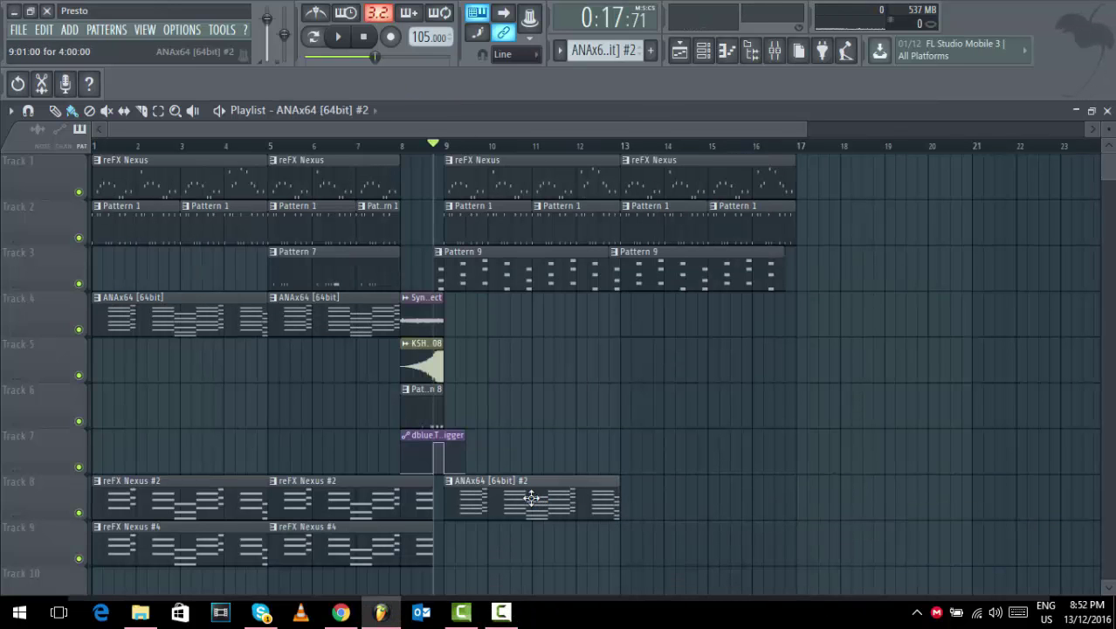
pyautogui.doubleClick(464, 498)
pyautogui.scroll(3, 503, 278)
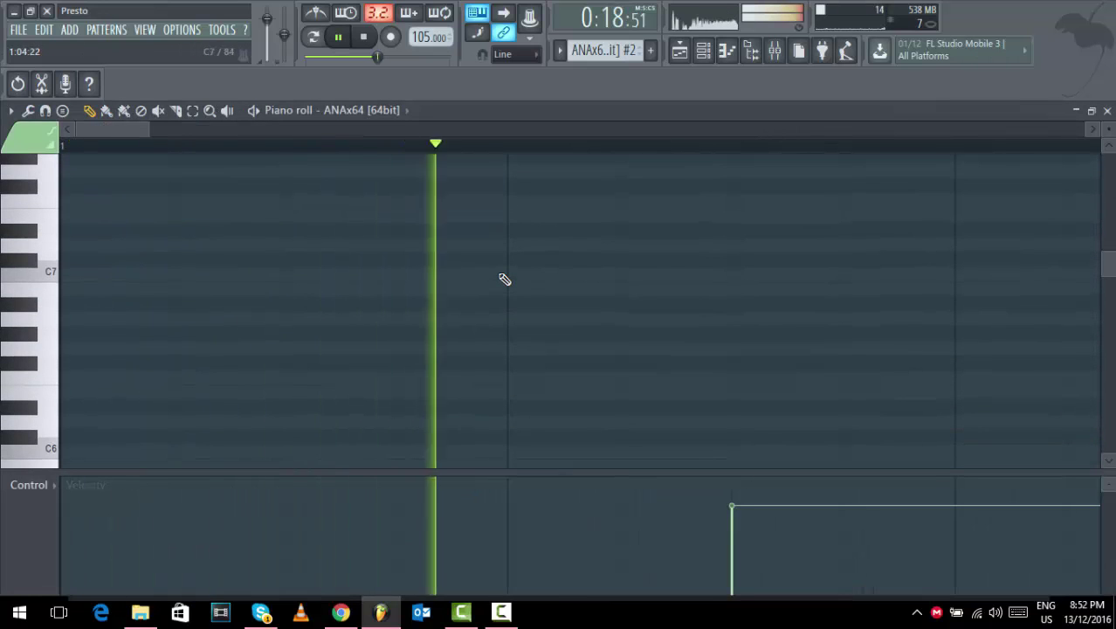
pyautogui.press('space')
pyautogui.moveTo(145, 127); pyautogui.dragTo(740, 187)
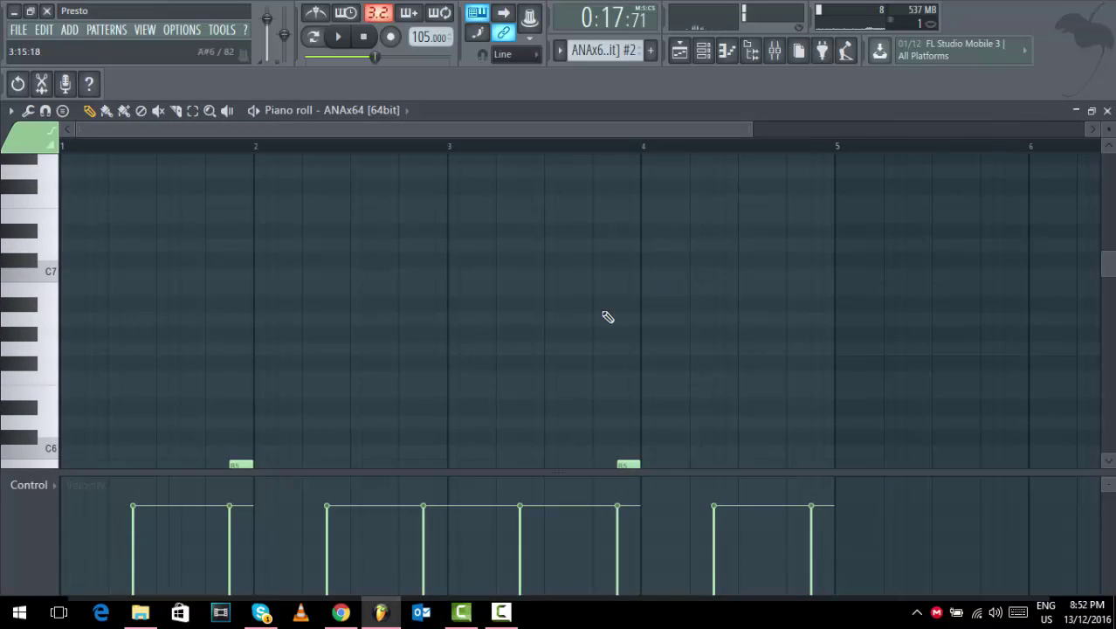
# Add a short C4, E4 and A4 chord at 1:03:00 before the first long chord and play it.
pyautogui.scroll(-6, 553, 292)
pyautogui.scroll(-2, 547, 285)
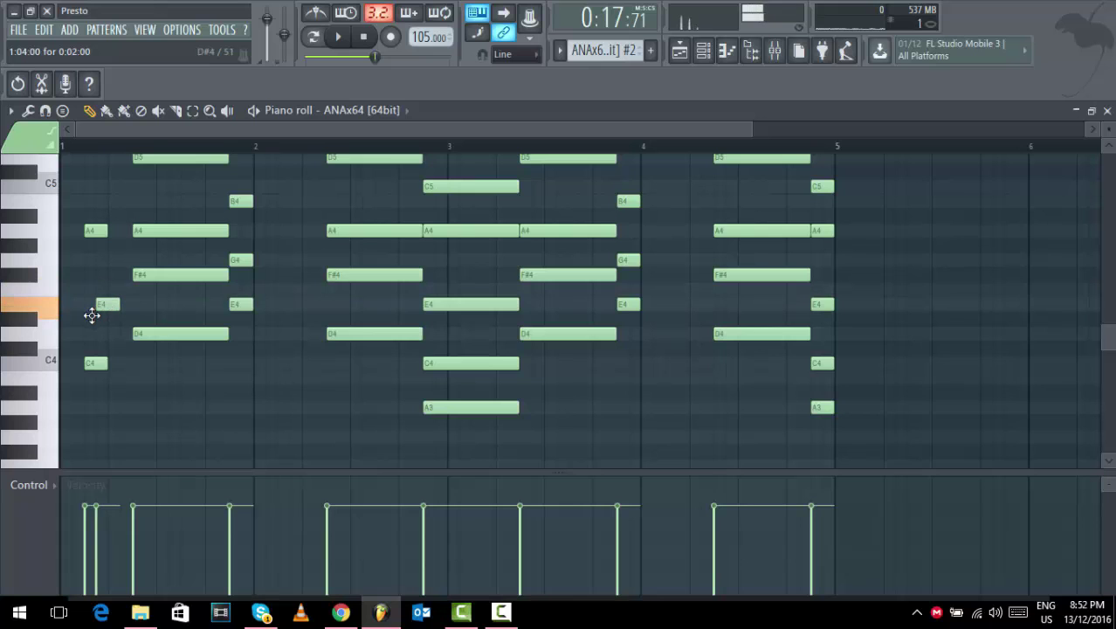
pyautogui.scroll(3, 166, 296)
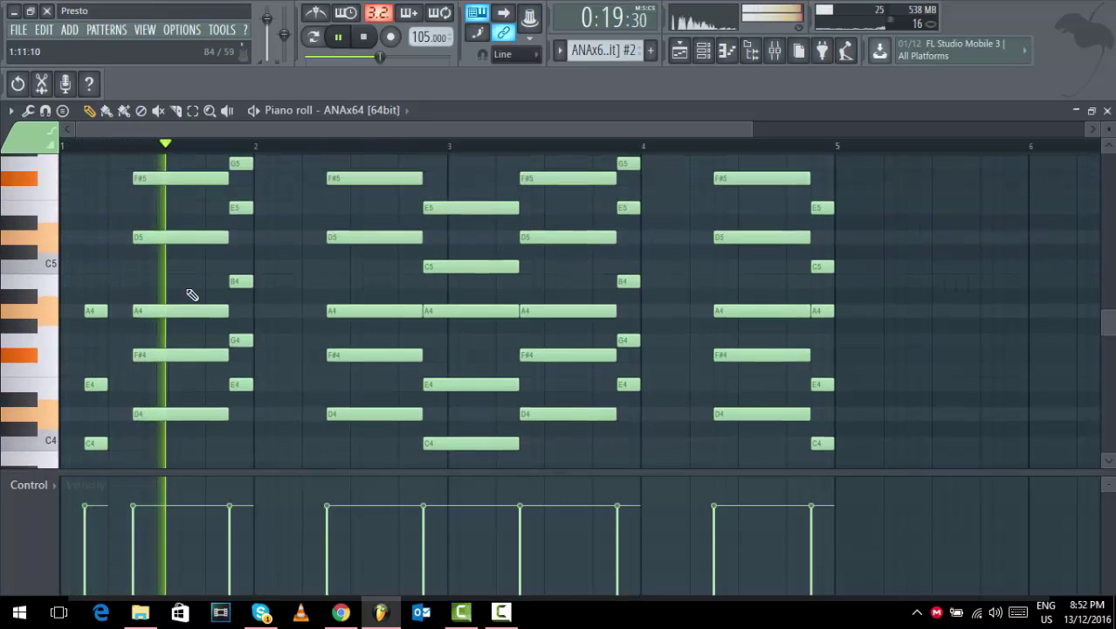
pyautogui.press('space')
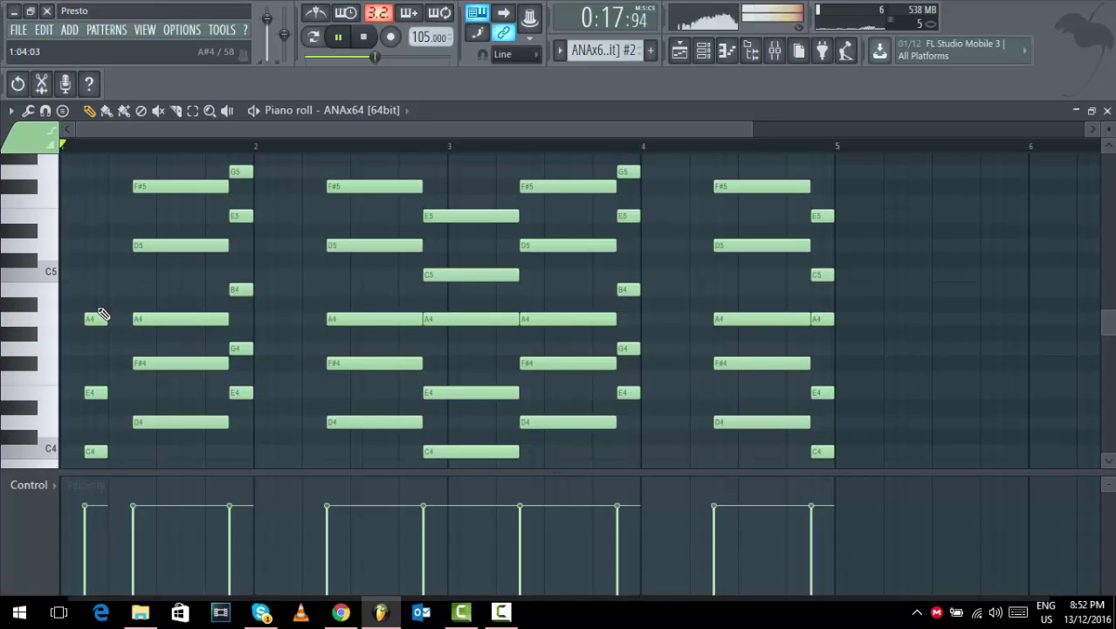
# Delete the A4, E4 and C4 notes at 1:03:00 and listen to the part without them.
pyautogui.rightClick(96, 318)
pyautogui.rightClick(96, 392)
pyautogui.rightClick(94, 450)
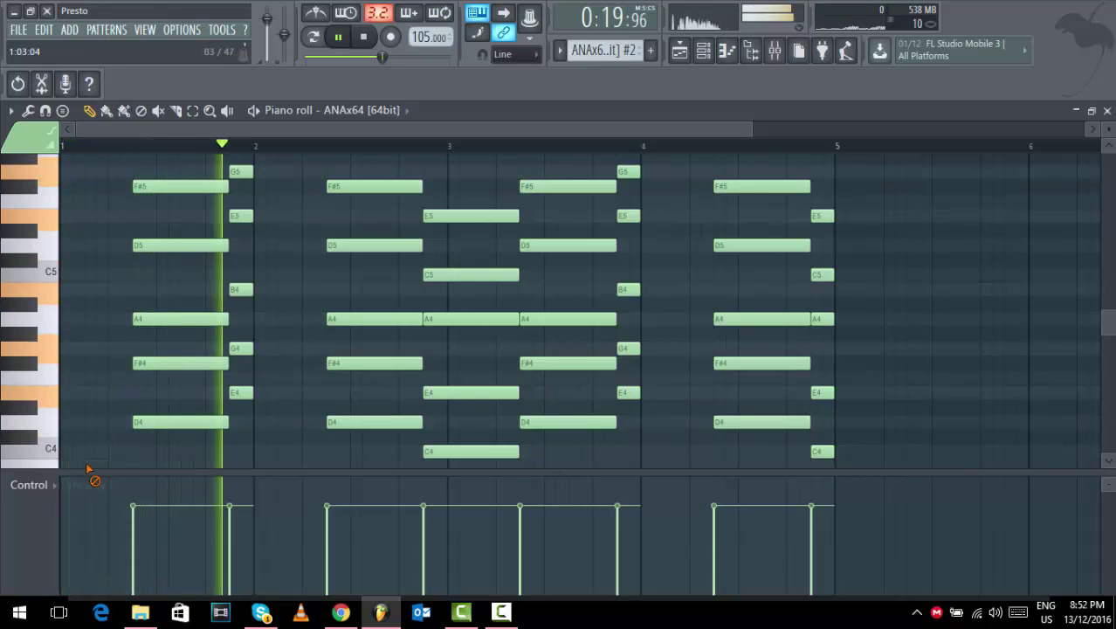
pyautogui.press('space')
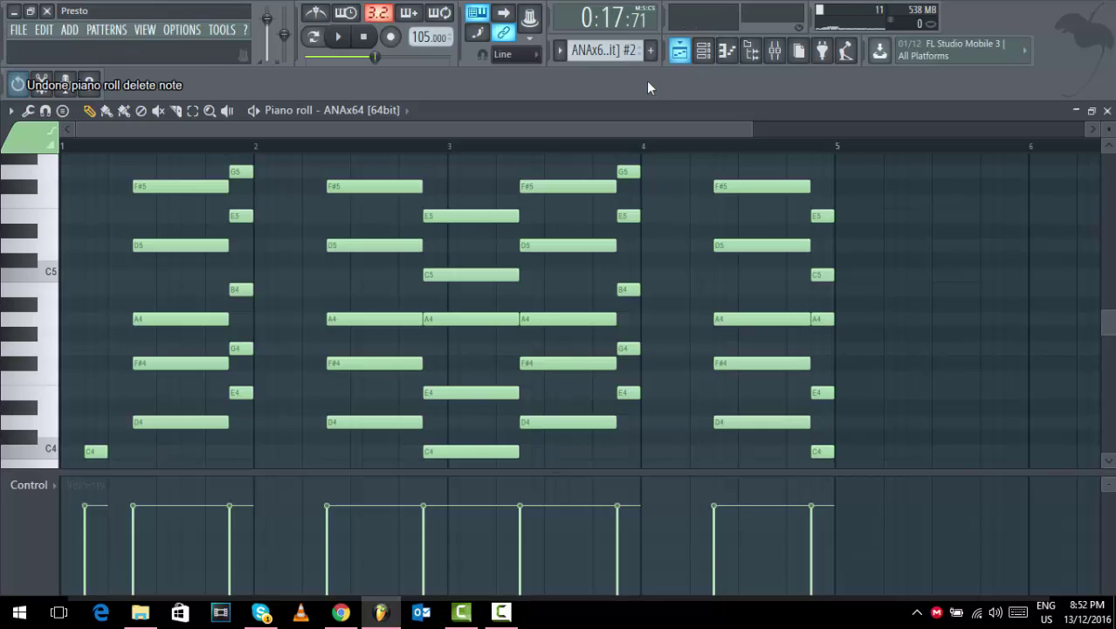
# Move all notes after the short opening chord four steps later so they start at 1:11:00, and play the part.
pyautogui.scroll(-3, 210, 229)
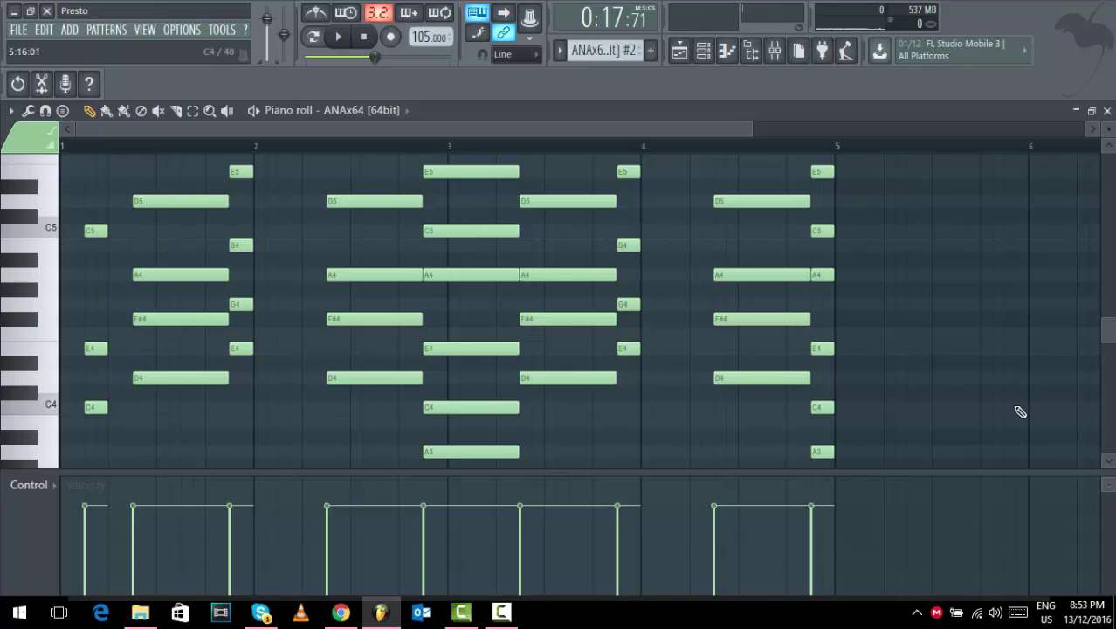
pyautogui.scroll(-2, 976, 398)
pyautogui.moveTo(840, 425); pyautogui.dragTo(219, 174)
pyautogui.scroll(-2, 176, 175)
pyautogui.press('space')
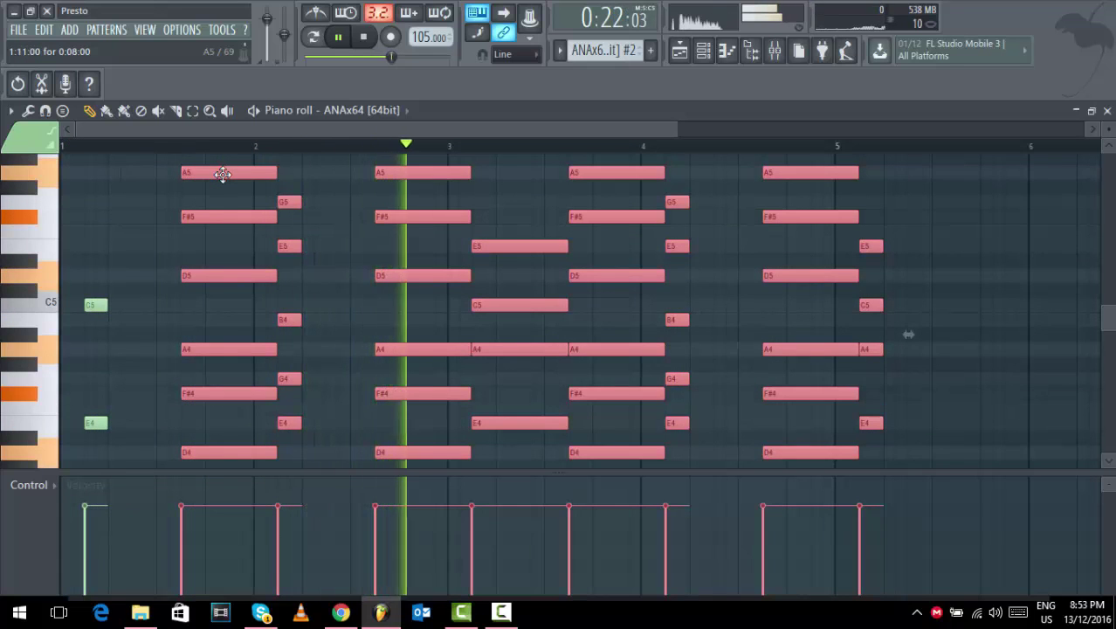
pyautogui.click(142, 212)
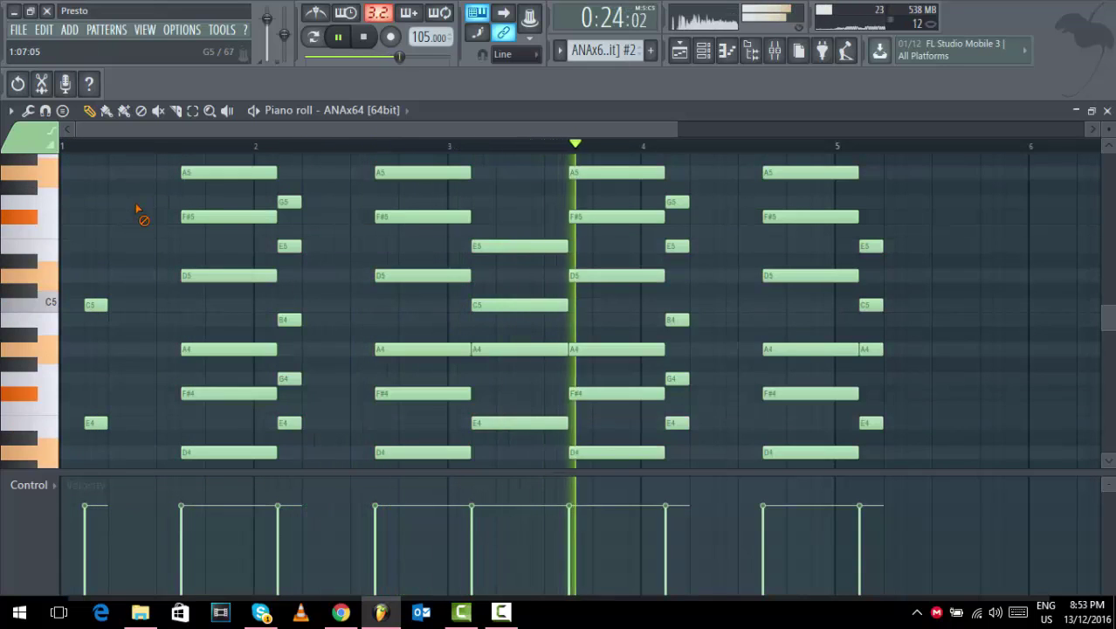
pyautogui.press('space')
# Extend the opening chord at 1:03:00 with E5, A4 and A3.
pyautogui.scroll(-1, 144, 208)
pyautogui.scroll(-1, 572, 279)
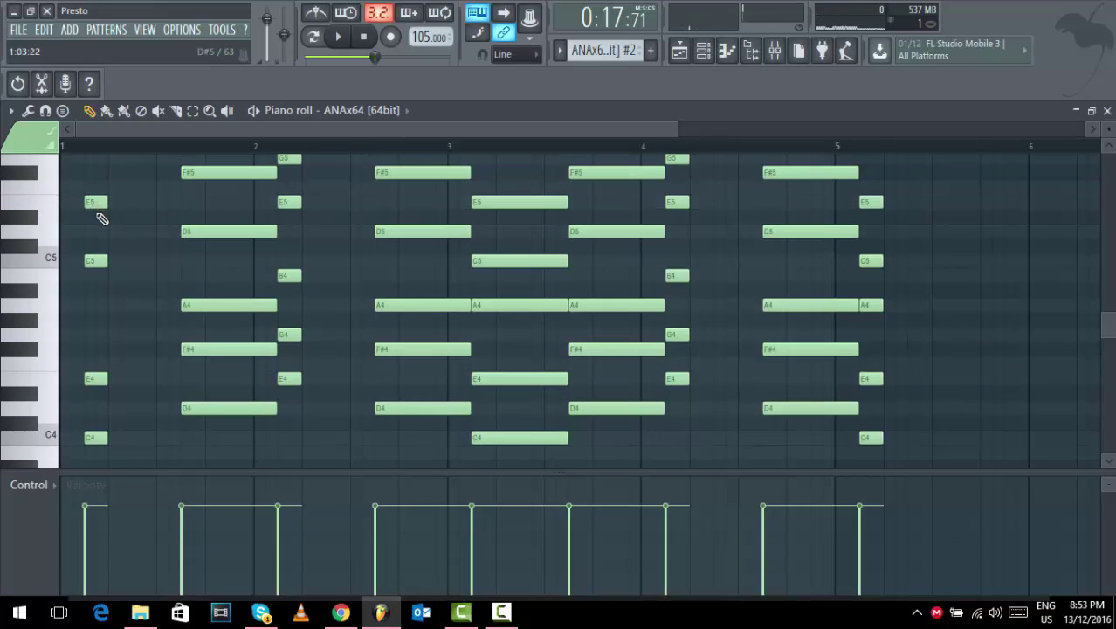
pyautogui.scroll(-2, 102, 218)
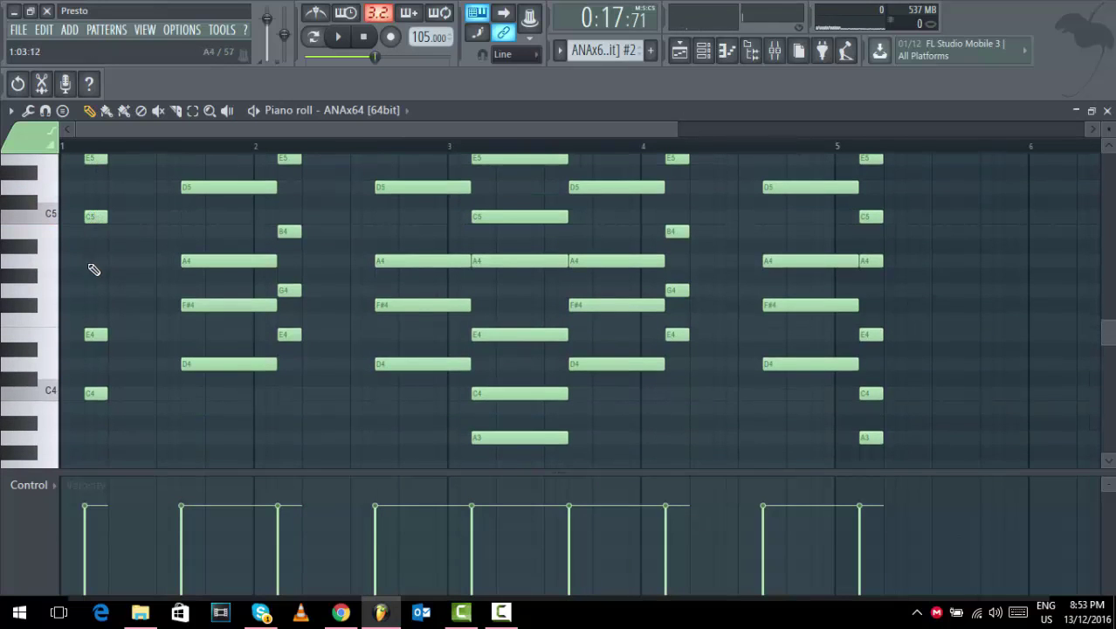
pyautogui.scroll(-2, 90, 265)
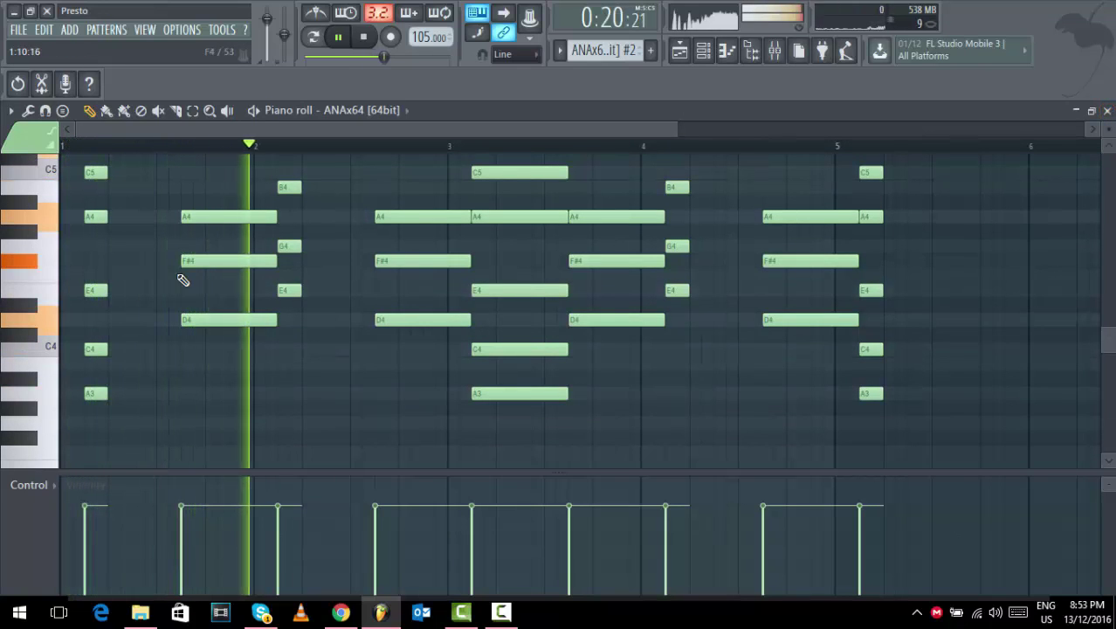
# Lengthen all notes of the opening chord to eight steps, up to the next chord at 1:11:00, and play the part.
pyautogui.moveTo(137, 411); pyautogui.dragTo(70, 157)
pyautogui.scroll(5, 151, 349)
pyautogui.press('space')
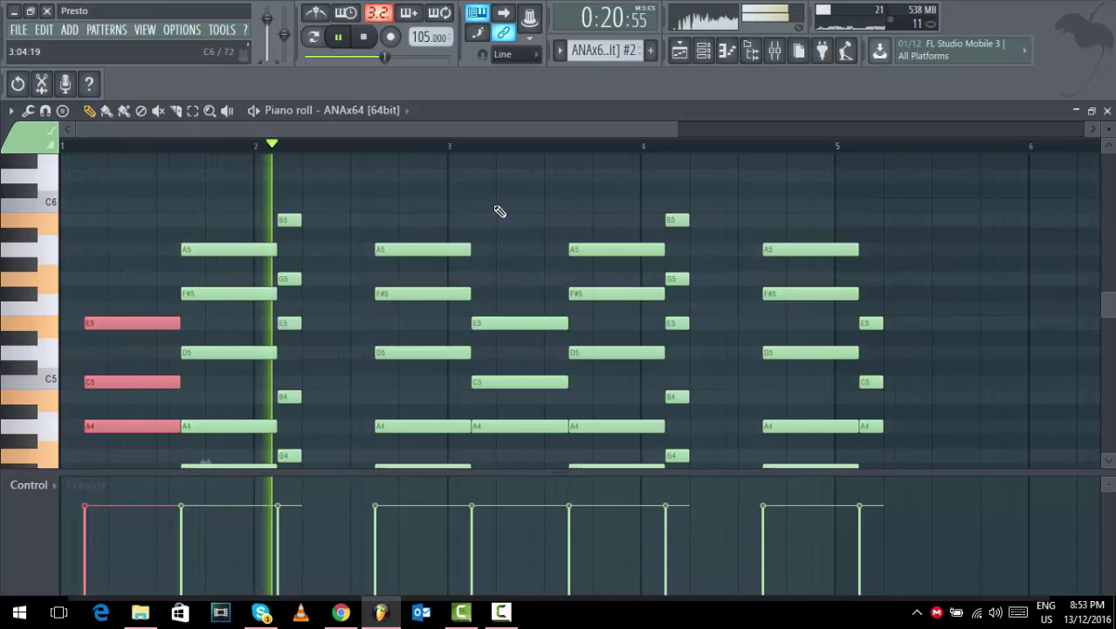
pyautogui.scroll(-3, 616, 179)
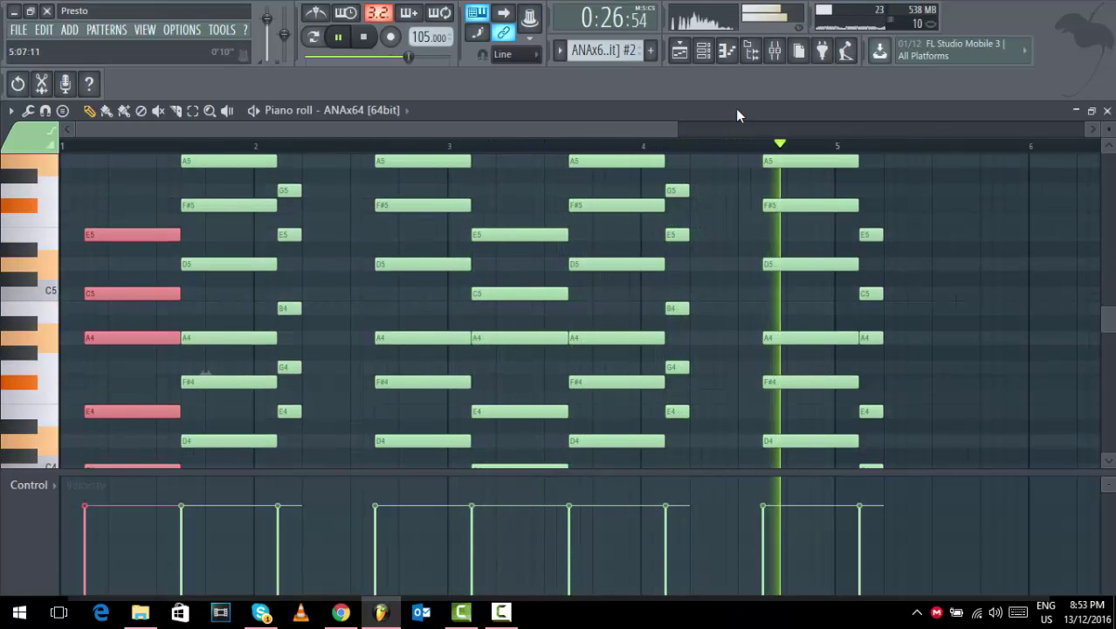
# Duplicate the ANAx64 #2 clip on Track 8 of the playlist directly after itself so the part runs up to bar 17.
pyautogui.click(680, 51)
pyautogui.press('space')
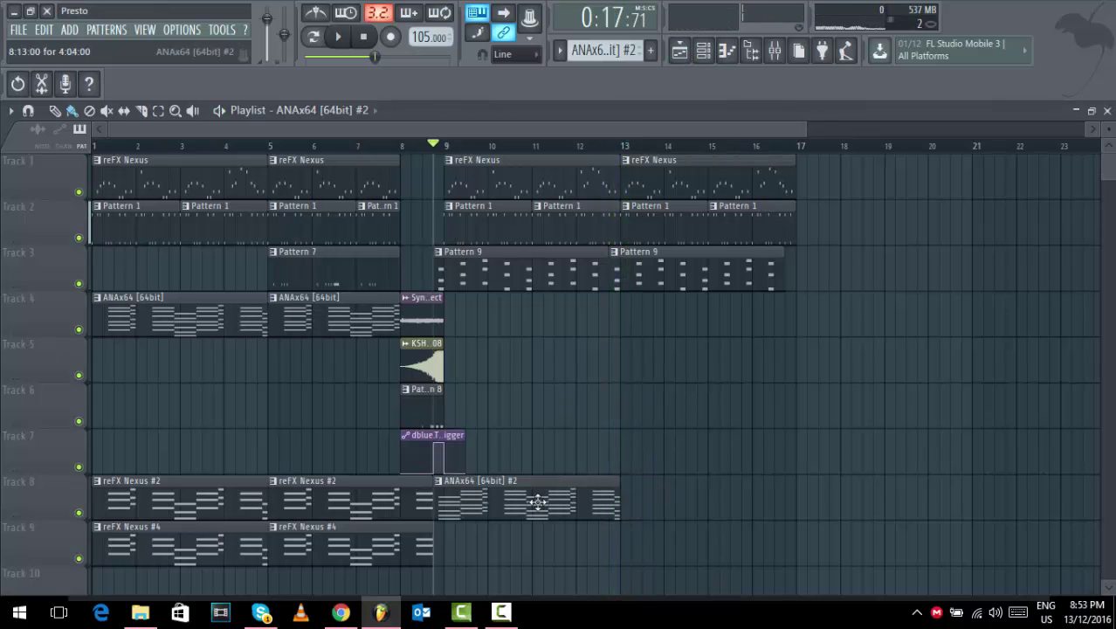
pyautogui.moveTo(493, 493); pyautogui.dragTo(676, 481)
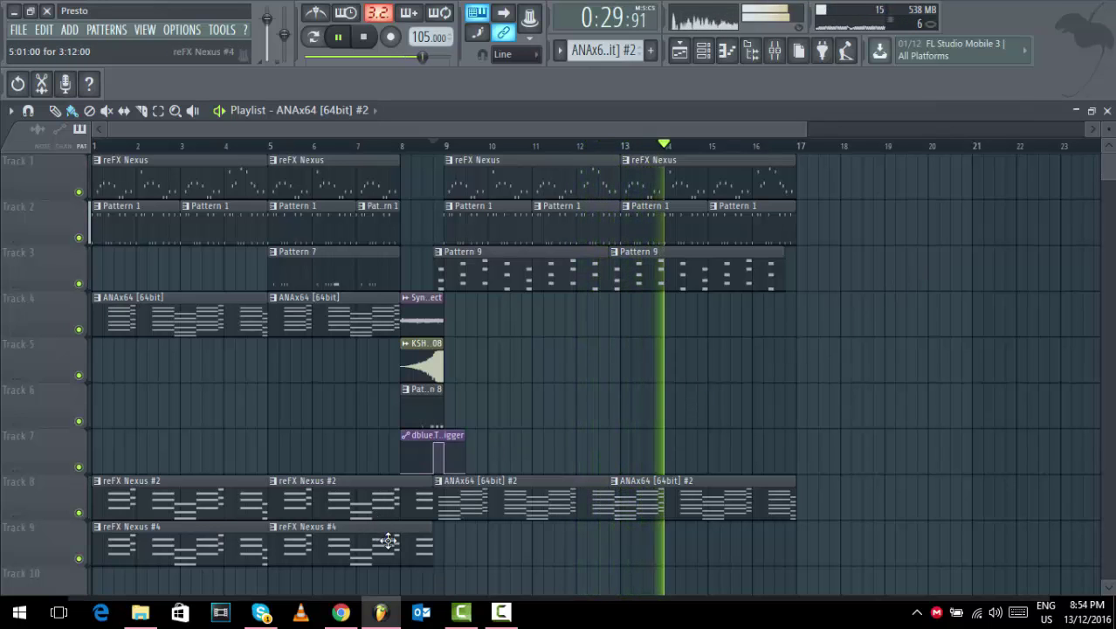
# Move the reFX Nexus #2 and #4 clips down to Tracks 9 and 10, and copy them to start at bar 9.
pyautogui.moveTo(388, 541); pyautogui.dragTo(179, 564)
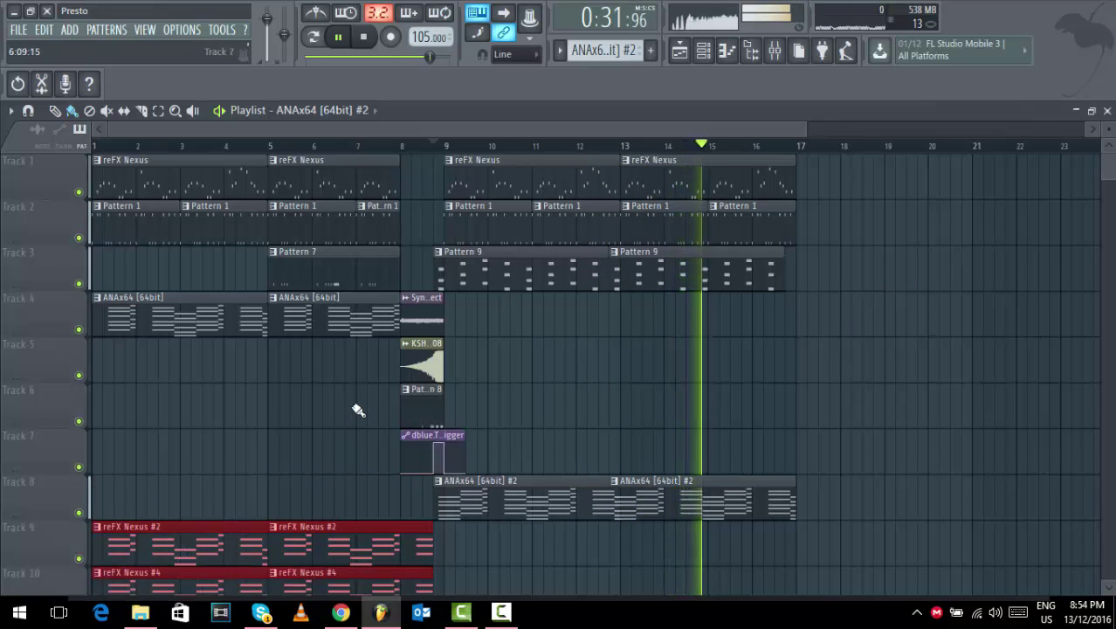
pyautogui.scroll(-1, 358, 410)
pyautogui.moveTo(213, 486); pyautogui.dragTo(513, 485)
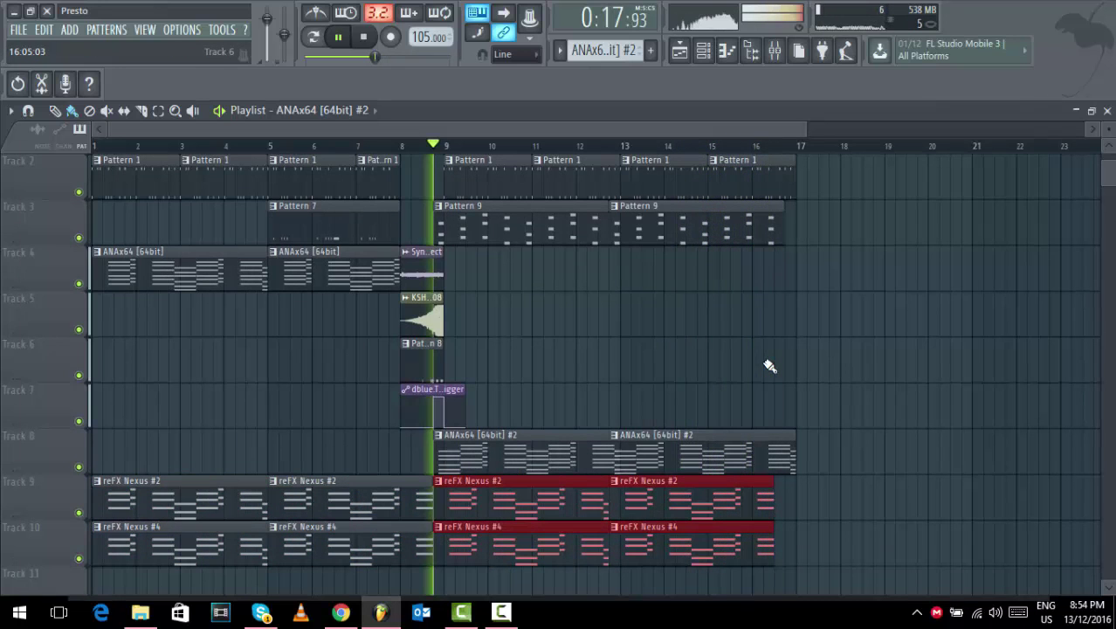
pyautogui.moveTo(531, 506); pyautogui.dragTo(545, 507)
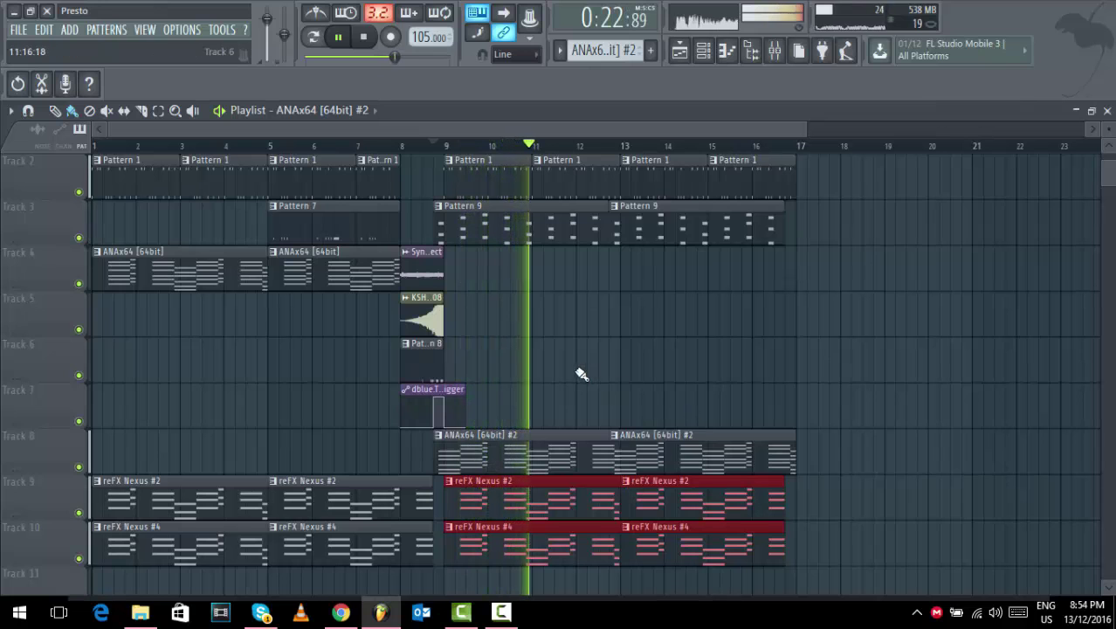
pyautogui.click(366, 39)
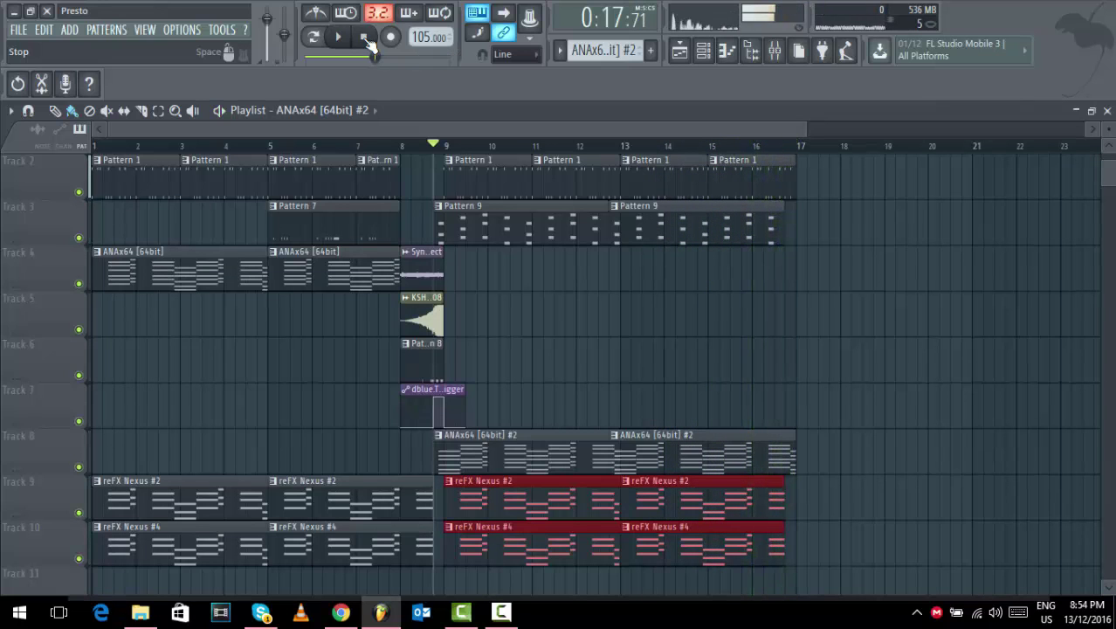
pyautogui.click(499, 611)
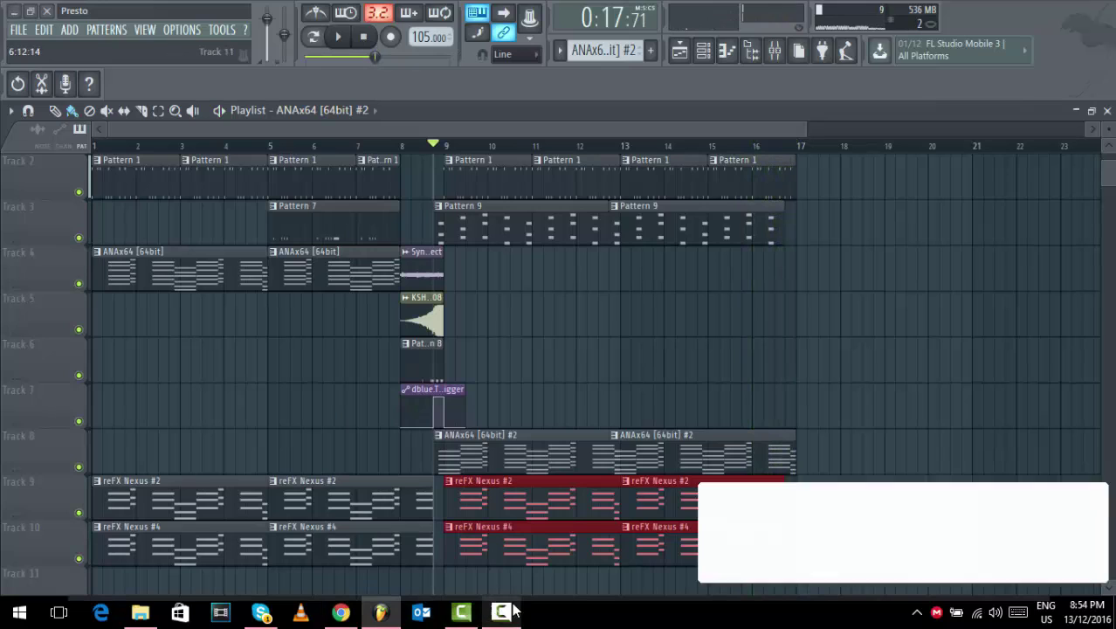
pyautogui.click(1046, 536)
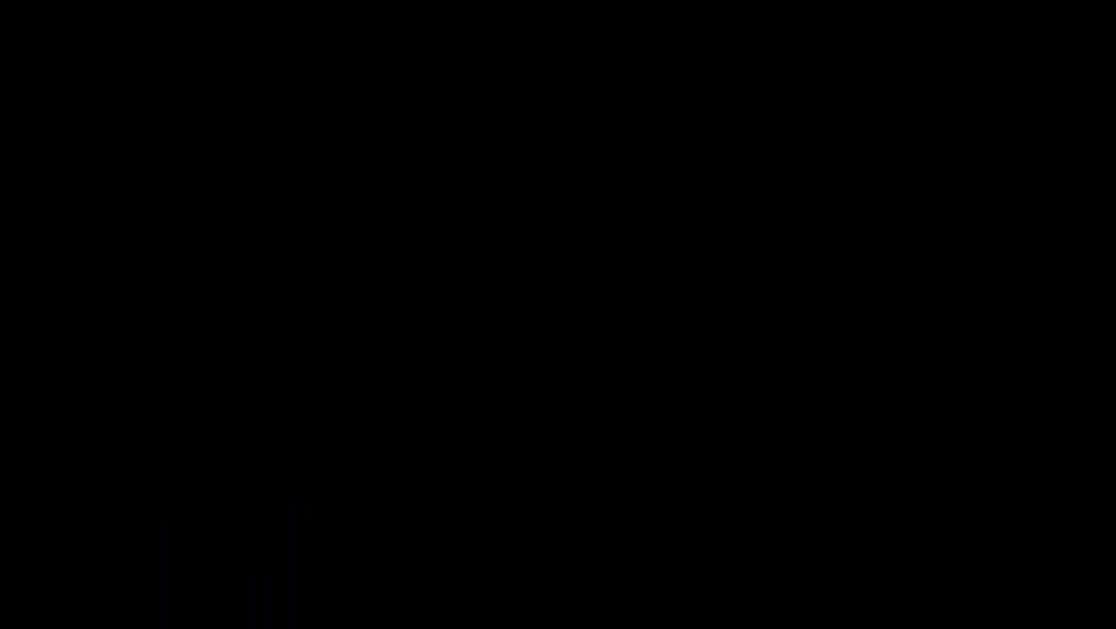